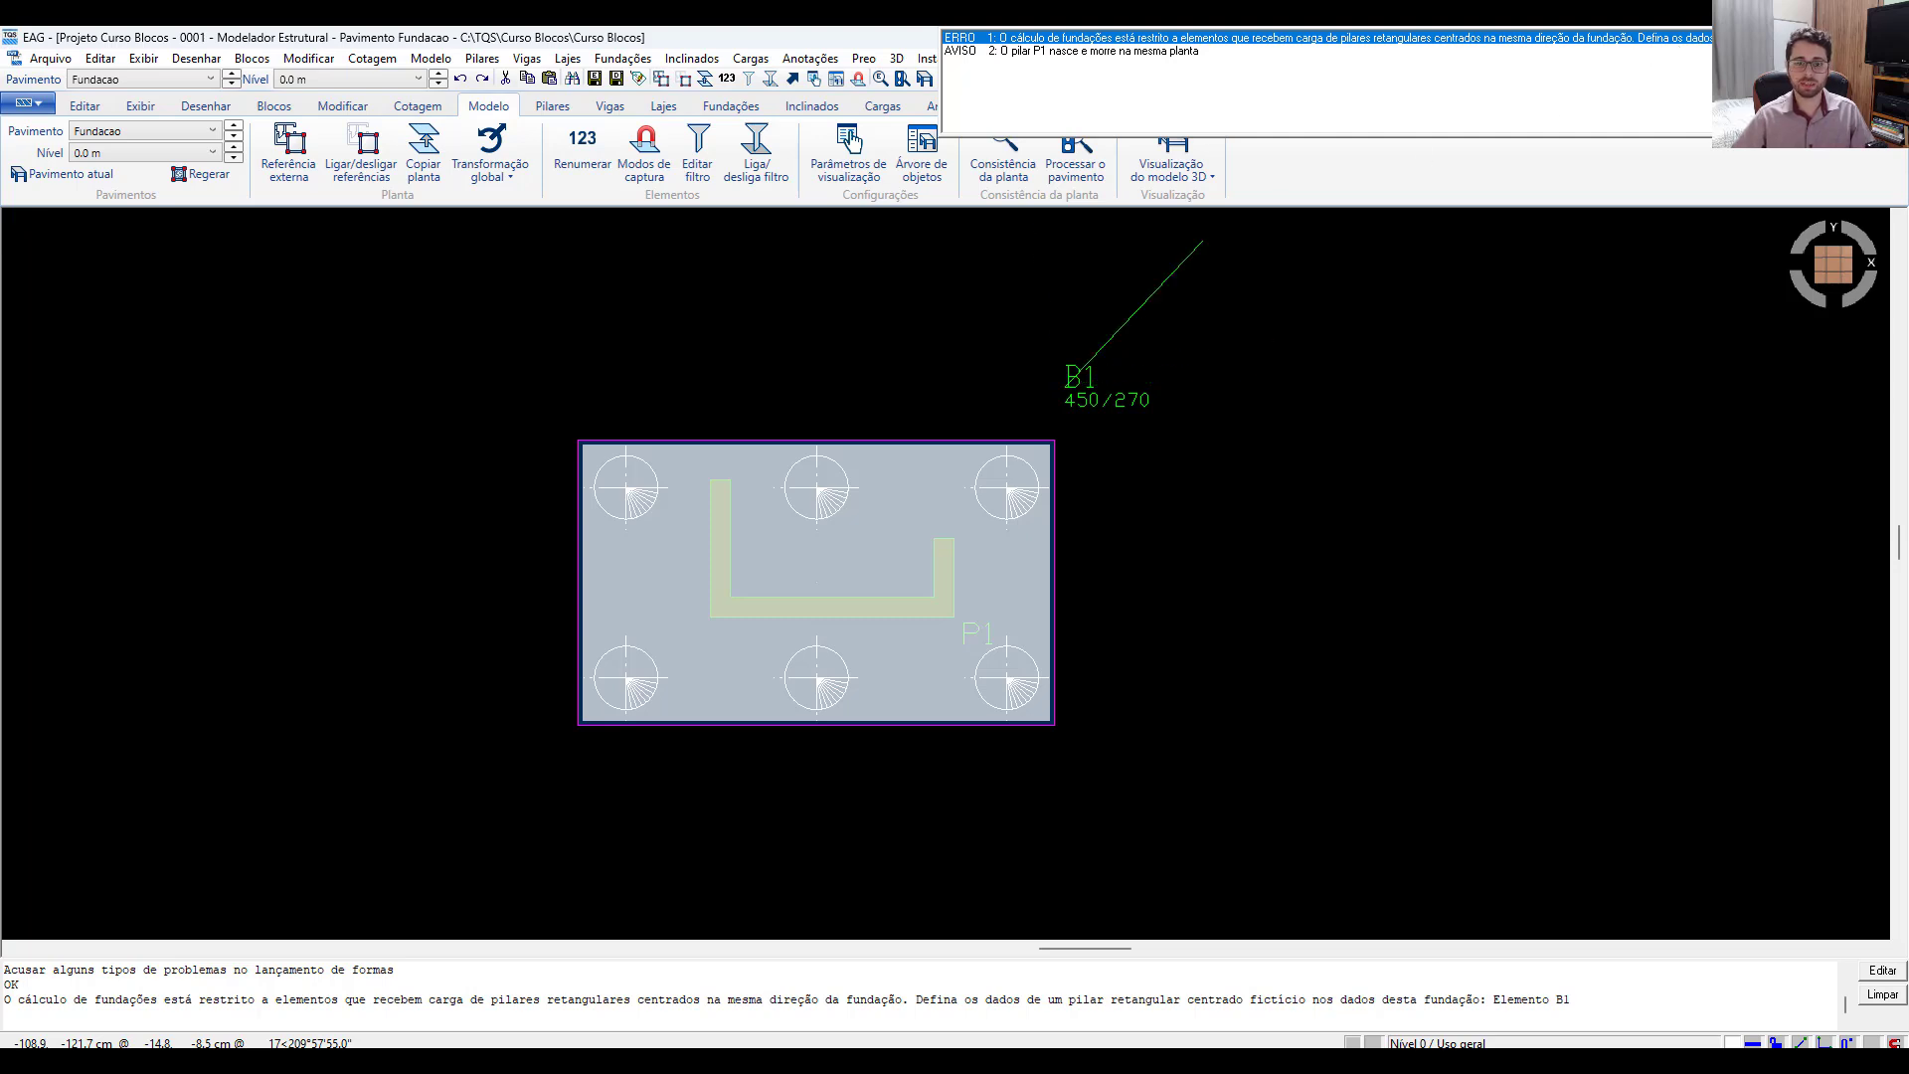
Close the consistency error list and open the section's foundation data of block B1 for editing.
key("Escape")
left_click(910, 473)
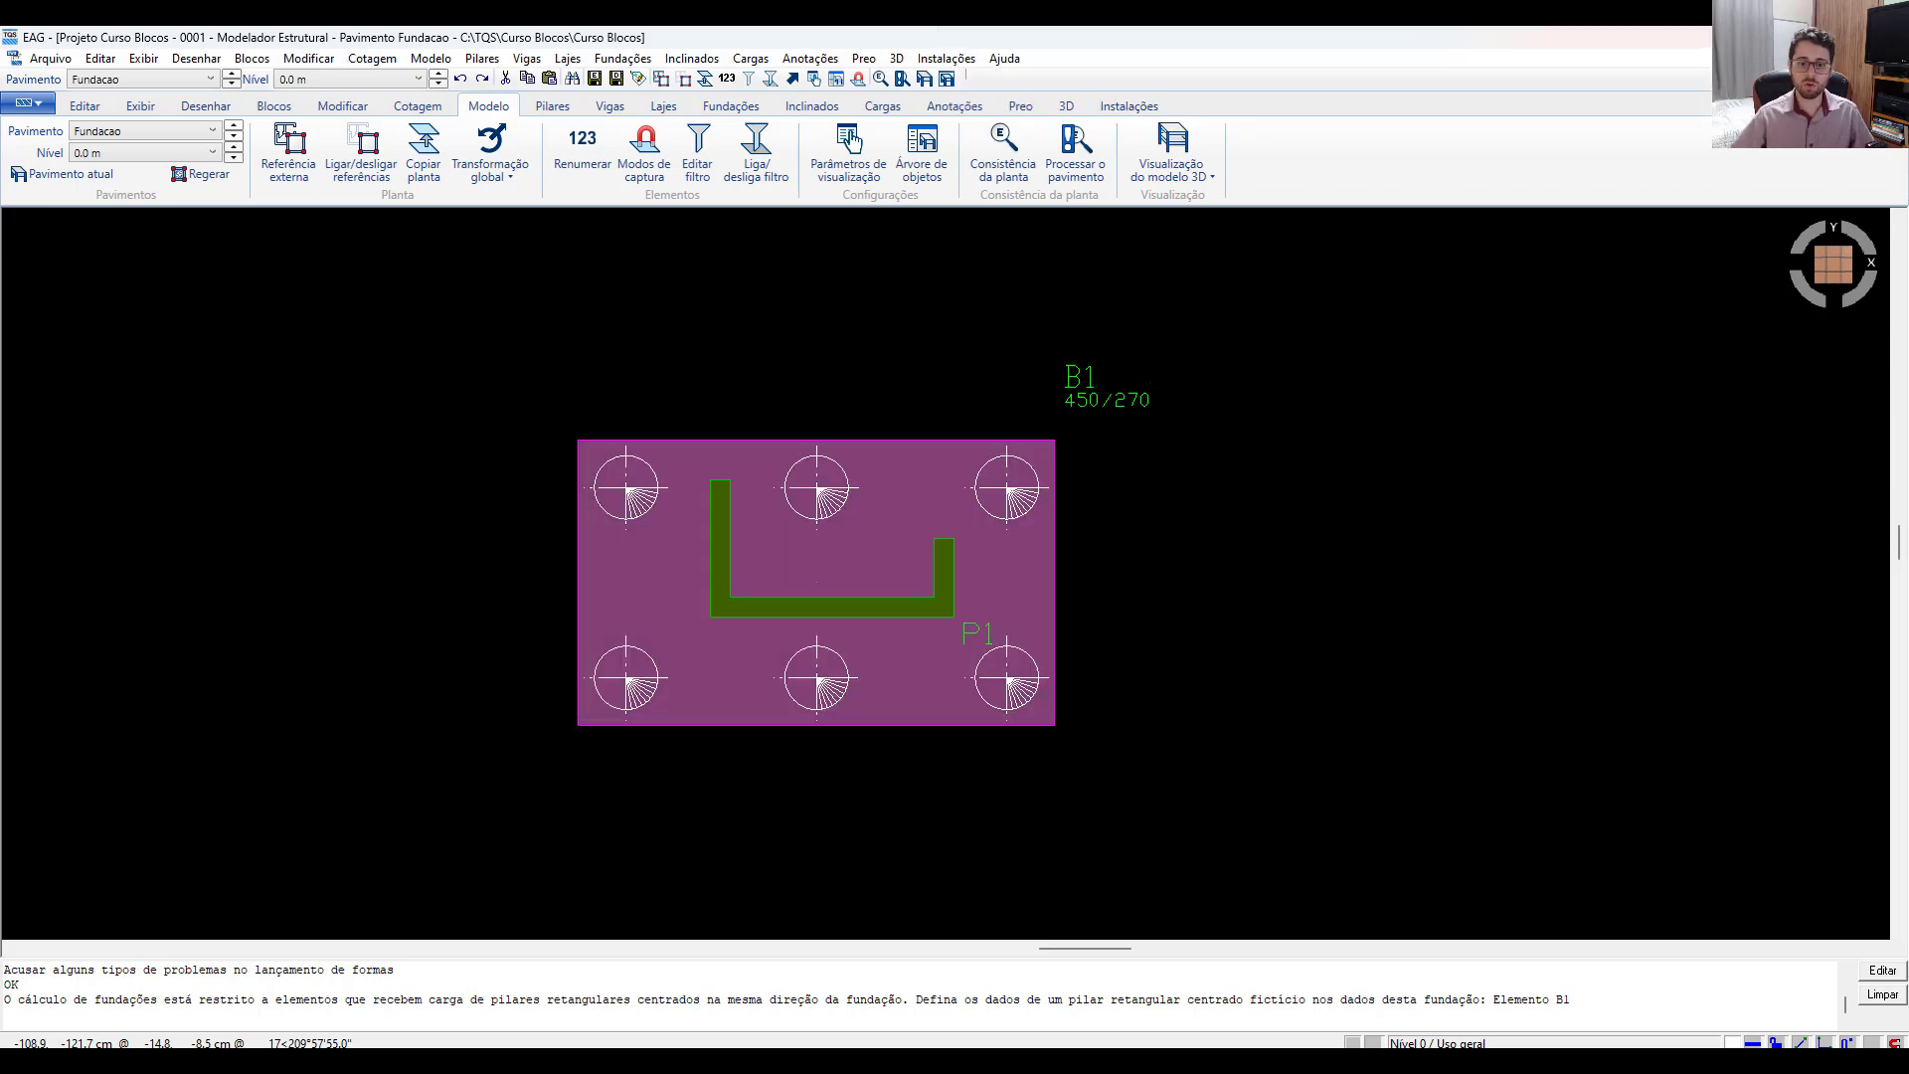
double_click(647, 482)
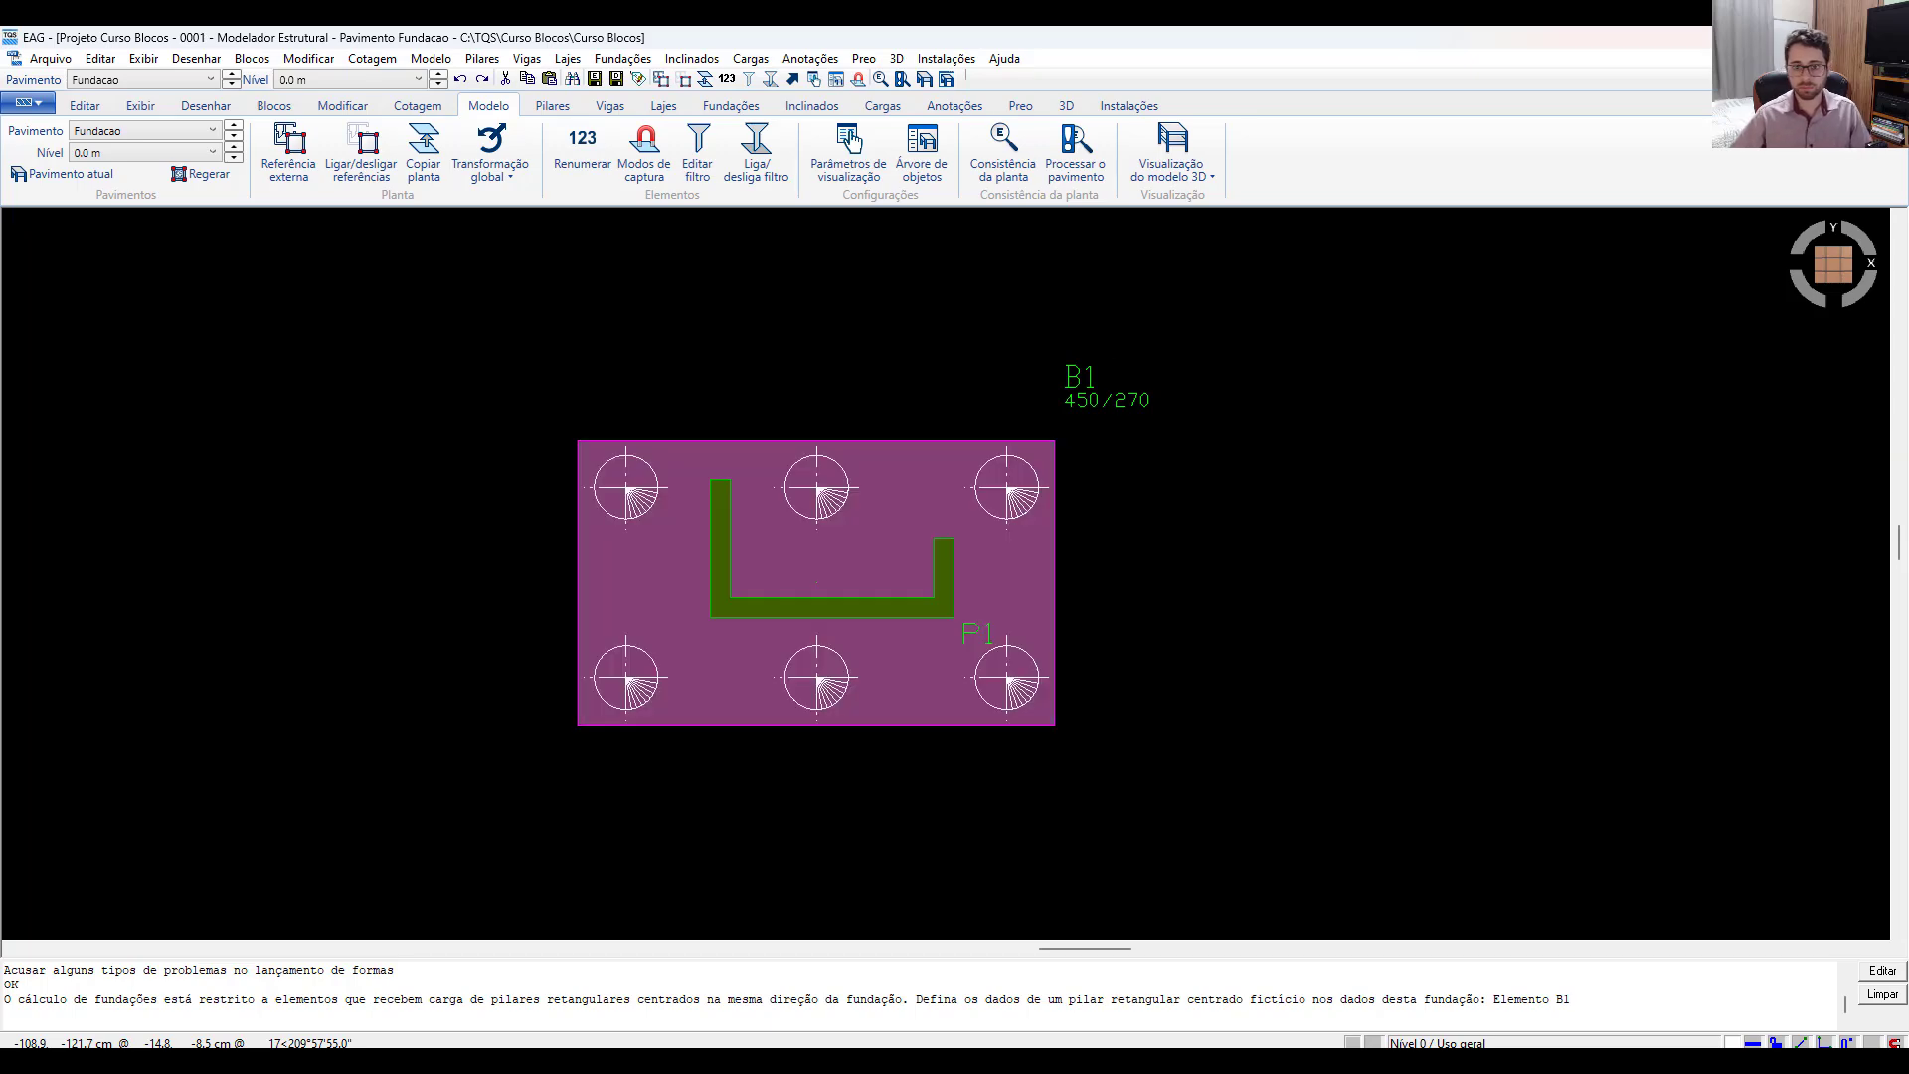
double_click(1078, 368)
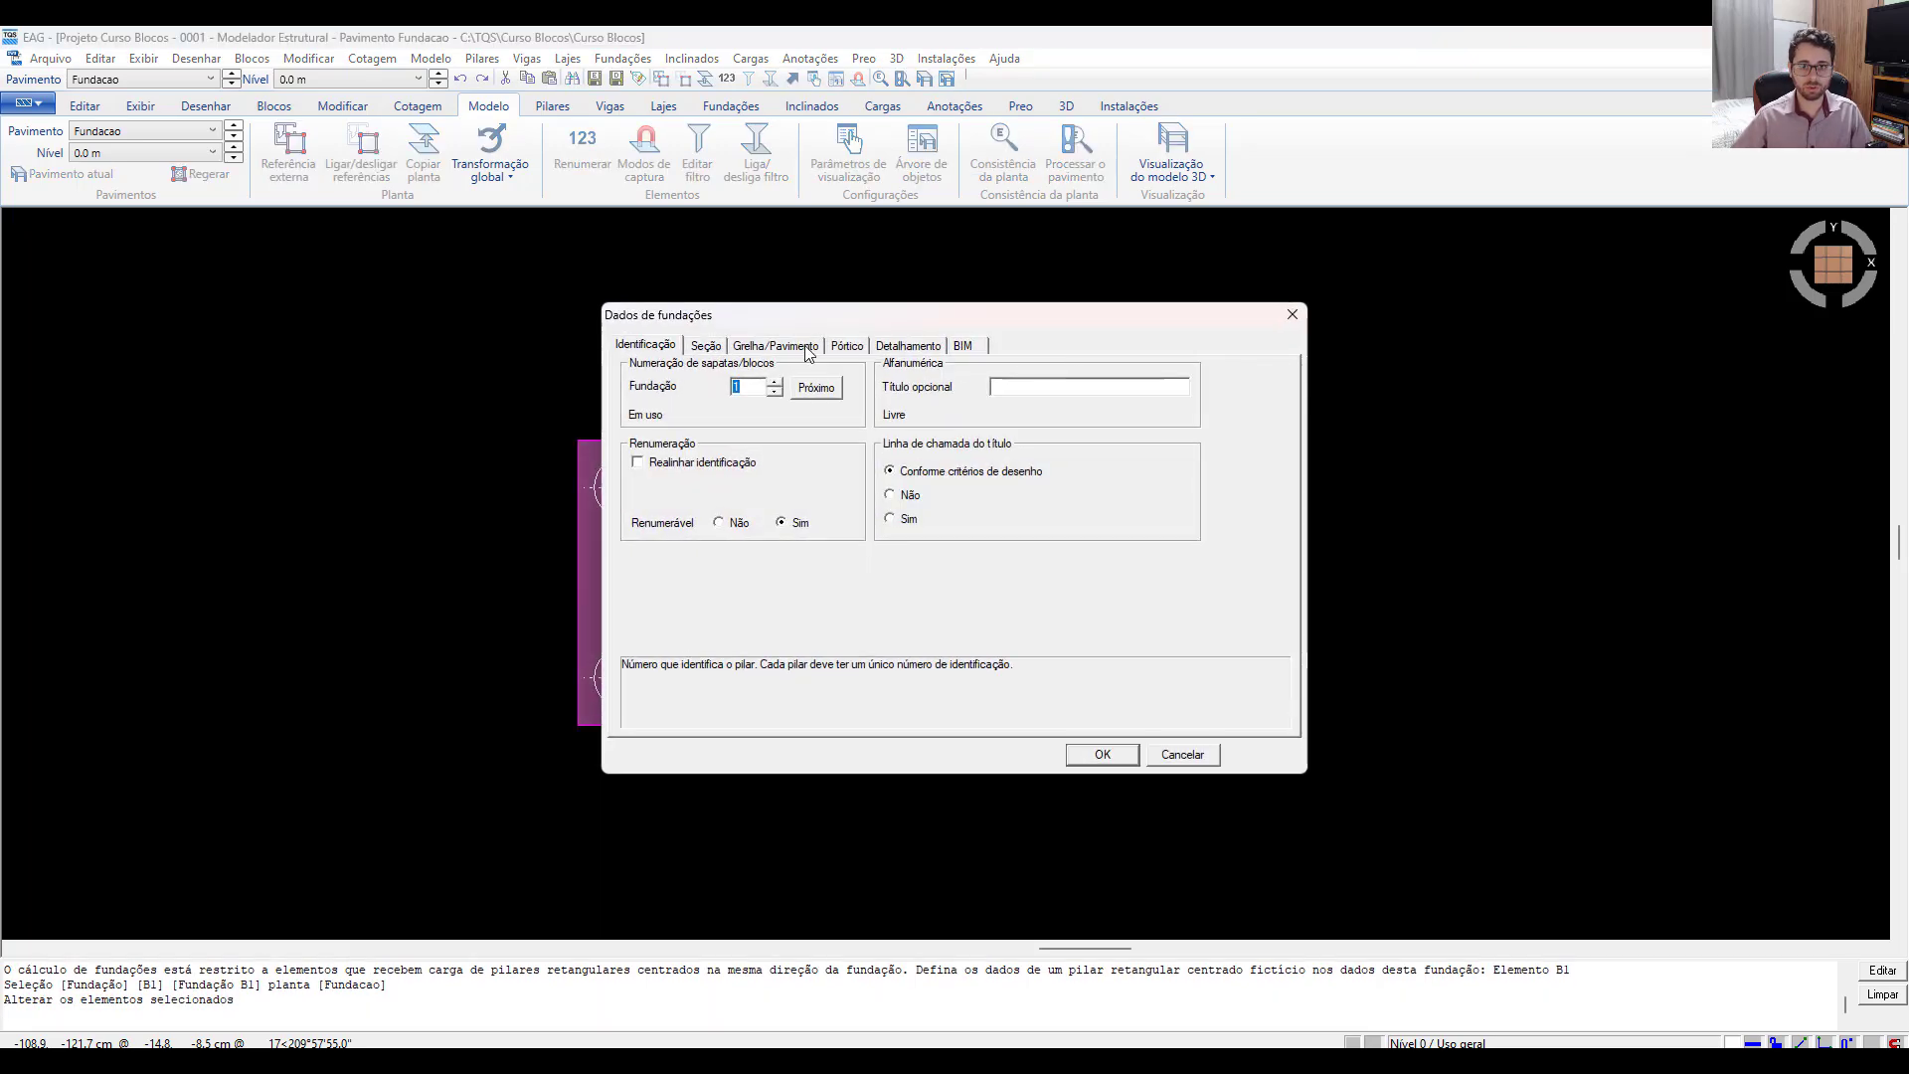
left_click(706, 348)
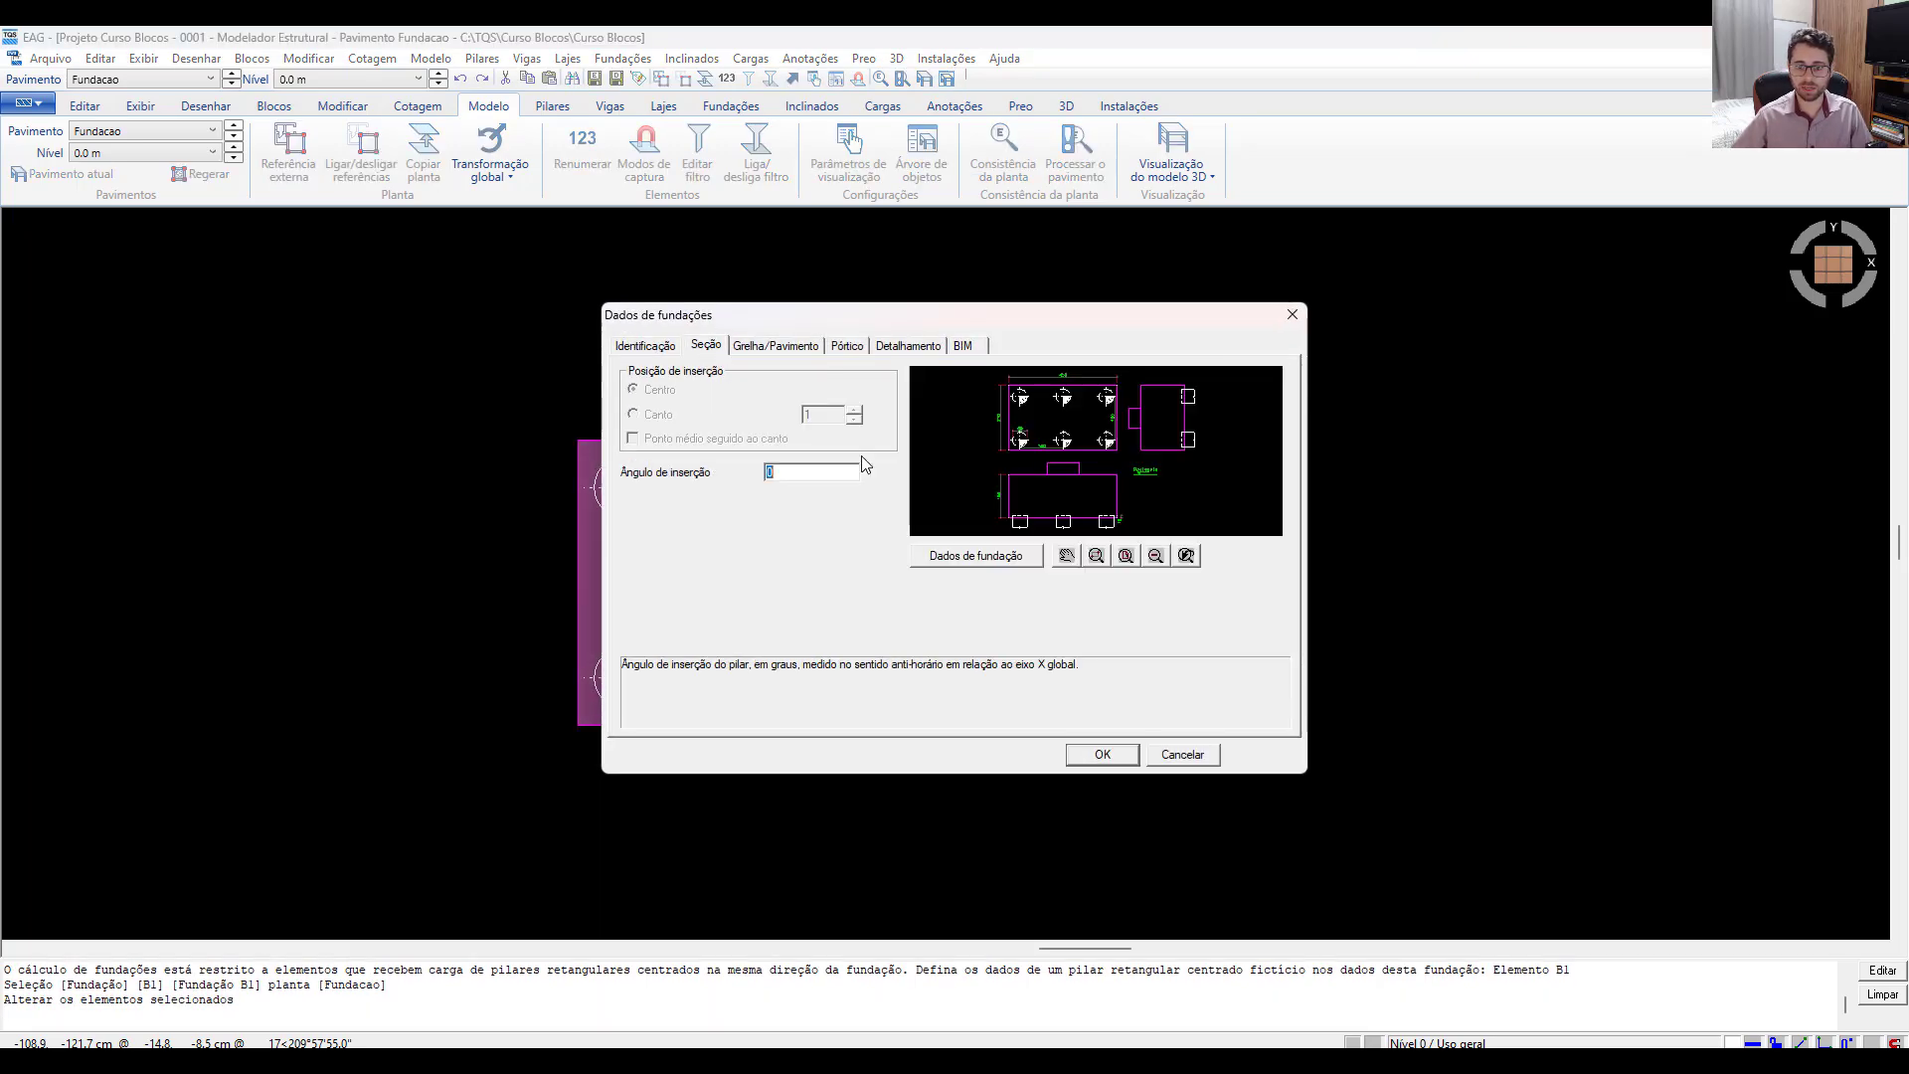
left_click(963, 559)
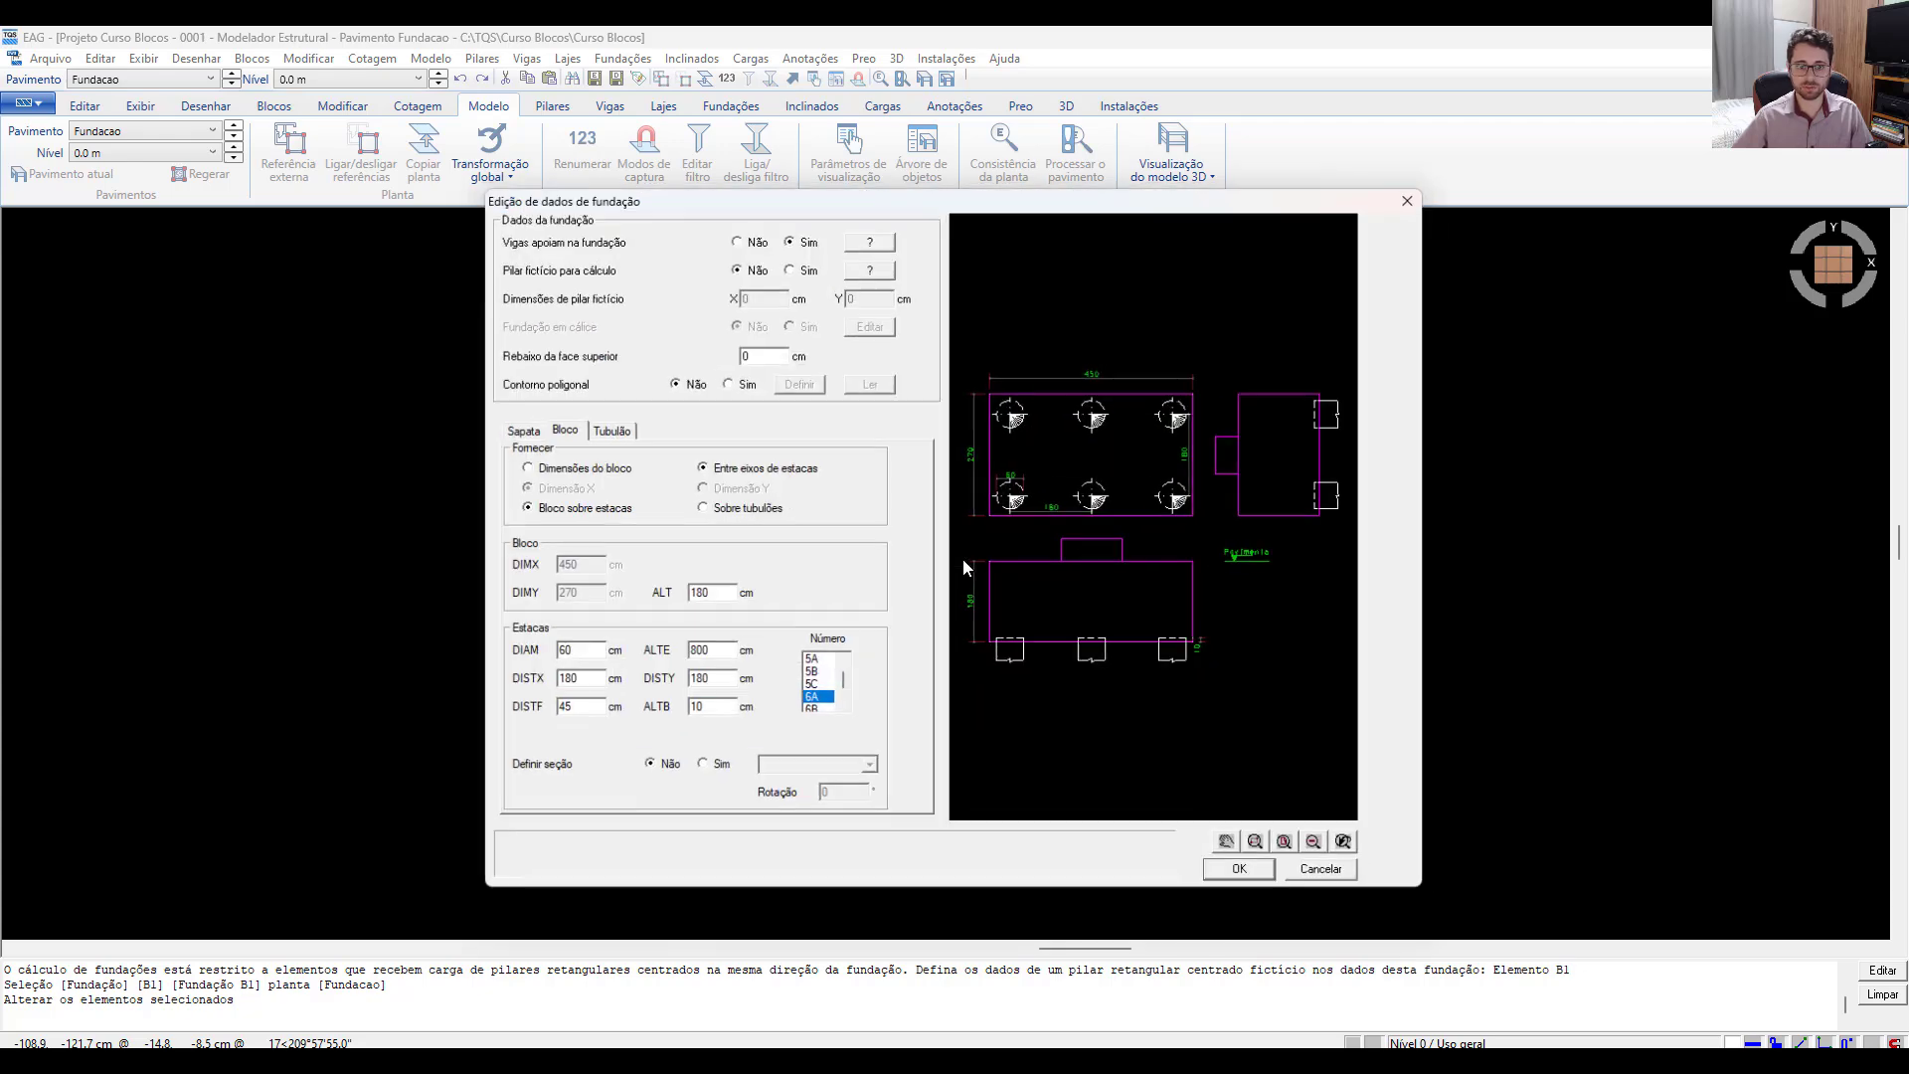
Enable the fictitious column for calculation on block B1 and set its dimensions to X 200 cm and Y 50 cm.
left_click(802, 268)
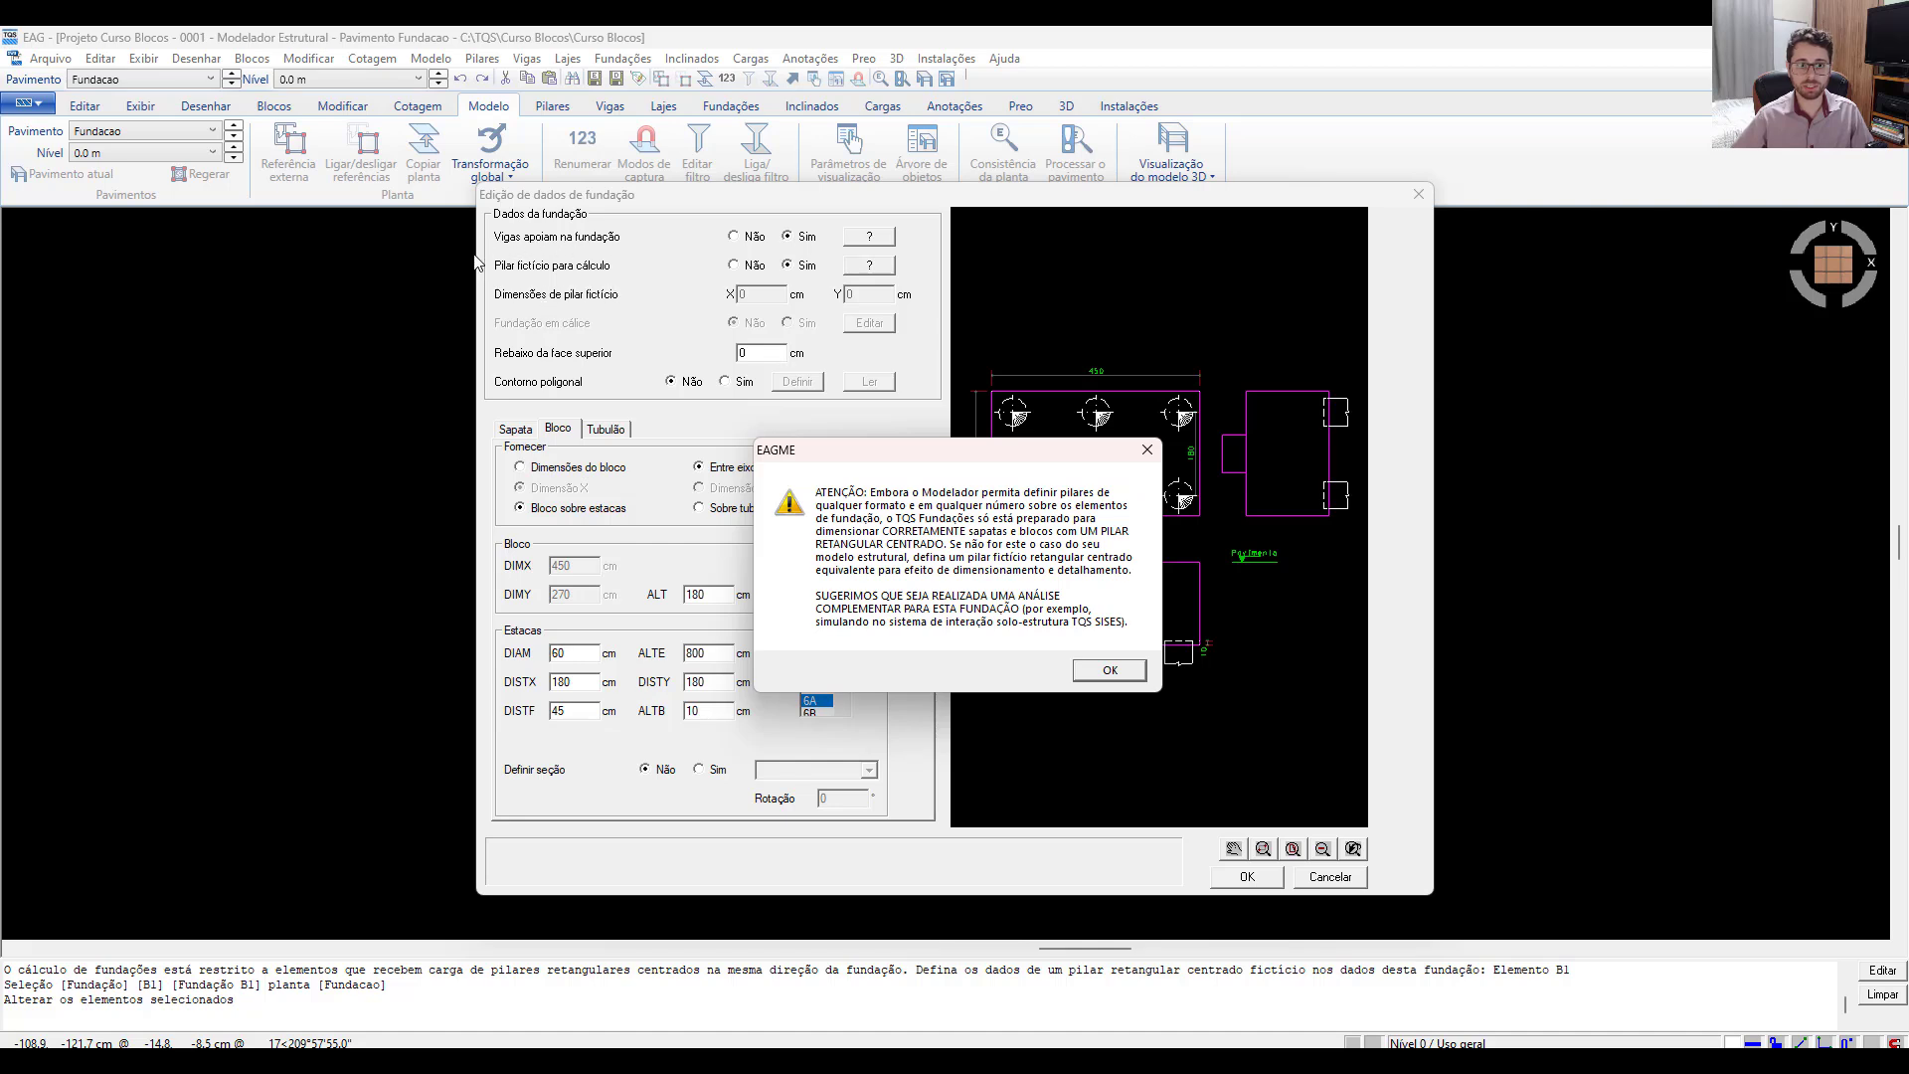
left_click_drag(860, 461, 863, 442)
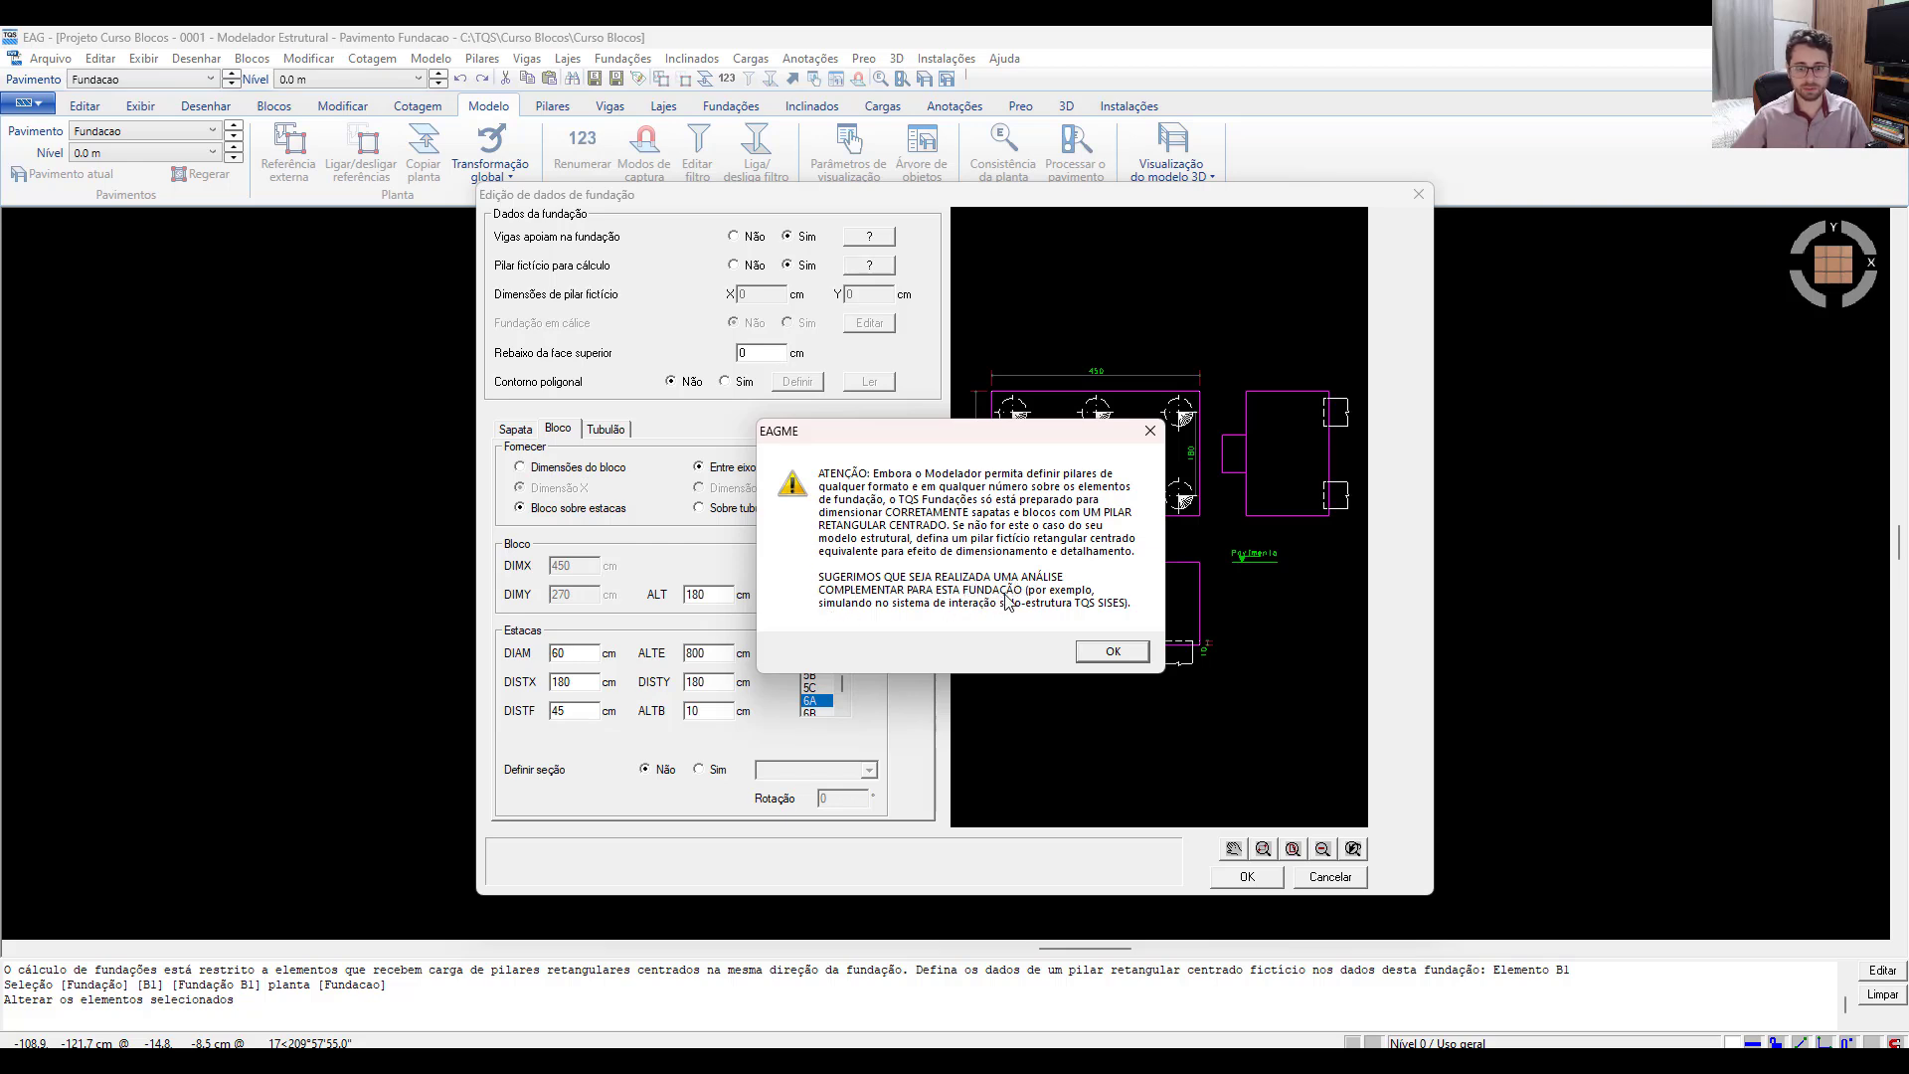
left_click(1111, 651)
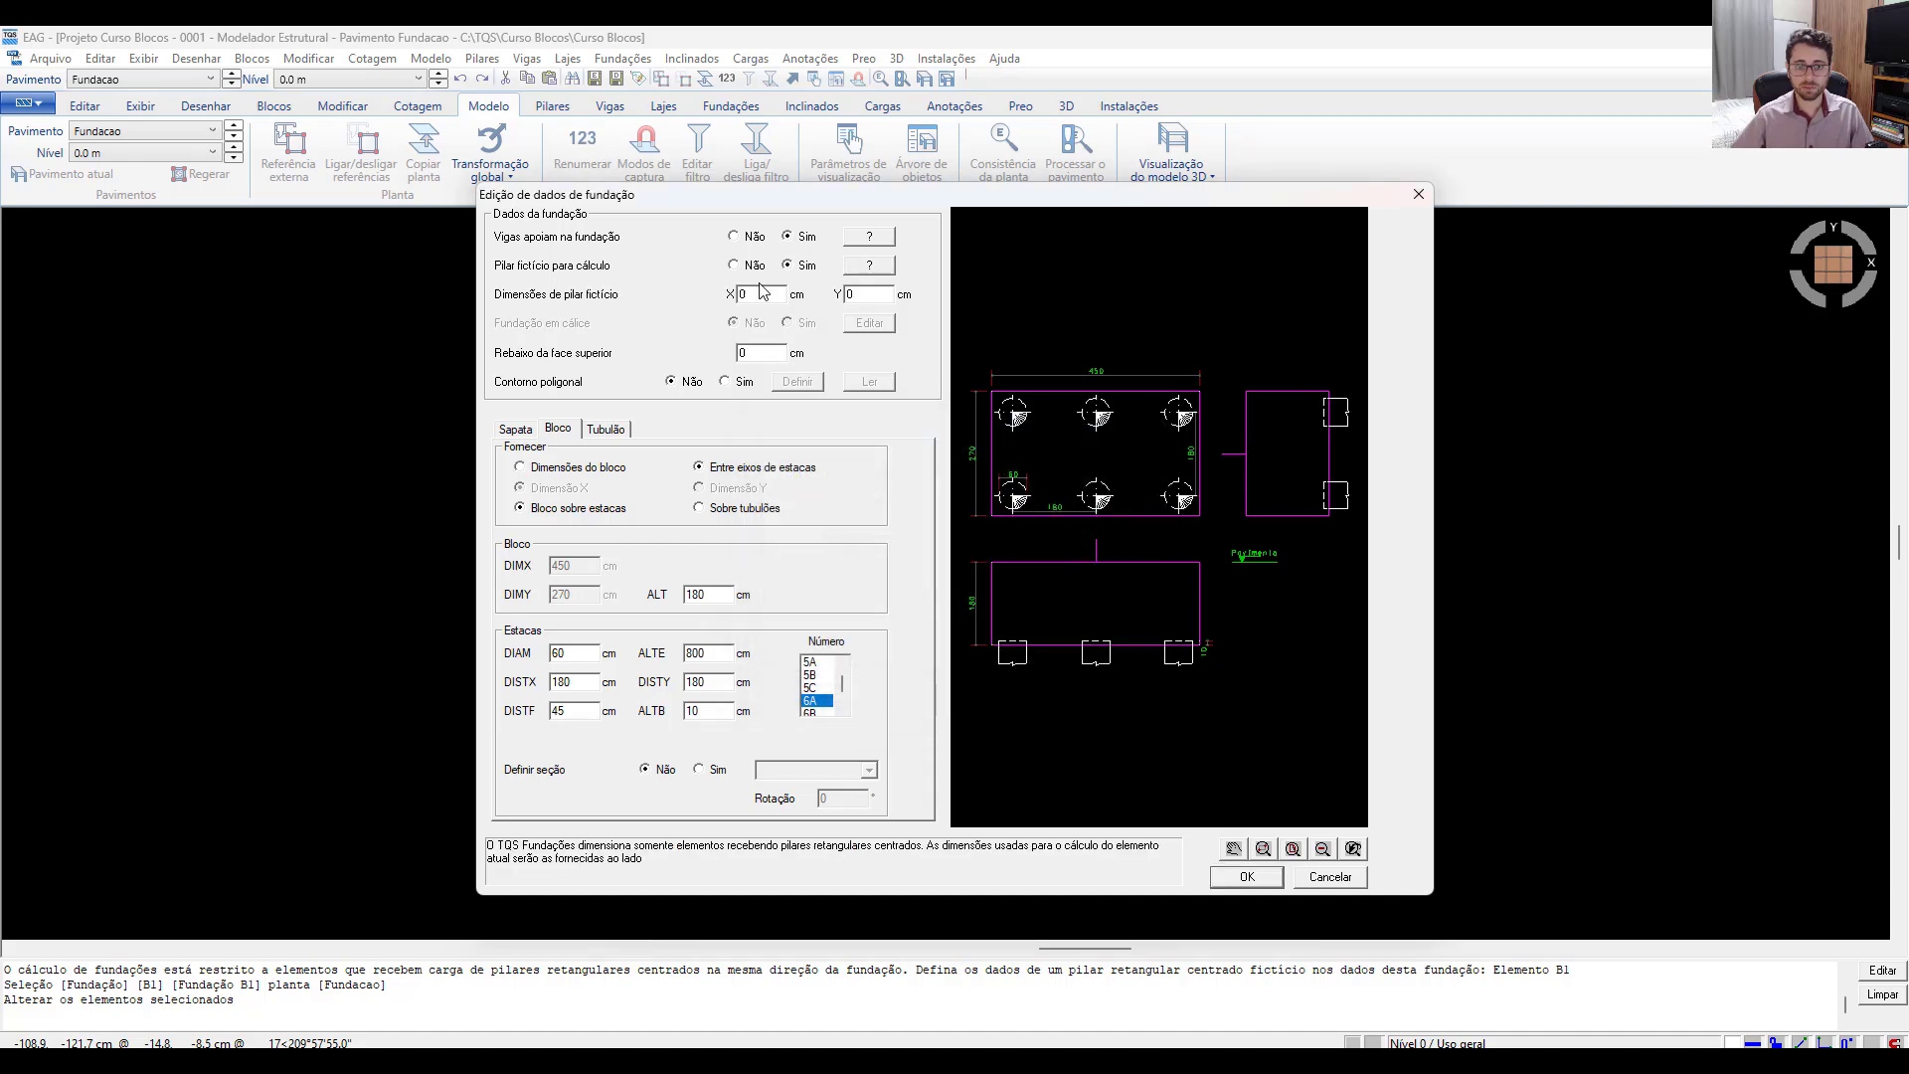
type("200")
type("50")
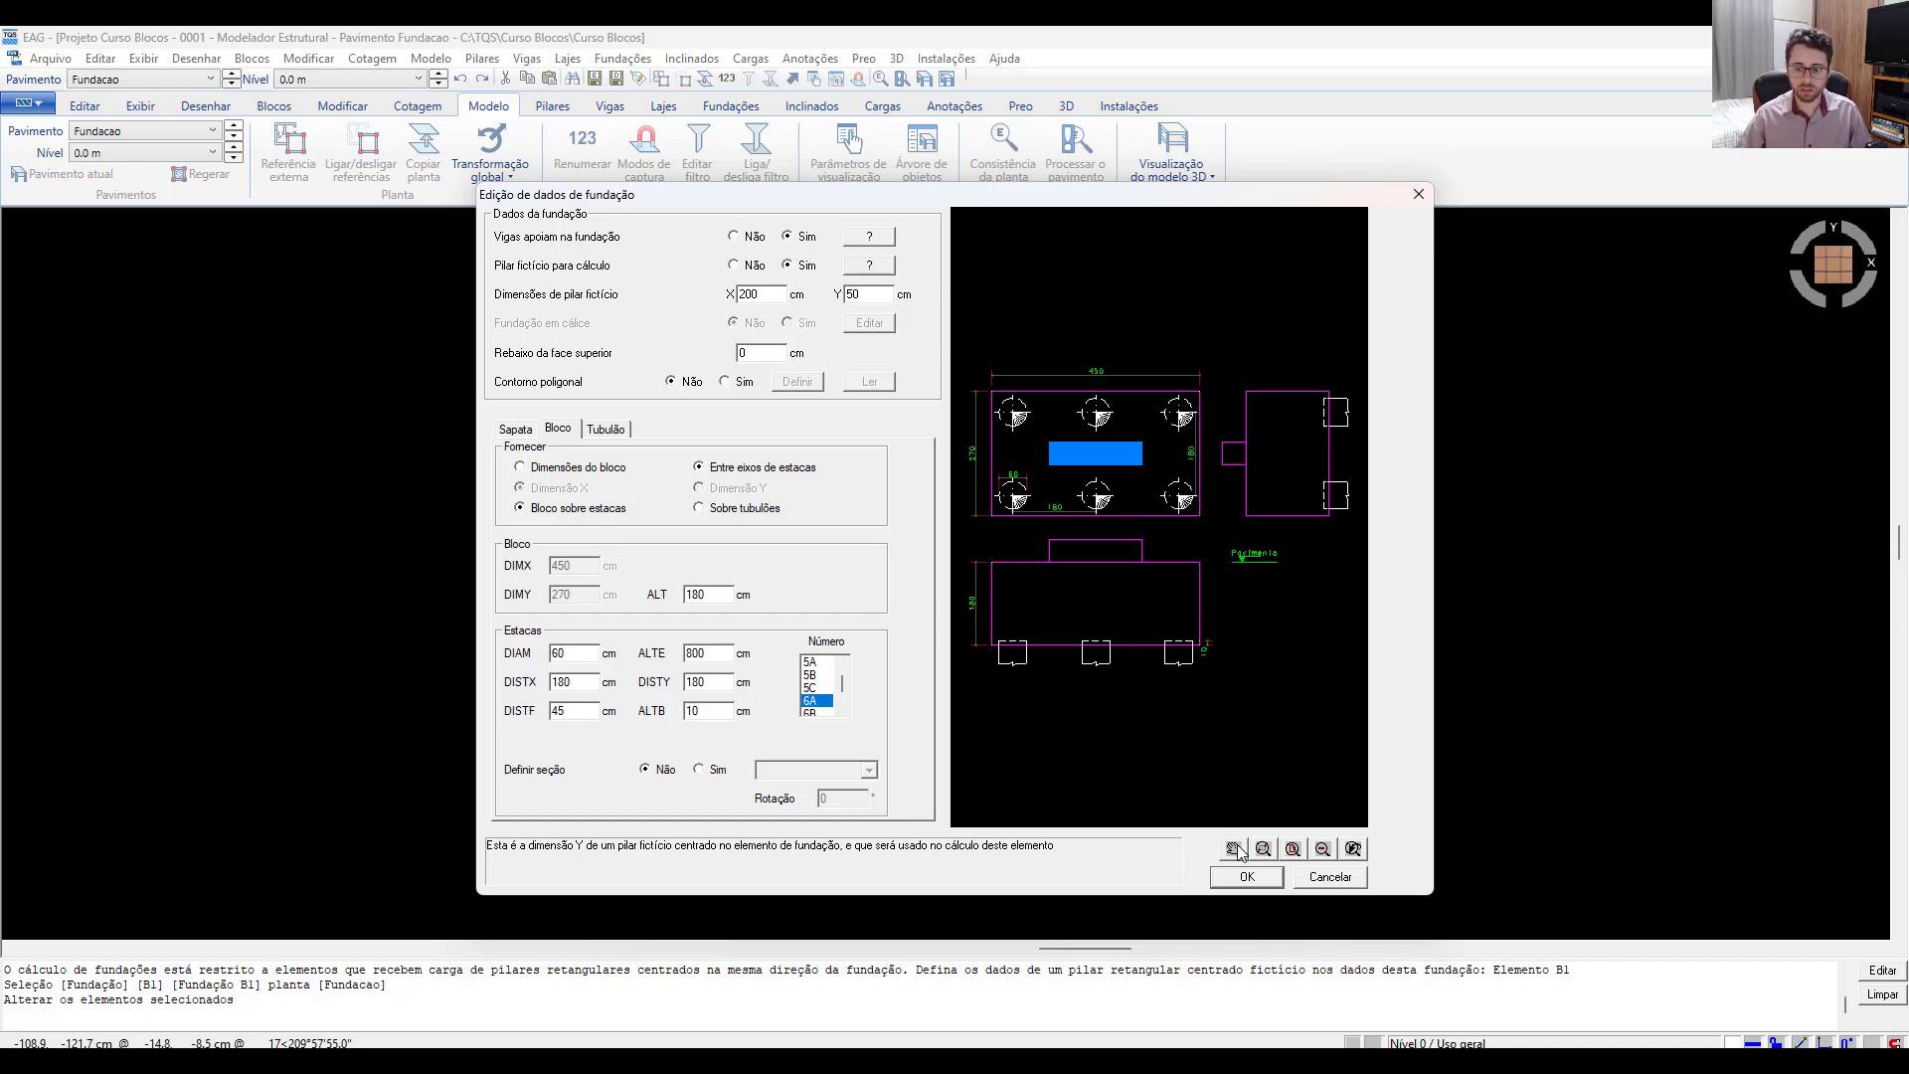
left_click(1246, 877)
left_click(1101, 755)
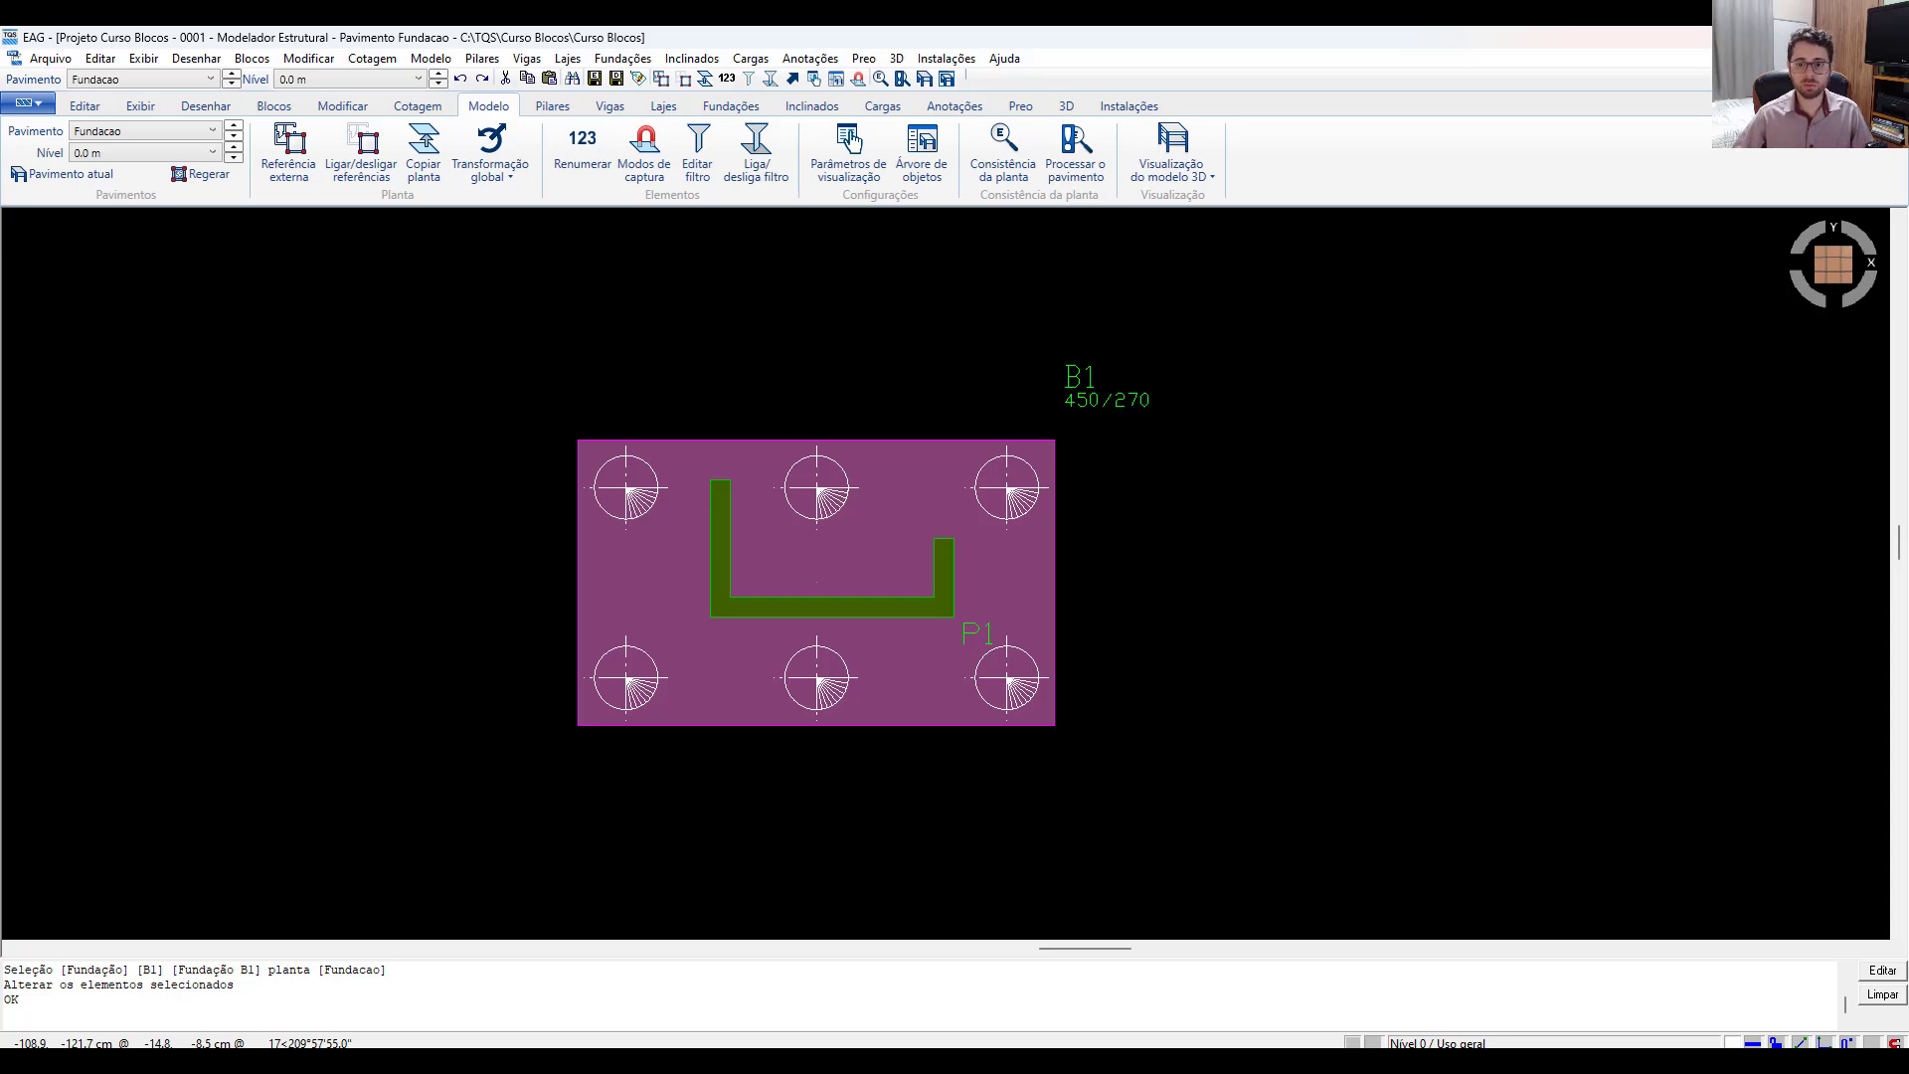
Run the consistency check on the foundation plan again and close the list of results.
left_click(1004, 151)
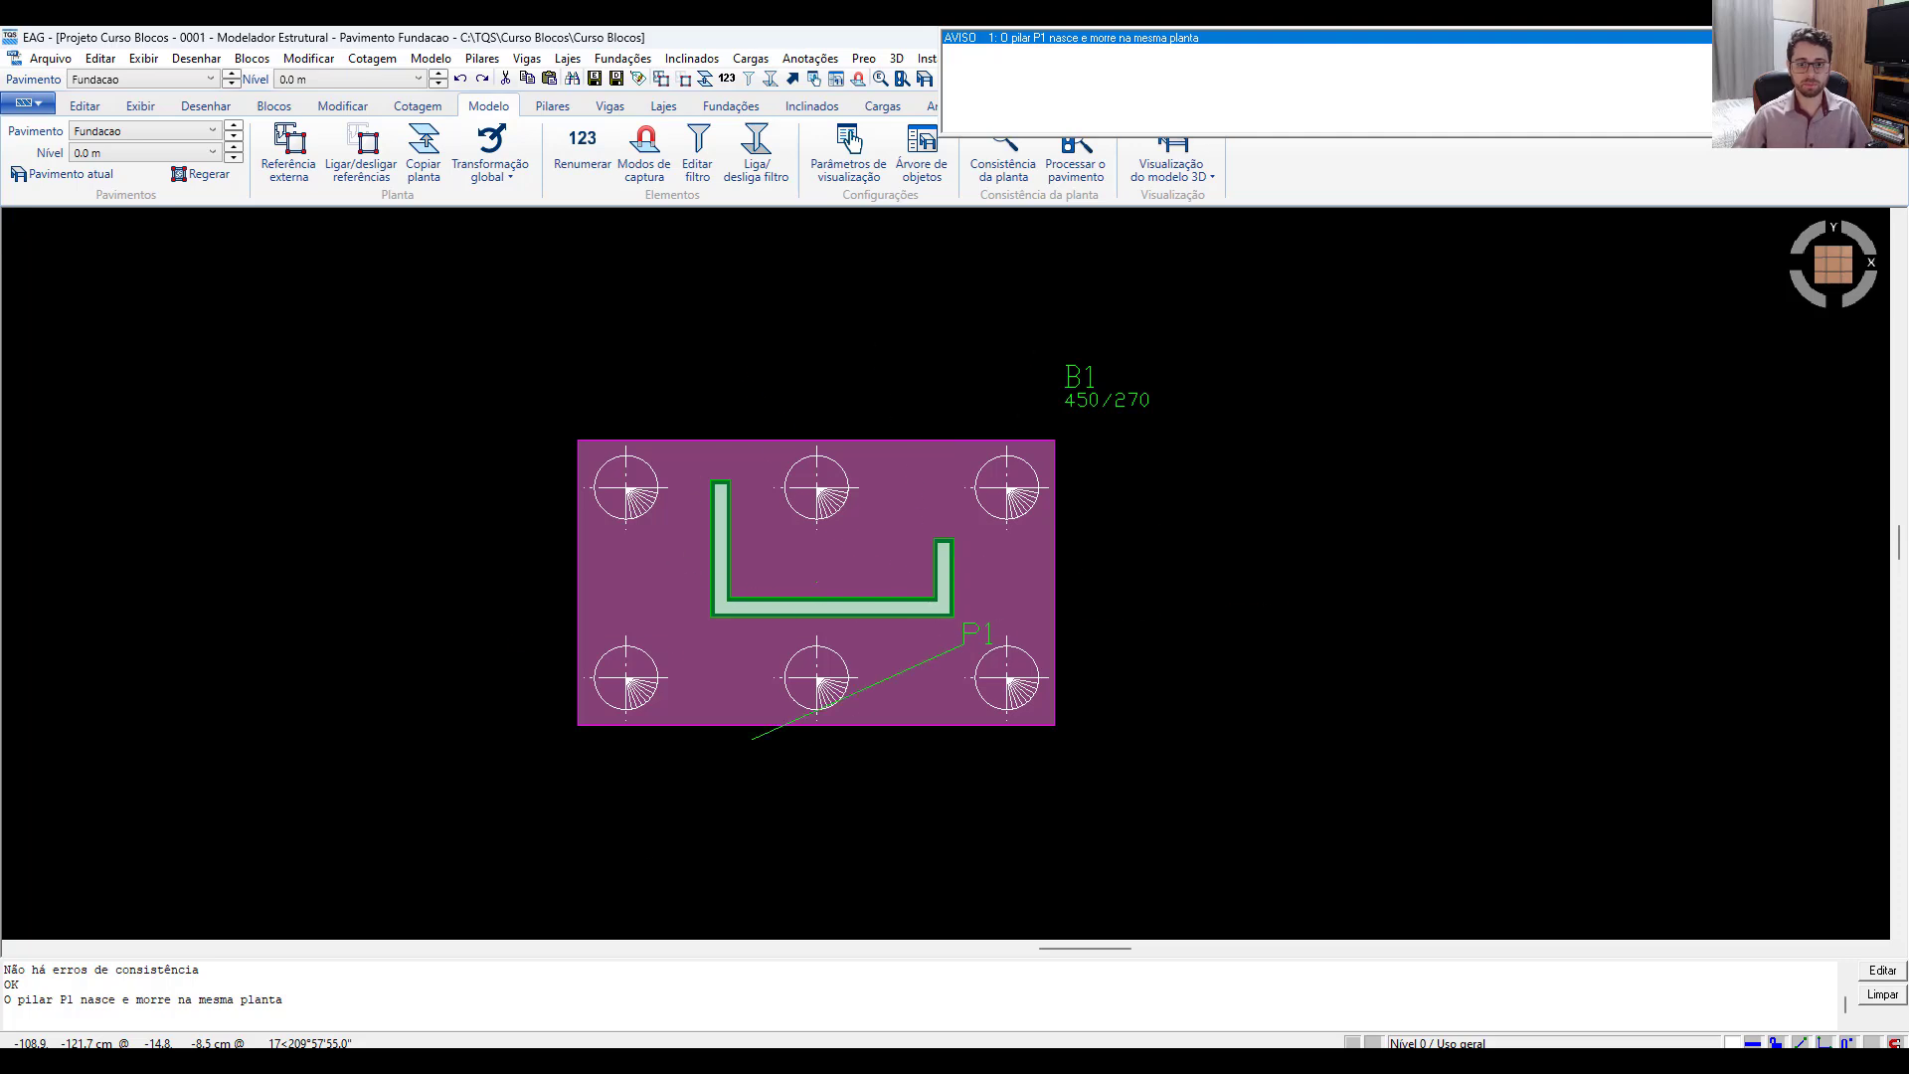
key("Escape")
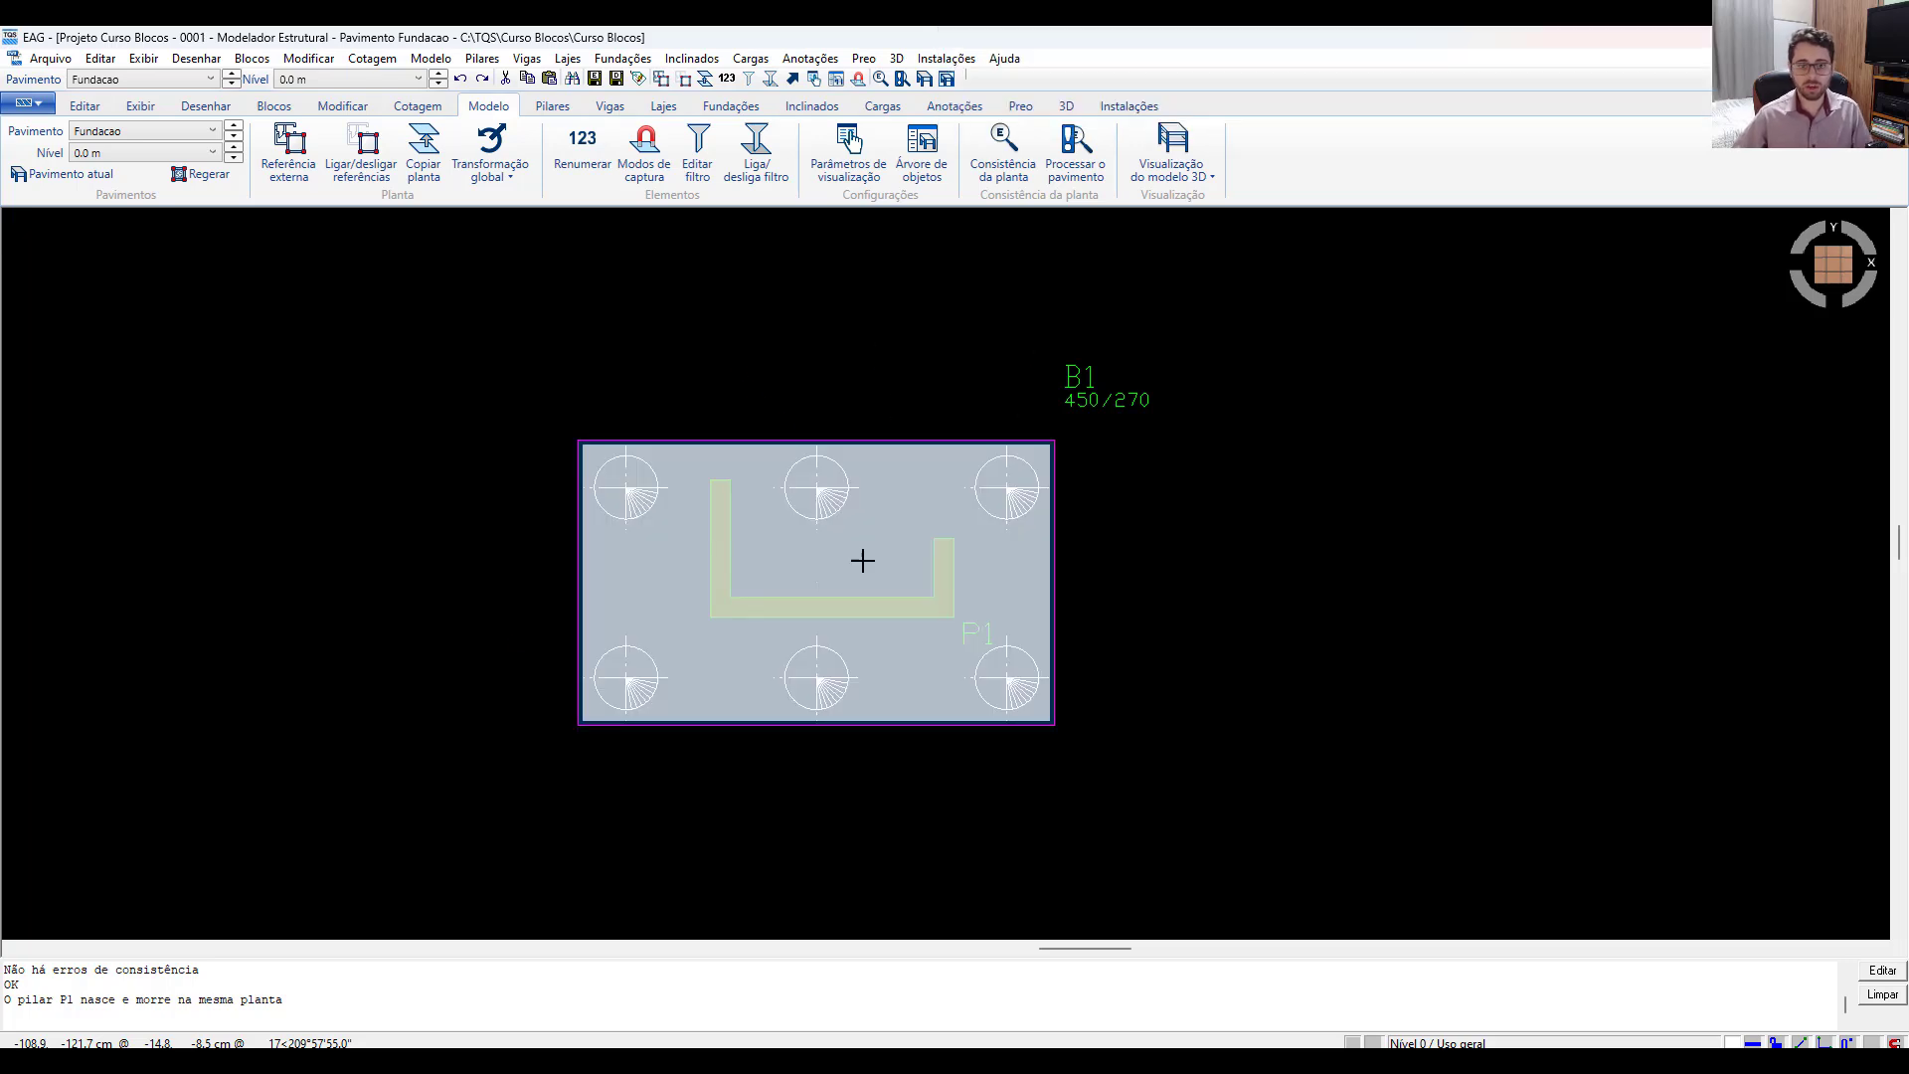
left_click(869, 610)
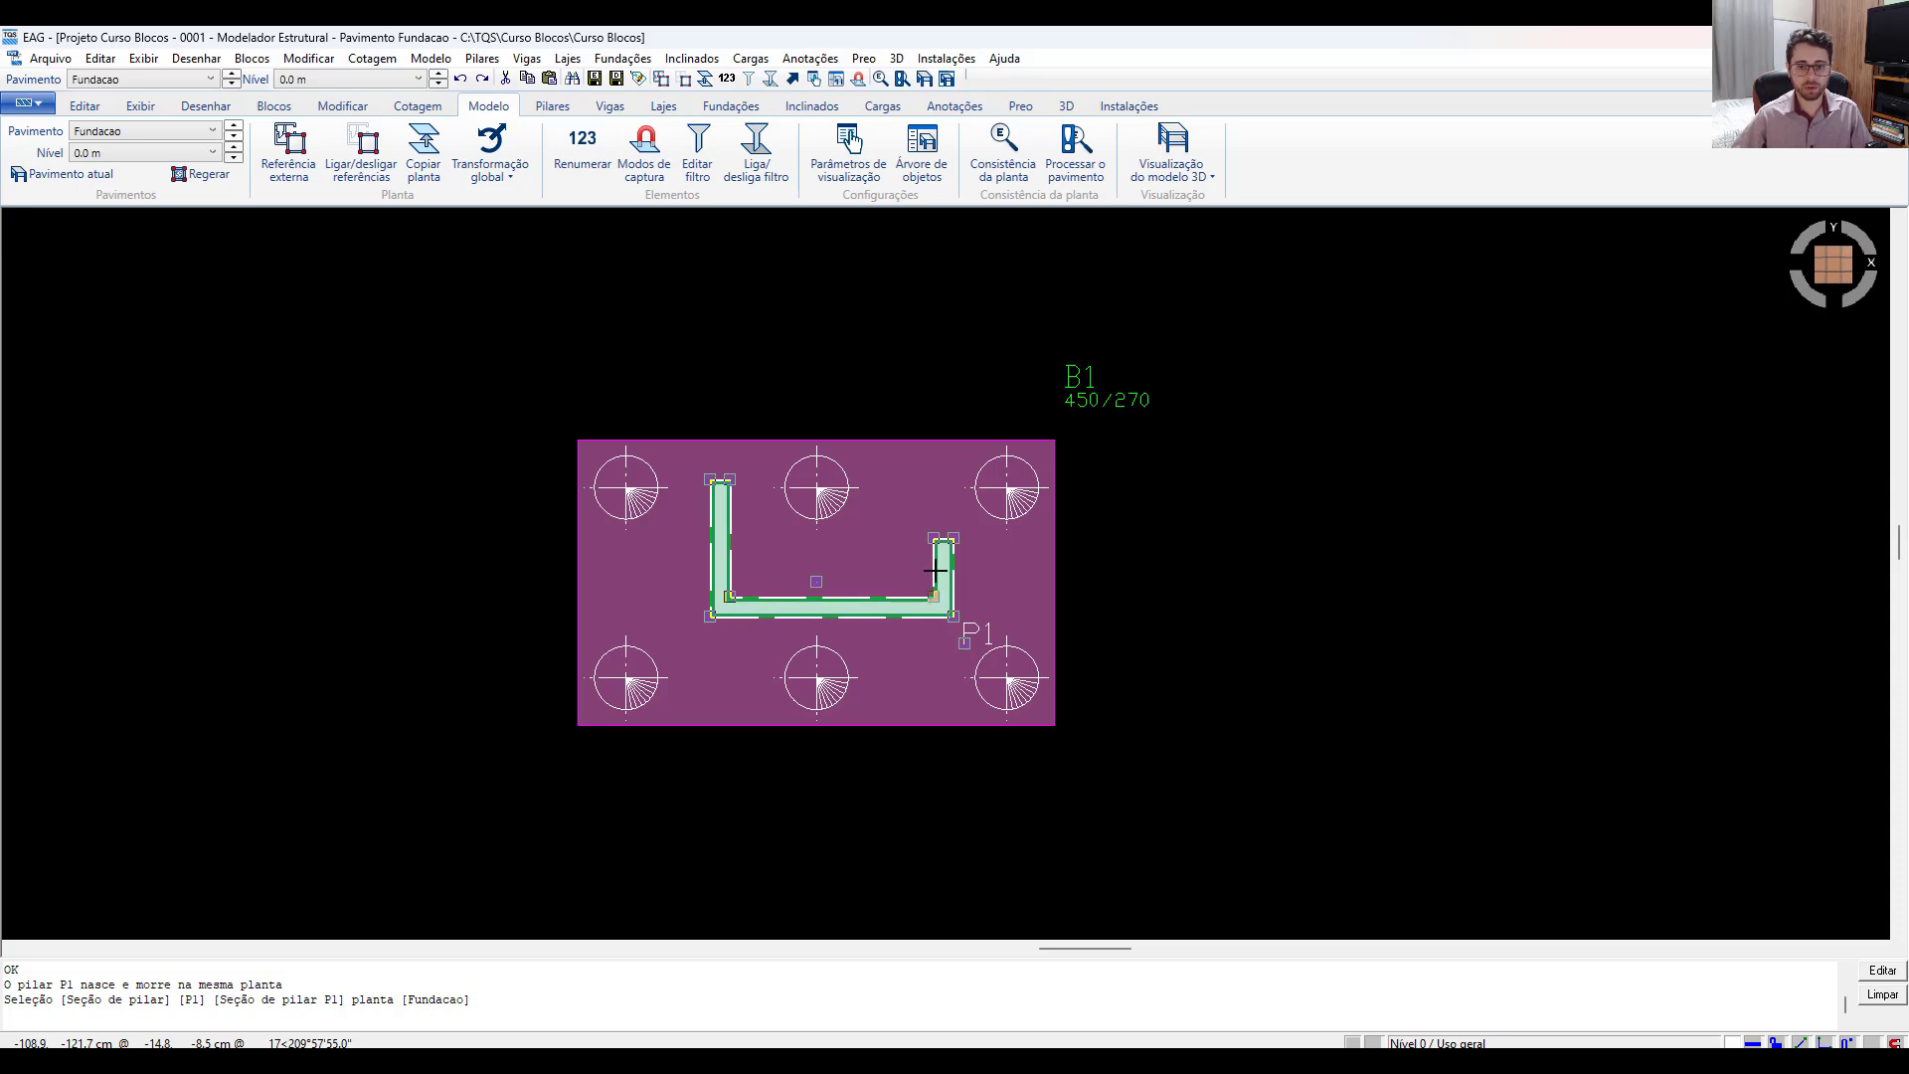
left_click(766, 652)
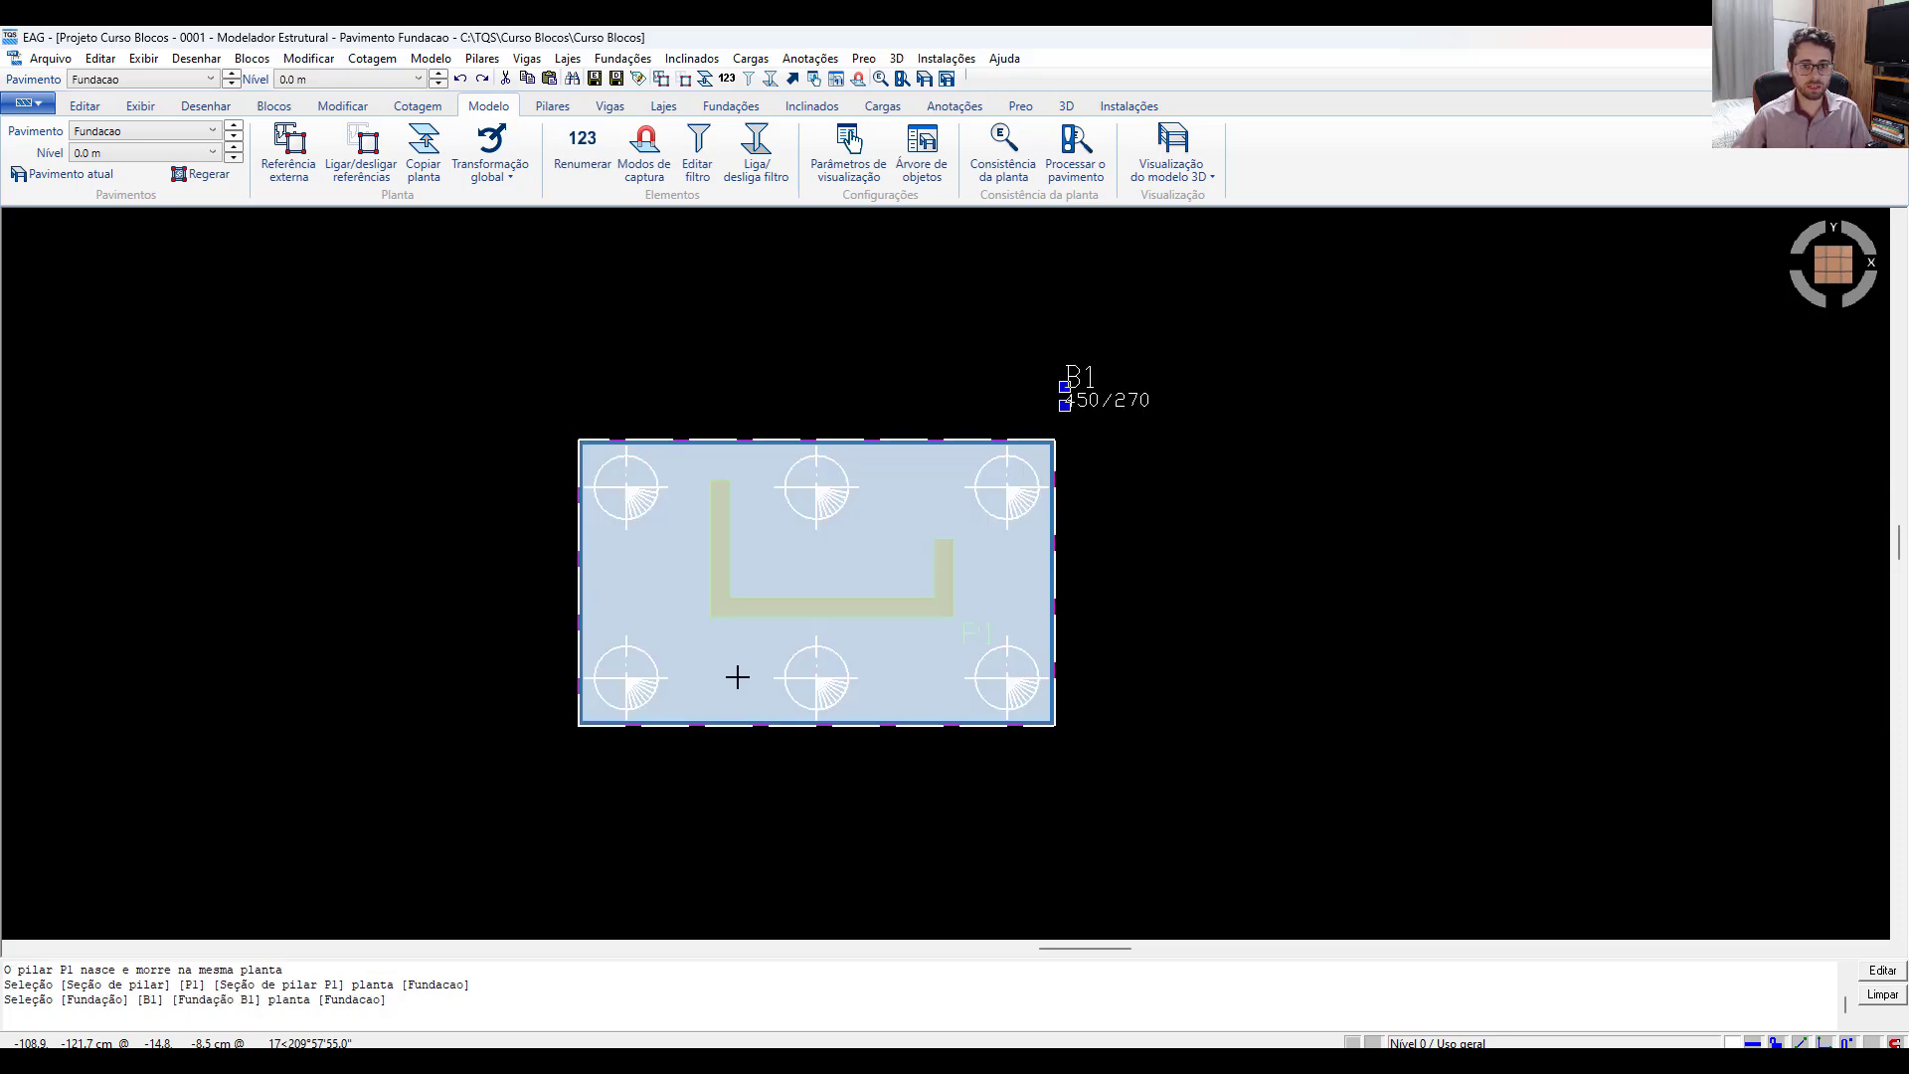
left_click(772, 796)
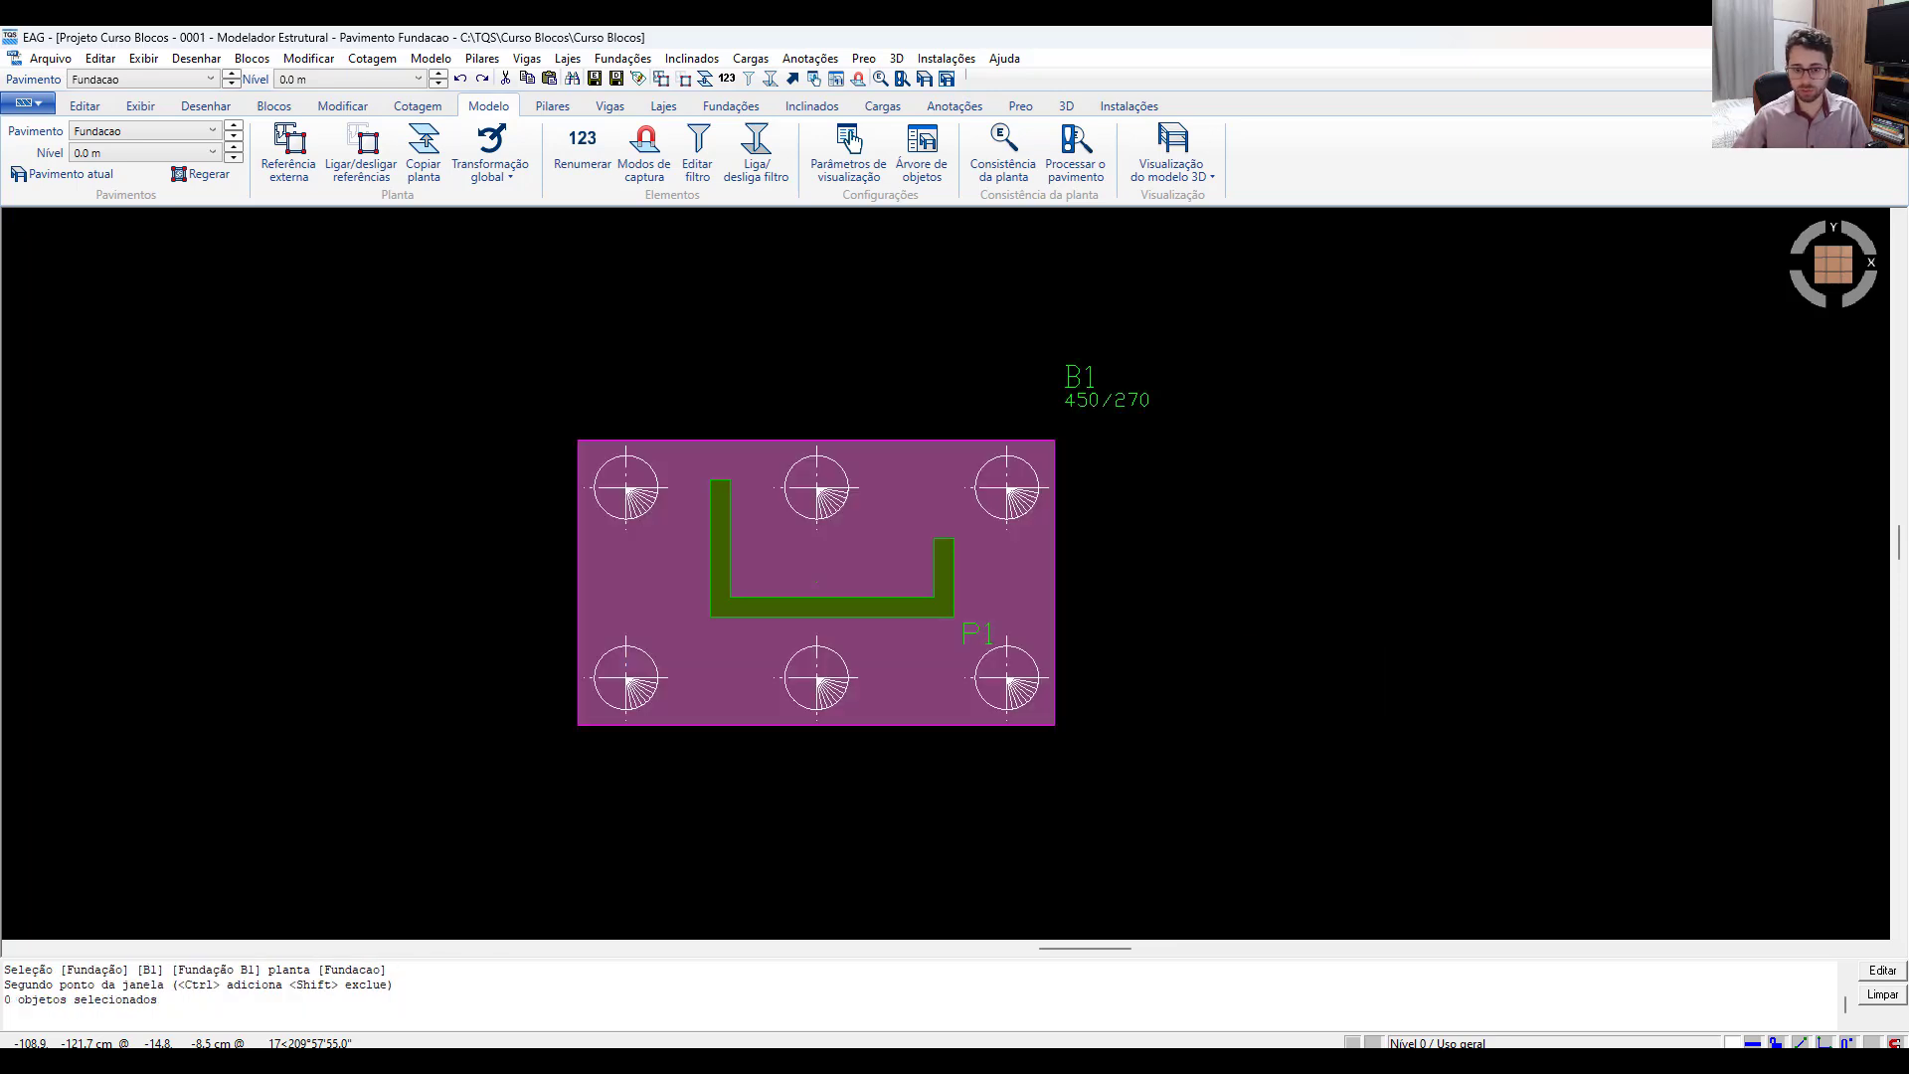
left_click_drag(1318, 487, 1271, 545)
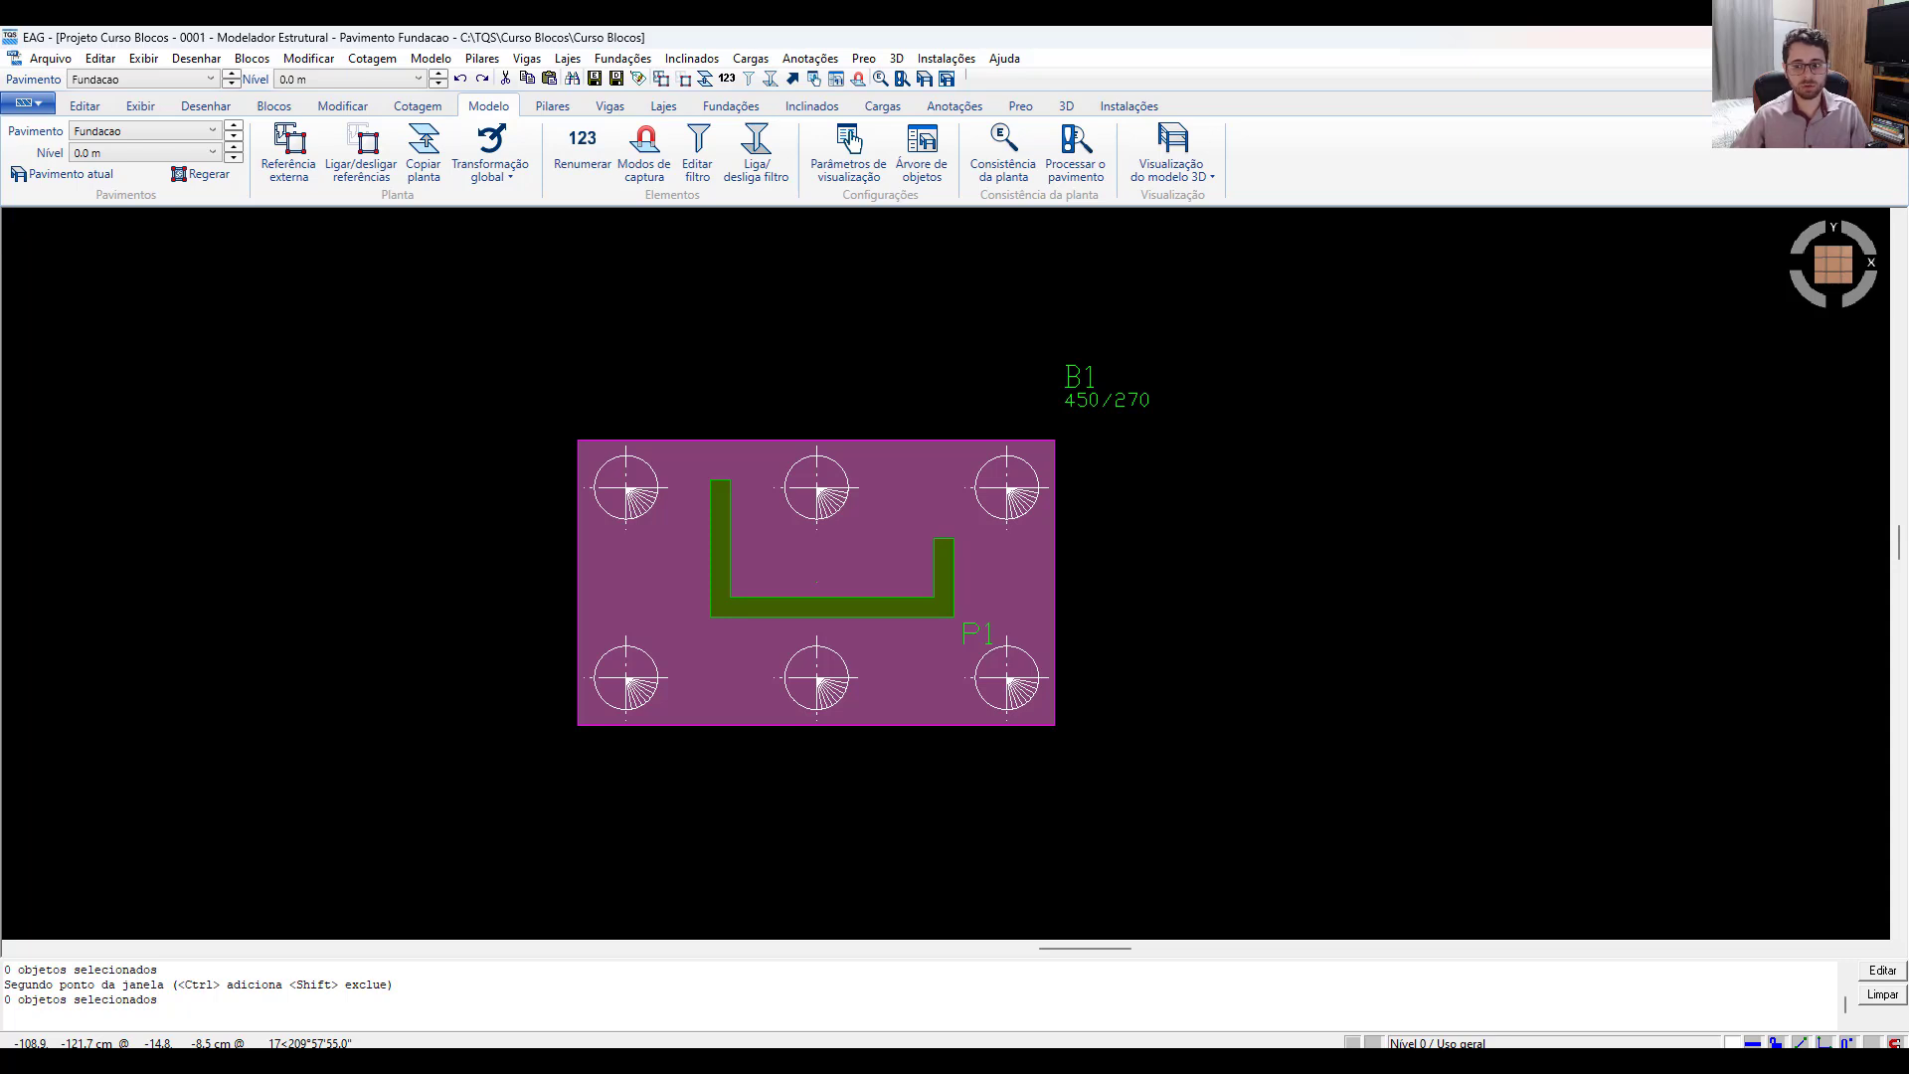
left_click_drag(1278, 255, 1224, 308)
middle_click_drag(731, 484, 797, 478)
scroll(797, 480, "up", 1)
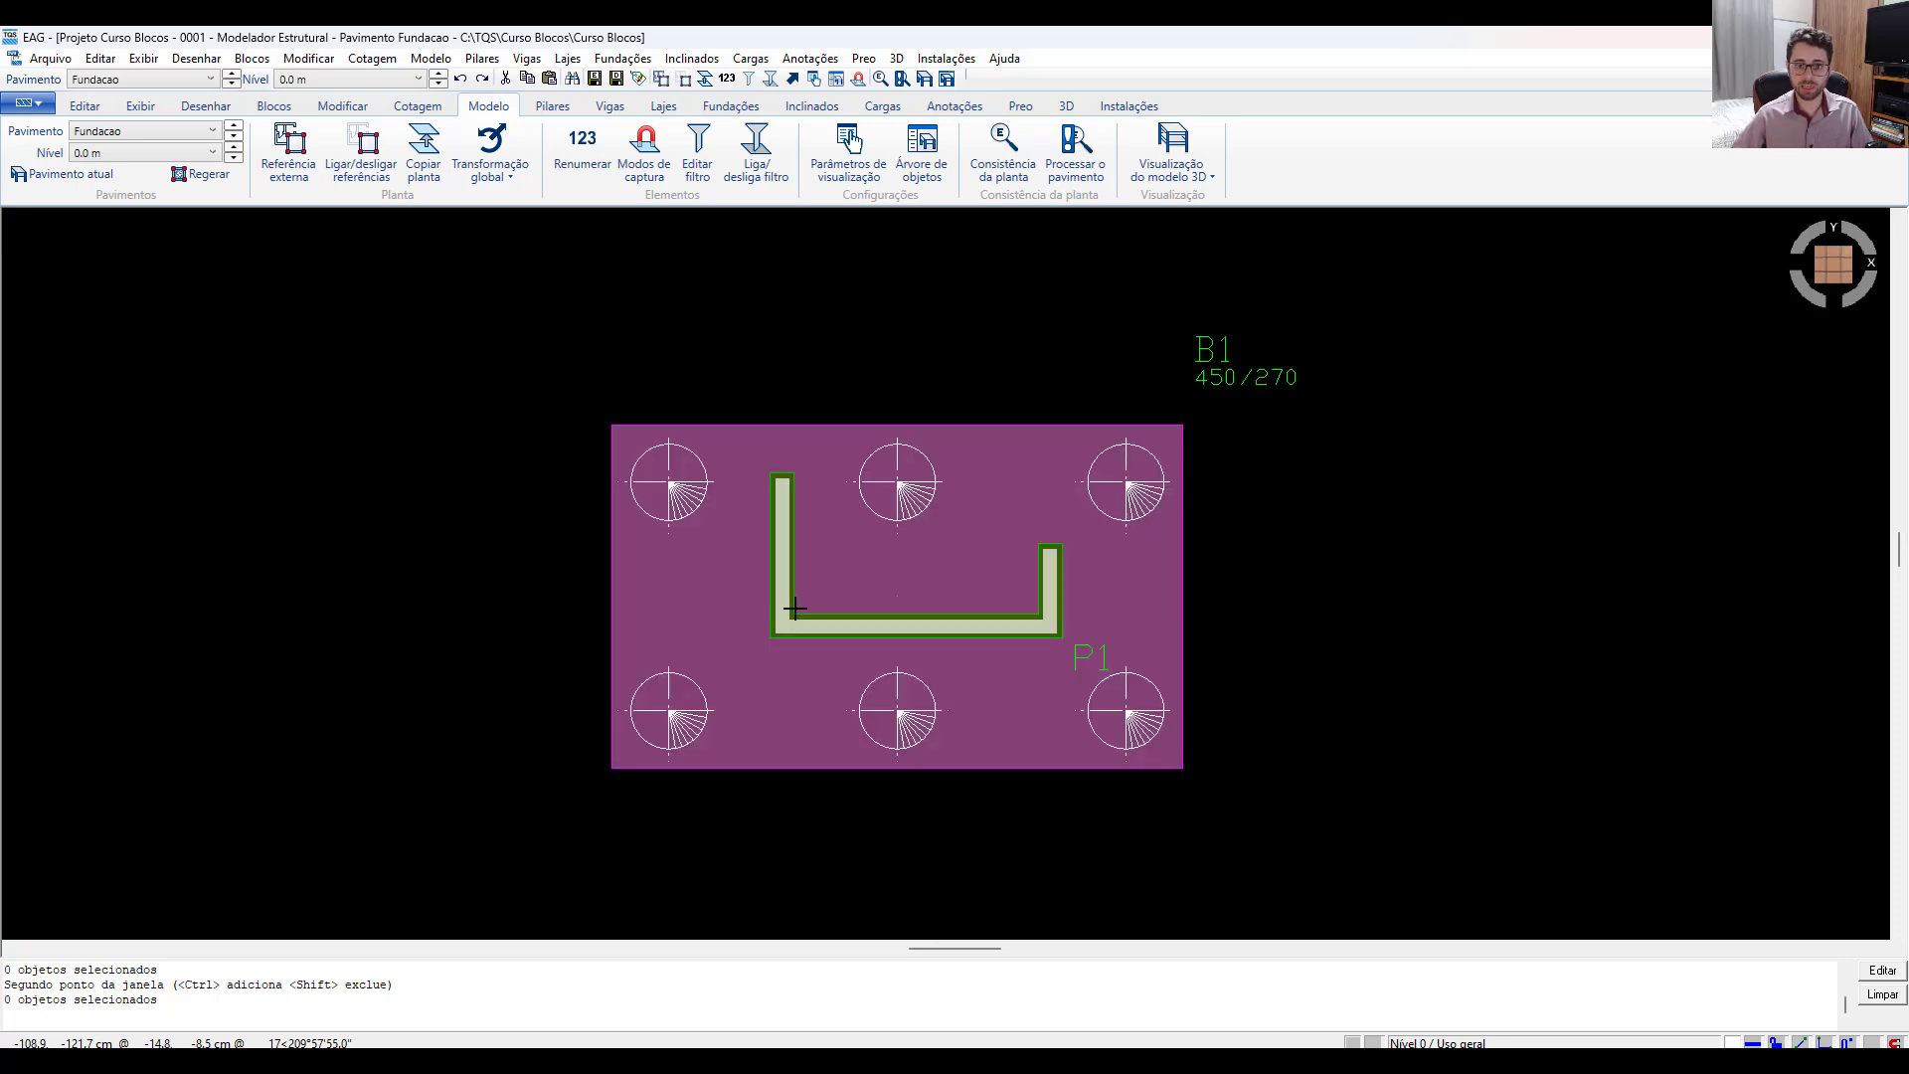
left_click_drag(1542, 486, 1526, 511)
Close the structural model, saving the changes to the Curso Blocos building.
left_click(1885, 38)
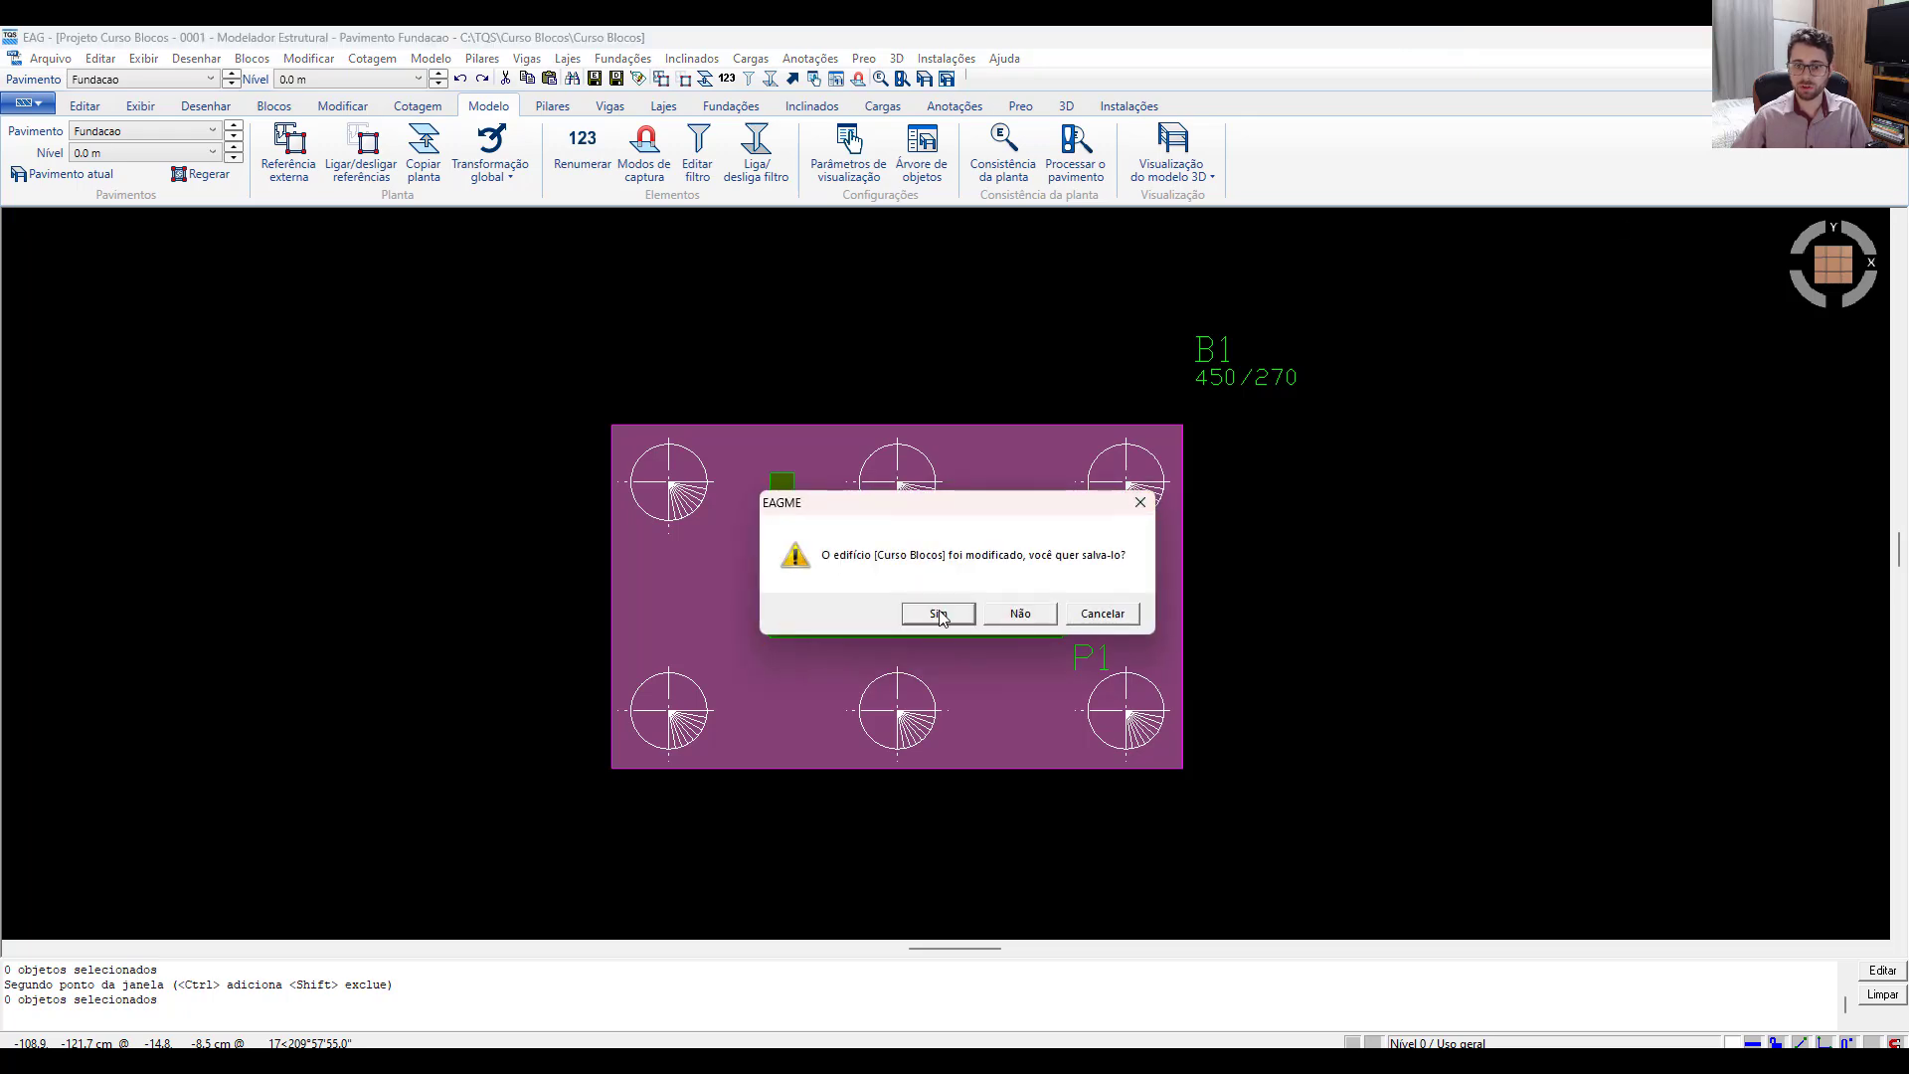
left_click(939, 613)
left_click(542, 581)
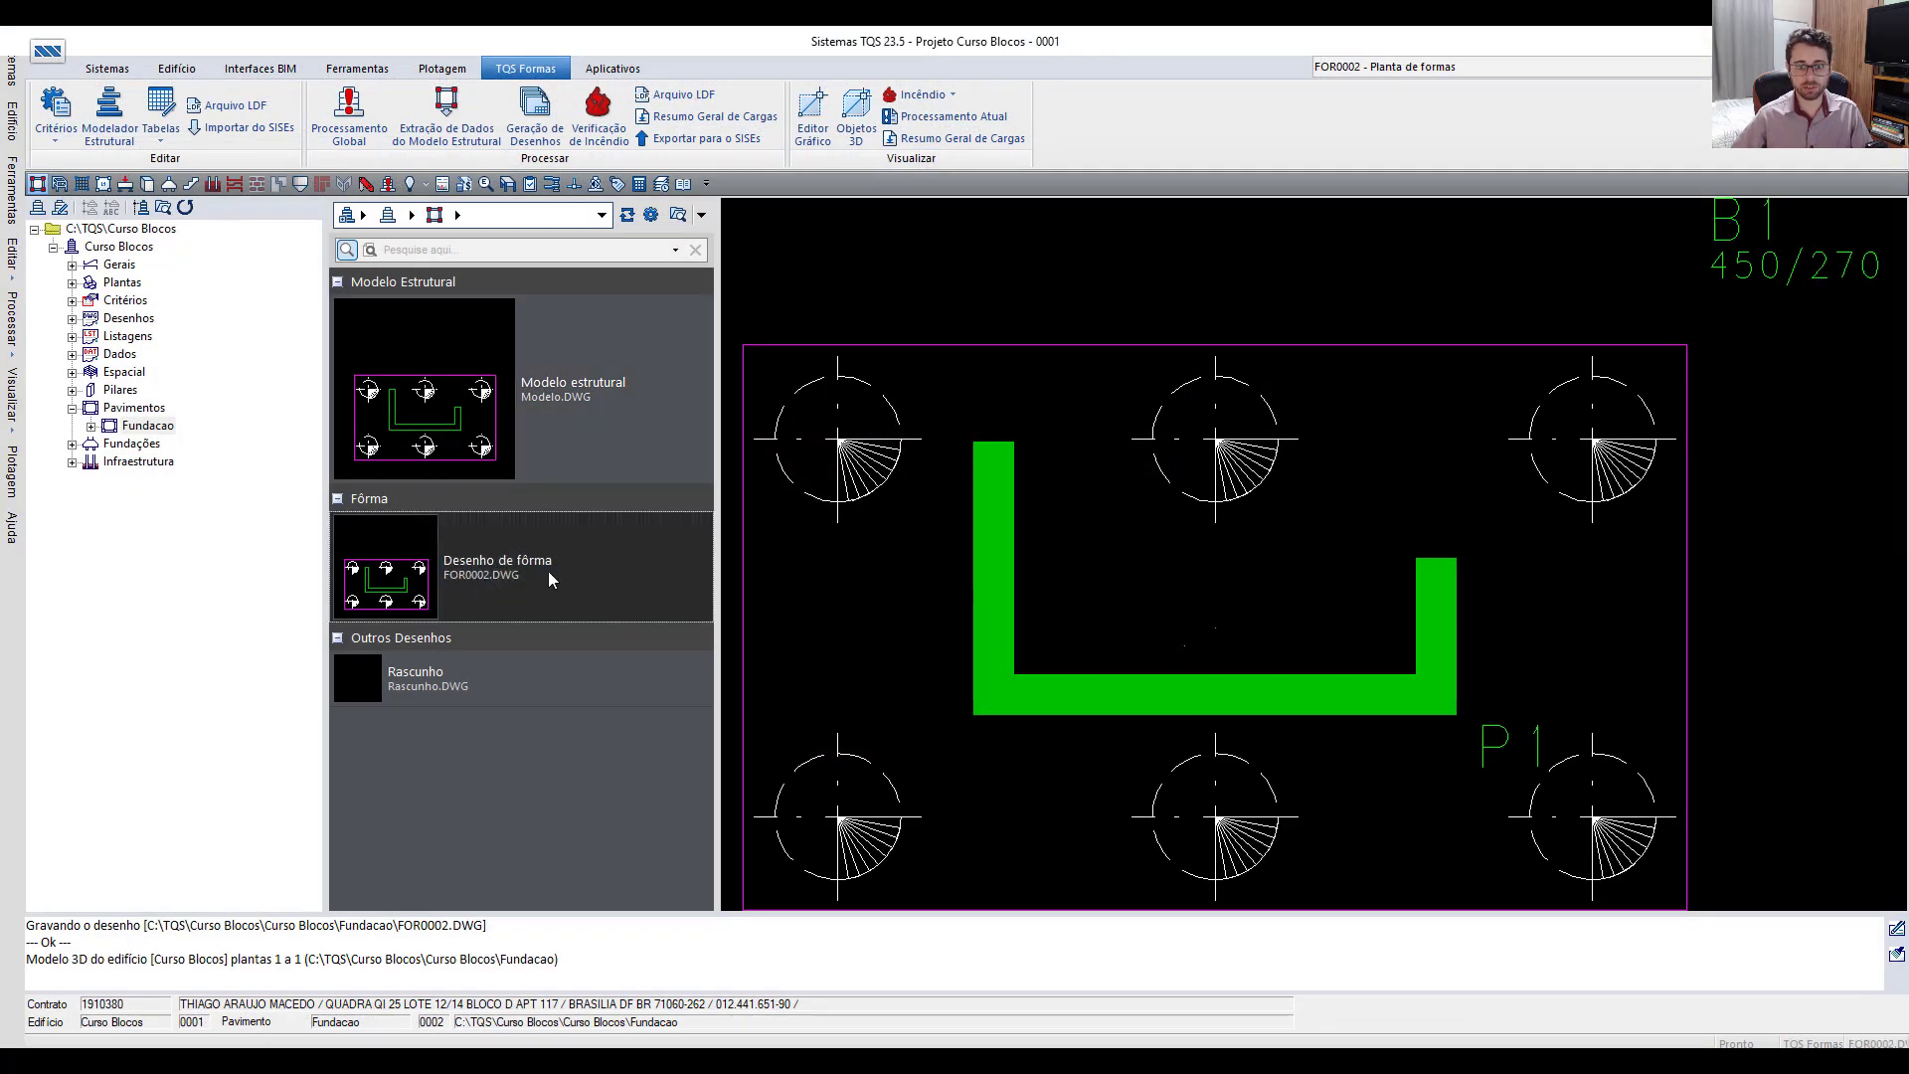
double_click(494, 568)
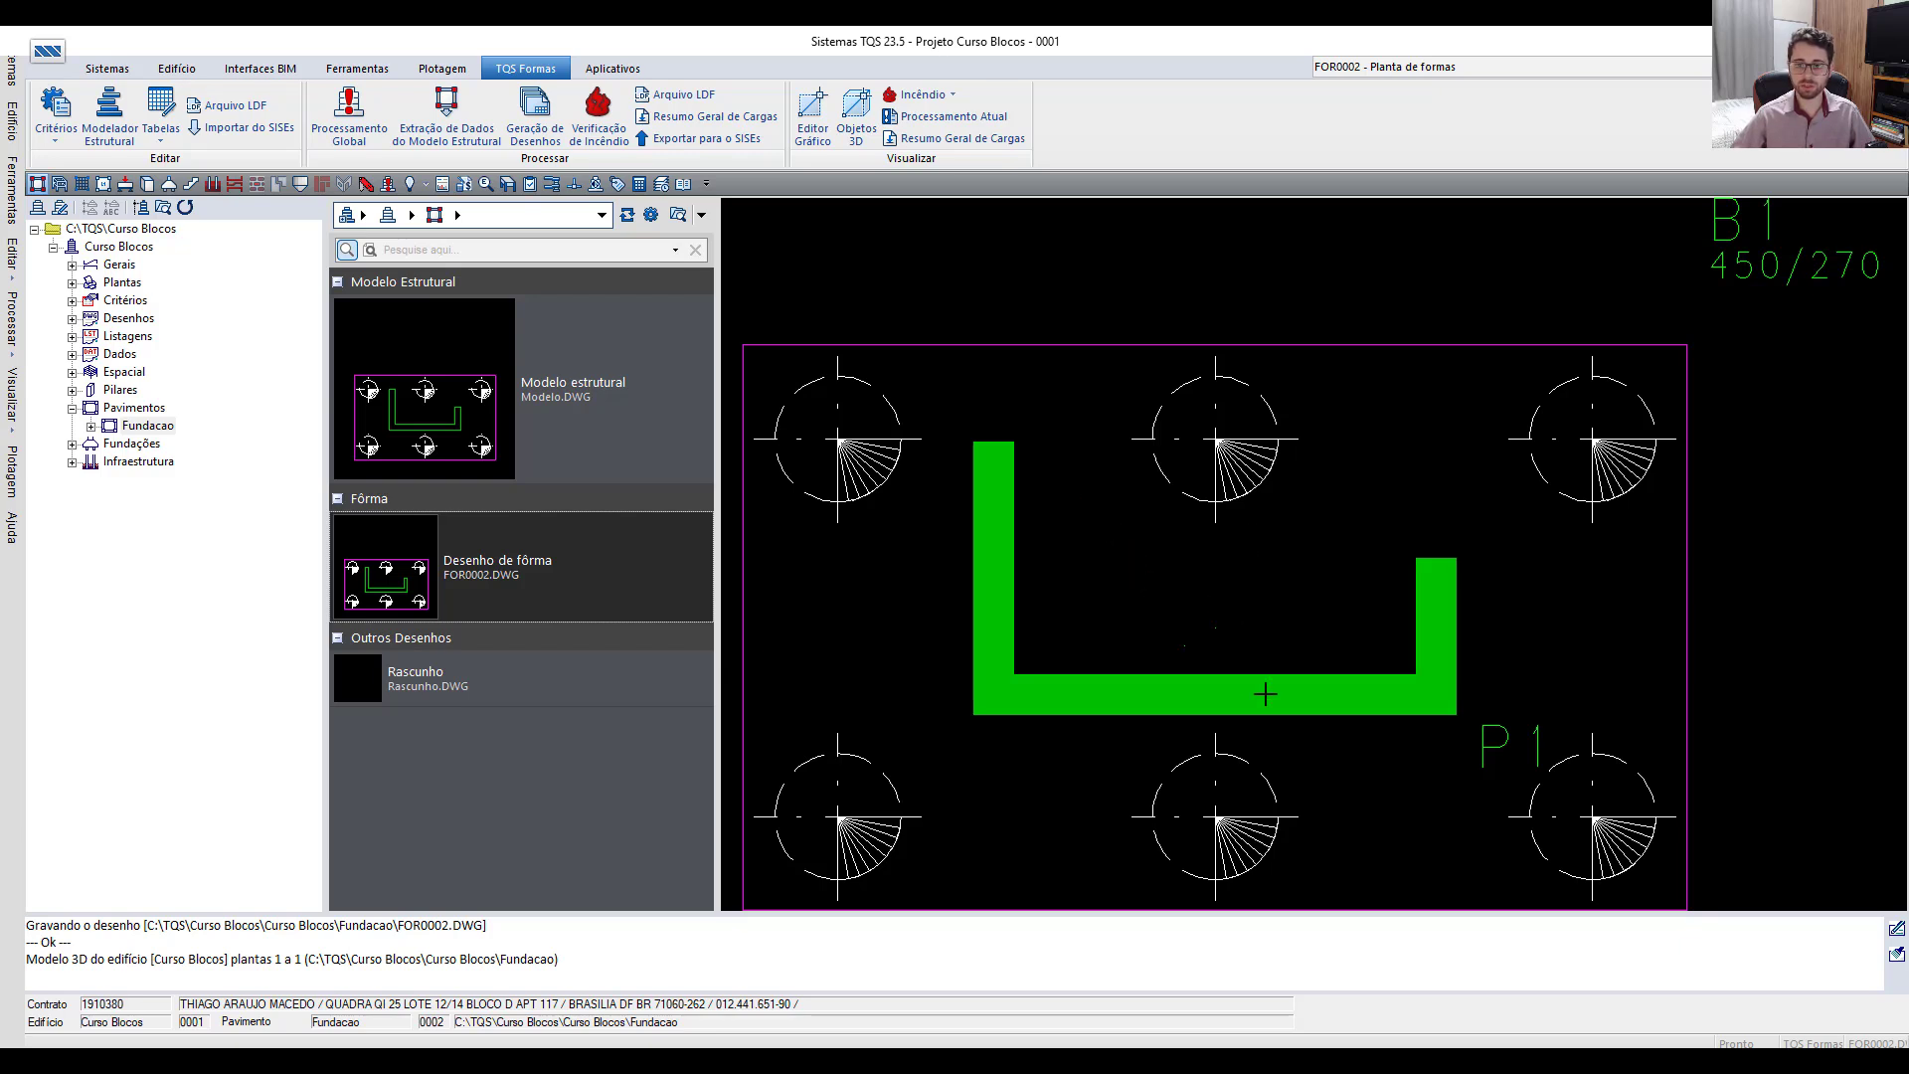
Generate the formwork plan drawing (Planta de formas) of the Fundacao floor.
left_click(535, 120)
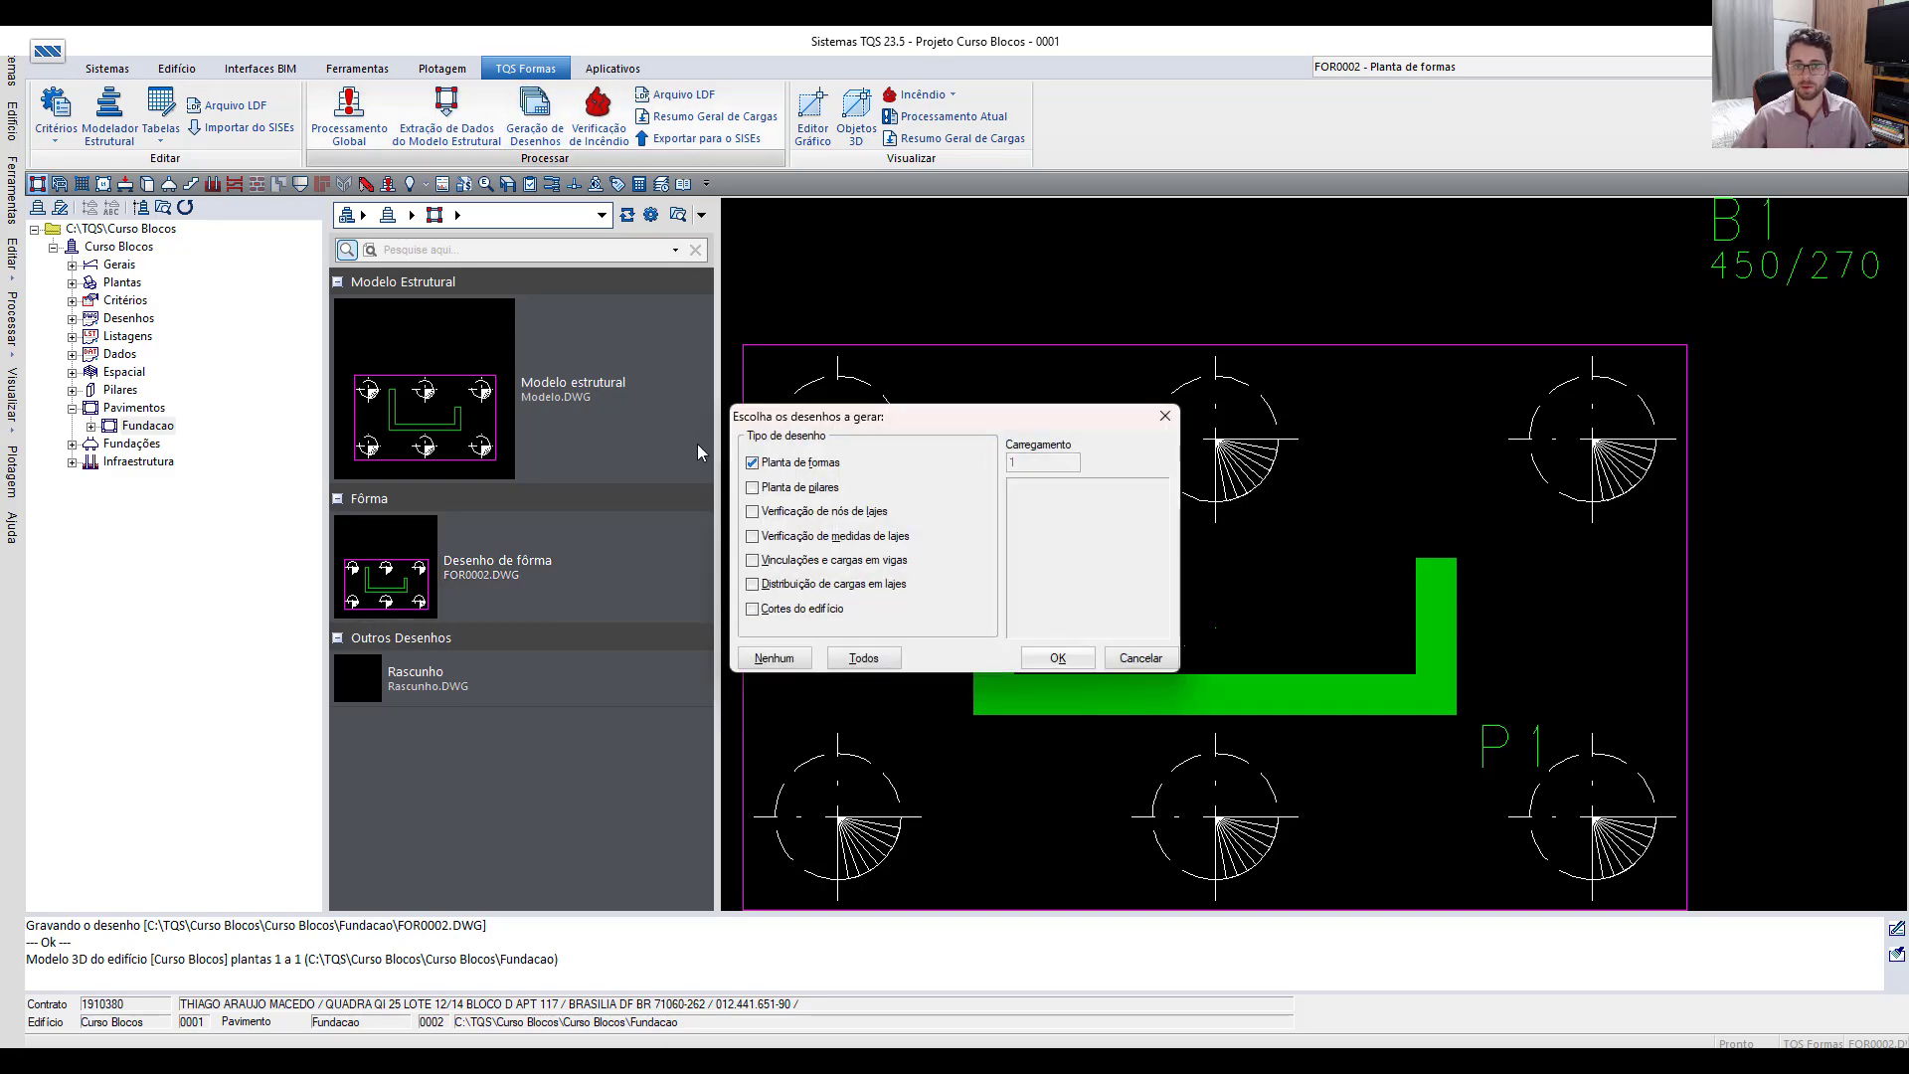
left_click(1056, 658)
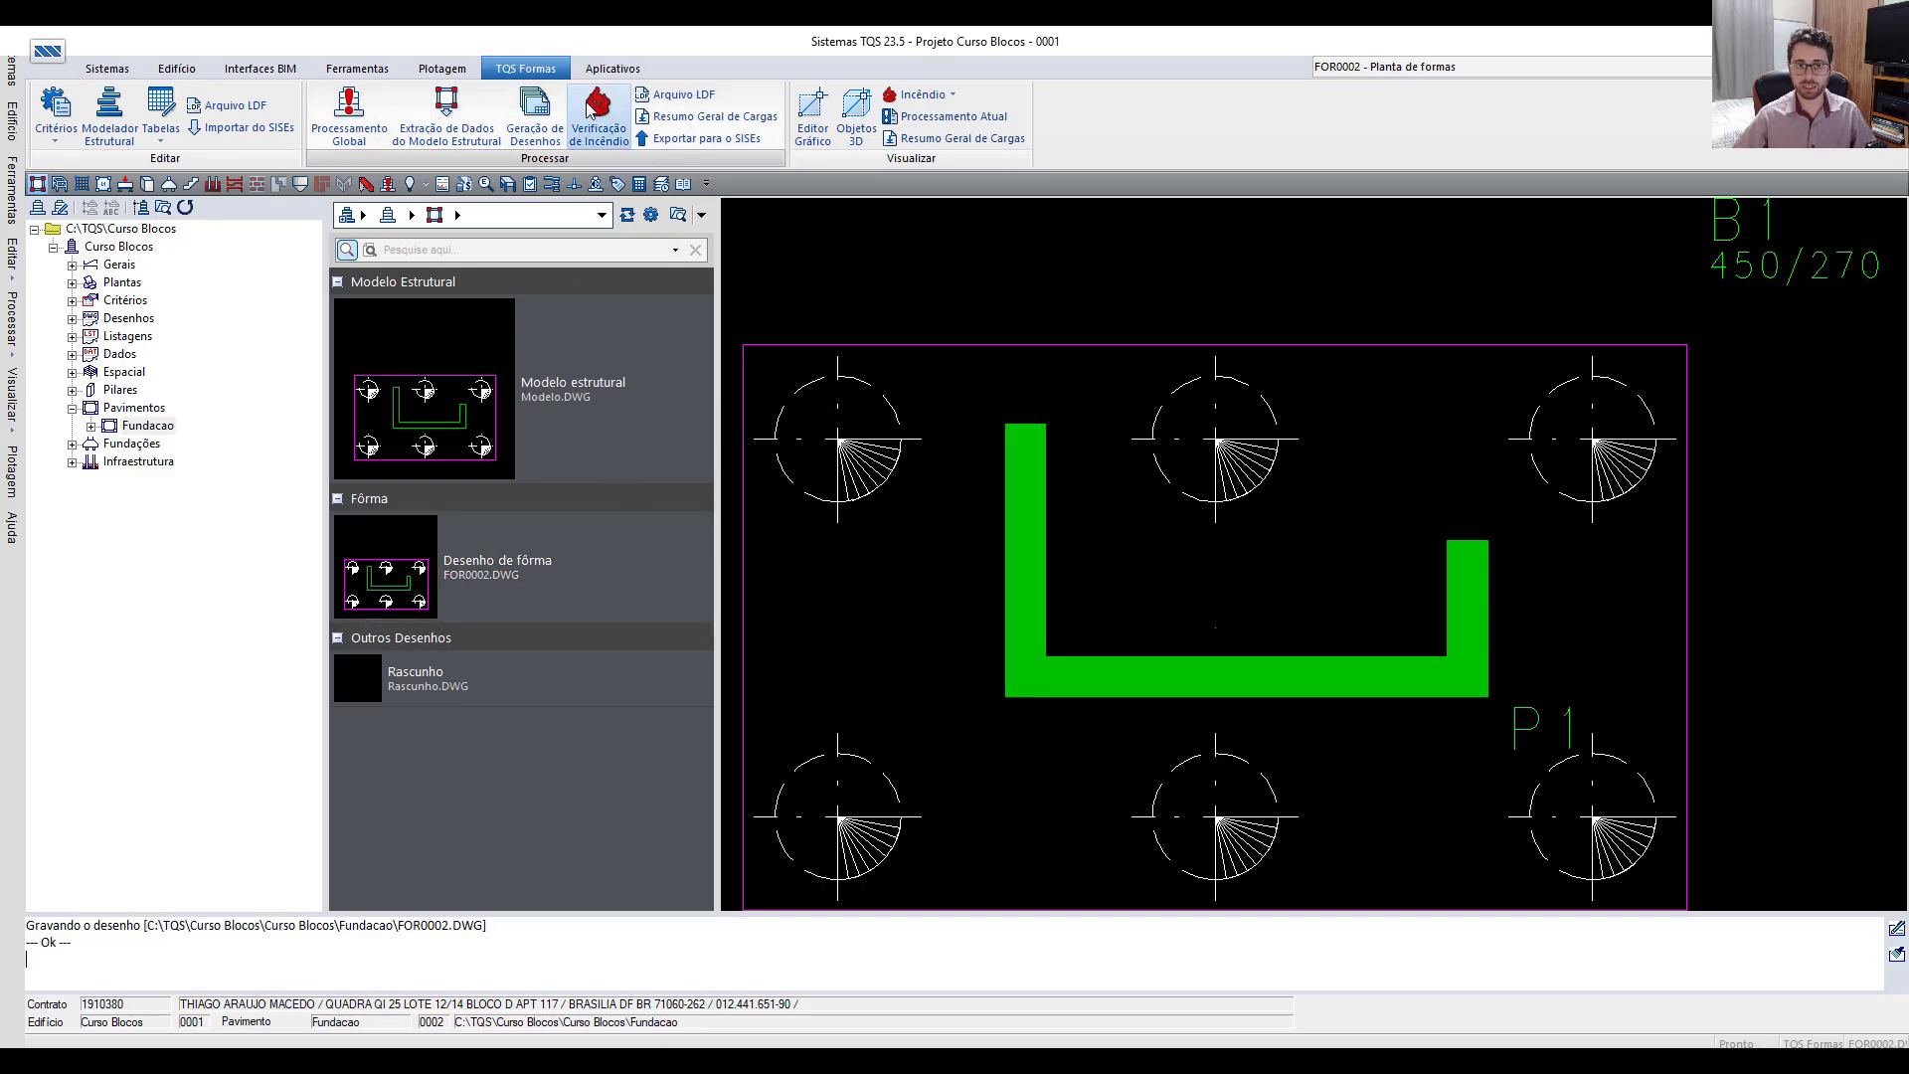
left_click(515, 120)
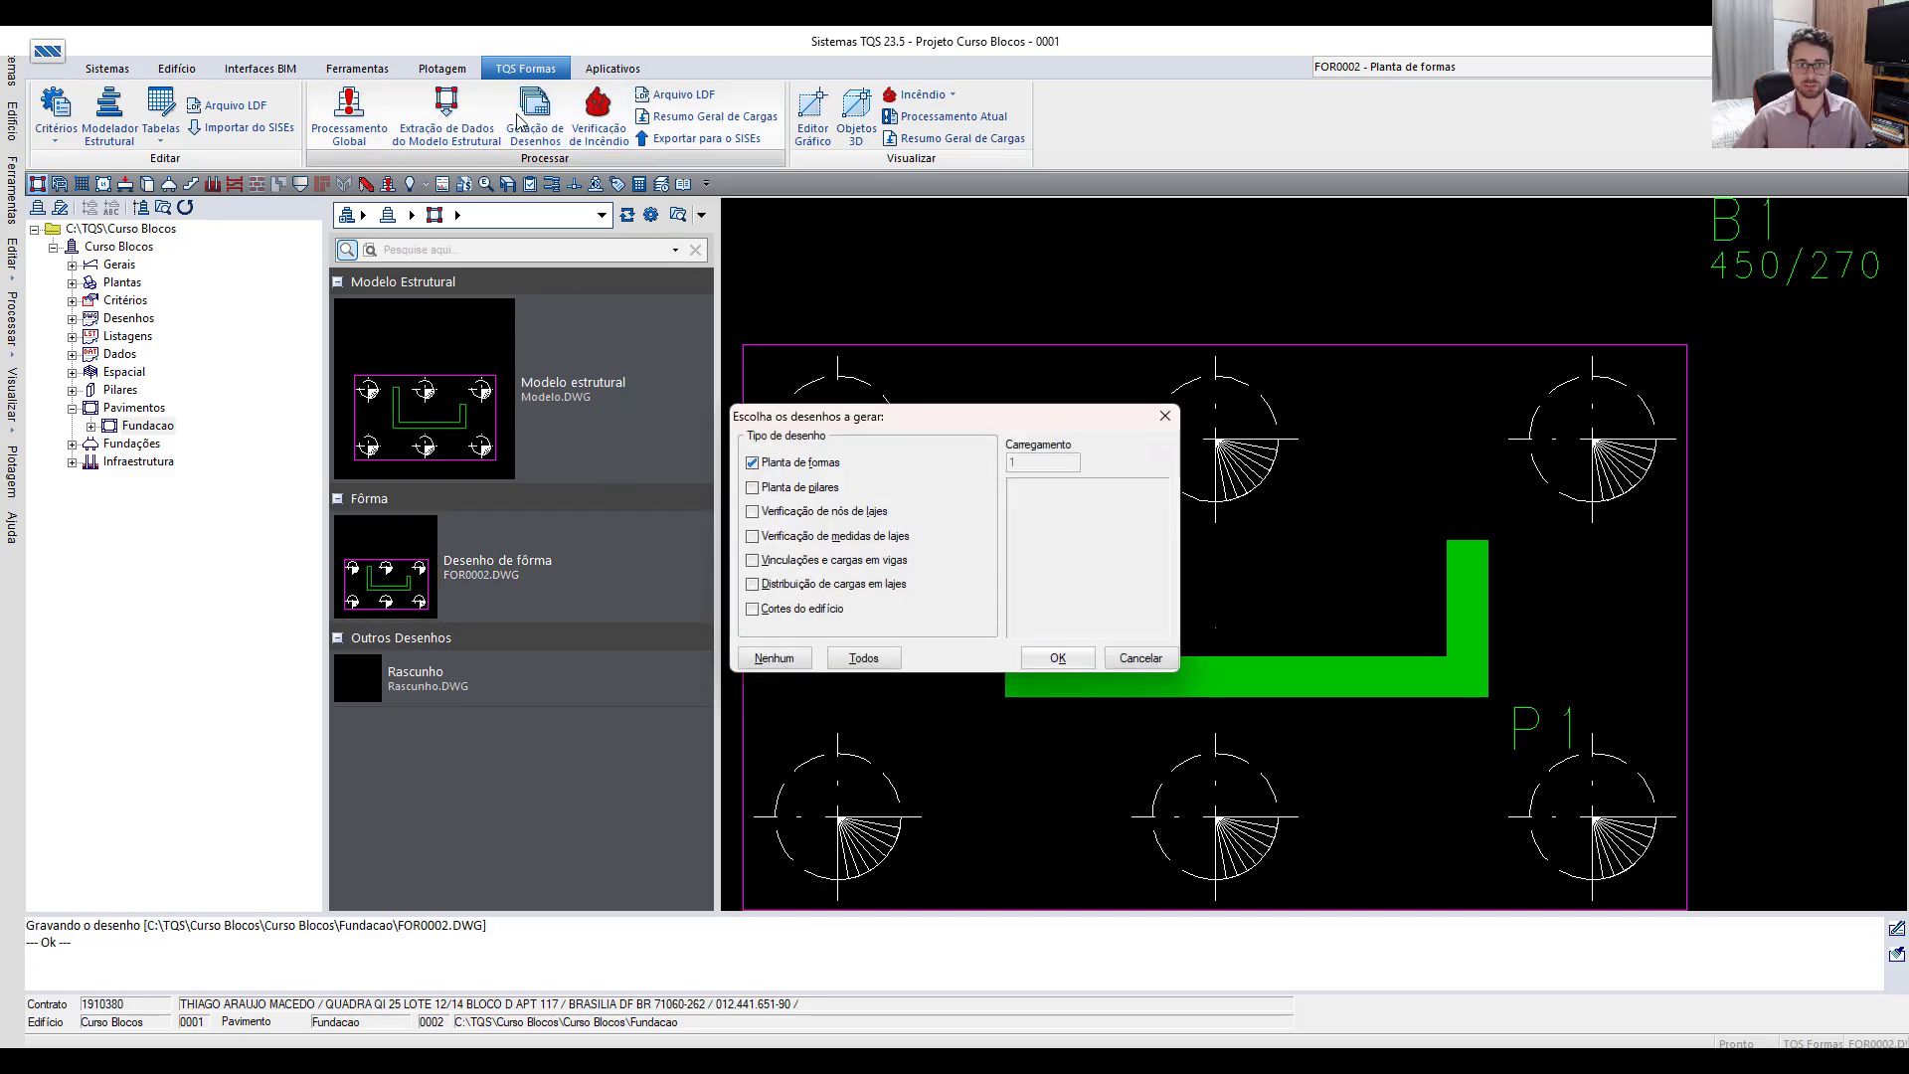
left_click(1057, 657)
Open the formwork drawing FOR0002.DWG and place a copy of column P1's outline in the empty area beside block B1.
left_click(477, 581)
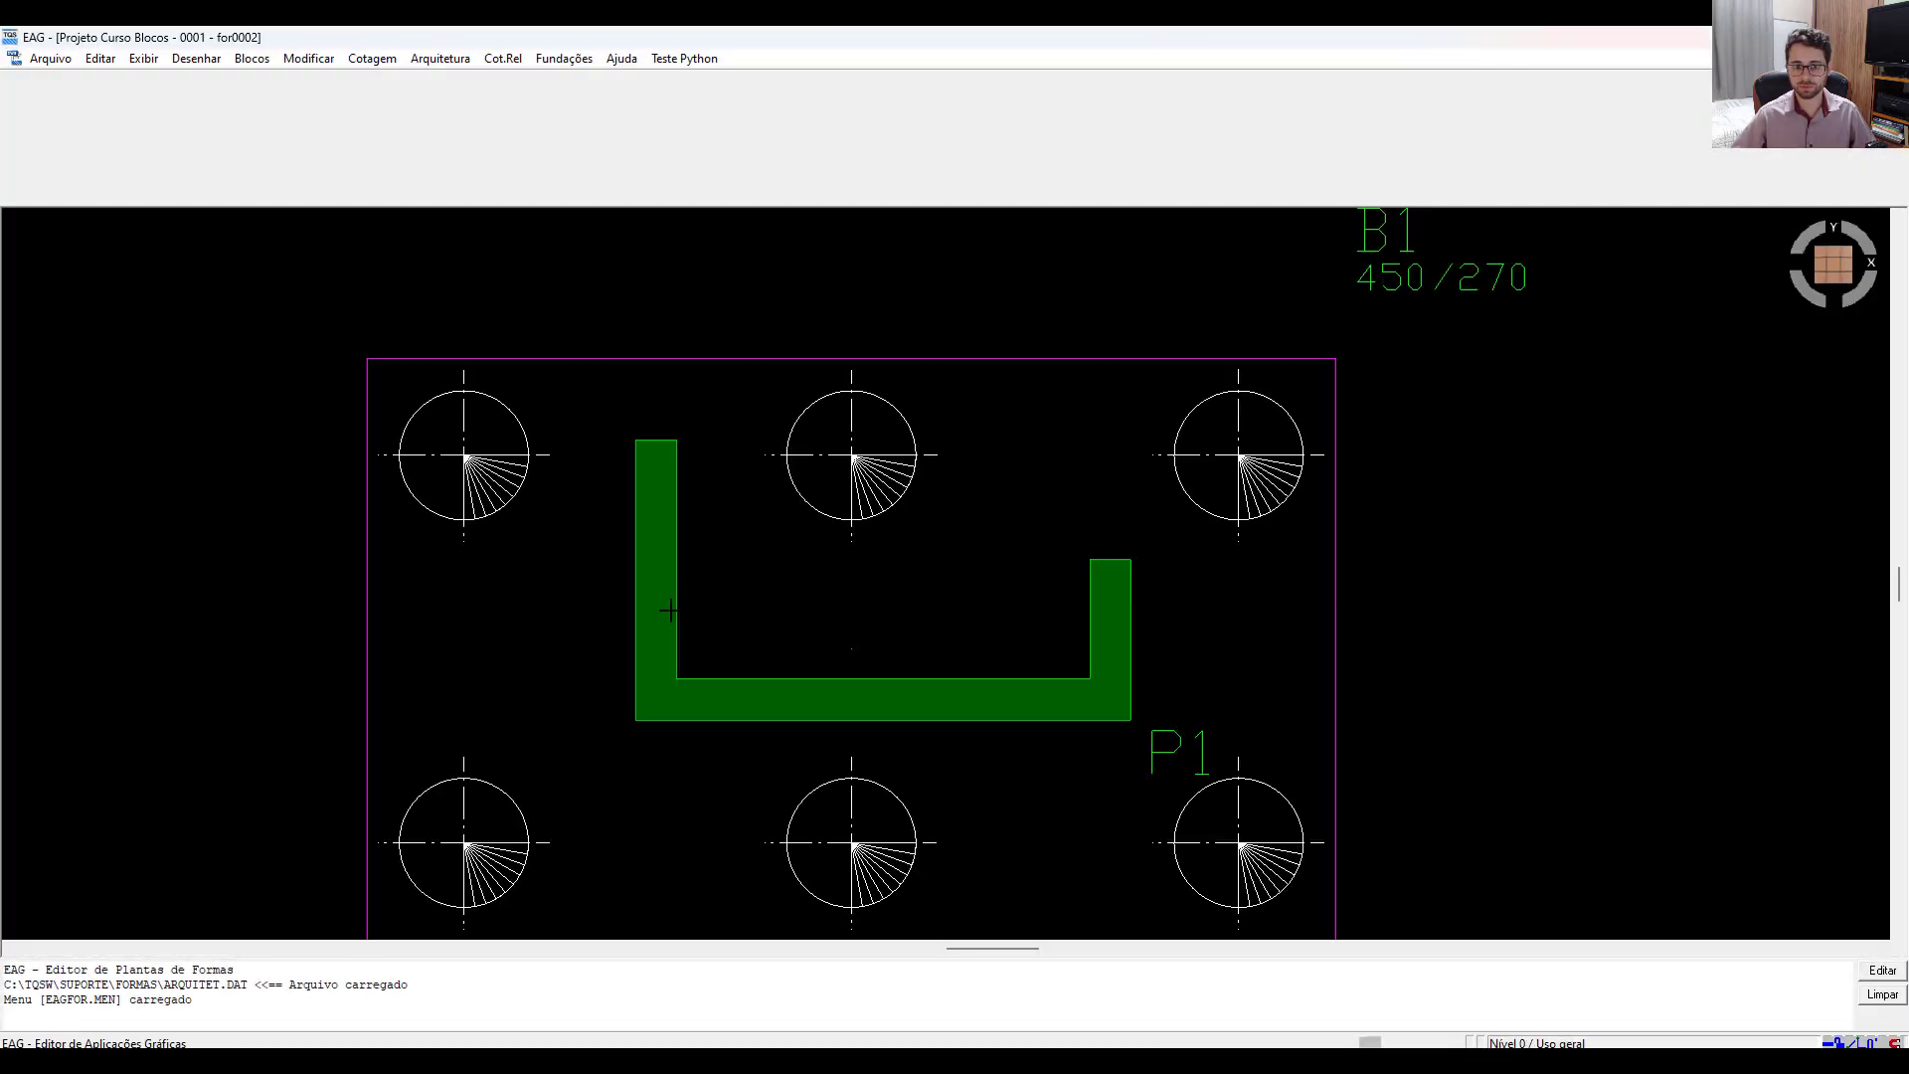
left_click(640, 450)
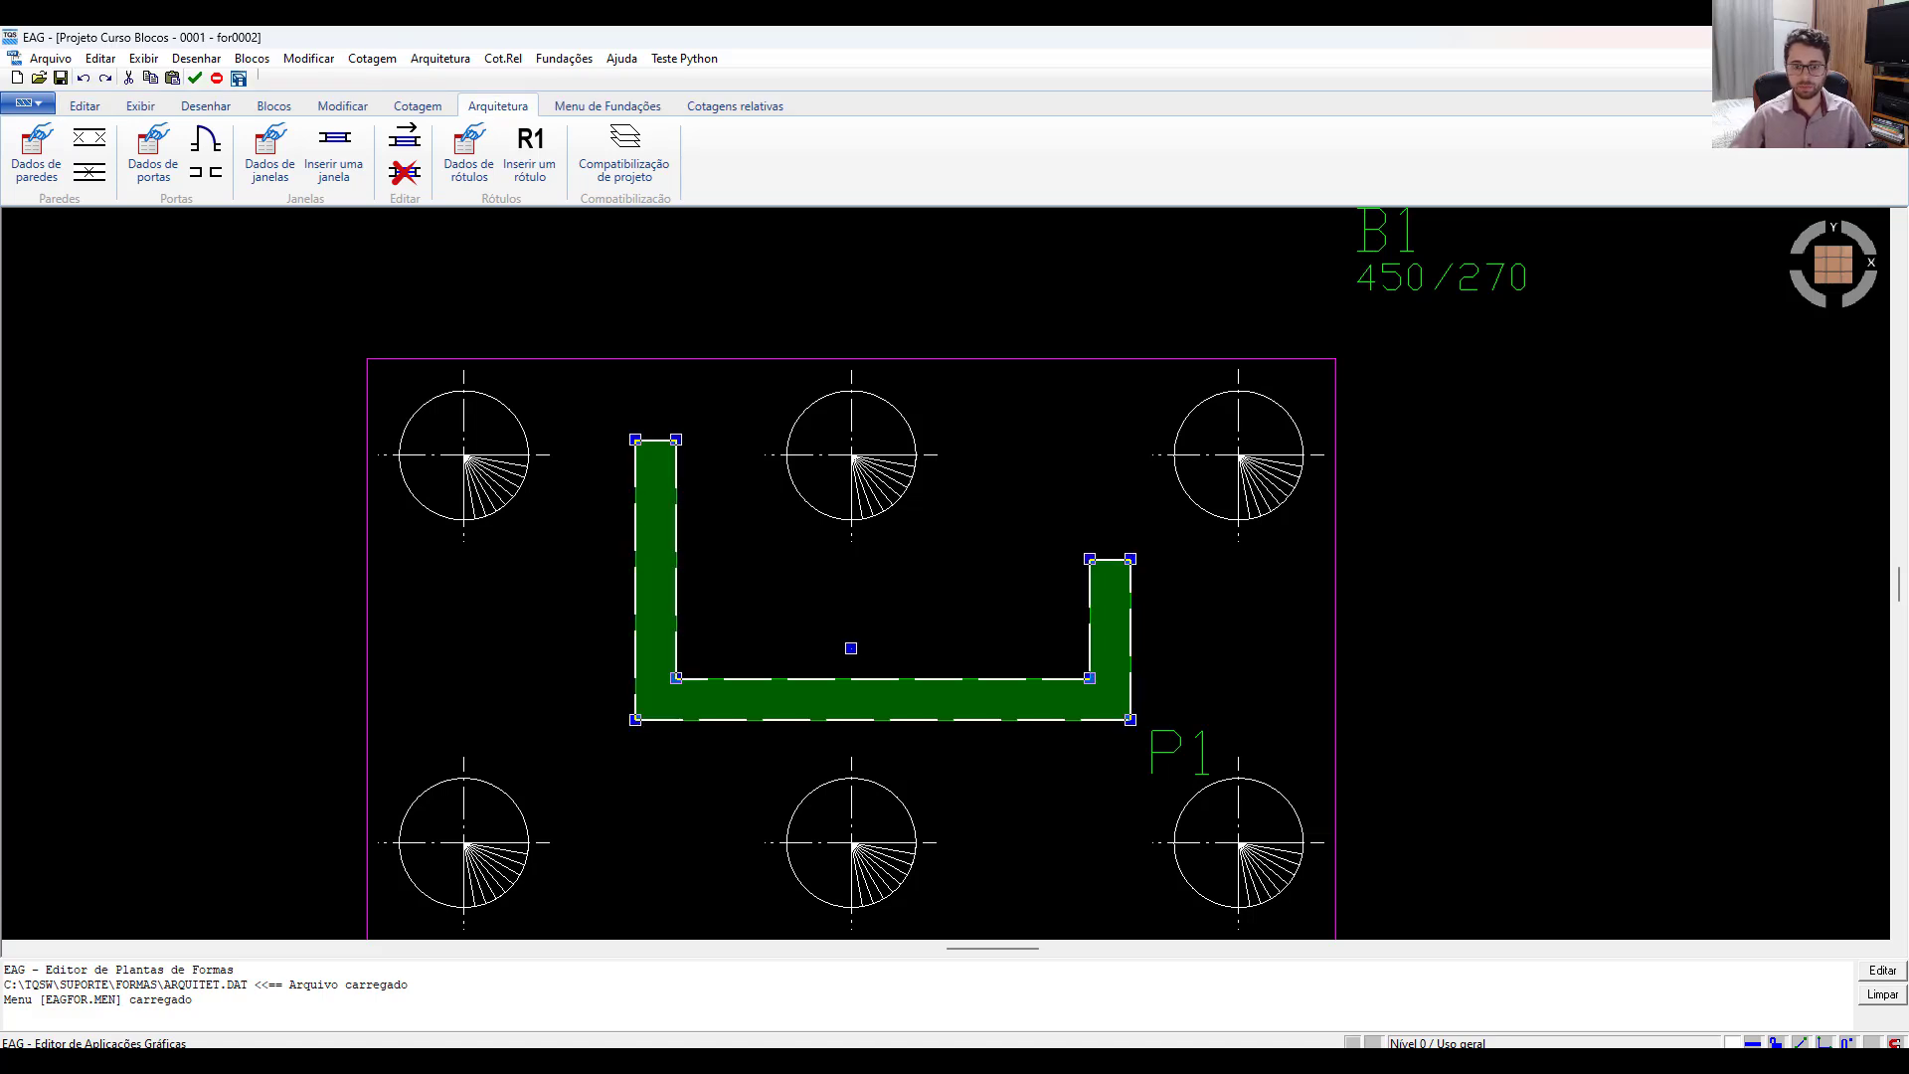
scroll(848, 661, "down", 5)
key("ctrl+F4")
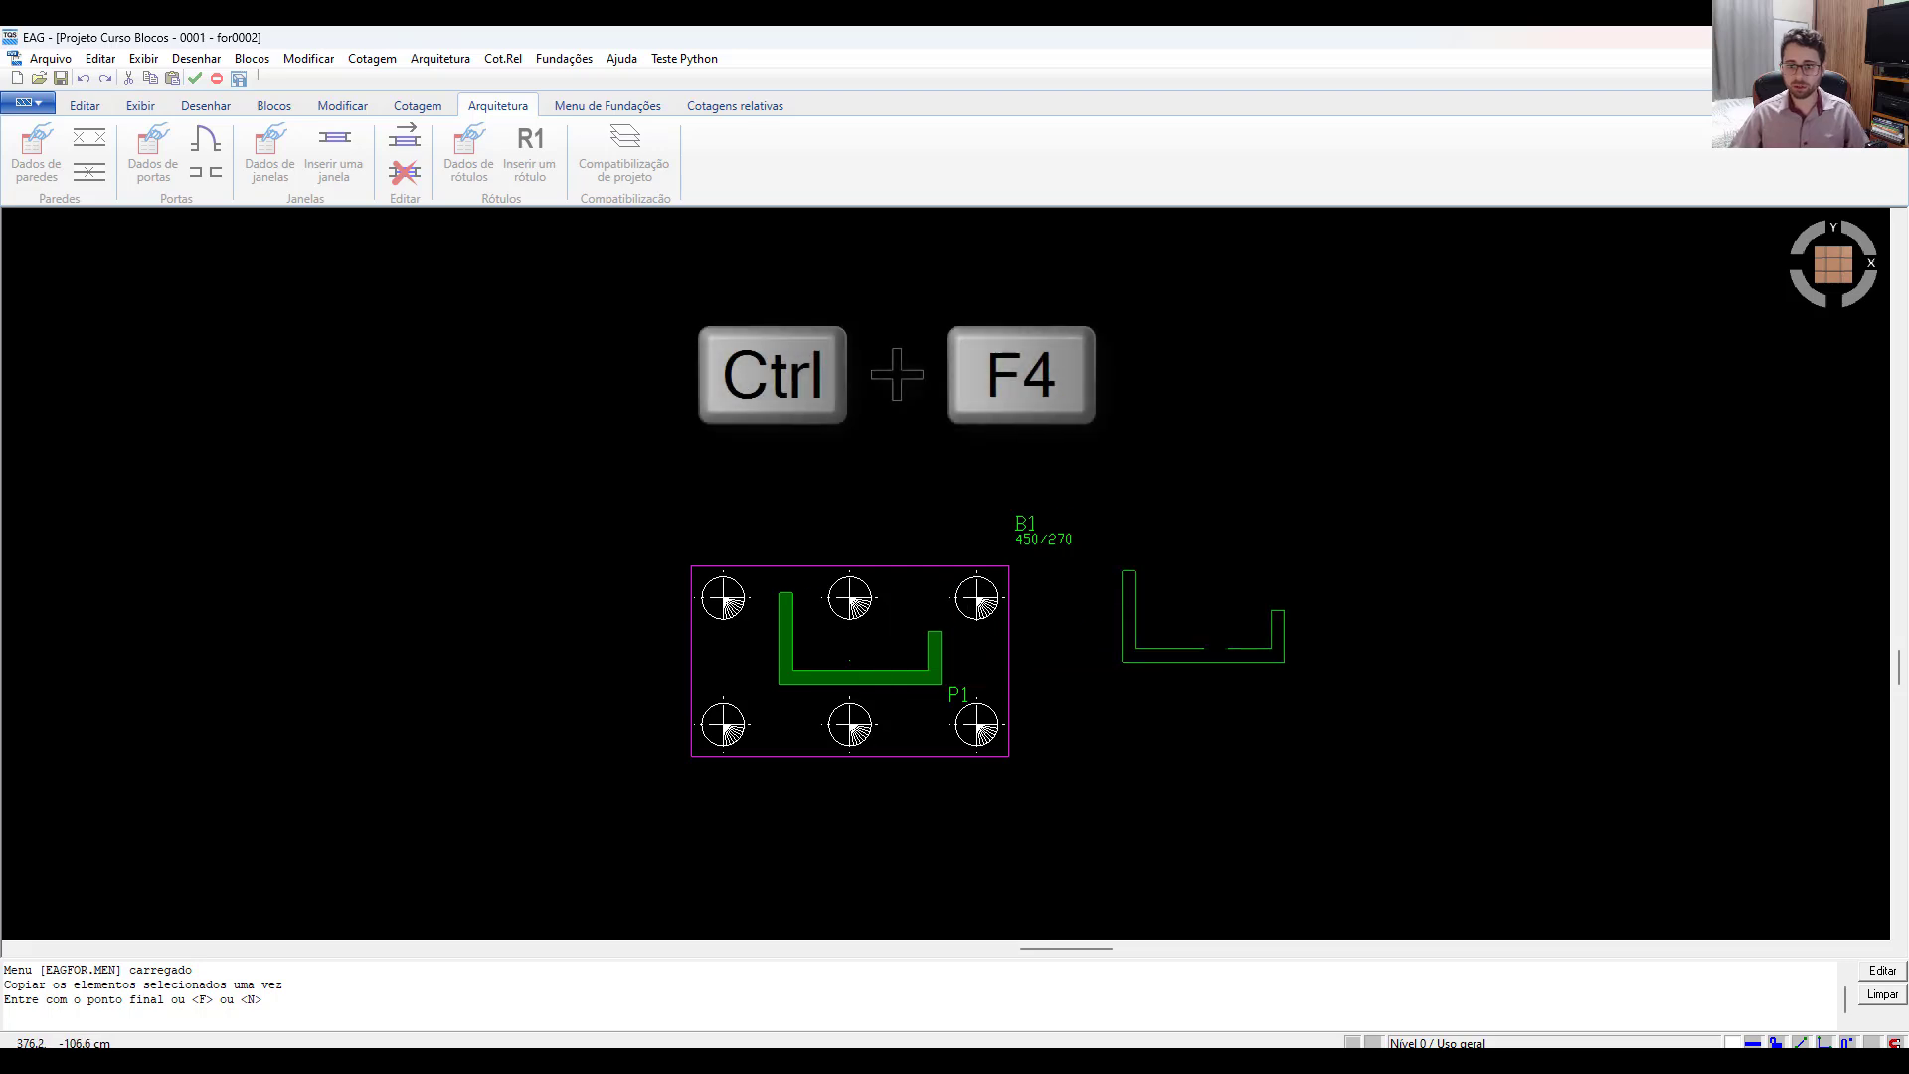
left_click(1602, 695)
middle_click_drag(1602, 695, 983, 641)
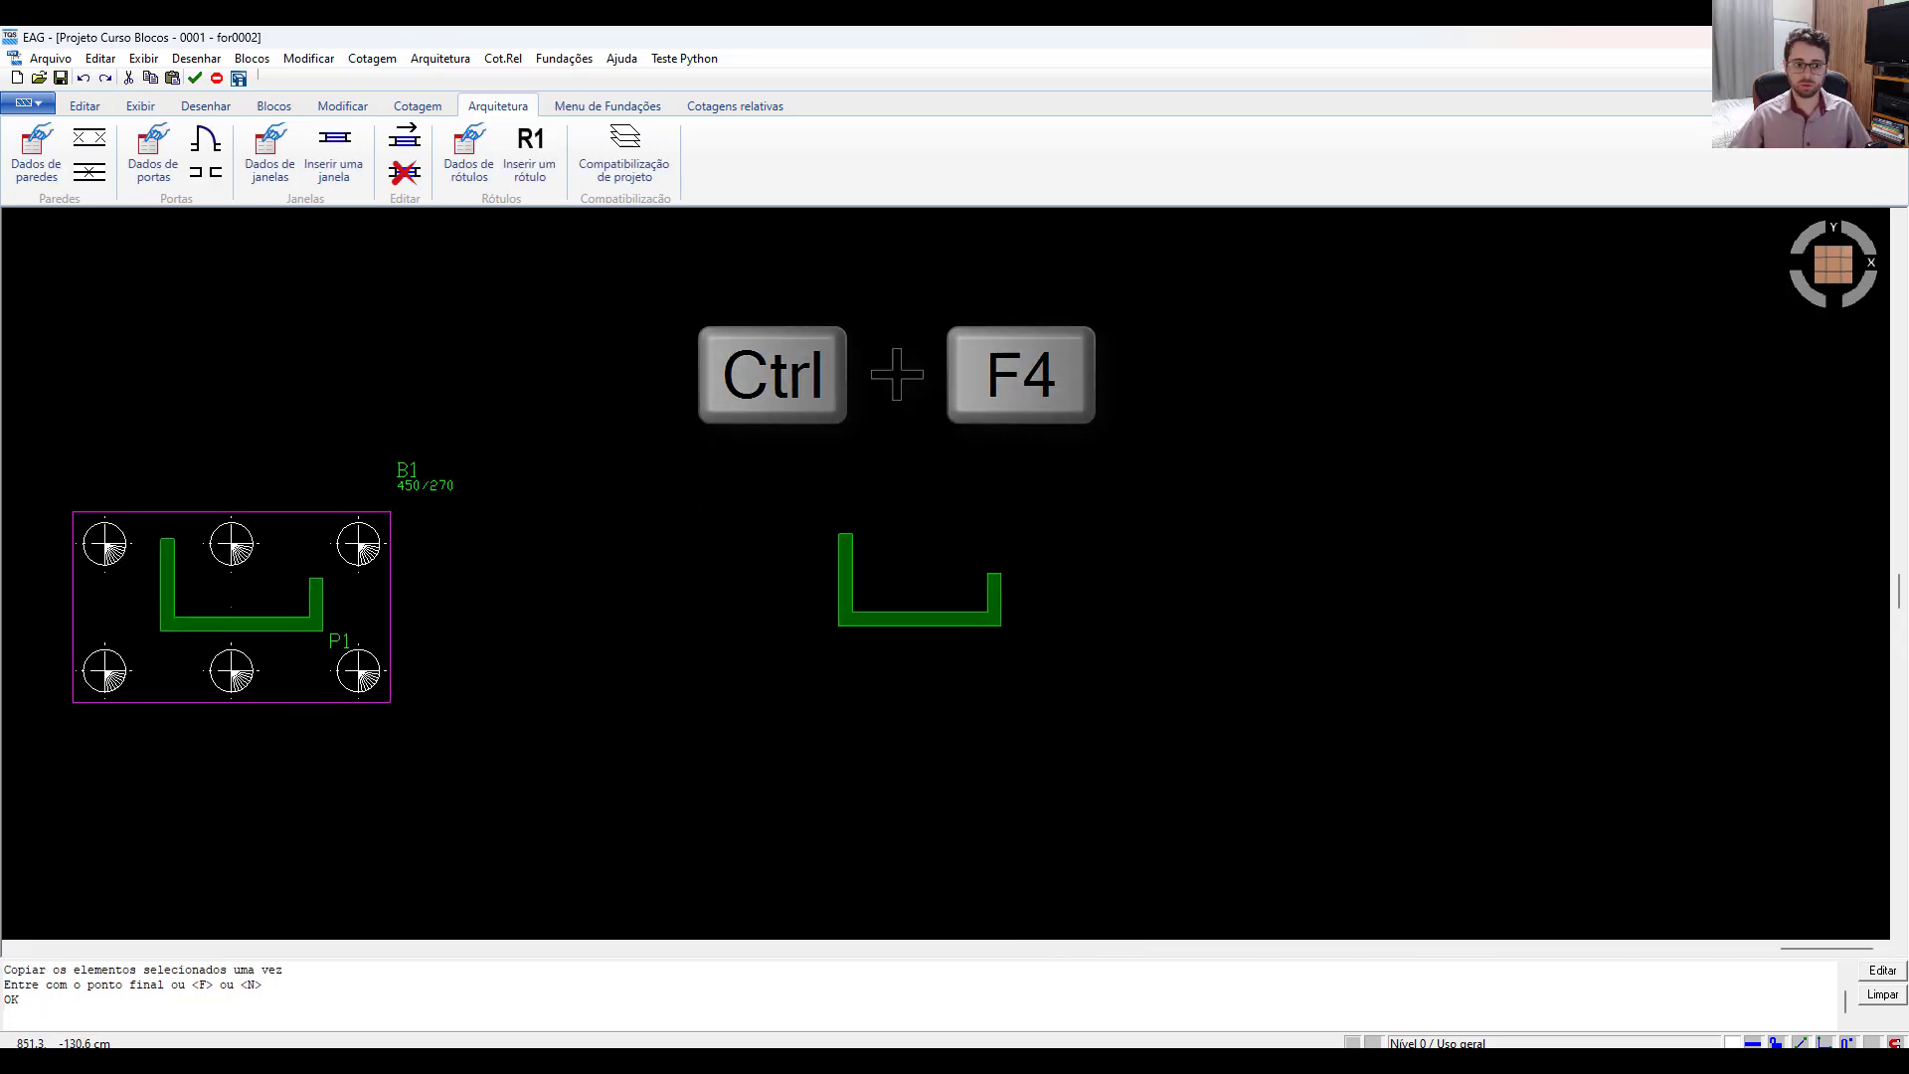
scroll(950, 616, "up", 5)
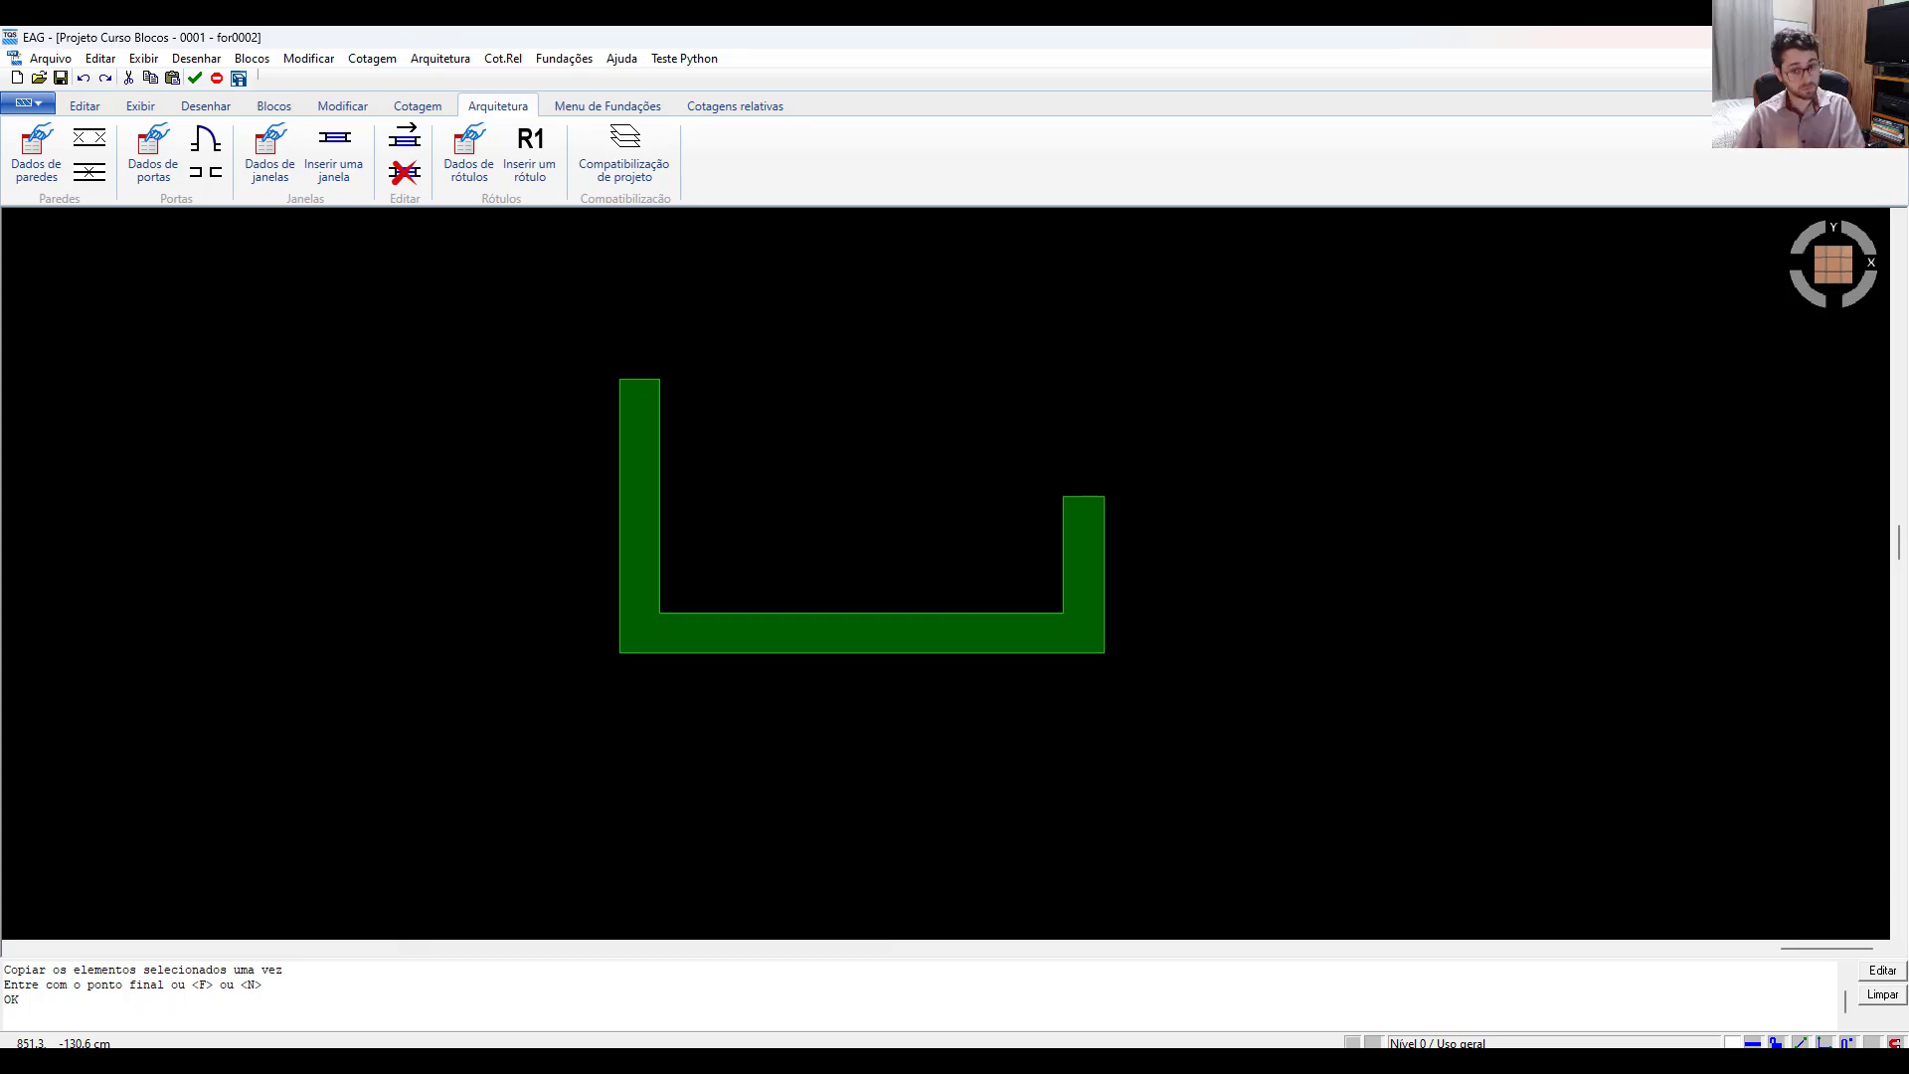
Paste the graduated X/Y axes with their origin at the lower-left corner of the copied column outline.
key("ctrl+v")
left_click(619, 652)
scroll(599, 605, "up", 3)
scroll(750, 778, "up", 2)
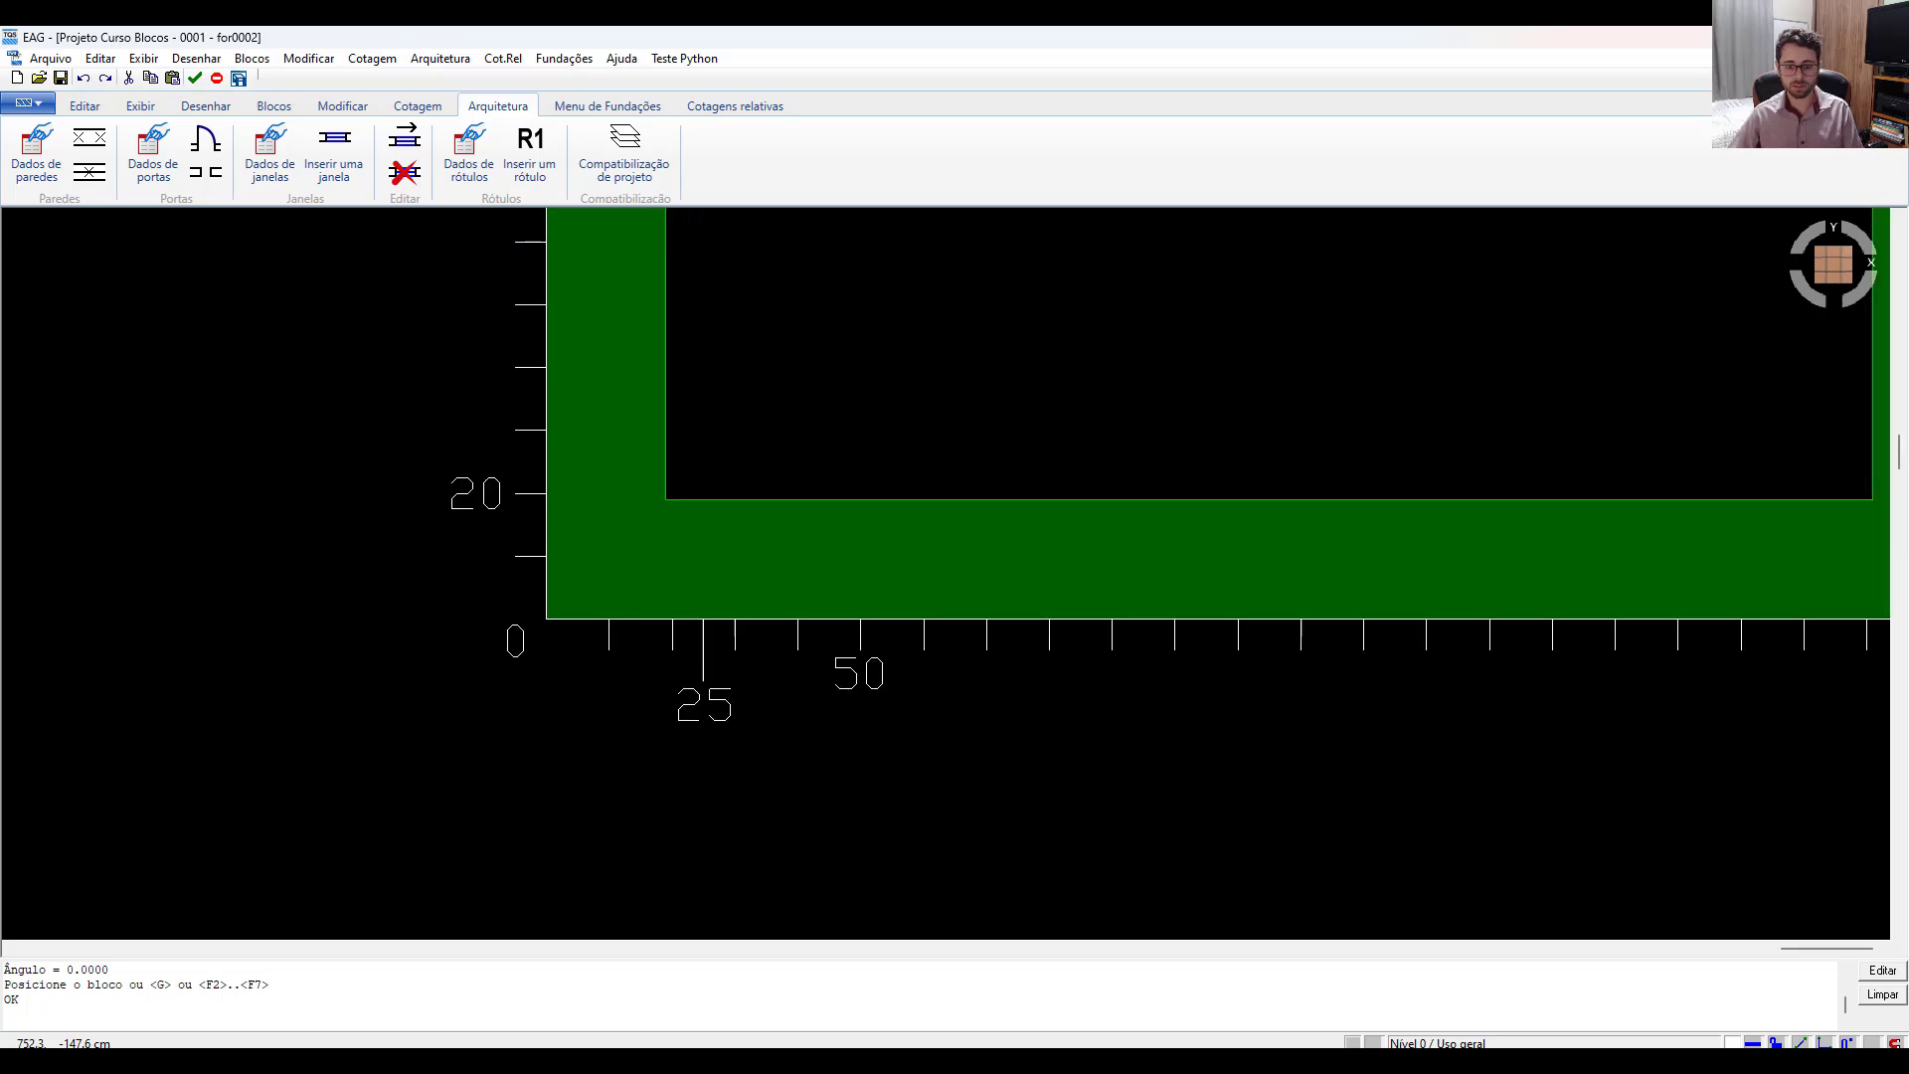
Delete the 25 mark and the 447, 499 and 524 marks from the horizontal axis.
left_click(748, 775)
left_click(670, 654)
key("Delete")
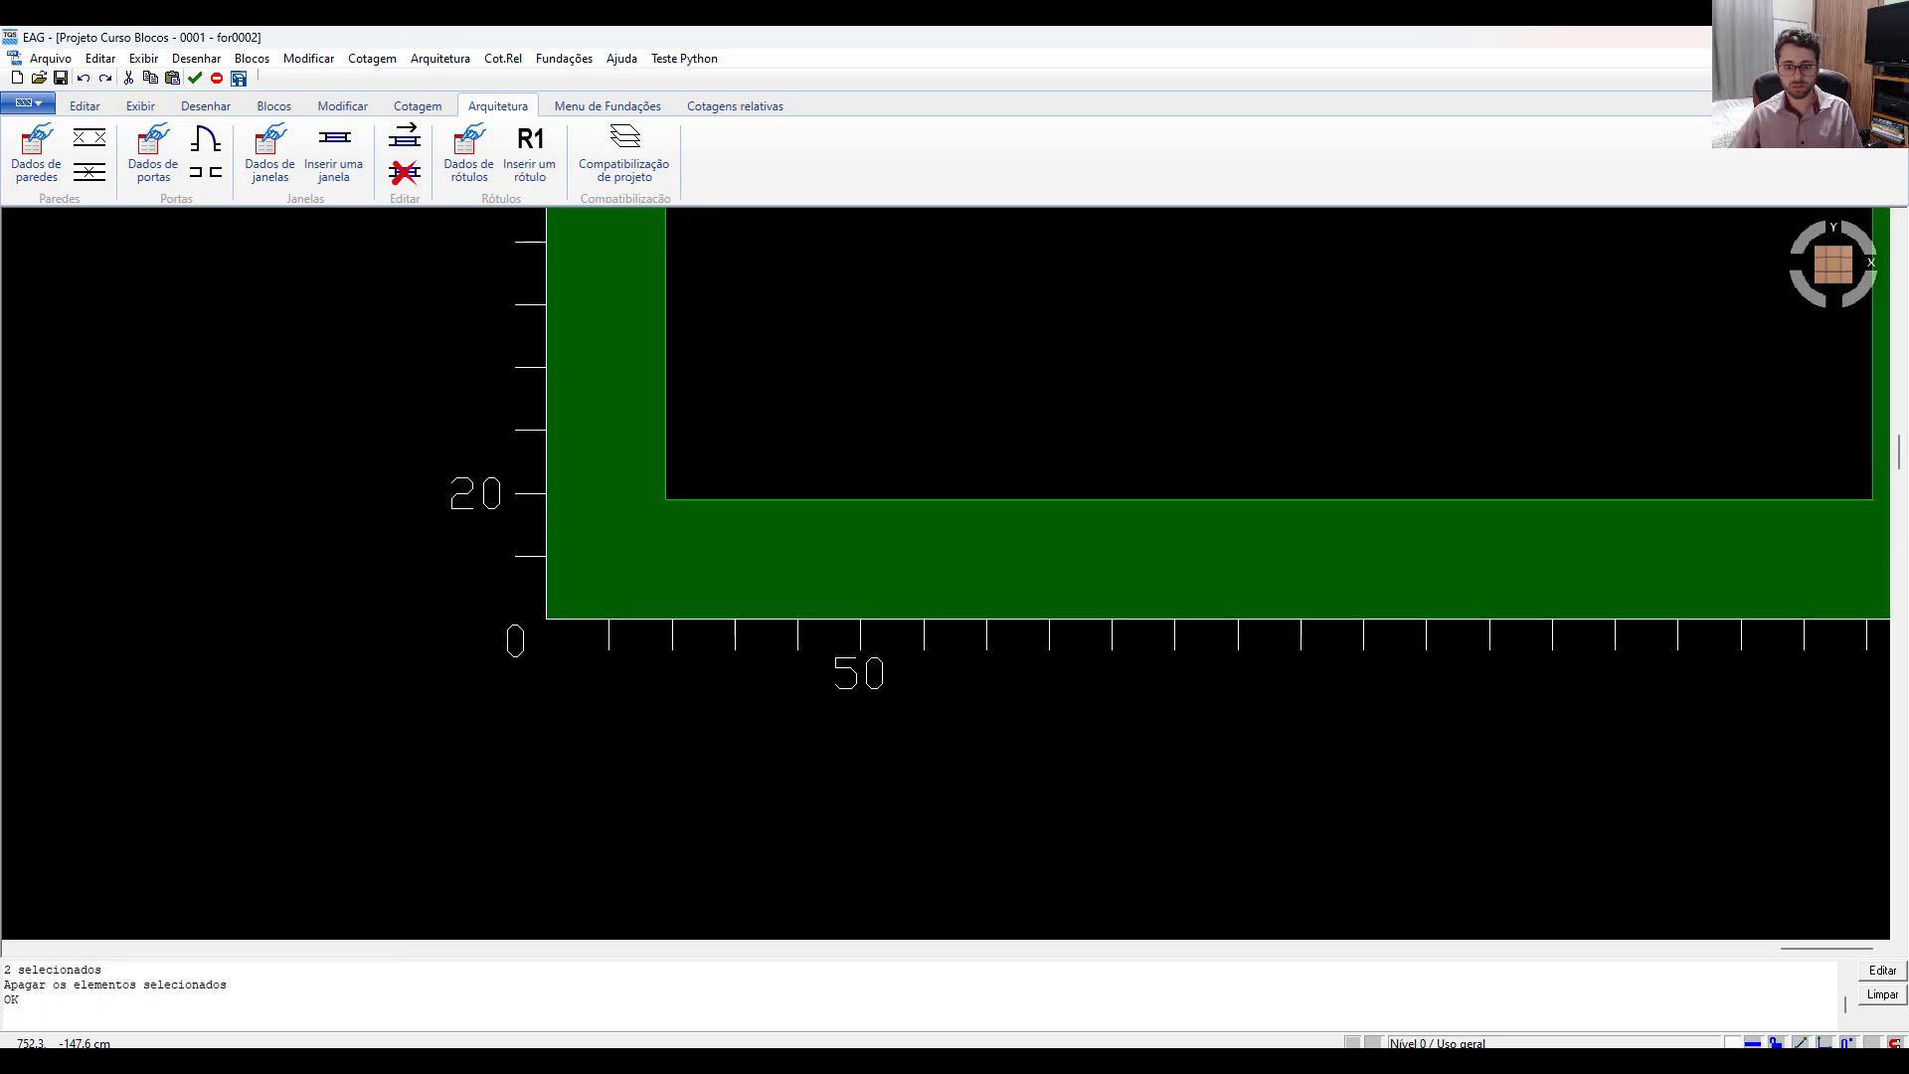
scroll(1021, 779, "down", 5)
scroll(1522, 774, "up", 2)
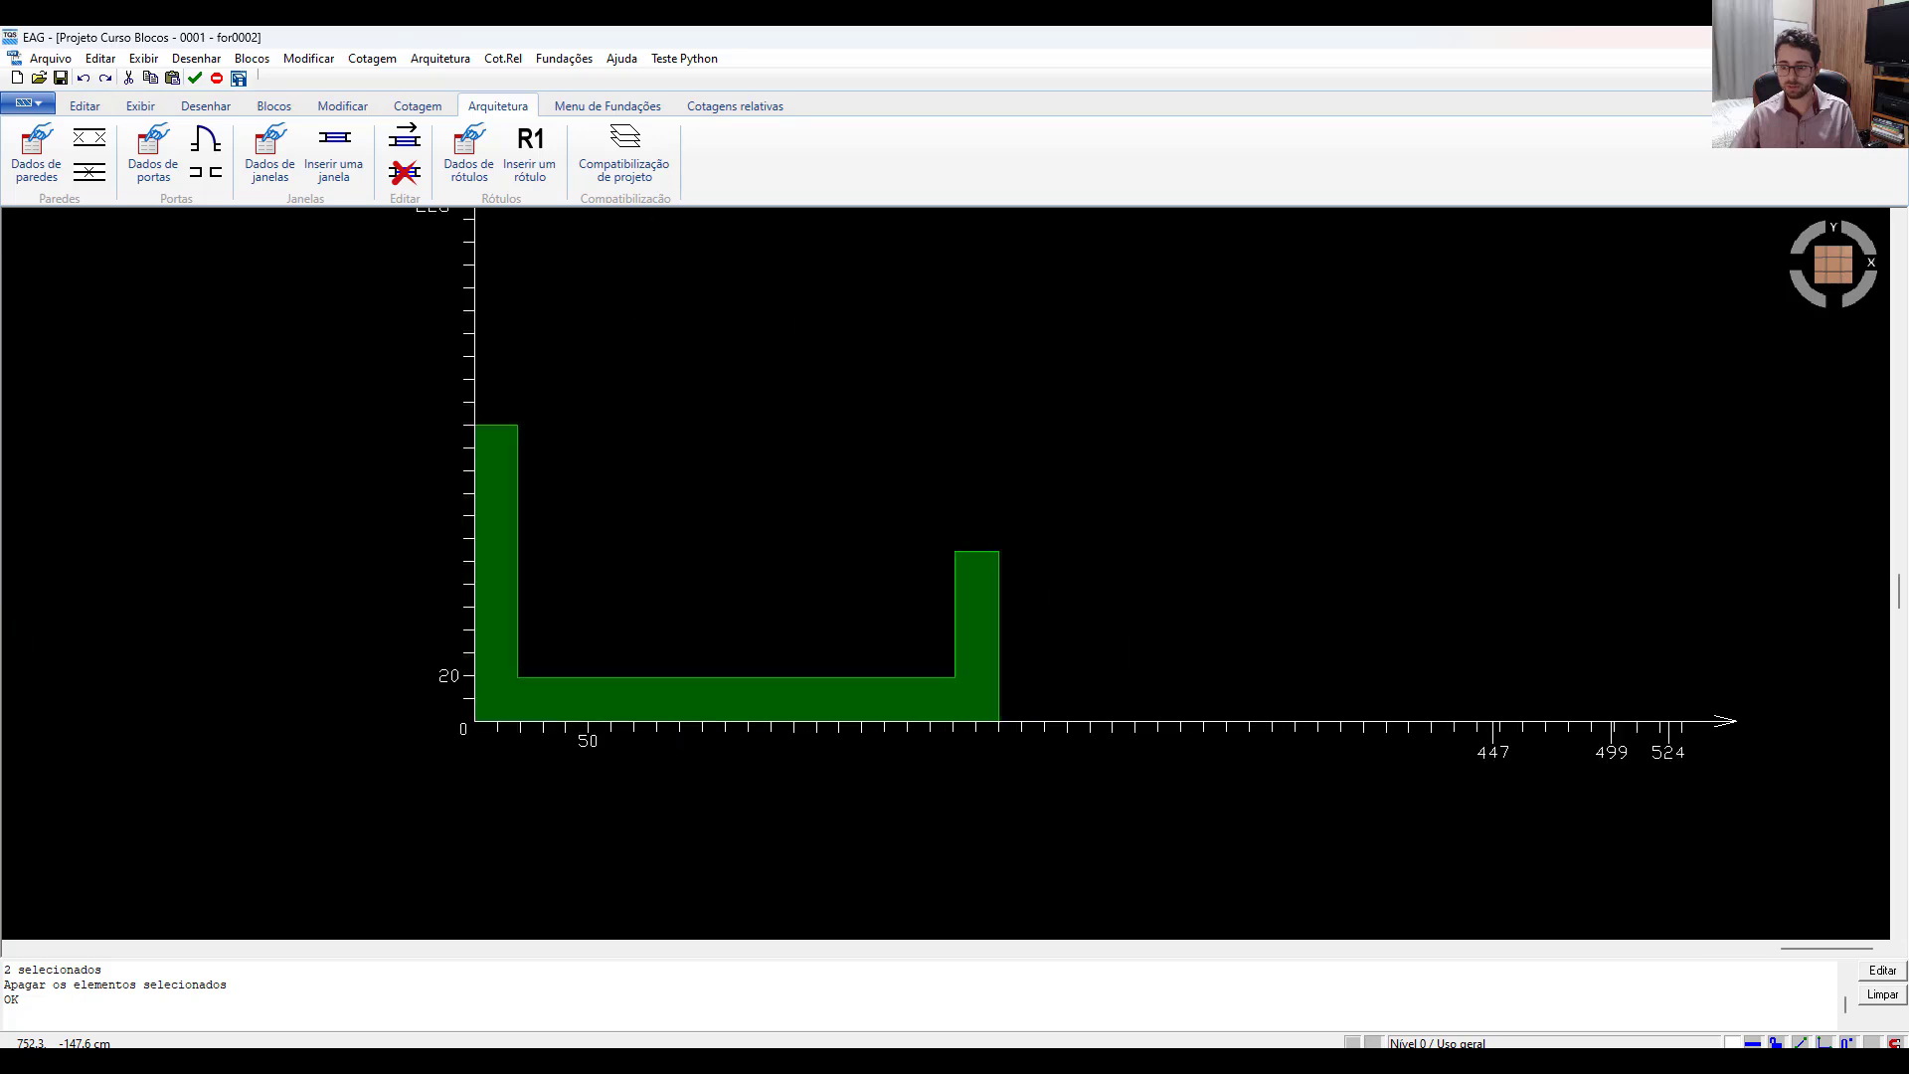
left_click(1703, 776)
left_click(1476, 740)
key("Delete")
Delete the leftover number labels near the upper end of the vertical axis.
scroll(865, 754, "down", 2)
scroll(589, 367, "up", 5)
left_click(634, 366)
left_click(581, 502)
key("Delete")
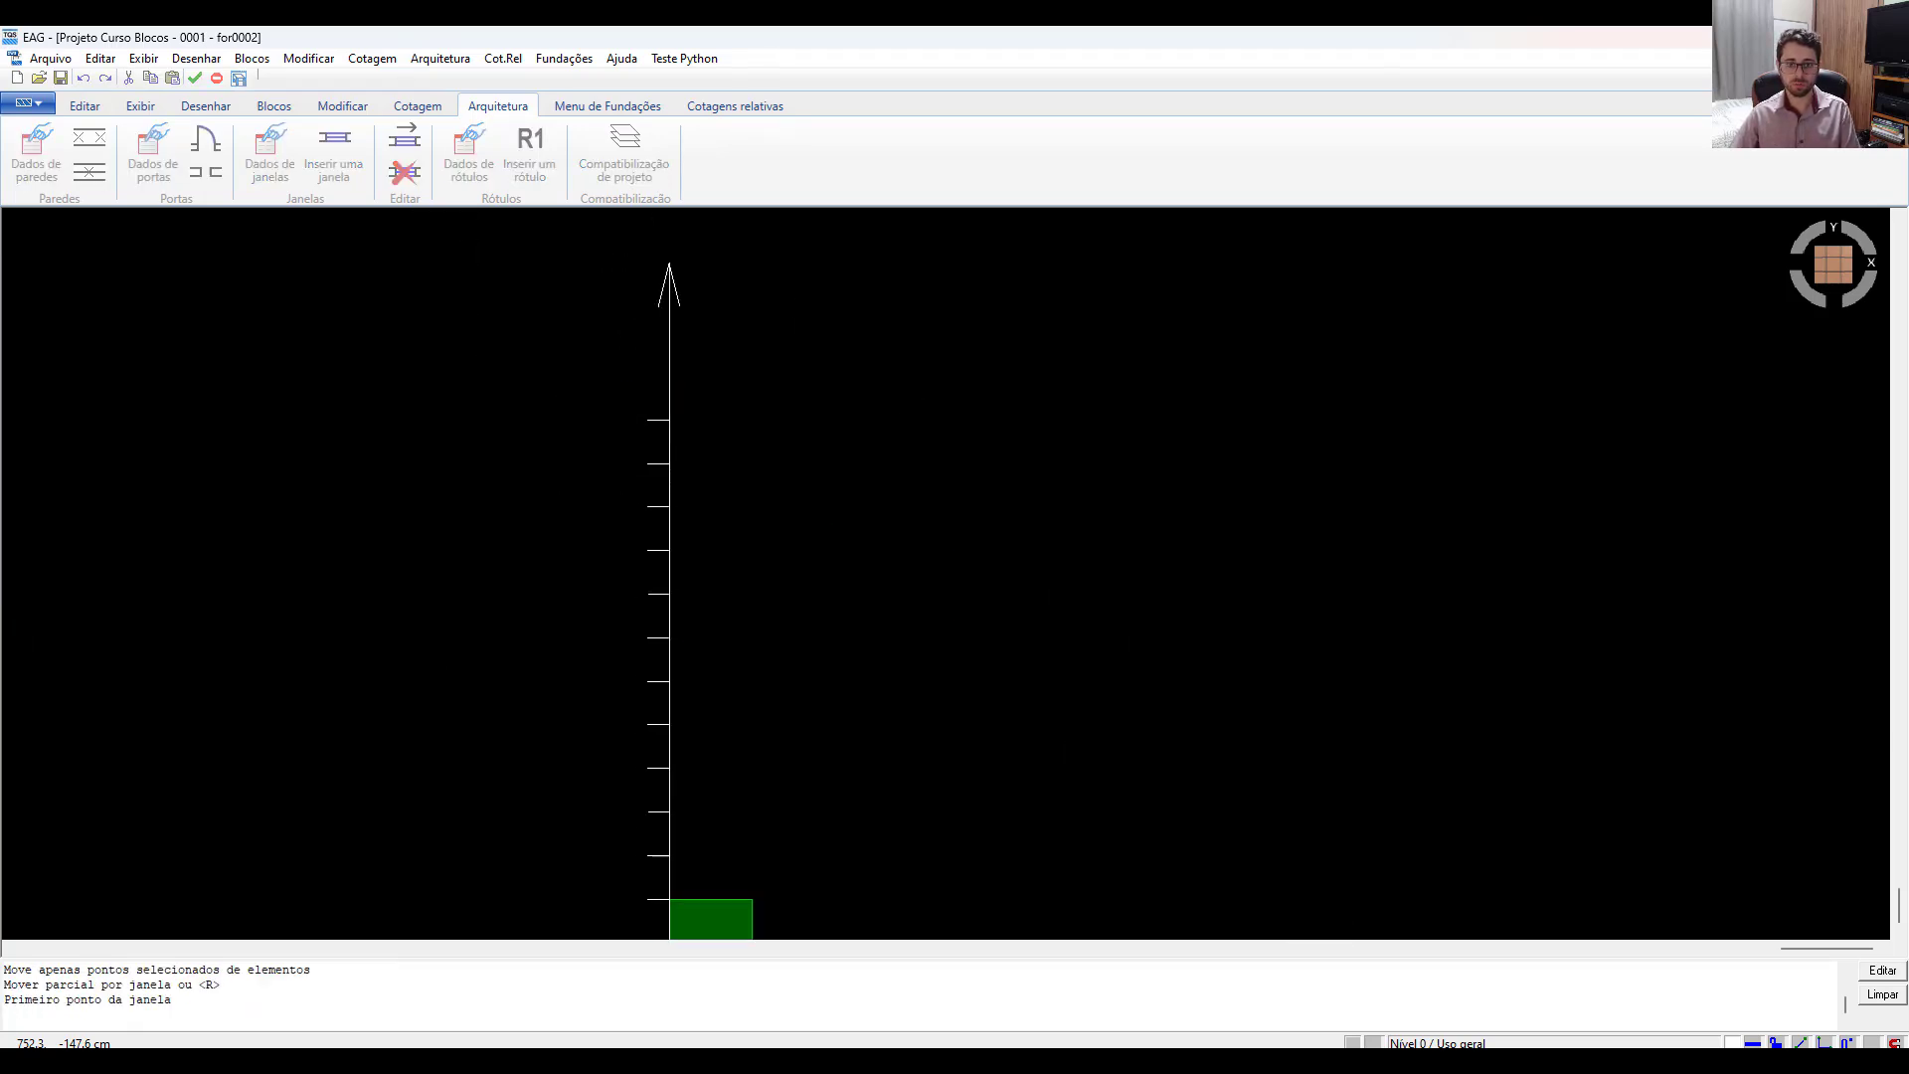
Shorten the vertical axis by partially moving its arrow end and upper ticks 110 cm down.
key("s")
left_click(746, 238)
left_click(604, 833)
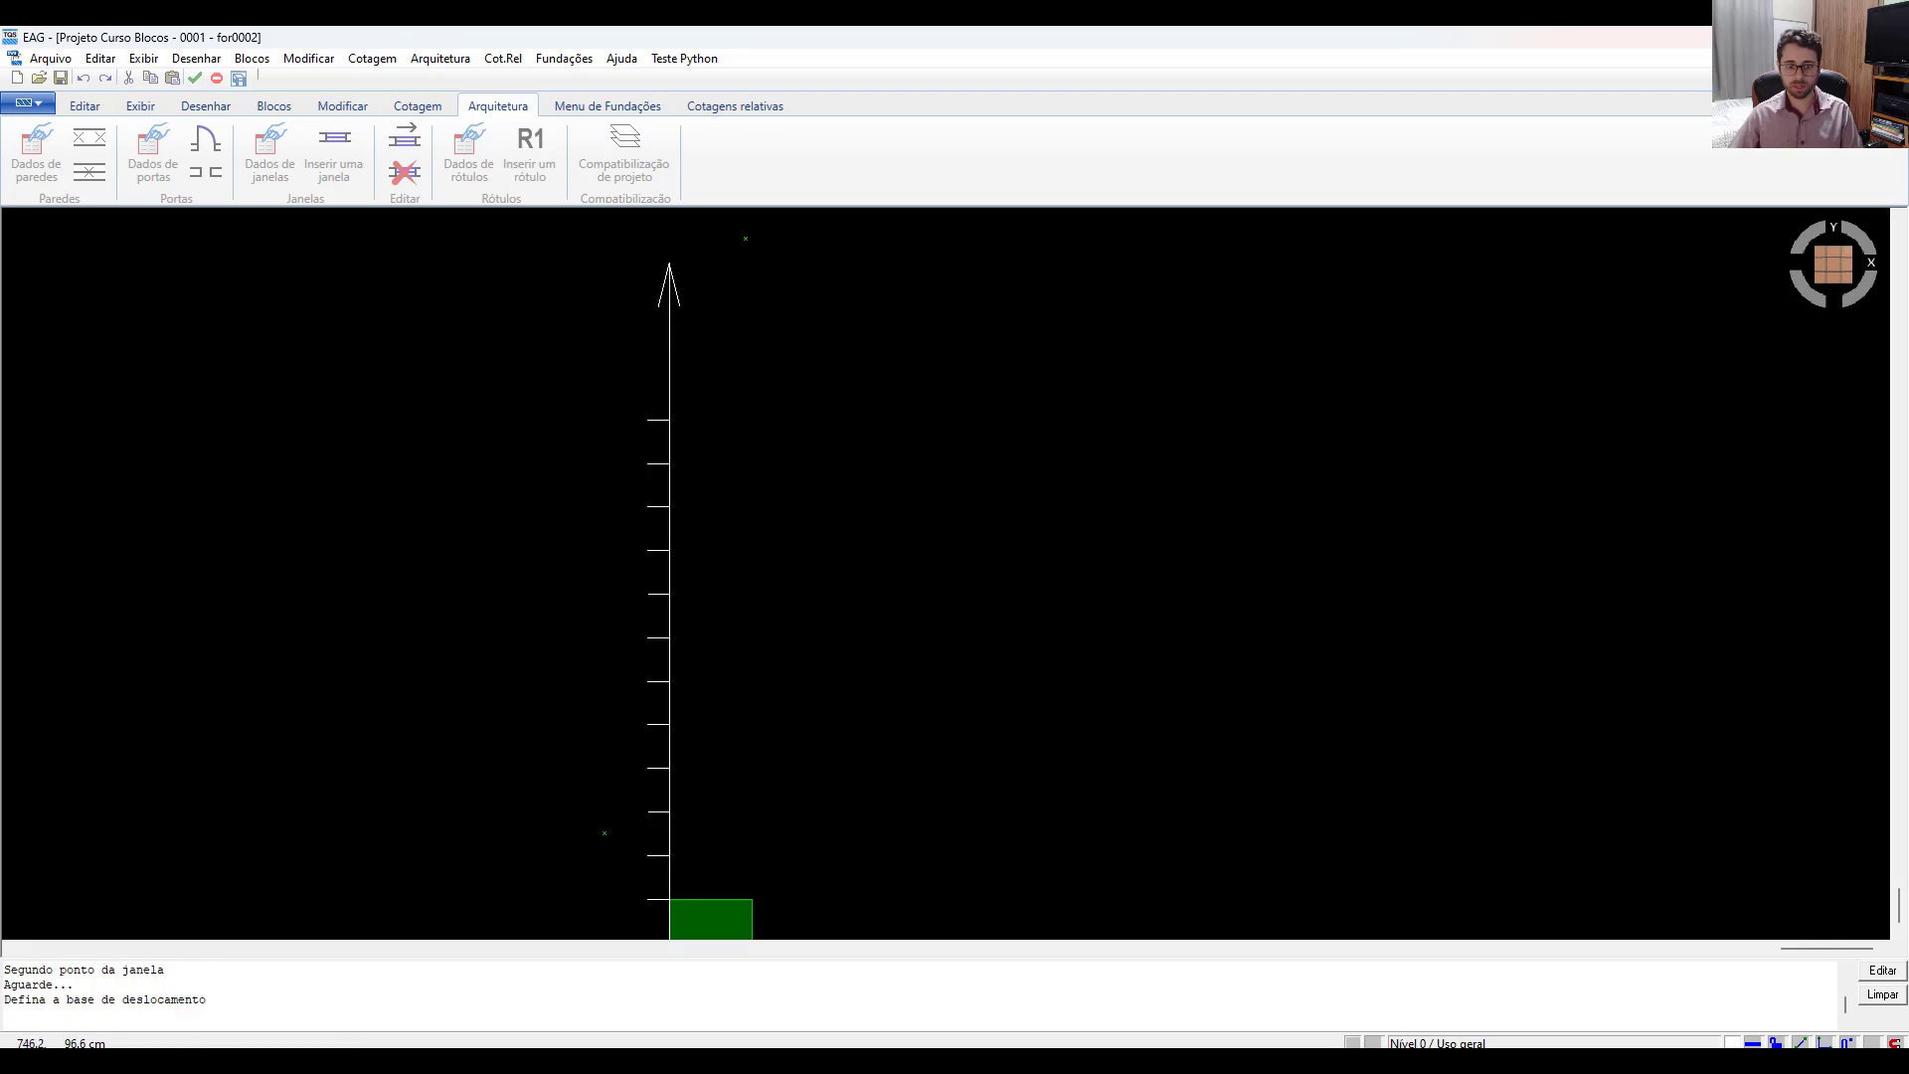
left_click(647, 419)
left_click(647, 899)
Shorten the horizontal axis by partially moving its arrow end and outer ticks 270 cm toward the origin.
scroll(688, 670, "down", 3)
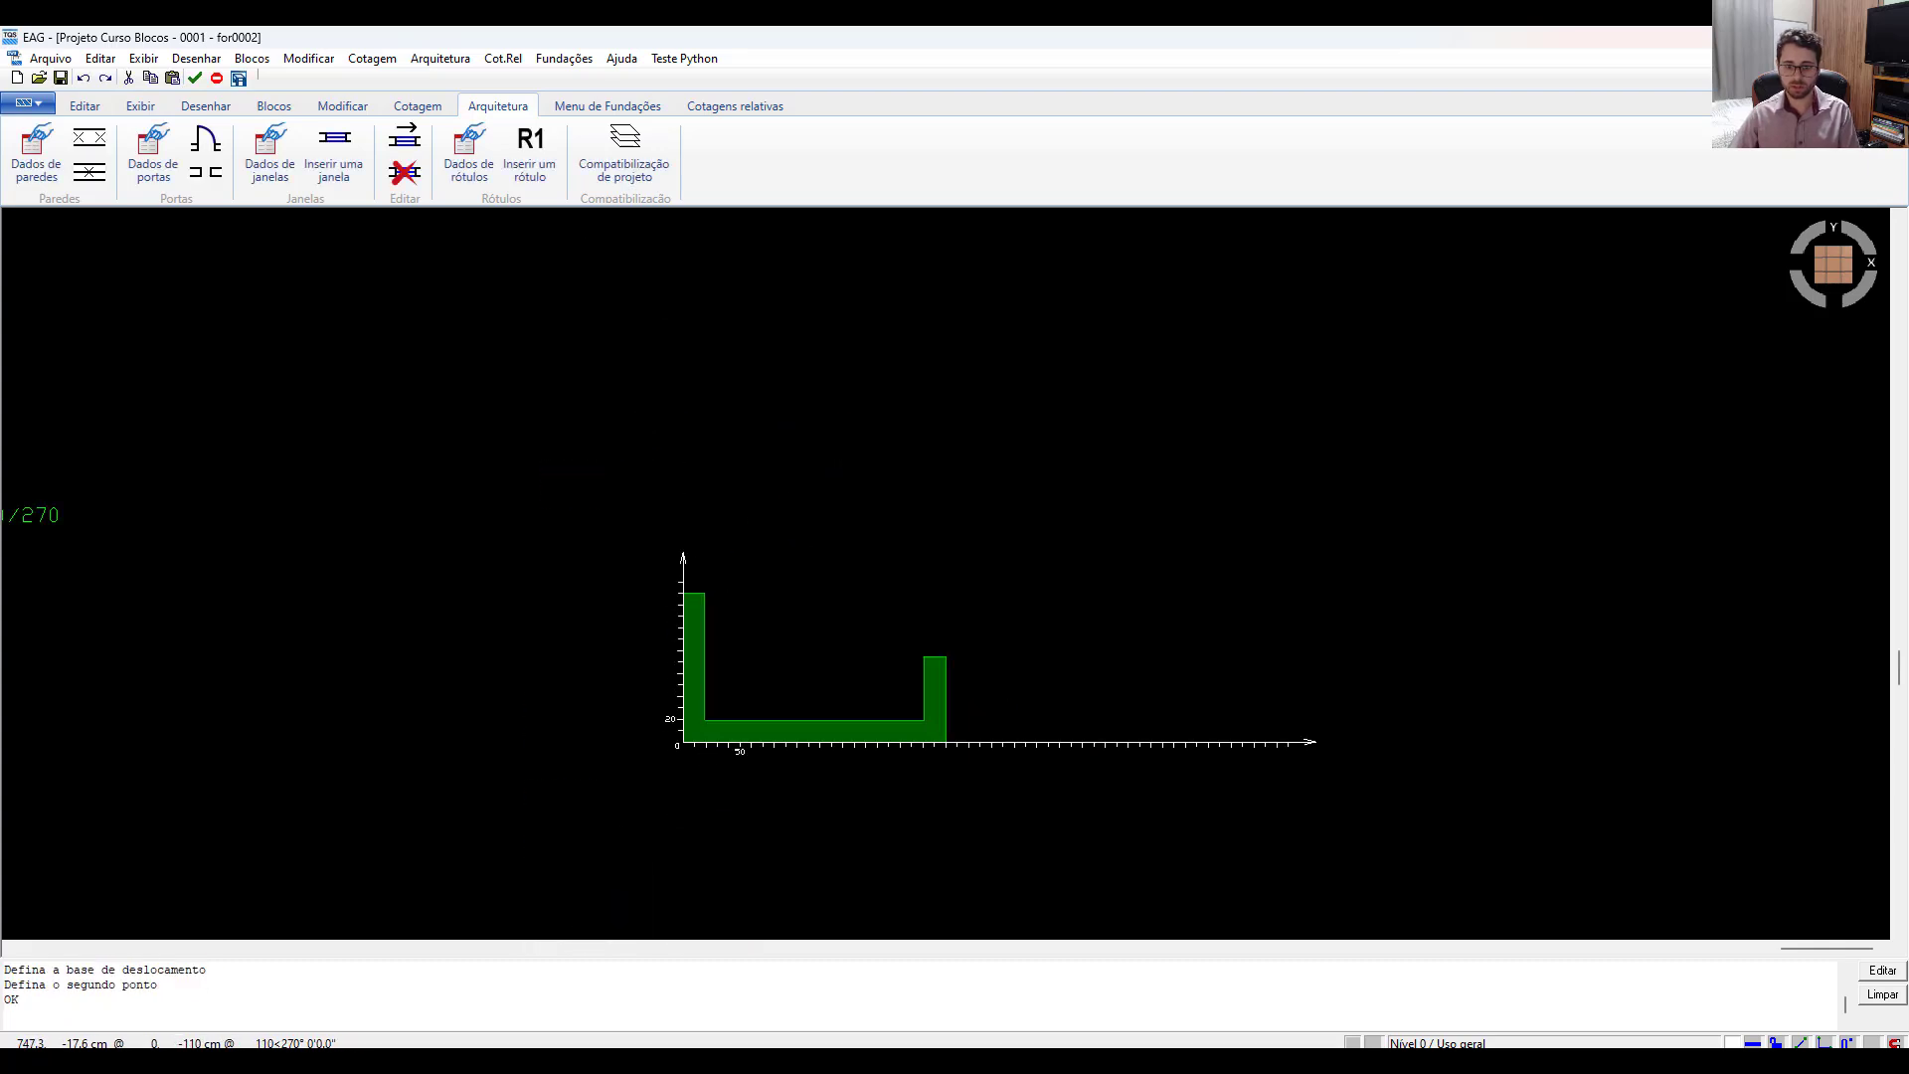
scroll(1118, 815, "up", 2)
key("ctrl+m")
left_click(1566, 592)
left_click(889, 762)
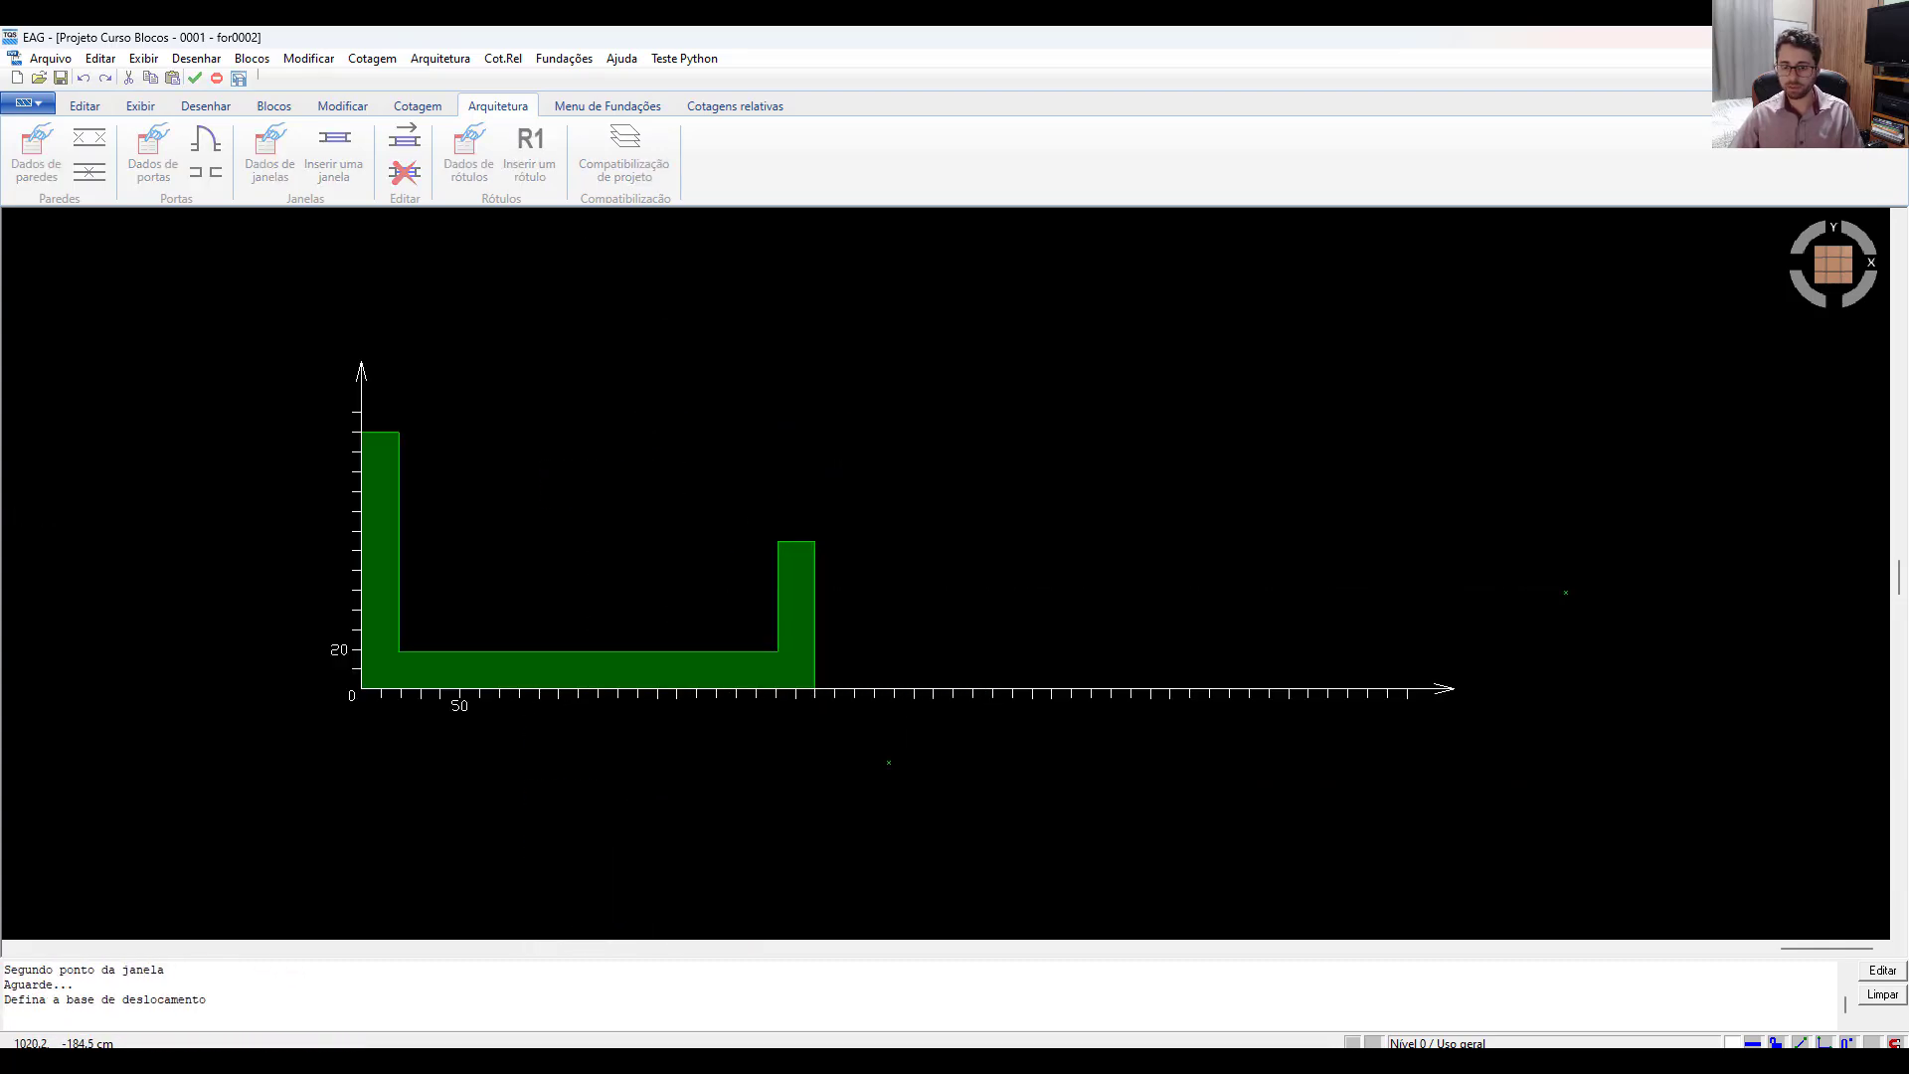
left_click(1387, 688)
left_click(855, 688)
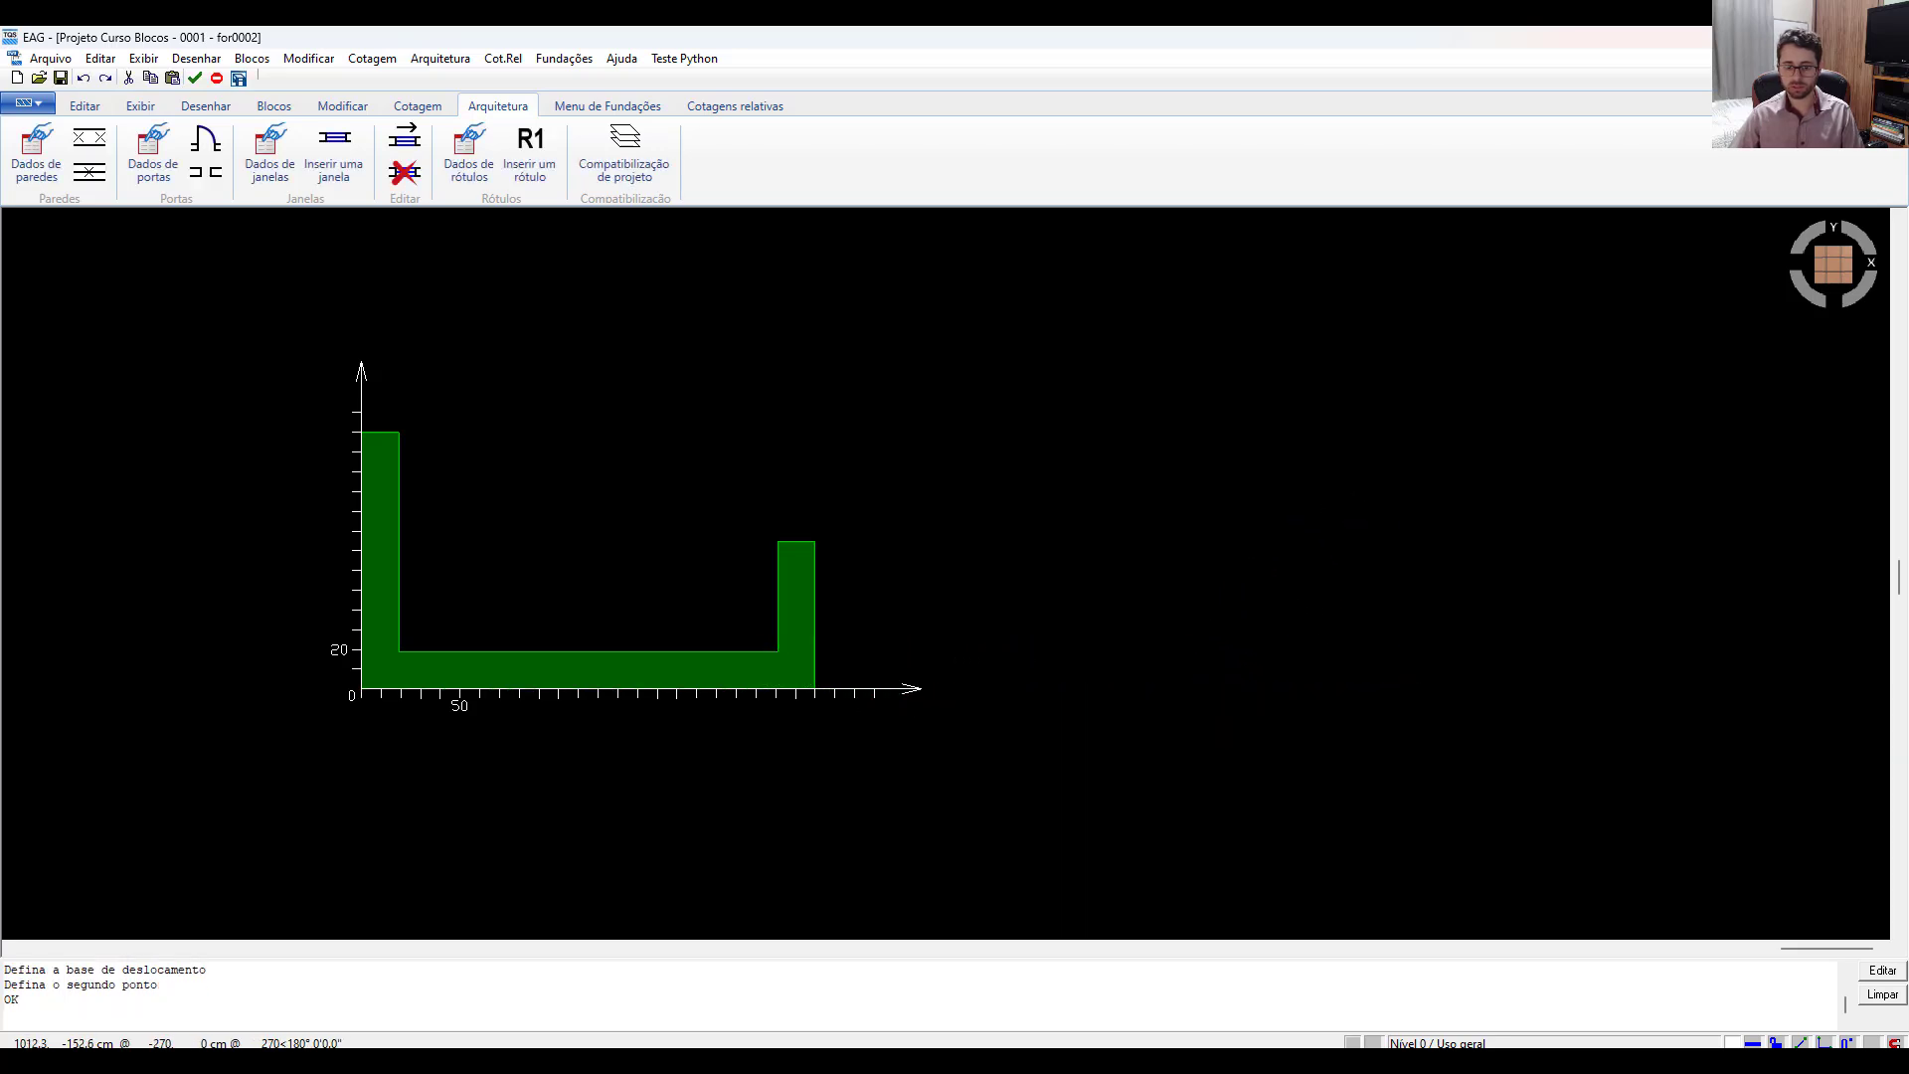
Delete the horizontal axis tick mark located at the origin.
scroll(315, 642, "up", 2)
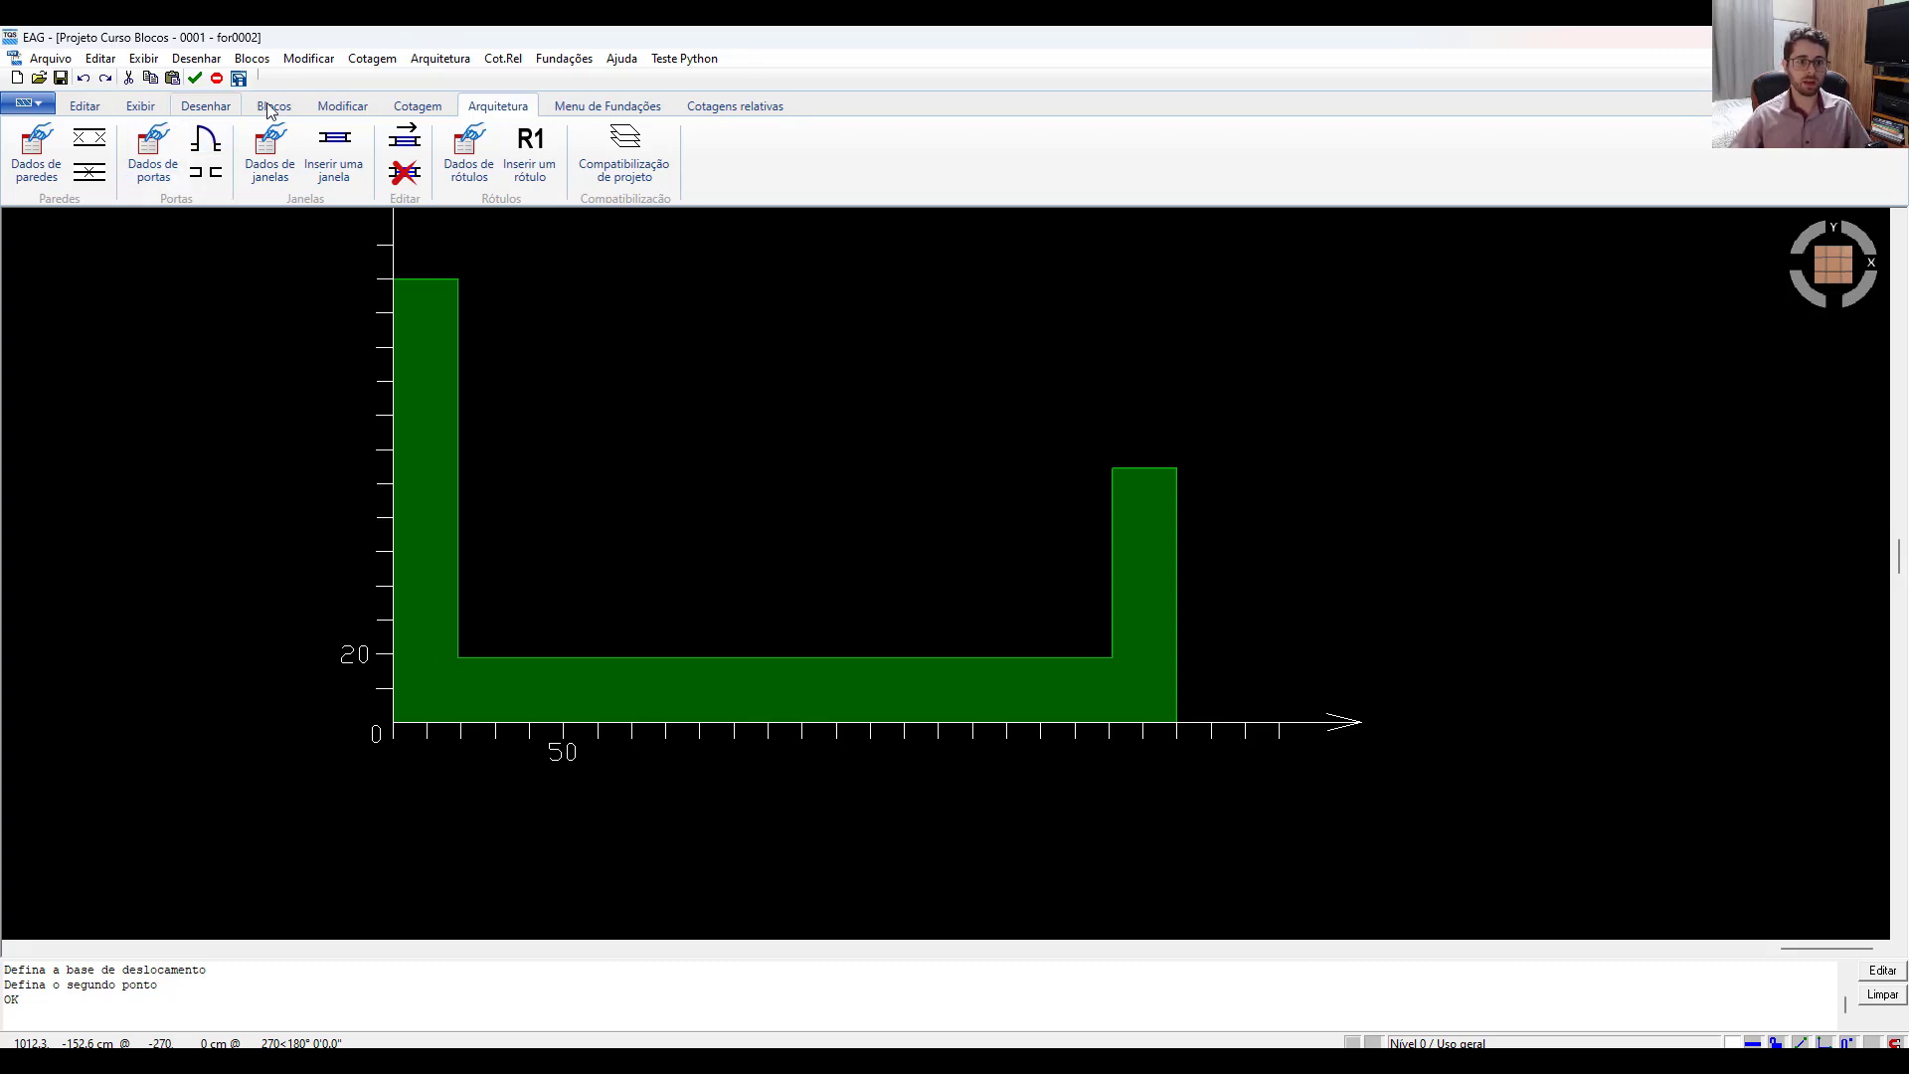
mouse_move(556, 408)
middle_mouse_down()
mouse_move(513, 489)
mouse_move(538, 508)
middle_mouse_up()
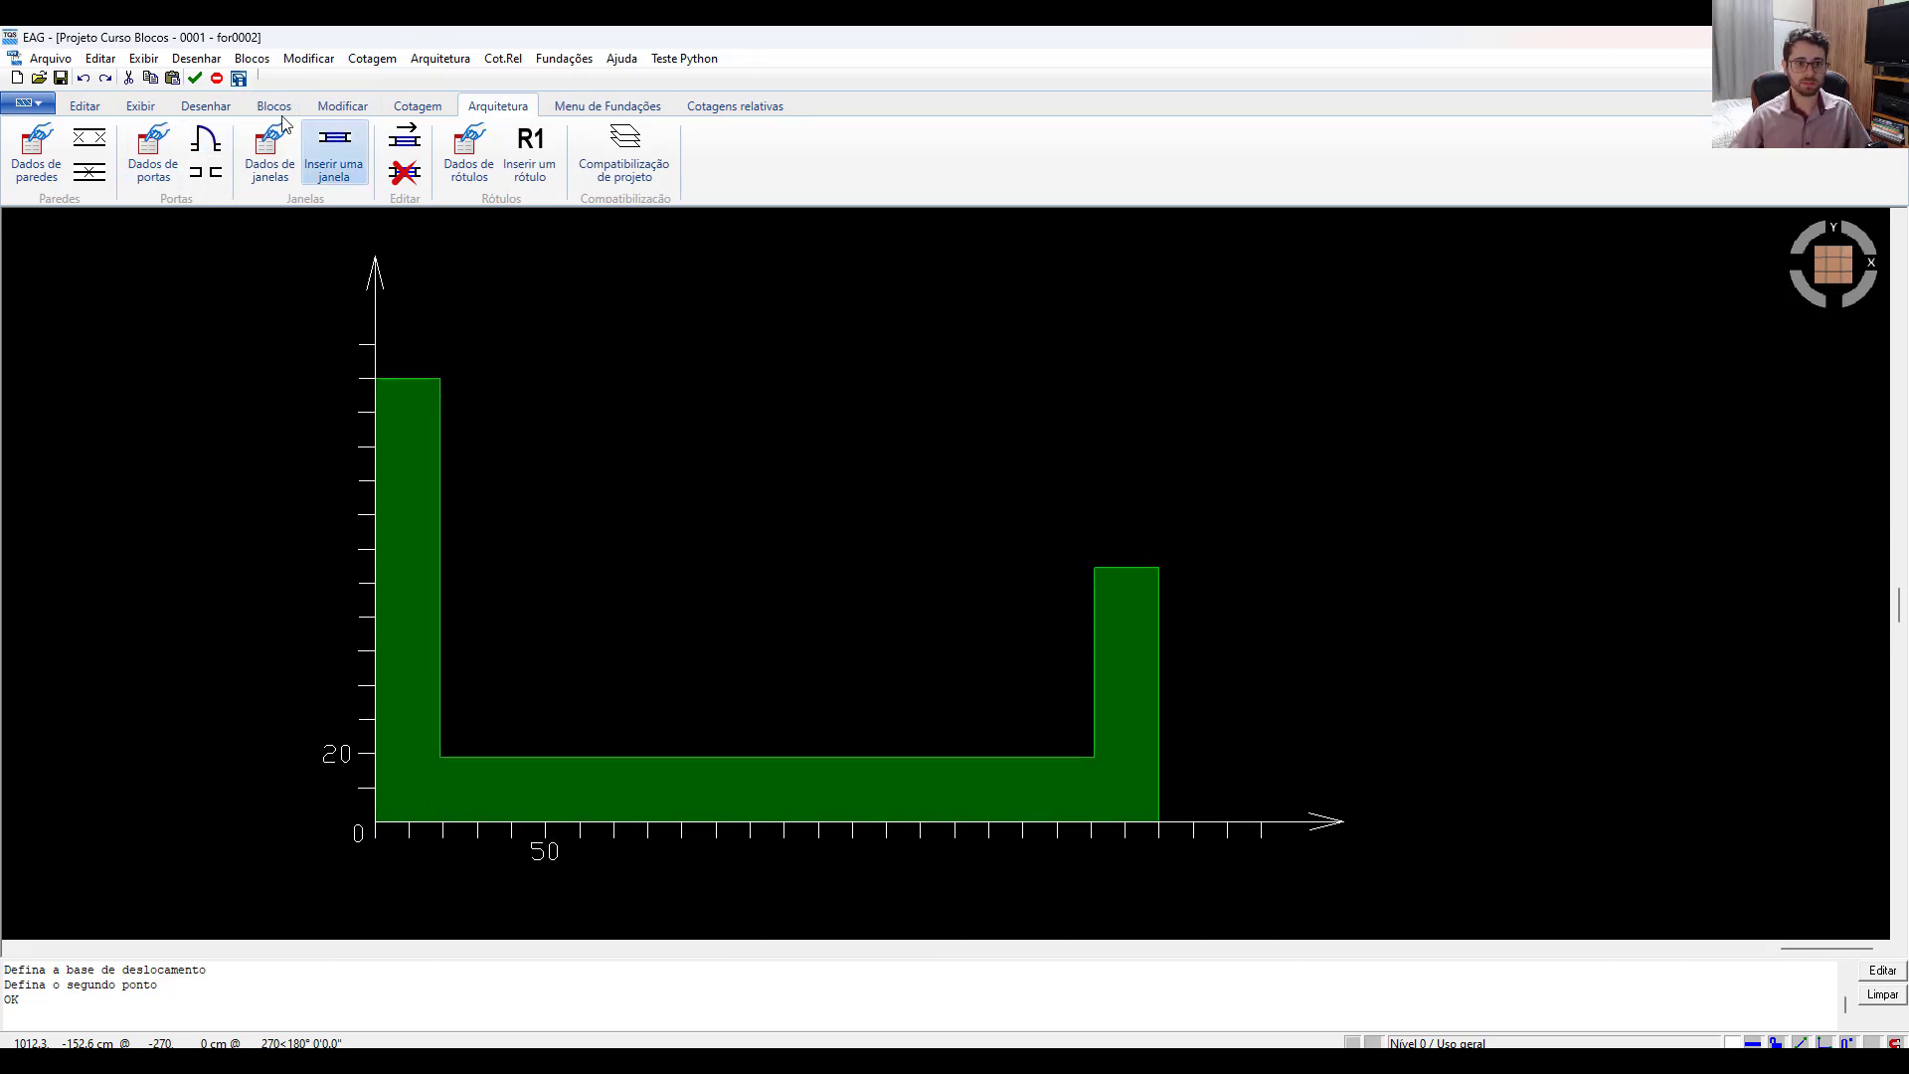
scroll(378, 835, "up", 2)
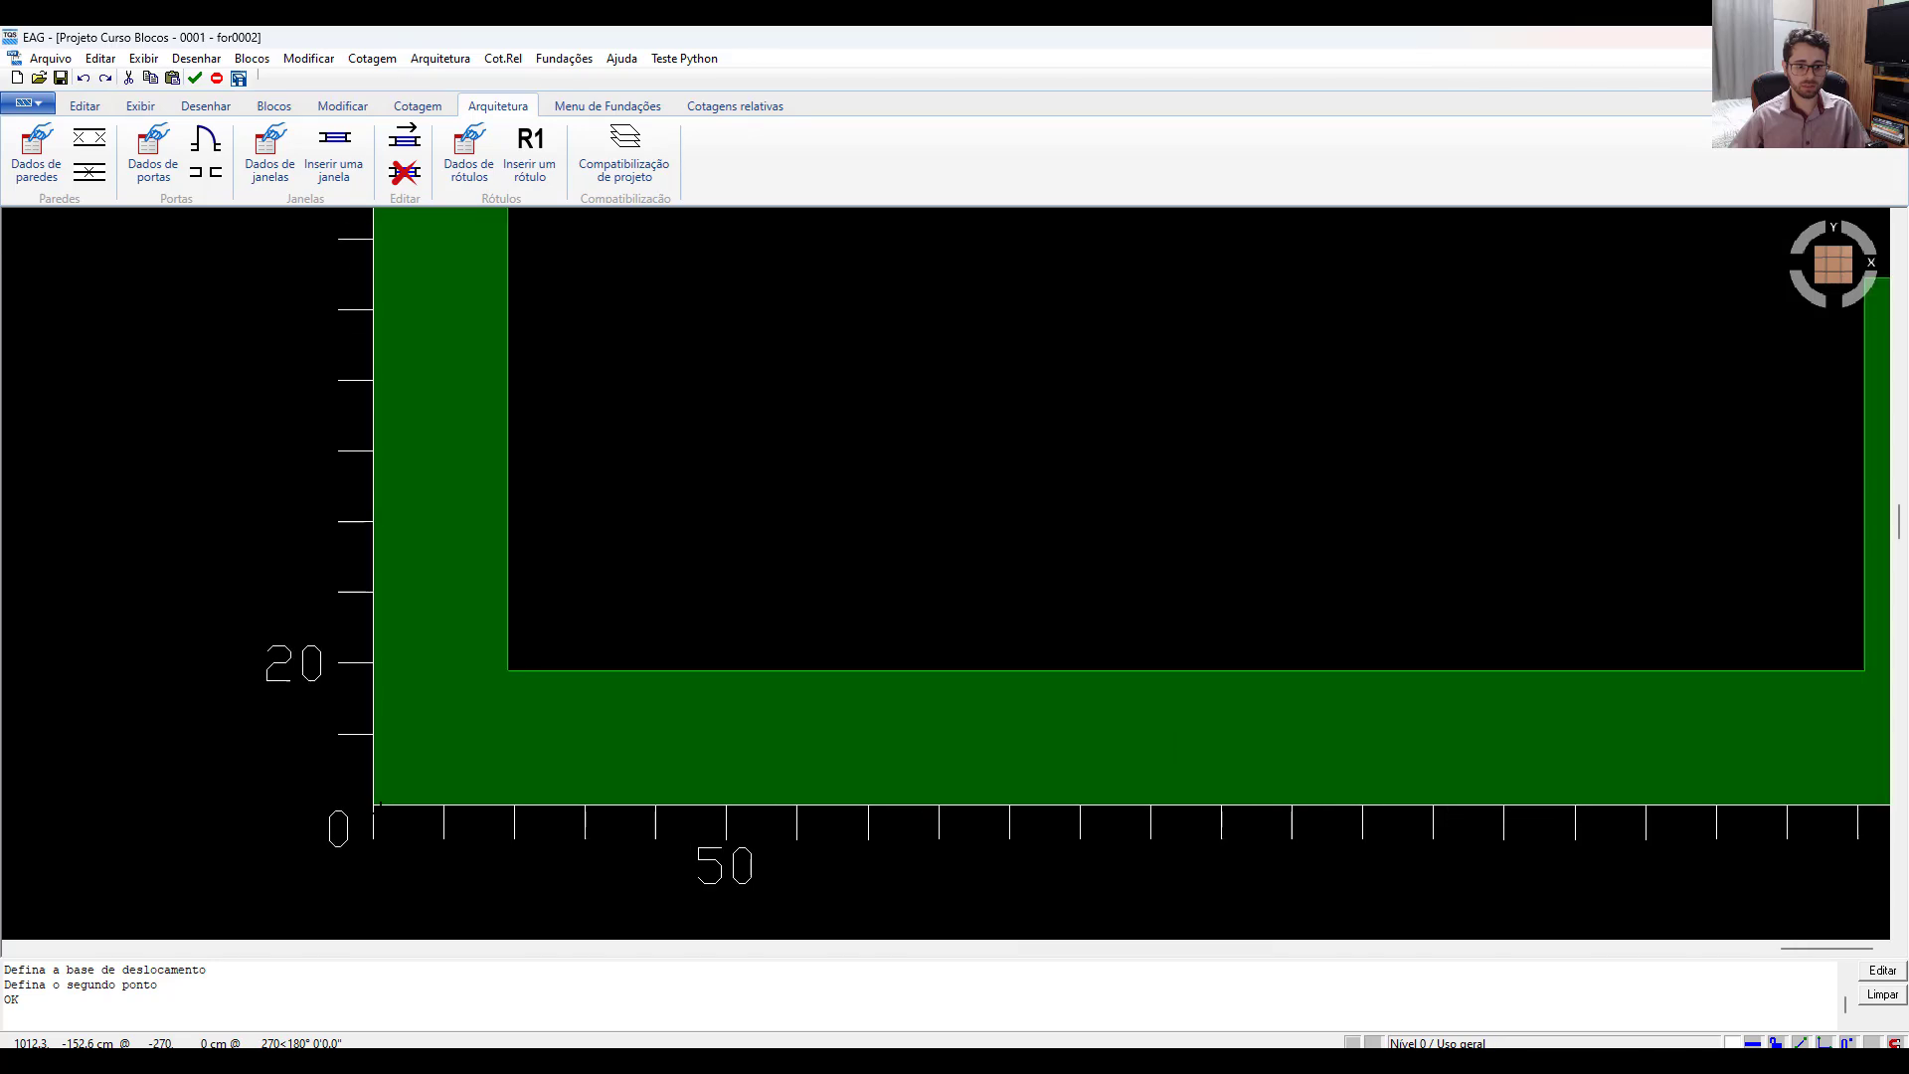
left_click(365, 816)
left_click(401, 896)
left_click(421, 906)
left_click(373, 825)
key("Delete")
Measure the thickness of the column's base strip and change the 20 label on the vertical axis to 19.
scroll(348, 733, "down", 1)
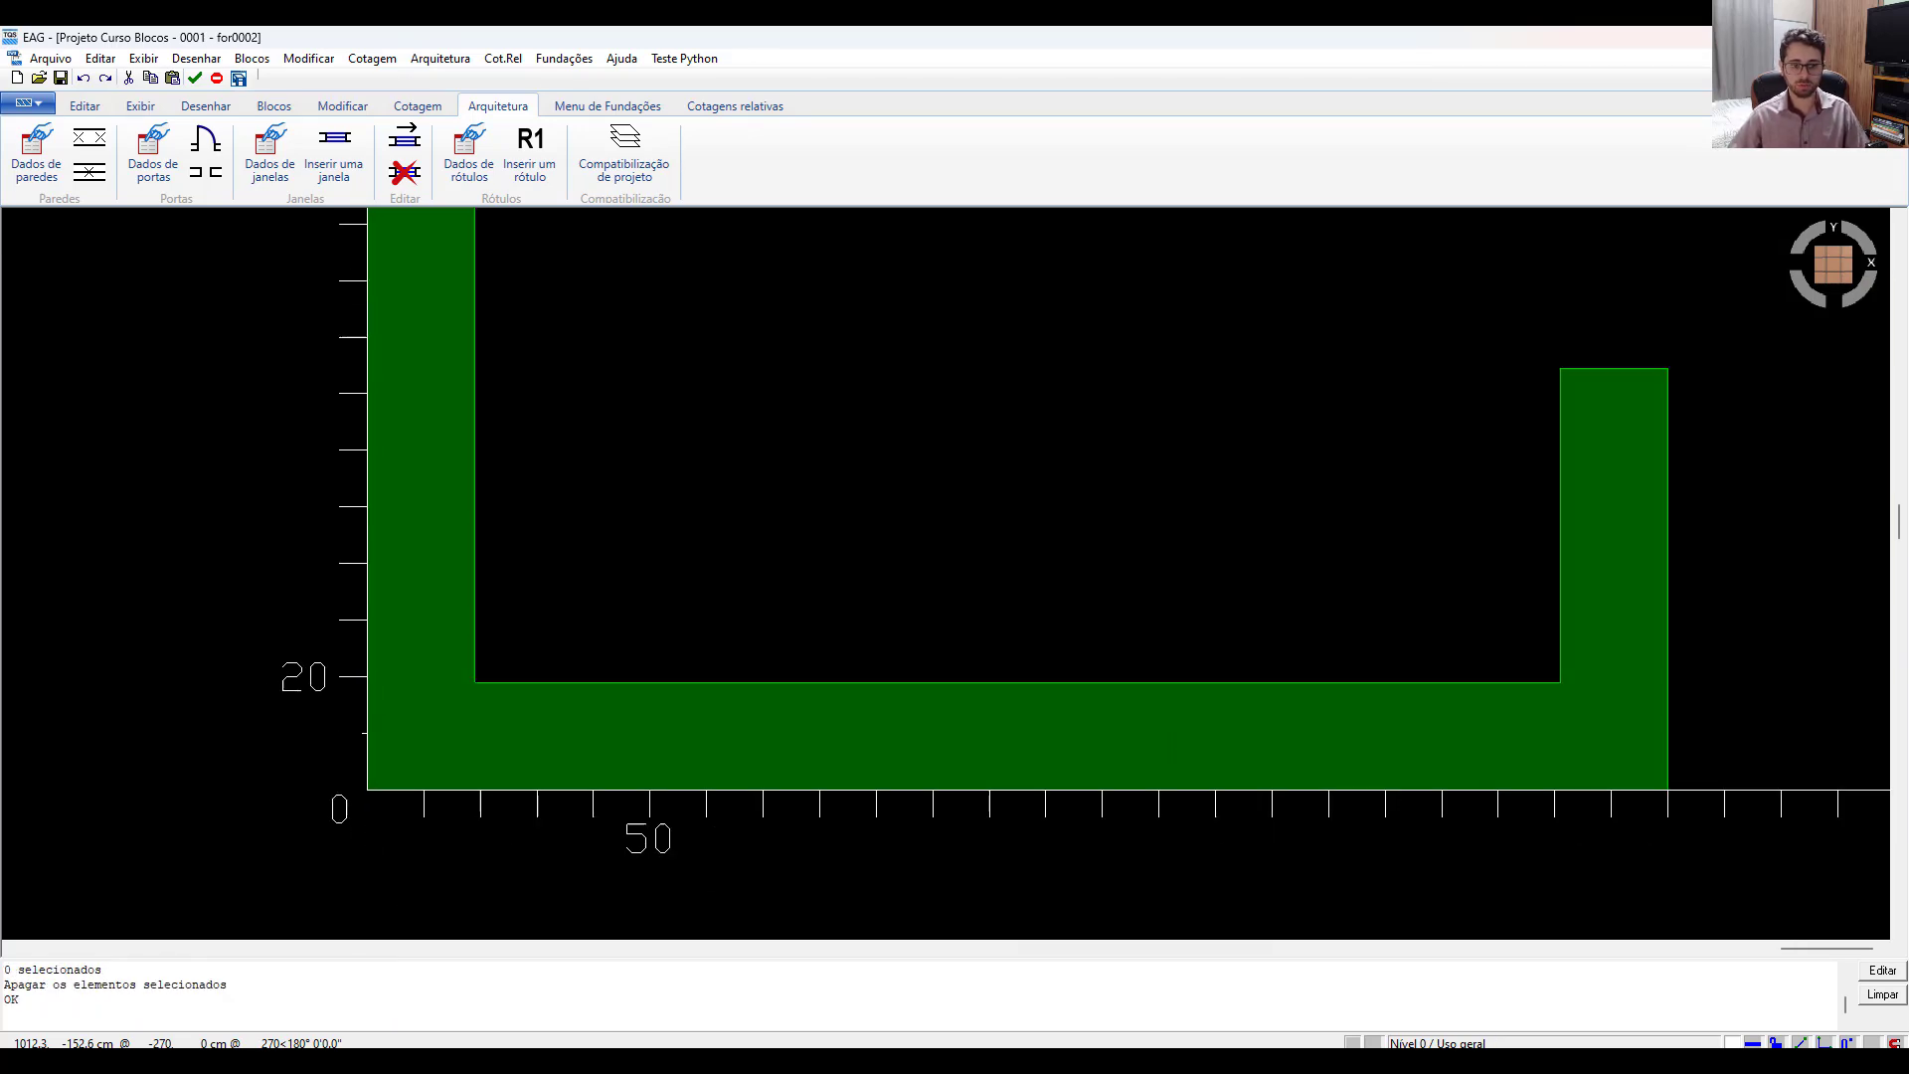
key("l")
left_click(494, 682)
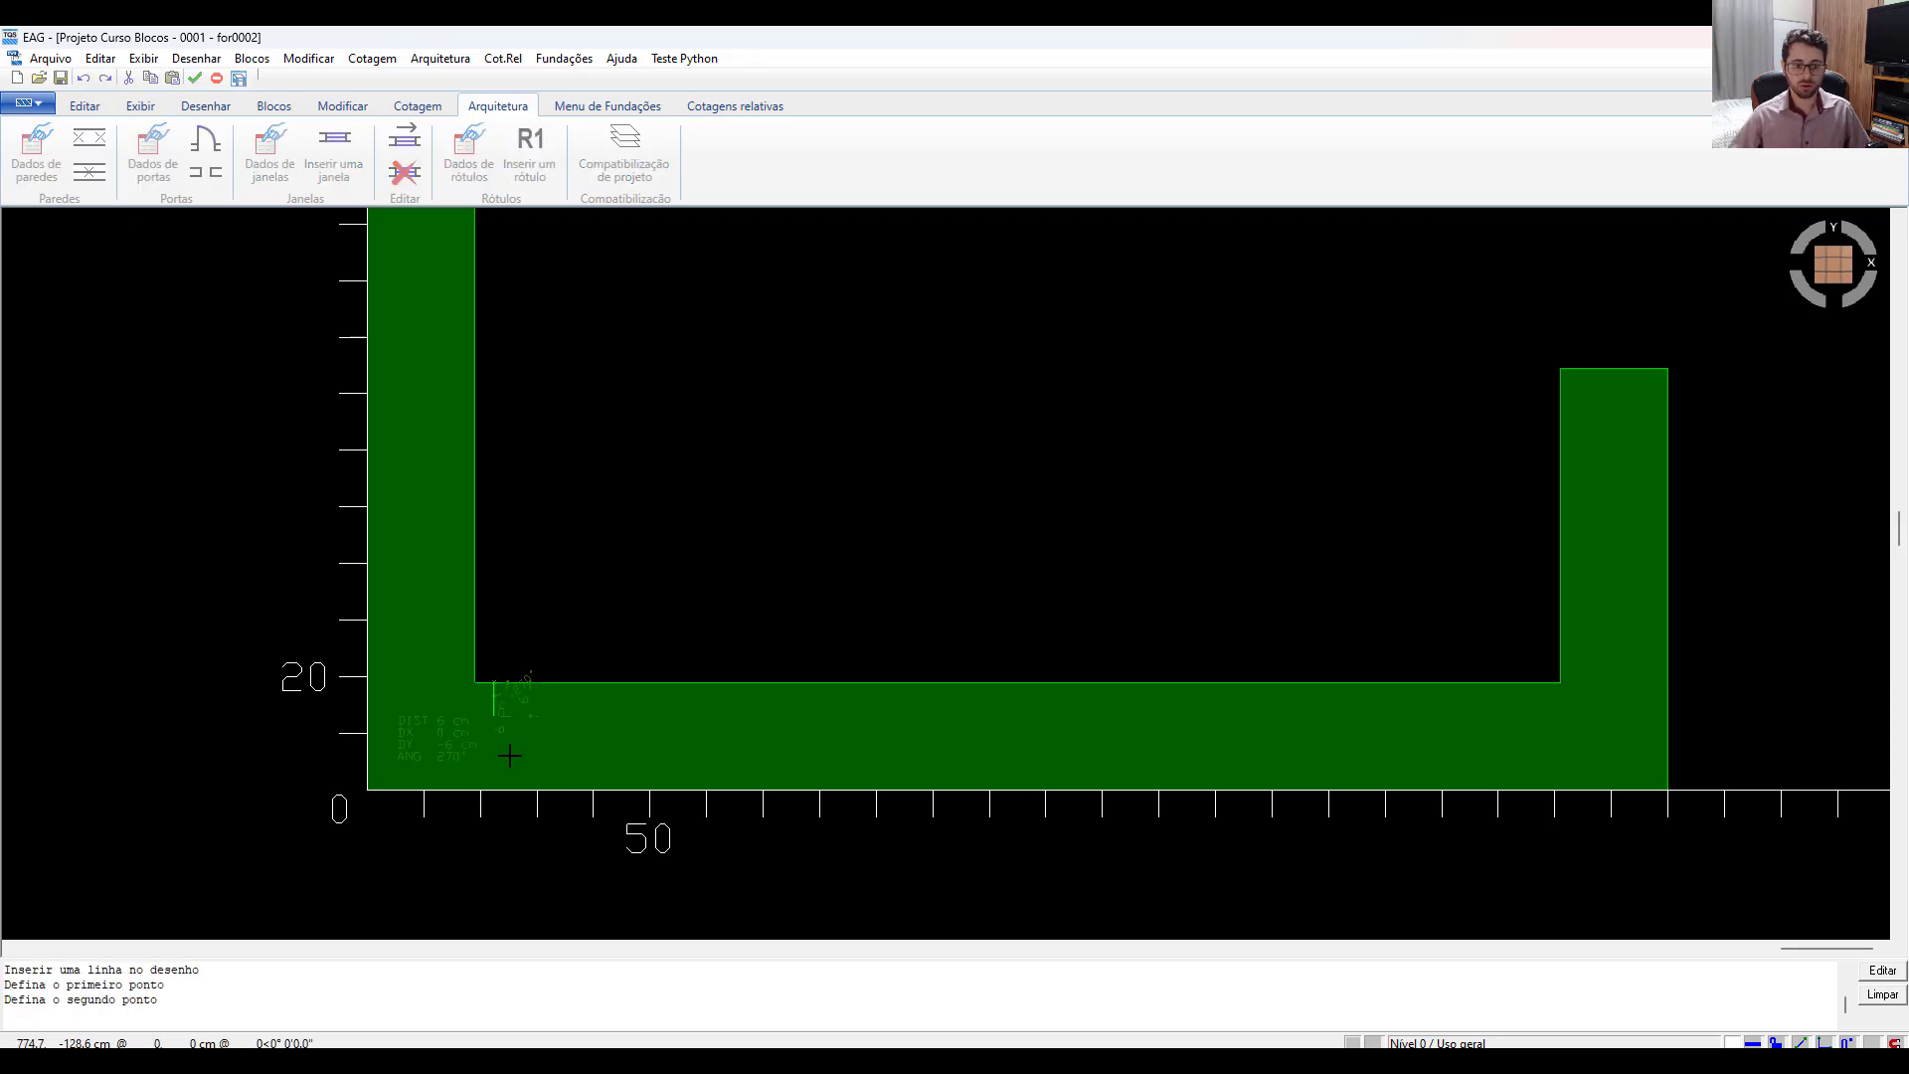
key("Escape")
double_click(304, 677)
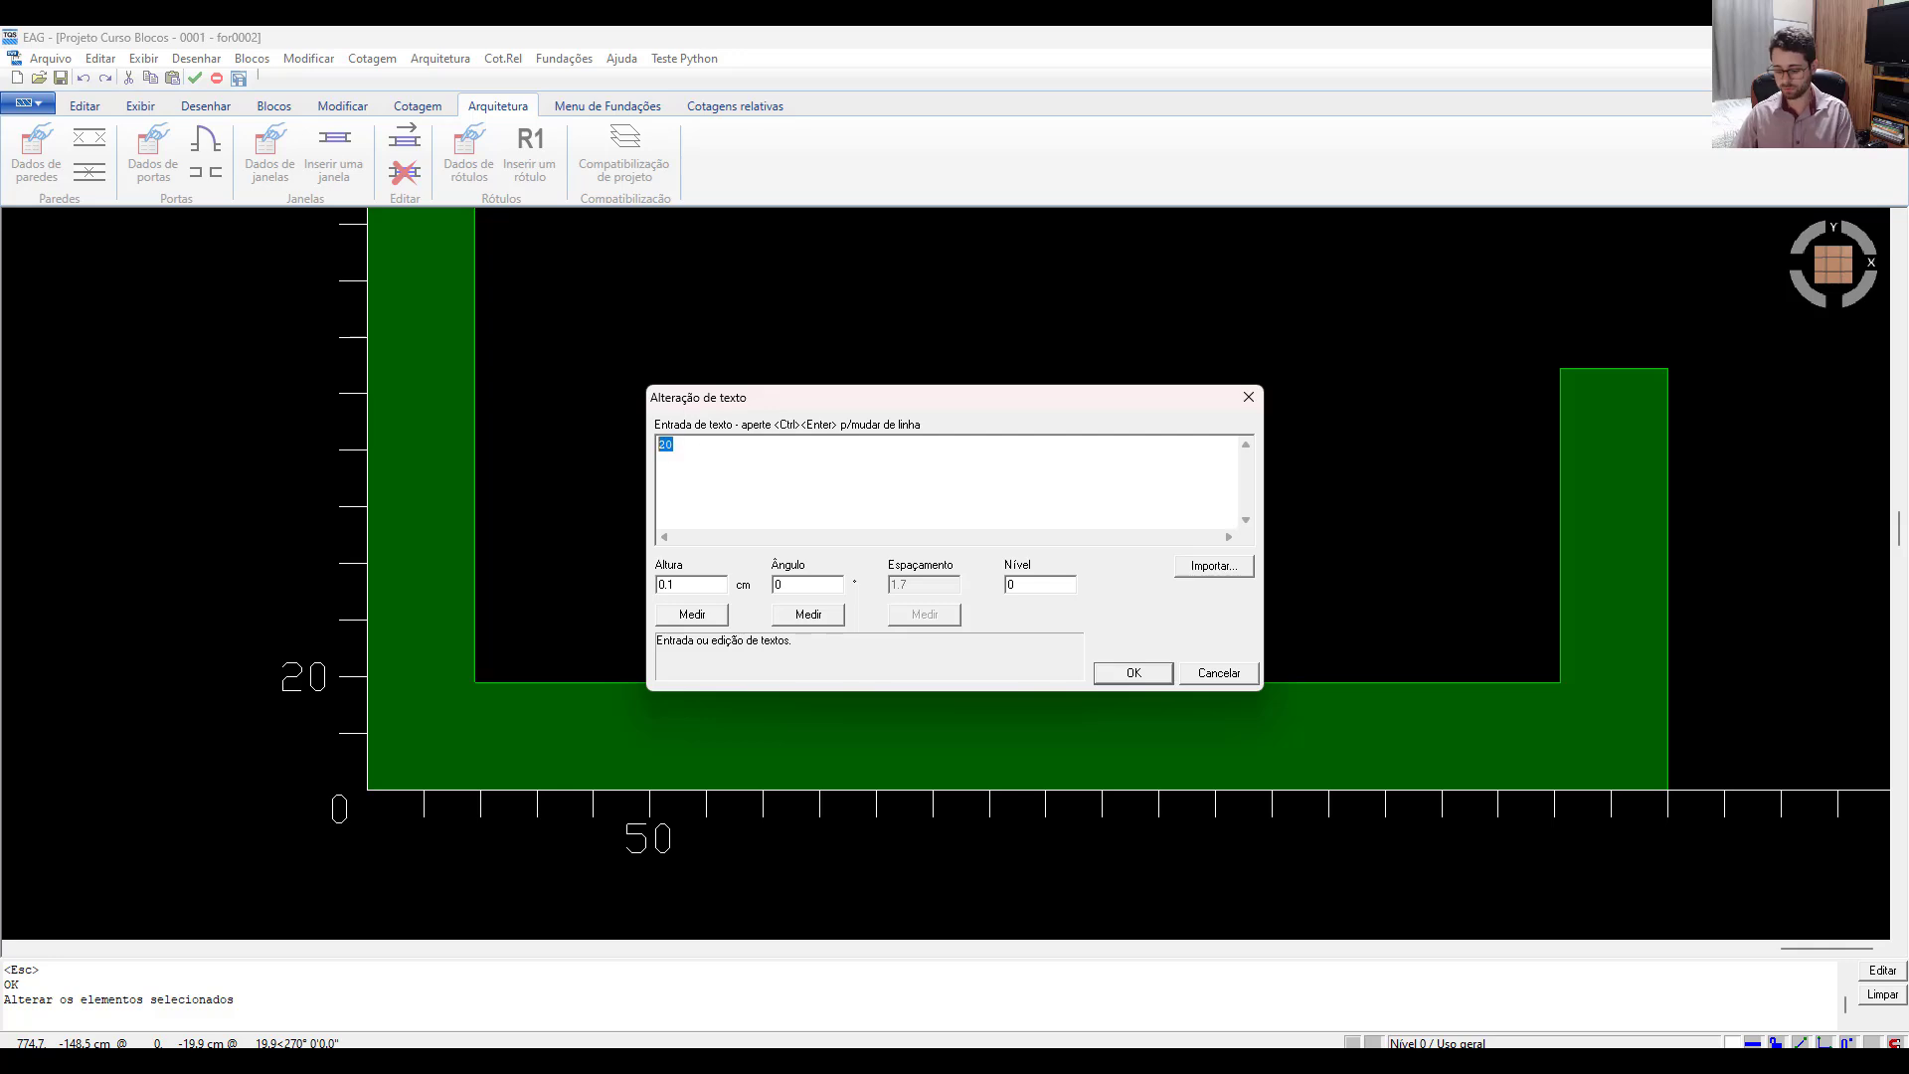
type("19")
key("Return")
Move the 50 label 30 cm toward the origin along the horizontal axis and change its text to 19.
key("m")
left_click(649, 838)
left_click(649, 818)
left_click(481, 817)
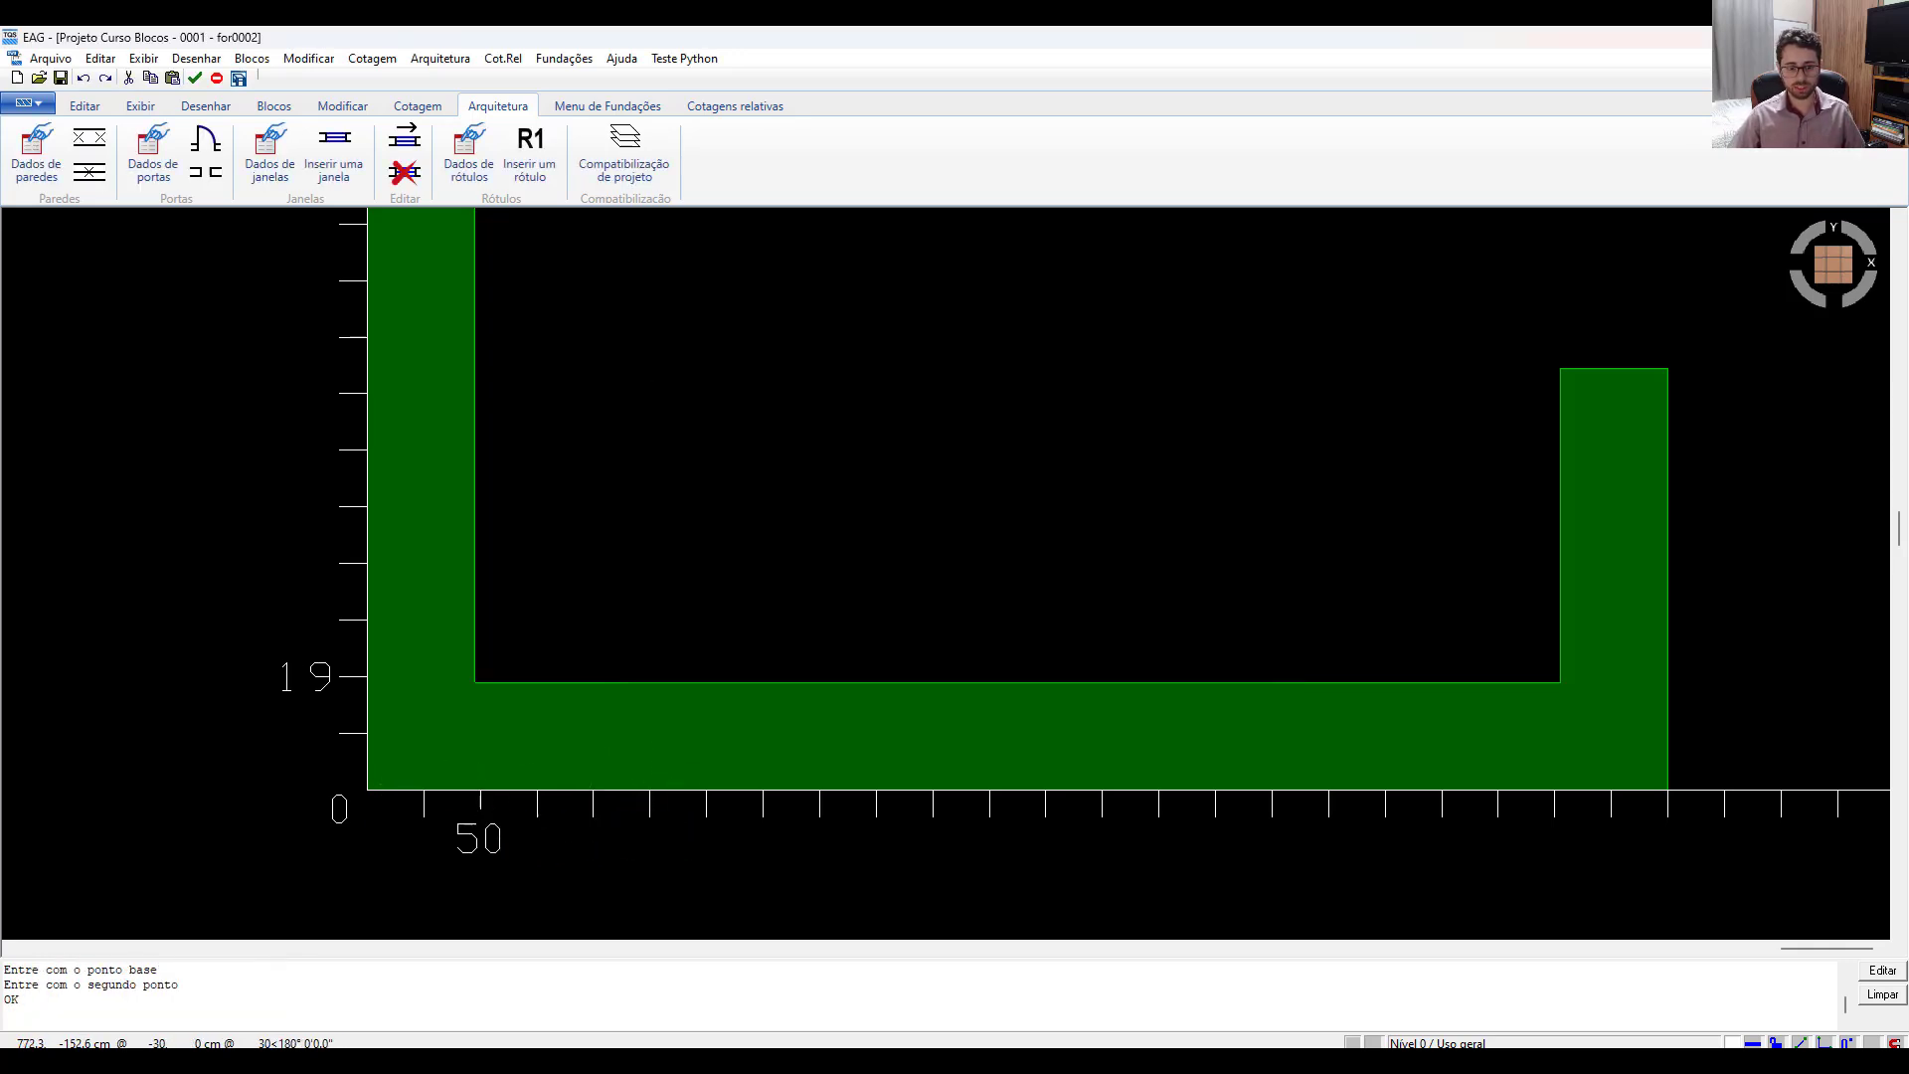
double_click(479, 838)
type("19")
key("Return")
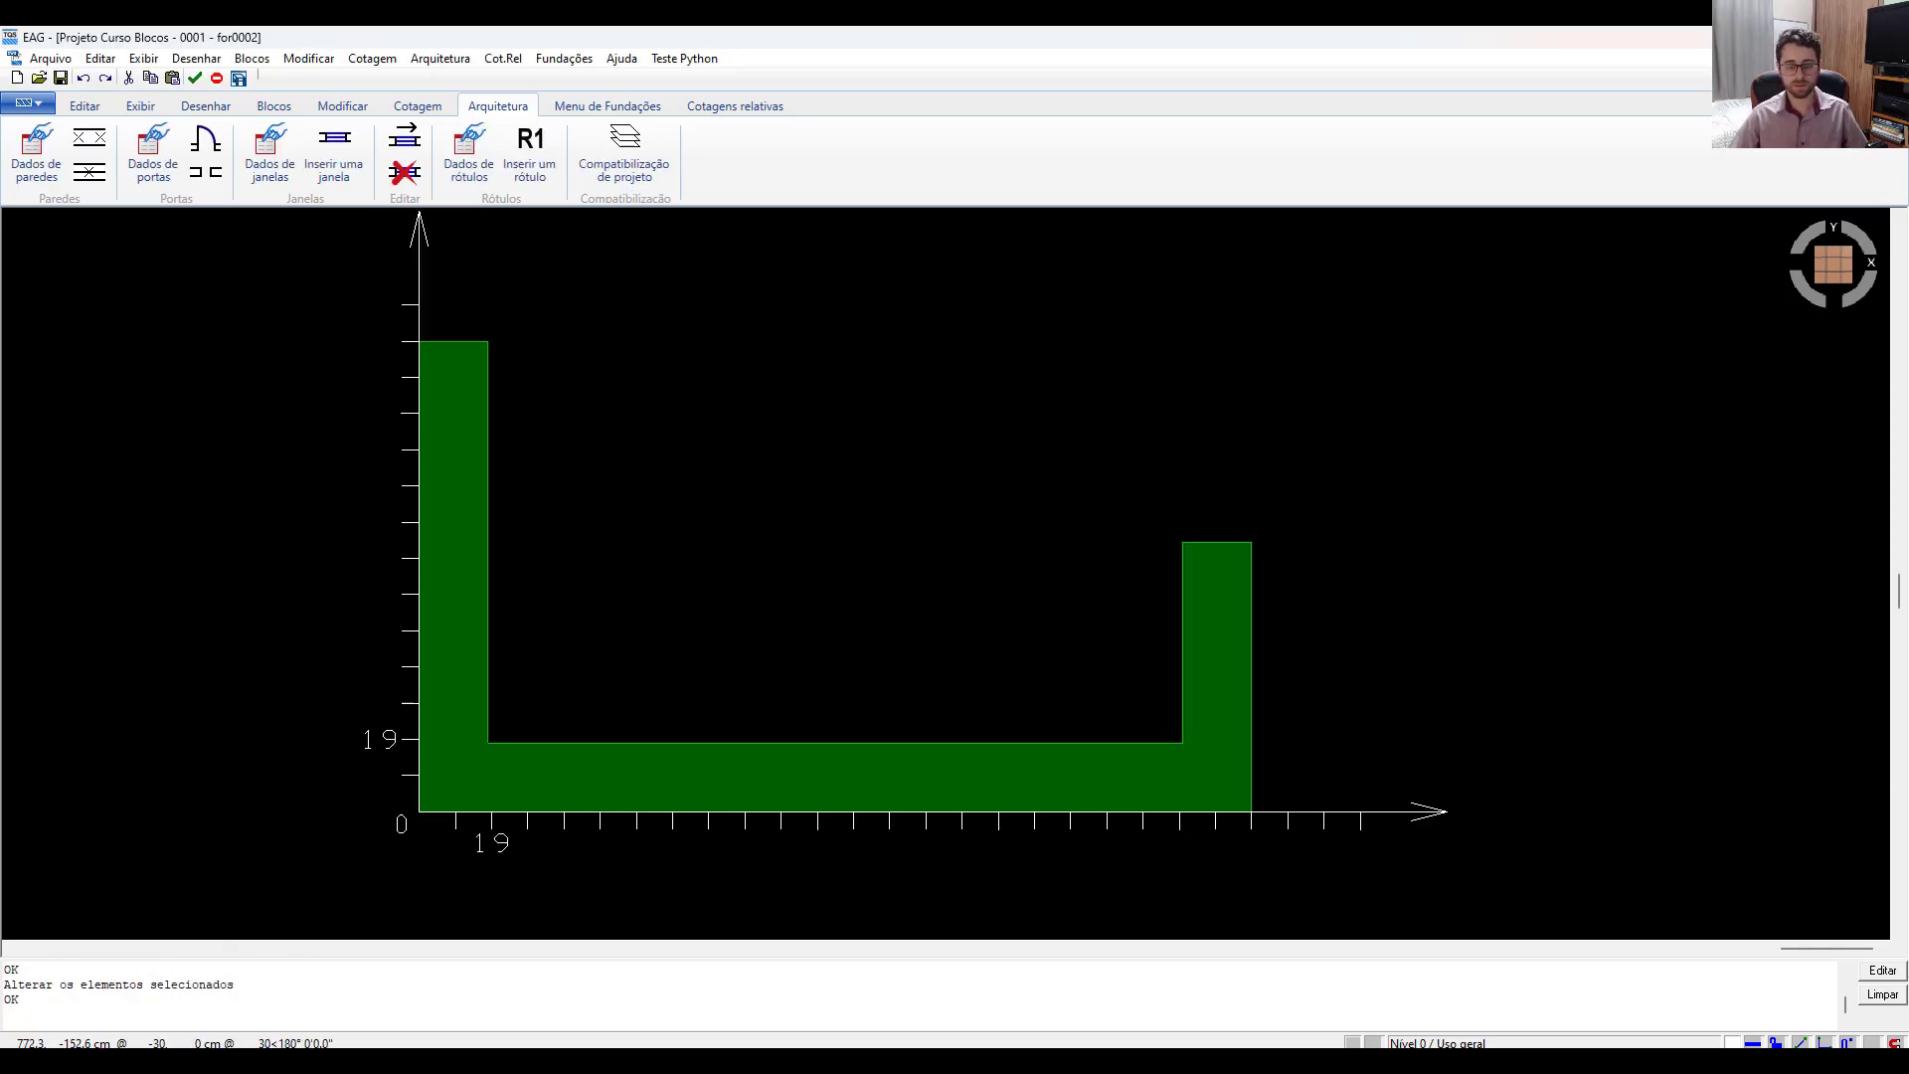
Measure the height of the column's taller leg.
key("l")
left_click(453, 341)
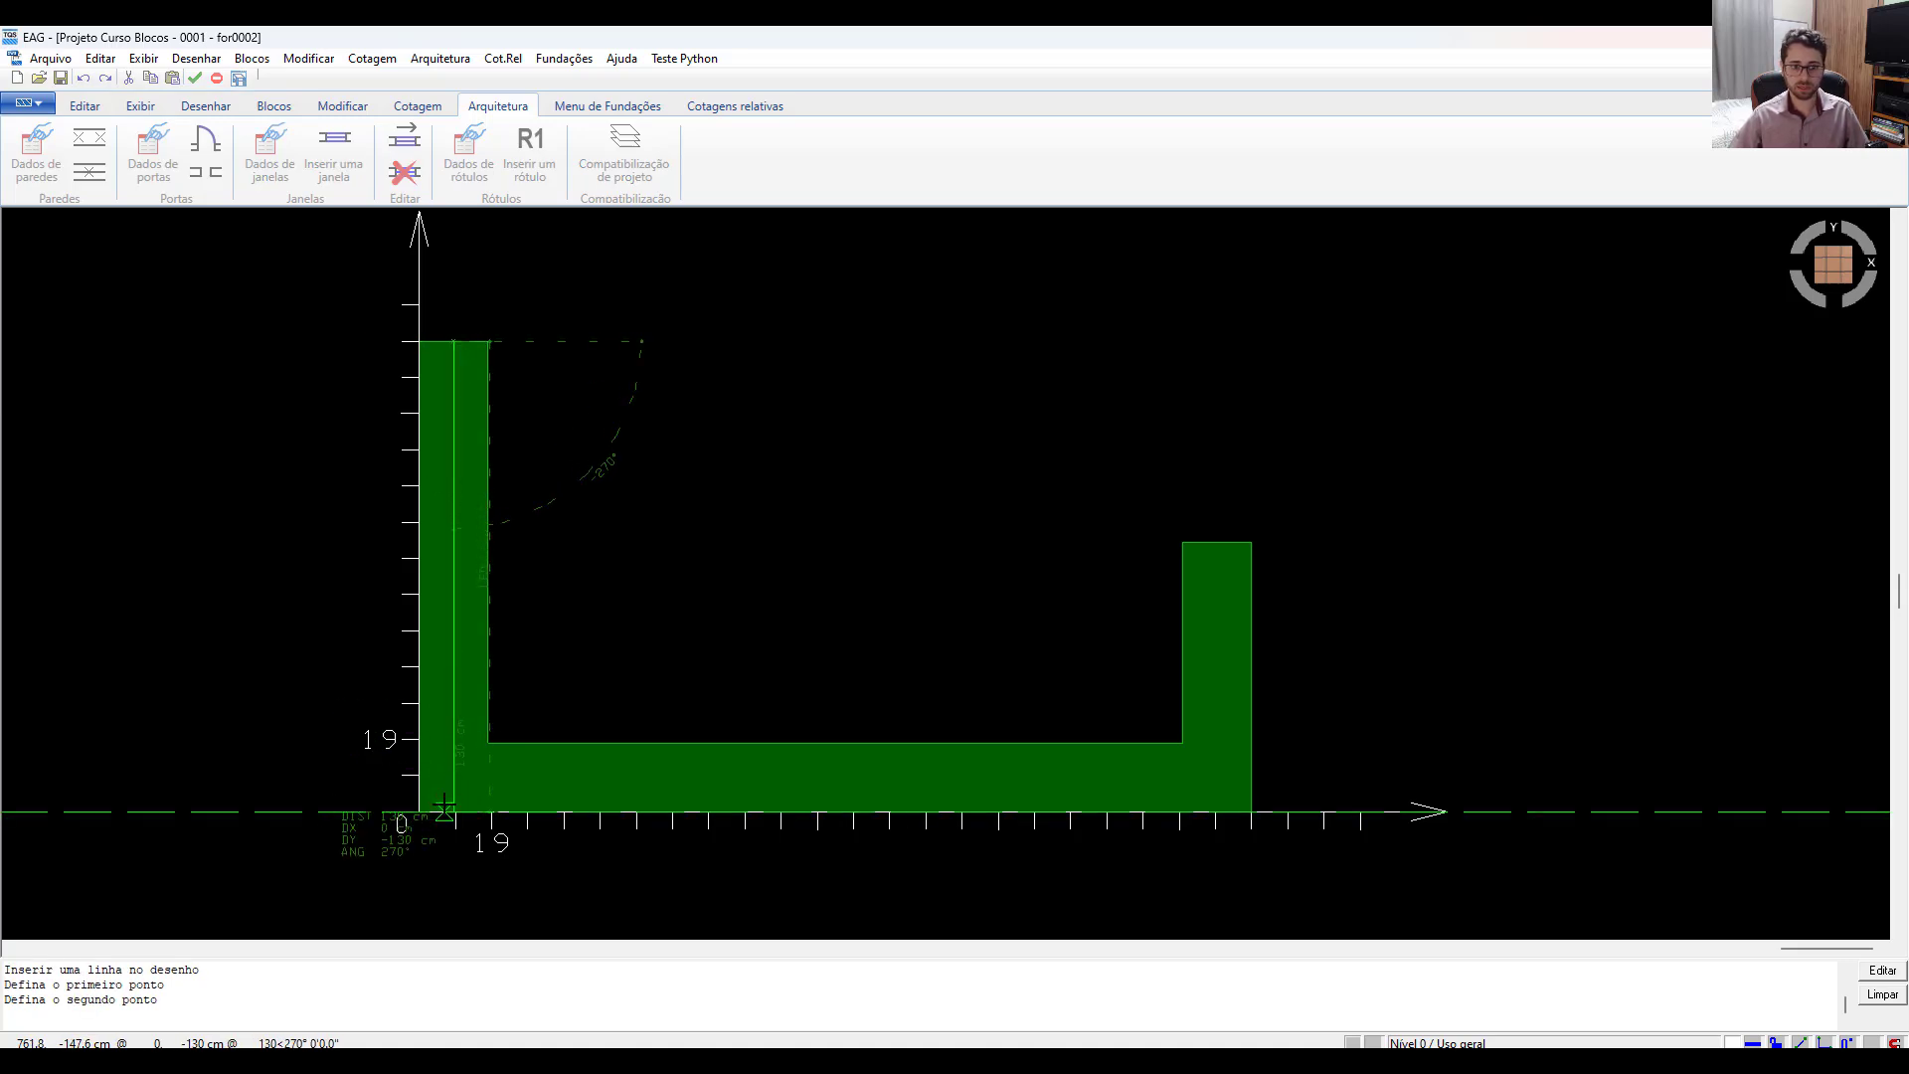
key("Escape")
Copy the vertical axis's 19 label to the tick at the taller leg's top and change the copy to 130.
left_click(382, 740)
key("c")
key("n")
left_click(419, 739)
left_click(418, 342)
double_click(389, 353)
key("BackSpace")
key("BackSpace")
type("130")
key("Return")
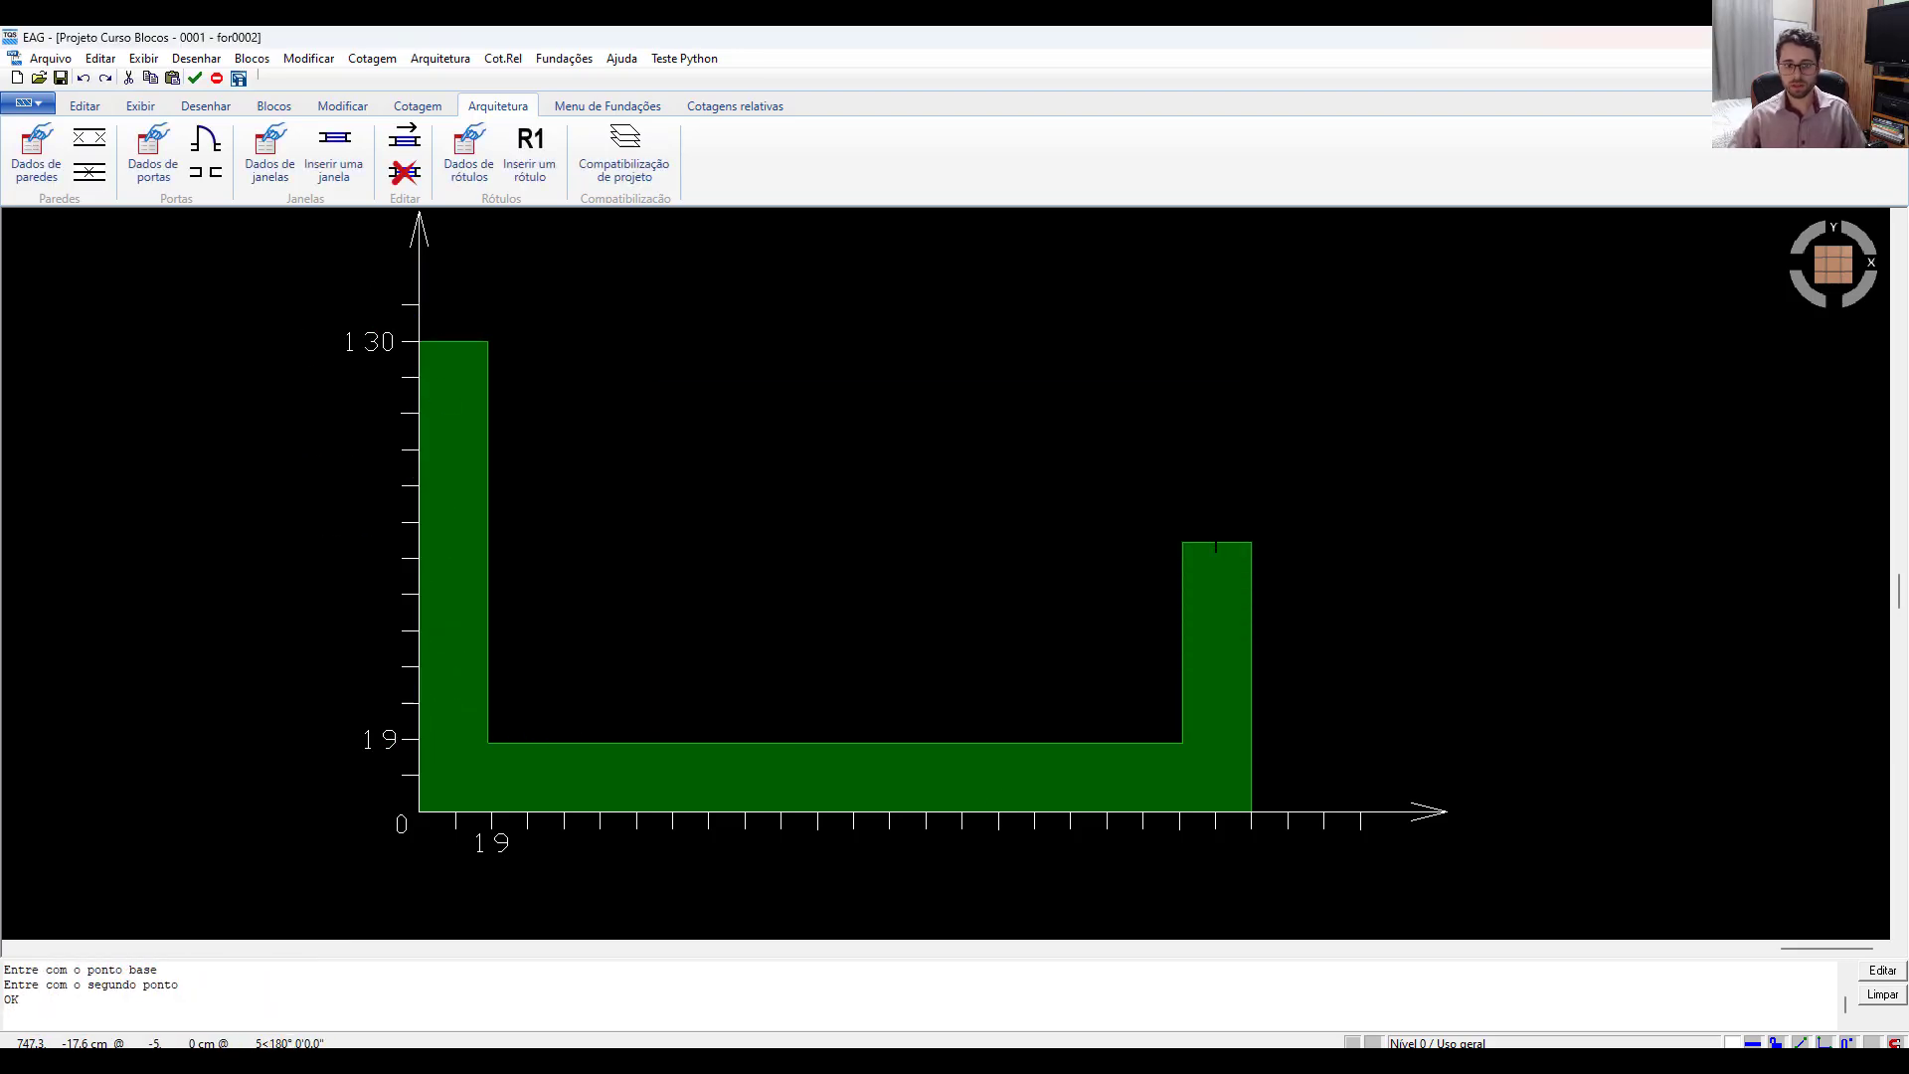
Draw a horizontal line from the top inner corner of the shorter leg to the vertical axis.
key("l")
left_click(1183, 542)
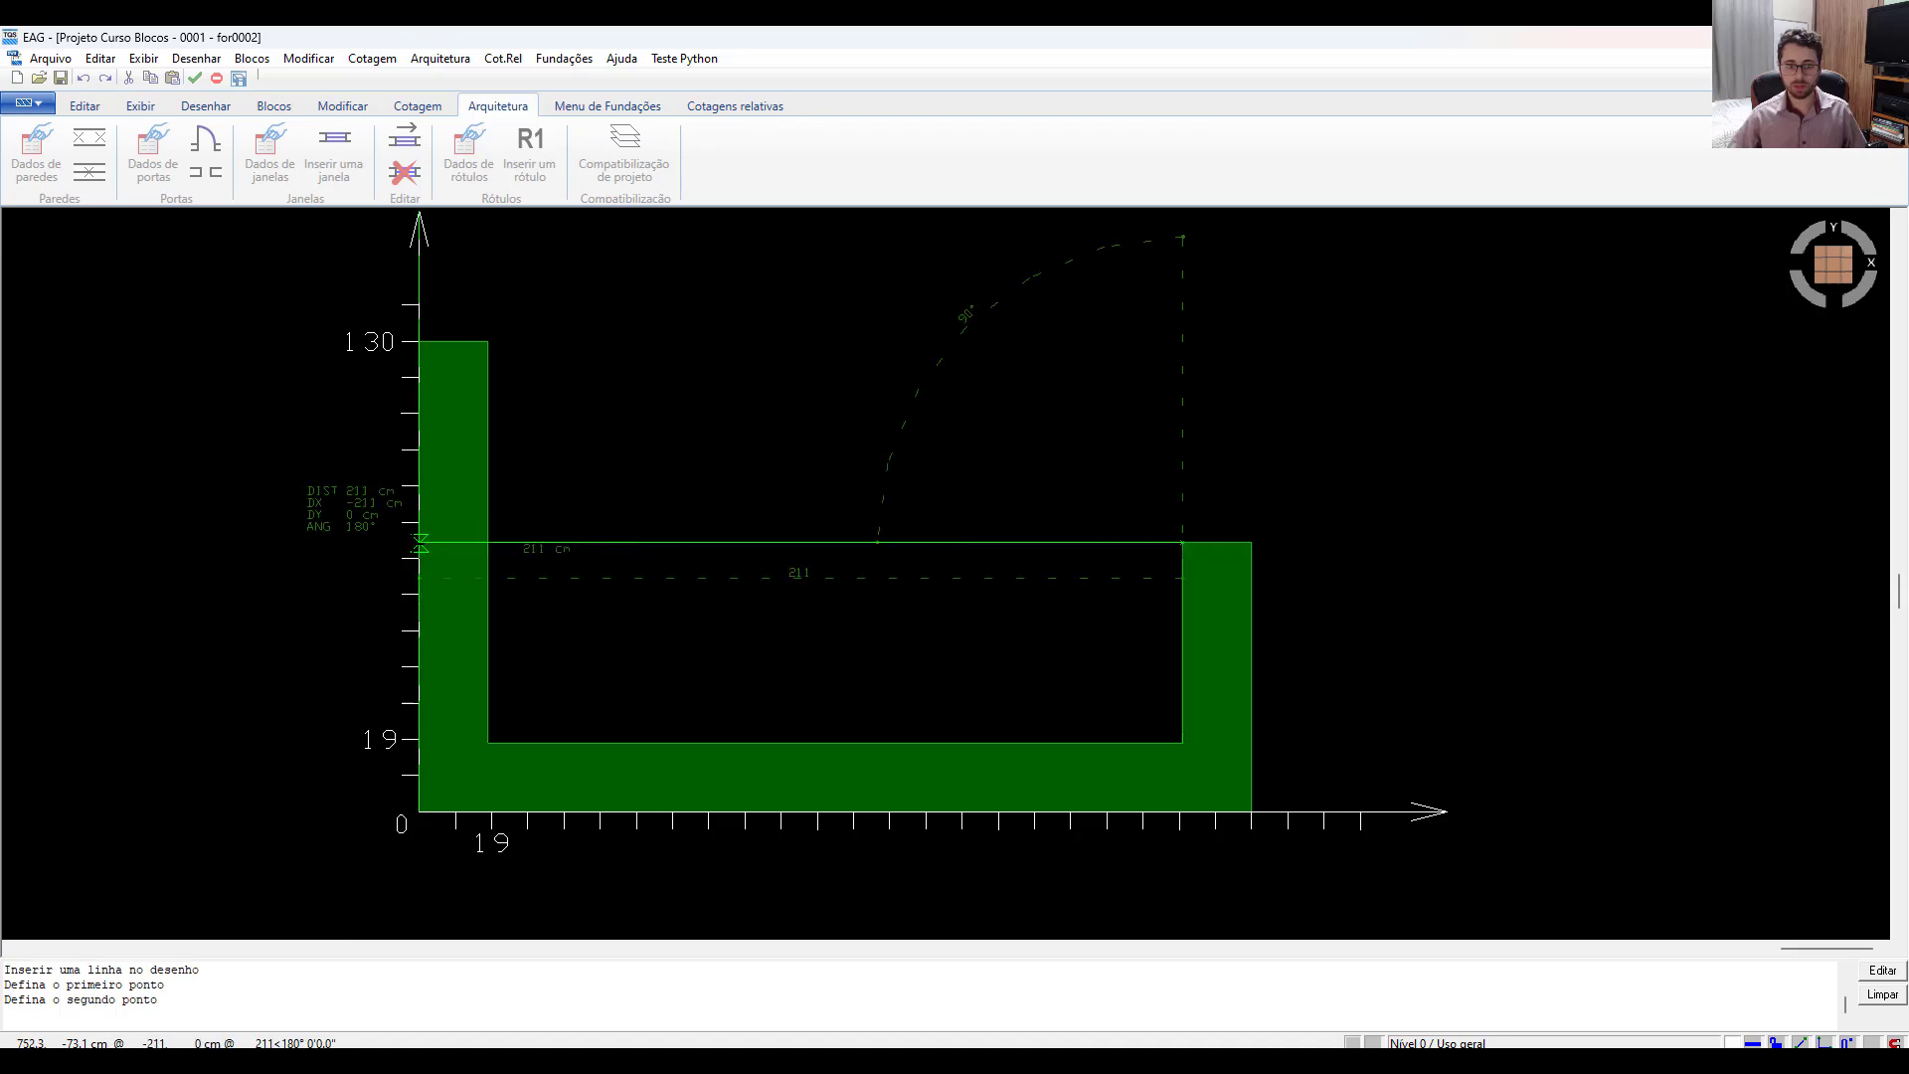
left_click(419, 542)
key("Return")
key("Return")
Put the new horizontal line on level 210 and extend its outer end by 5 cm.
key("ctrl+F6")
key("ctrl+F6")
type("210")
key("Return")
scroll(498, 542, "up", 2)
left_click(507, 545)
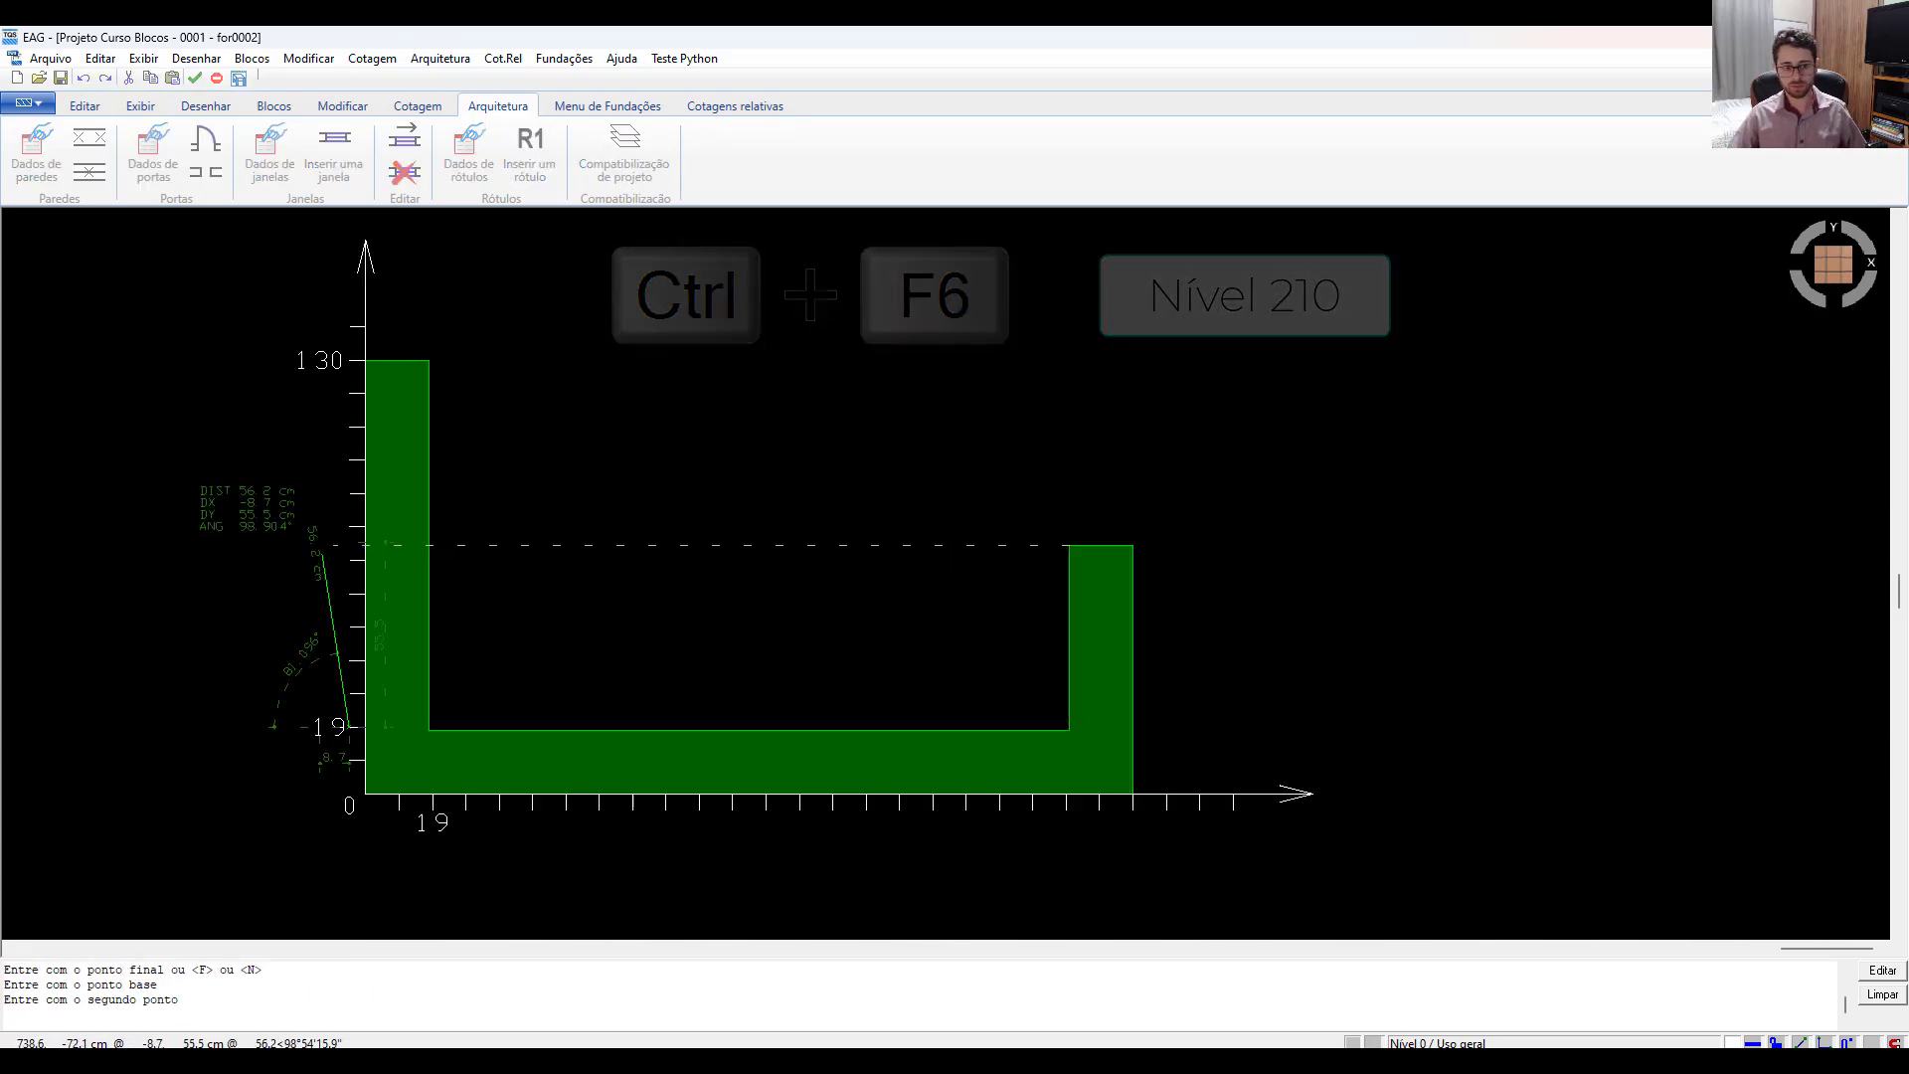
Copy the 19 label to the dashed line's outer end and set its text to the shorter leg's height, 74.5.
left_click(333, 545)
key("l")
left_click(1084, 545)
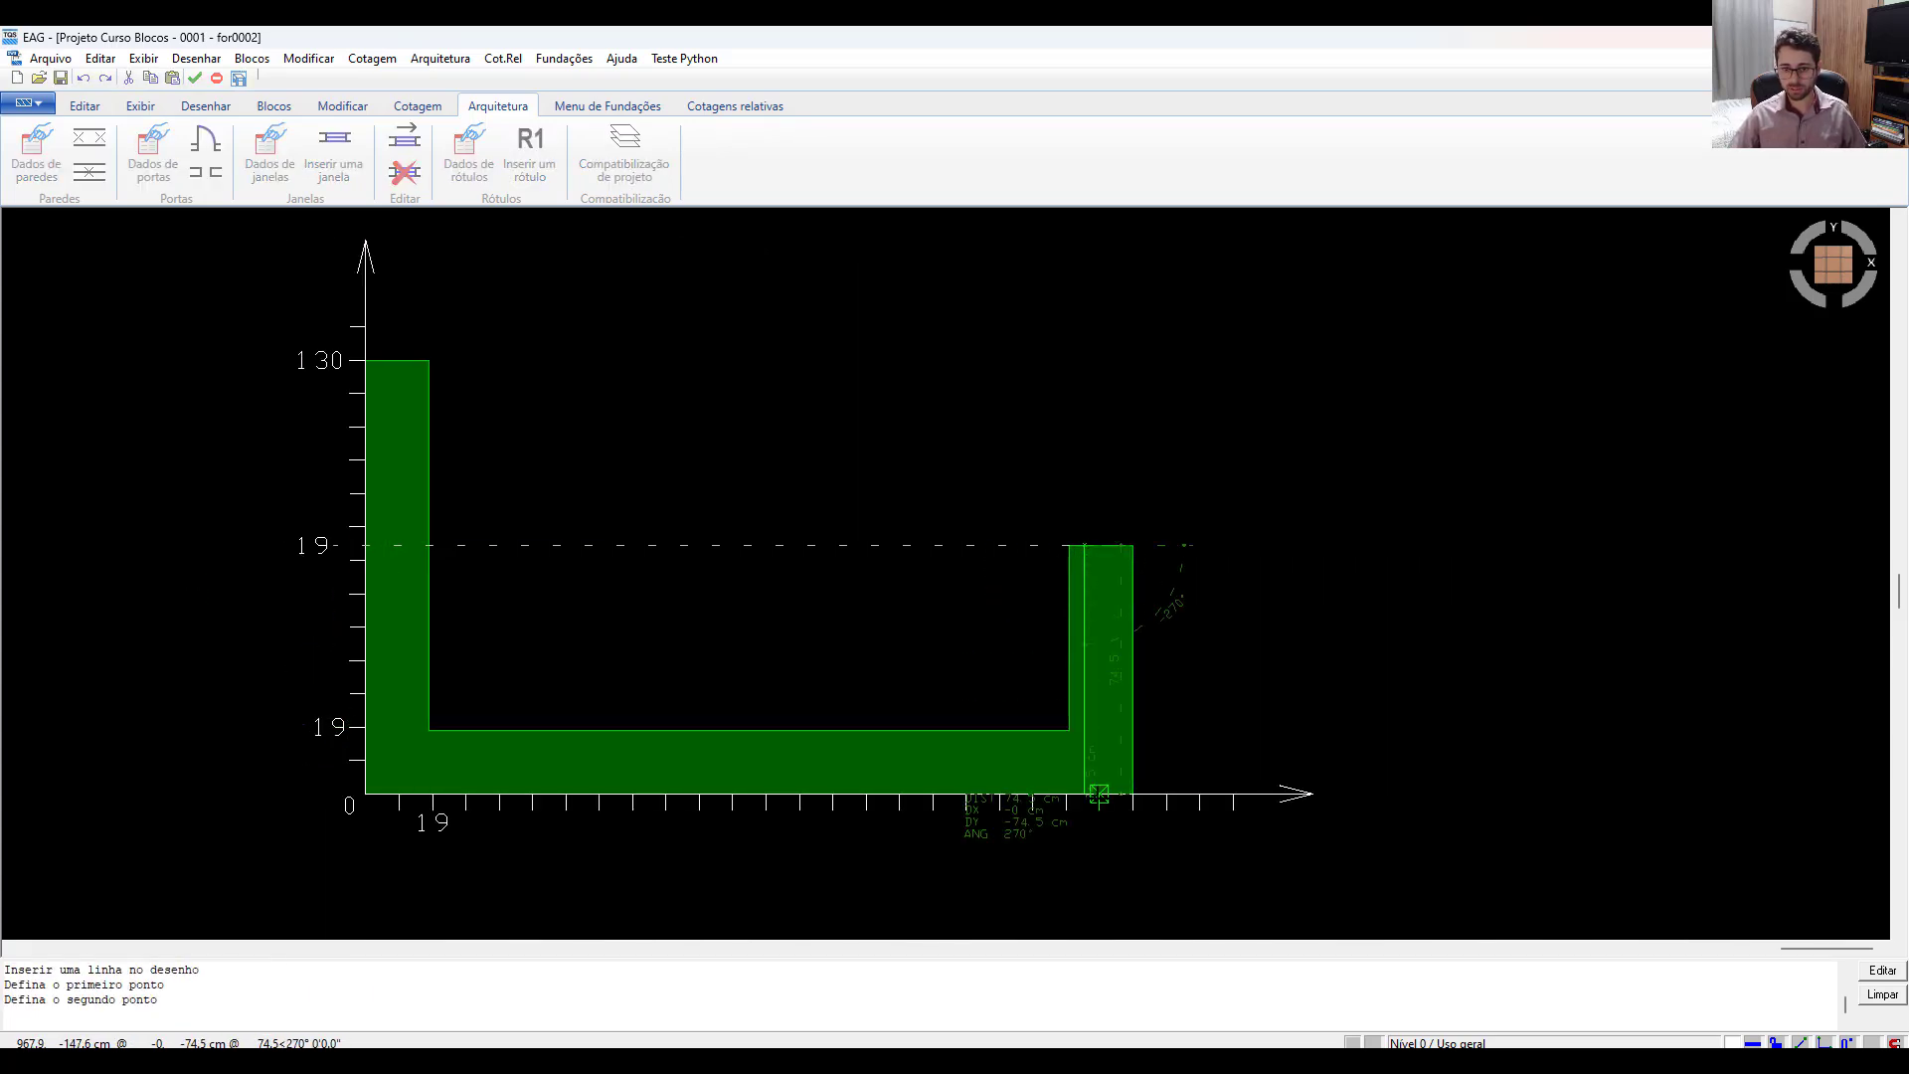
key("Escape")
double_click(319, 558)
type("7")
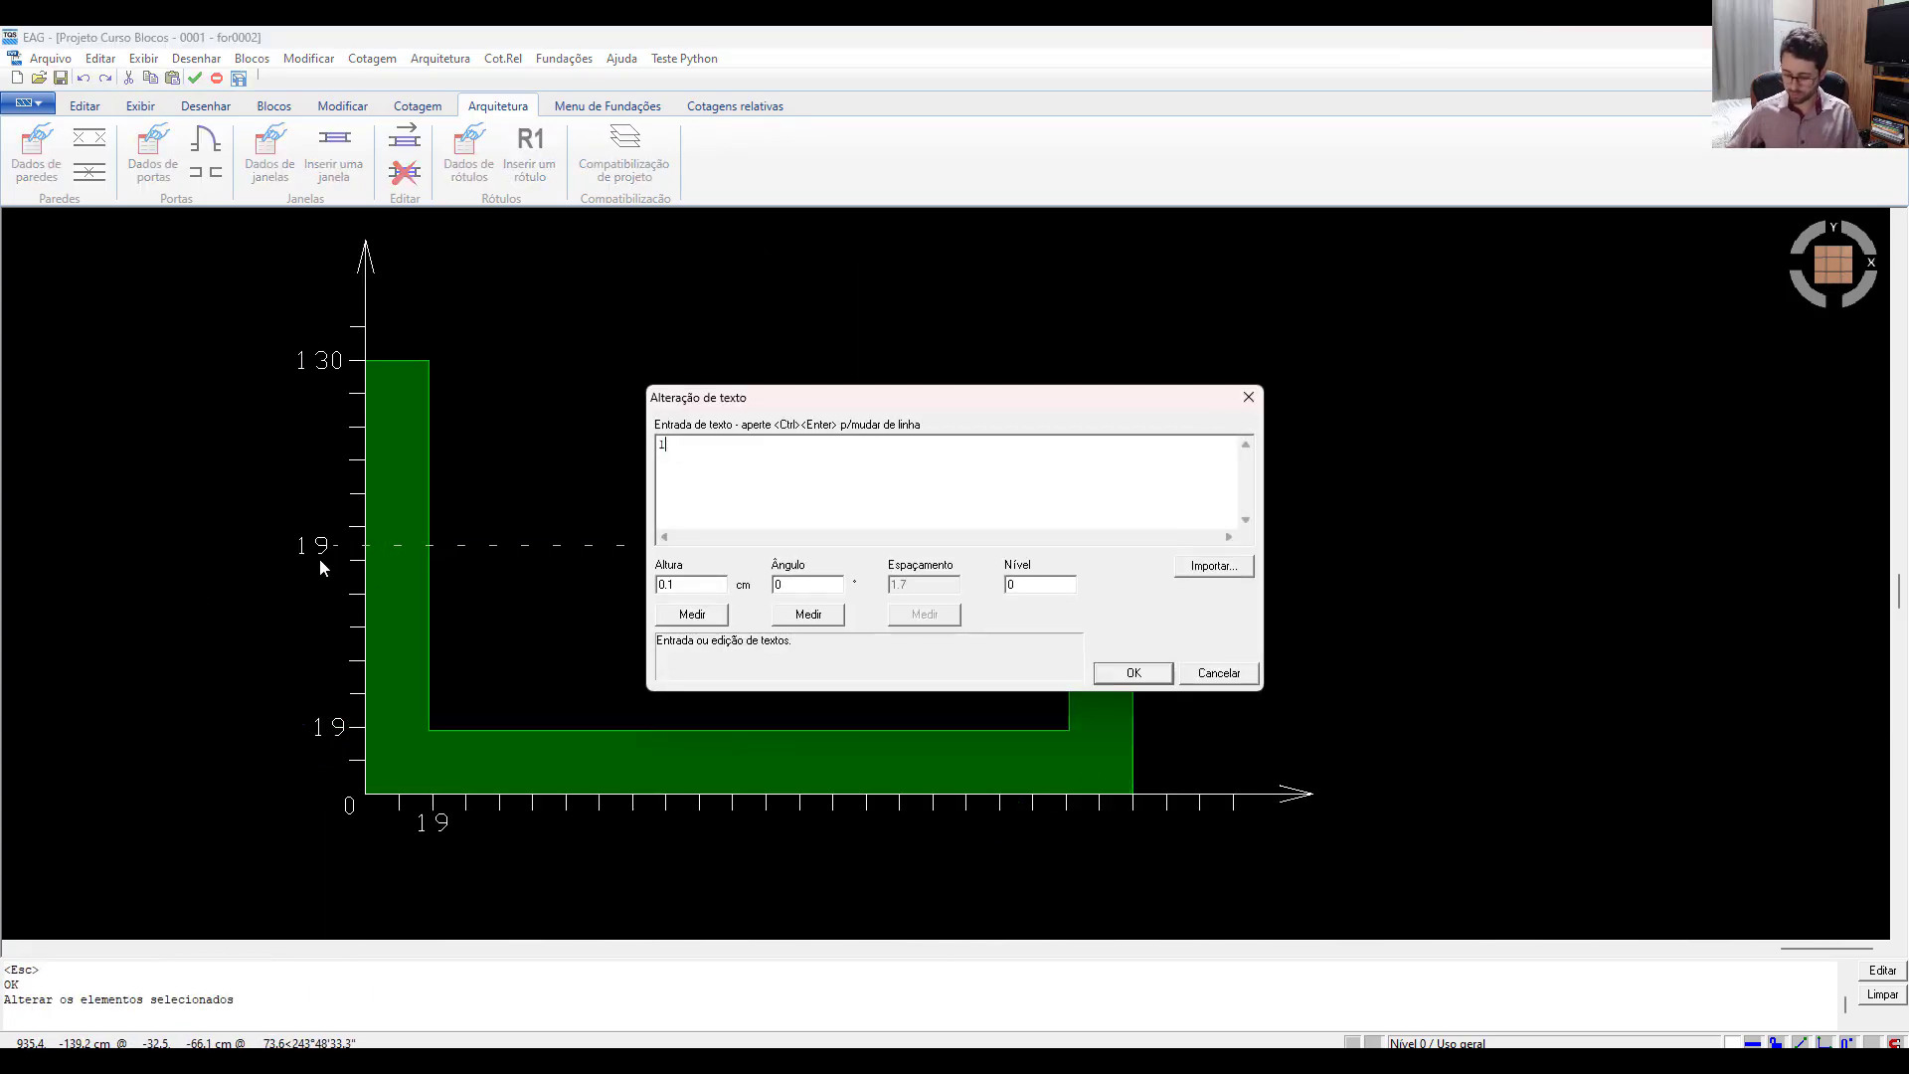
key("Return")
Move the 74.5 label 10 cm outward so it clears the end of the dashed line.
left_click(321, 555)
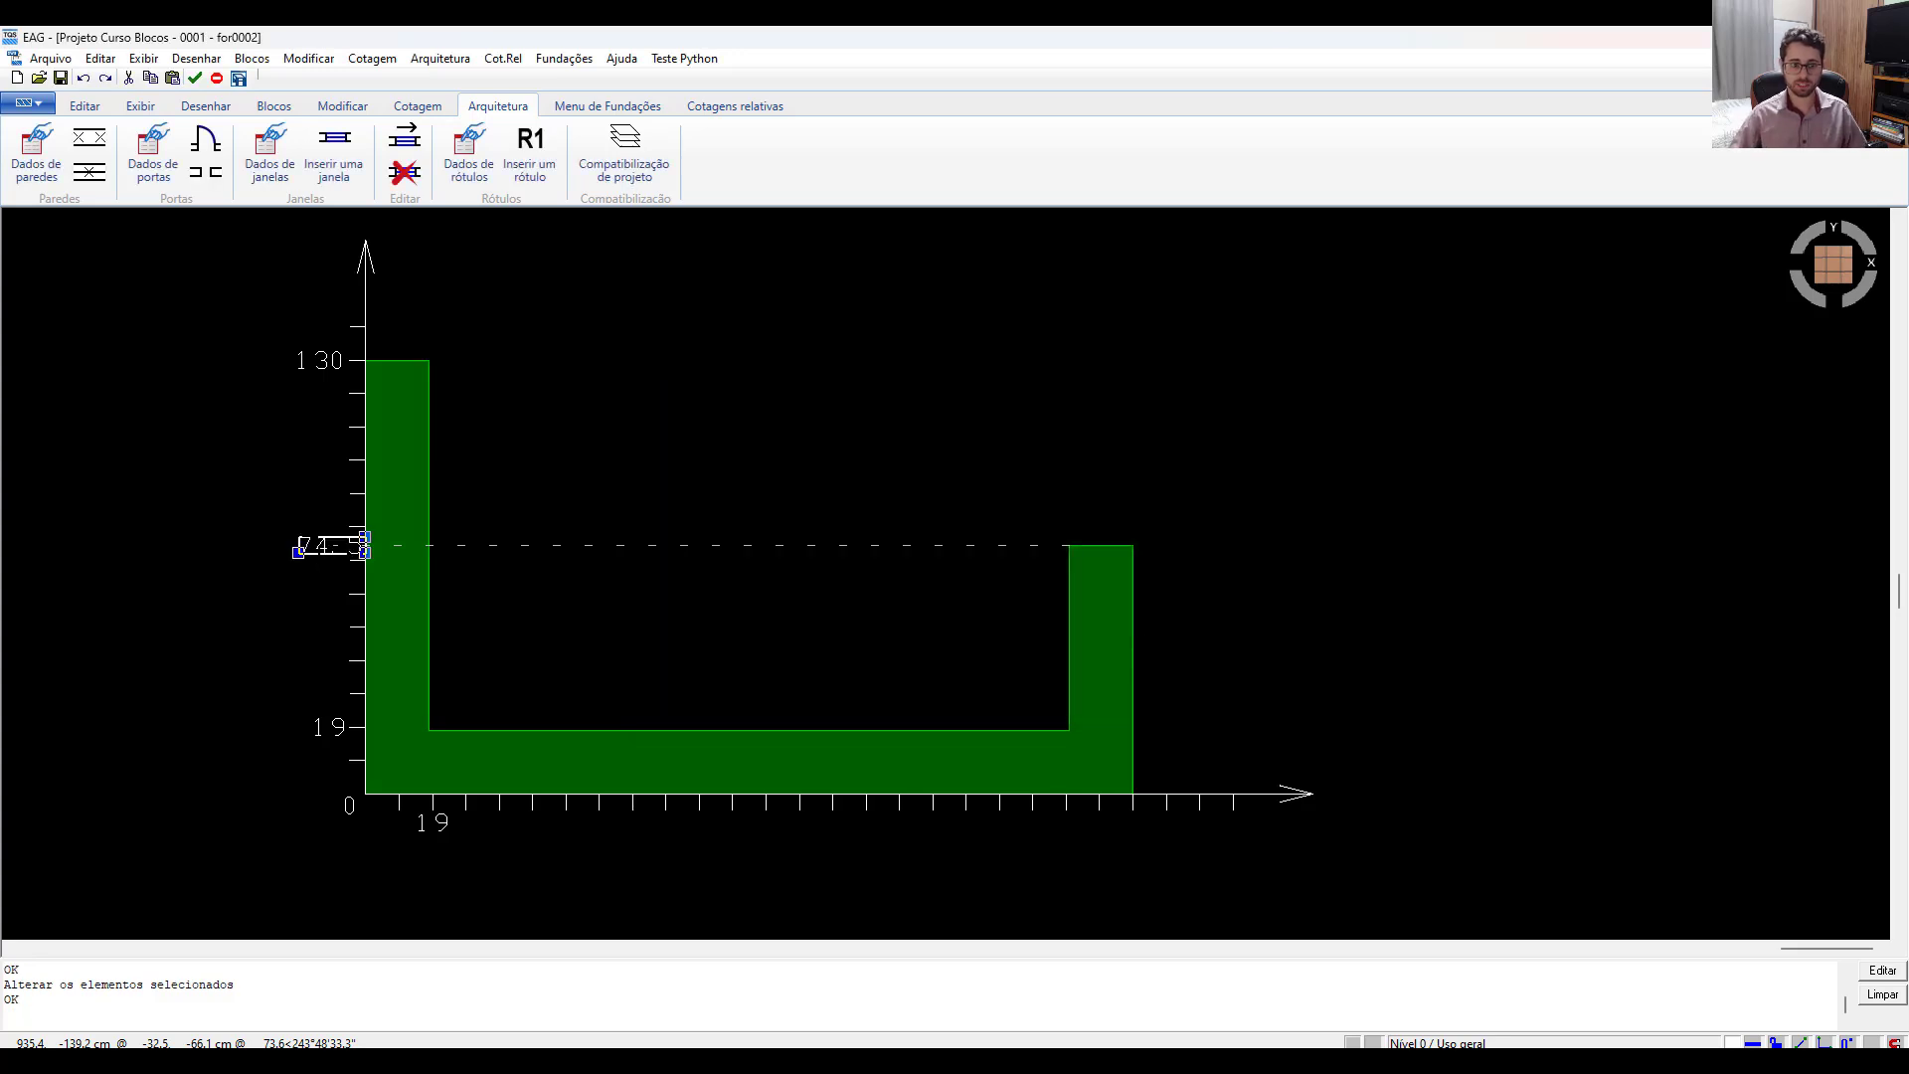
key("m")
scroll(325, 550, "up", 5)
left_click(428, 547)
left_click(340, 545)
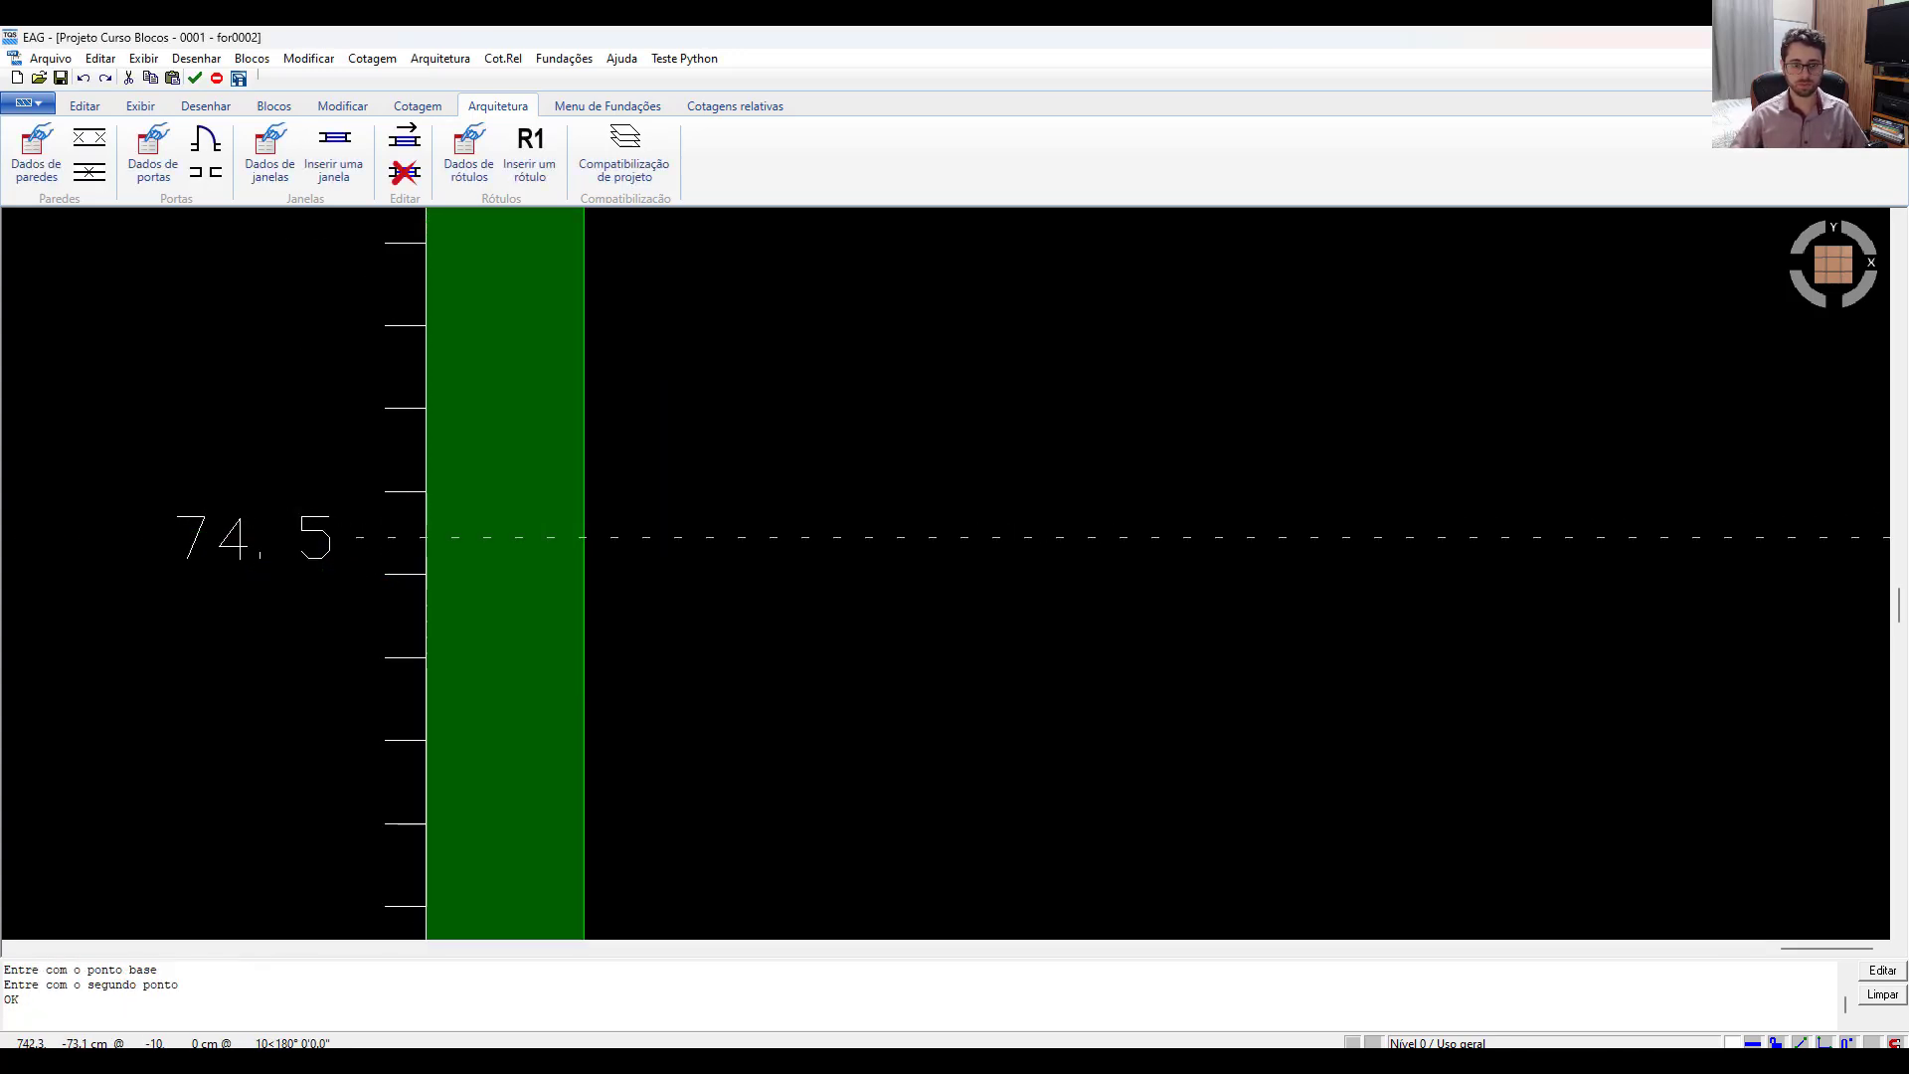
Draw a vertical line from the shorter leg's lower inner corner past the horizontal axis and raise its lower end 30.5 cm.
scroll(348, 545, "down", 3)
key("l")
left_click(954, 686)
left_click(955, 851)
key("Escape")
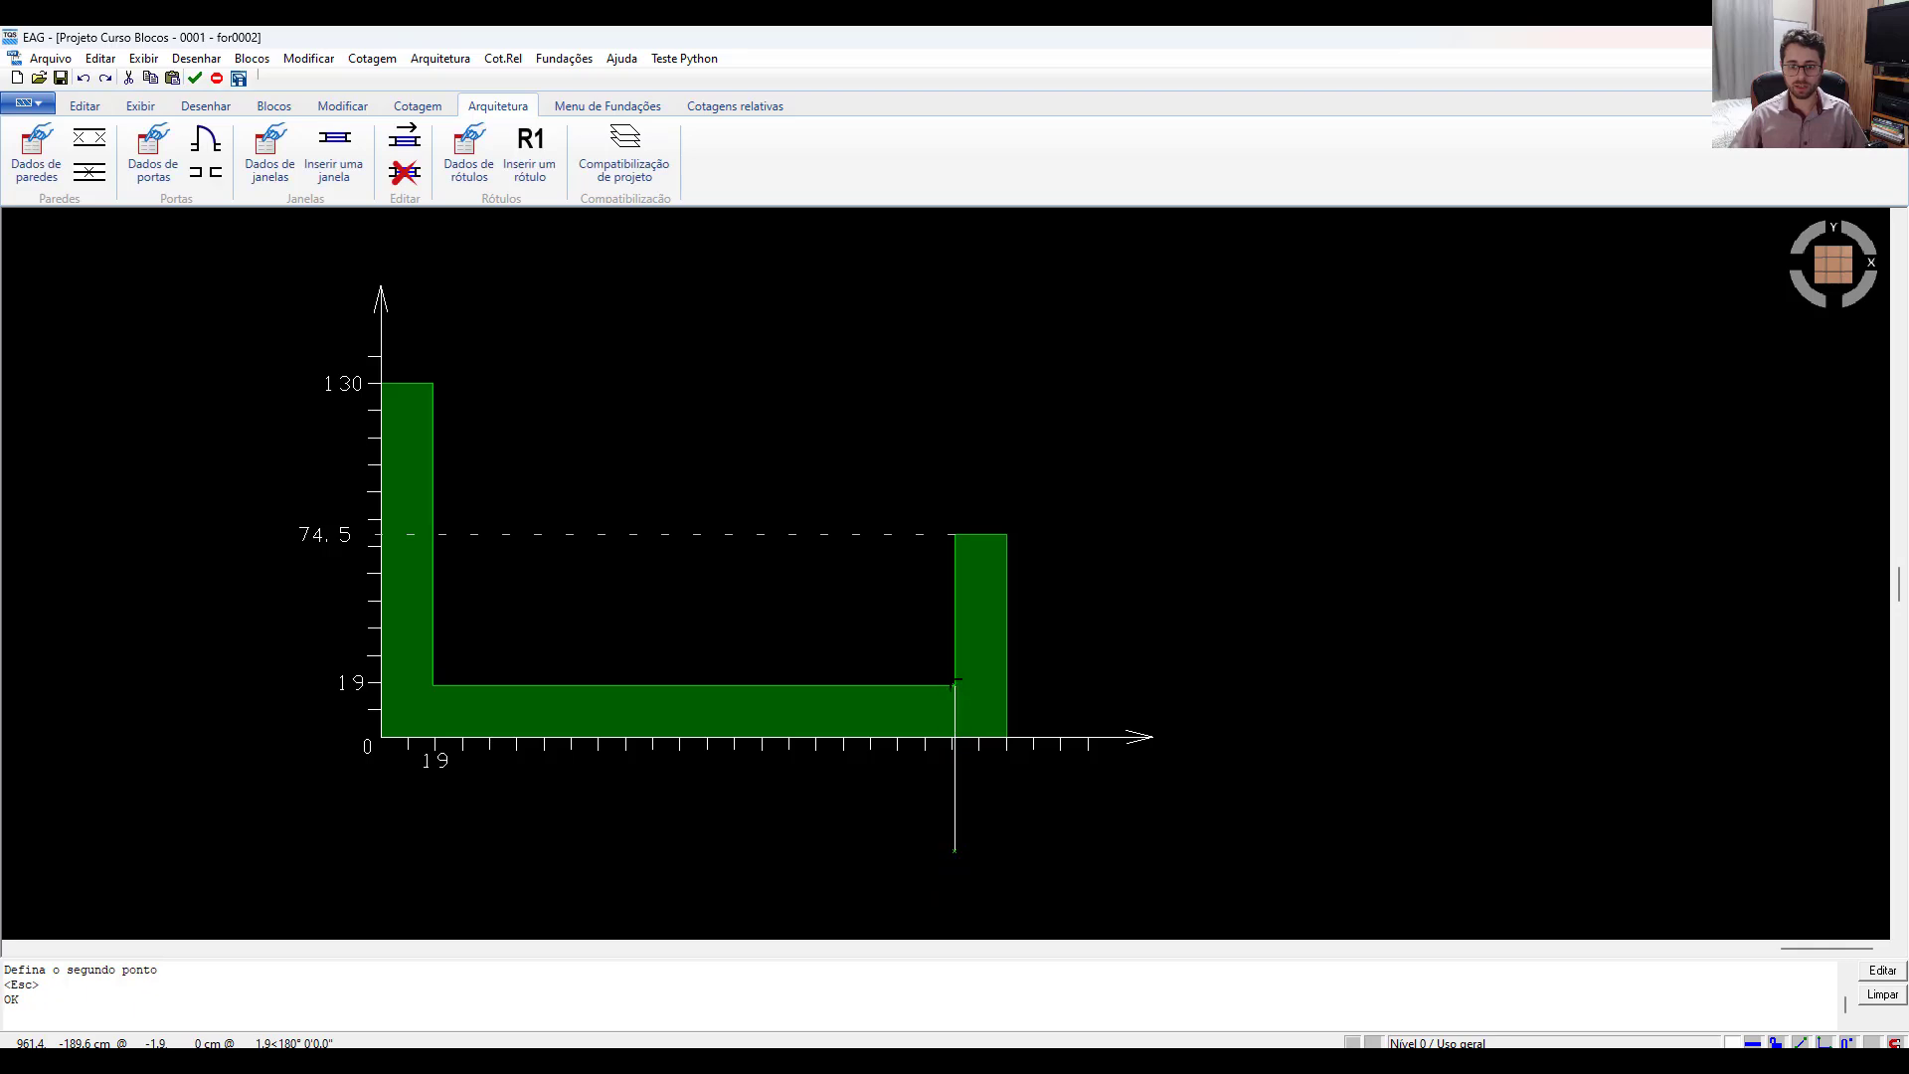
left_click(954, 777)
left_click(954, 851)
scroll(952, 773, "up", 4)
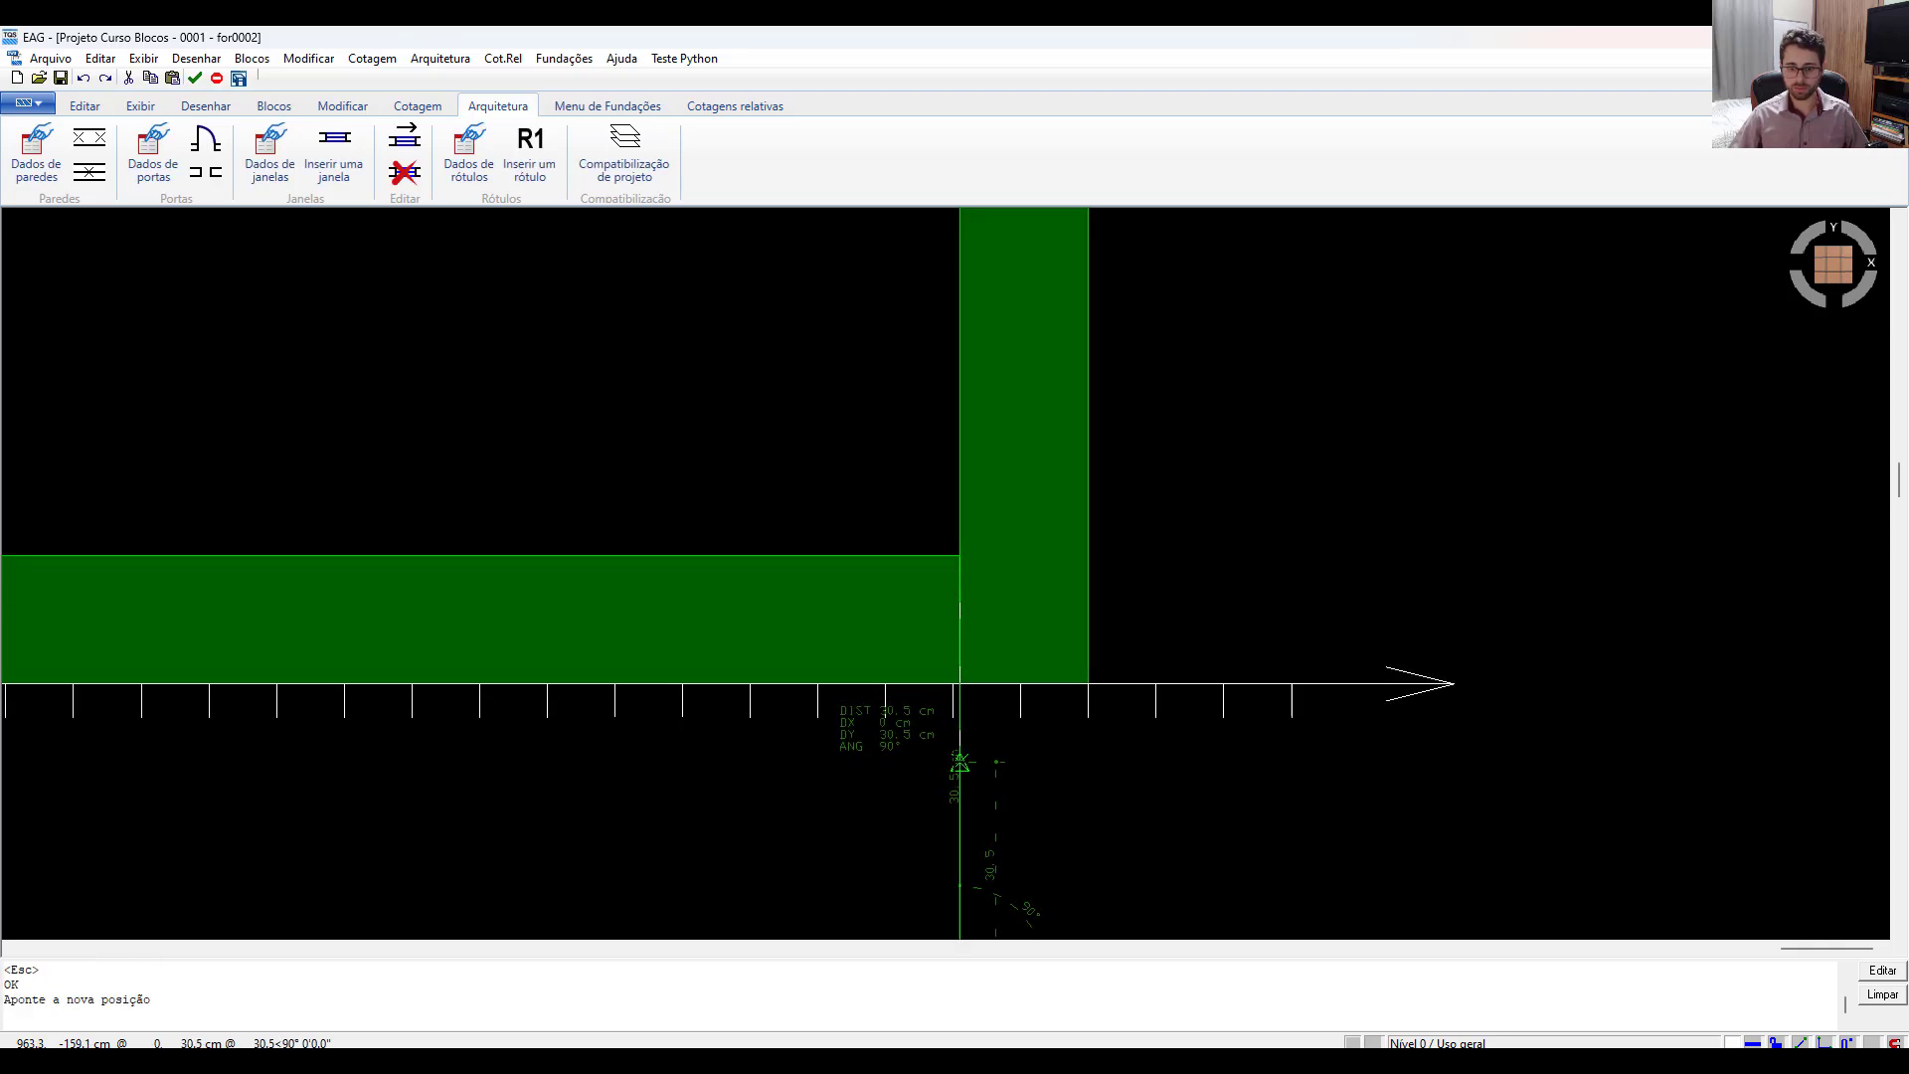
left_click(960, 759)
Copy the horizontal axis's 19 label to the vertical line's lower end and set its text to the measured distance, 211.
scroll(962, 686, "down", 2)
left_click(140, 720)
key("c")
key("b")
left_click(134, 704)
left_click(961, 731)
key("l")
left_click(962, 584)
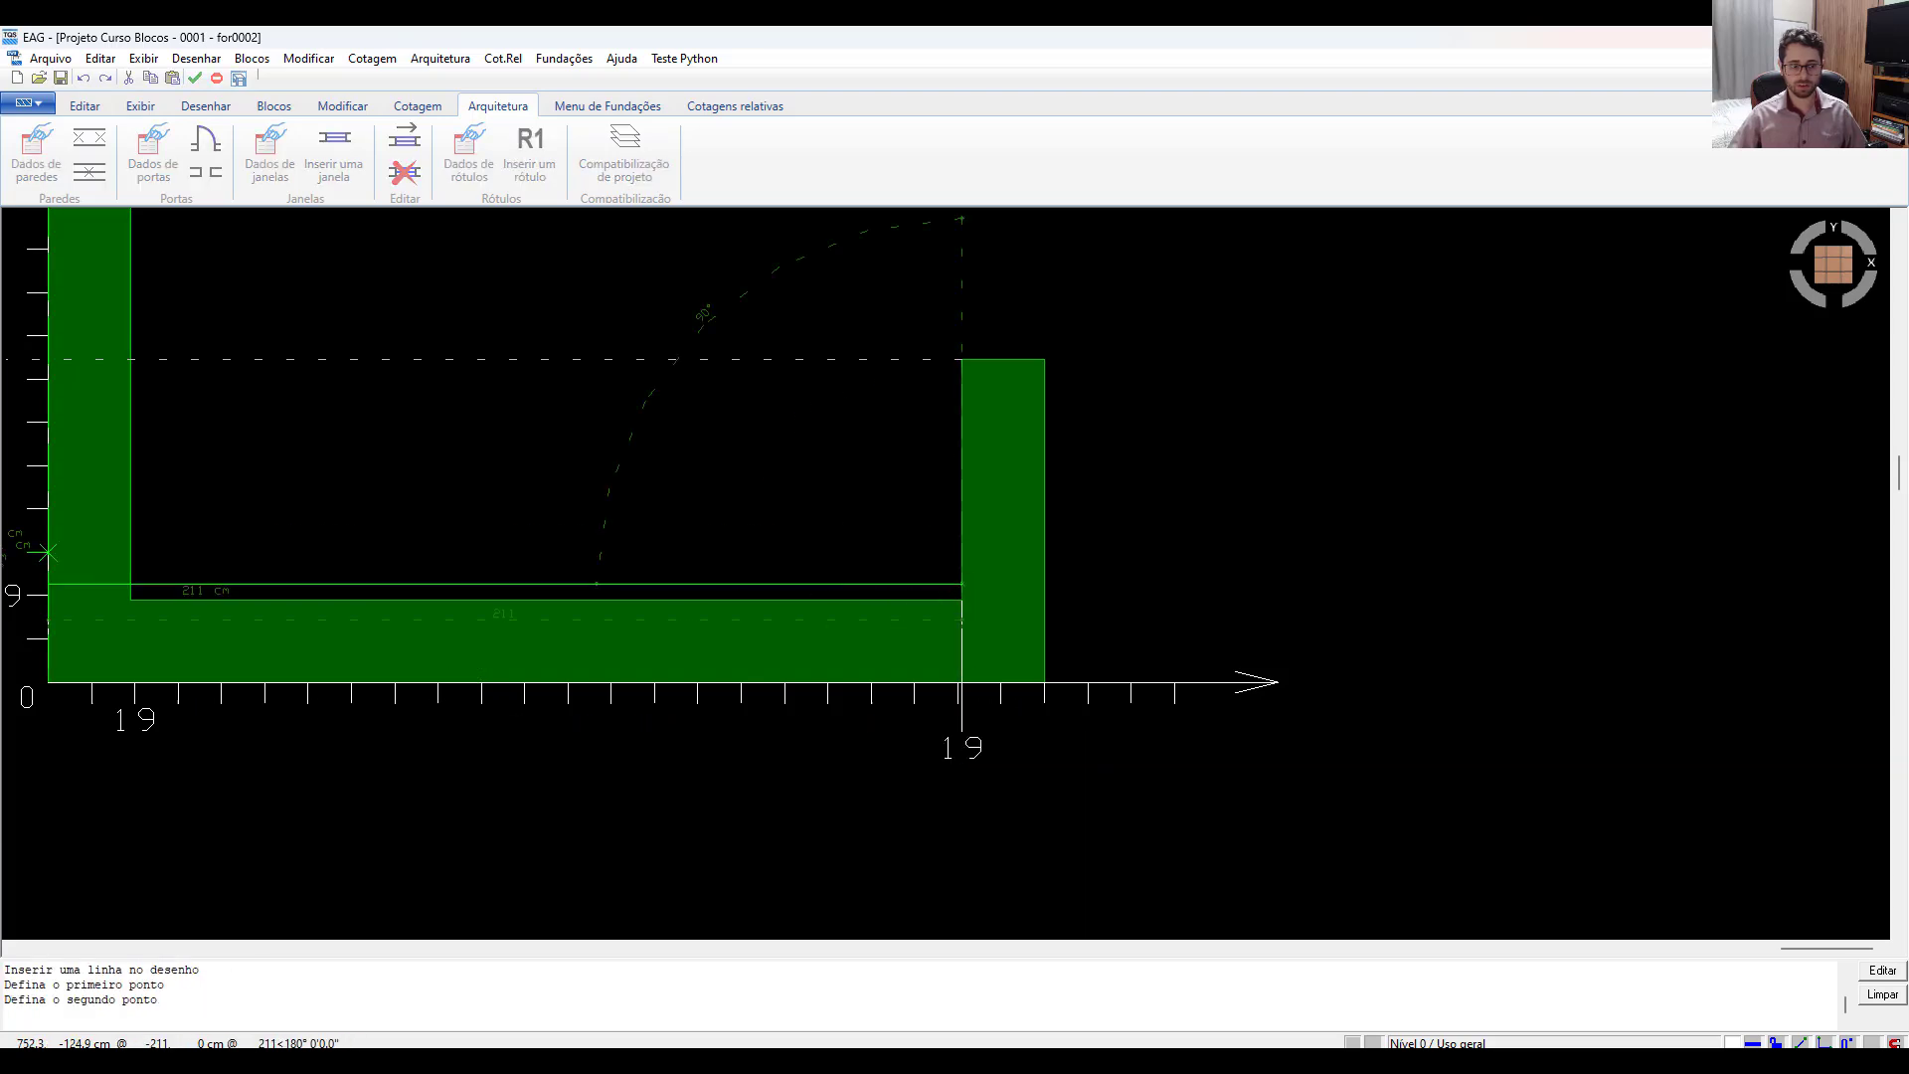
key("Escape")
double_click(960, 755)
key("Return")
Shift the 211 label slightly toward the origin to centre it under the vertical line.
left_click(960, 755)
key("m")
scroll(963, 752, "up", 5)
left_click(1004, 716)
left_click(983, 714)
scroll(982, 714, "down", 3)
Copy the 211 label to the tick at the shorter leg's outer edge and change the copy to 230.
left_click(972, 714)
key("c")
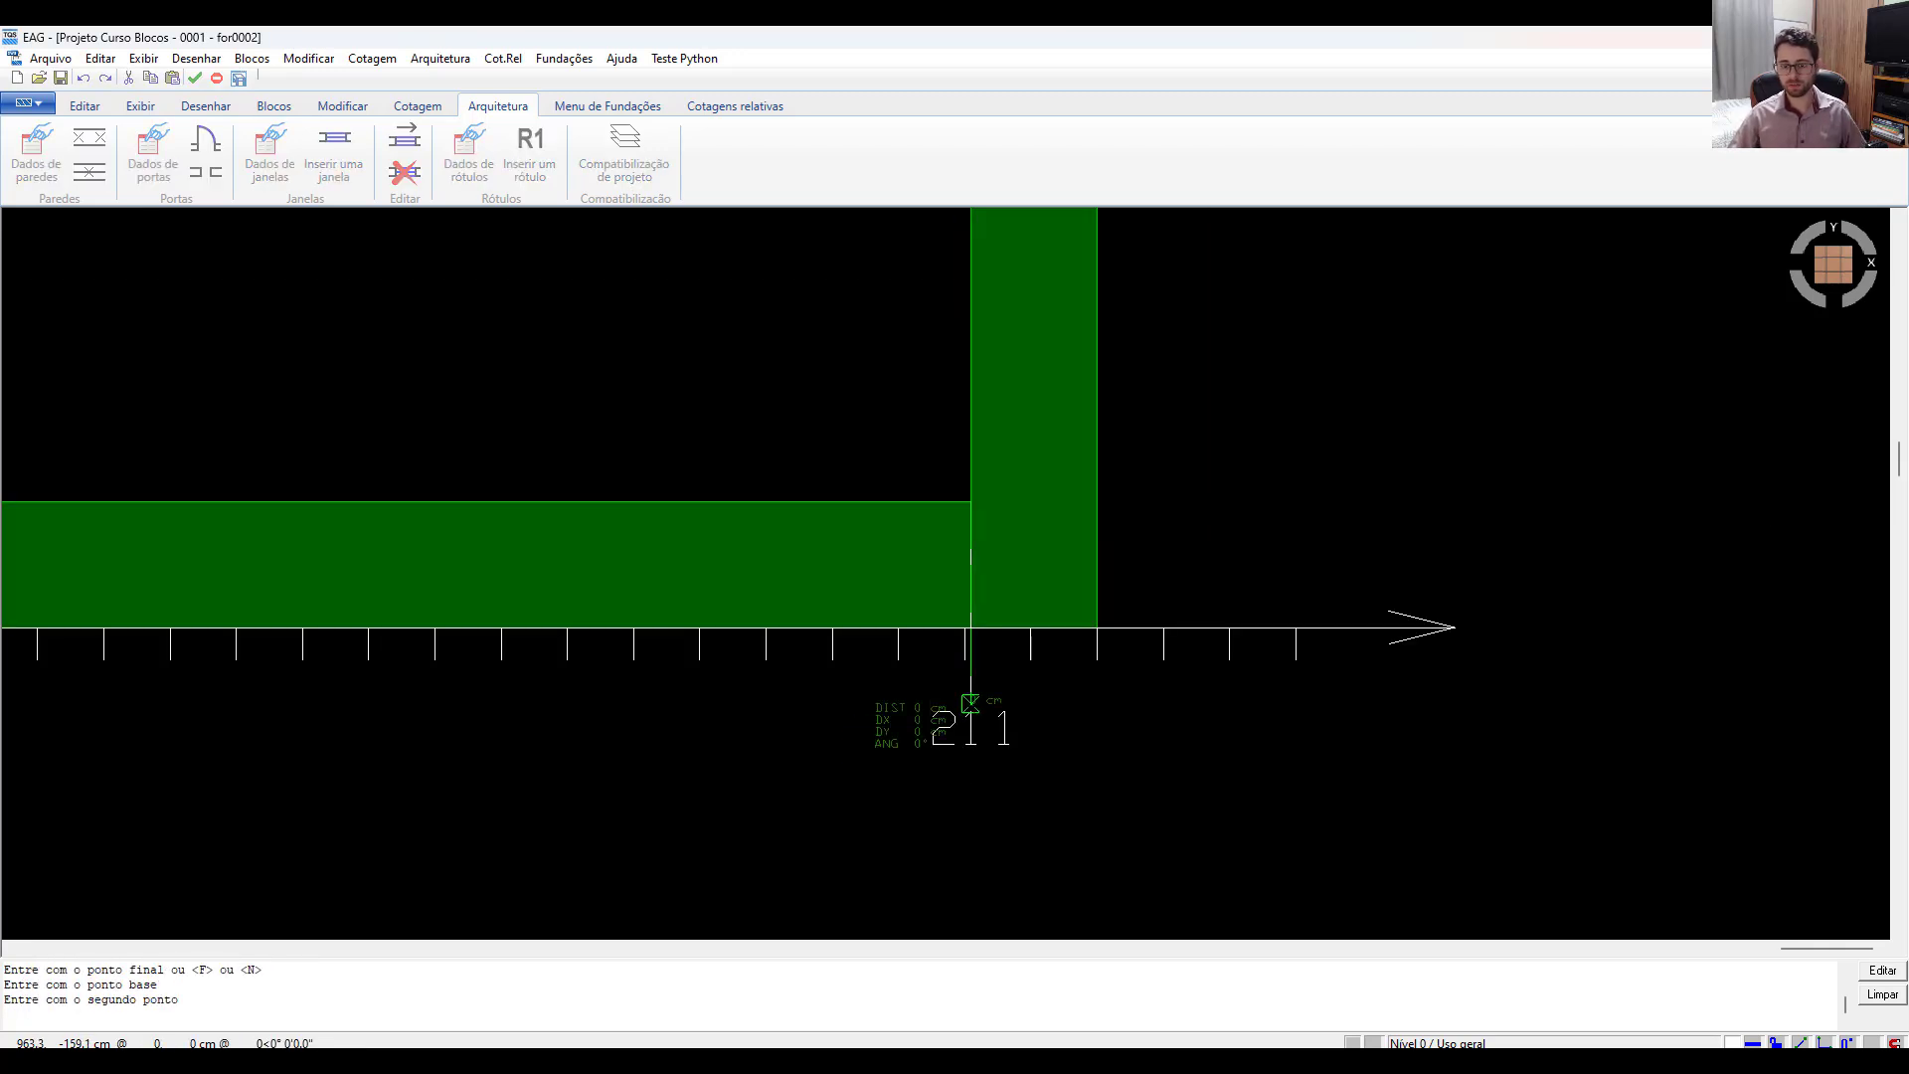
left_click(970, 704)
left_click(1097, 659)
scroll(1118, 656, "down", 3)
key("l")
left_click(1109, 553)
key("Escape")
double_click(1110, 673)
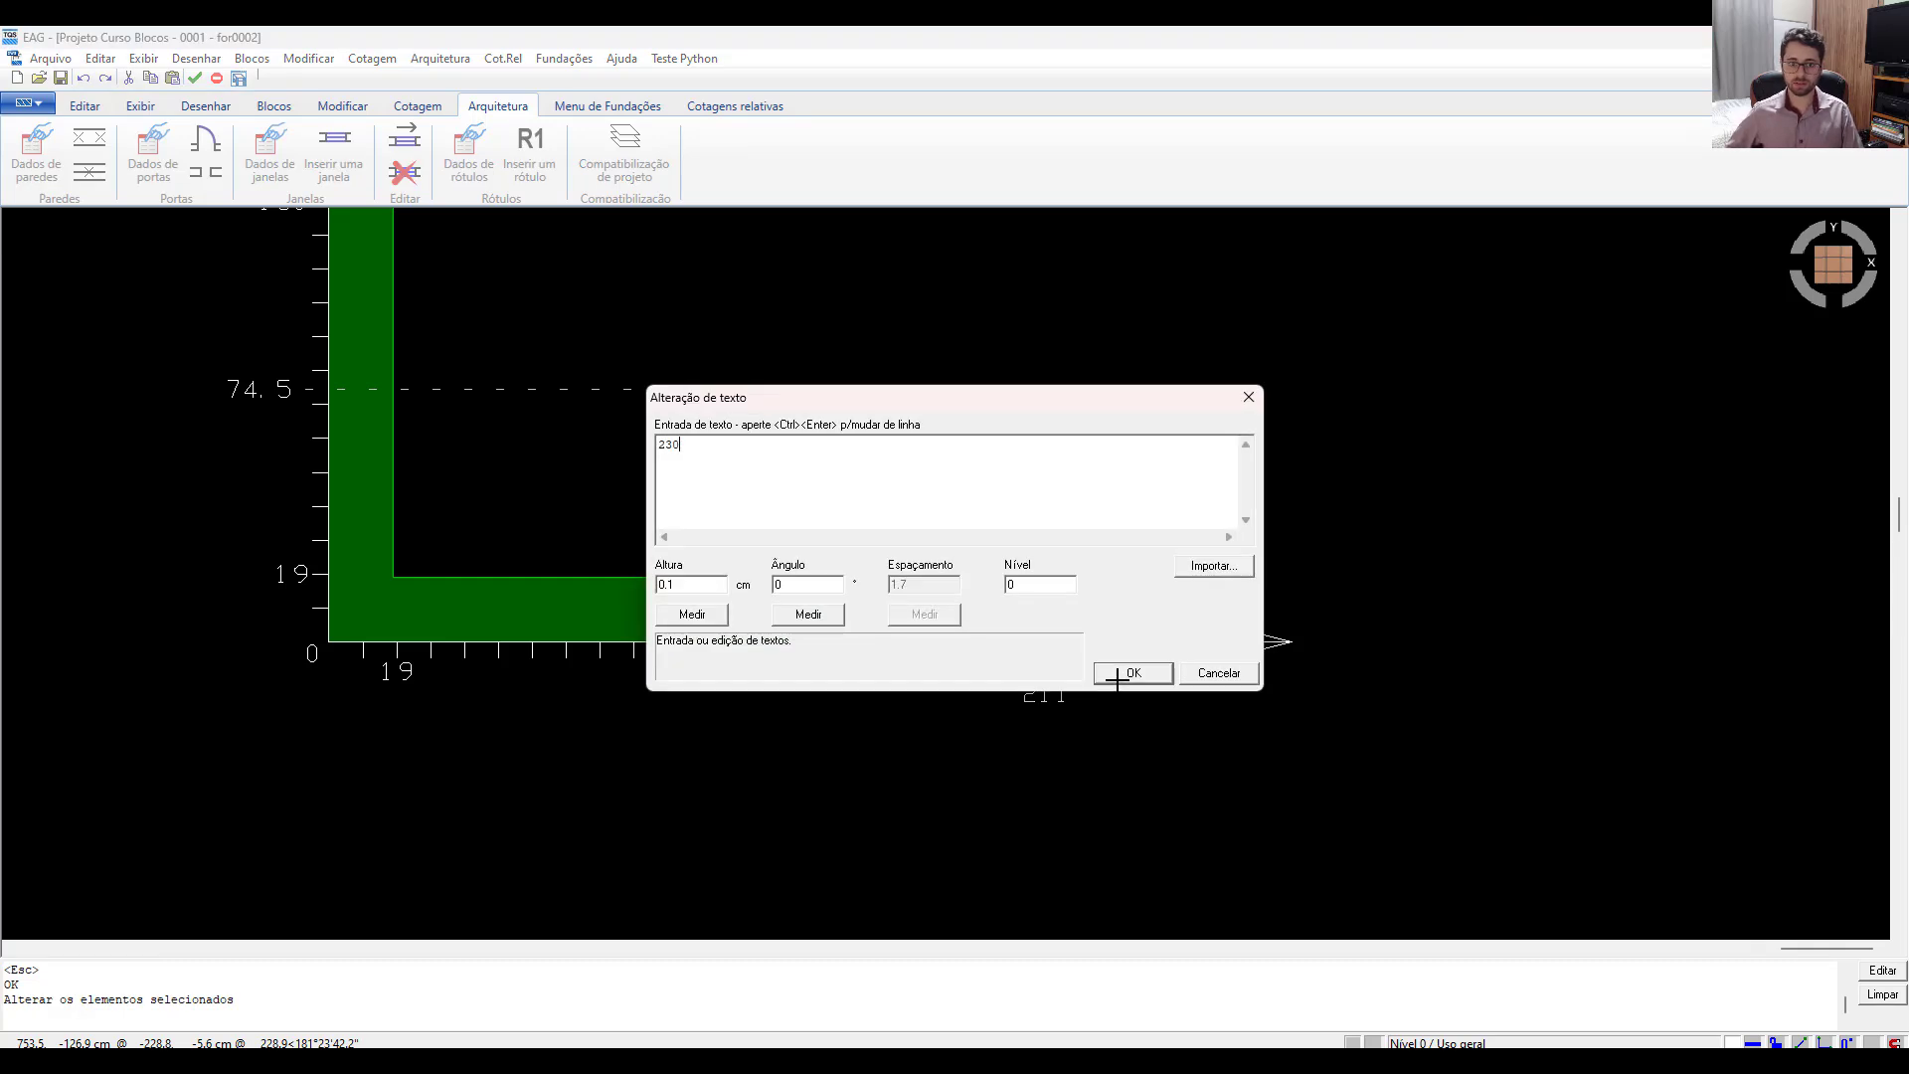
left_click(1118, 677)
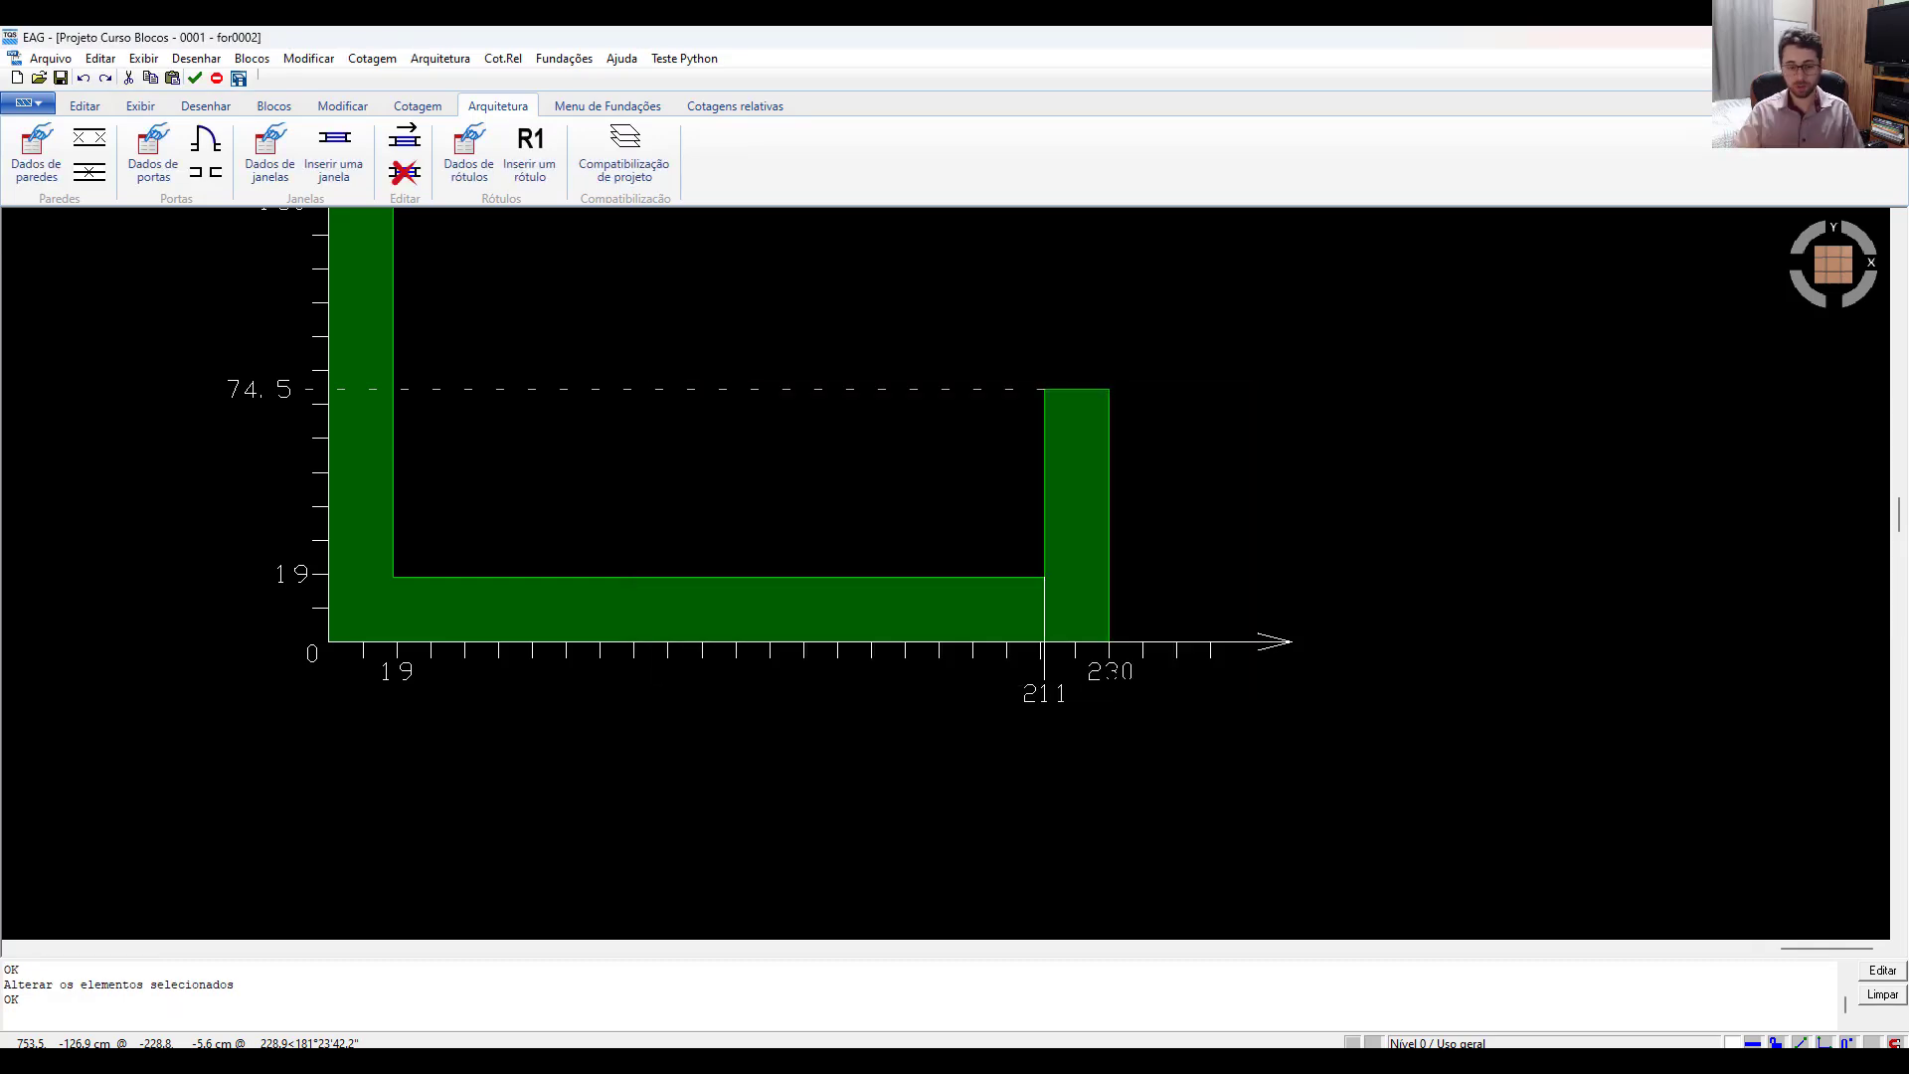
Change the vertical reference line above the 211 label to level 210.
scroll(826, 716, "down", 4)
scroll(855, 696, "up", 2)
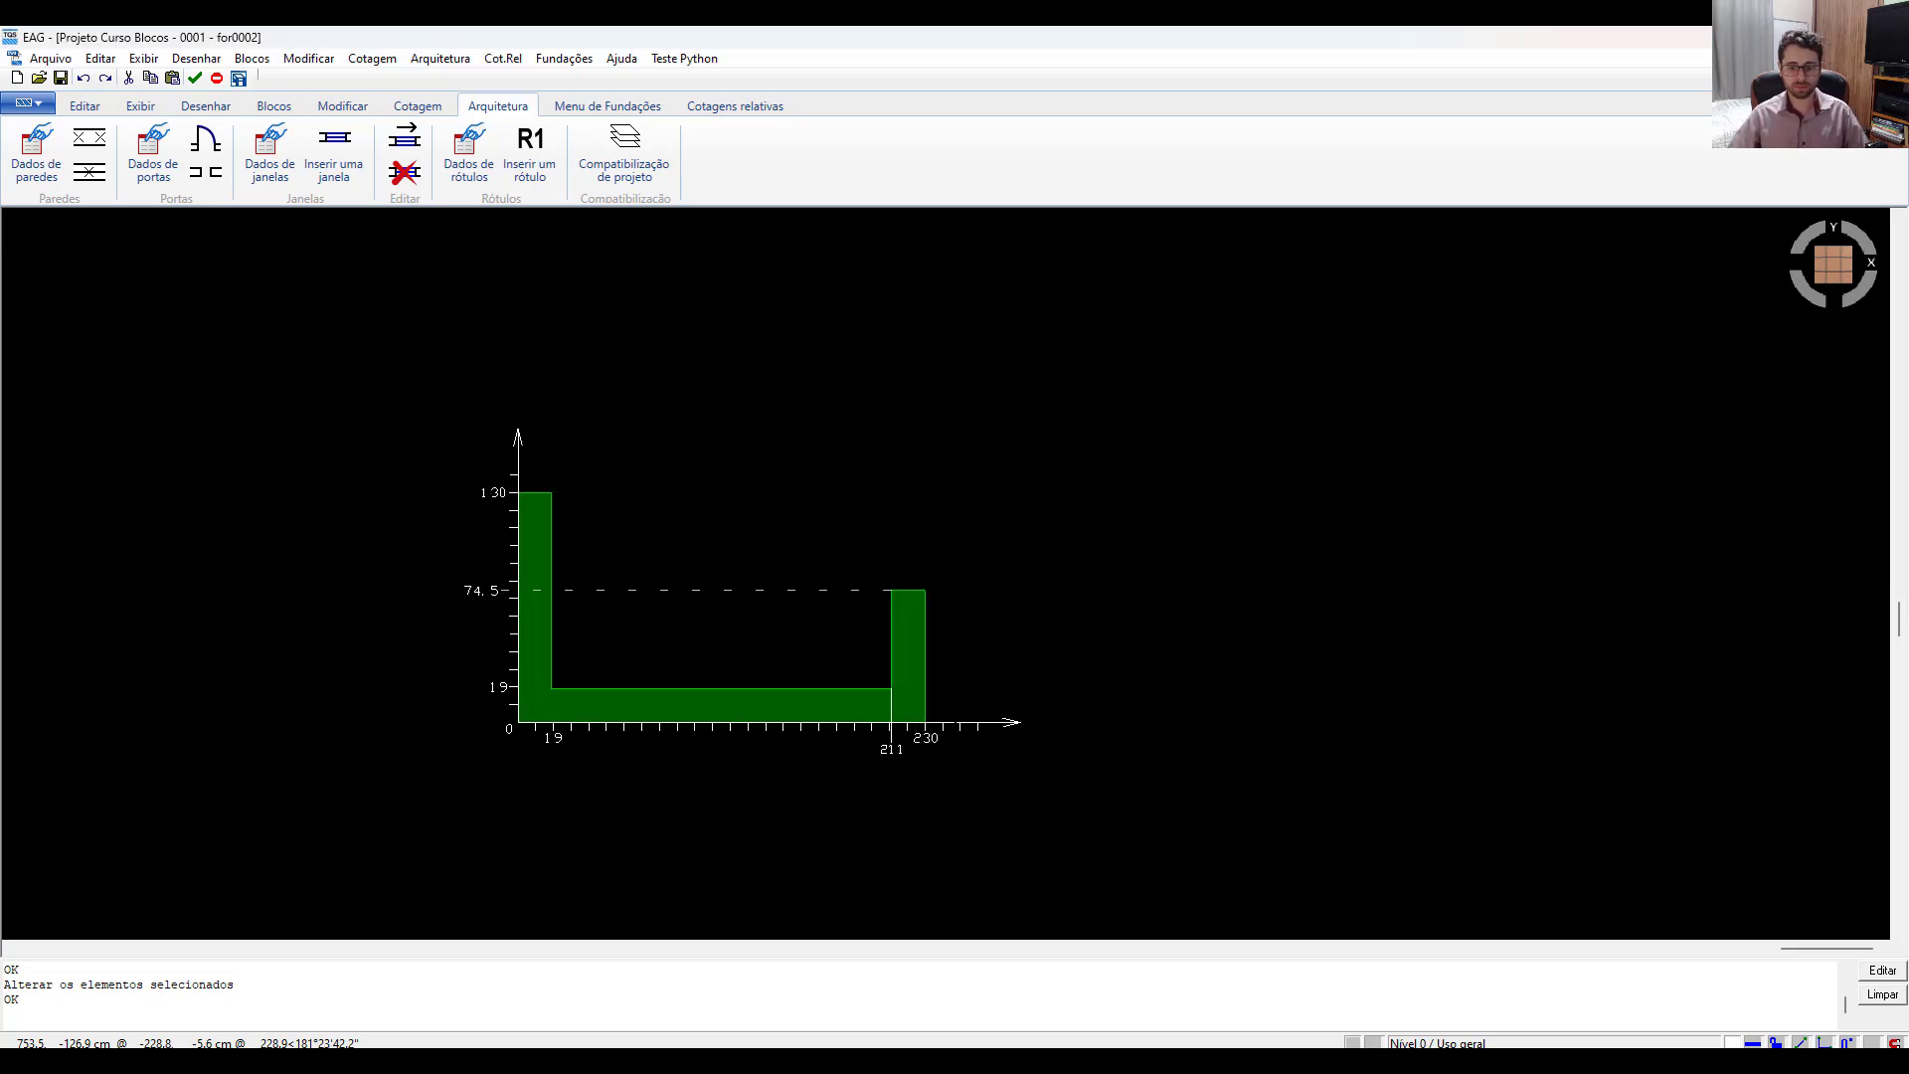
scroll(927, 700, "up", 2)
left_click(873, 708)
key("shift+n")
type("210")
key("Return")
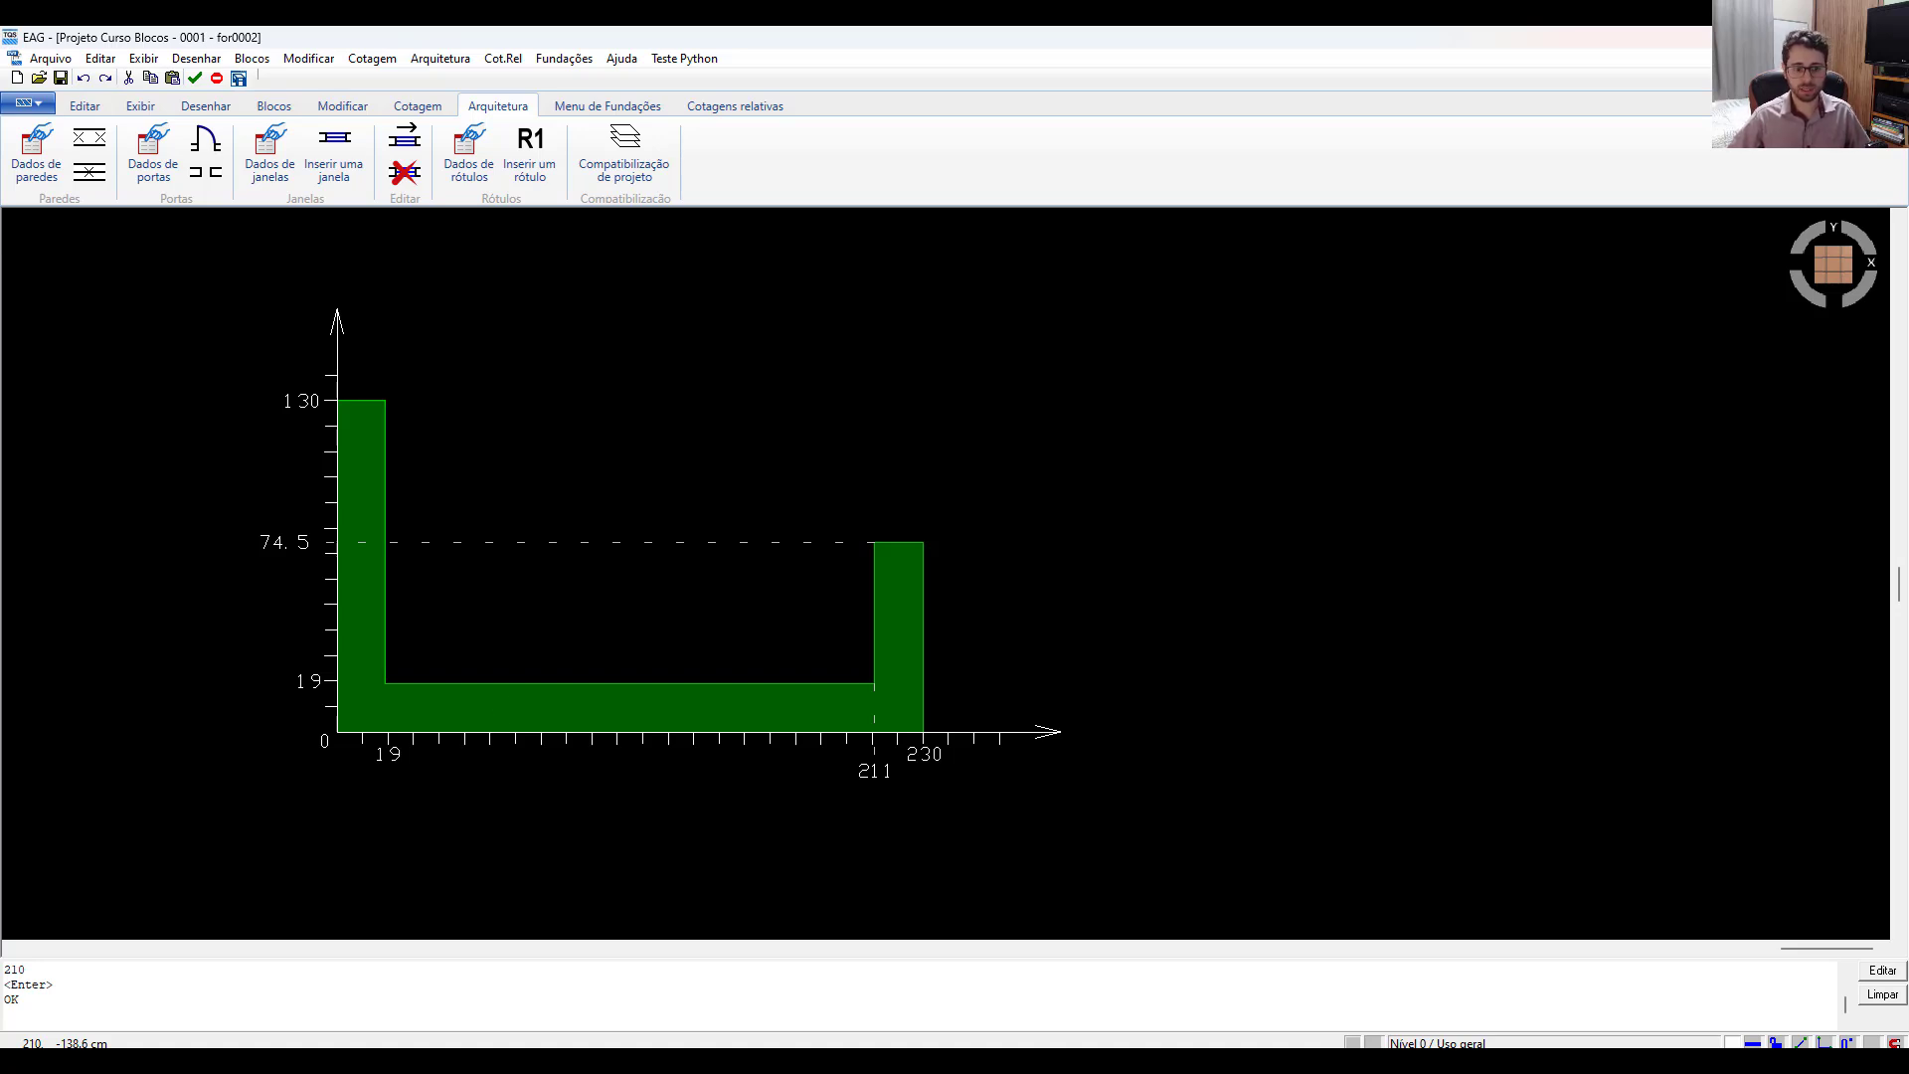
double_click(873, 708)
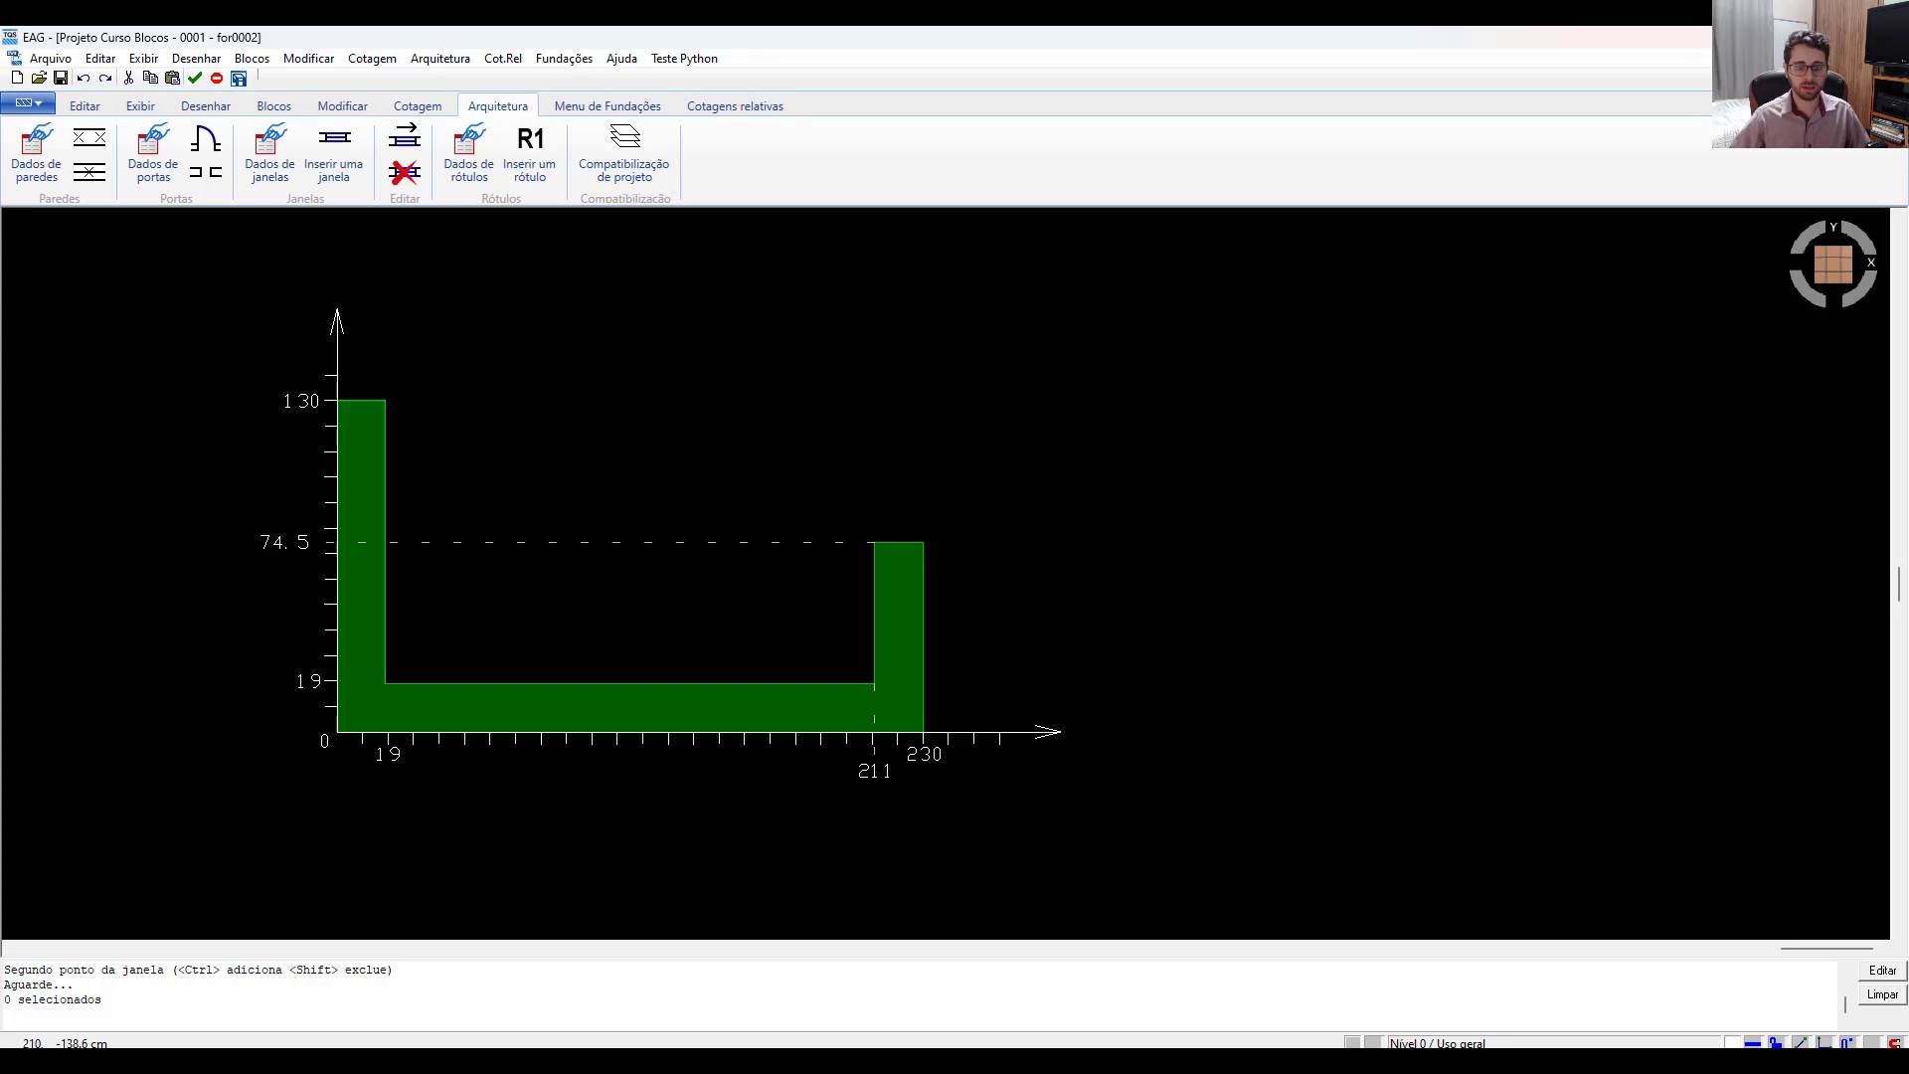
middle_click_drag(736, 621, 598, 615)
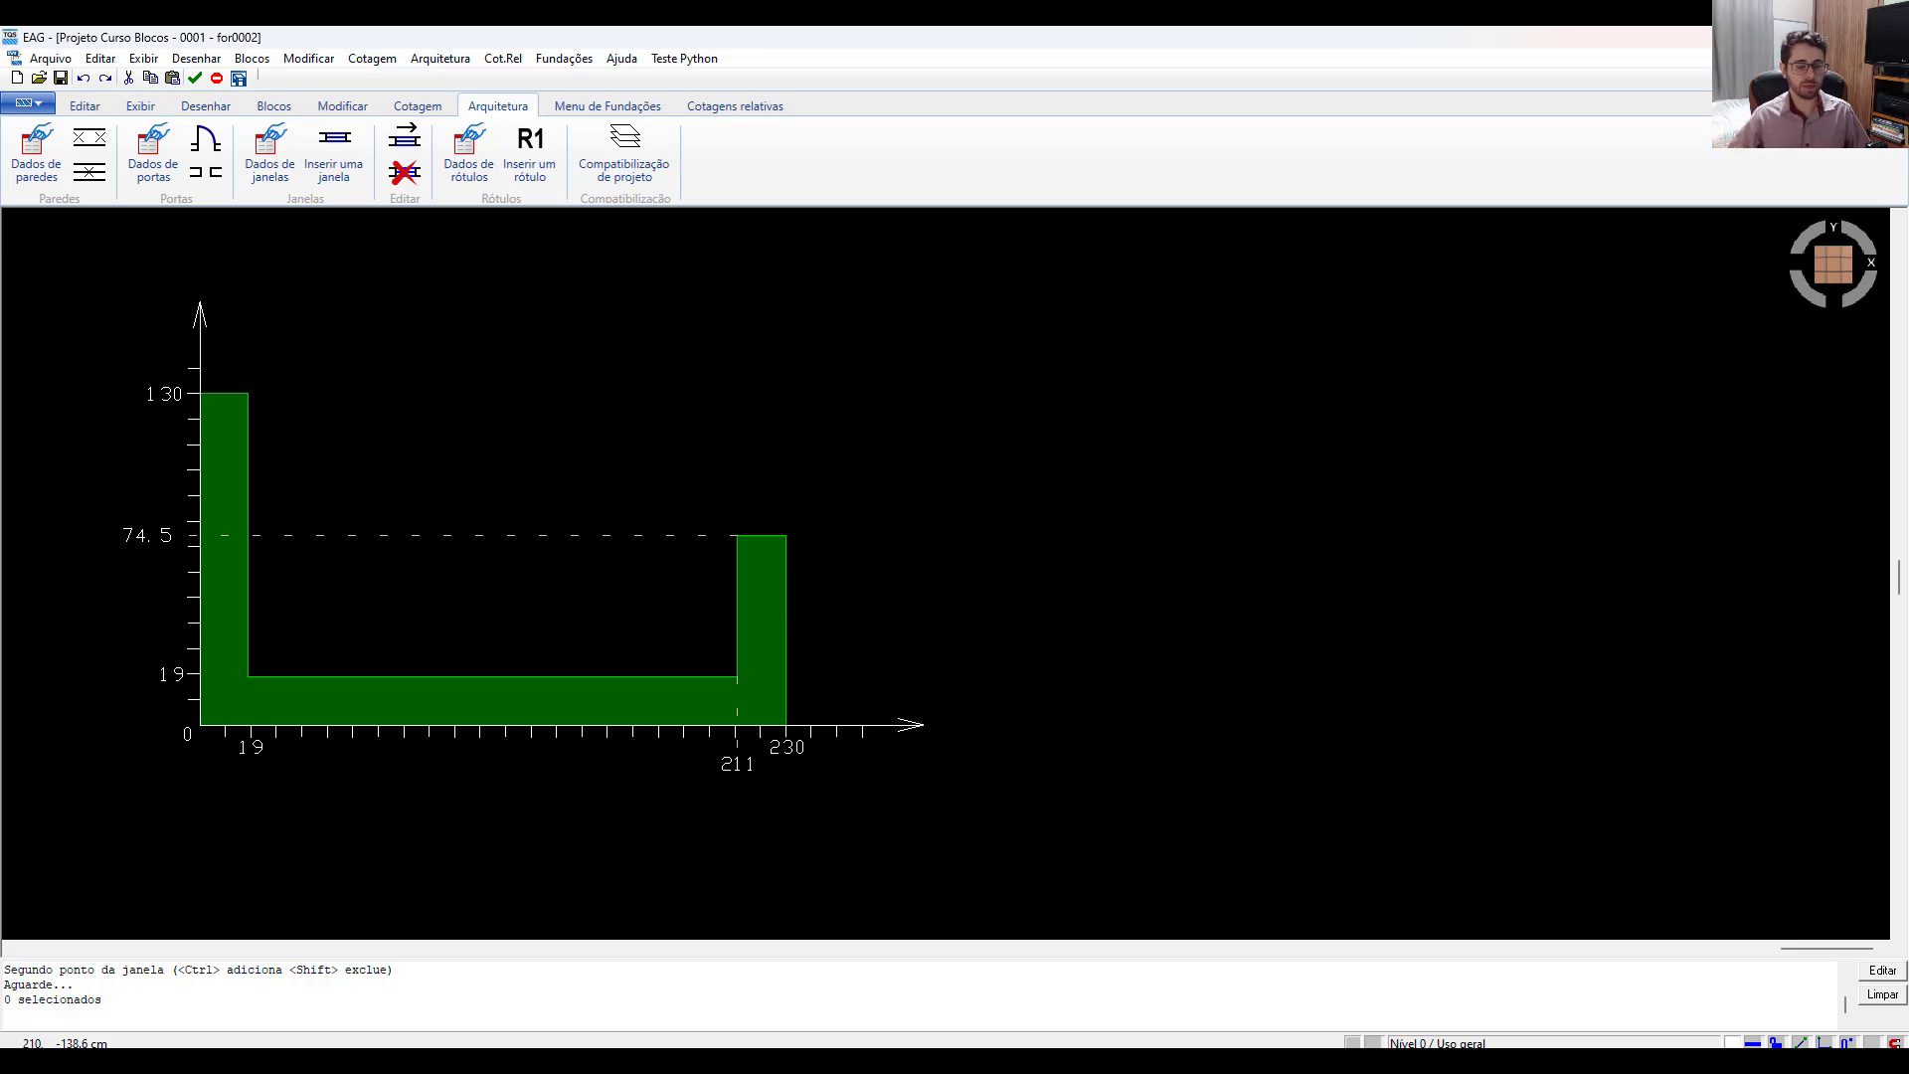
left_click(747, 365)
left_click(333, 333)
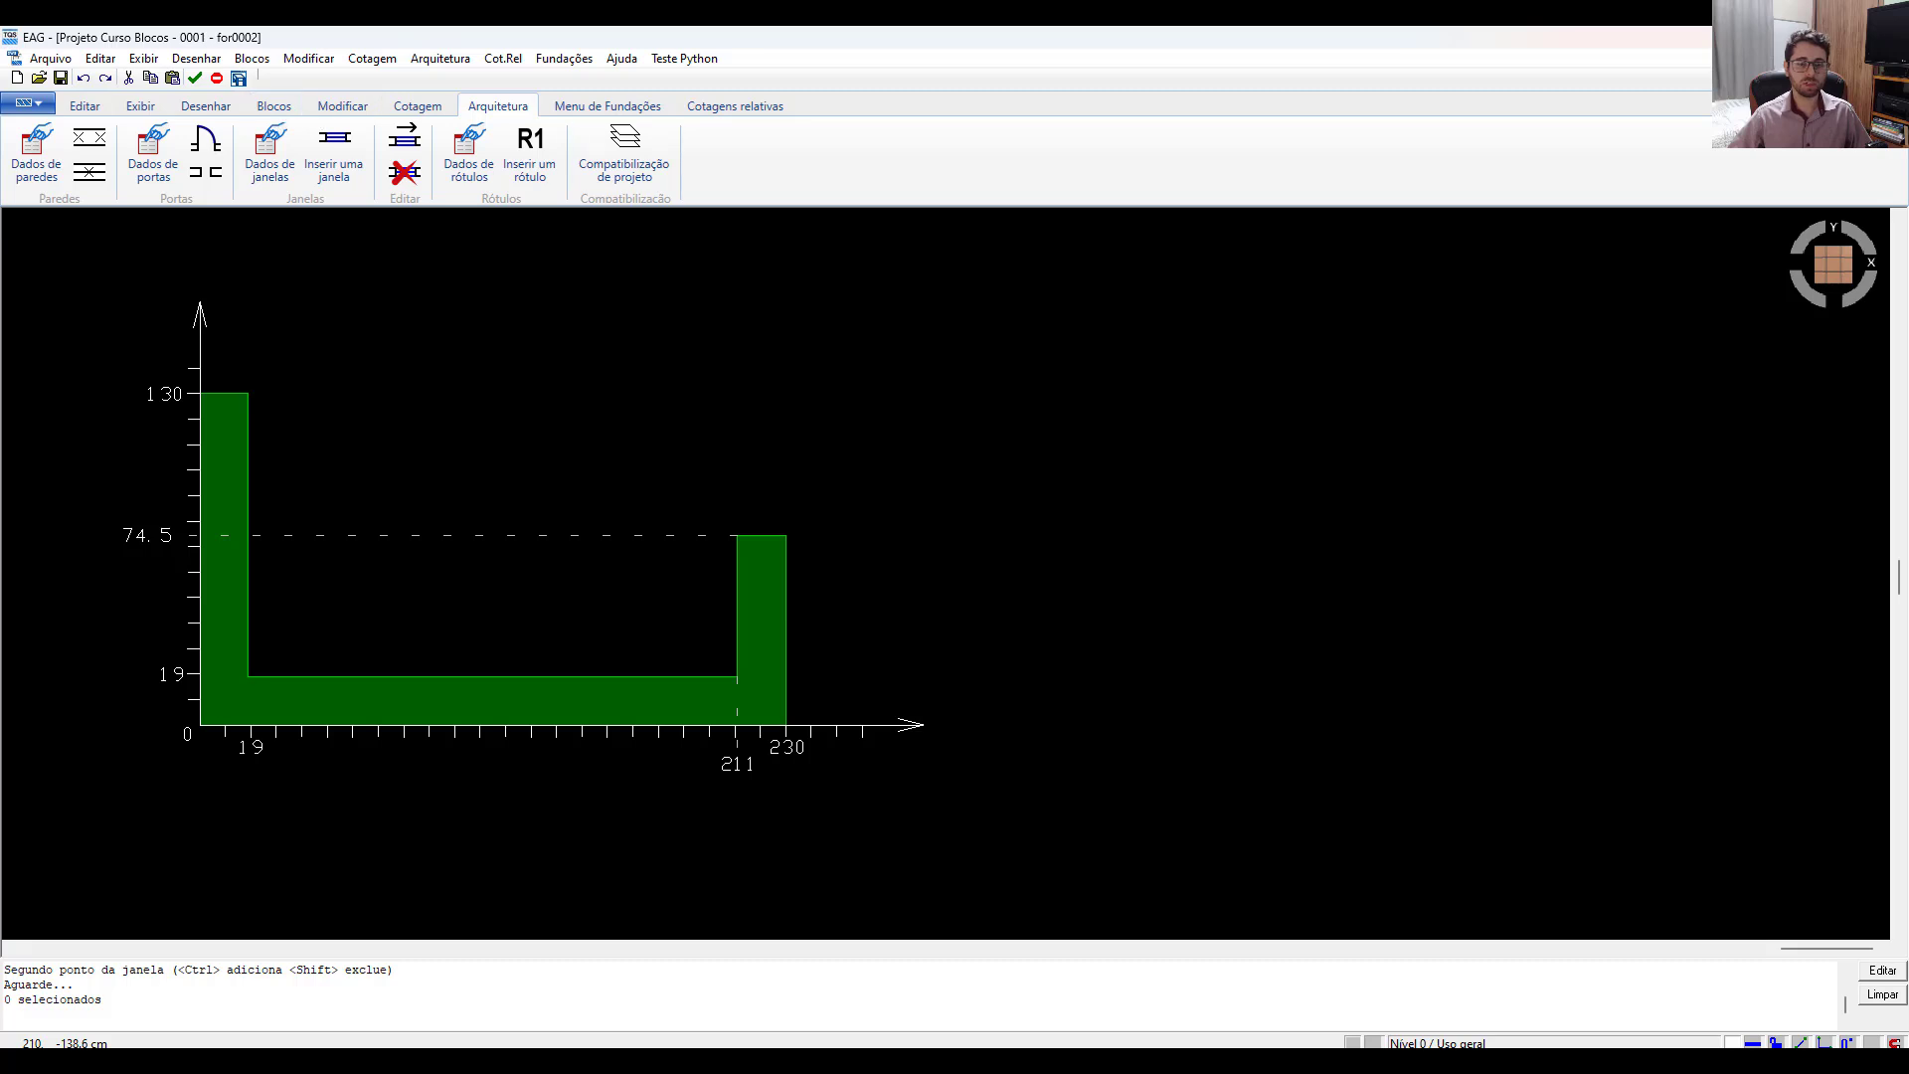
Mark the centre of gravity of the U-shaped column outline using the polygon centre-of-gravity command.
left_click(142, 106)
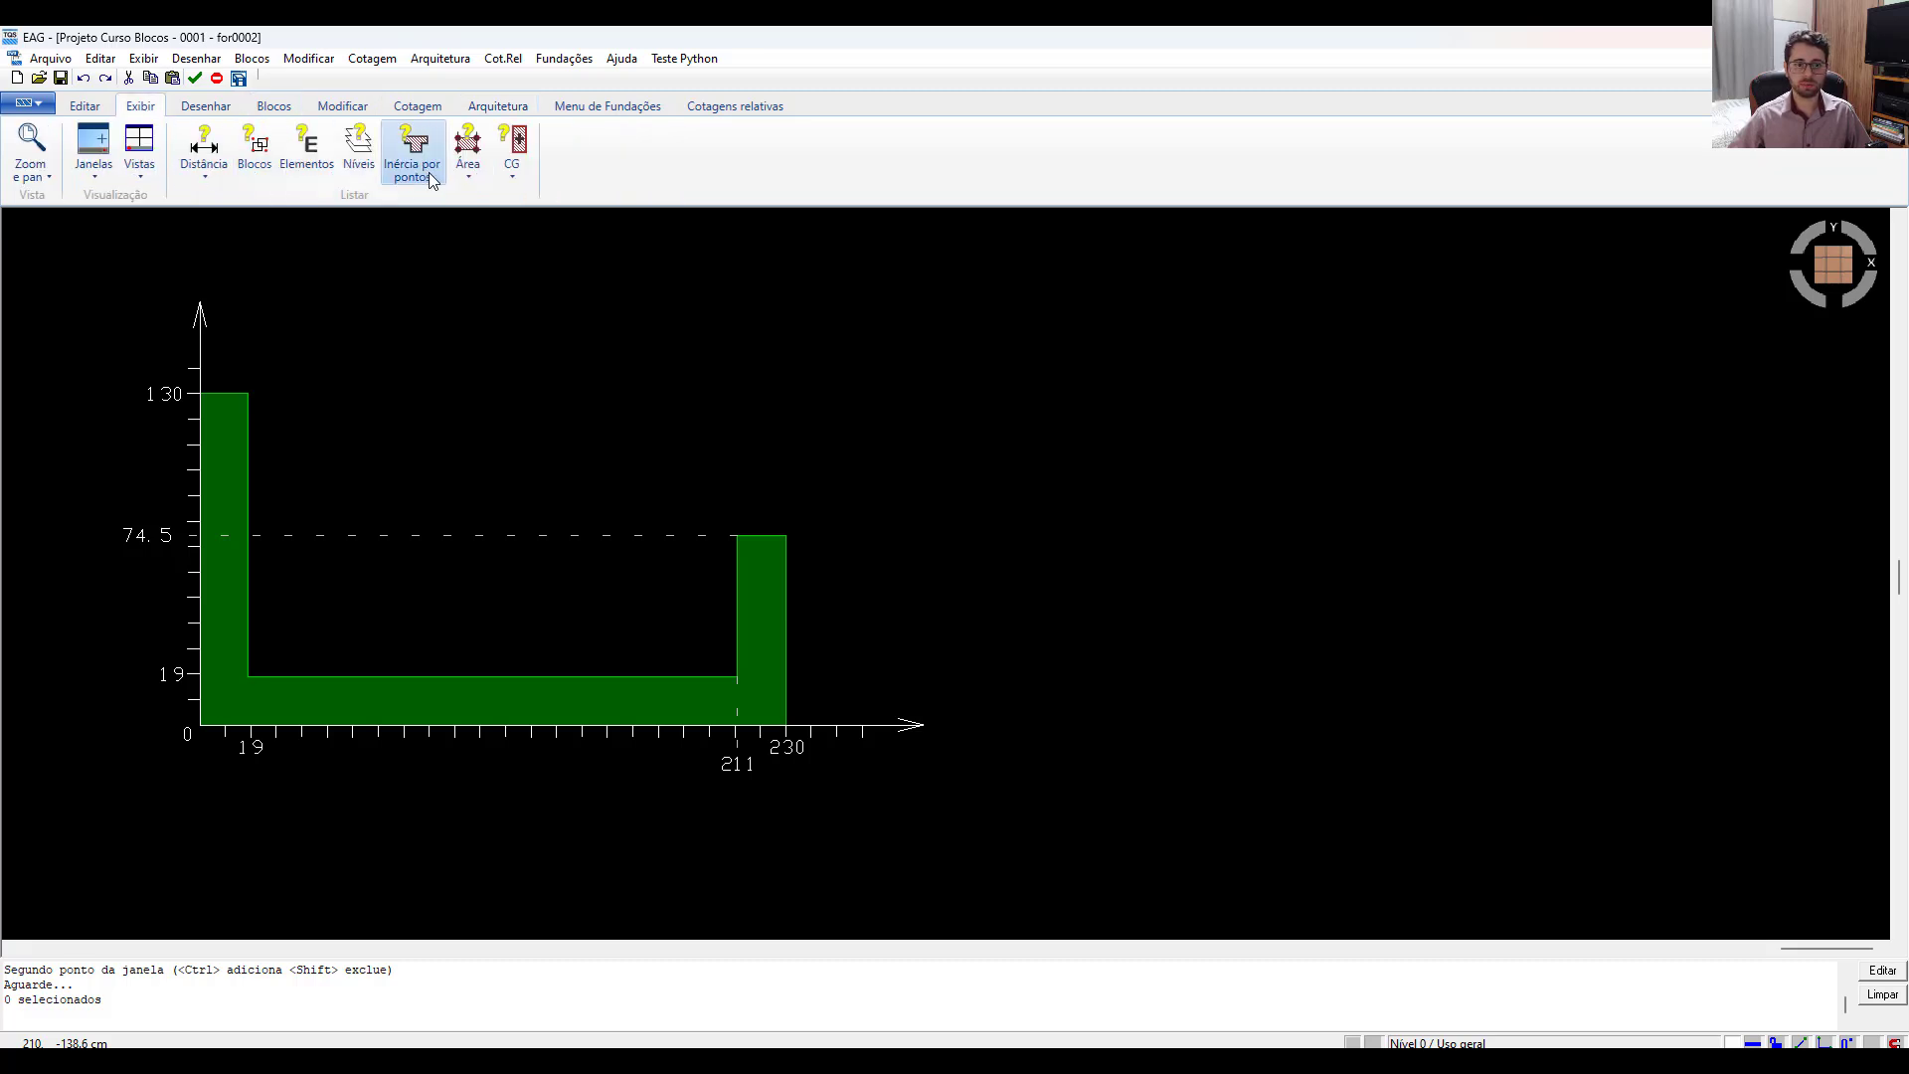
left_click(519, 175)
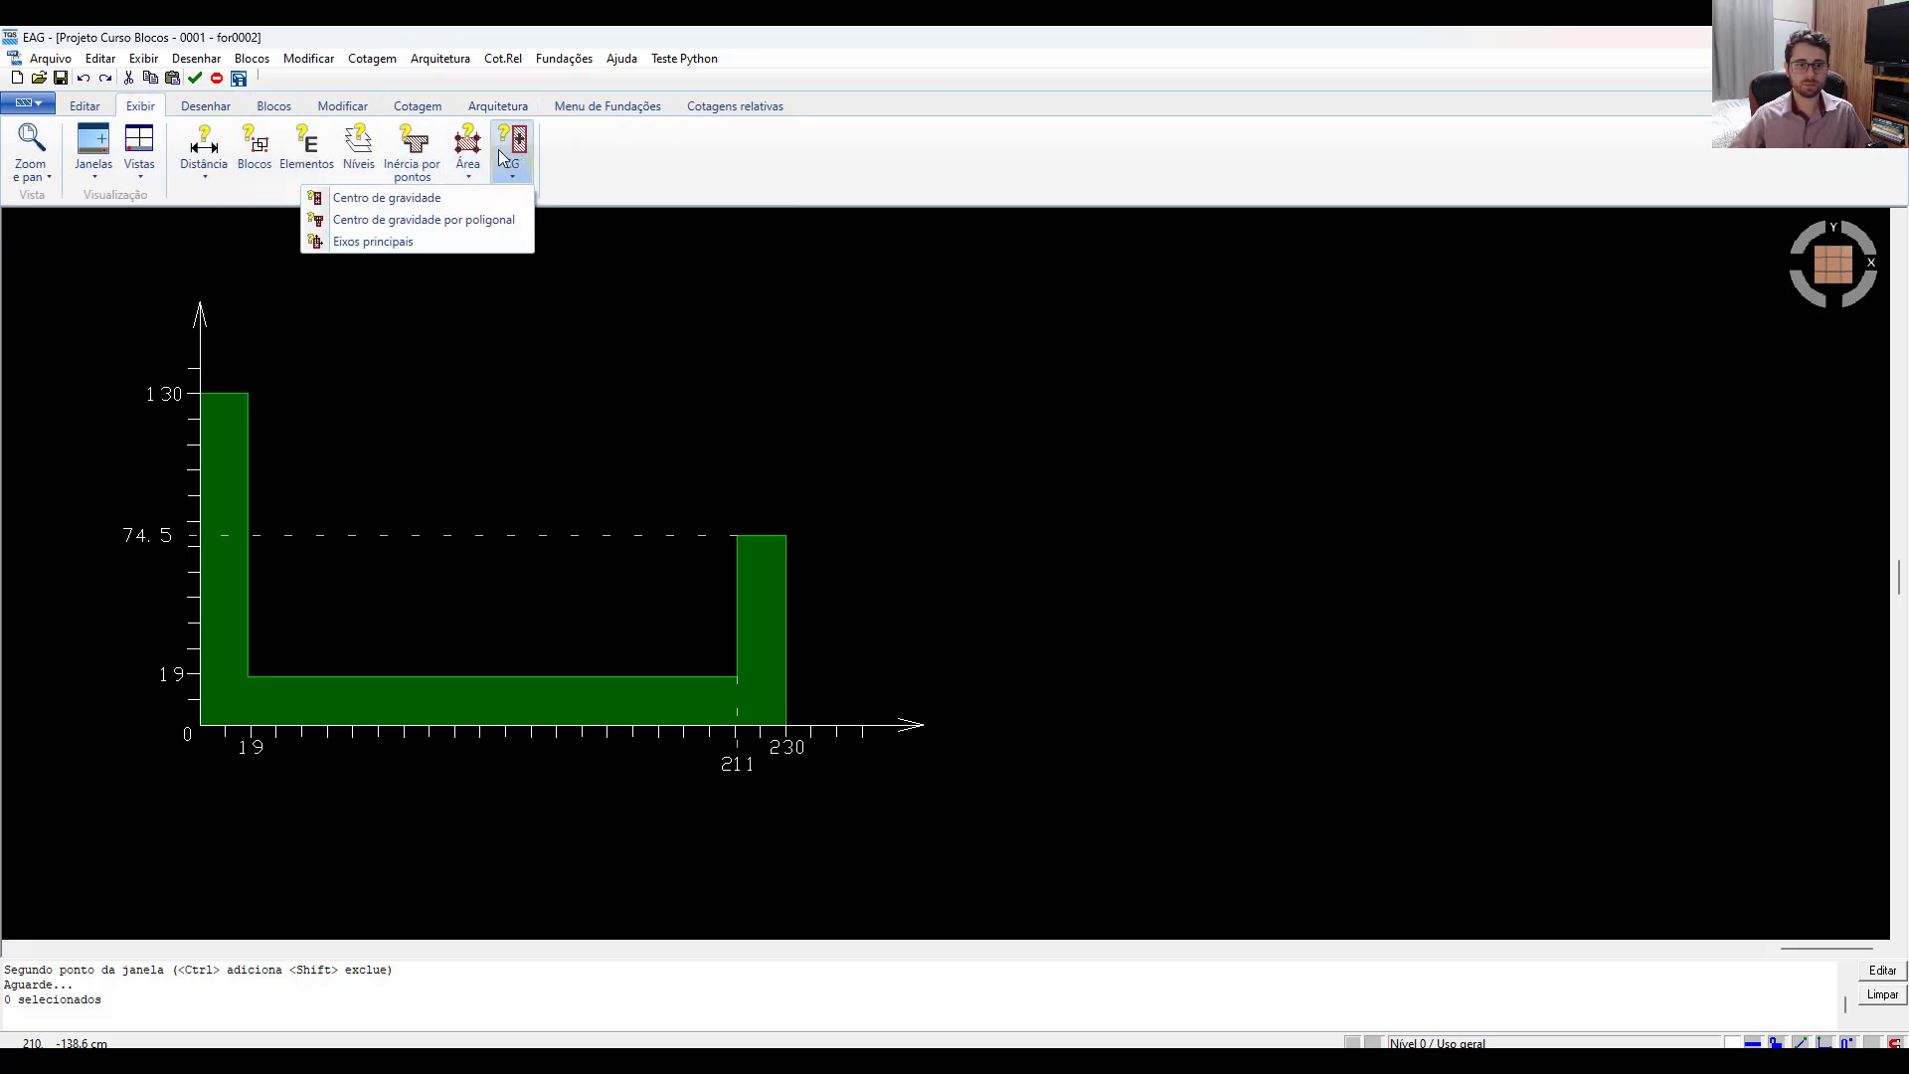
left_click(450, 221)
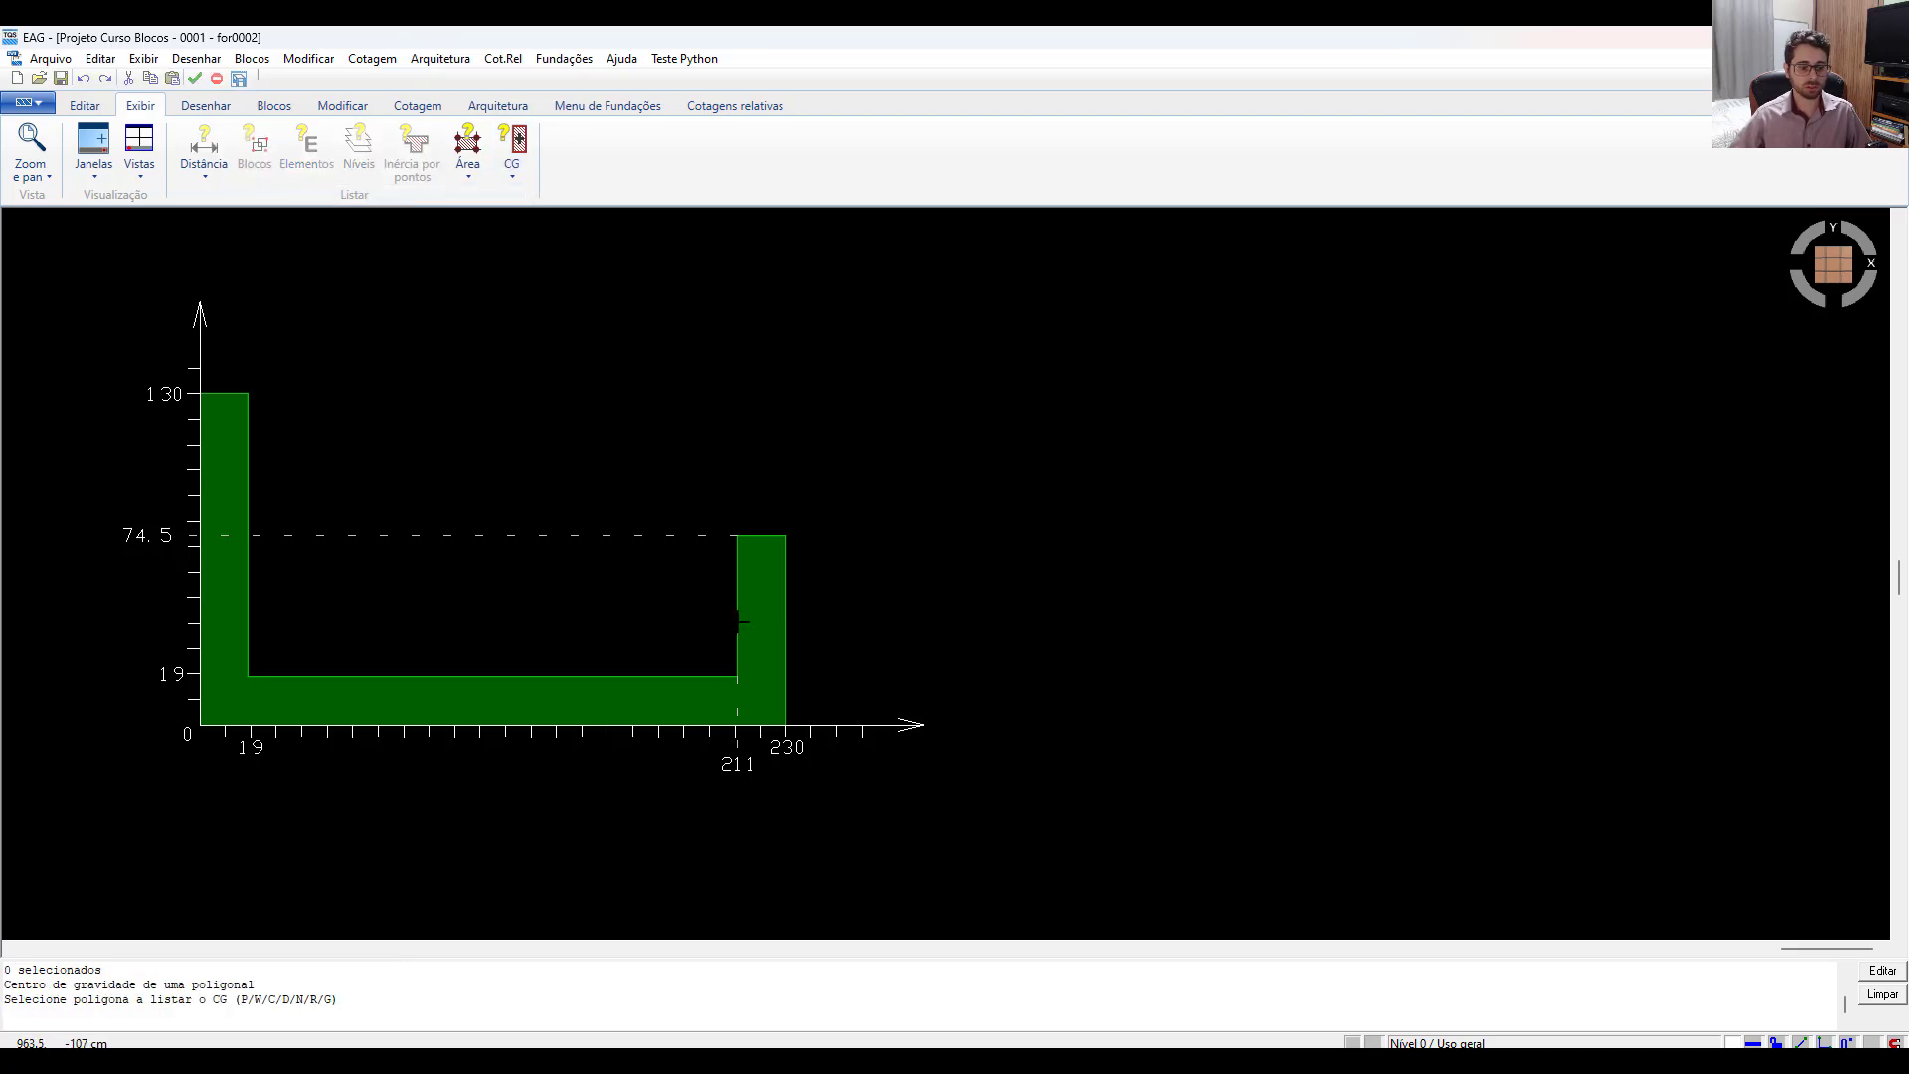
left_click(605, 681)
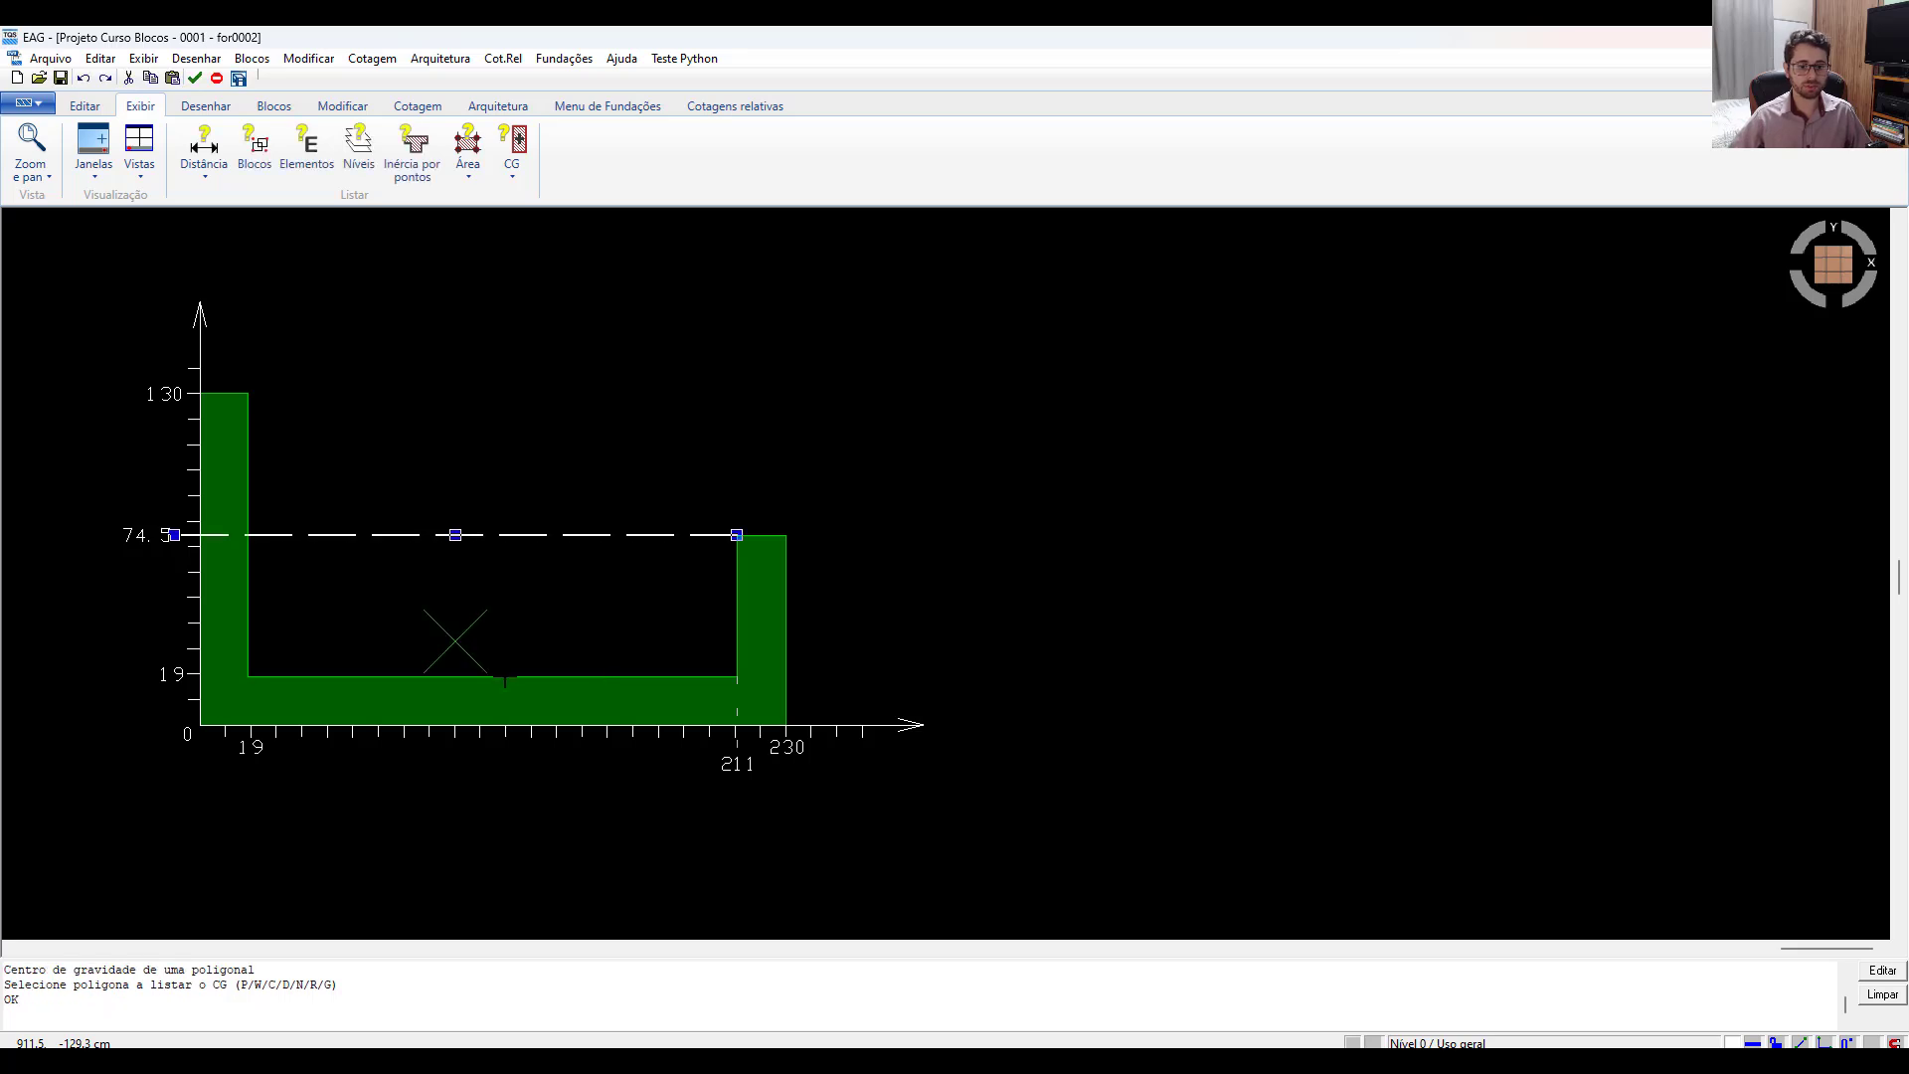
left_click(362, 566)
key("l")
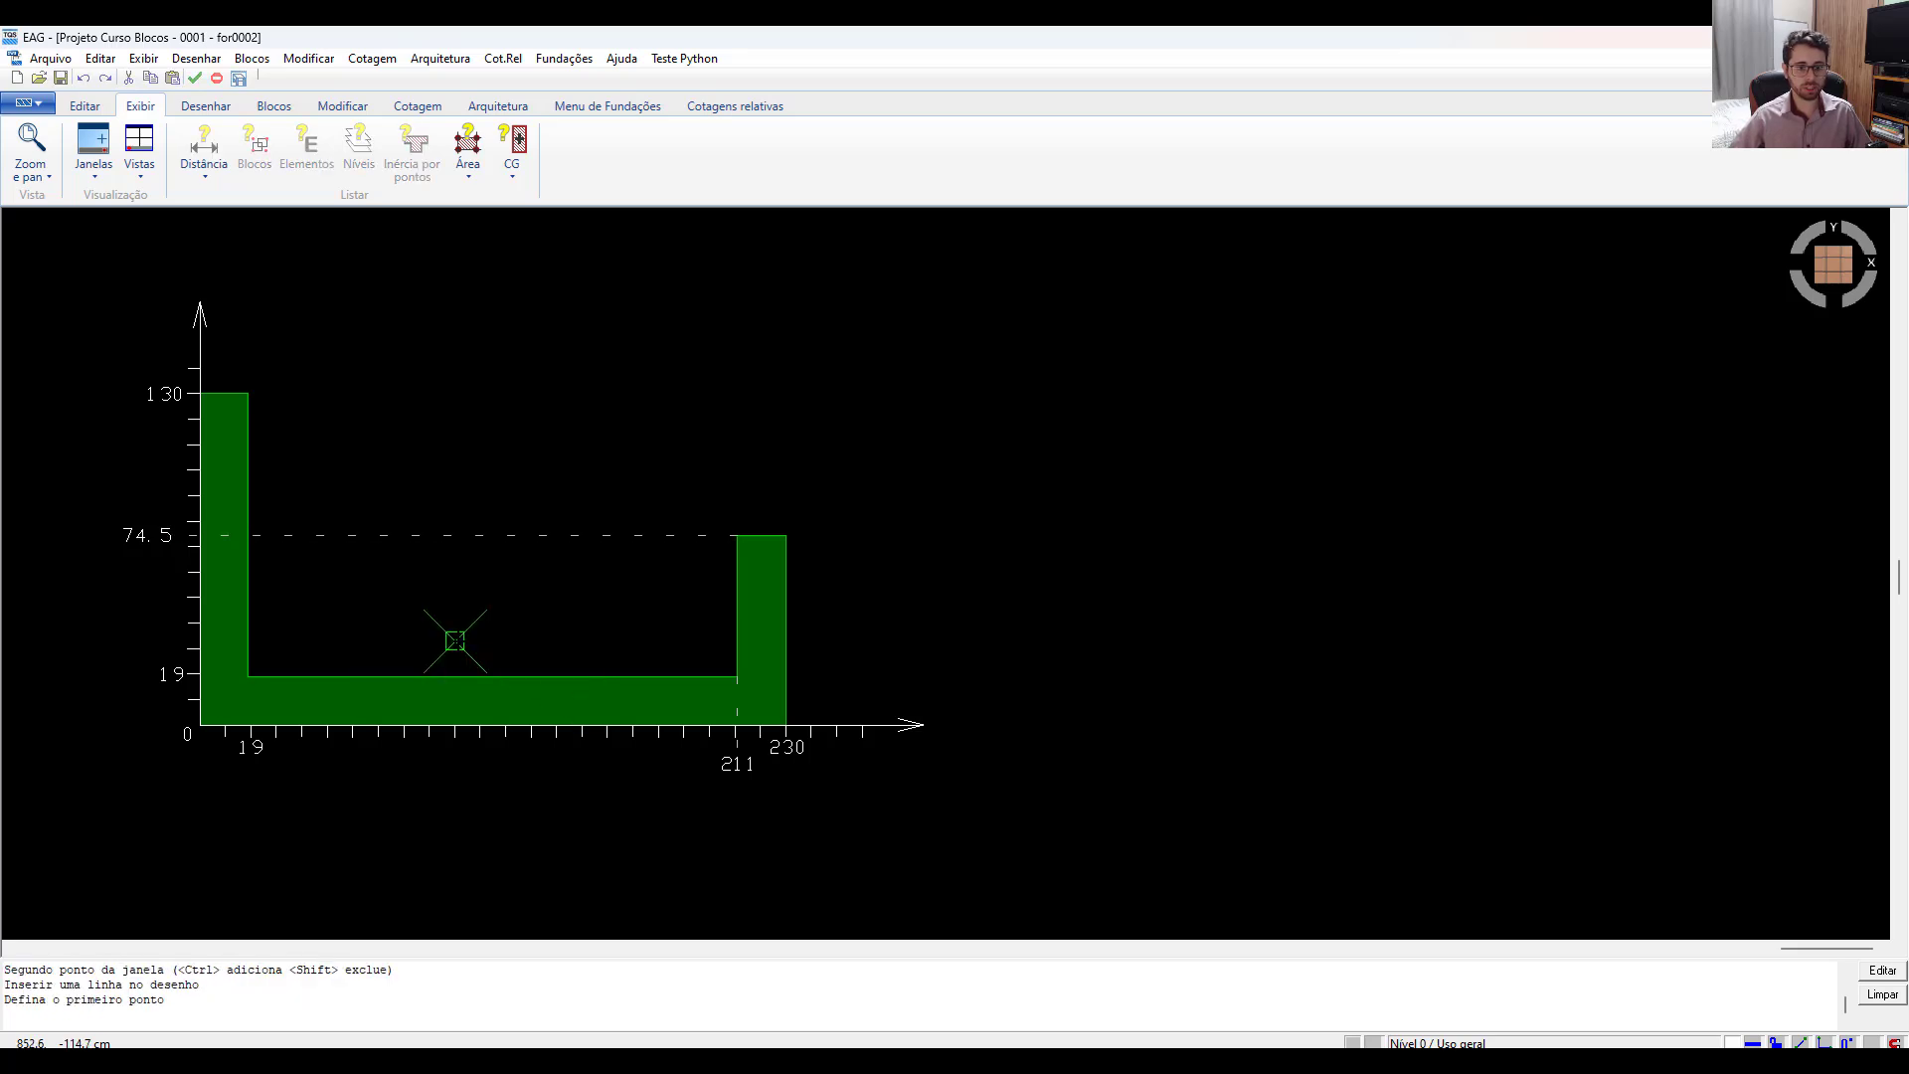
key("Escape")
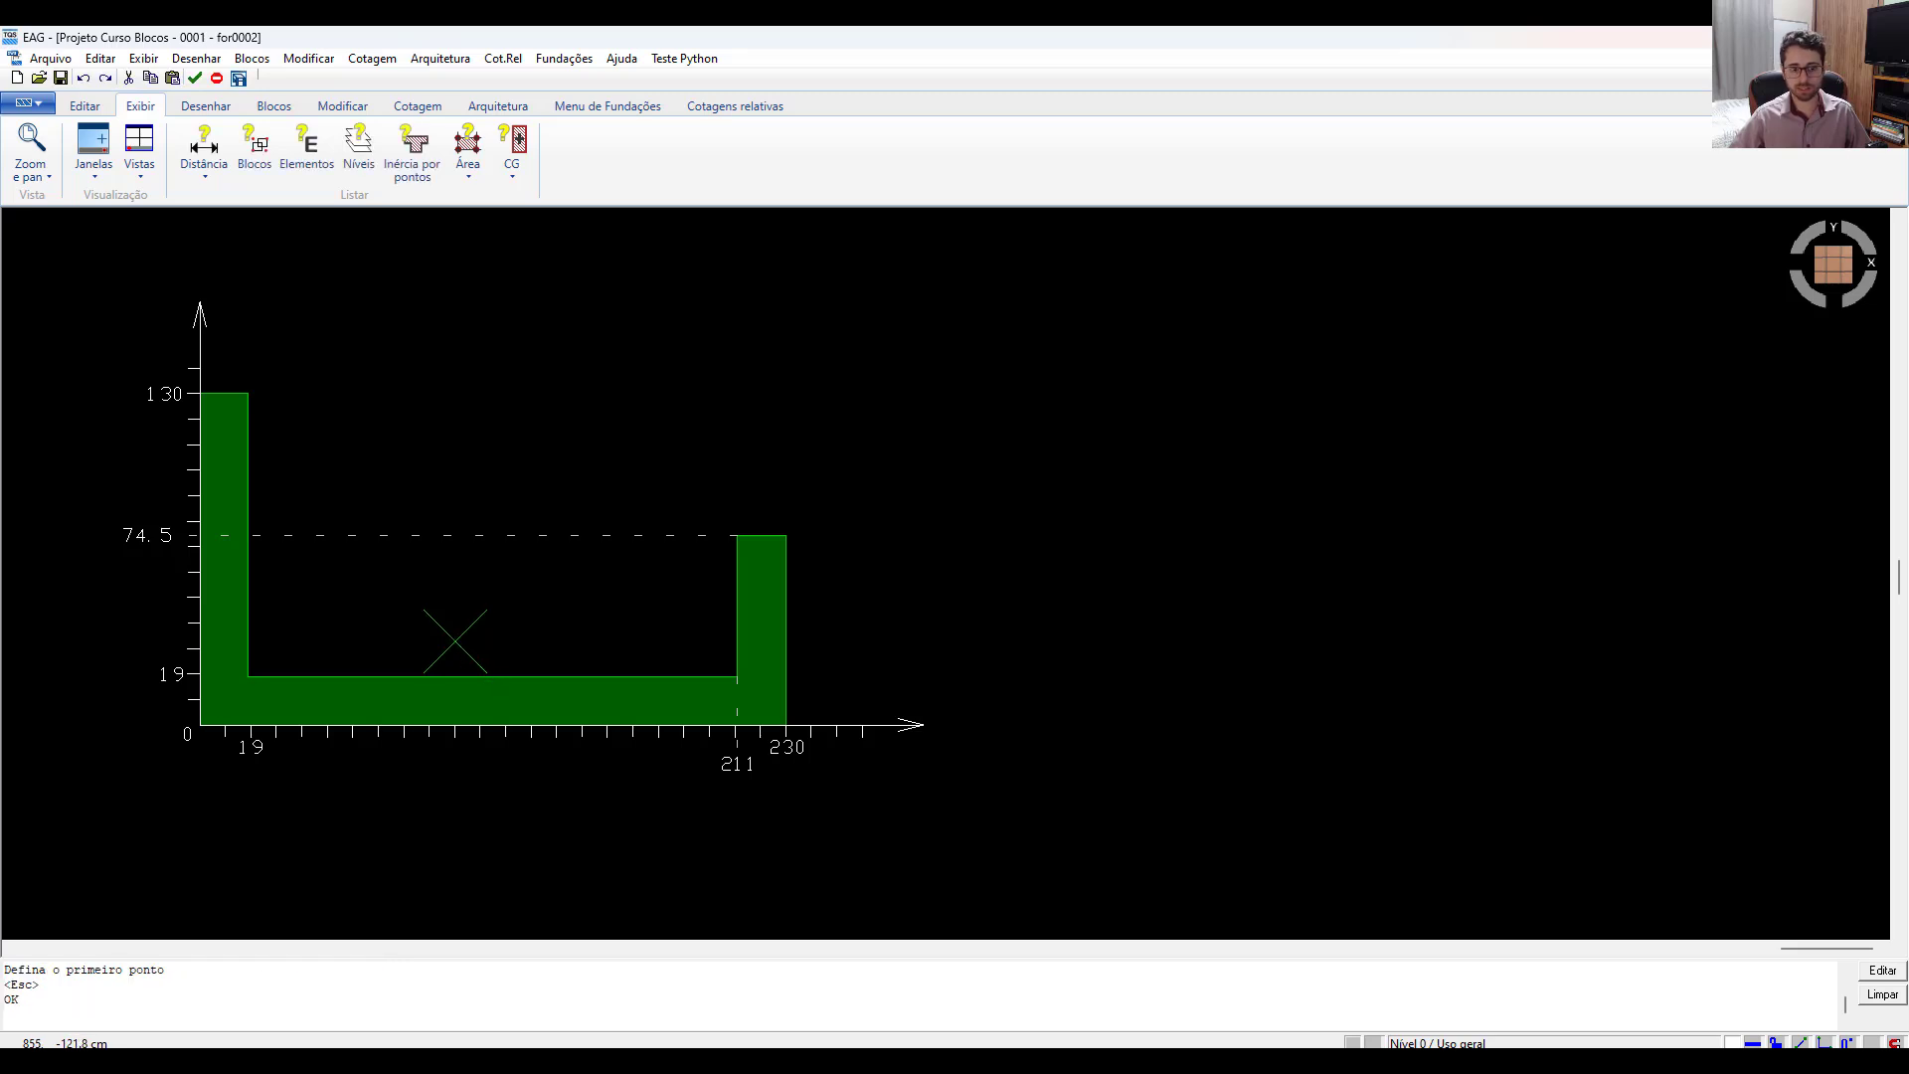
Add vertical and horizontal linear dimensions from the axis origin to the centre-of-gravity mark of the column.
left_click(417, 105)
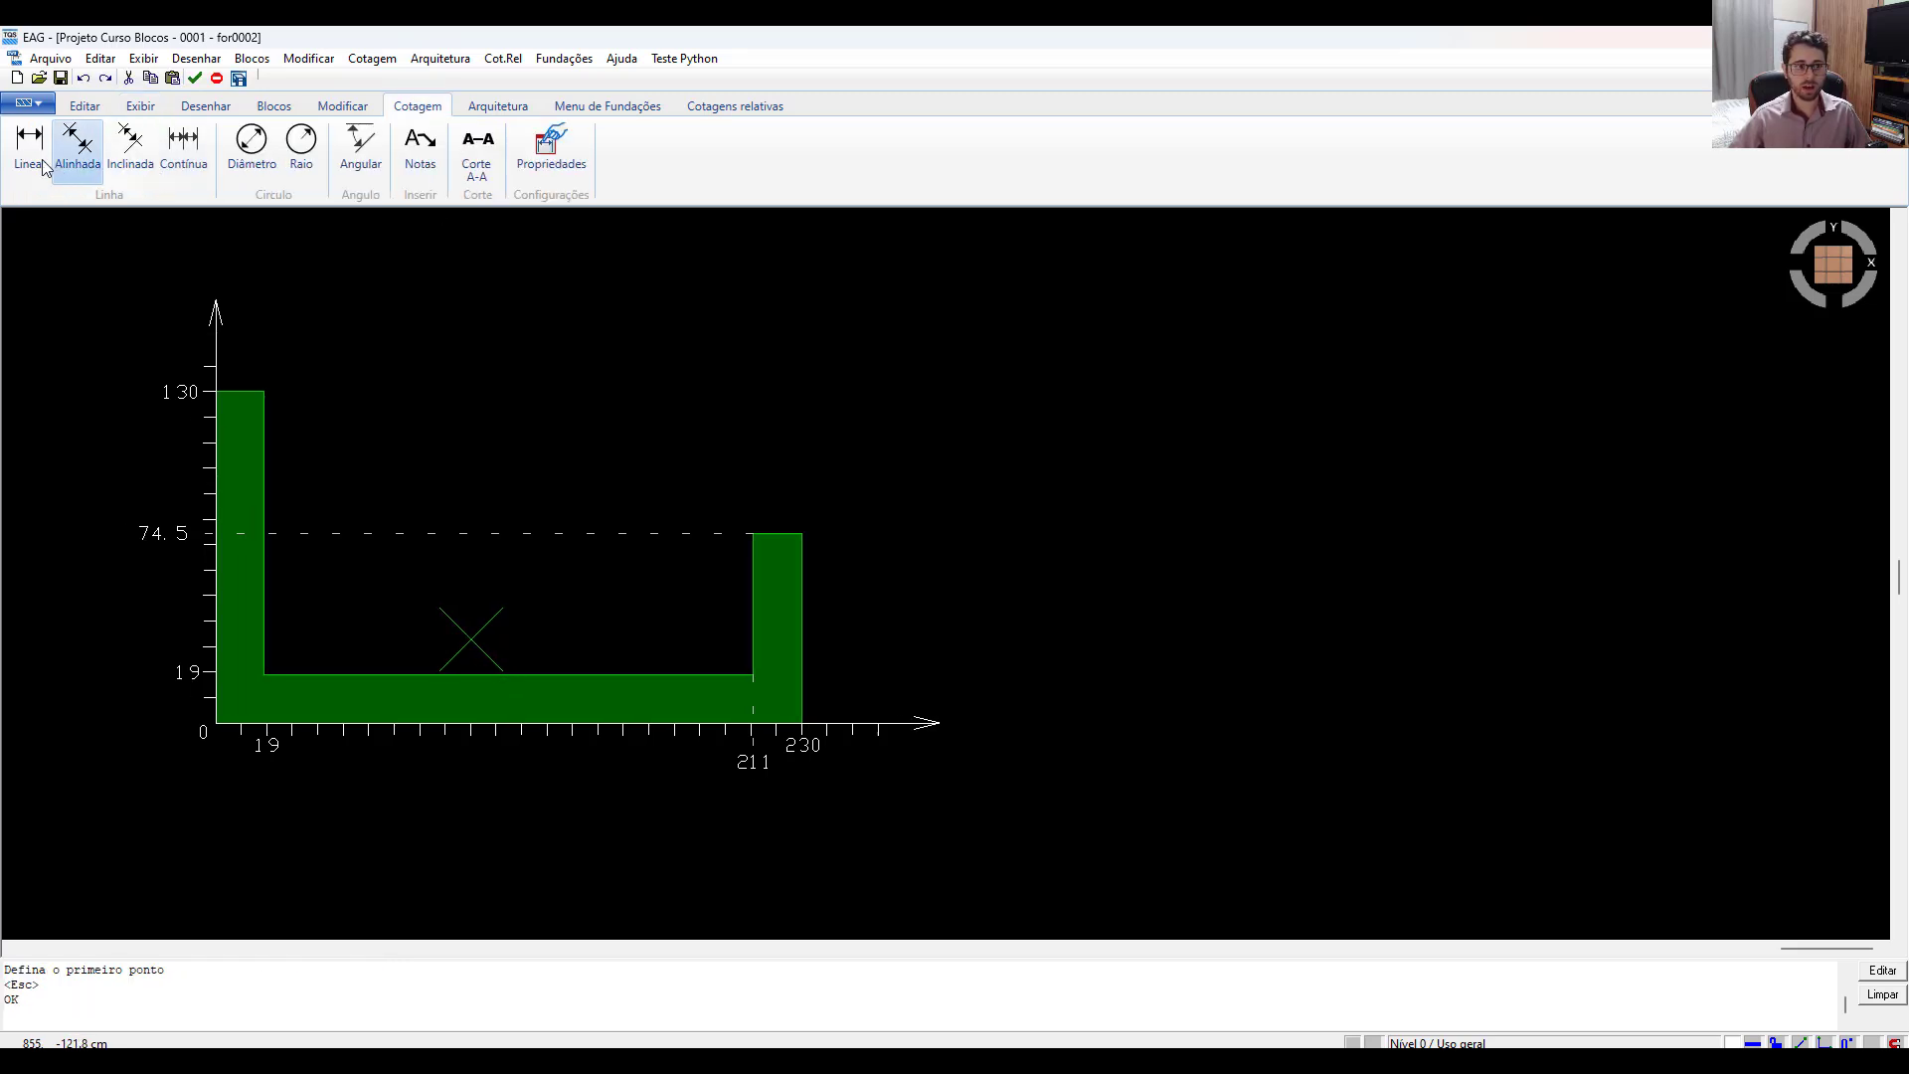
left_click(30, 144)
left_click(217, 723)
left_click(470, 641)
left_click(60, 686)
key("Return")
left_click(216, 722)
left_click(470, 641)
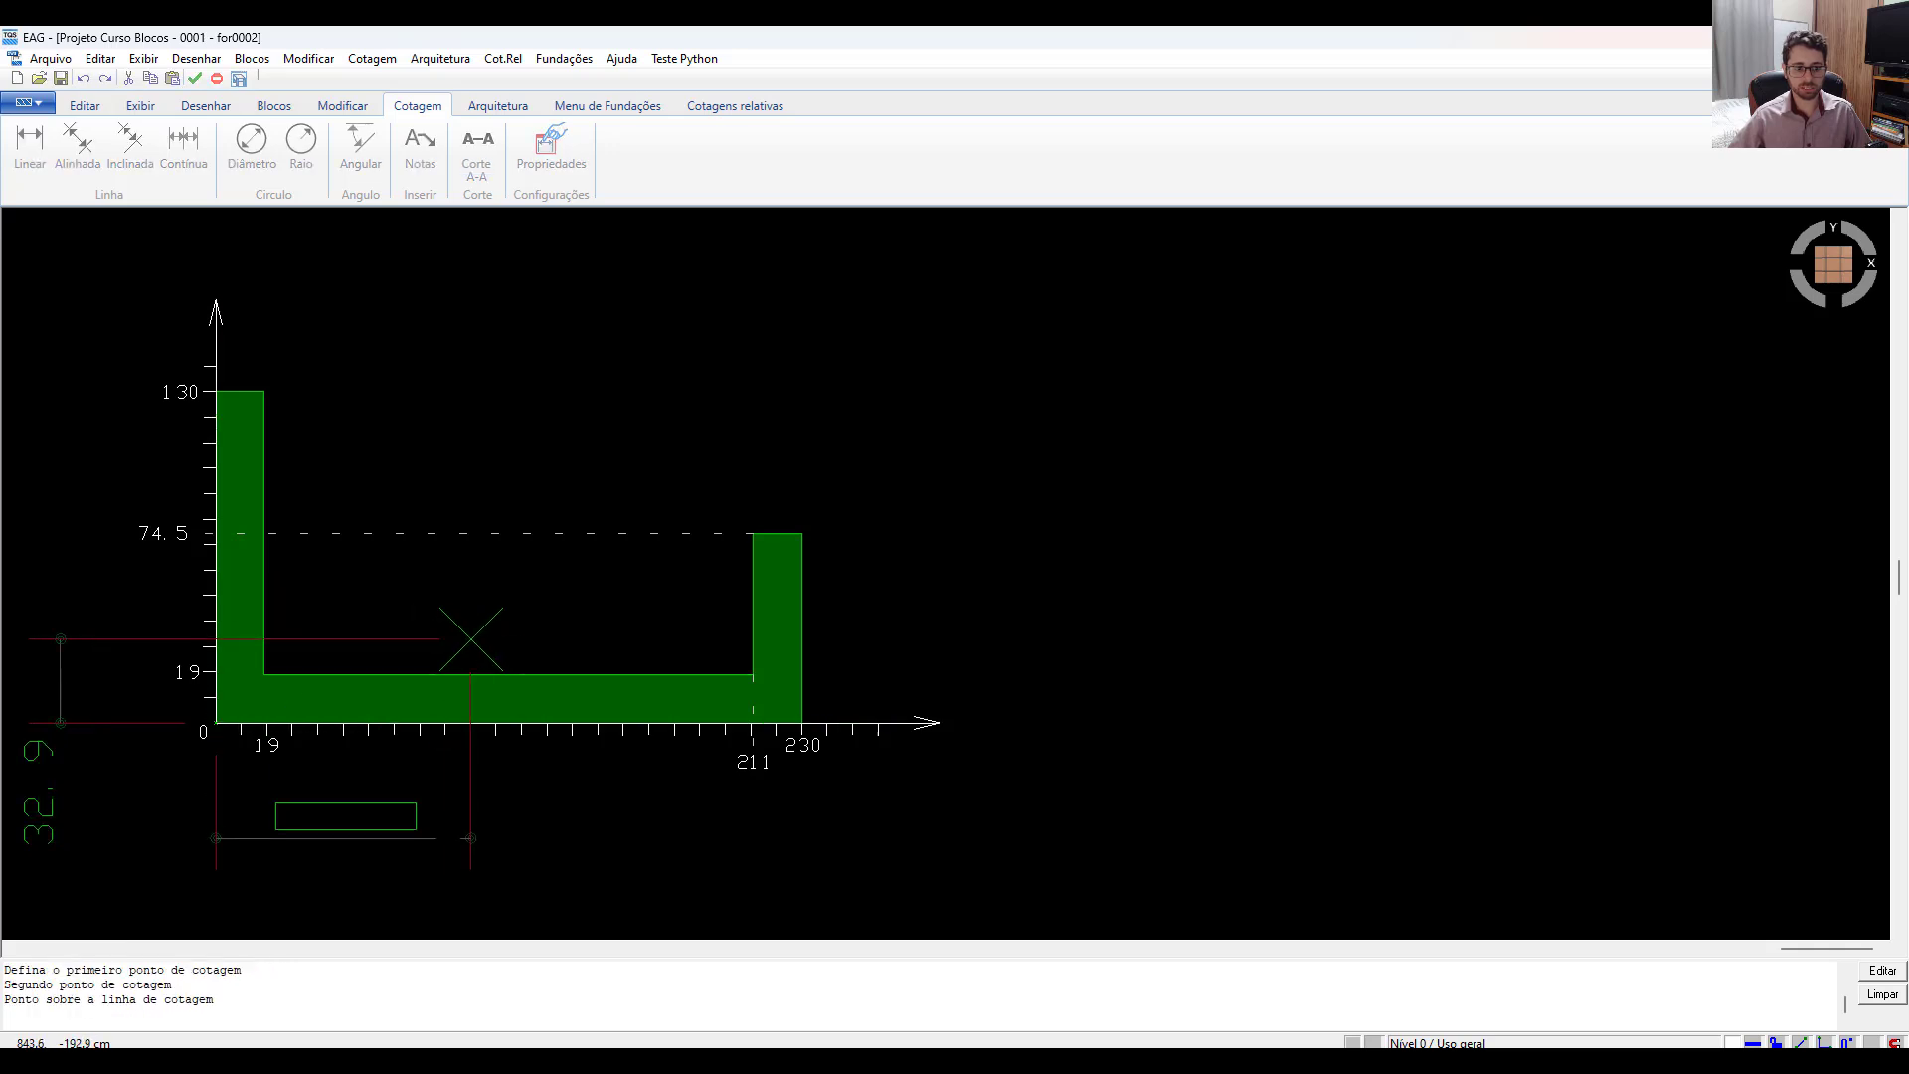
left_click(445, 845)
Set the vertical centre-of-gravity dimension to a maximum of 3 decimal places and a text size of 0.2 cm.
middle_click_drag(308, 769, 409, 763)
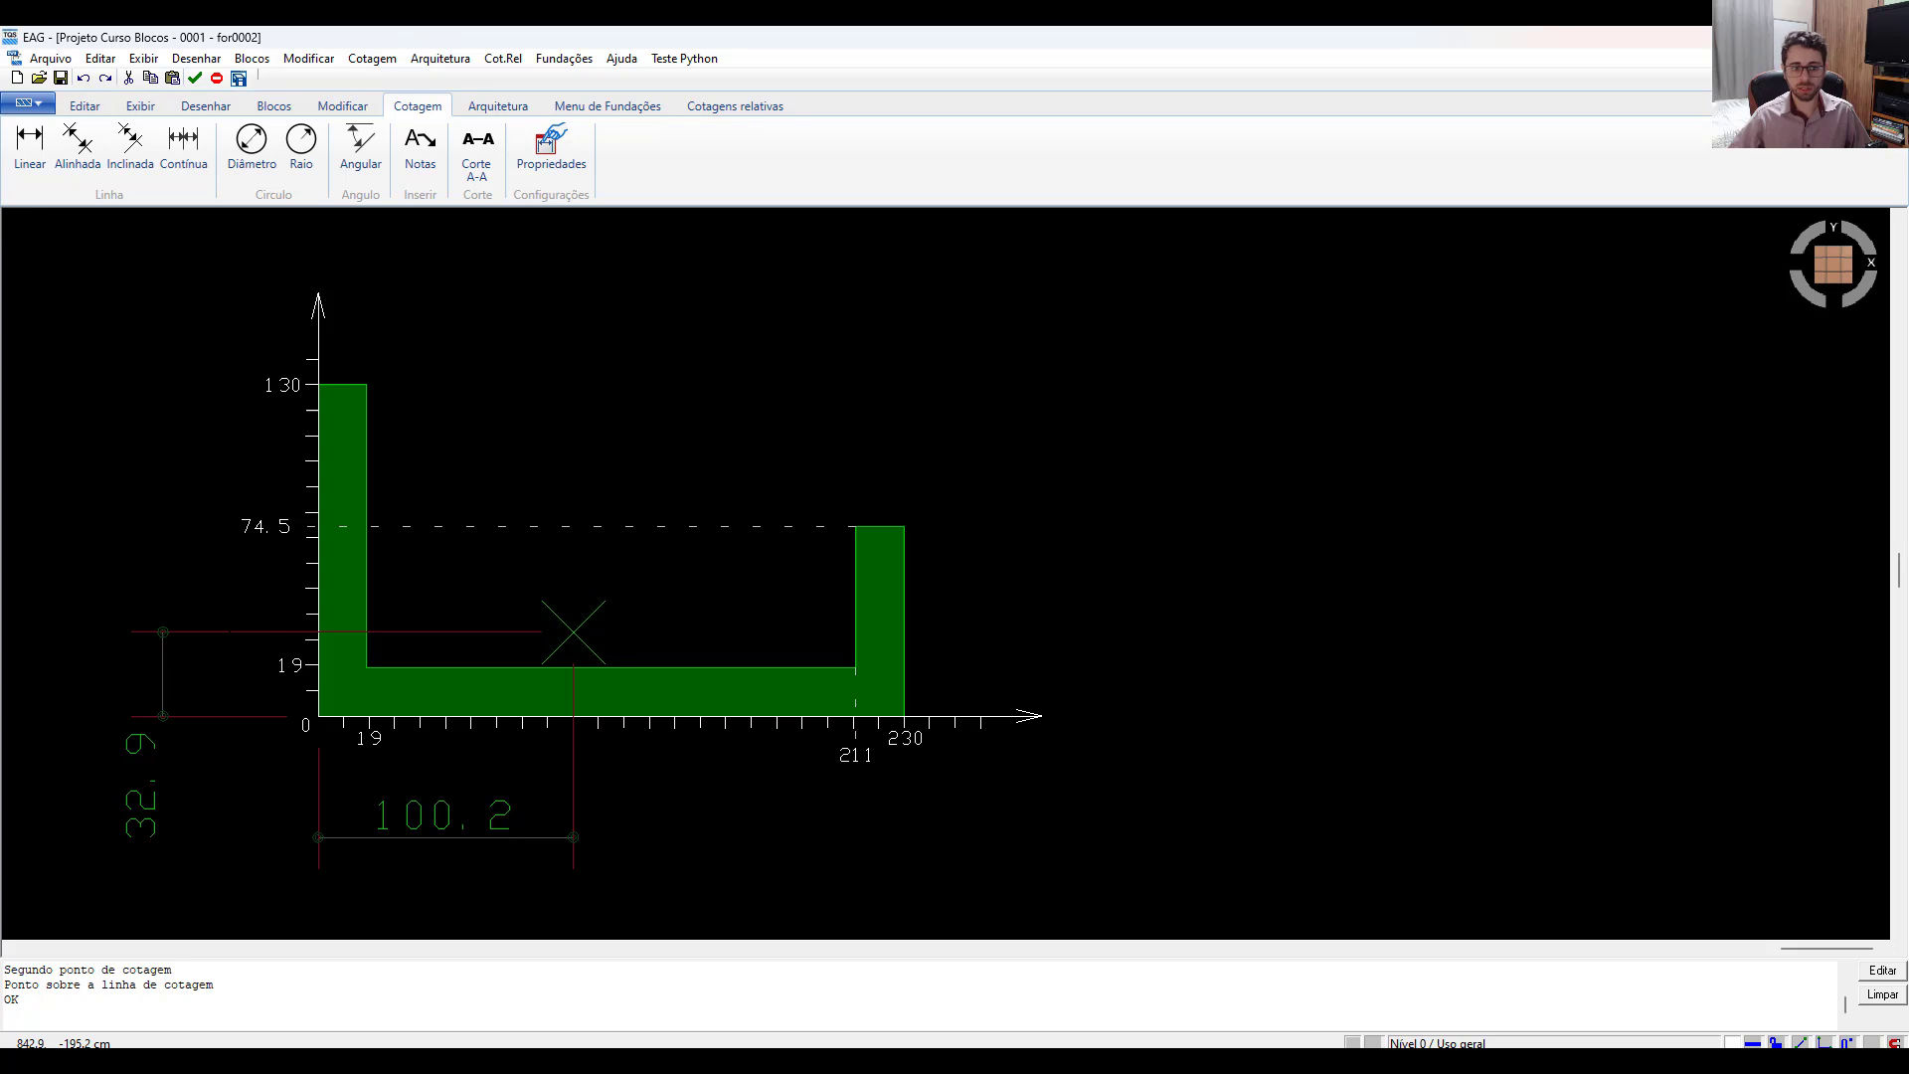
double_click(231, 632)
left_click_drag(793, 730, 727, 726)
type("3")
left_click(810, 327)
key("BackSpace")
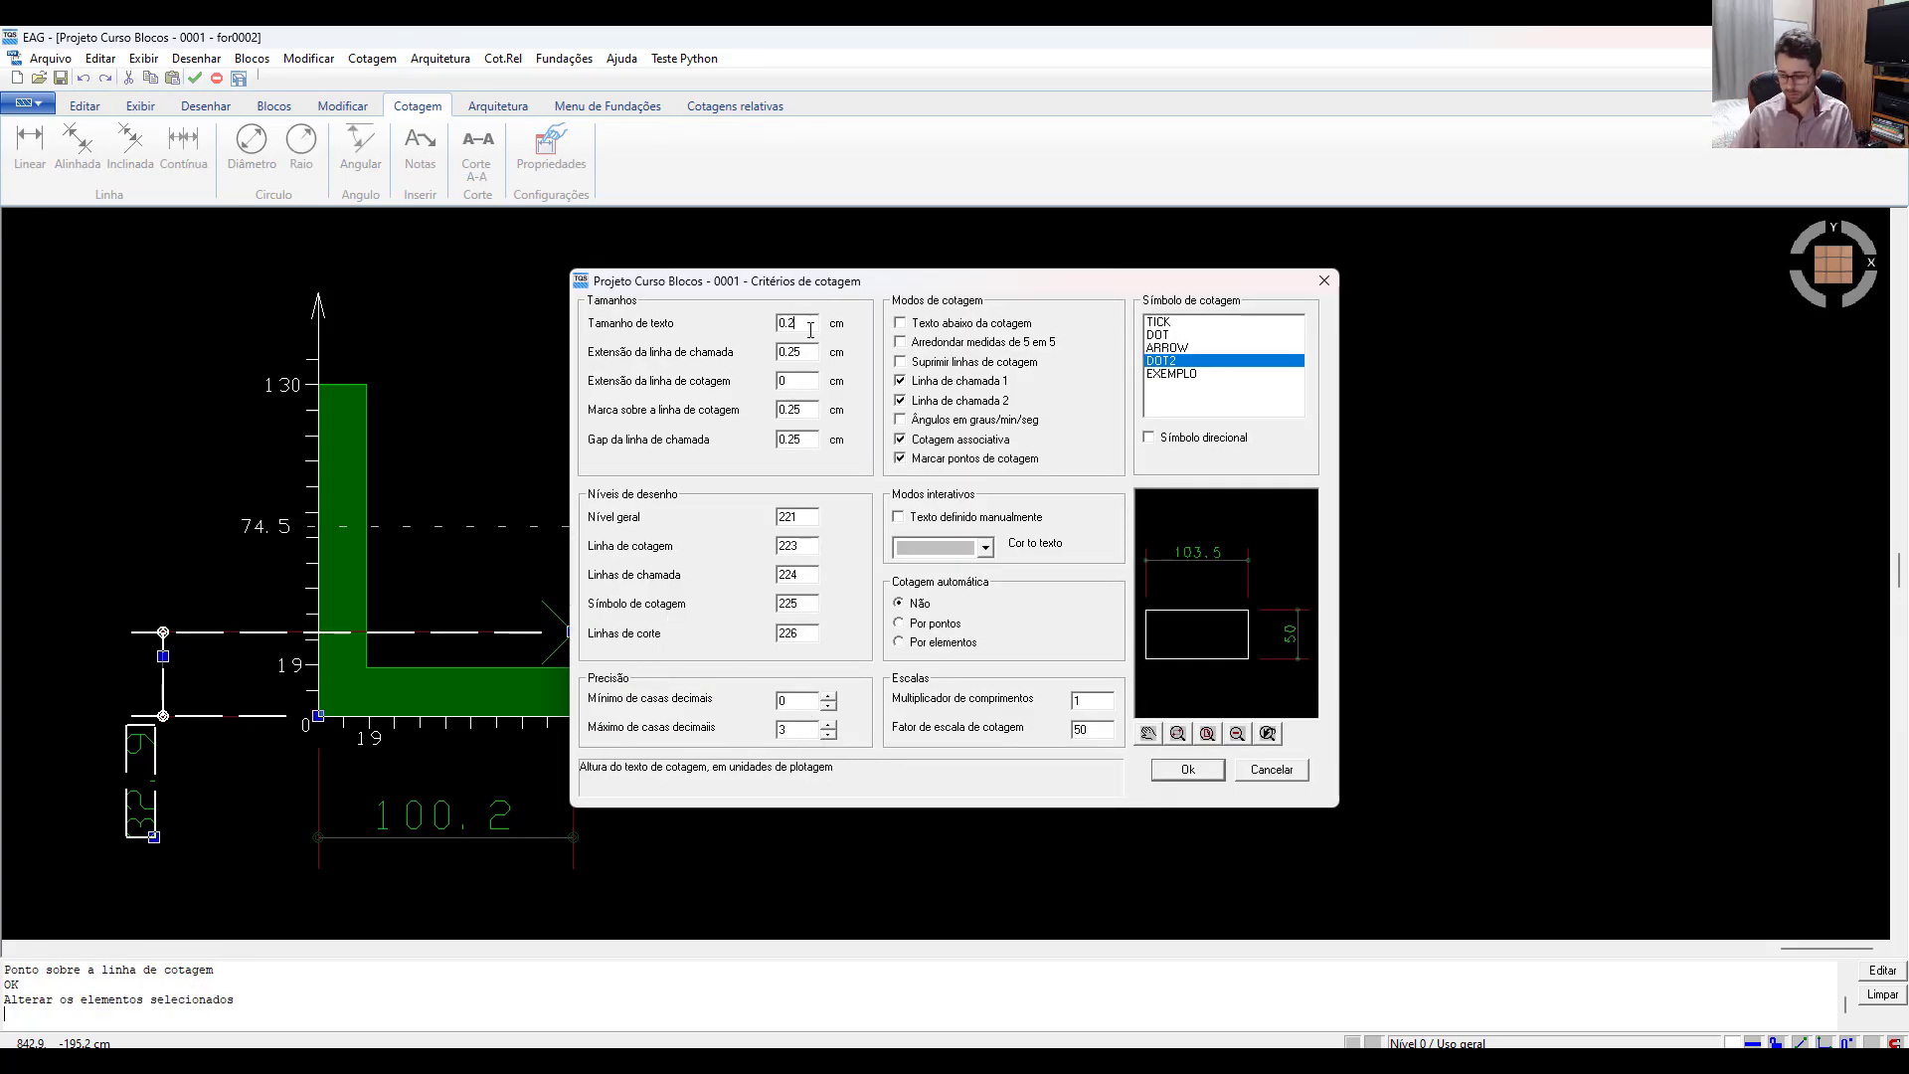
key("Return")
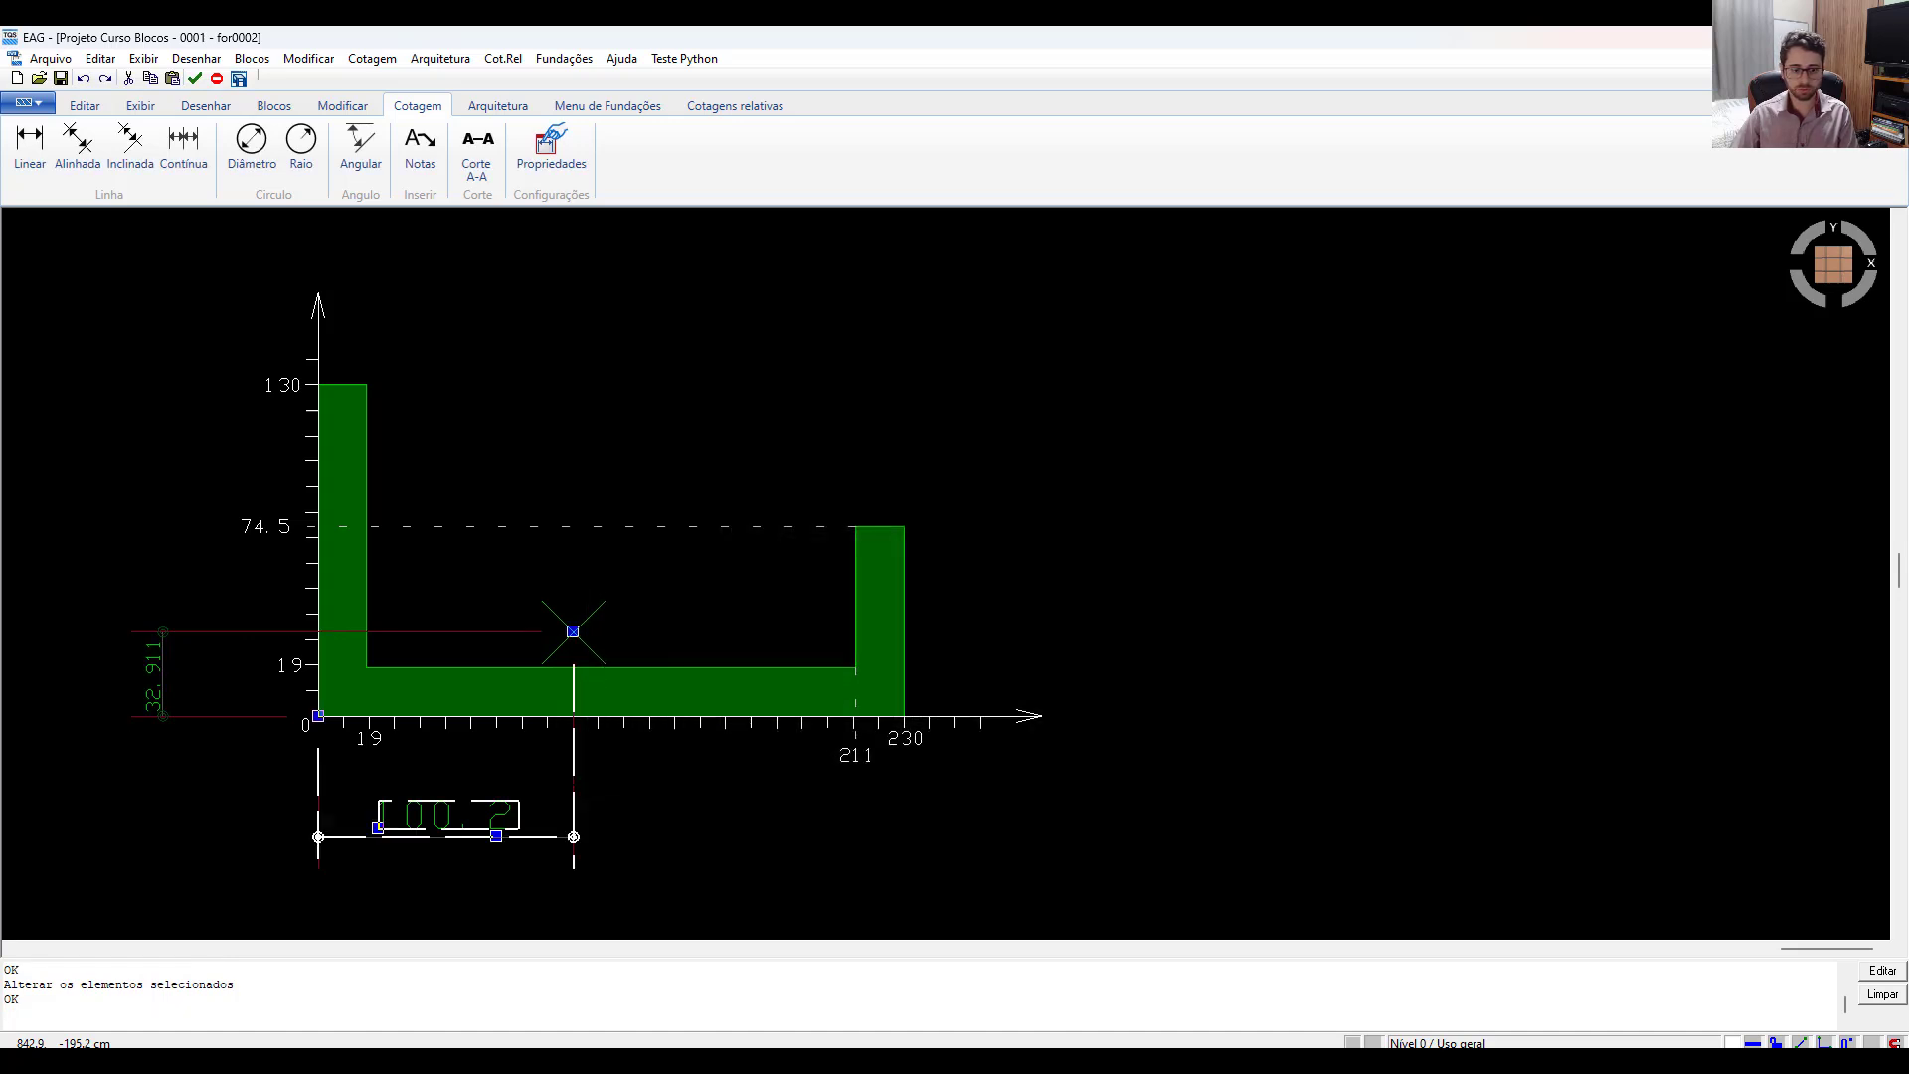
Set the horizontal centre-of-gravity dimension to a maximum of 3 decimal places and a text size of 0.2 cm.
double_click(444, 836)
left_click_drag(791, 730, 729, 727)
type("3")
left_click_drag(807, 325, 771, 324)
type("0.2")
key("Return")
Move the horizontal centre-of-gravity dimension line closer to the horizontal axis.
scroll(434, 835, "up", 2)
left_click(433, 837)
left_click(525, 838)
left_click(519, 759)
Try shifting the vertical centre-of-gravity dimension line toward the sketch, and undo the shift.
middle_click_drag(263, 697, 371, 709)
left_click(153, 616)
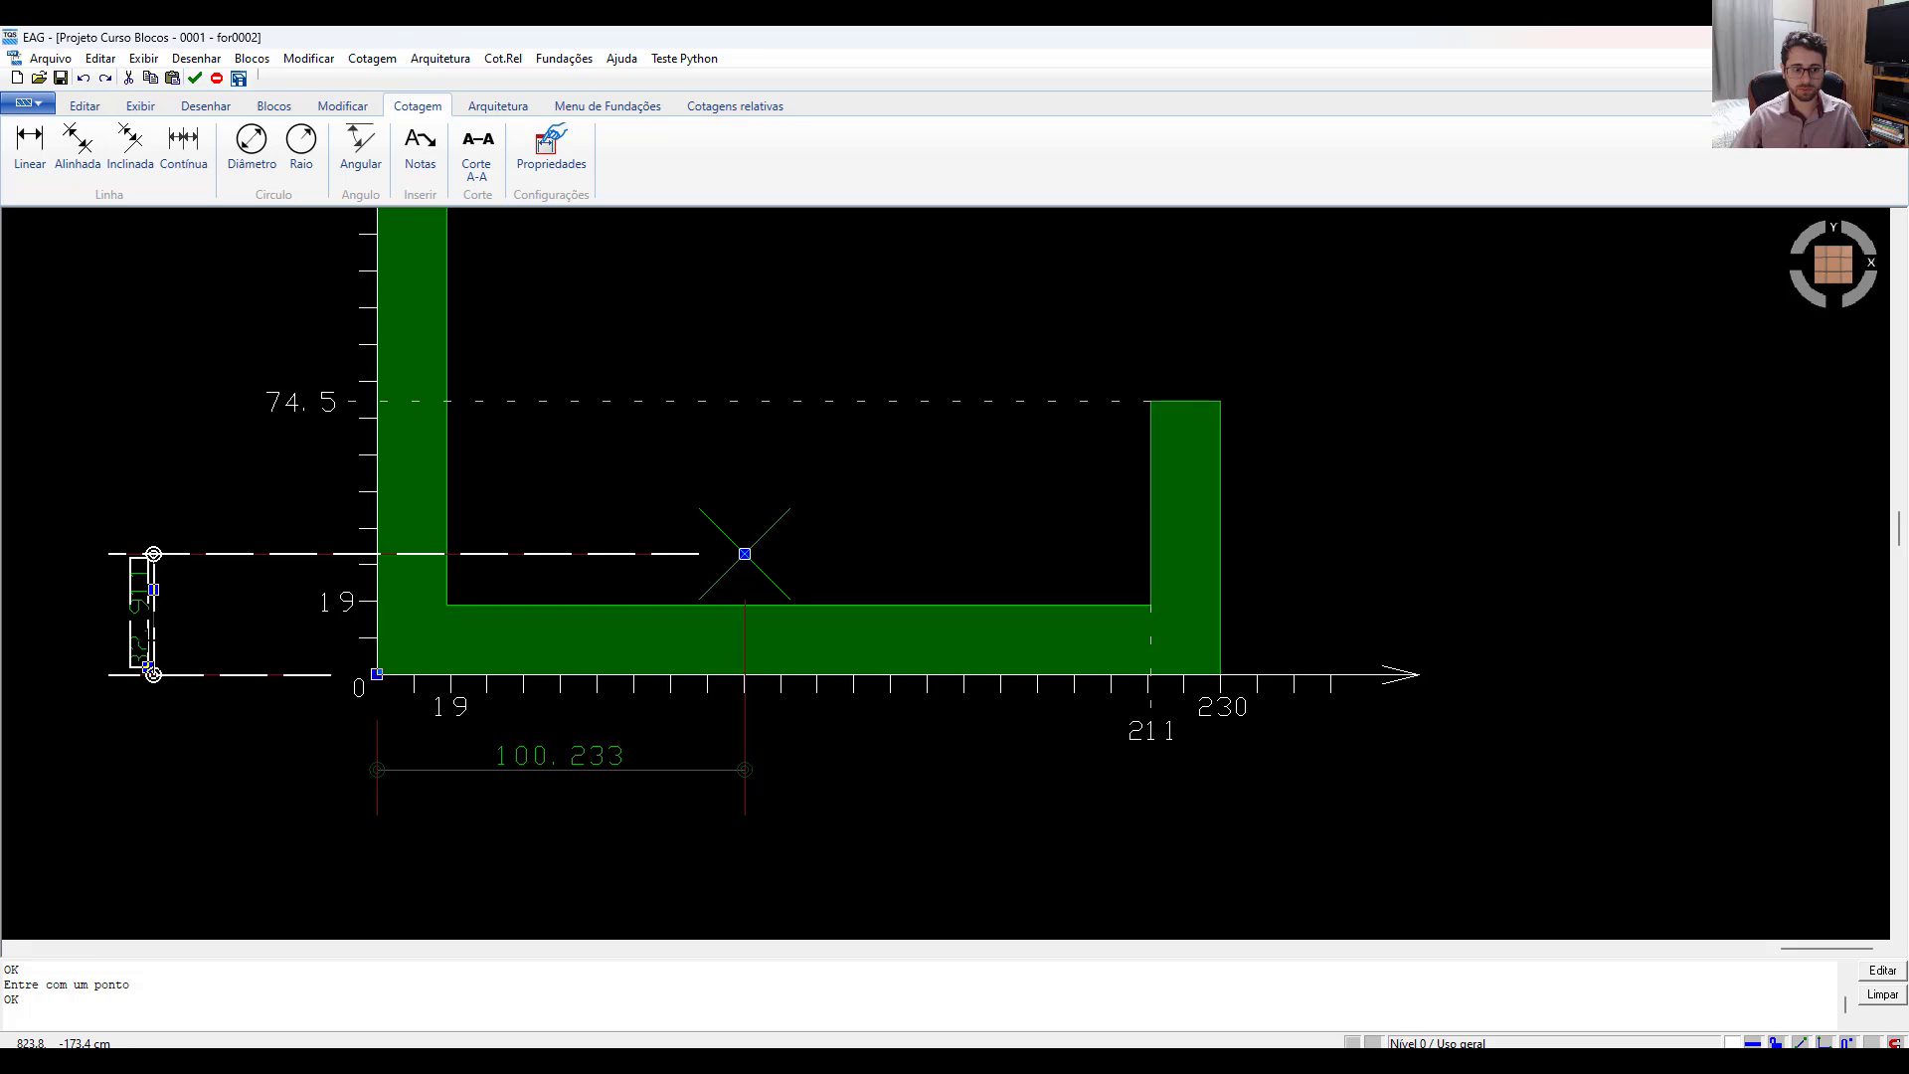
left_click(153, 590)
left_click(216, 590)
key("ctrl+z")
Move the vertical centre-of-gravity dimension line closer to the vertical axis, clear of the axis labels.
left_click(153, 601)
scroll(156, 588, "up", 1)
left_click(153, 591)
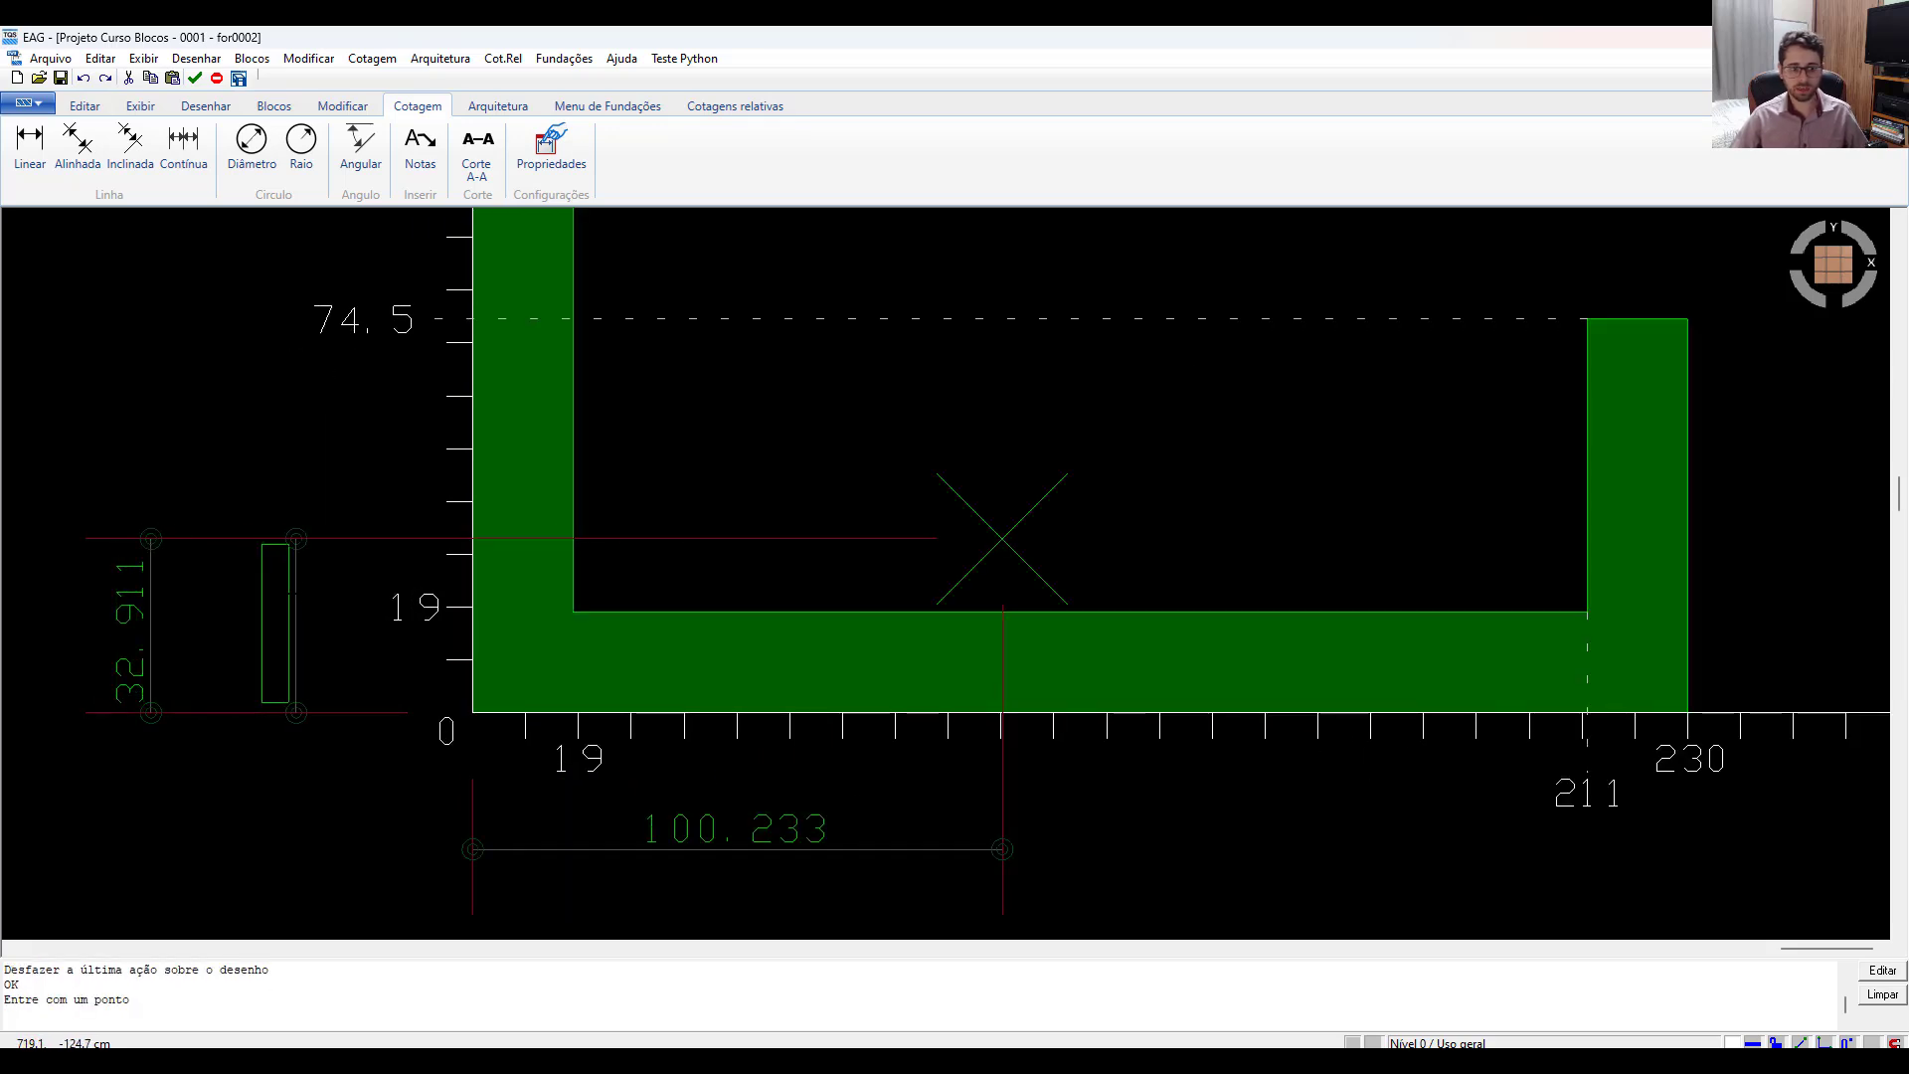
left_click(283, 622)
scroll(289, 624, "down", 1)
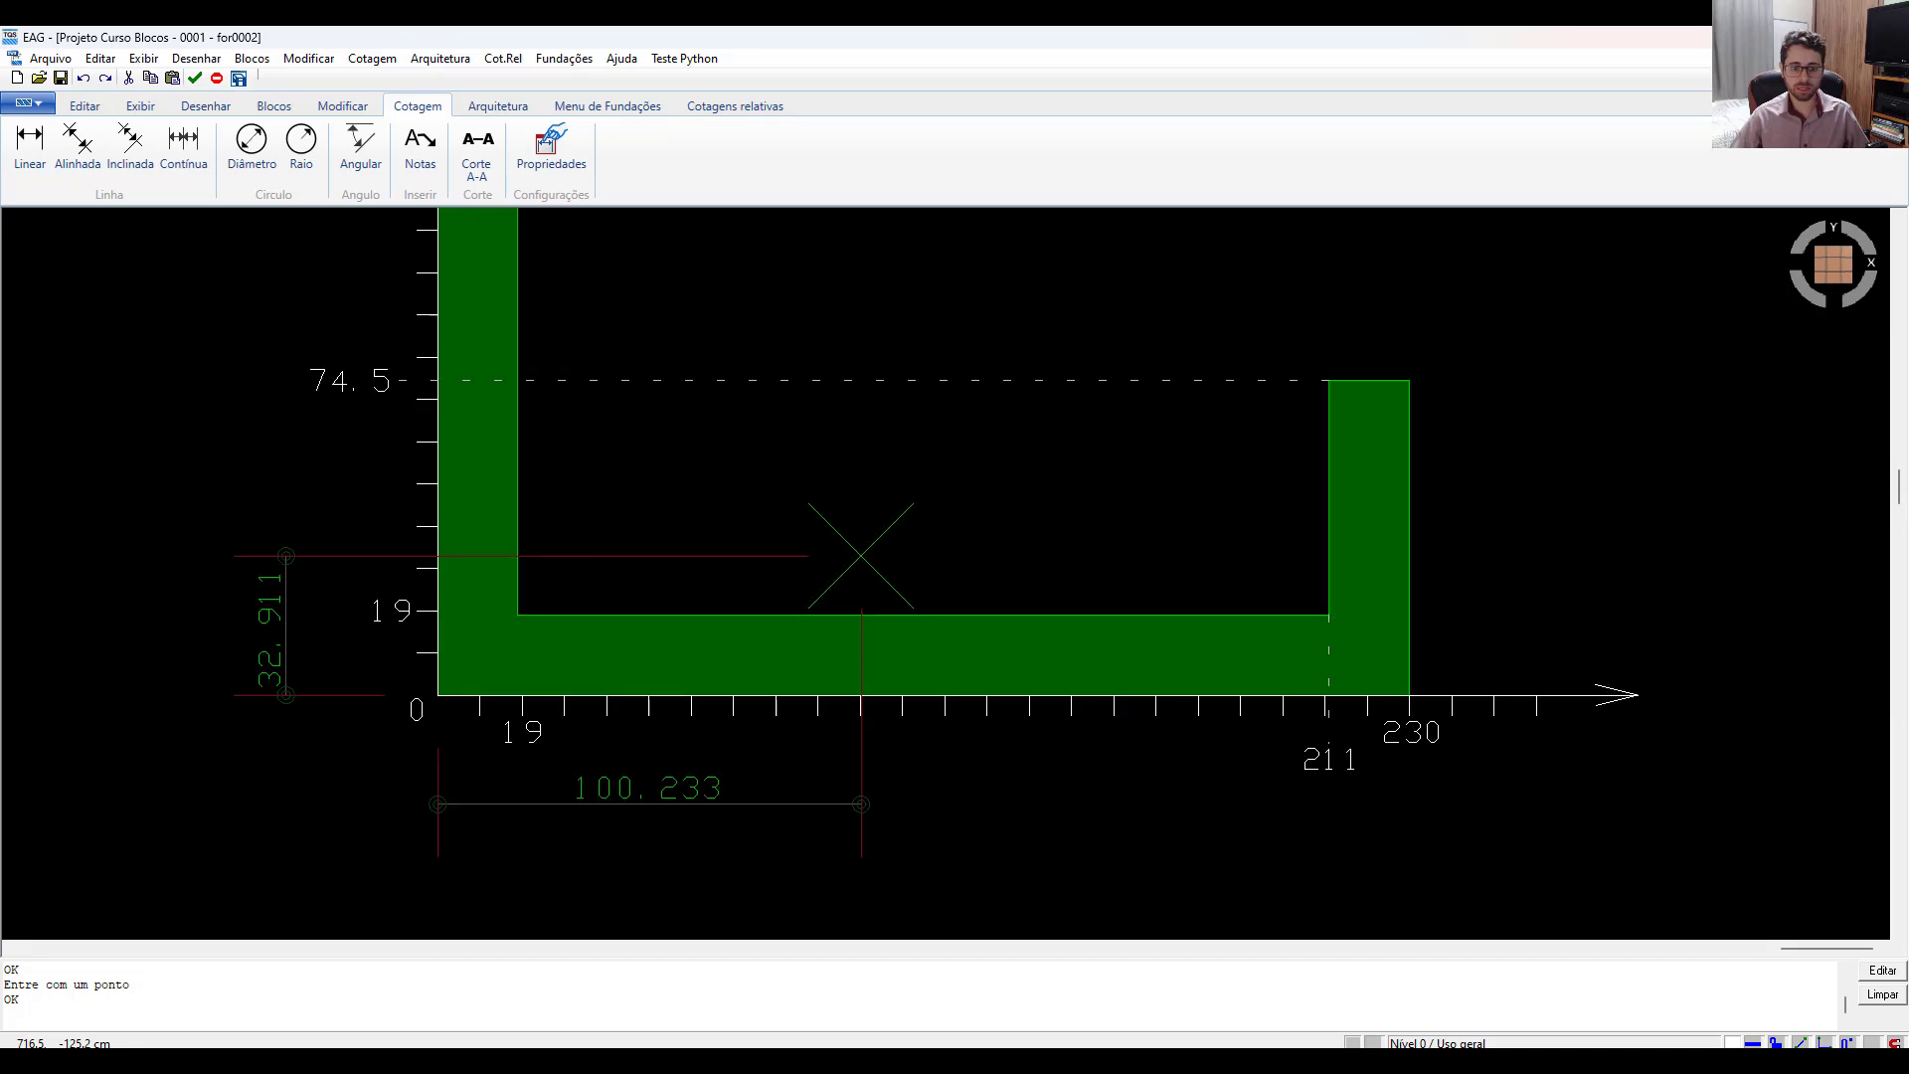
left_click(860, 555)
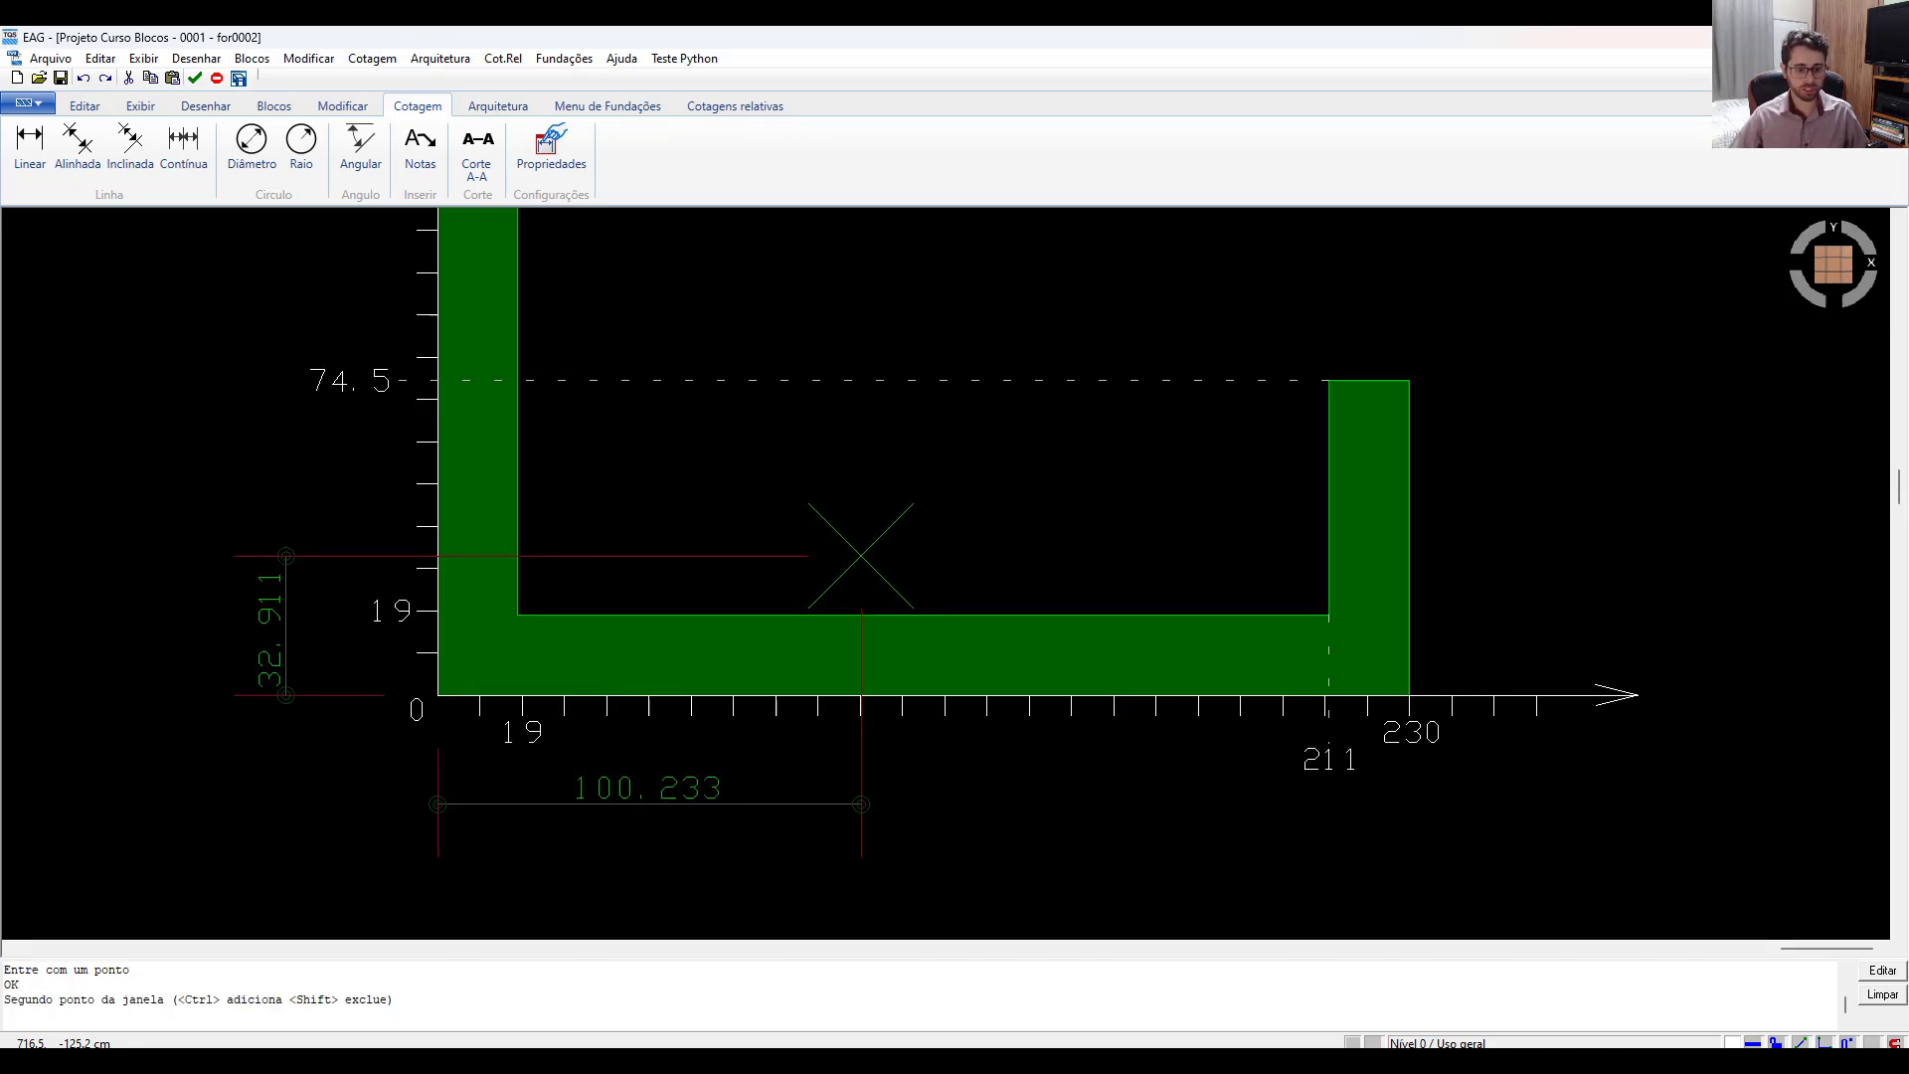
left_click_drag(146, 519, 307, 732)
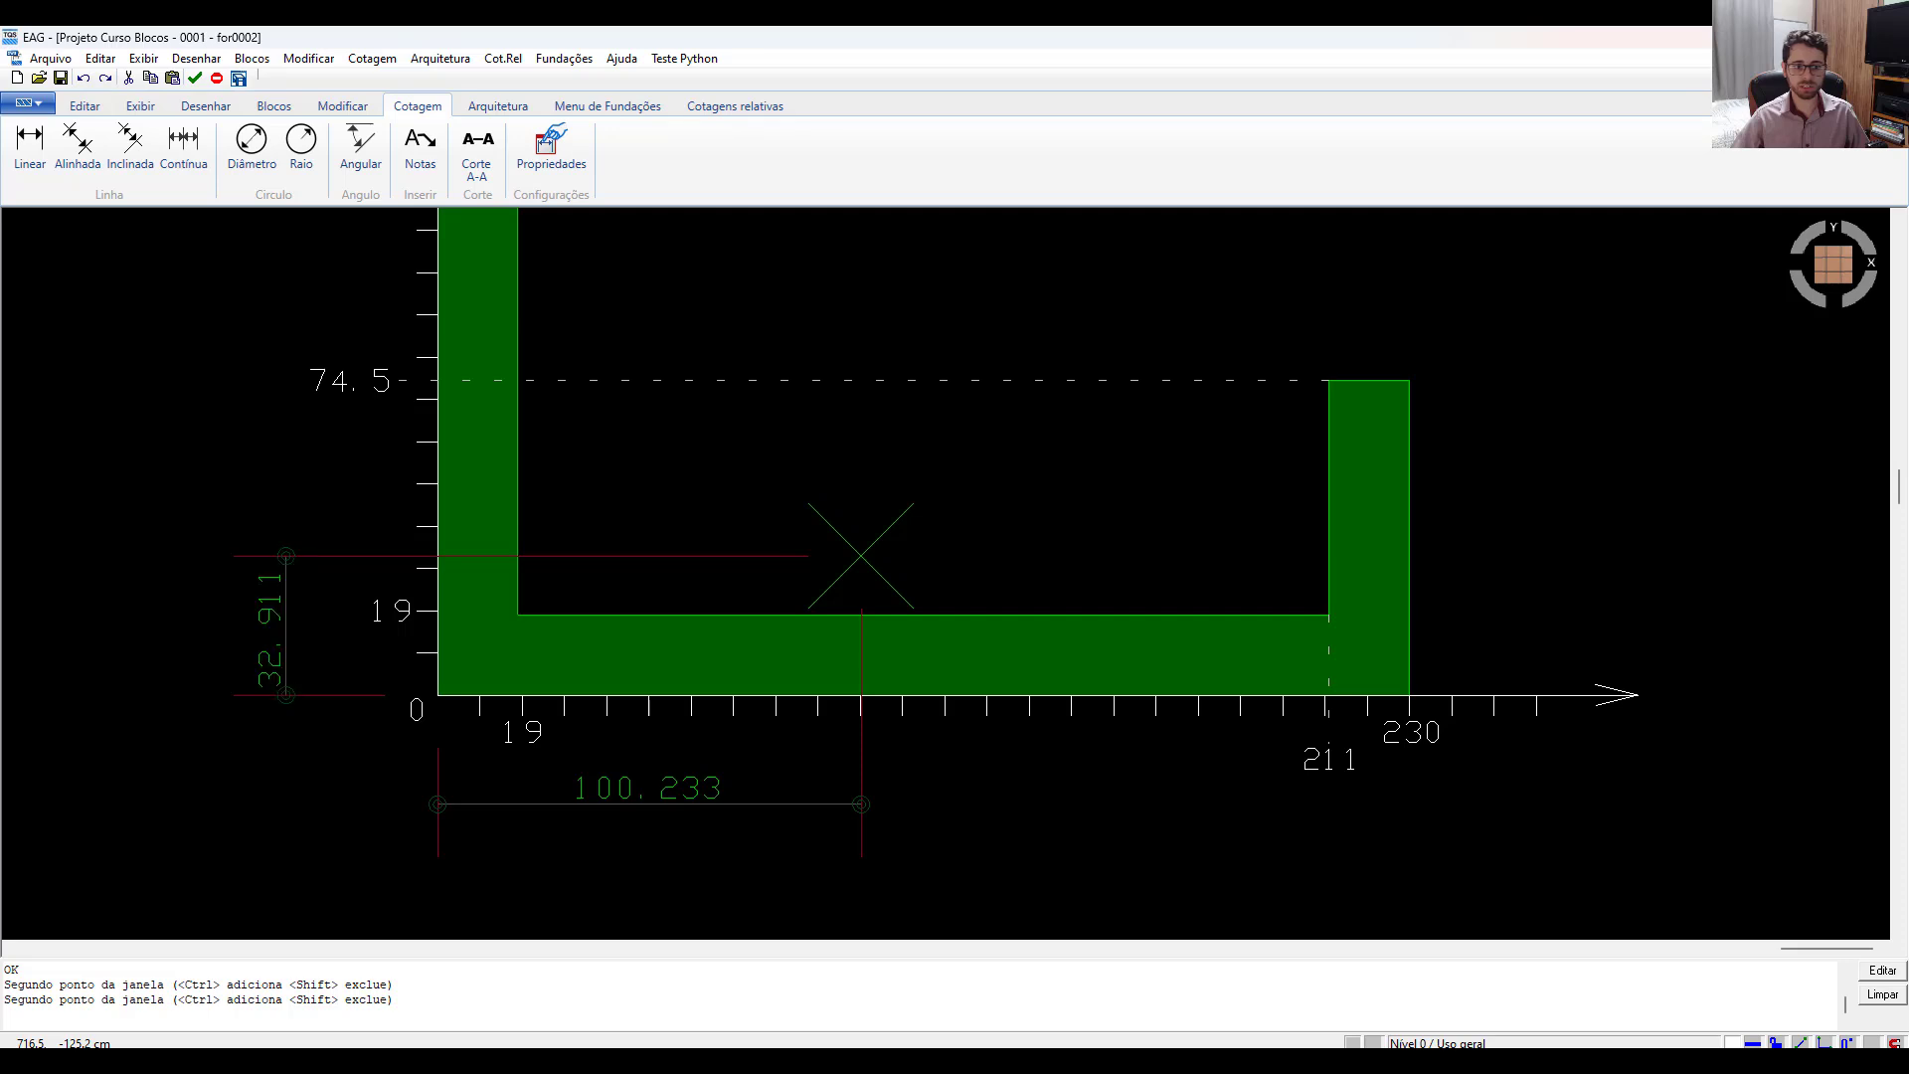
Paste the copied block of area, centroid and inertia texts beside the column sketch at angle 0.
scroll(860, 555, "down", 3)
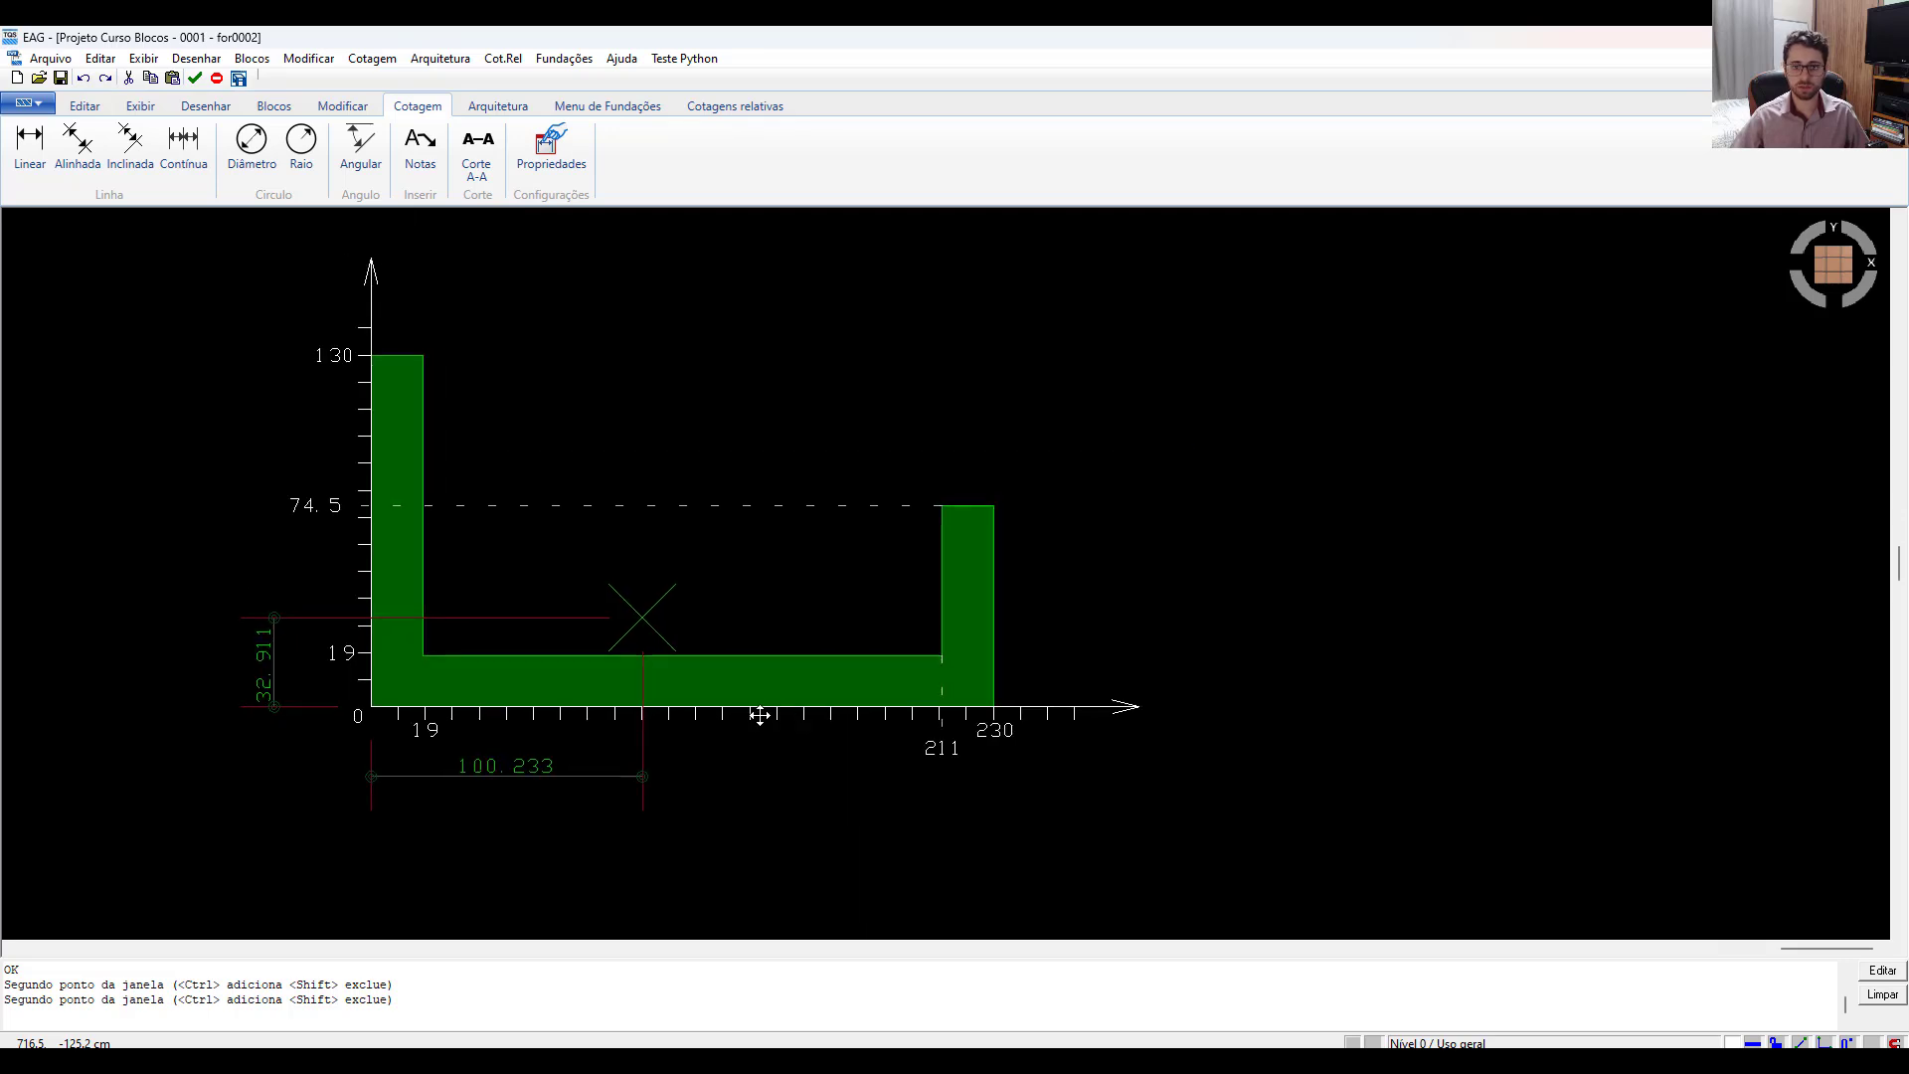
scroll(561, 621, "down", 2)
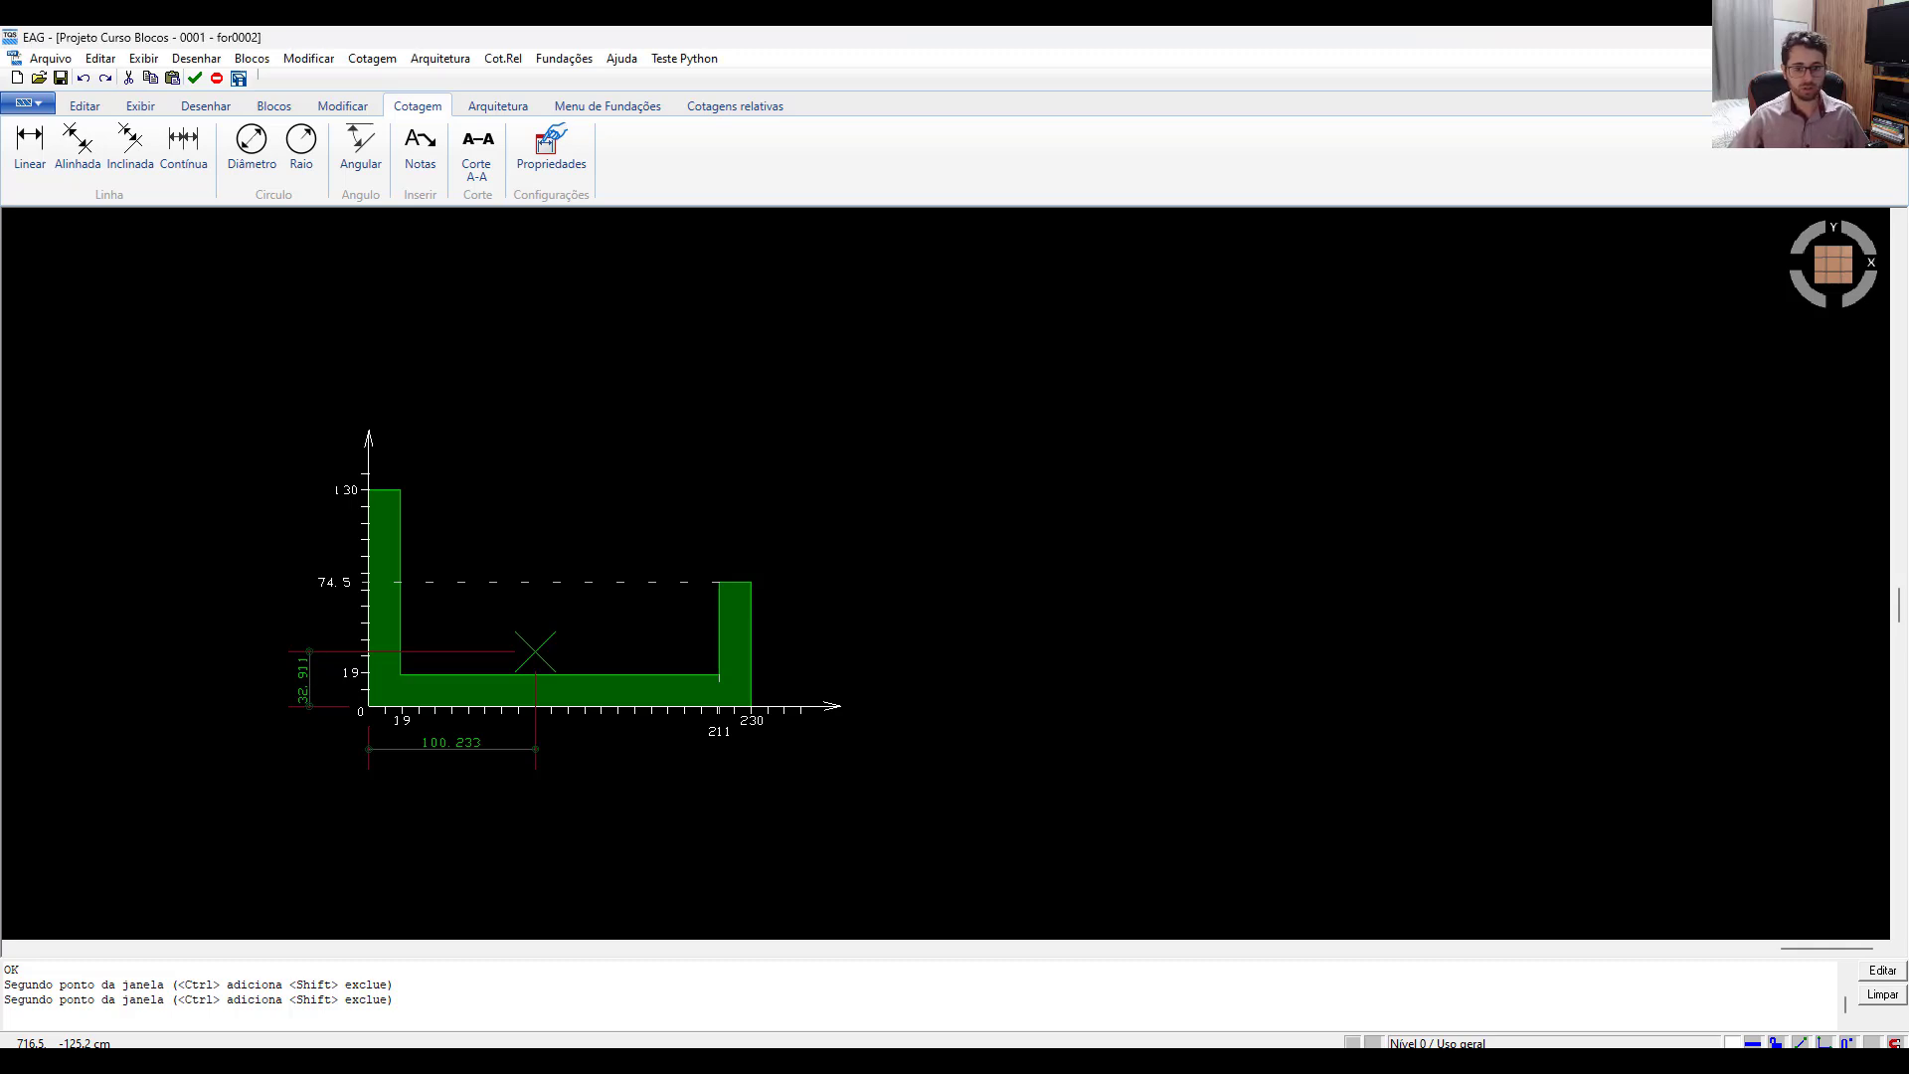
key("ctrl+v")
key("Return")
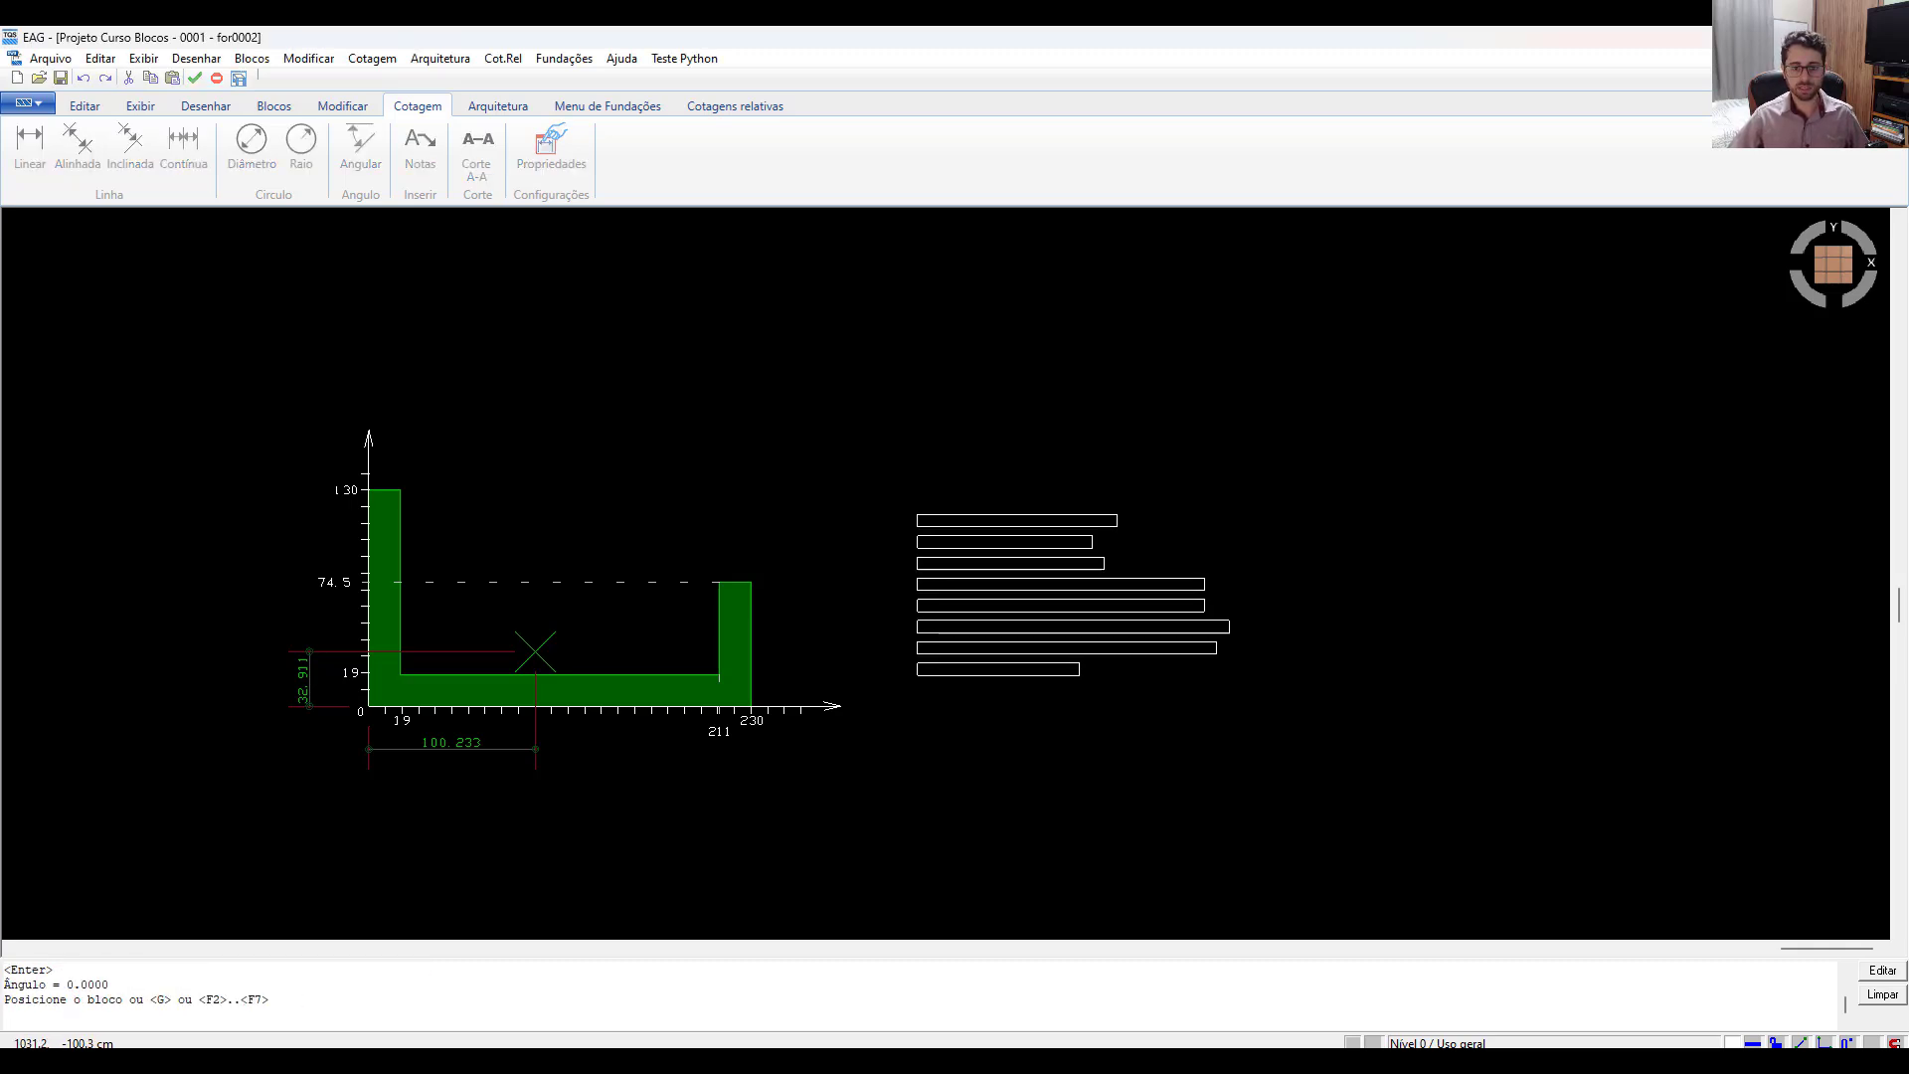
left_click(751, 602)
Delete the values from the pasted text lines, keeping only the A, Xg, Yg, Ixg, Iyg, Ix1, Iy1 and ang labels.
left_click(915, 475)
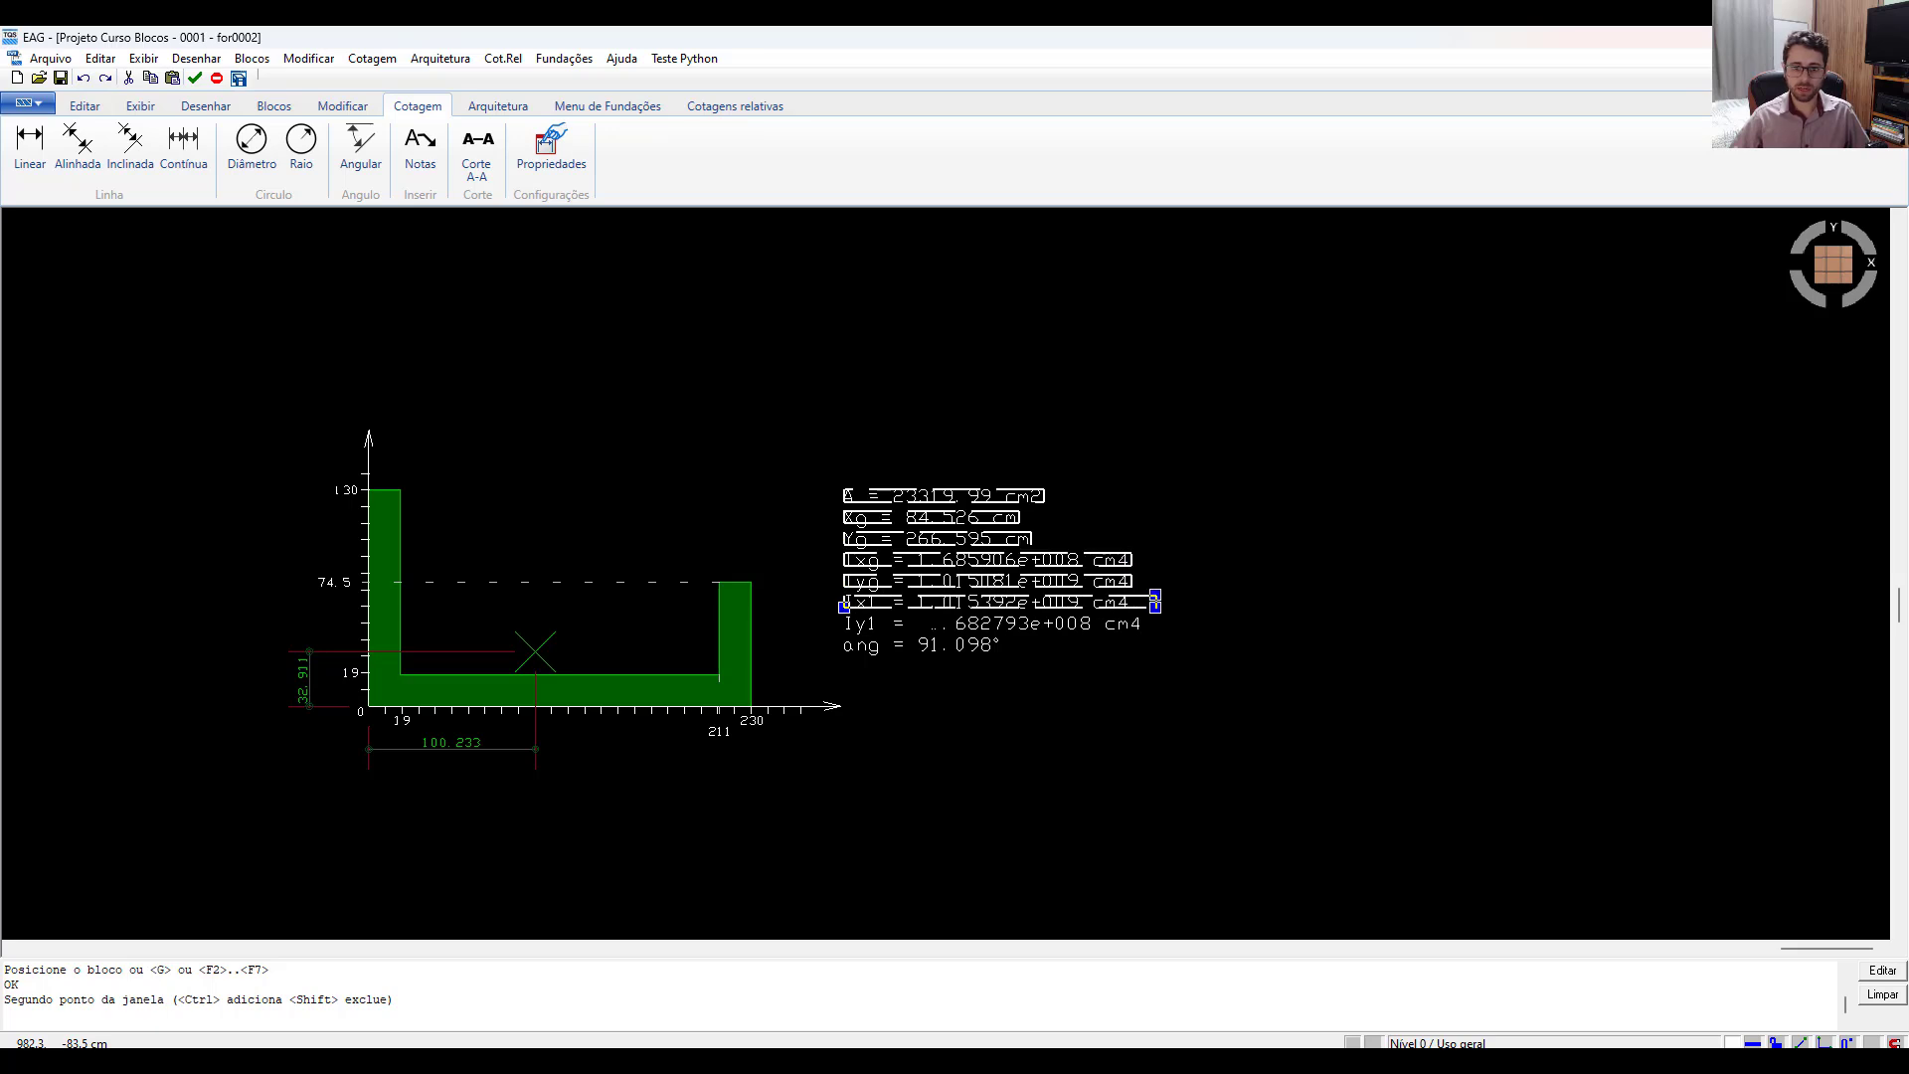
key("F6")
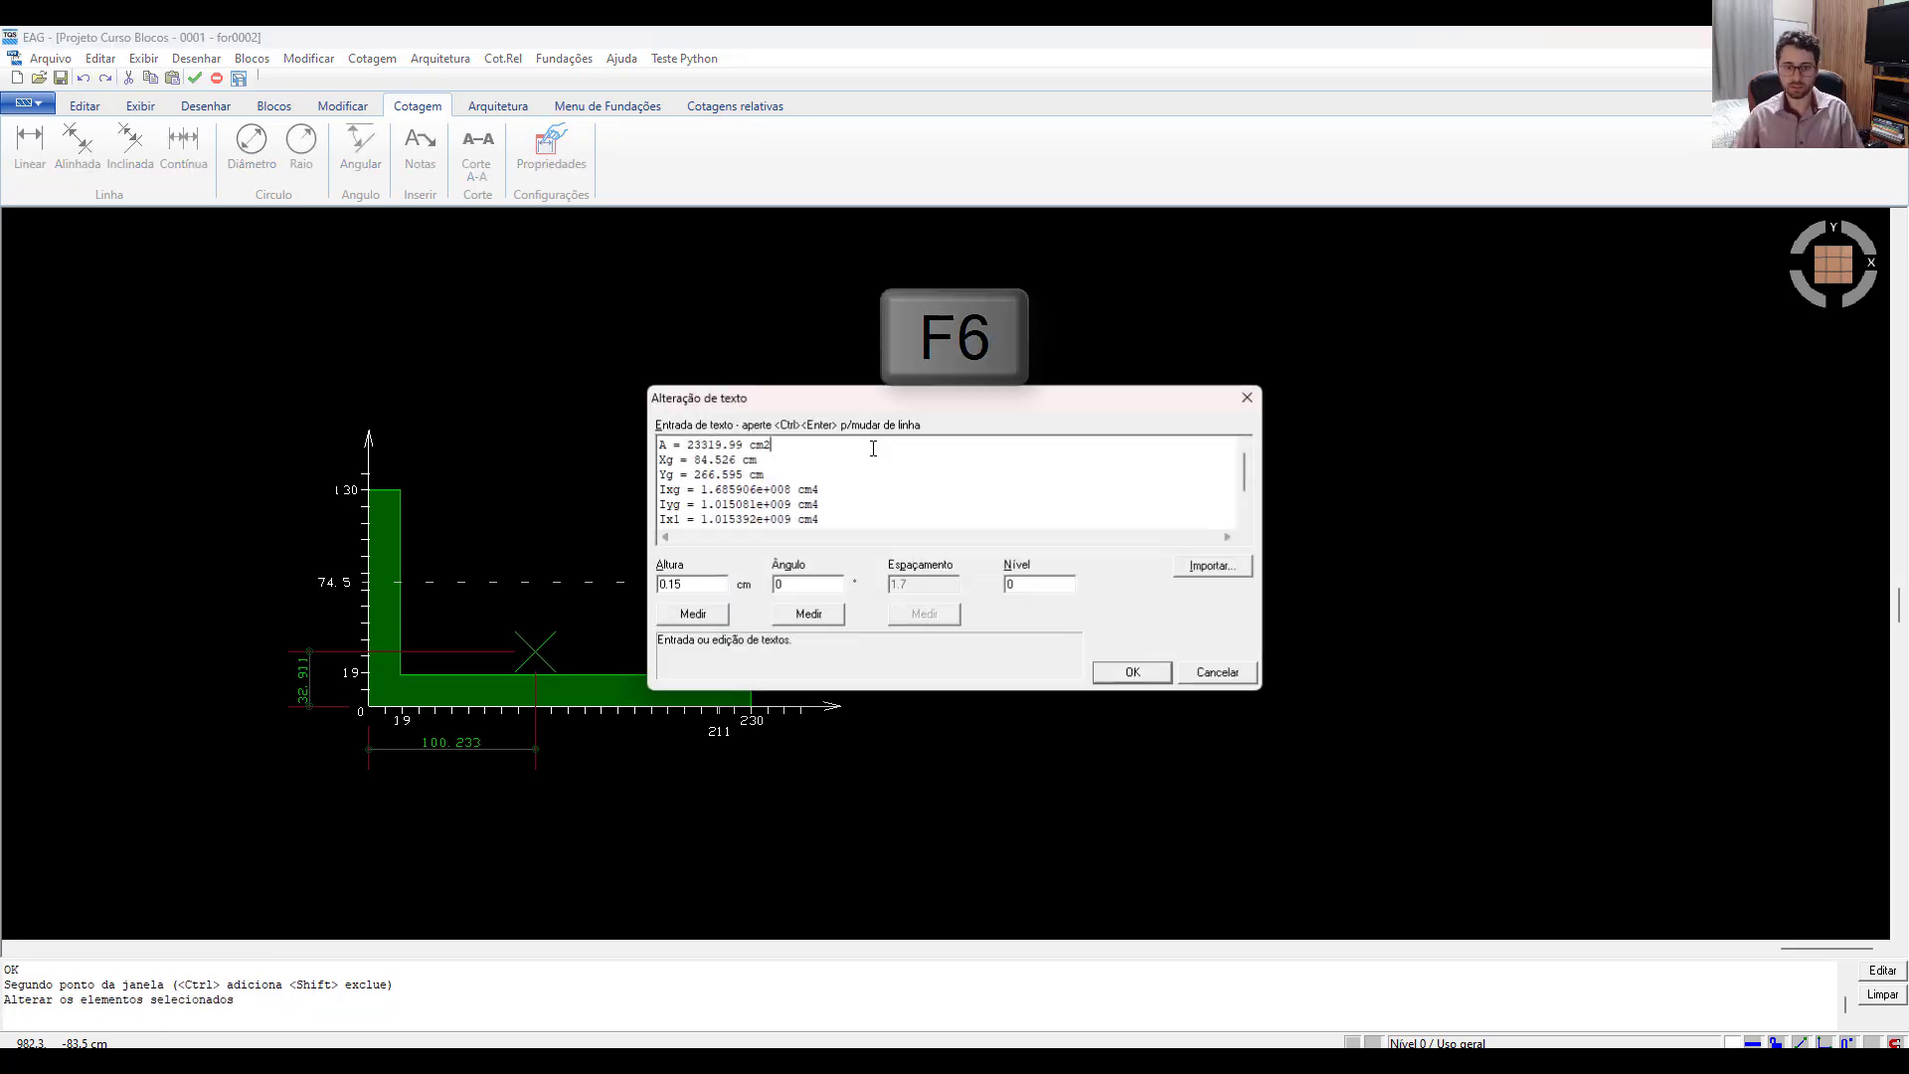
left_click_drag(757, 460, 693, 477)
key("Delete")
key("Delete")
key("Delete")
key("Delete")
mouse_move(821, 490)
left_mouse_down()
mouse_move(698, 489)
mouse_move(825, 508)
mouse_move(698, 505)
left_mouse_up()
key("Delete")
key("Delete")
key("Delete")
scroll(736, 505, "down", 1)
key("Delete")
key("Delete")
key("Return")
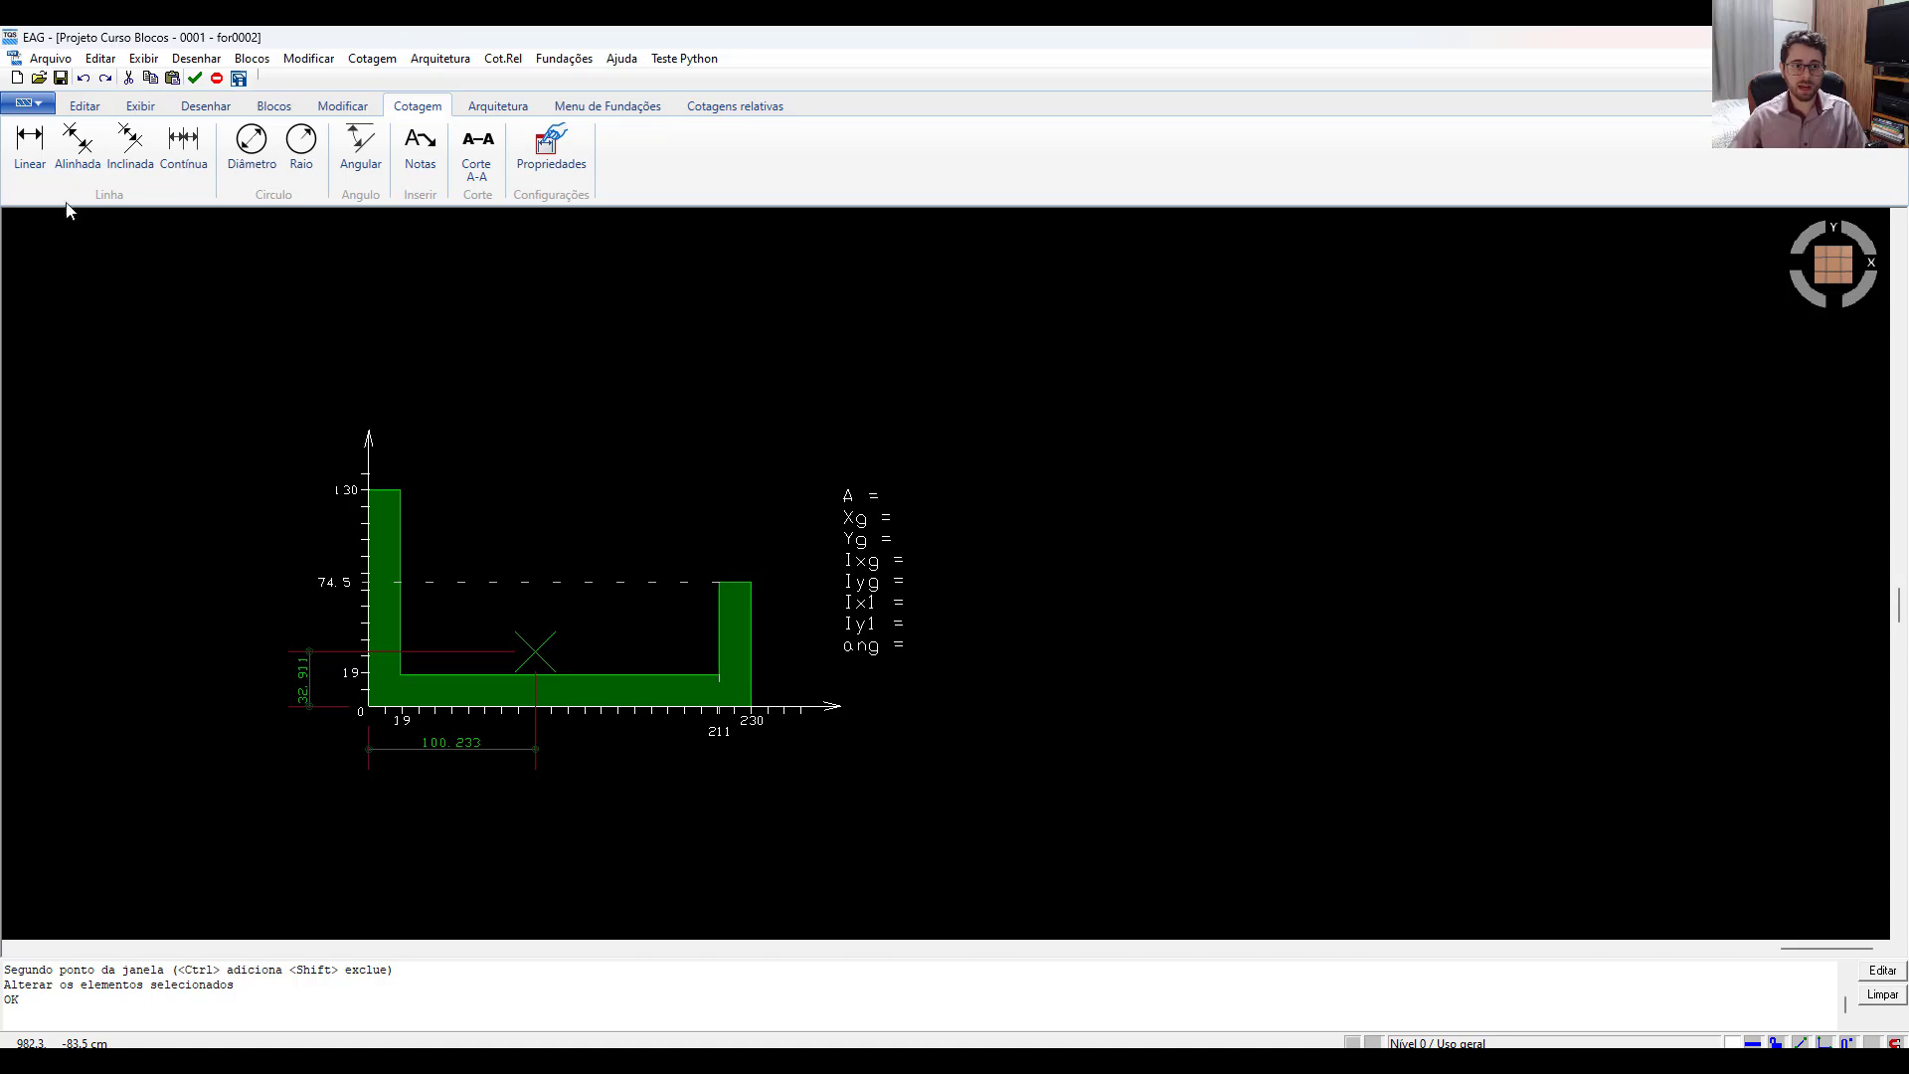
List the area of the U-shaped column outline by elements and place the result text below the sketch.
left_click(137, 109)
left_click(467, 167)
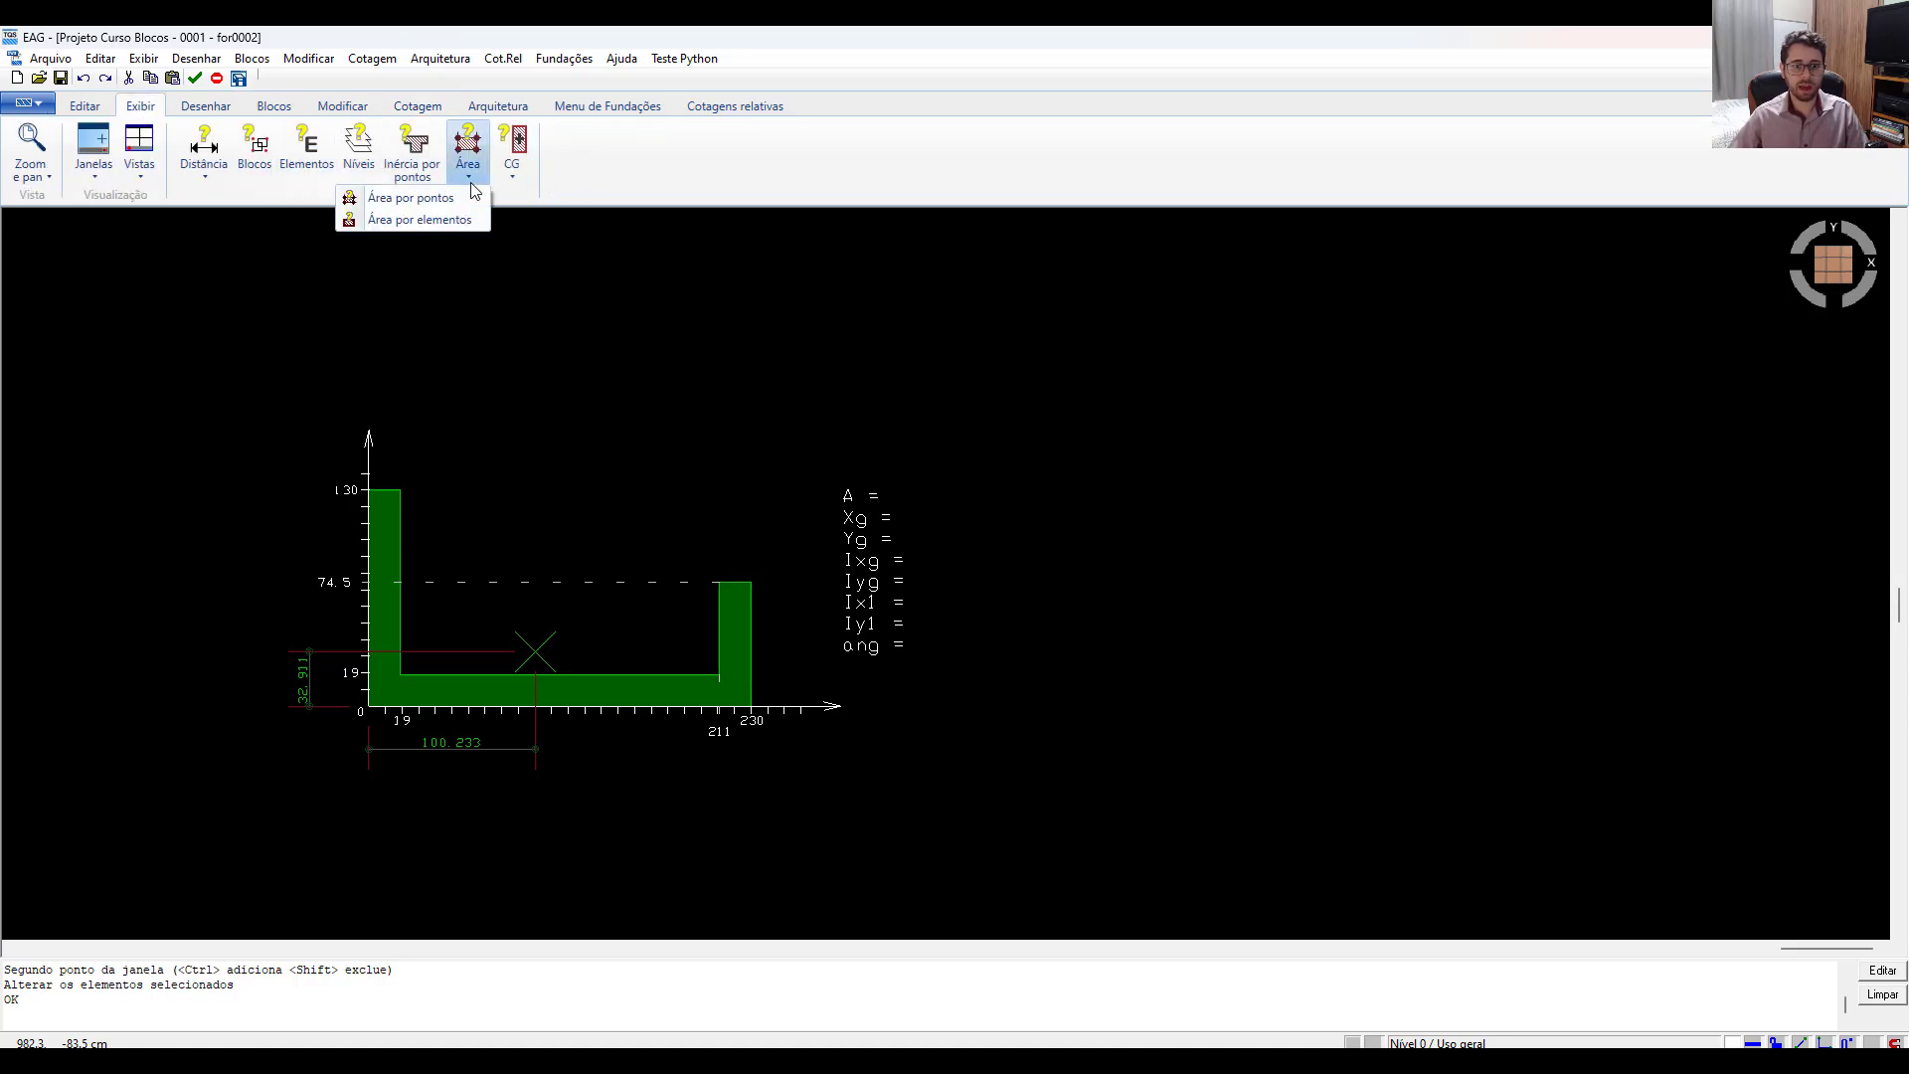
left_click(432, 221)
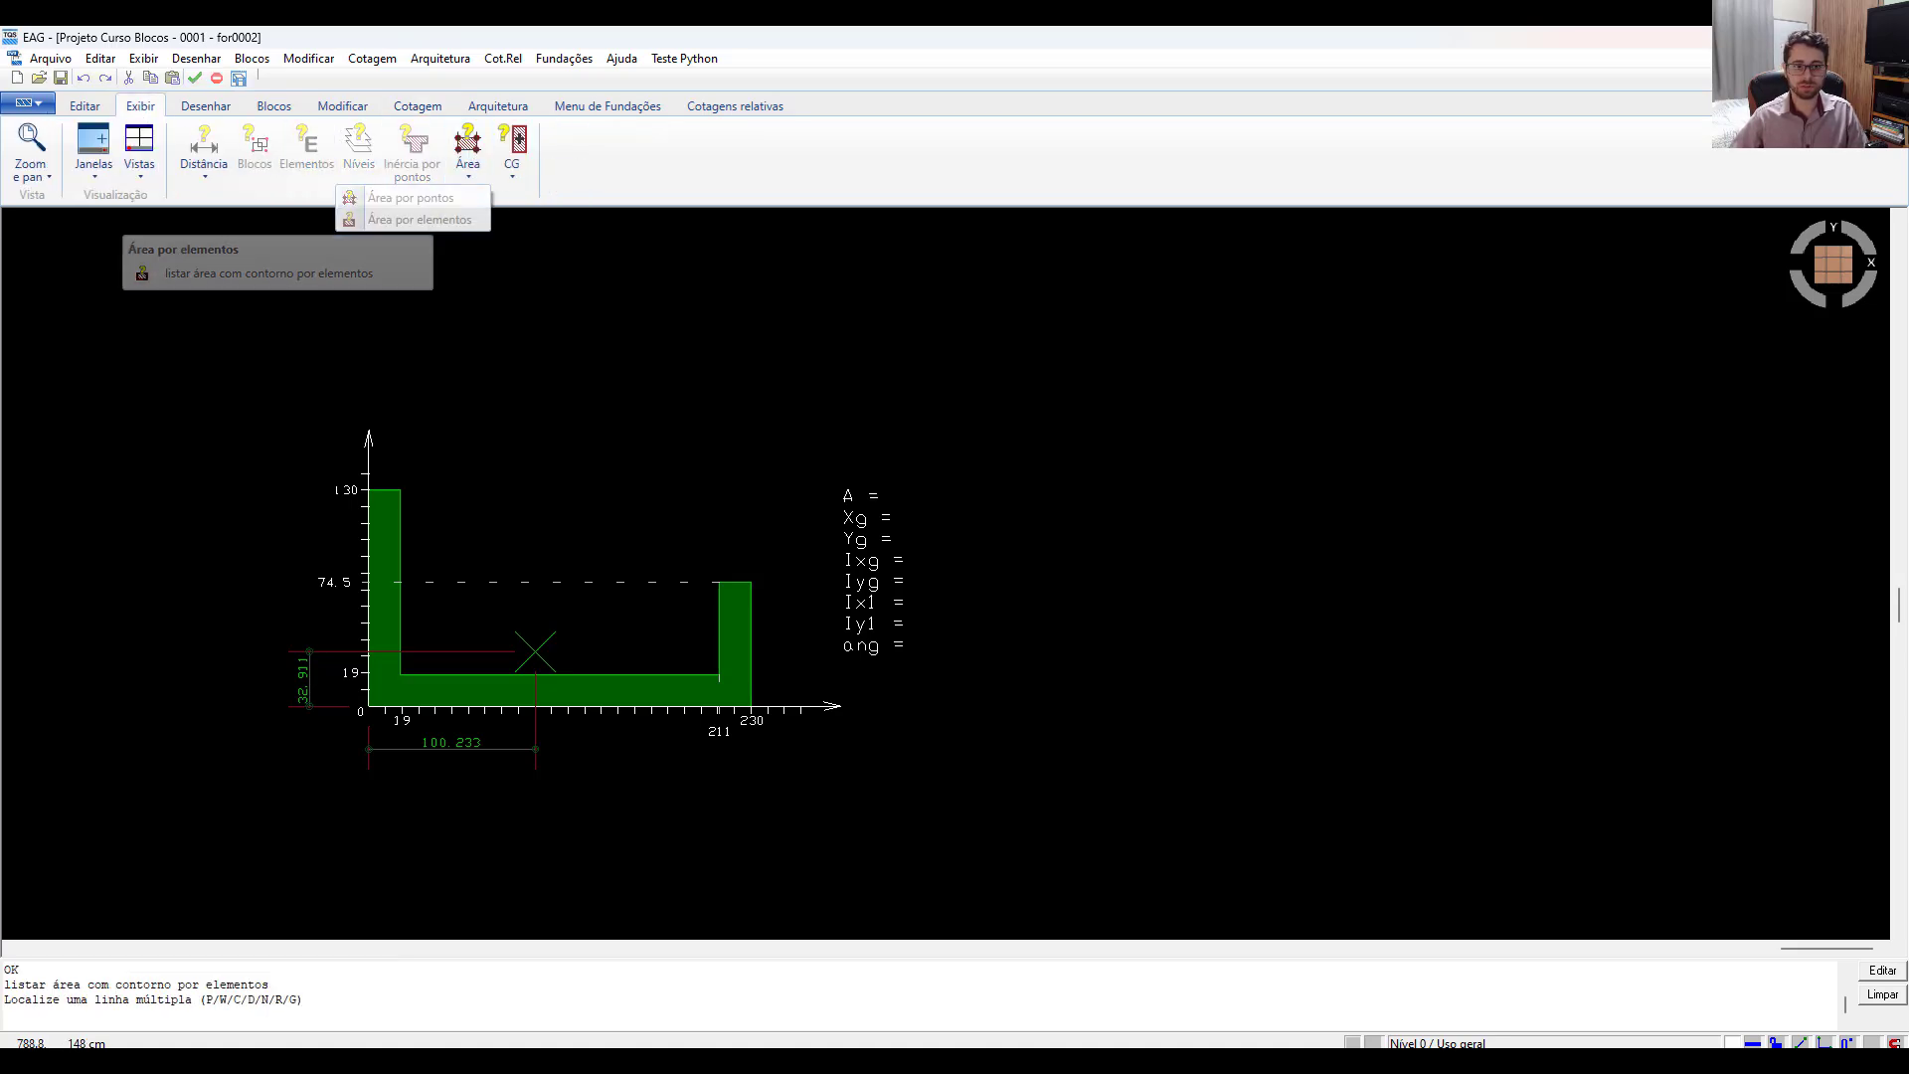
left_click(395, 515)
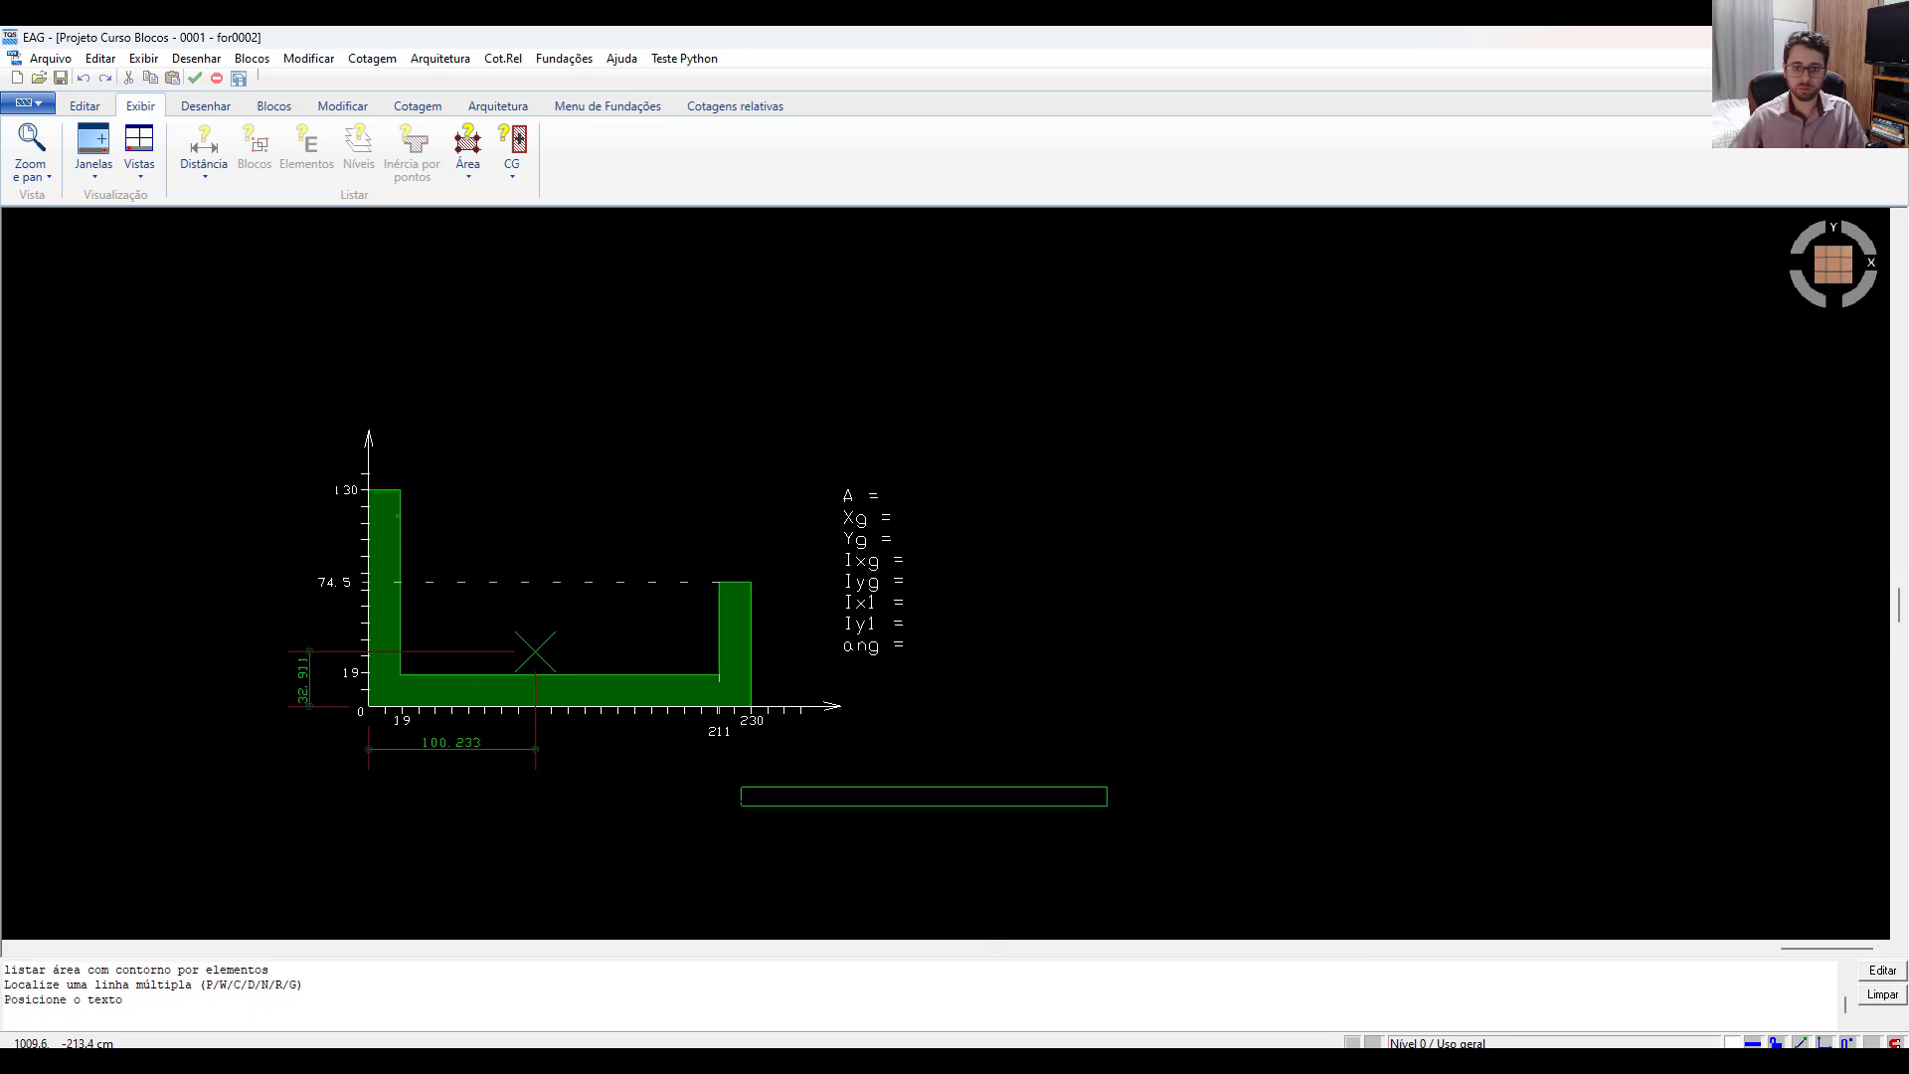
left_click(989, 869)
Complete the A line as 7533.50 cm2 and delete the area listing text below the sketch.
left_click(699, 773)
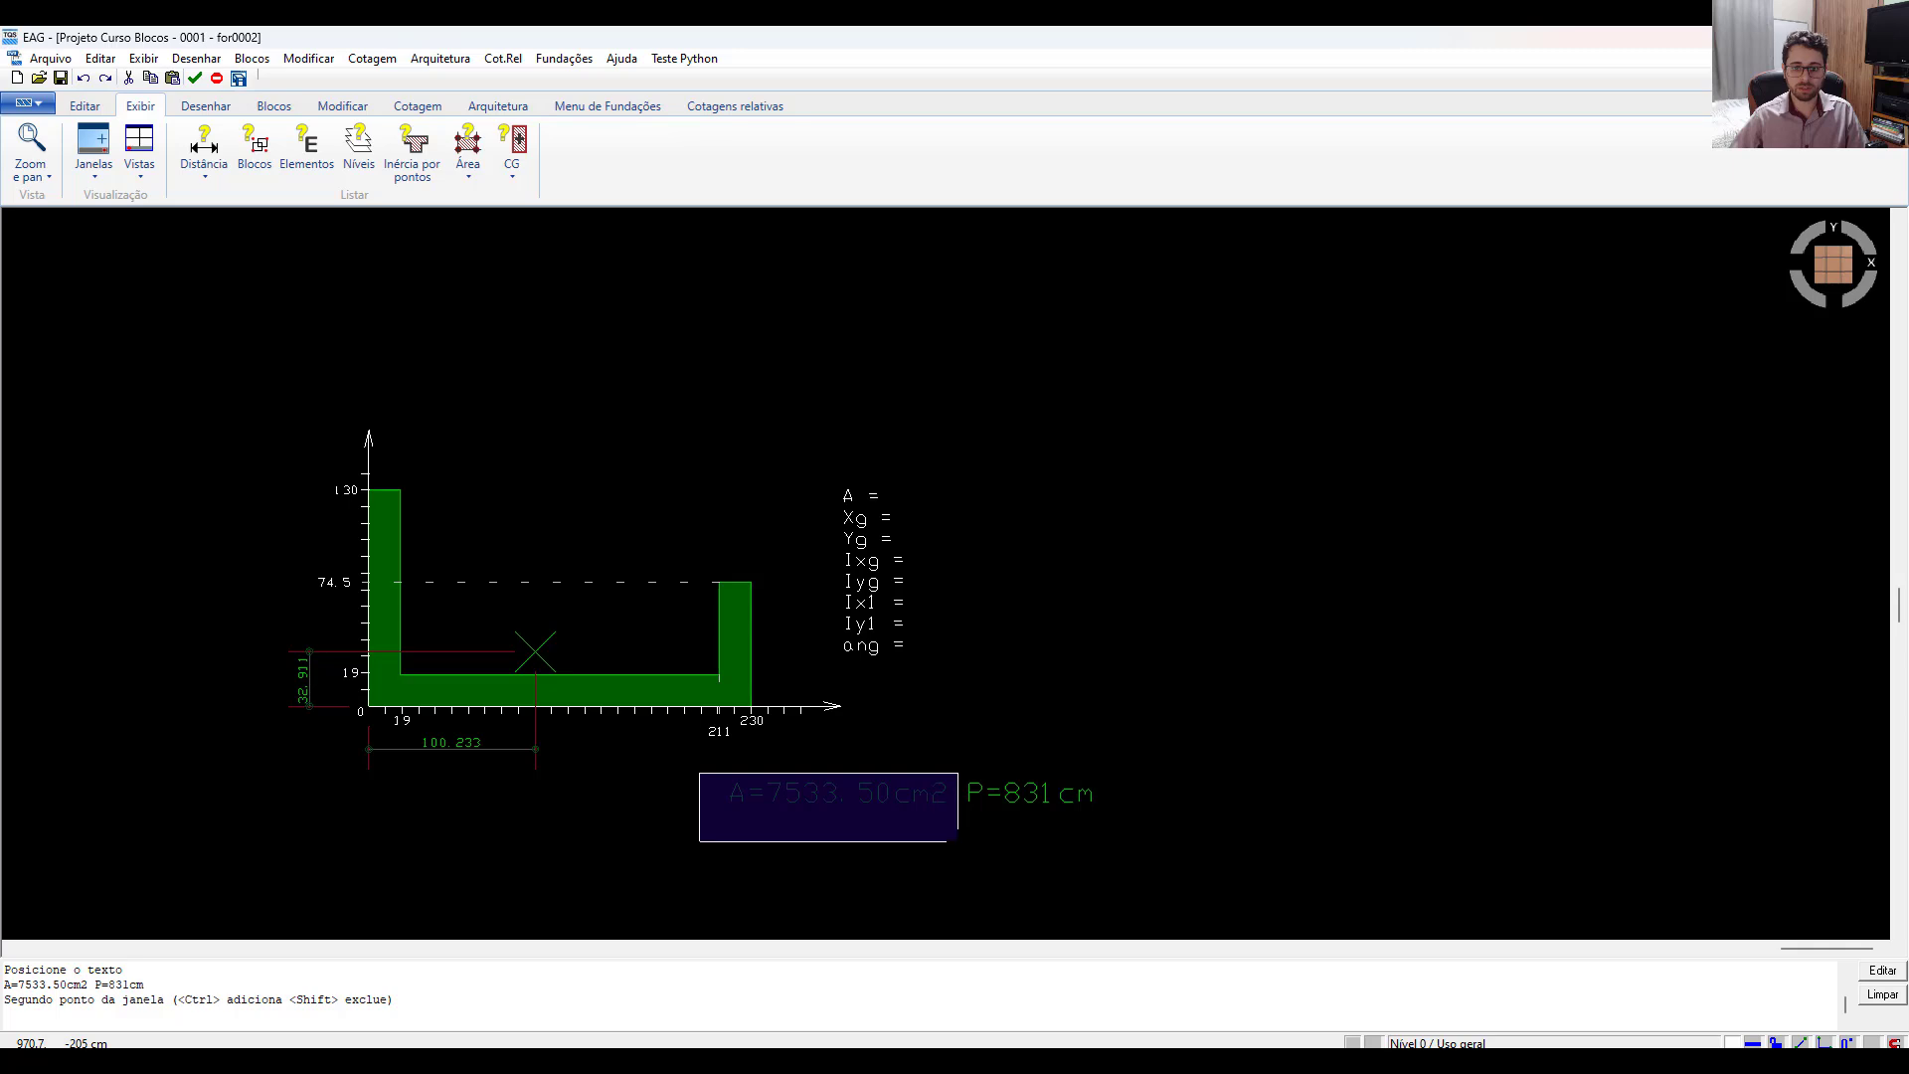
left_click(959, 843)
double_click(863, 496)
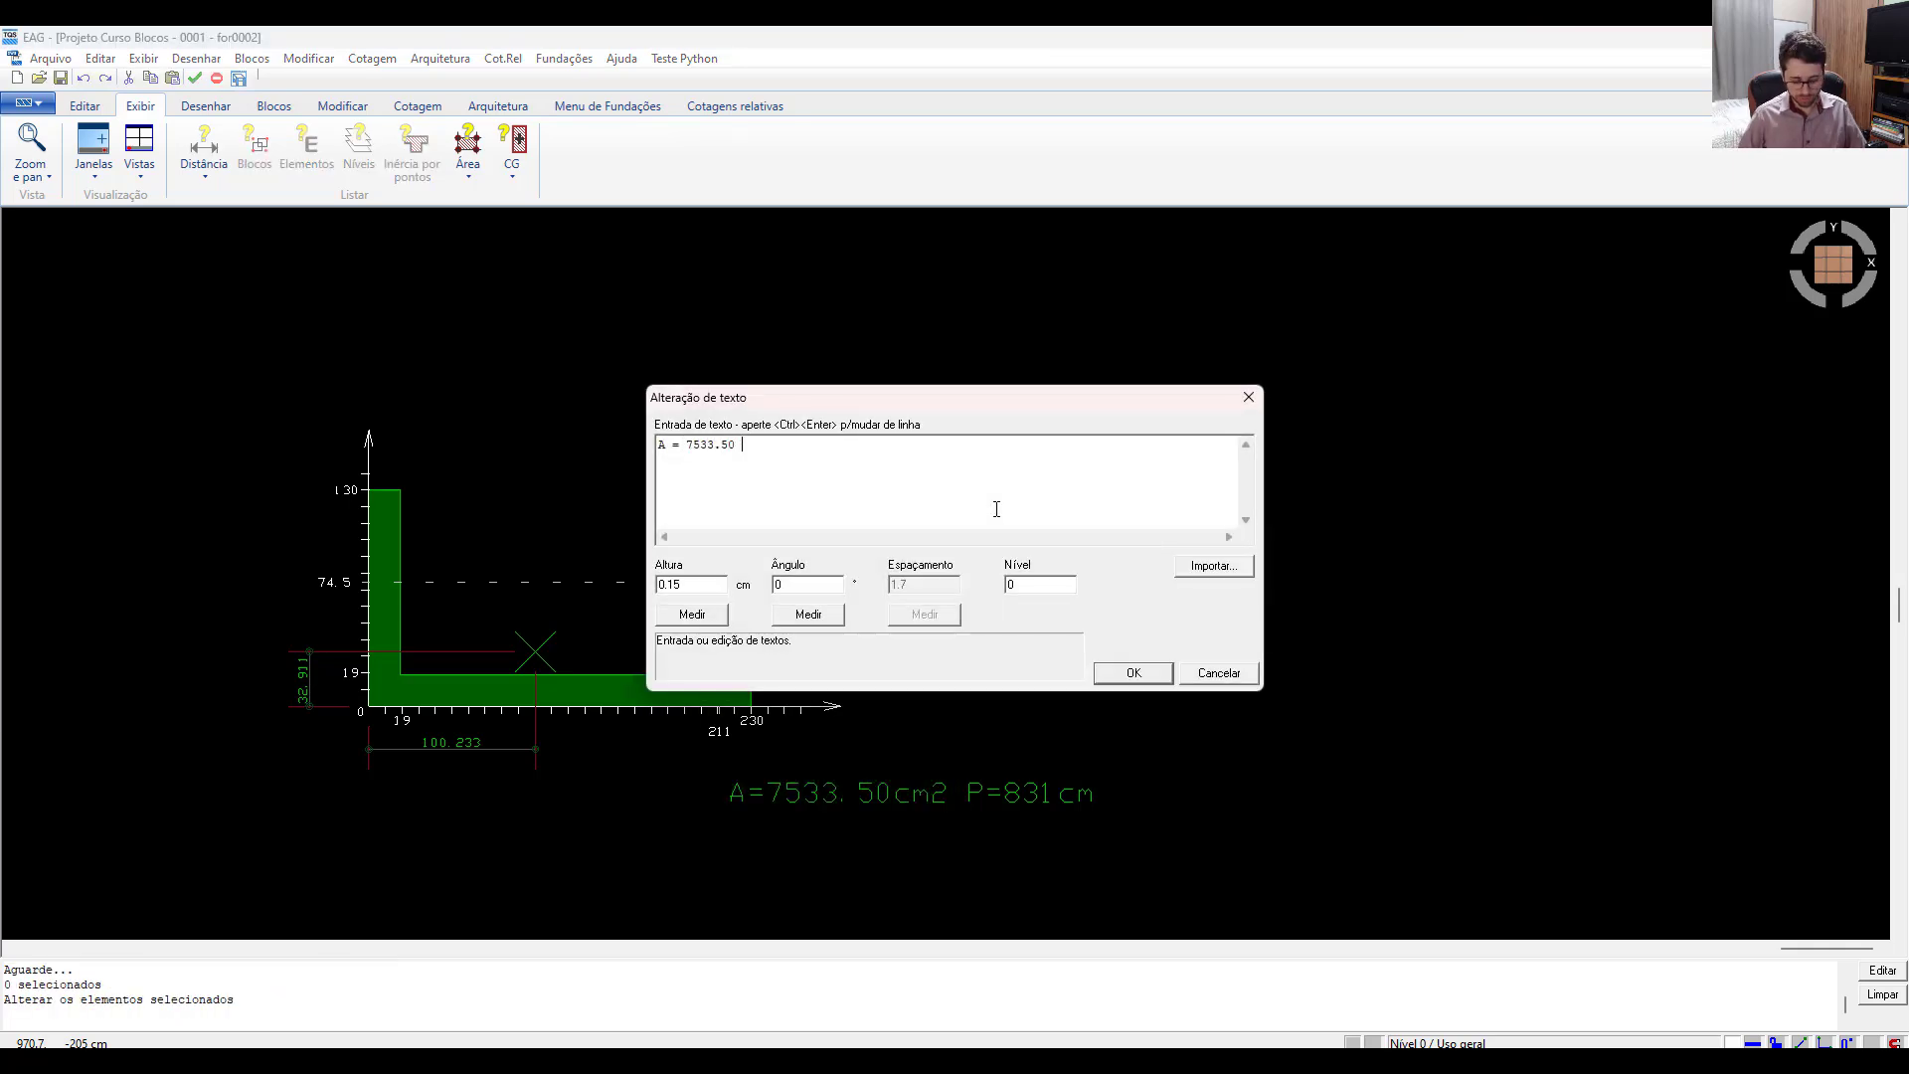
key("Return")
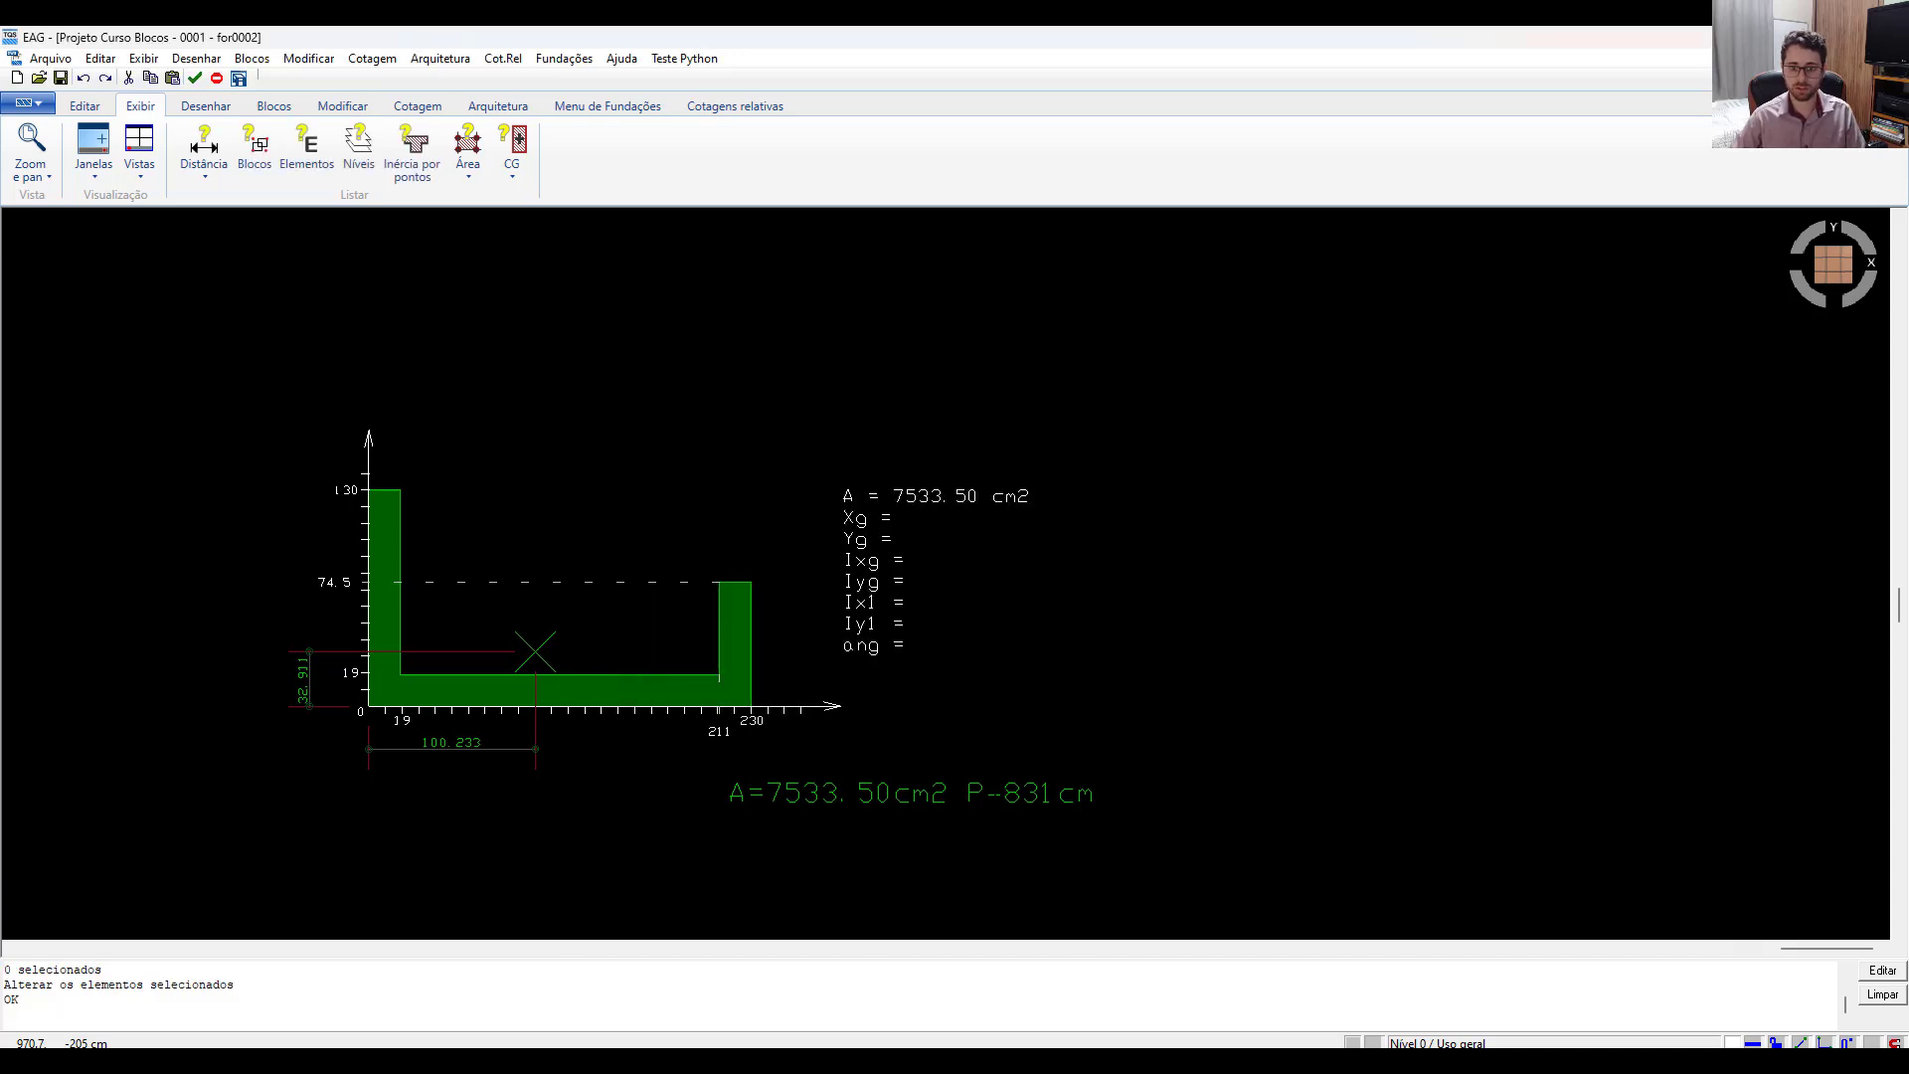
key("Delete")
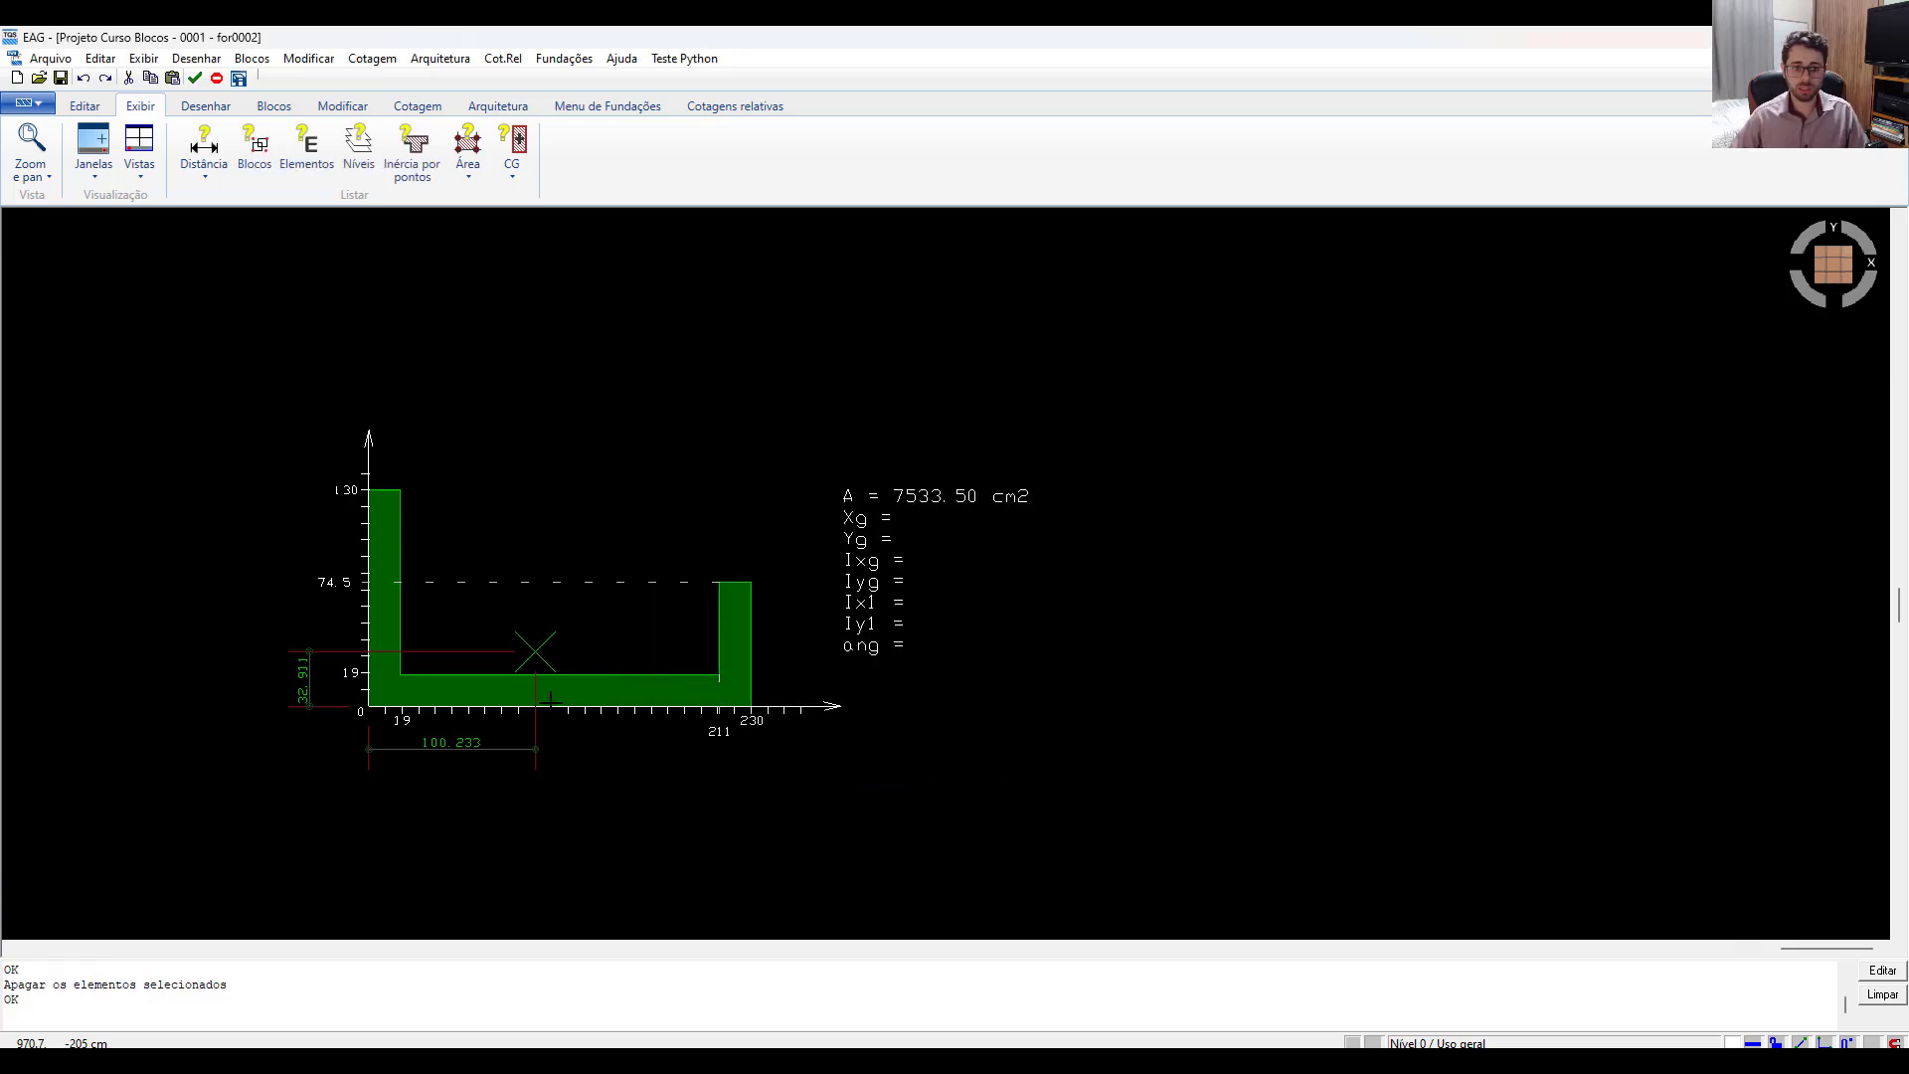
Fill in the centroid lines as Xg = 100.233 cm and Yg = 32.911 cm.
scroll(552, 699, "up", 2)
left_click(1017, 441)
left_click(1017, 470)
double_click(1018, 470)
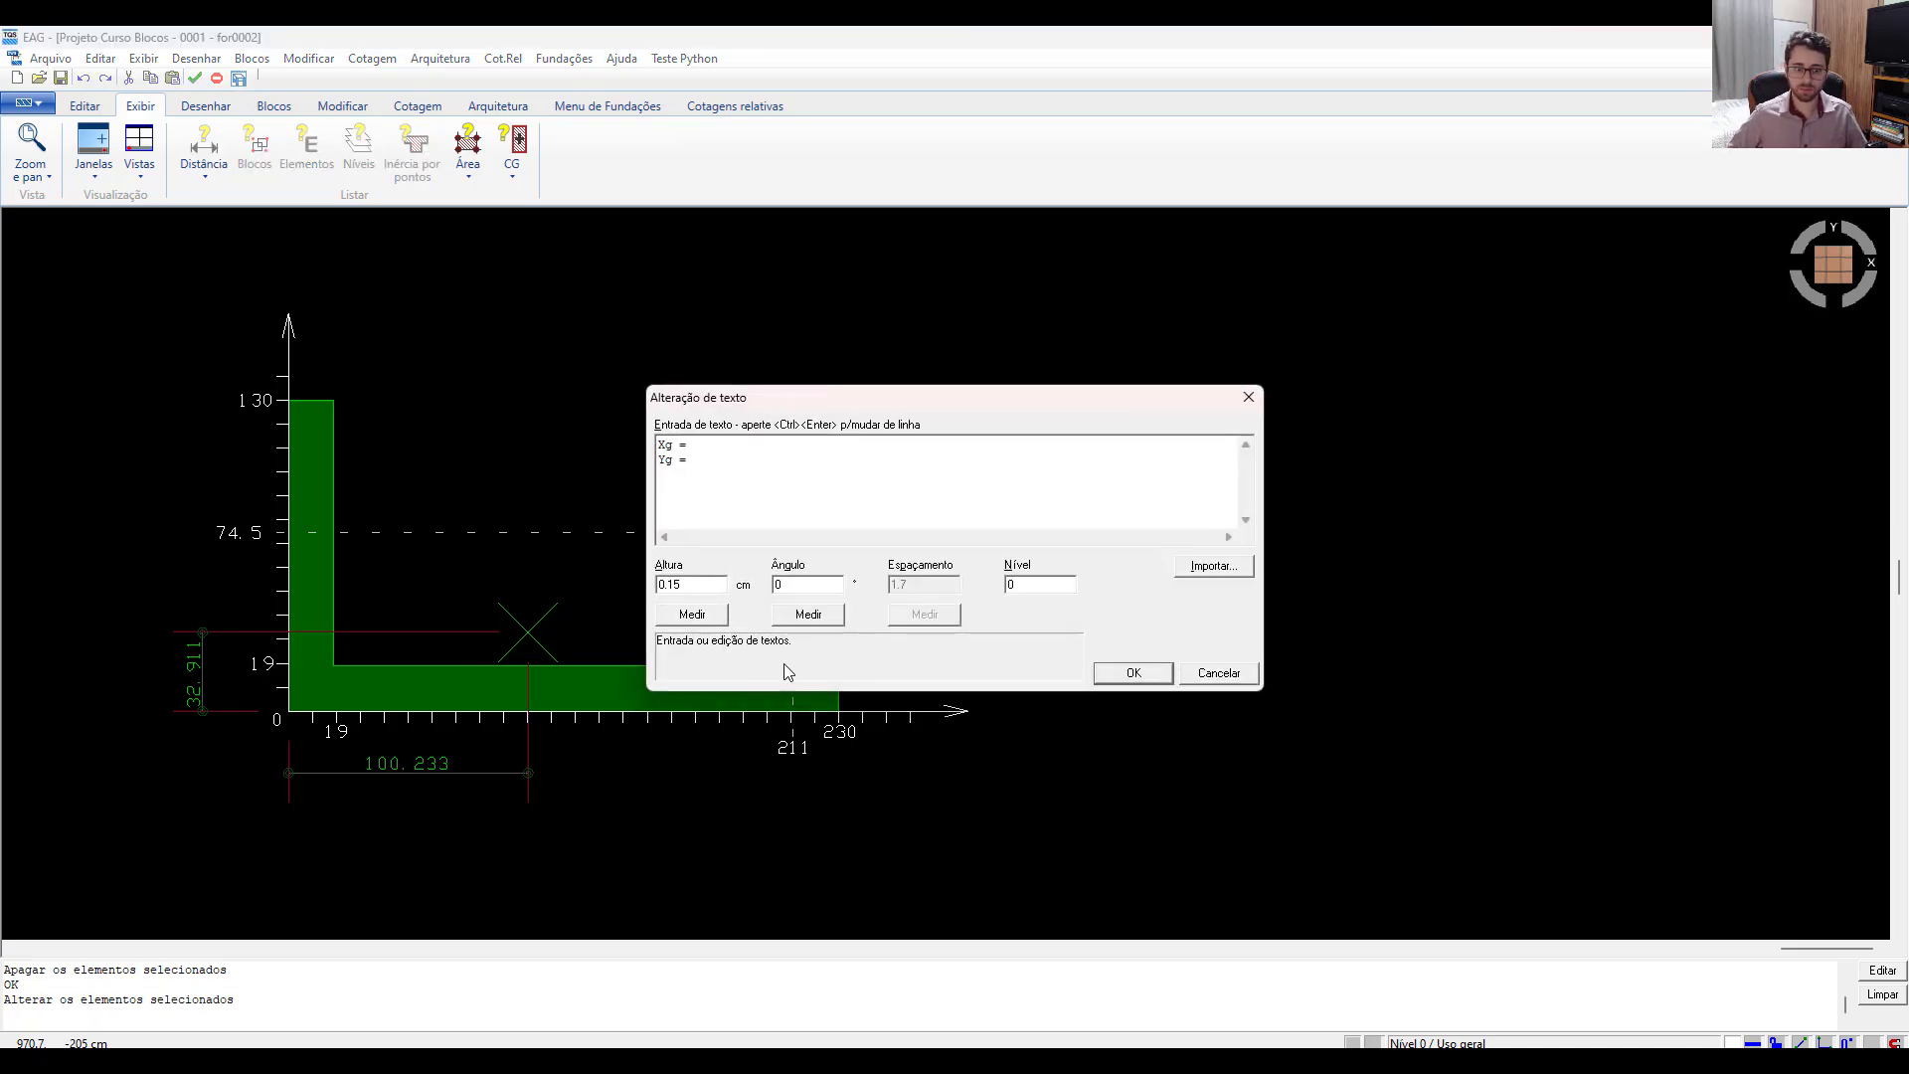
type("100.233 c")
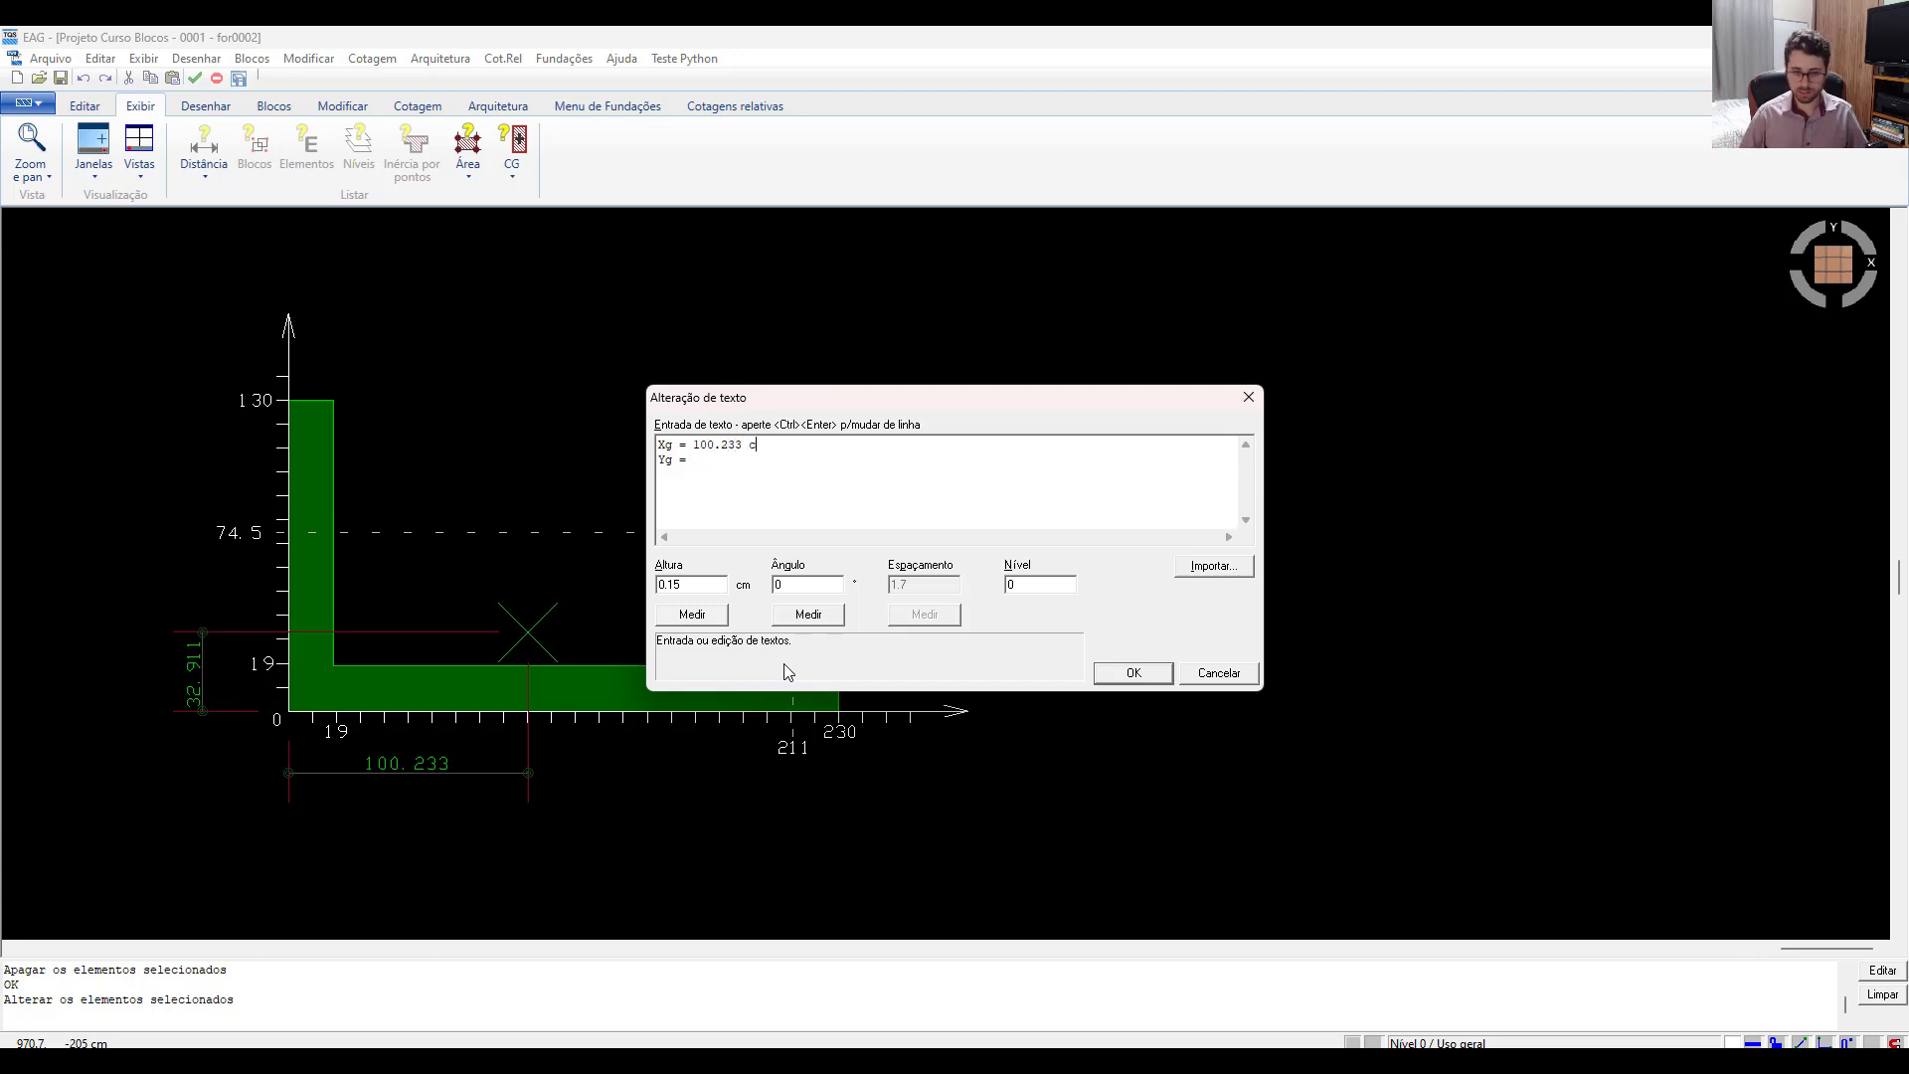
type(".911")
key("Return")
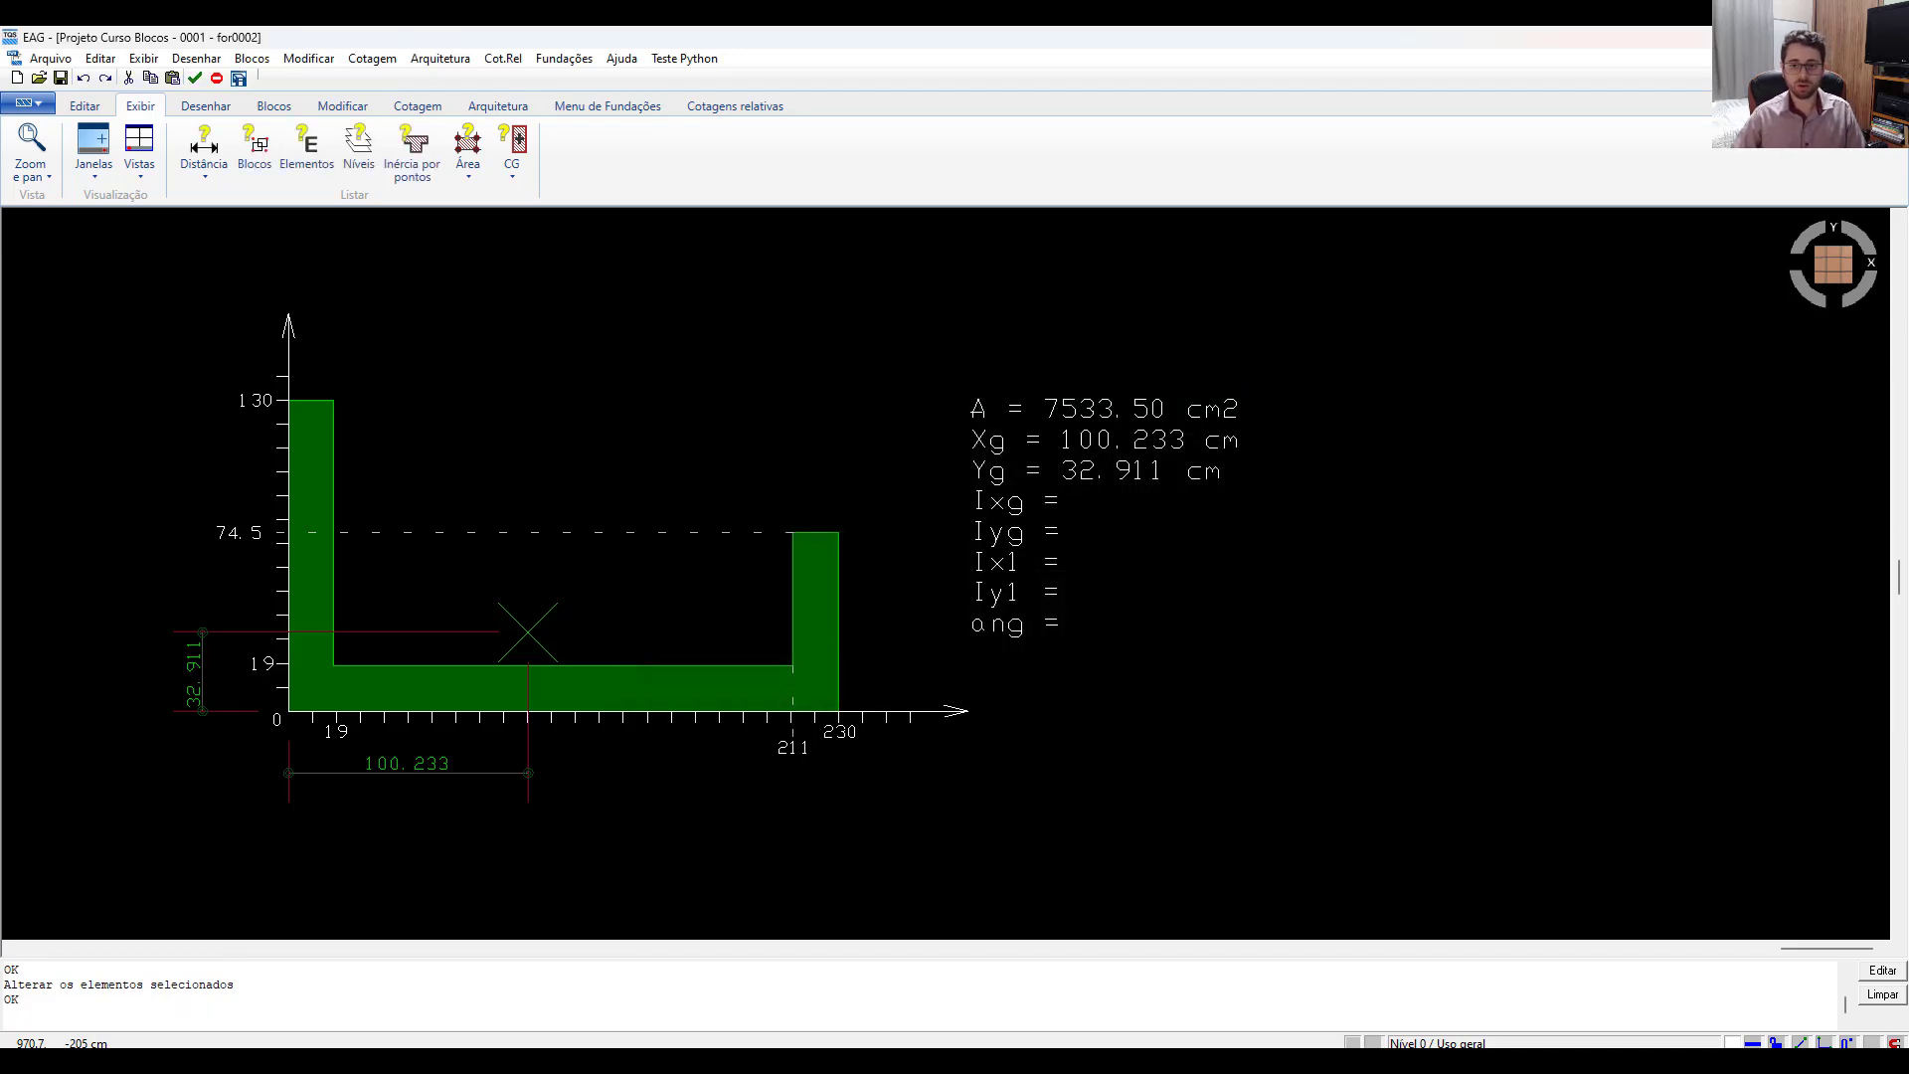
left_click(1041, 506)
left_click(1041, 534, "shift")
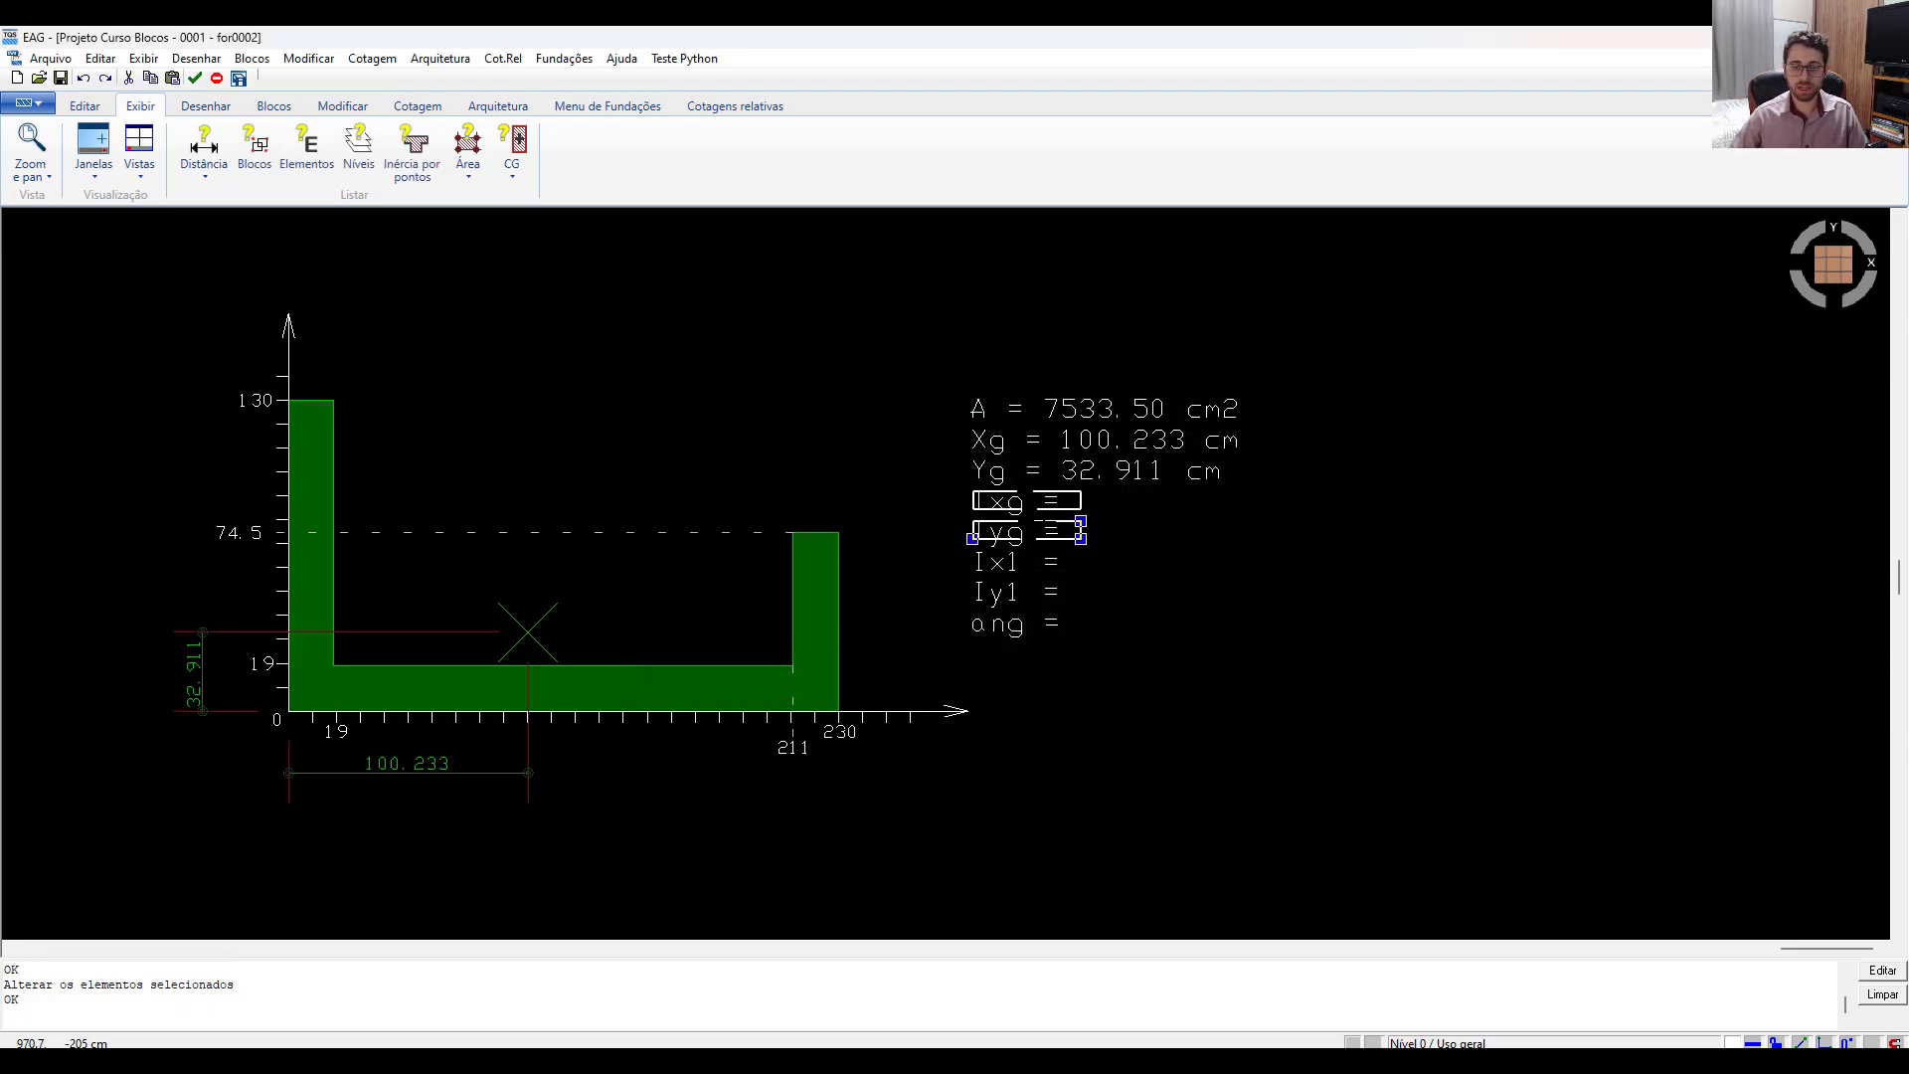
left_click(1174, 557)
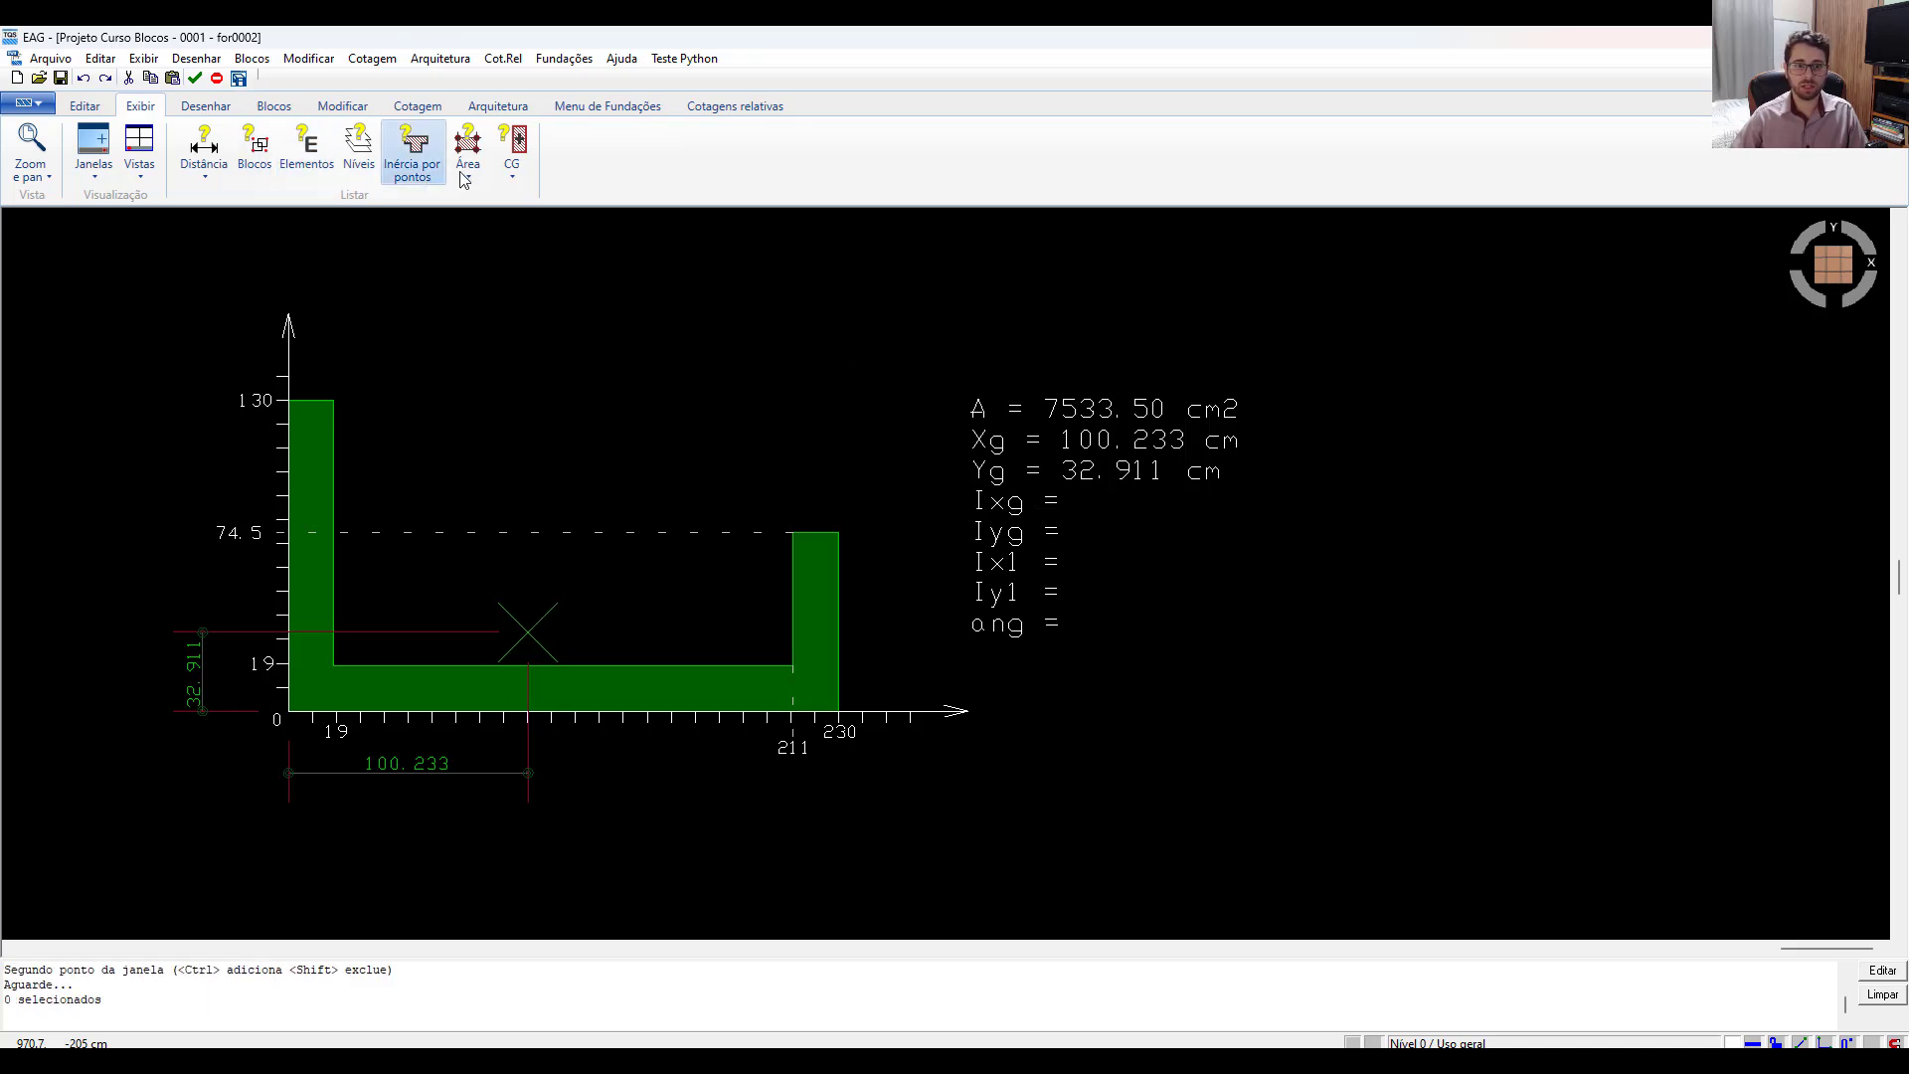
left_click(514, 173)
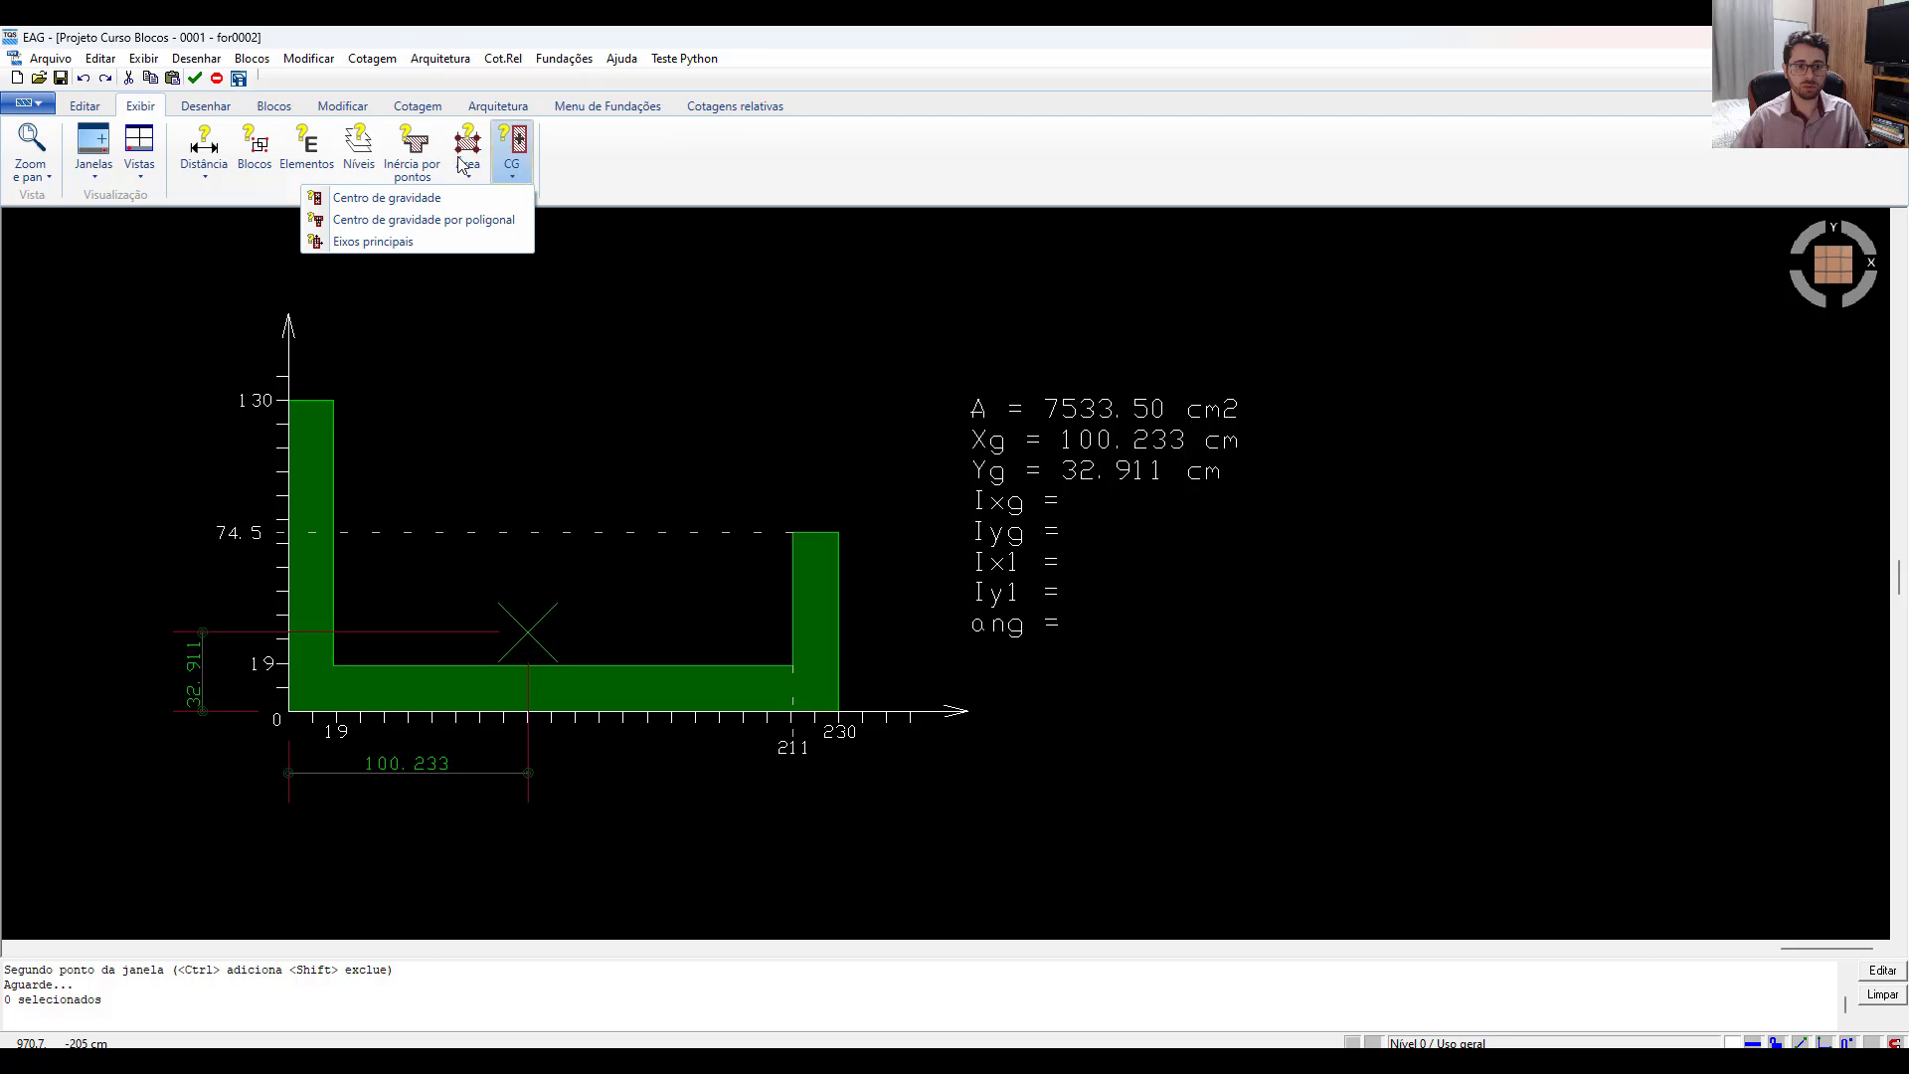
left_click(499, 165)
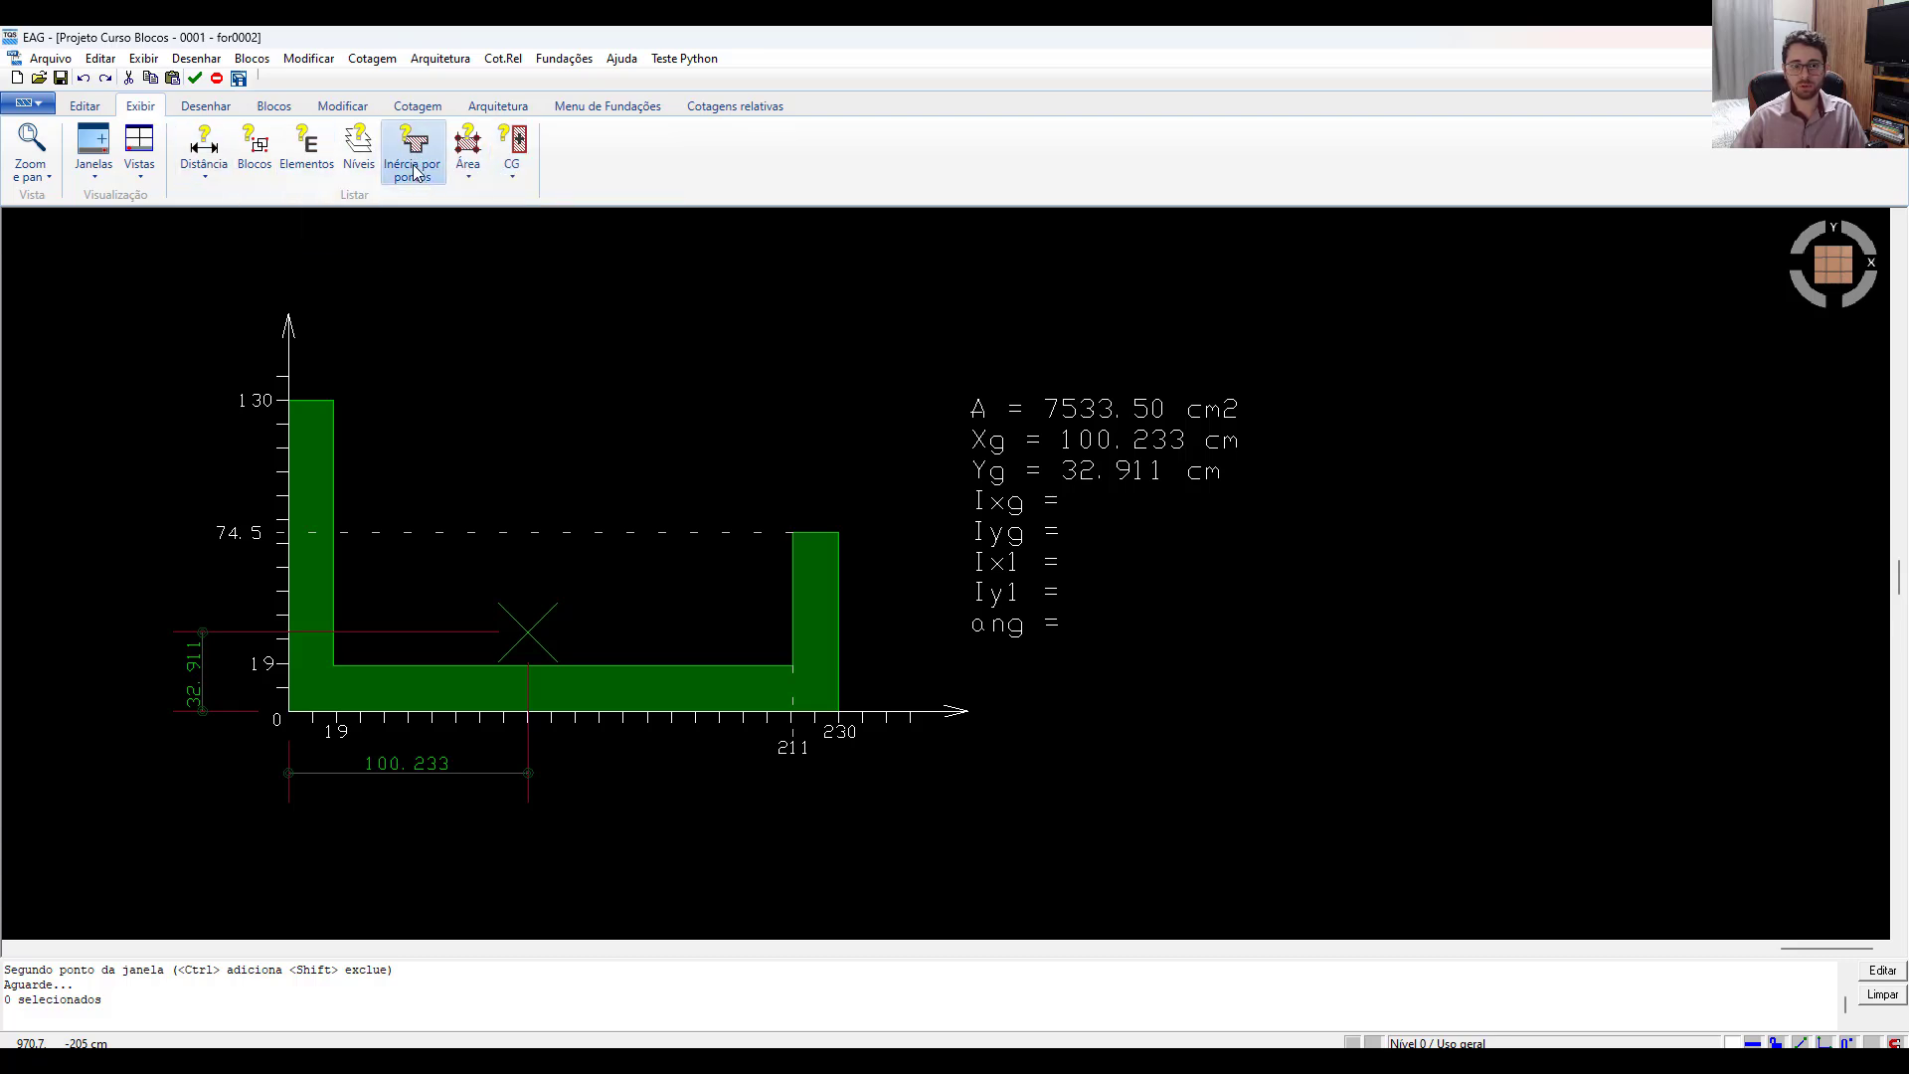
List the inertia of the traced U-shaped column outline about a horizontal axis through its centroid, placing the result text below the sketch.
left_click(416, 174)
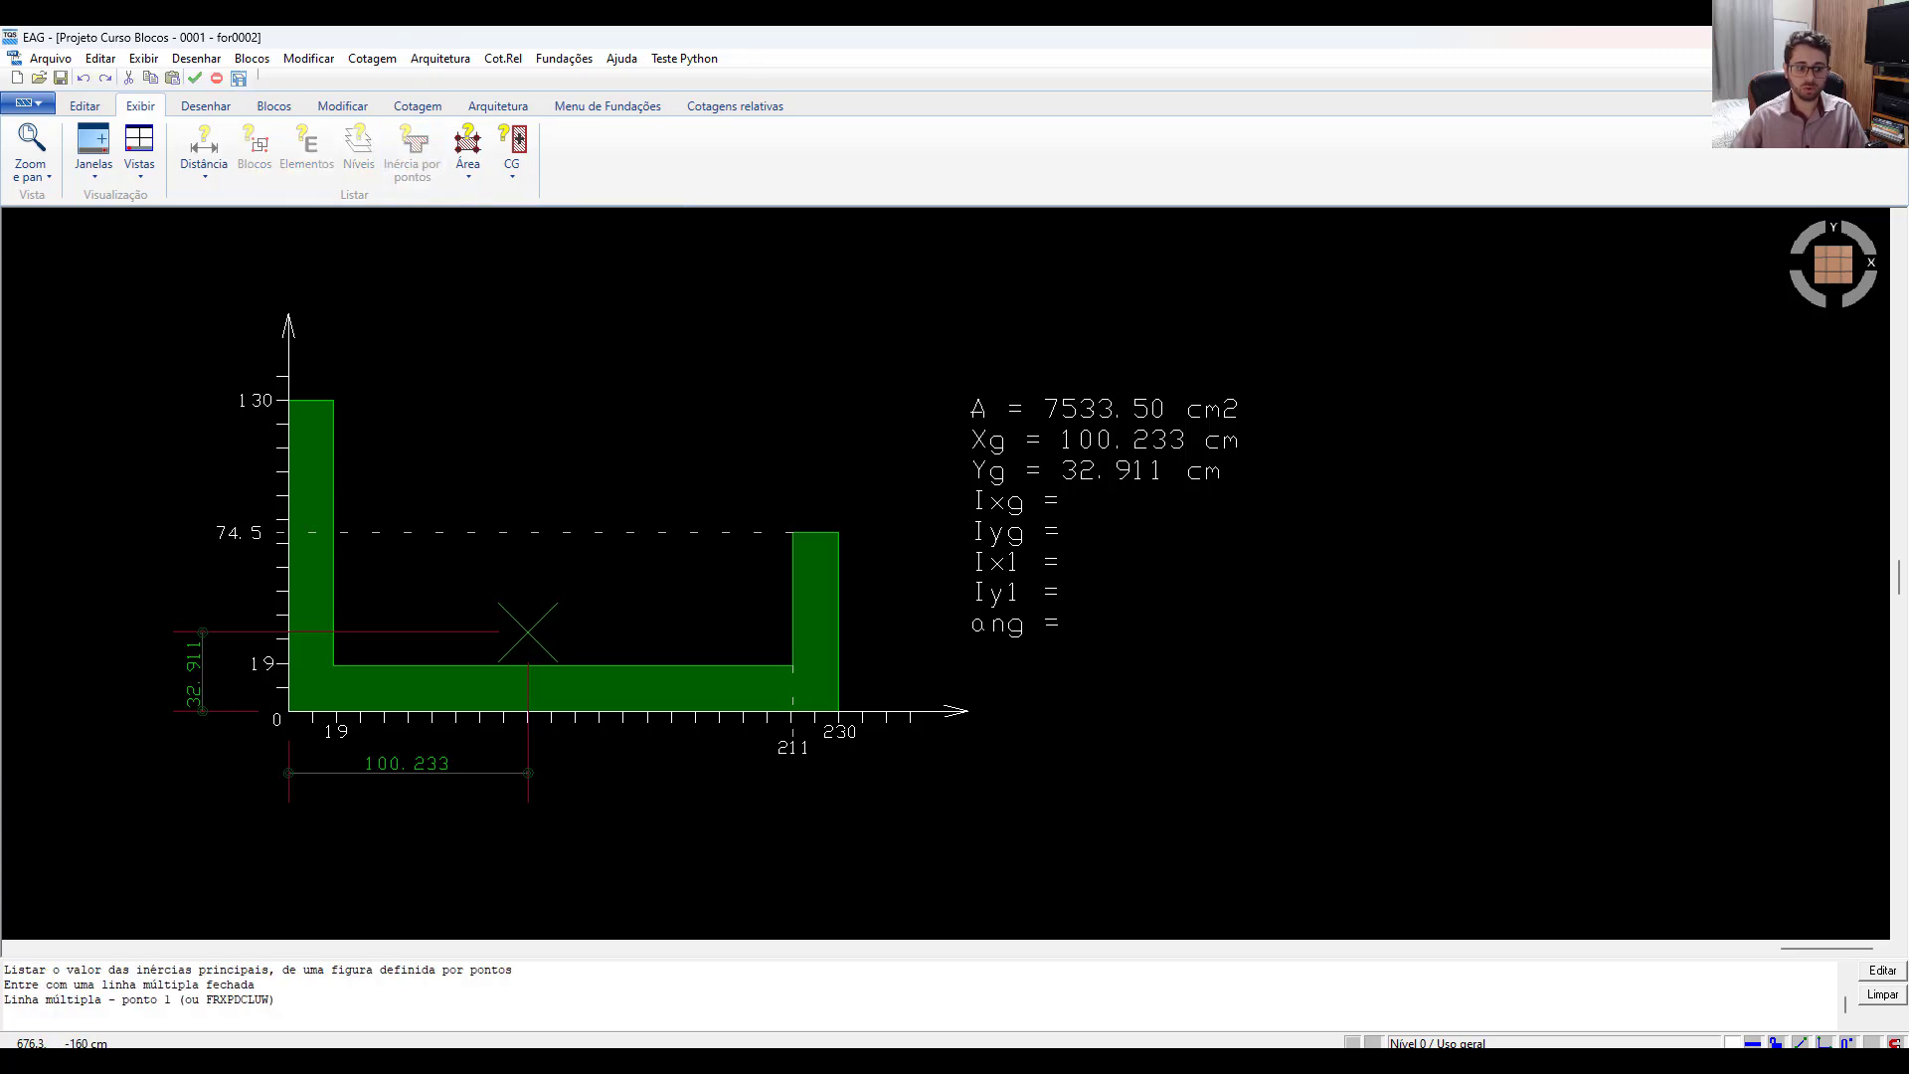
left_click(289, 400)
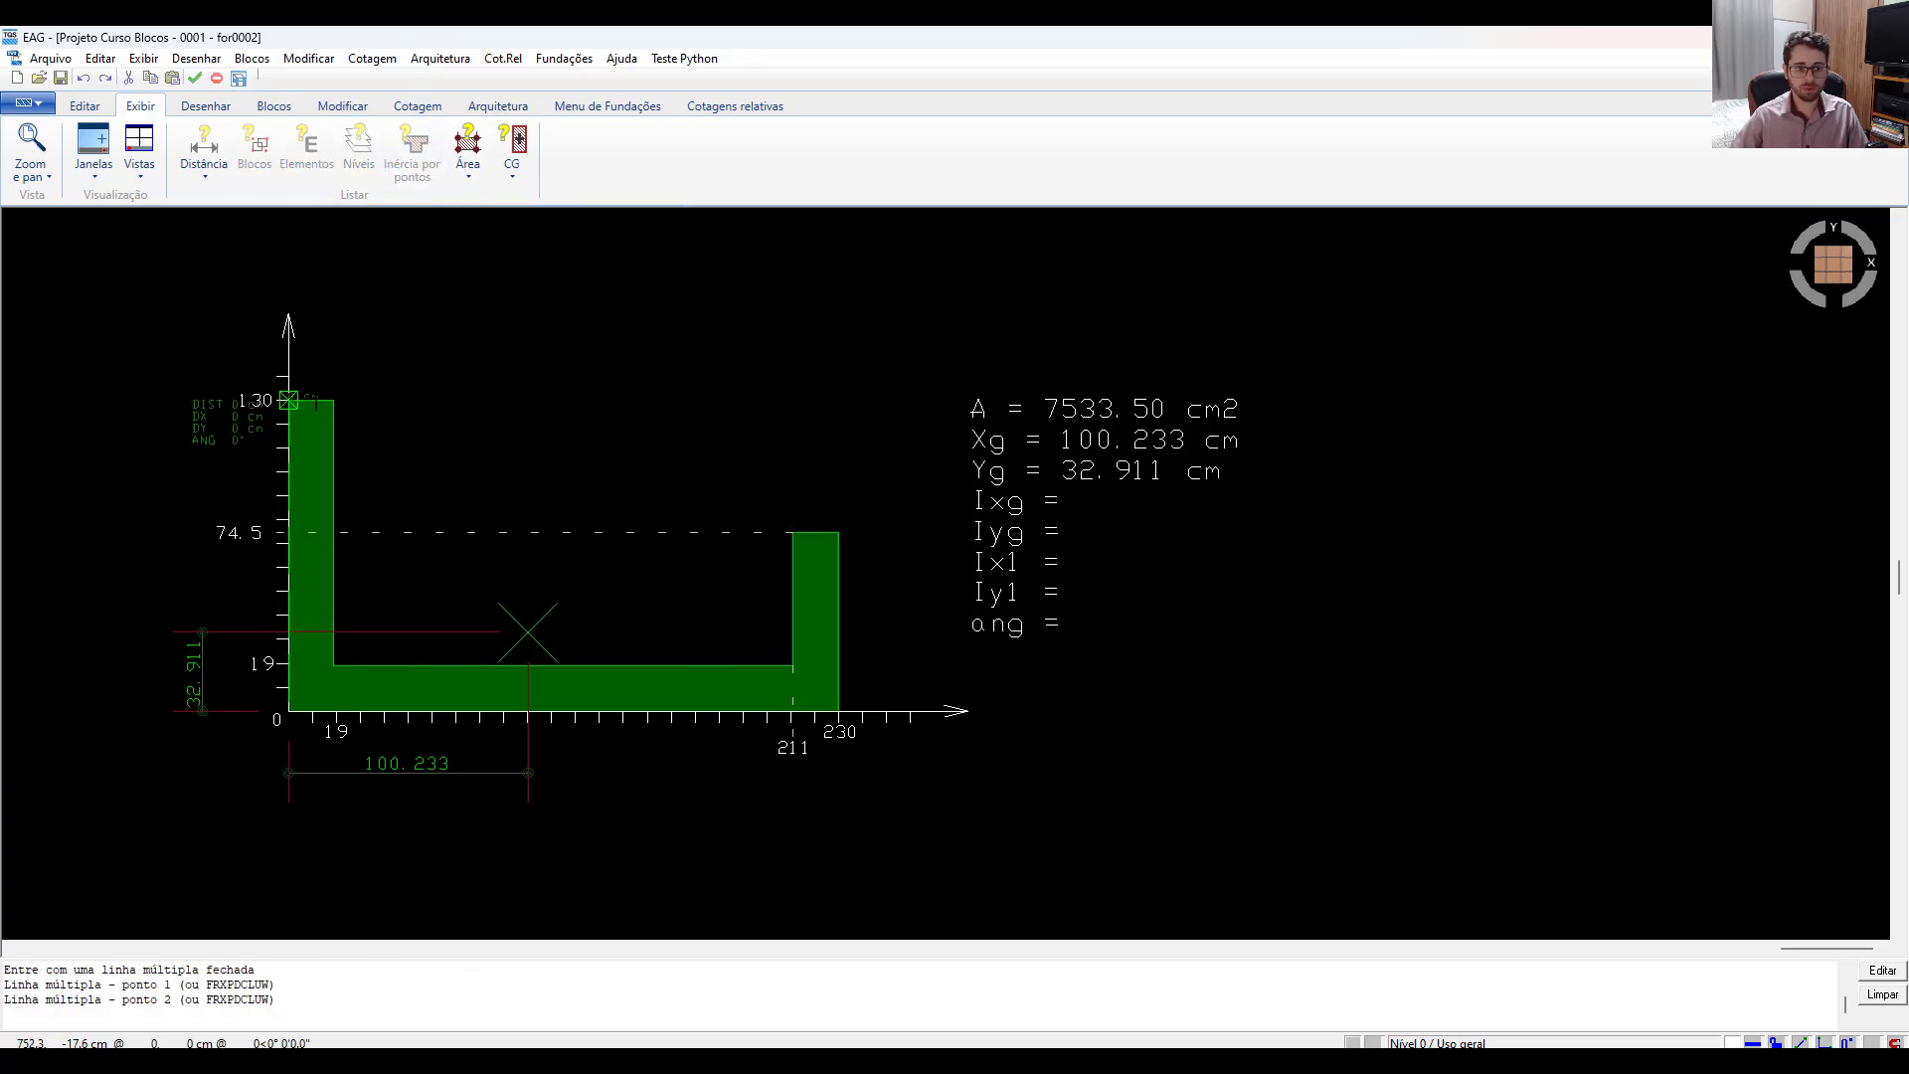
left_click(333, 399)
left_click(333, 665)
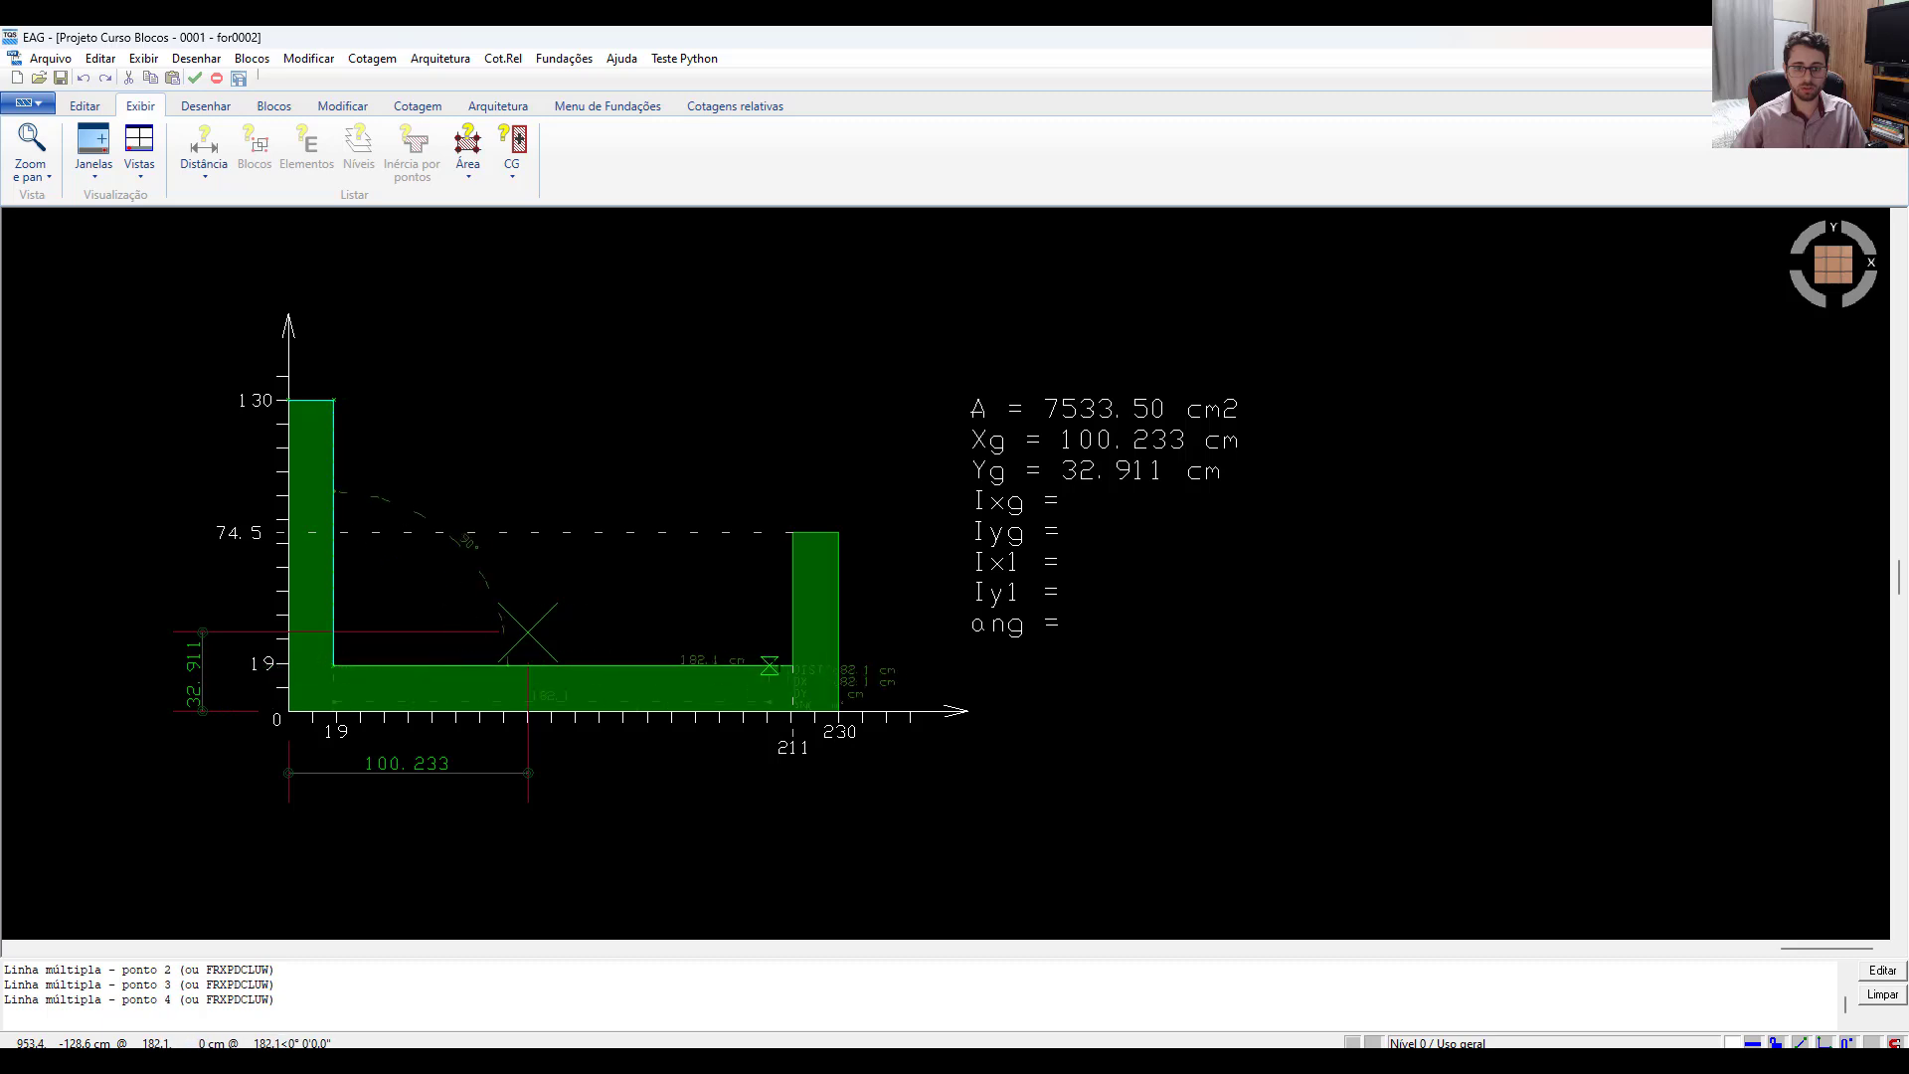
left_click(792, 664)
left_click(792, 533)
left_click(838, 533)
left_click(838, 711)
left_click(288, 711)
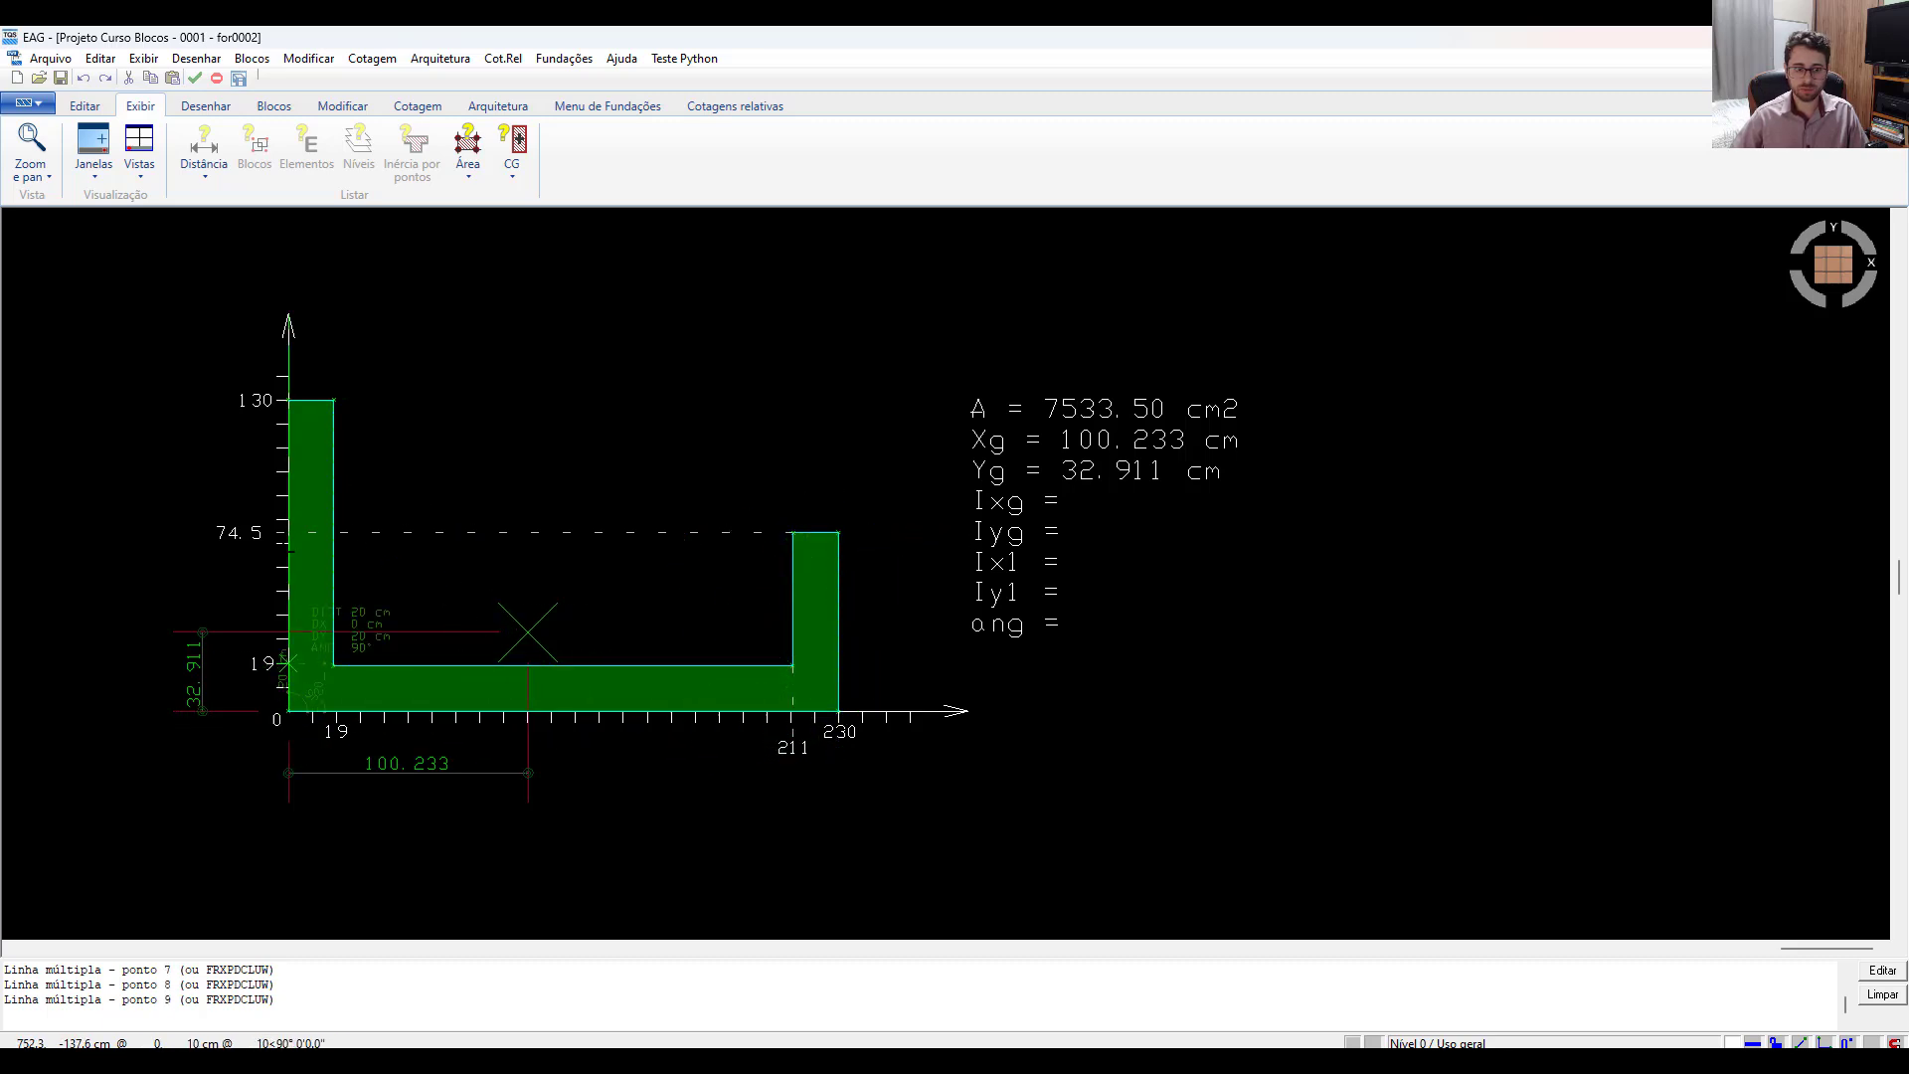
left_click(288, 400)
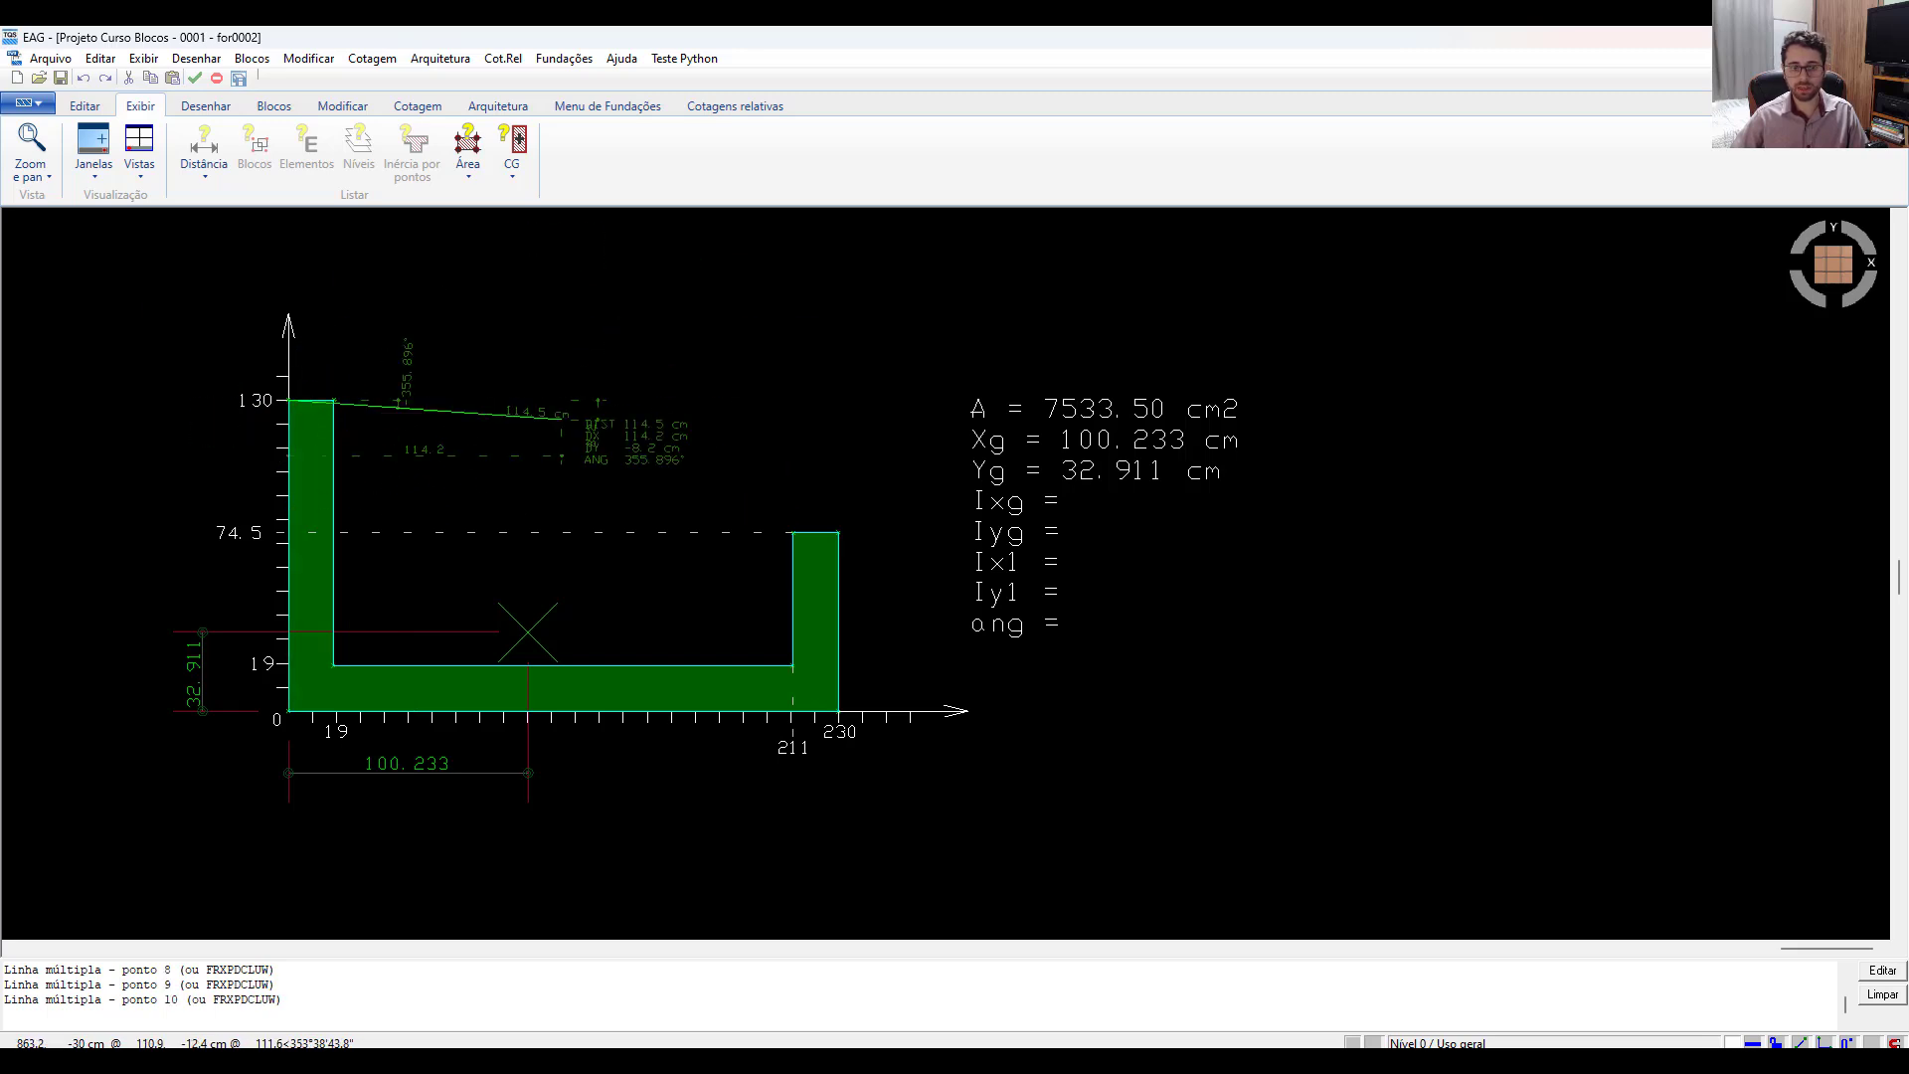
key("Return")
key("Return")
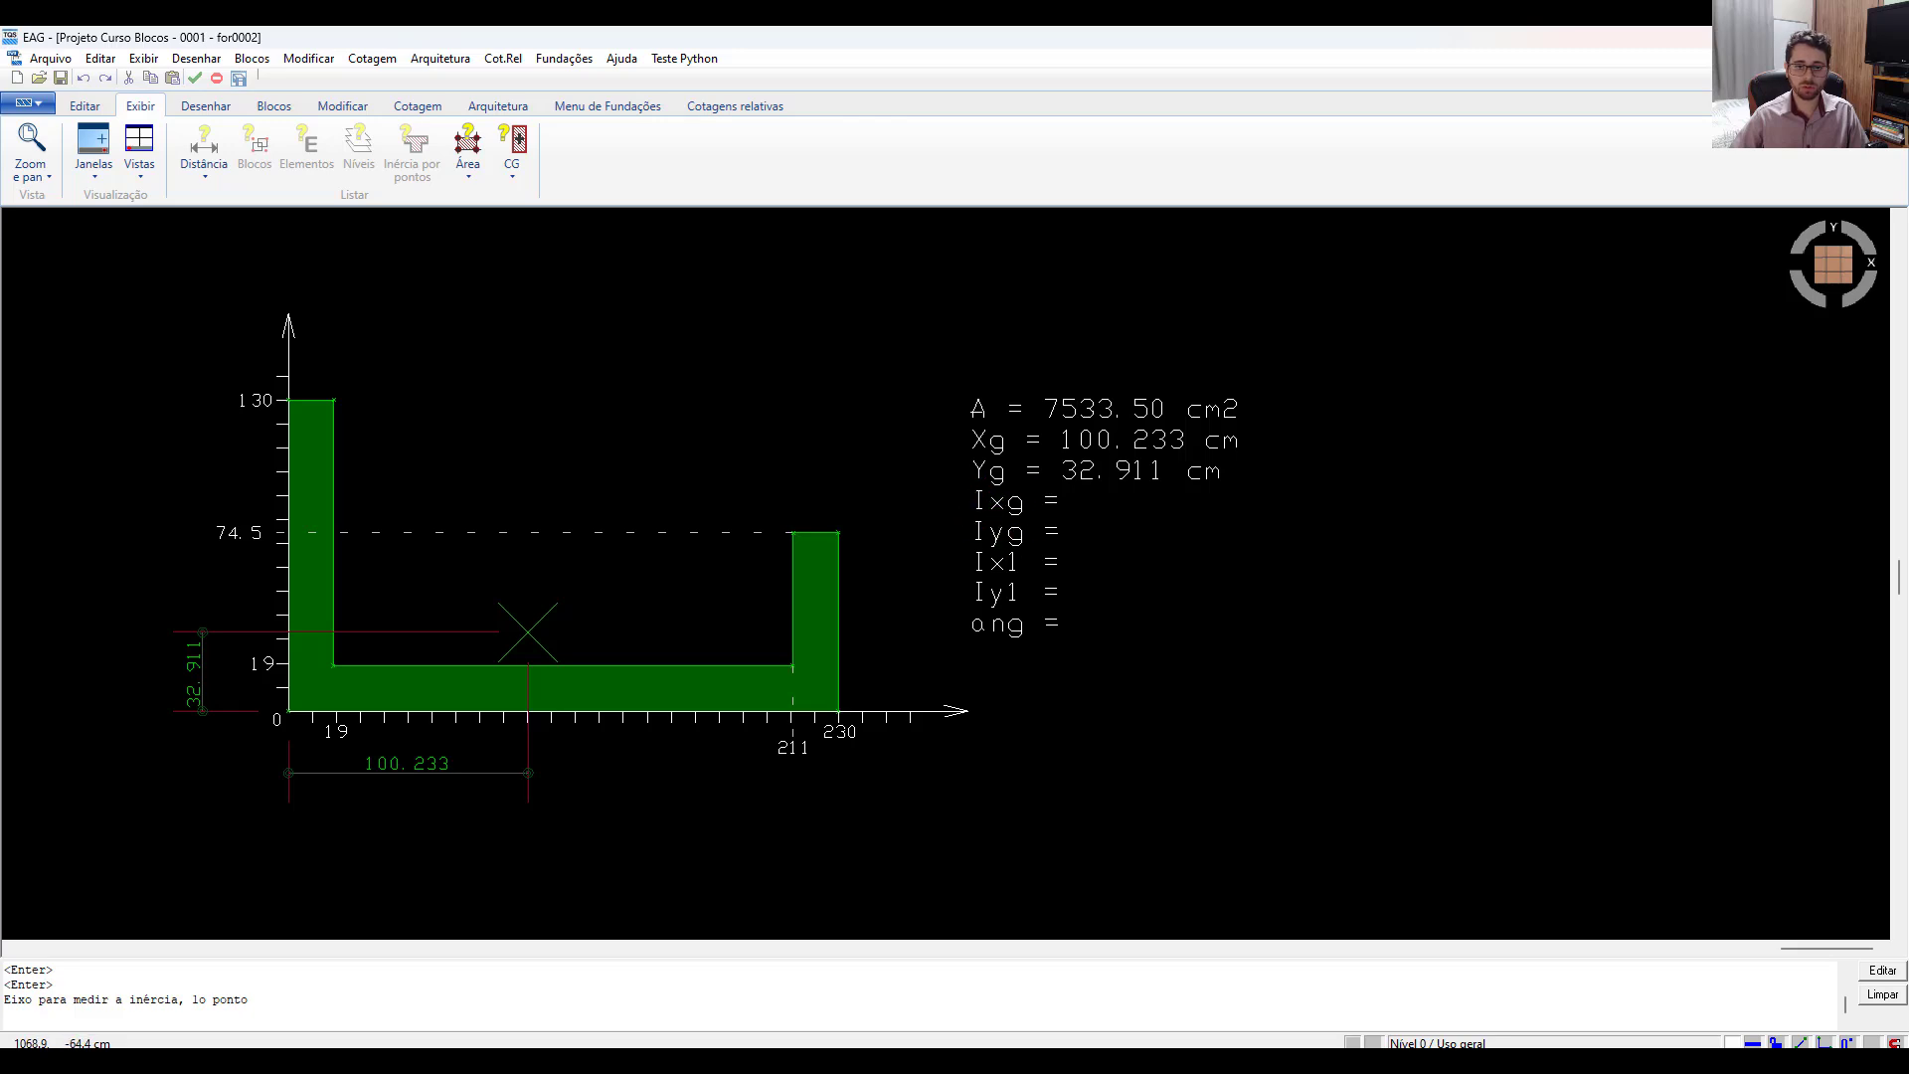
left_click(528, 632)
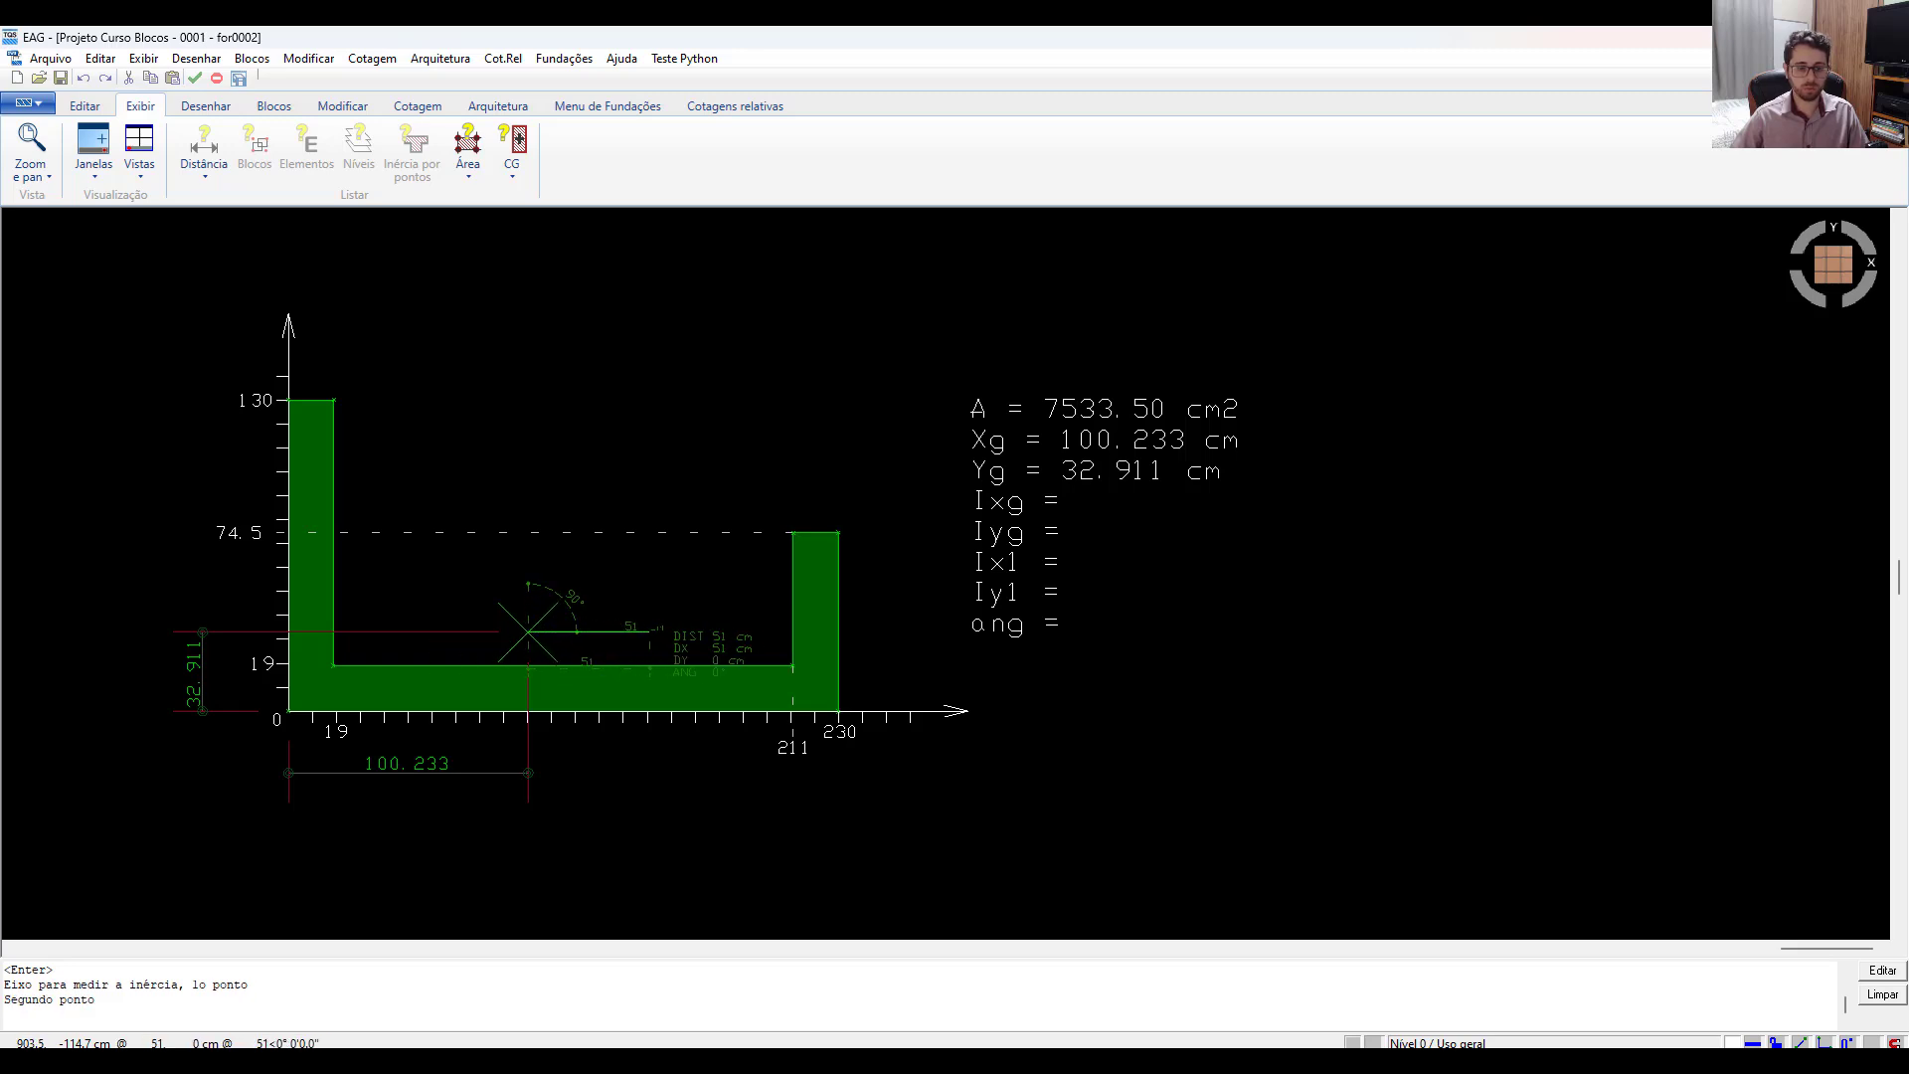
left_click(654, 631)
left_click(842, 838)
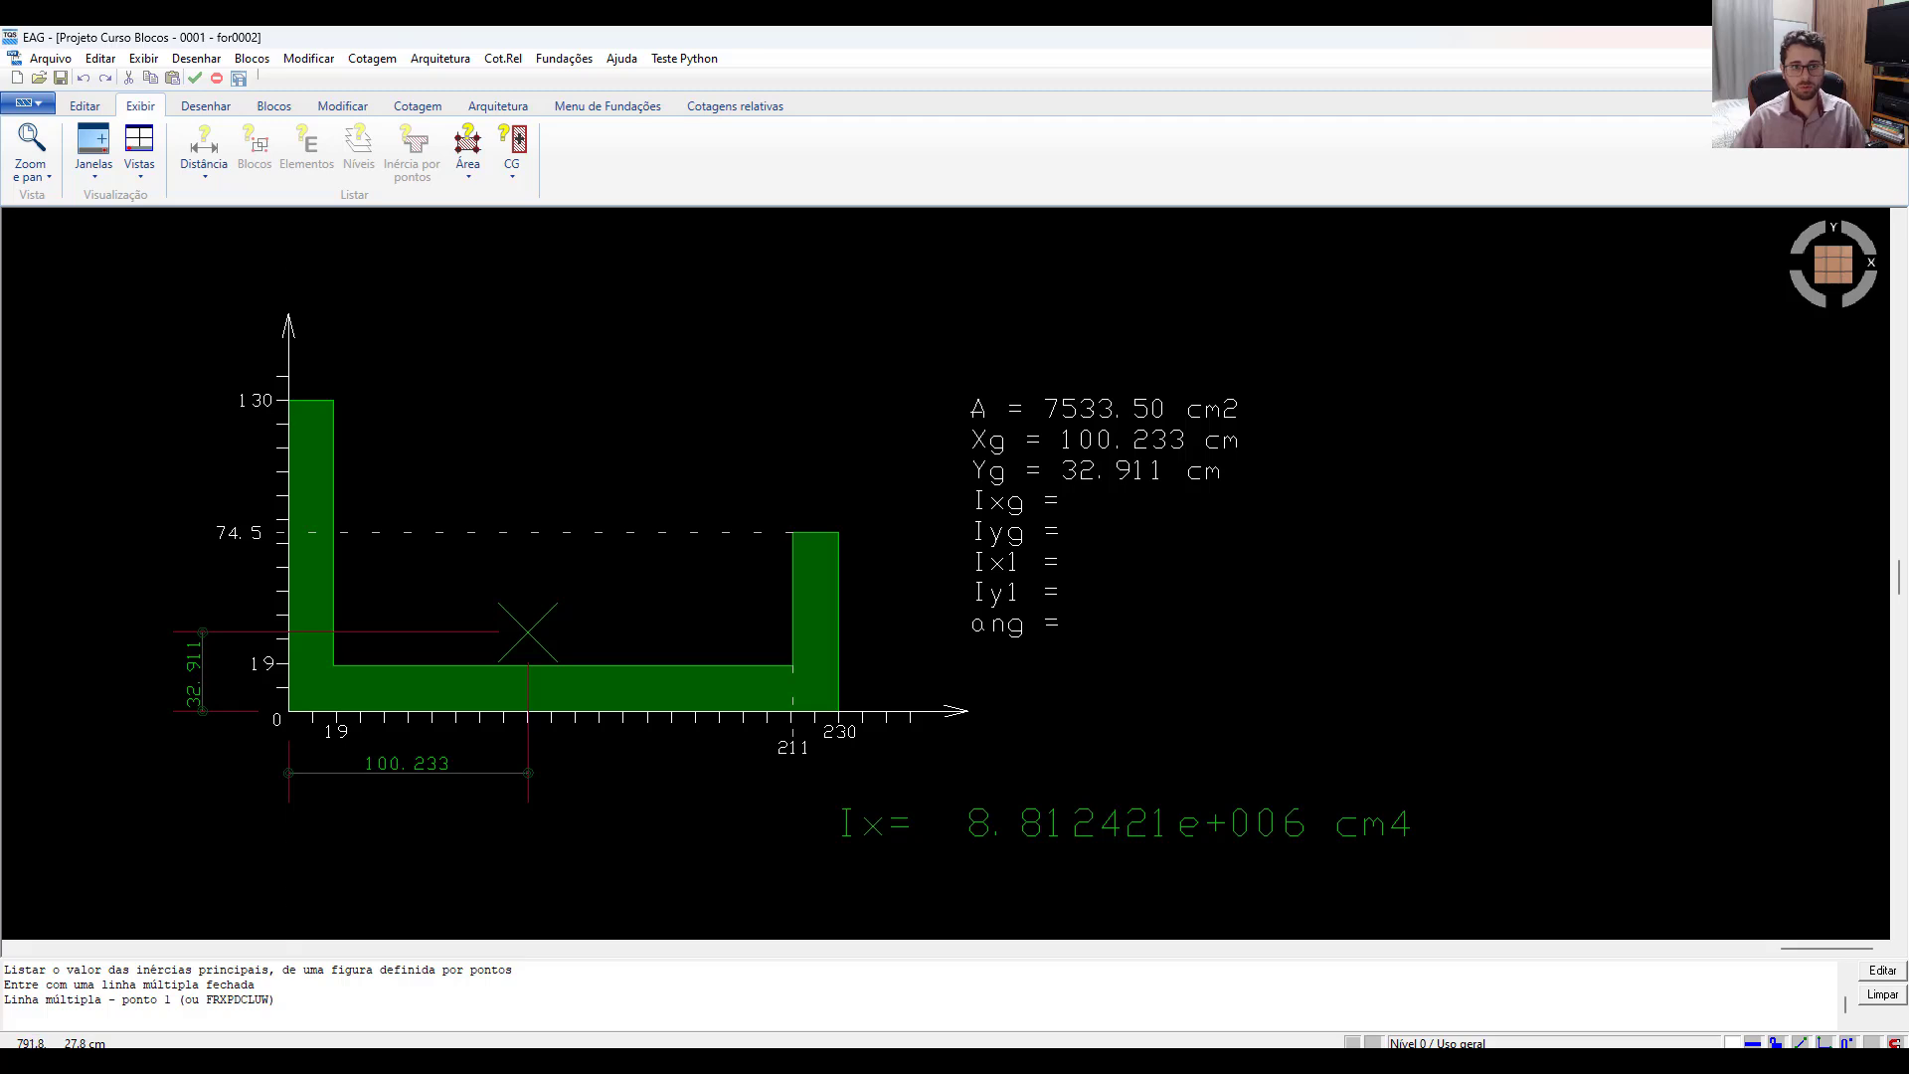
List the inertia of the same outline about a vertical axis through the centroid, placing the text under the first inertia result.
left_click(411, 151)
left_click(288, 400)
left_click(334, 400)
left_click(333, 665)
left_click(792, 665)
left_click(793, 533)
left_click(838, 533)
left_click(839, 712)
left_click(288, 712)
left_click(289, 400)
key("Return")
key("Return")
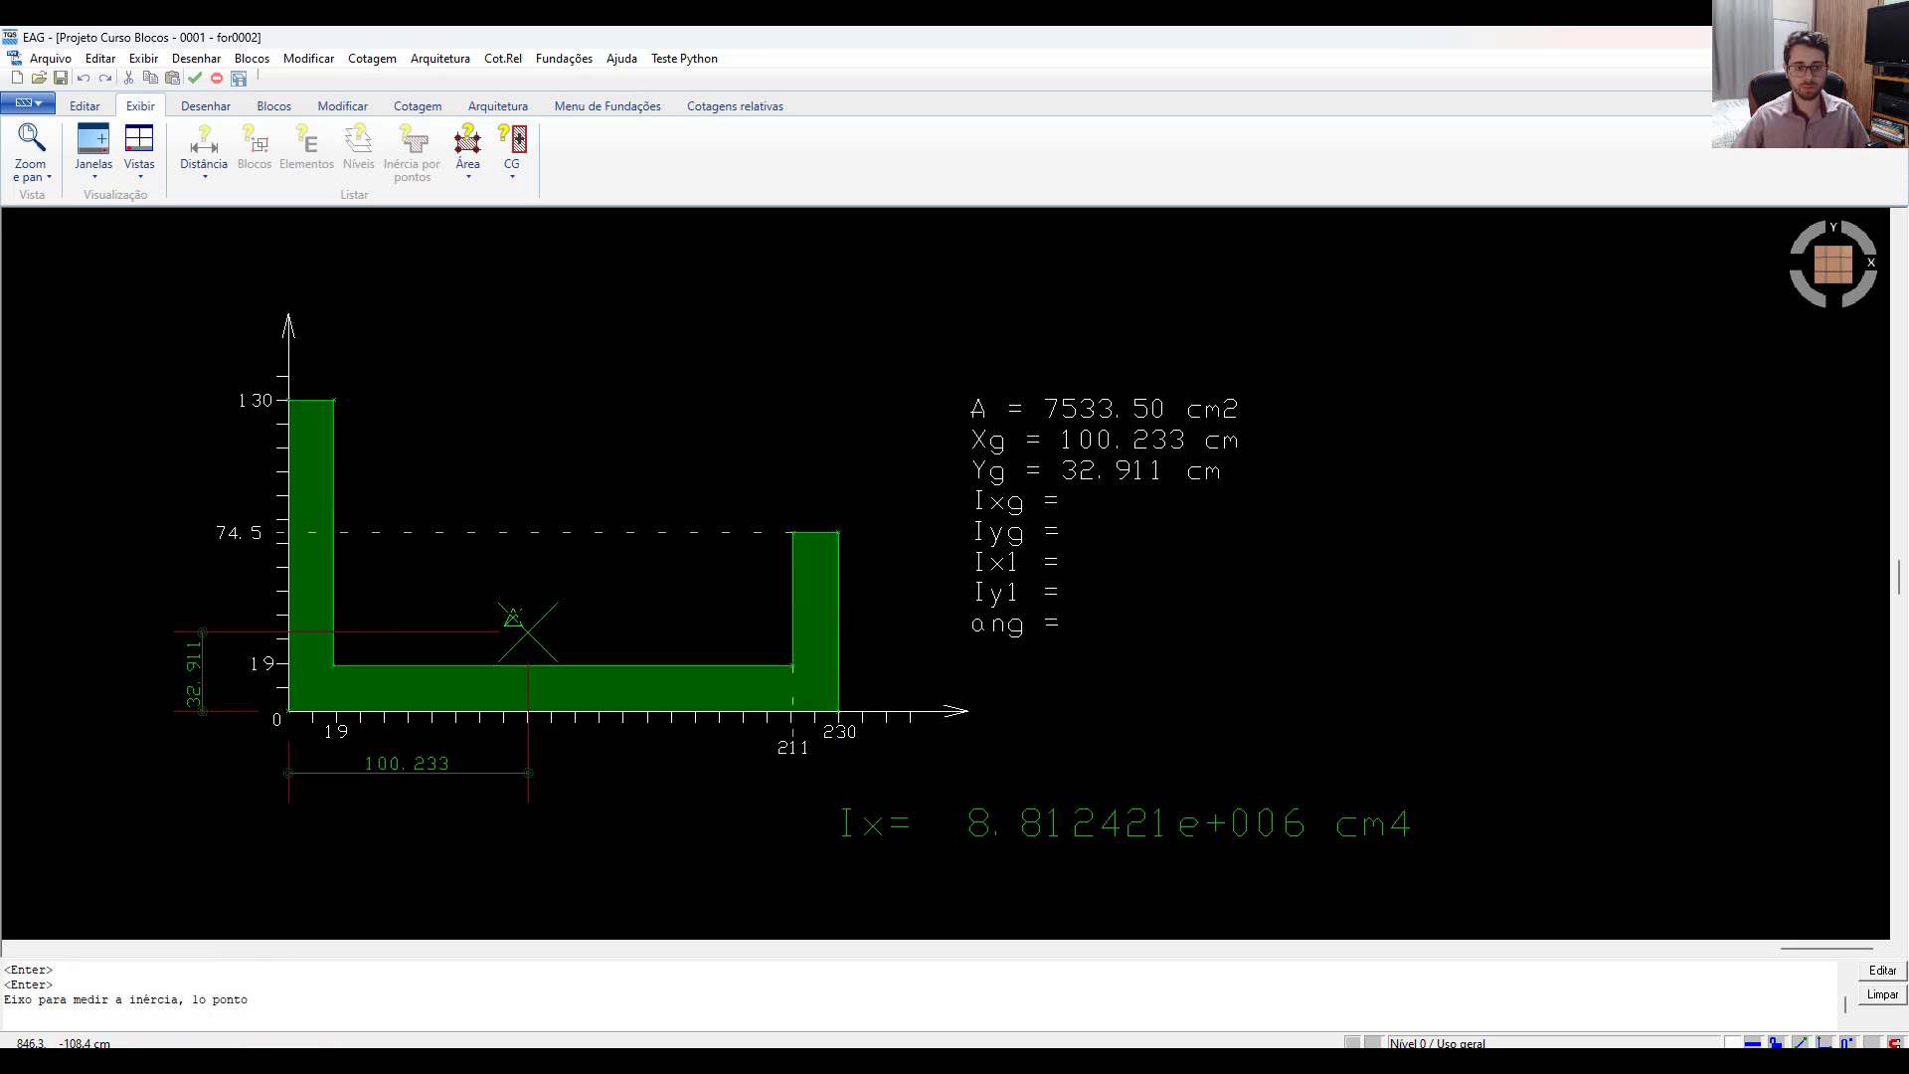
left_click(527, 633)
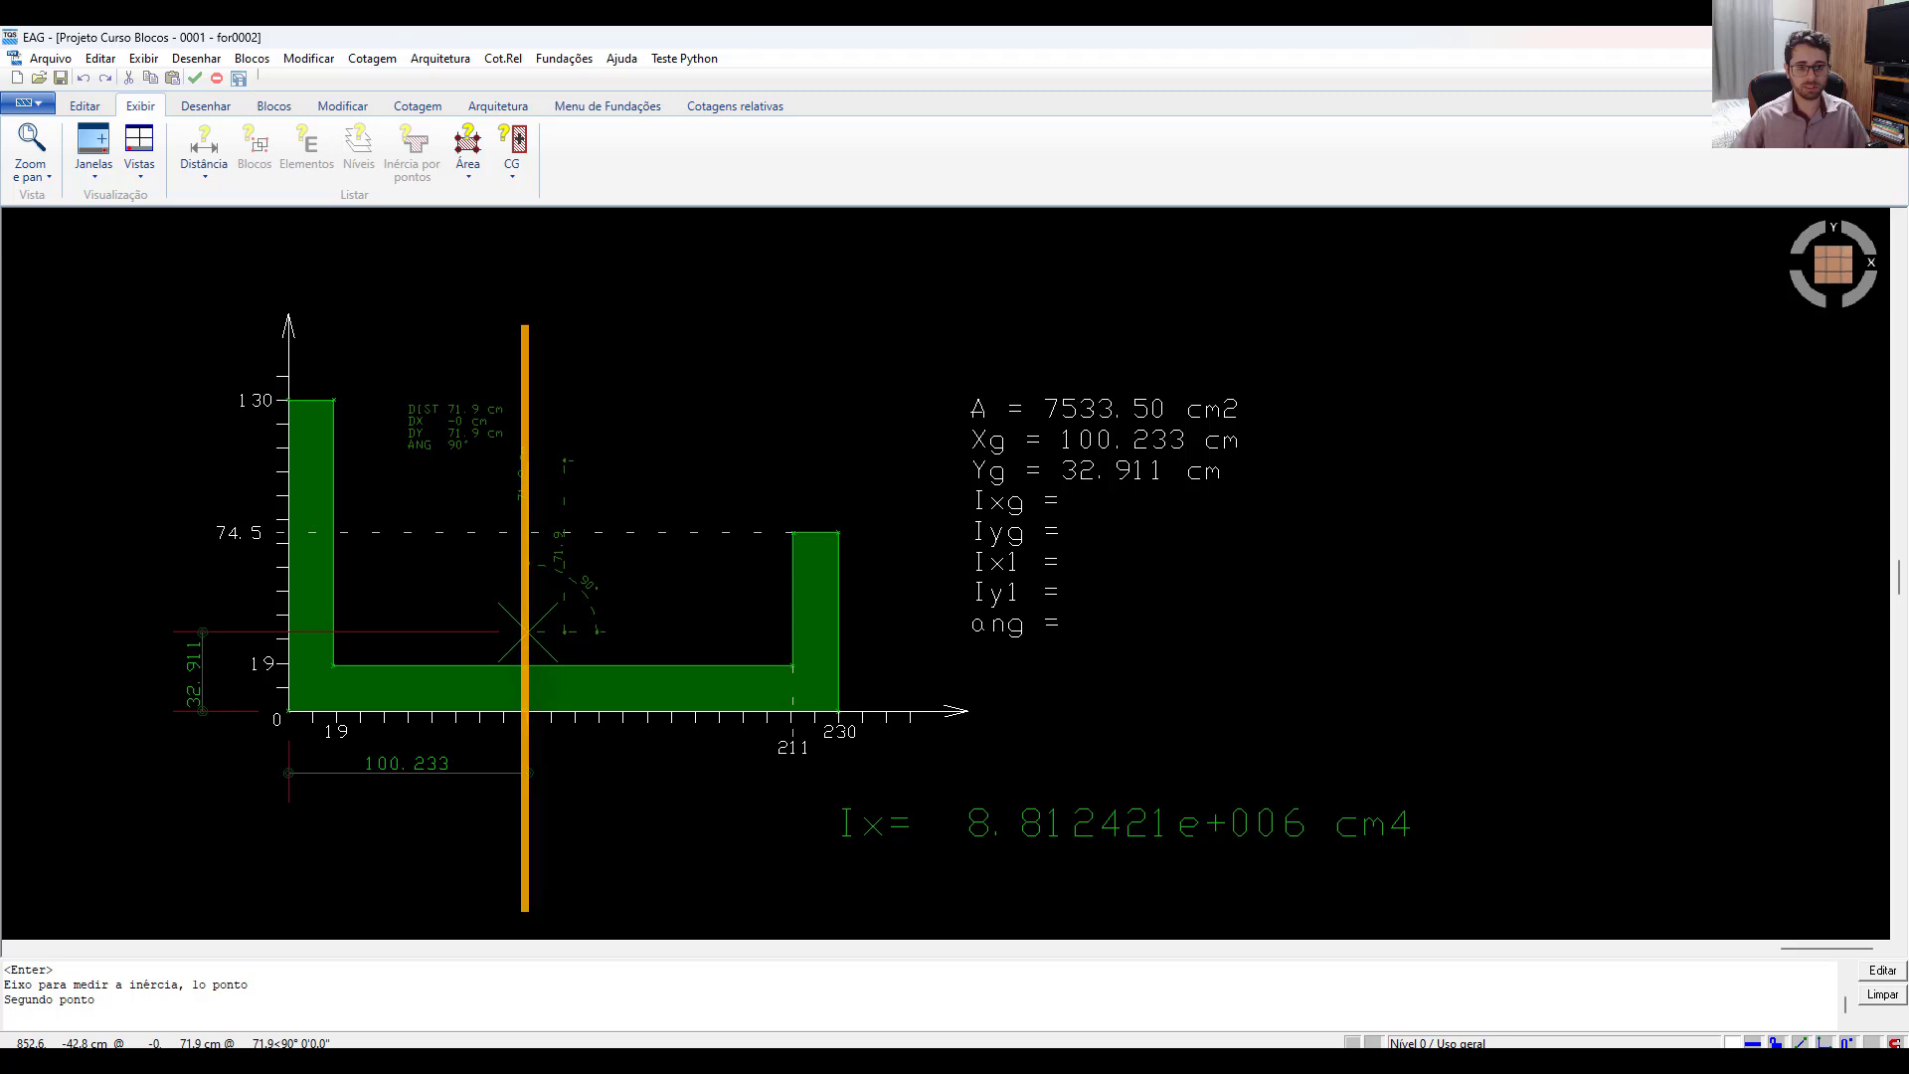
left_click(527, 461)
left_click(843, 893)
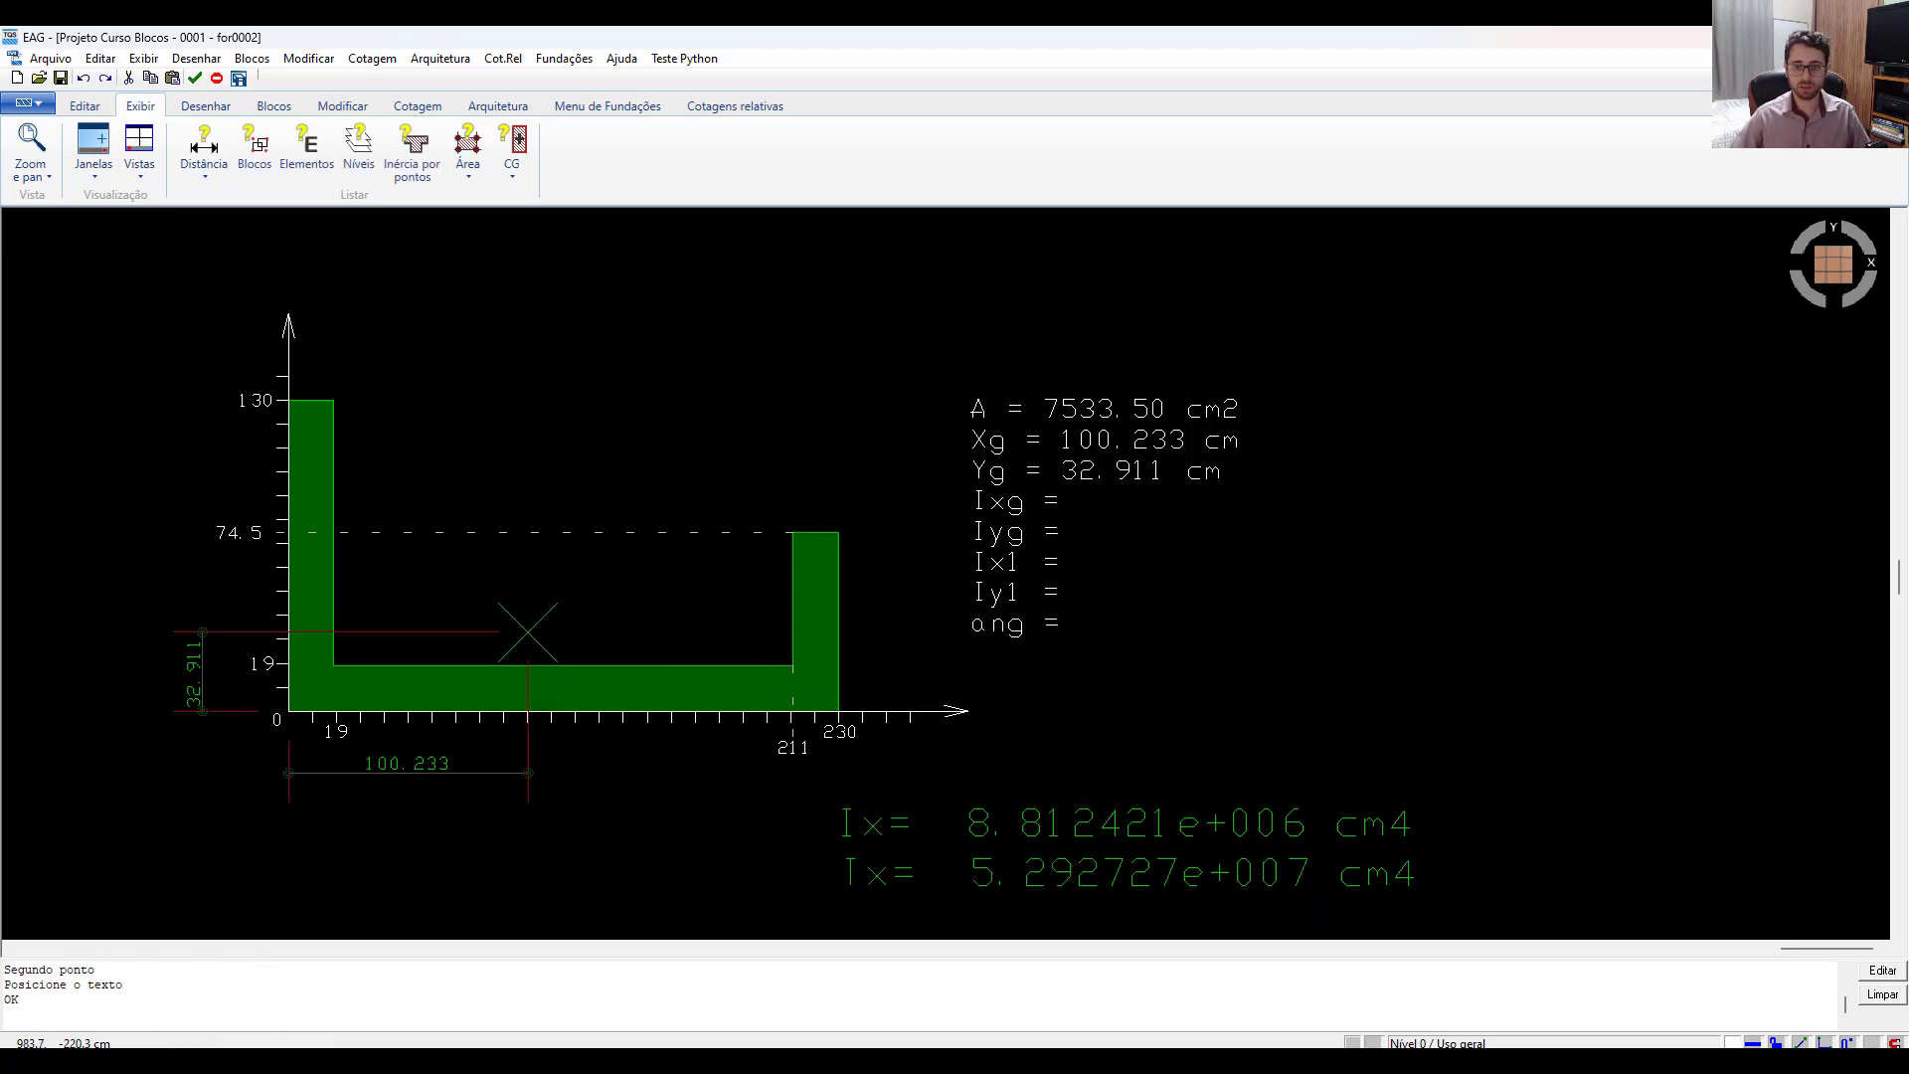
left_click(905, 873)
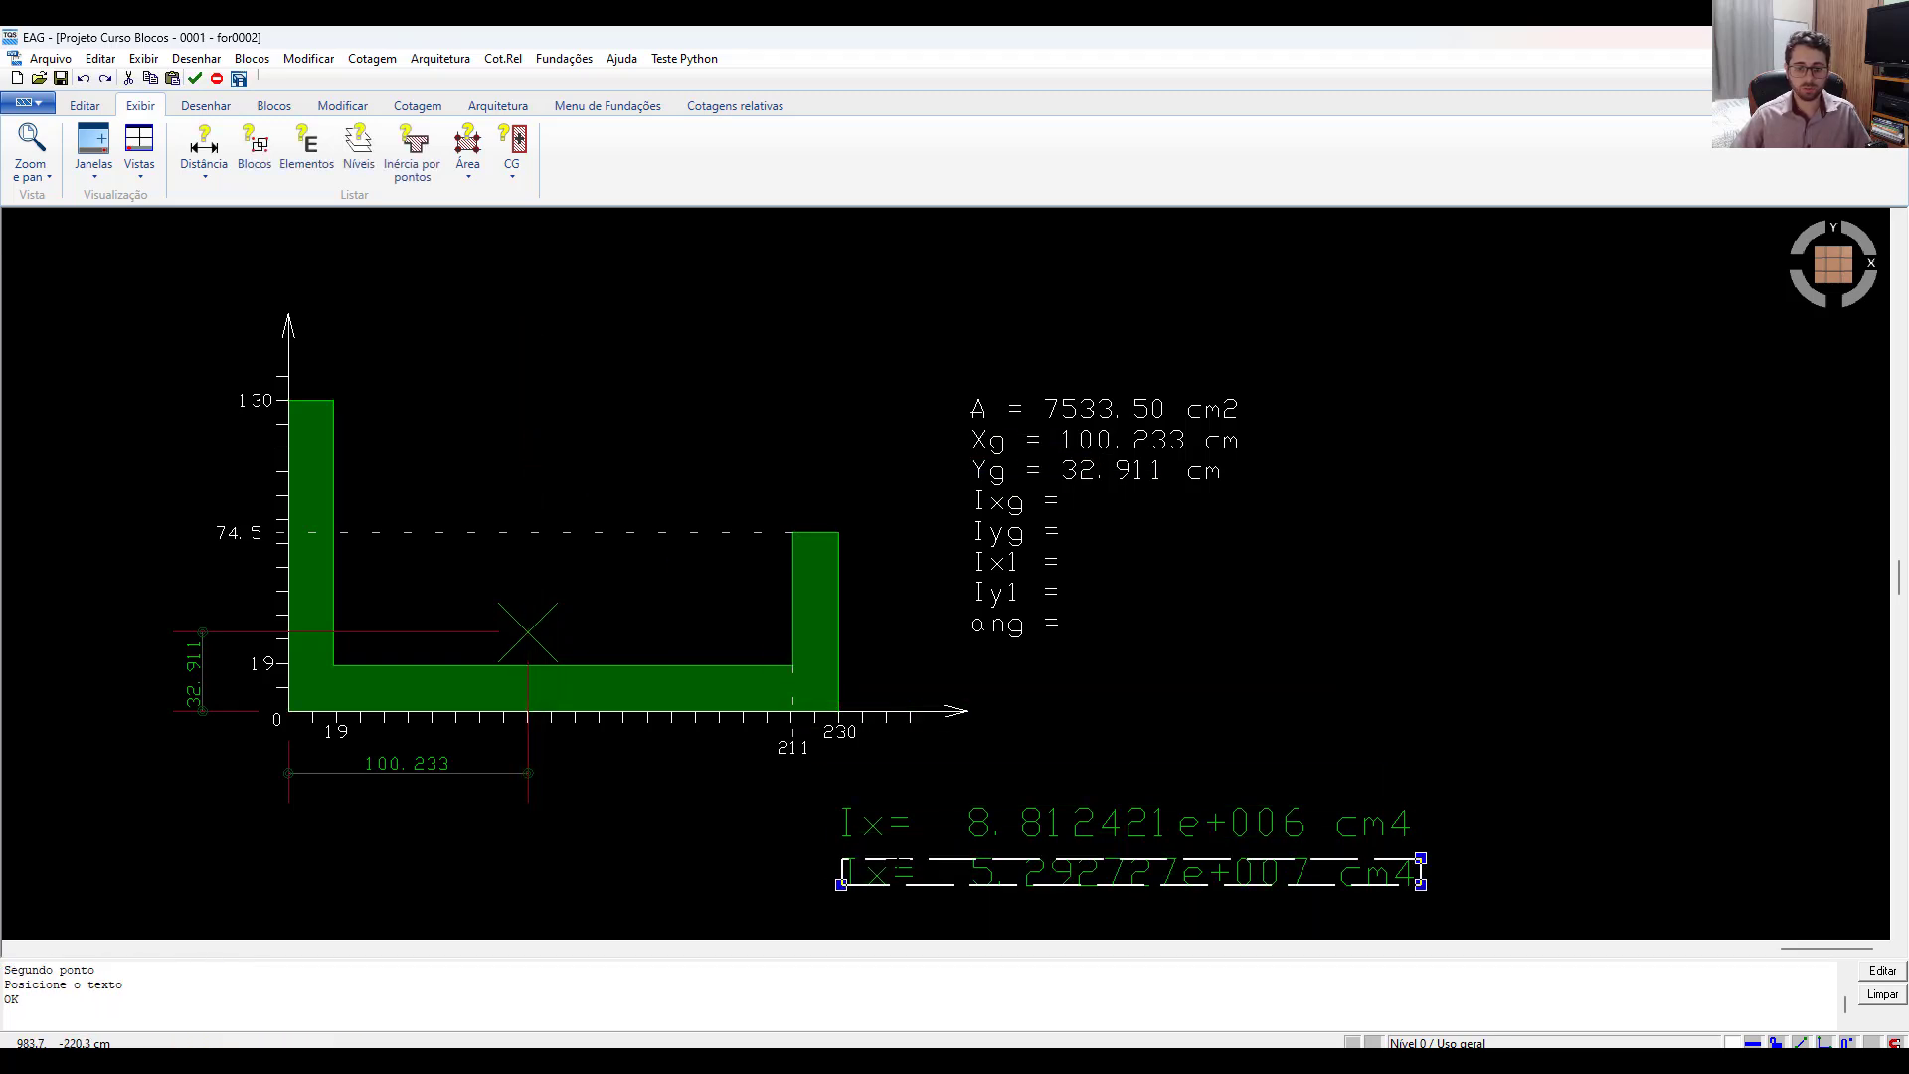
key("Escape")
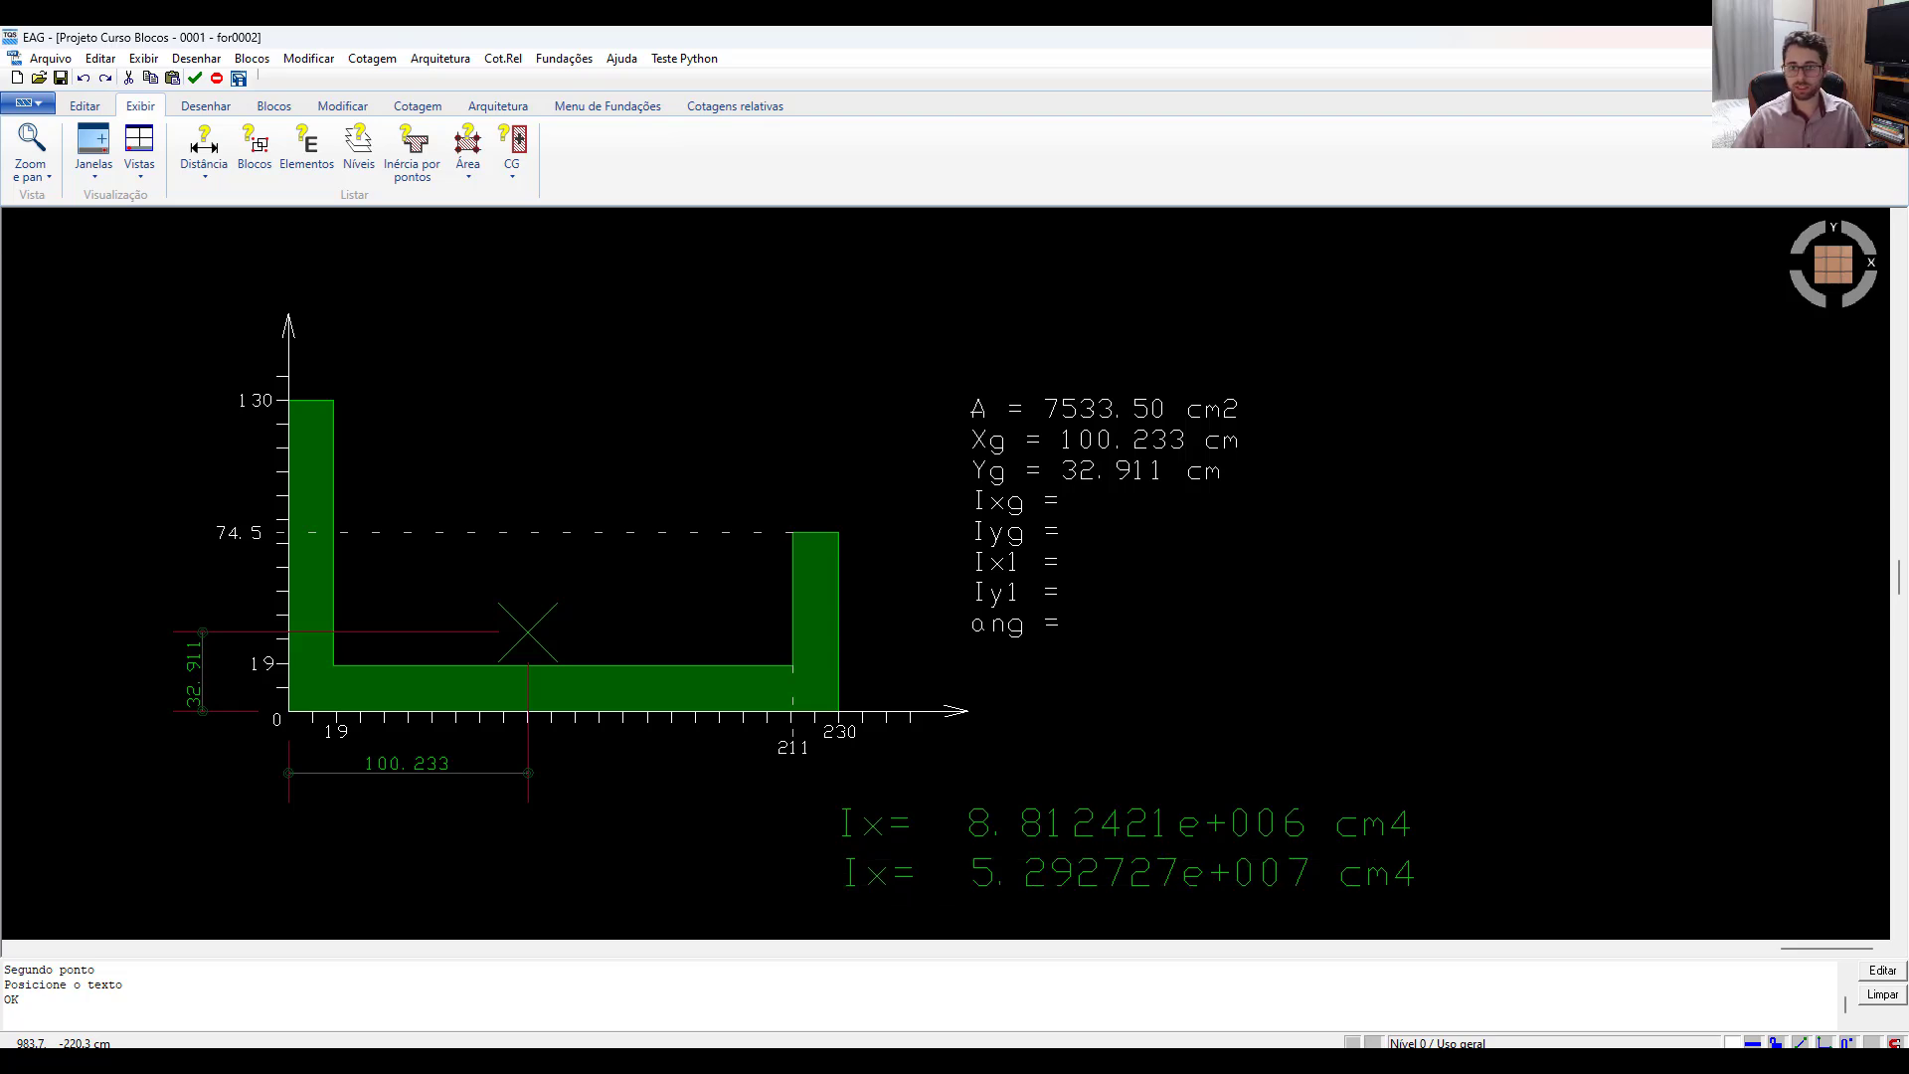
Copy the two listed inertias into the label lines as Ixg = 8.812421e+006 cm4 and Iyg = 5.292727e+007 cm4.
left_click(1034, 828)
left_click(1038, 875)
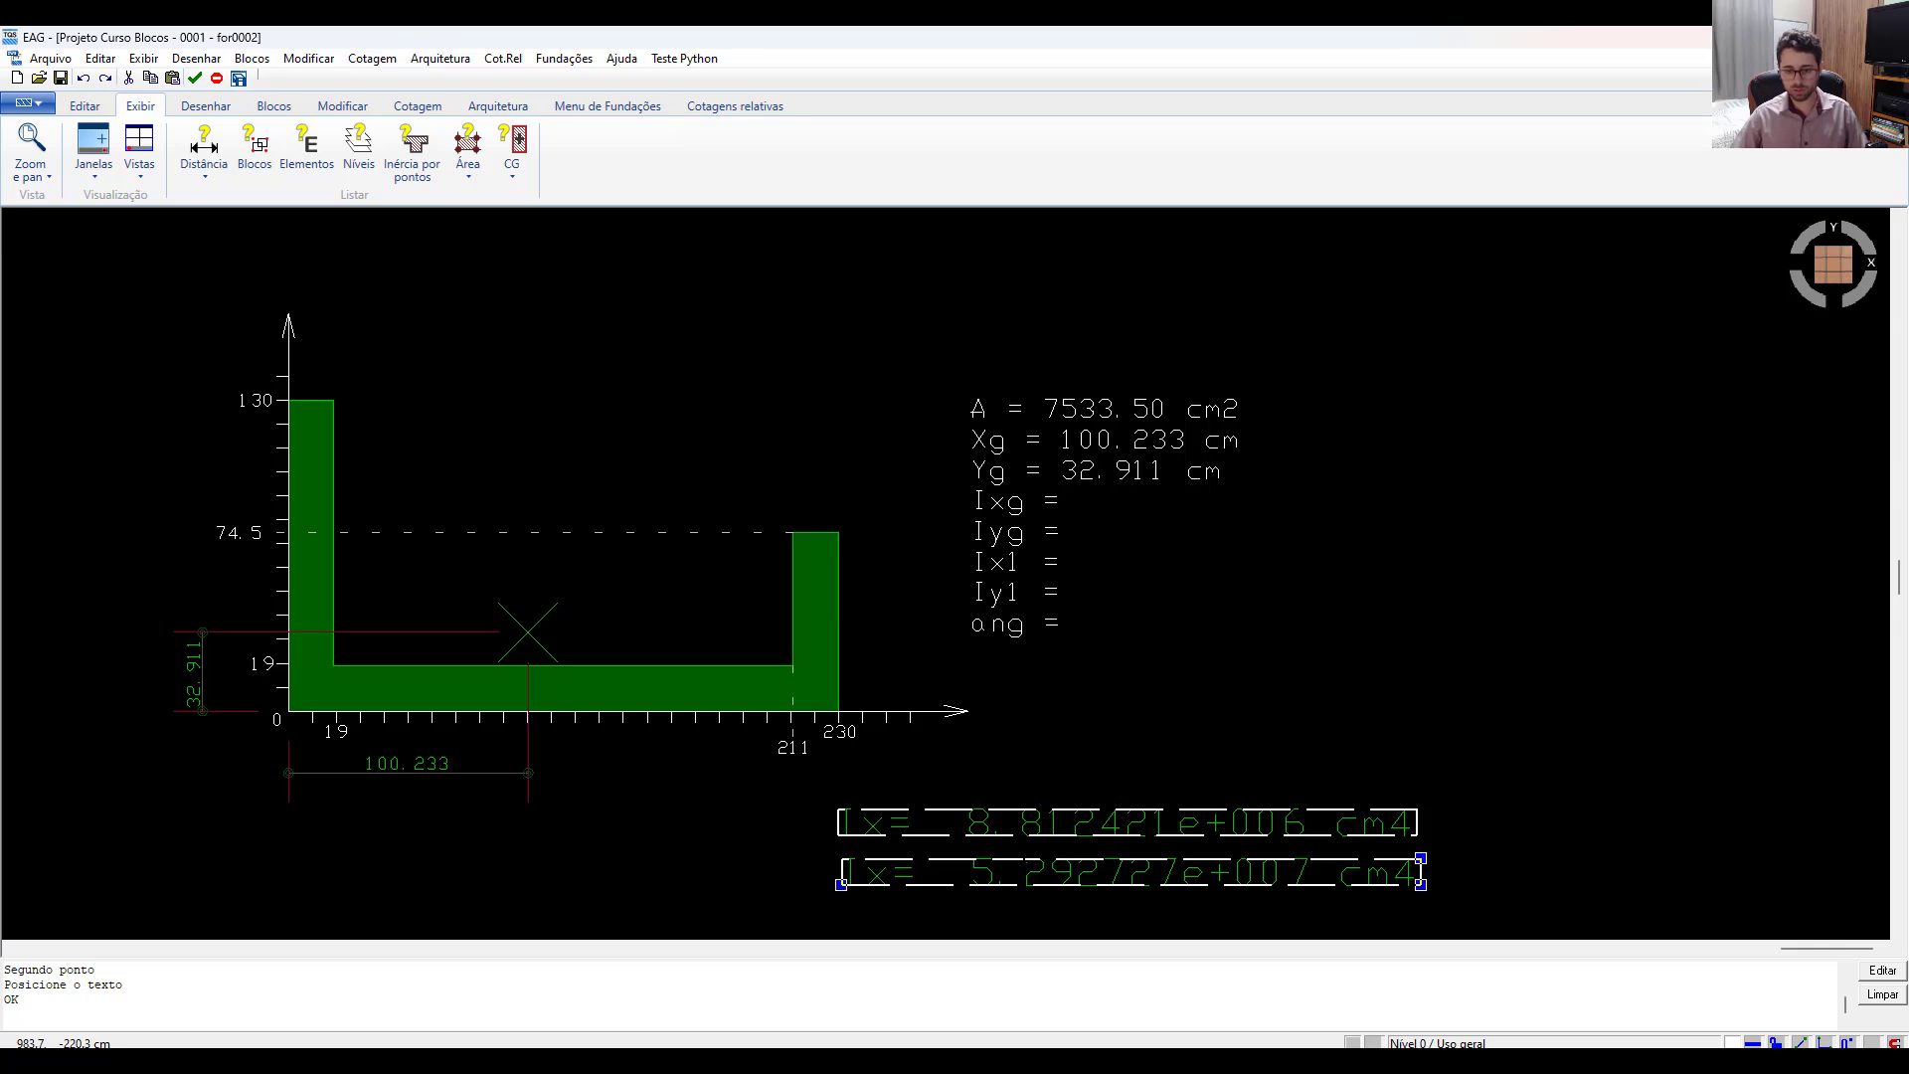
key("F6")
key("ctrl+c")
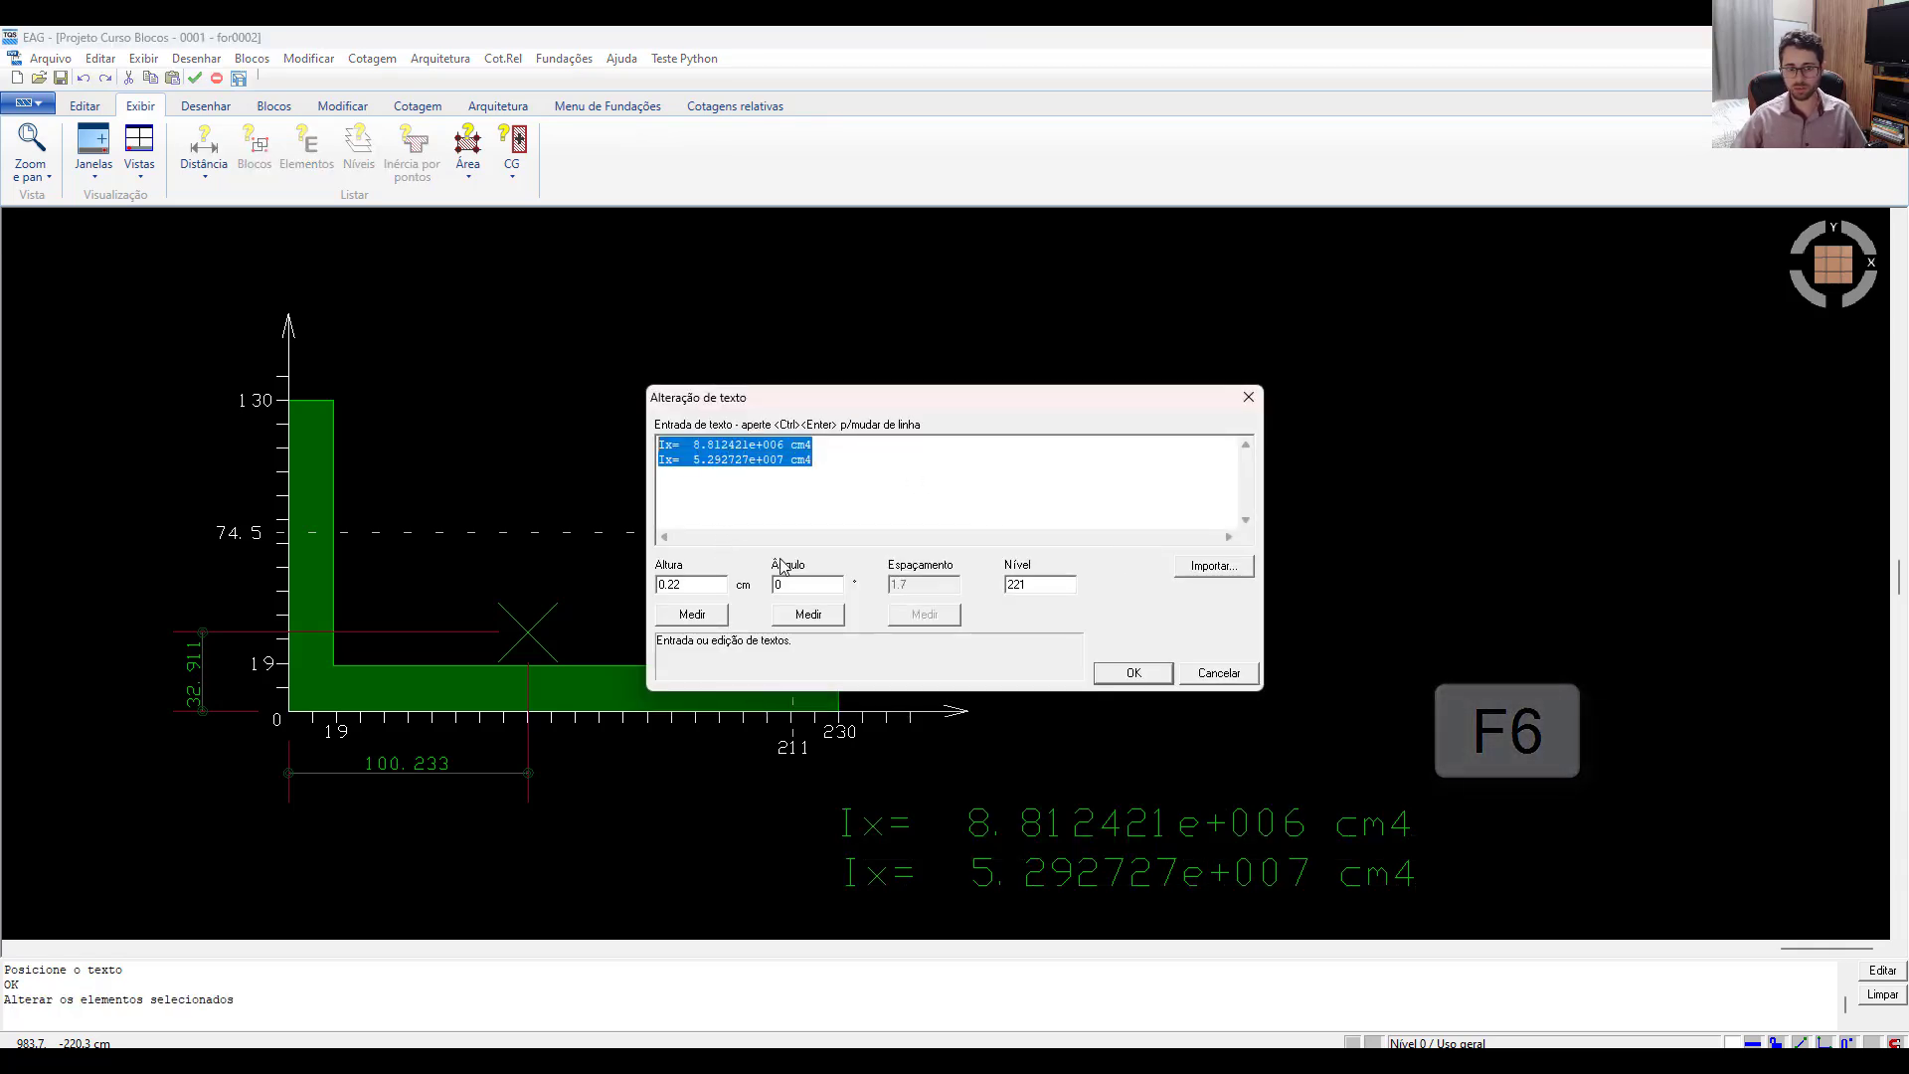
key("Return")
left_click(1030, 502)
left_click(1030, 531)
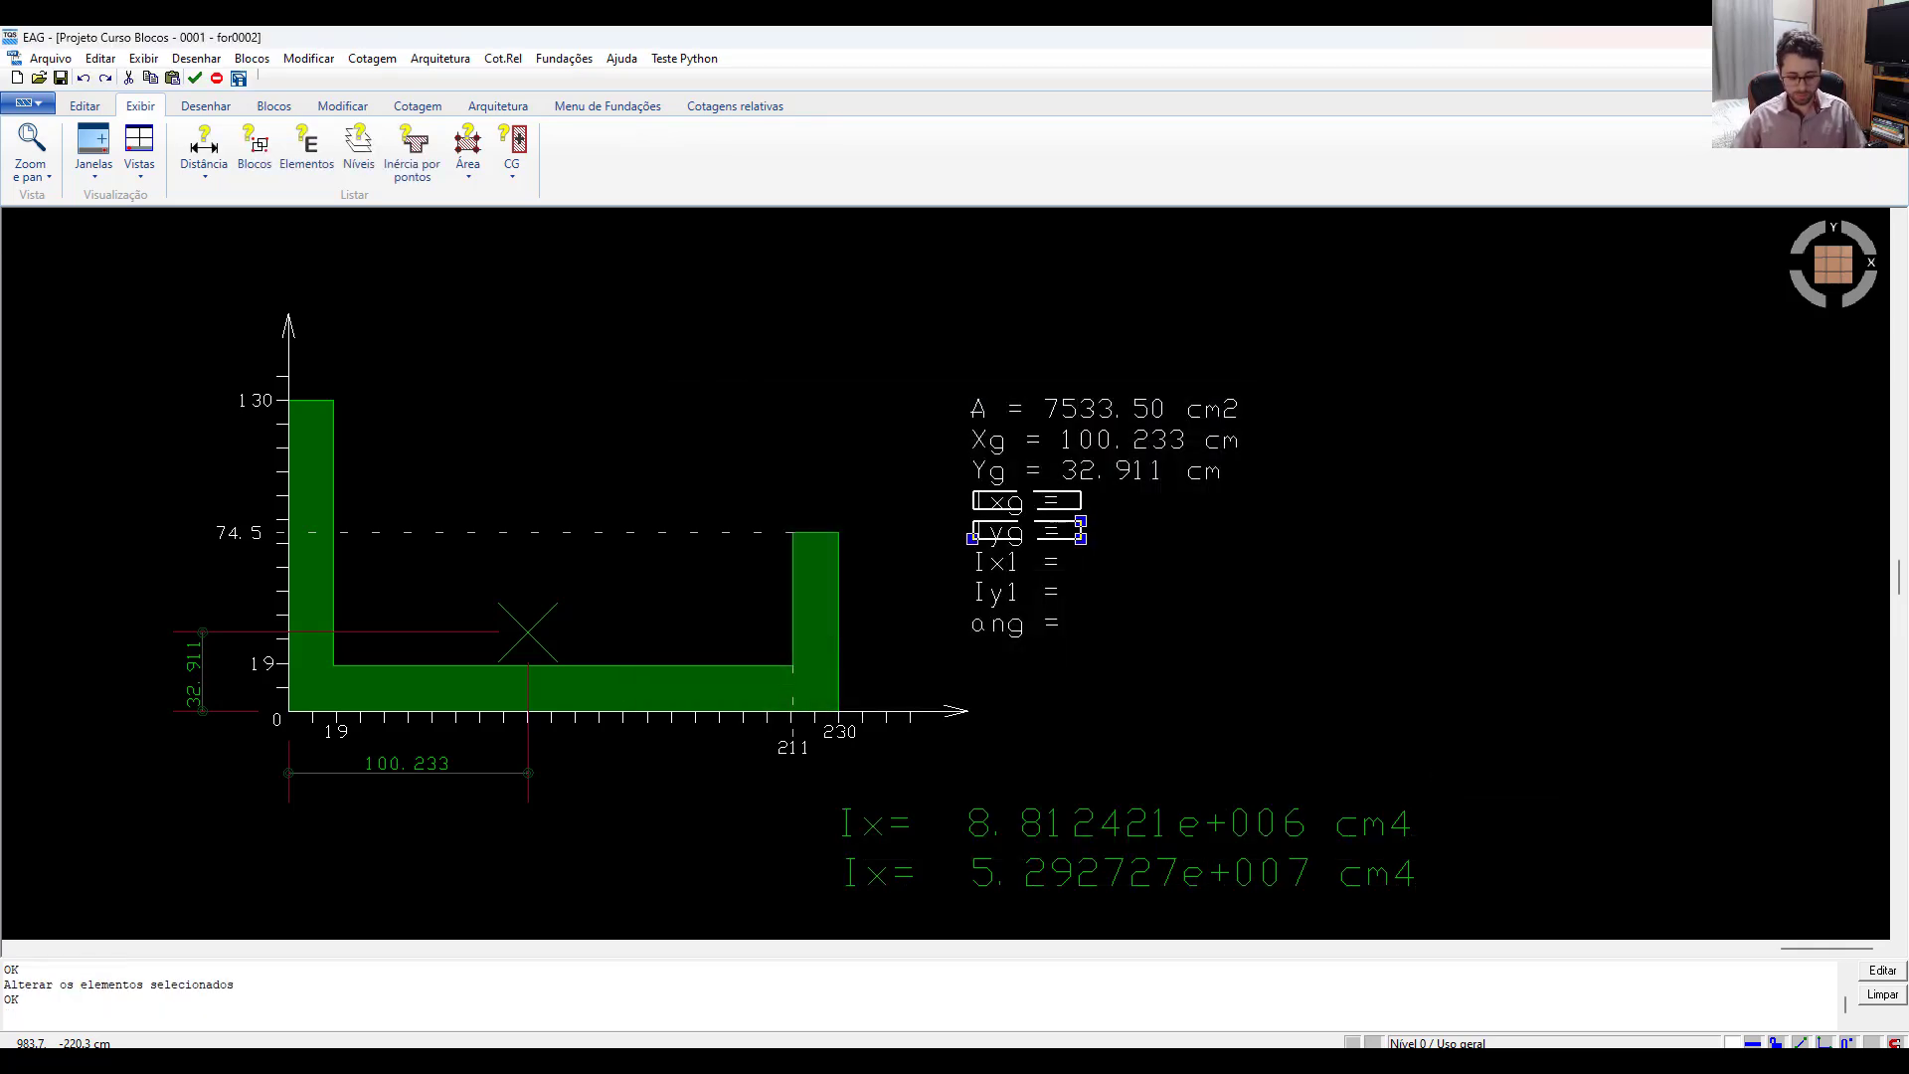
key("F6")
key("ctrl+v")
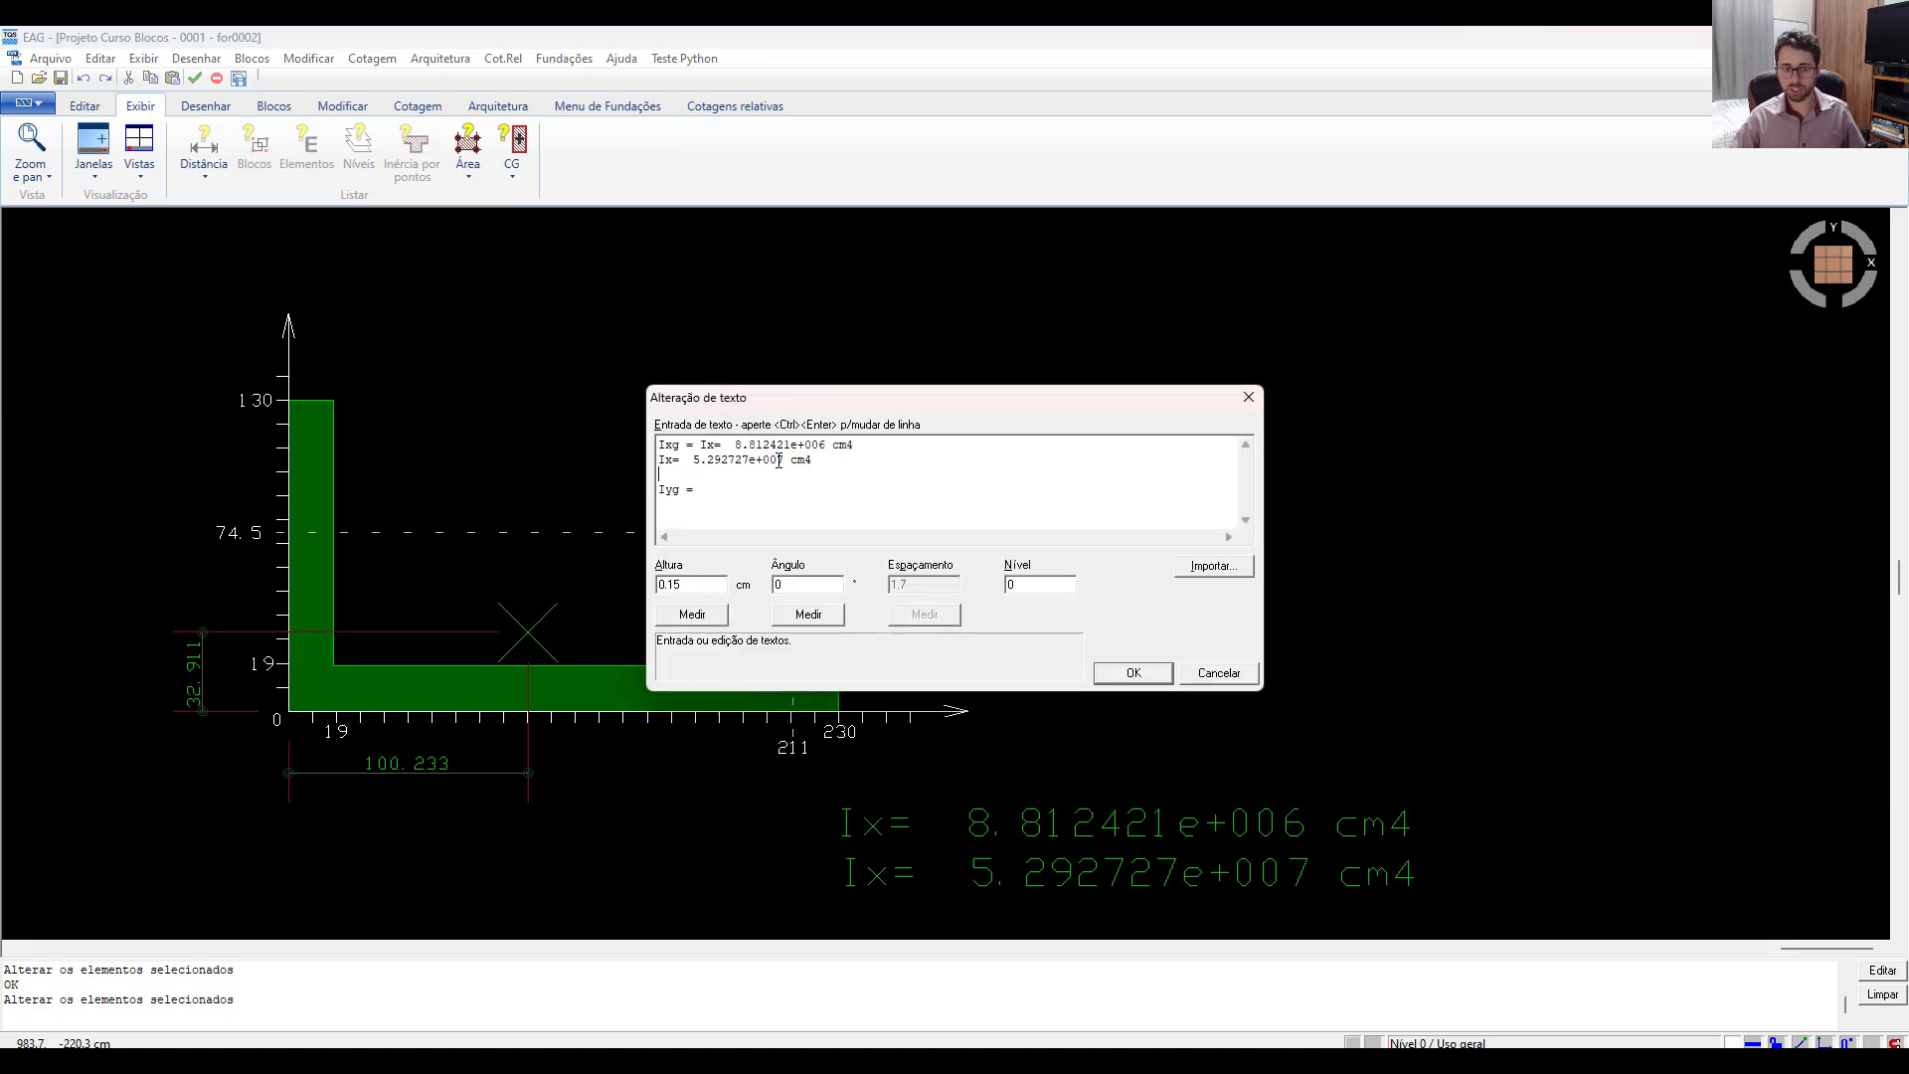
key("Delete")
left_click_drag(737, 445, 658, 459)
key("Delete")
key("shift+End")
key("ctrl+x")
key("Delete")
key("BackSpace")
key("ctrl+v")
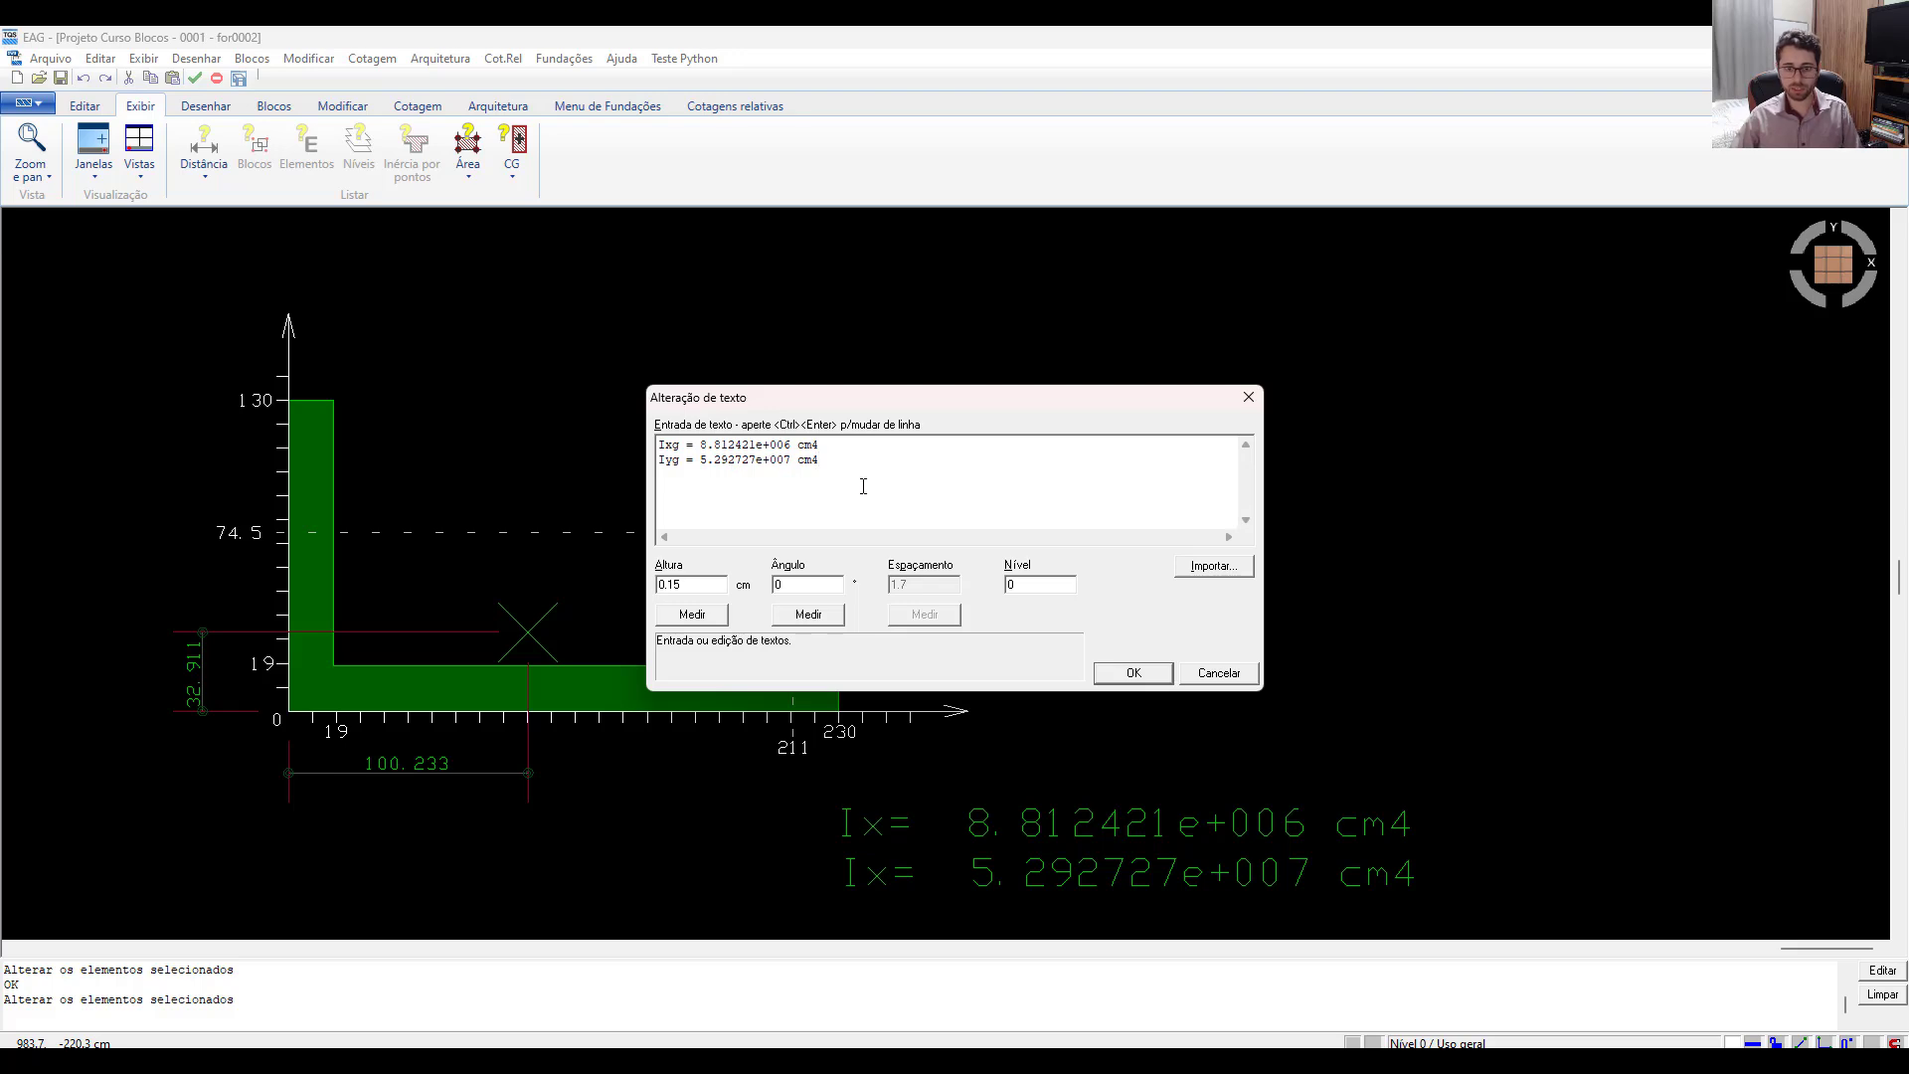
key("Return")
Delete the two inertia listing texts below the sketch.
left_click_drag(1451, 495, 1090, 554)
left_click_drag(1487, 803, 1300, 887)
left_click(1299, 887)
key("Delete")
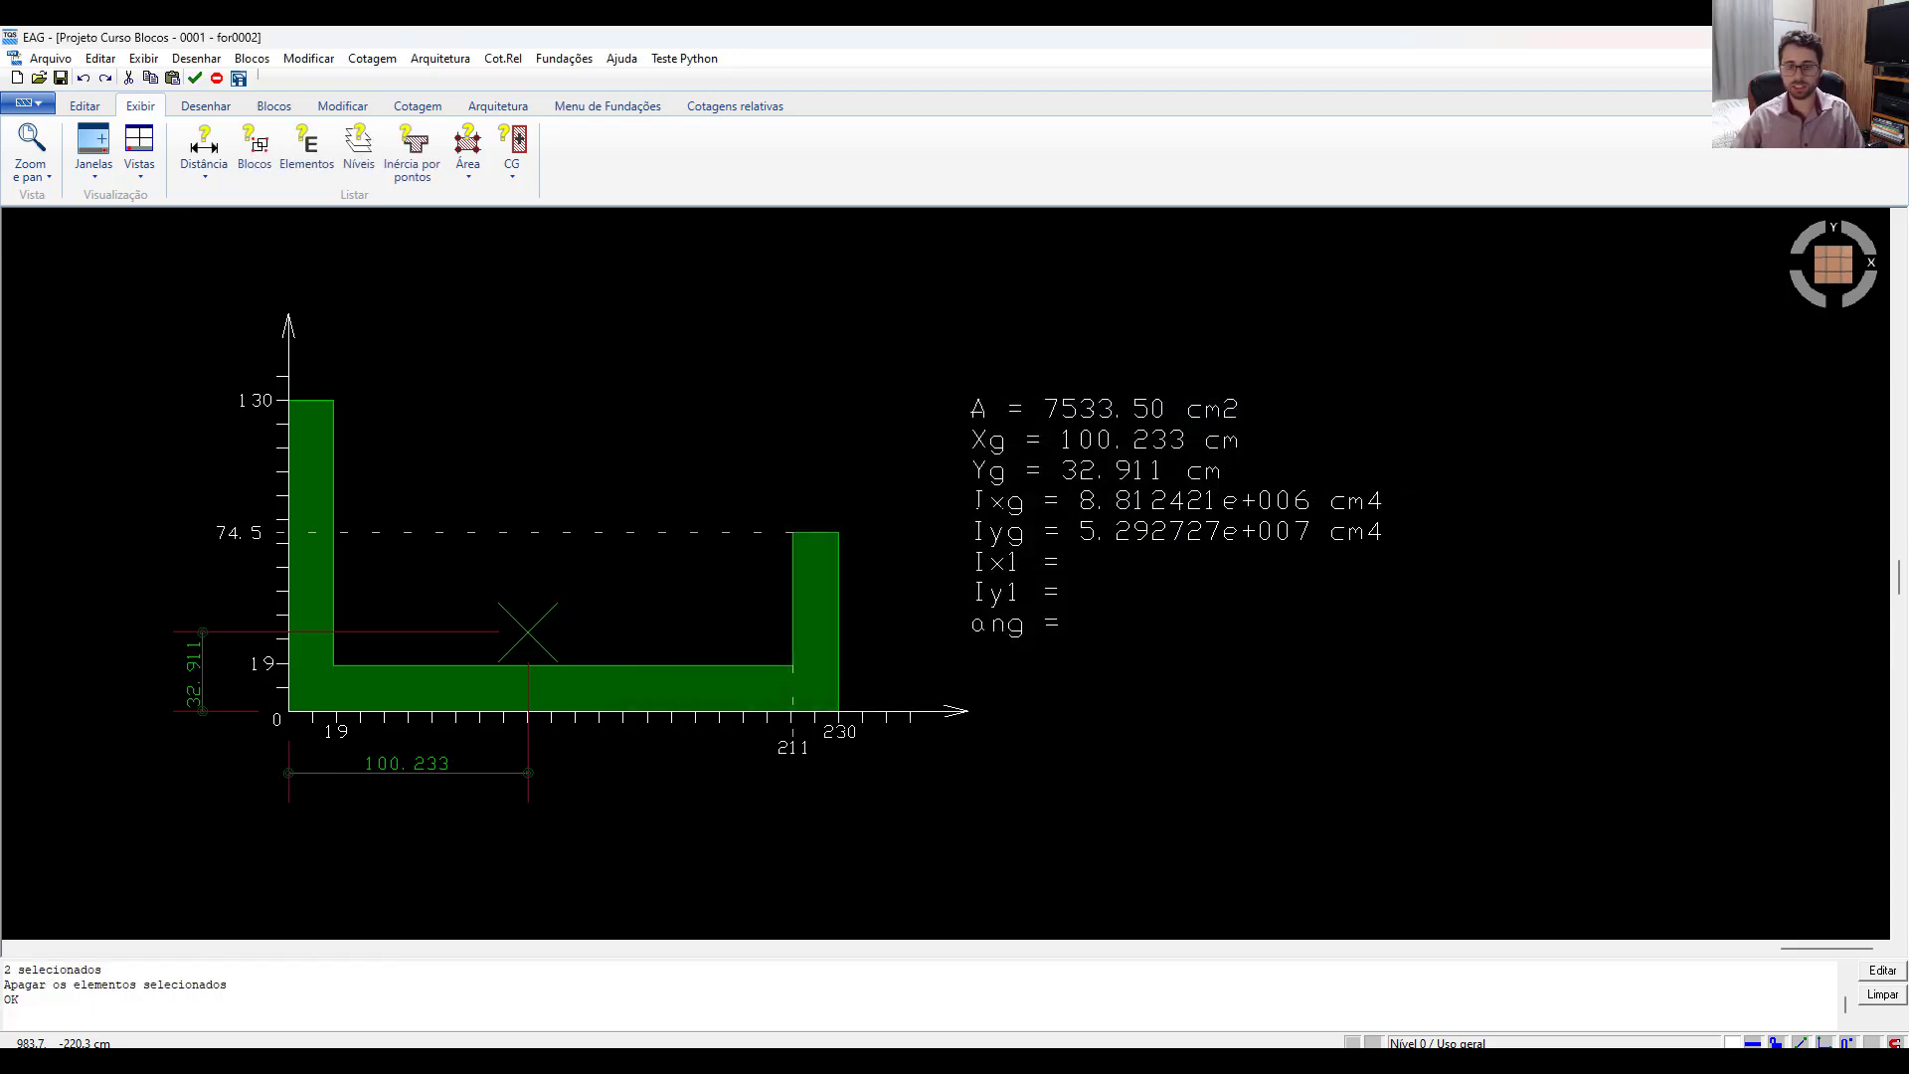
left_click(1230, 502)
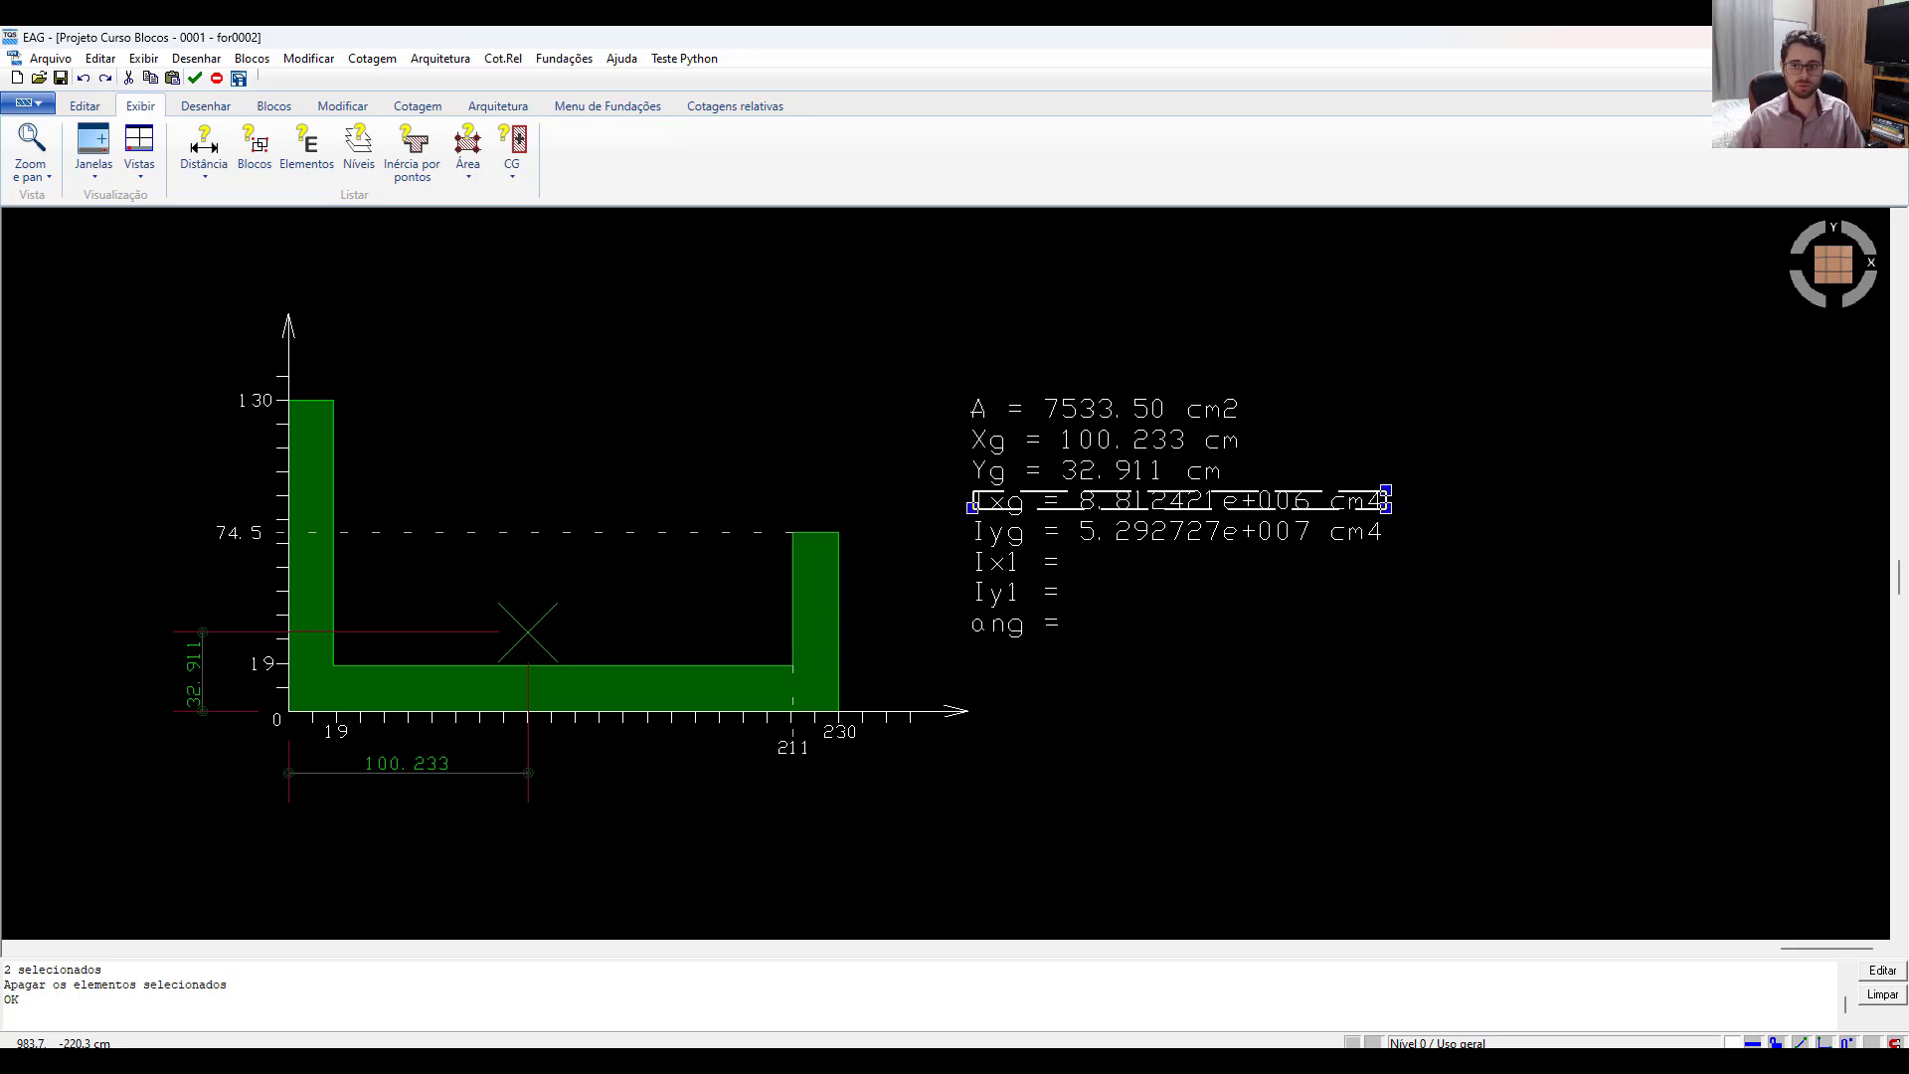
key("Escape")
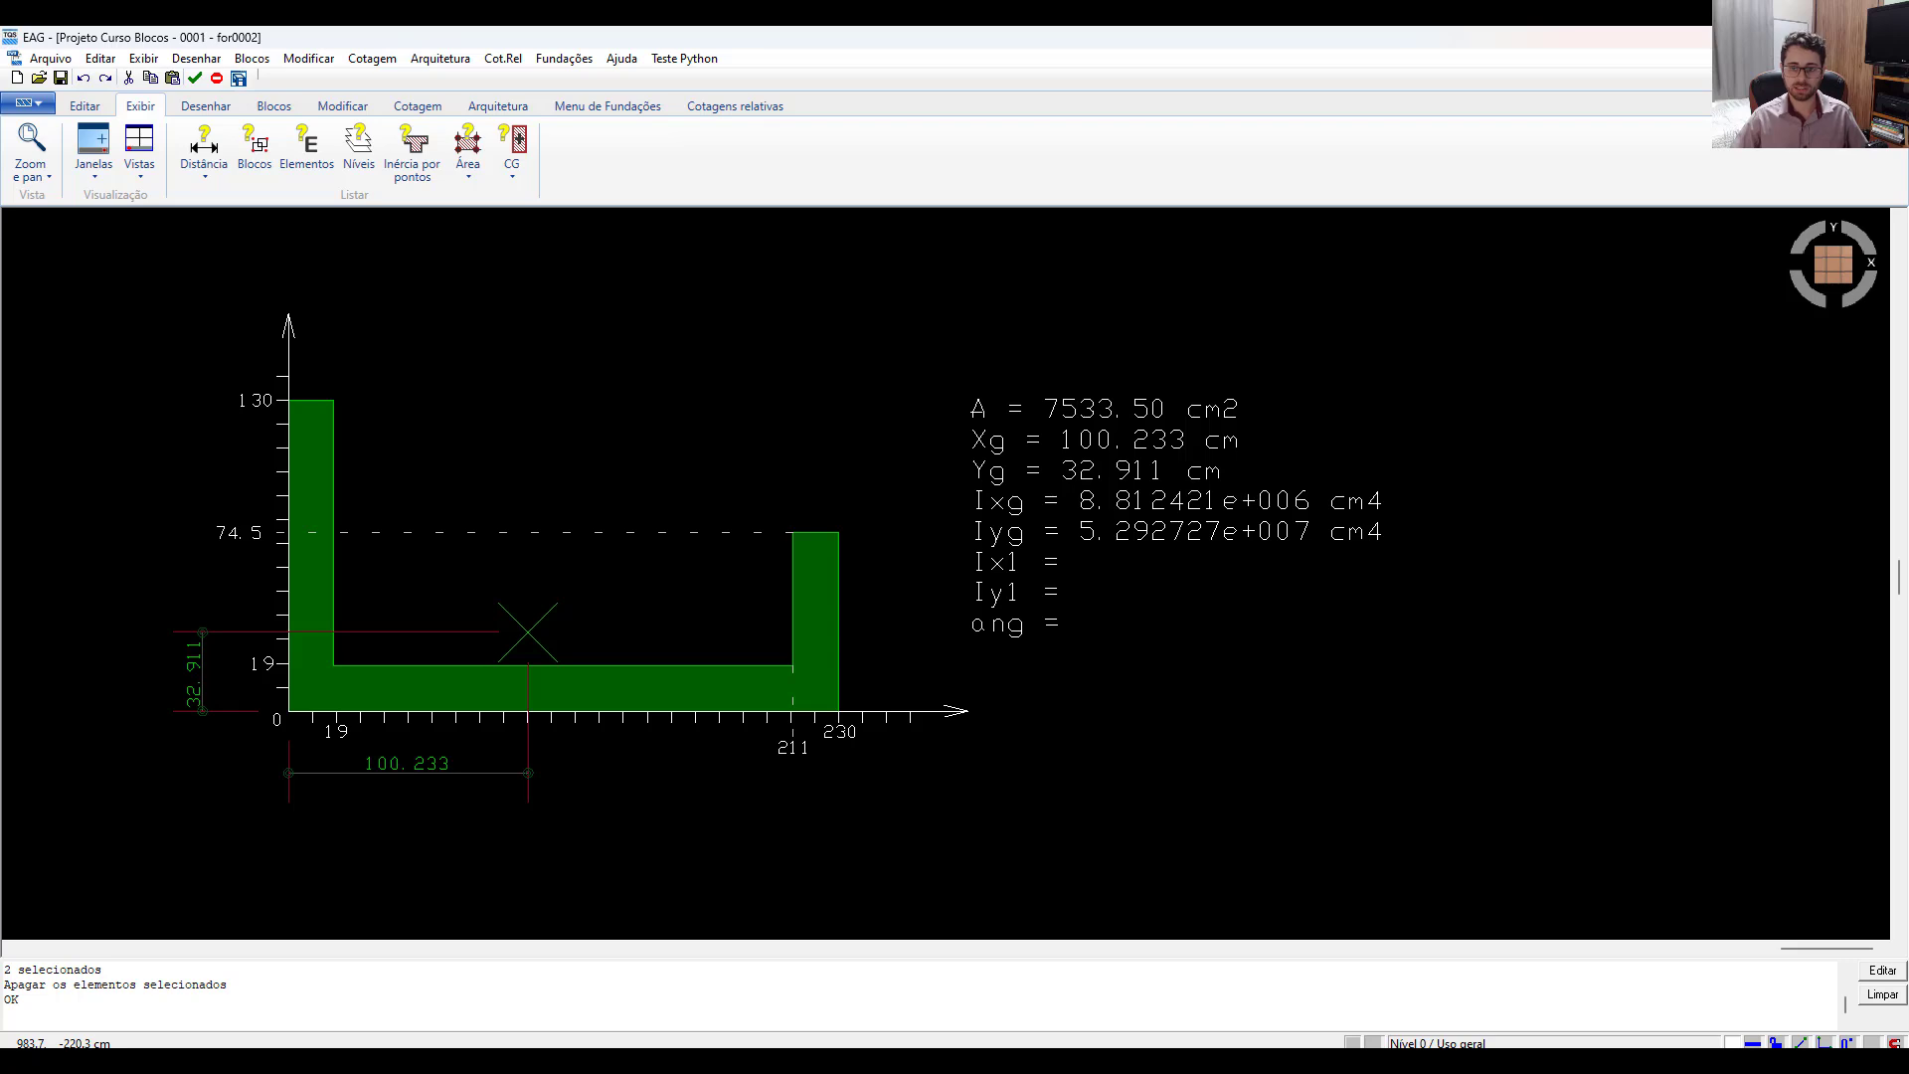
left_click(1219, 580)
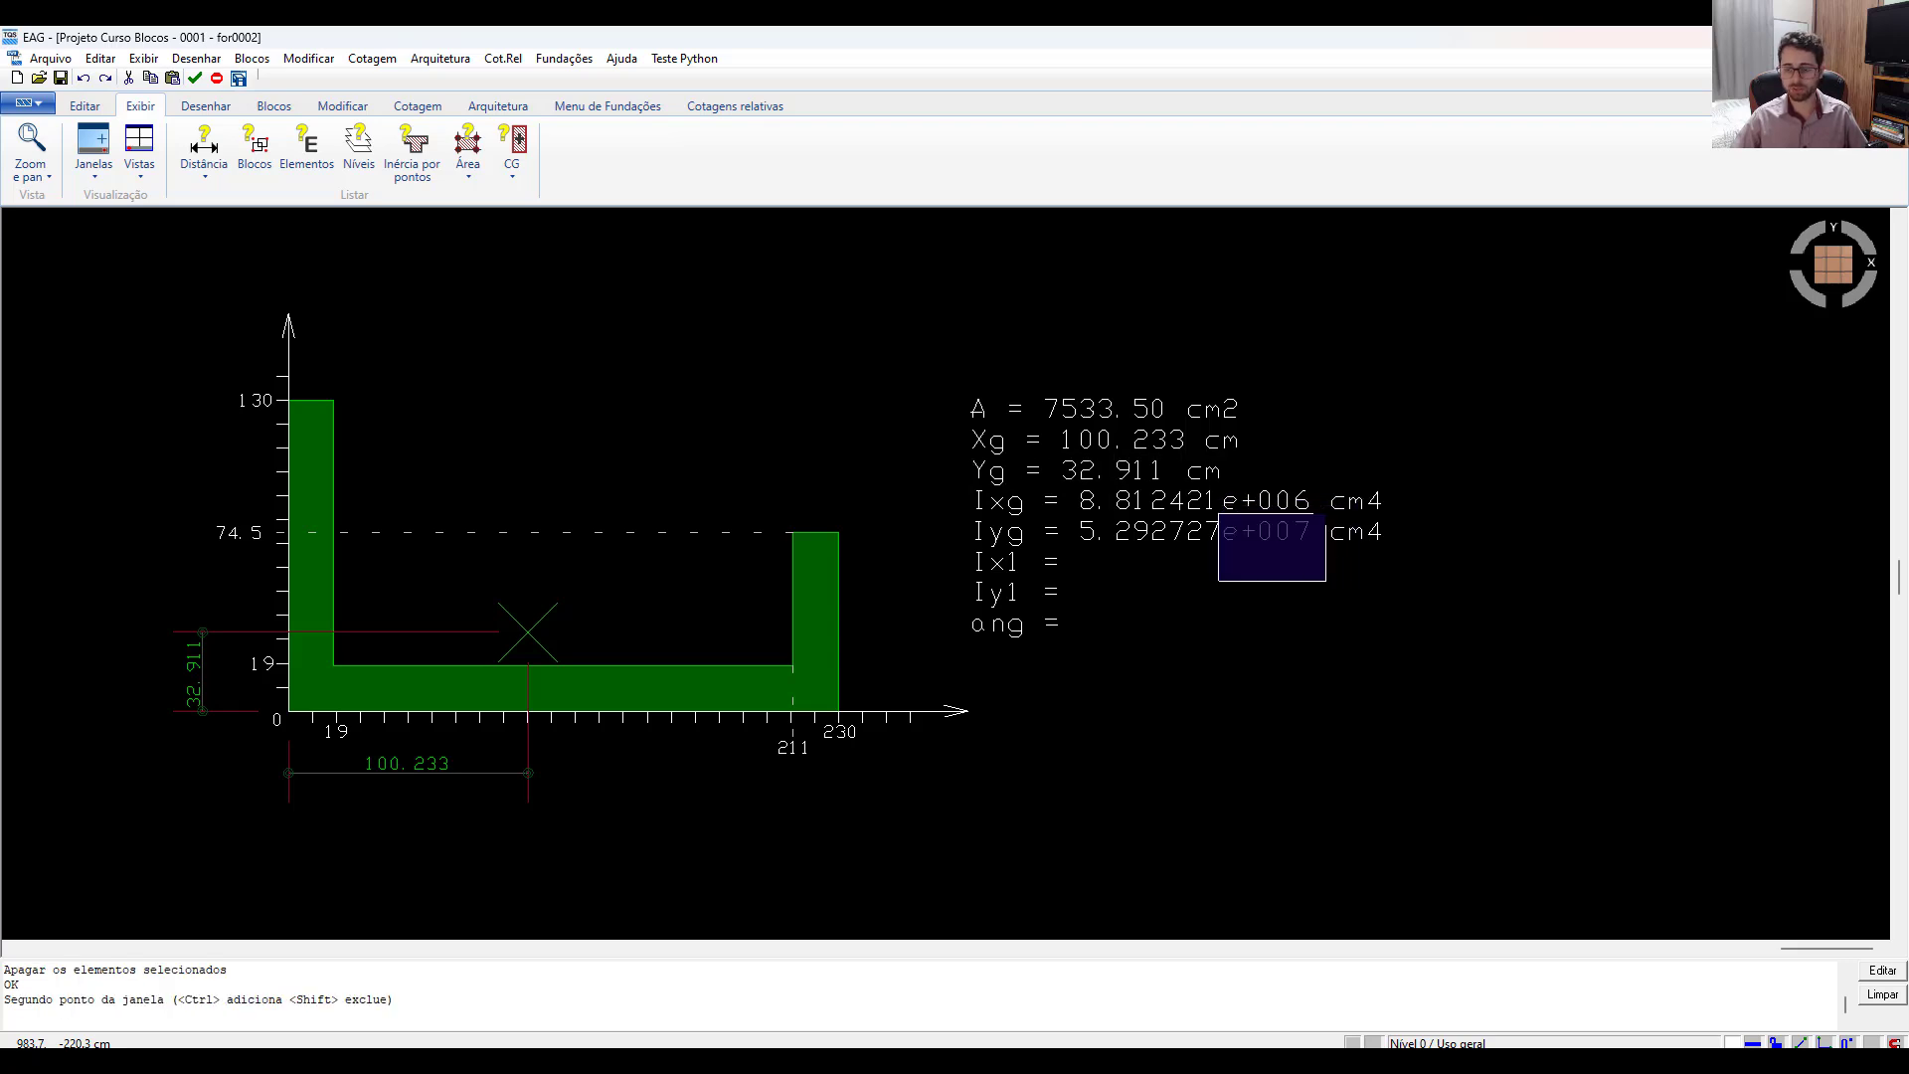
left_click(1322, 514)
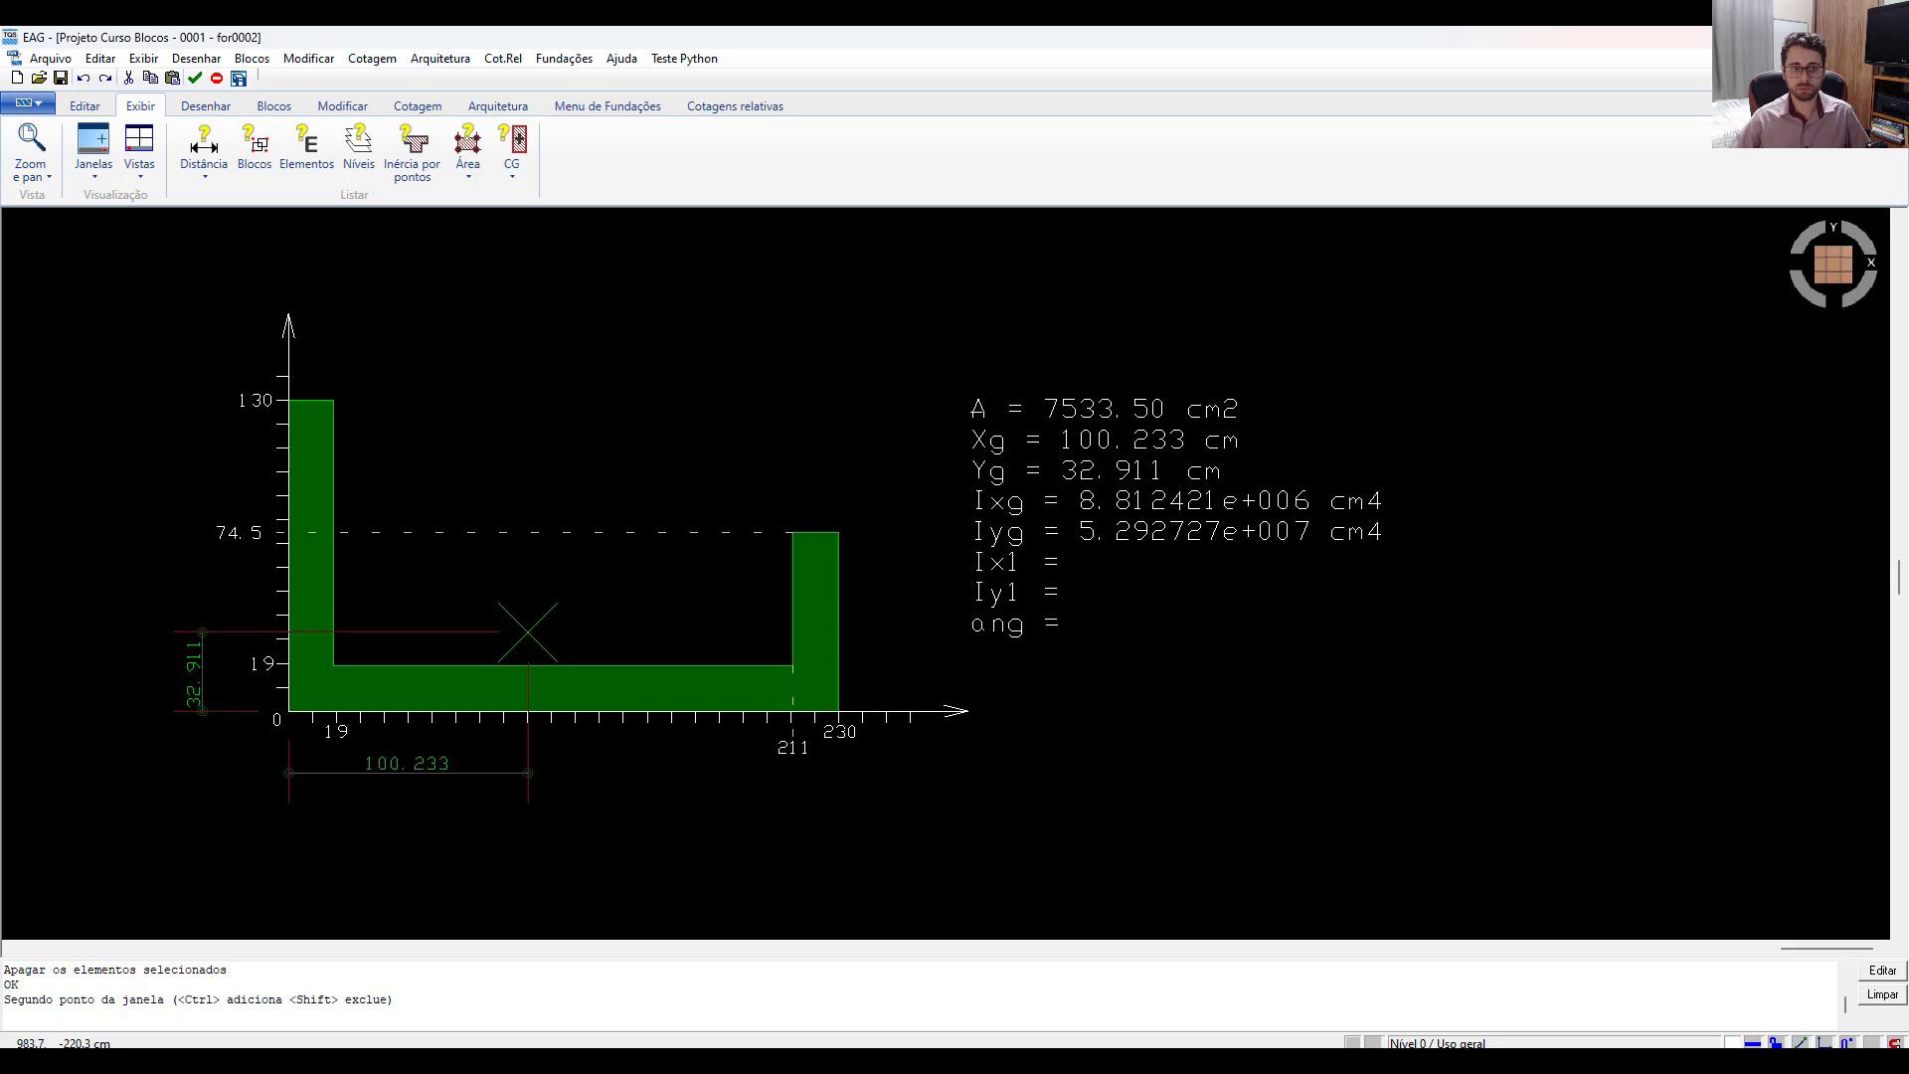
List the principal axes of inertia by tracing the U-shaped column outline, and place the Ix and Iy result text below the sketch.
left_click(517, 174)
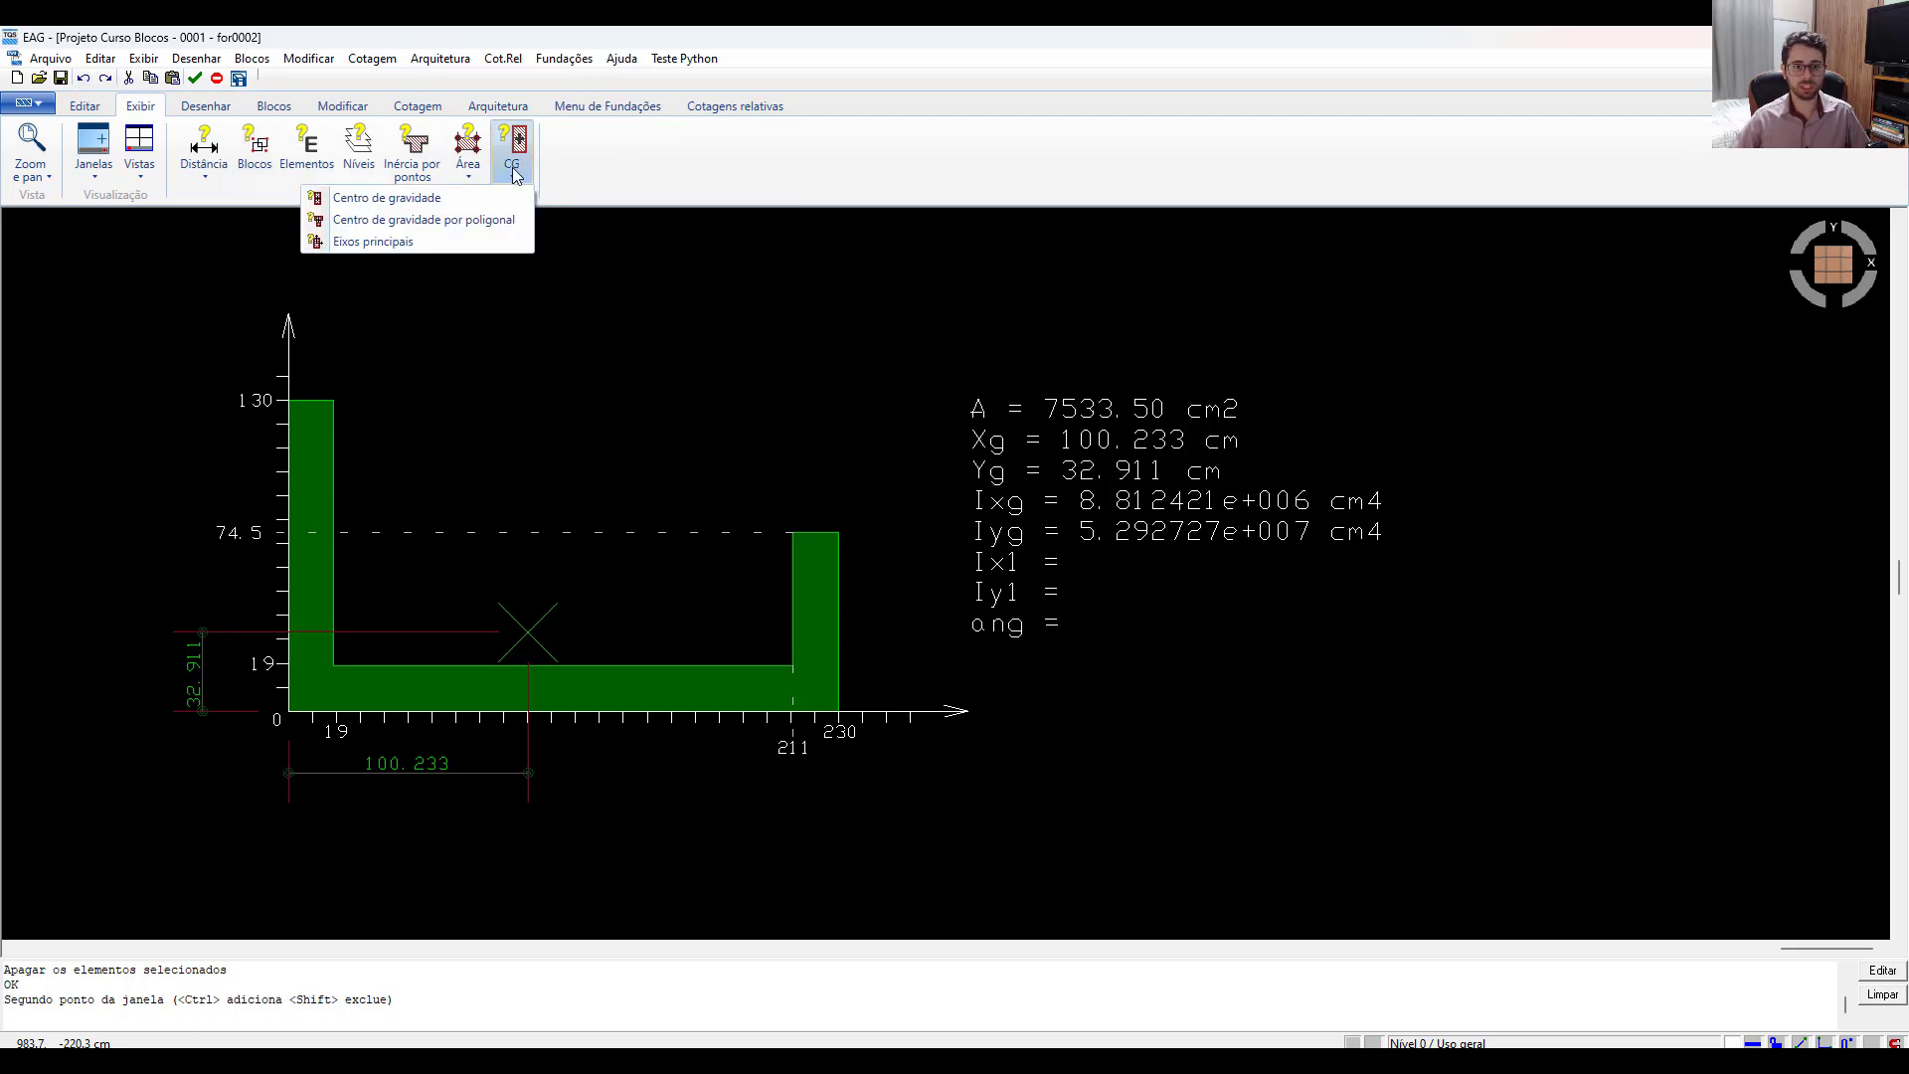
left_click(402, 243)
left_click(289, 400)
left_click(333, 400)
left_click(333, 665)
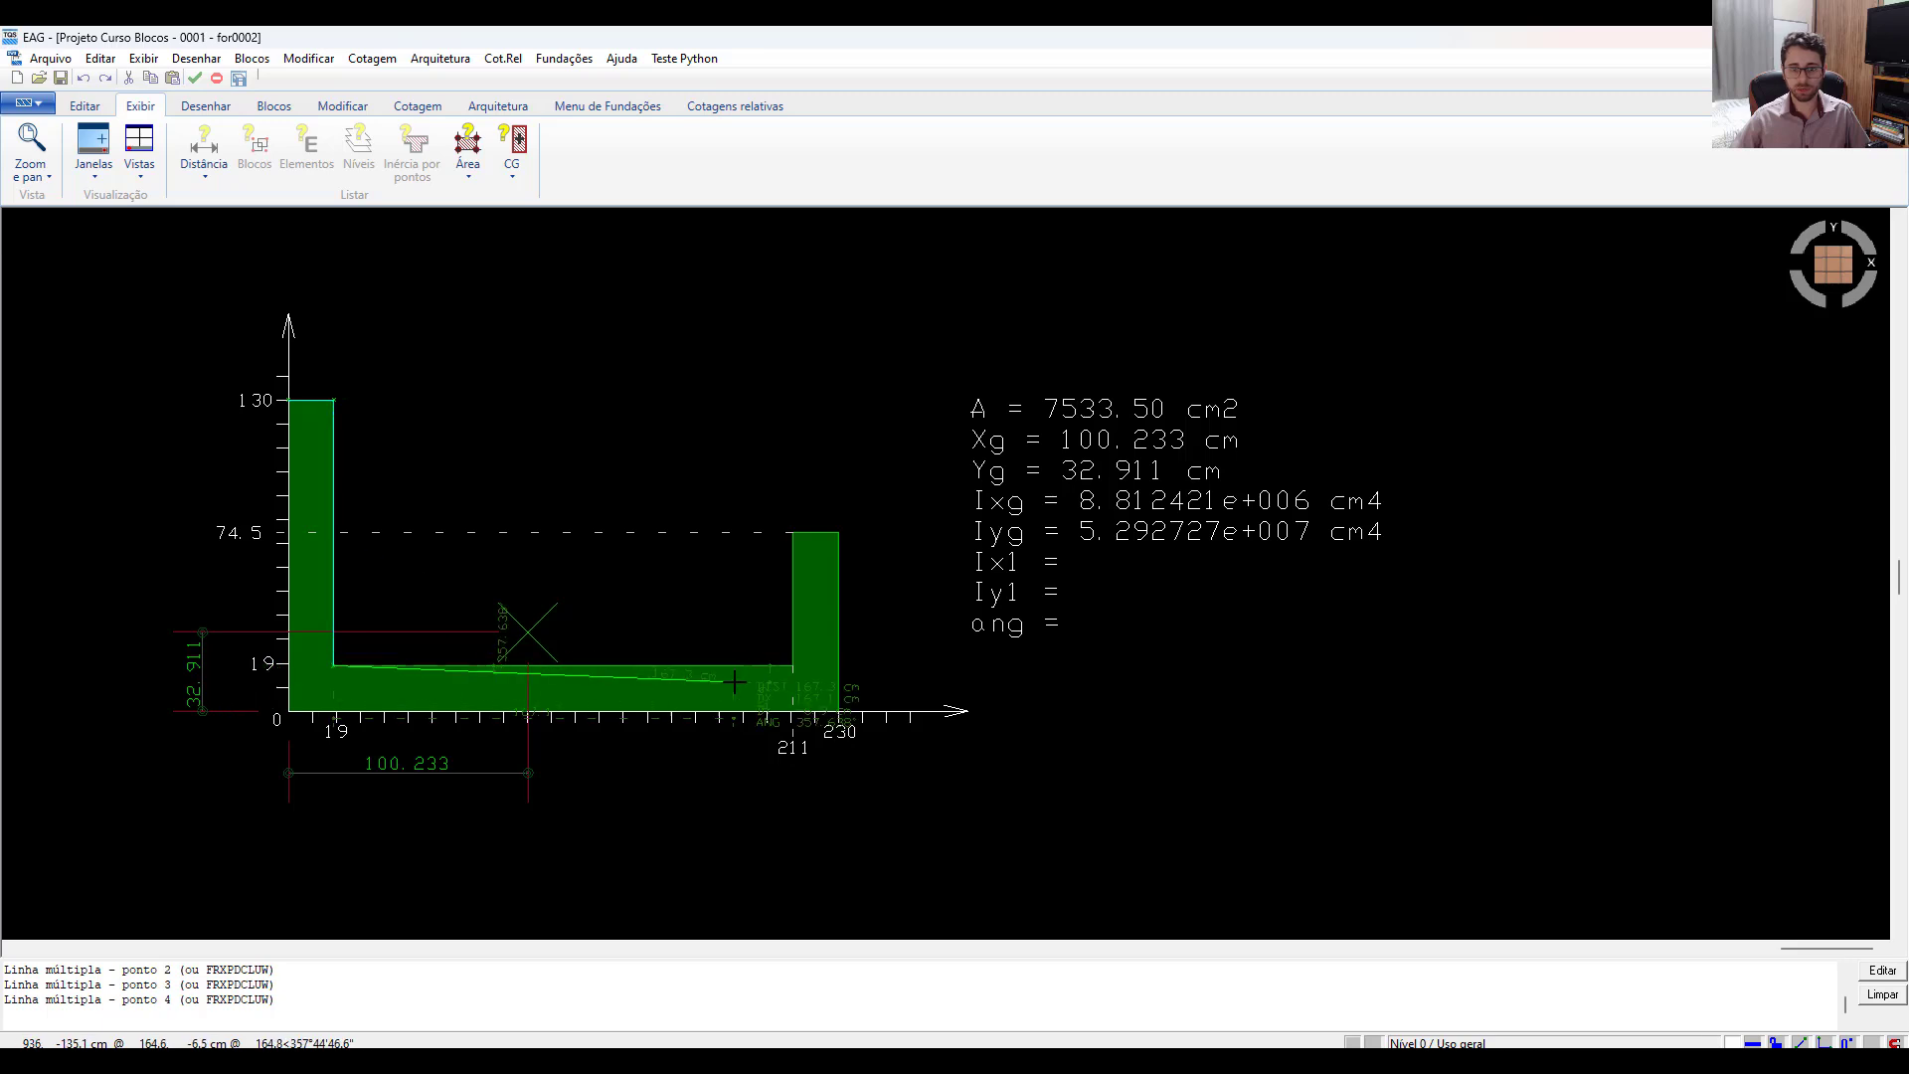
left_click(792, 665)
left_click(792, 532)
left_click(838, 532)
left_click(838, 710)
left_click(288, 711)
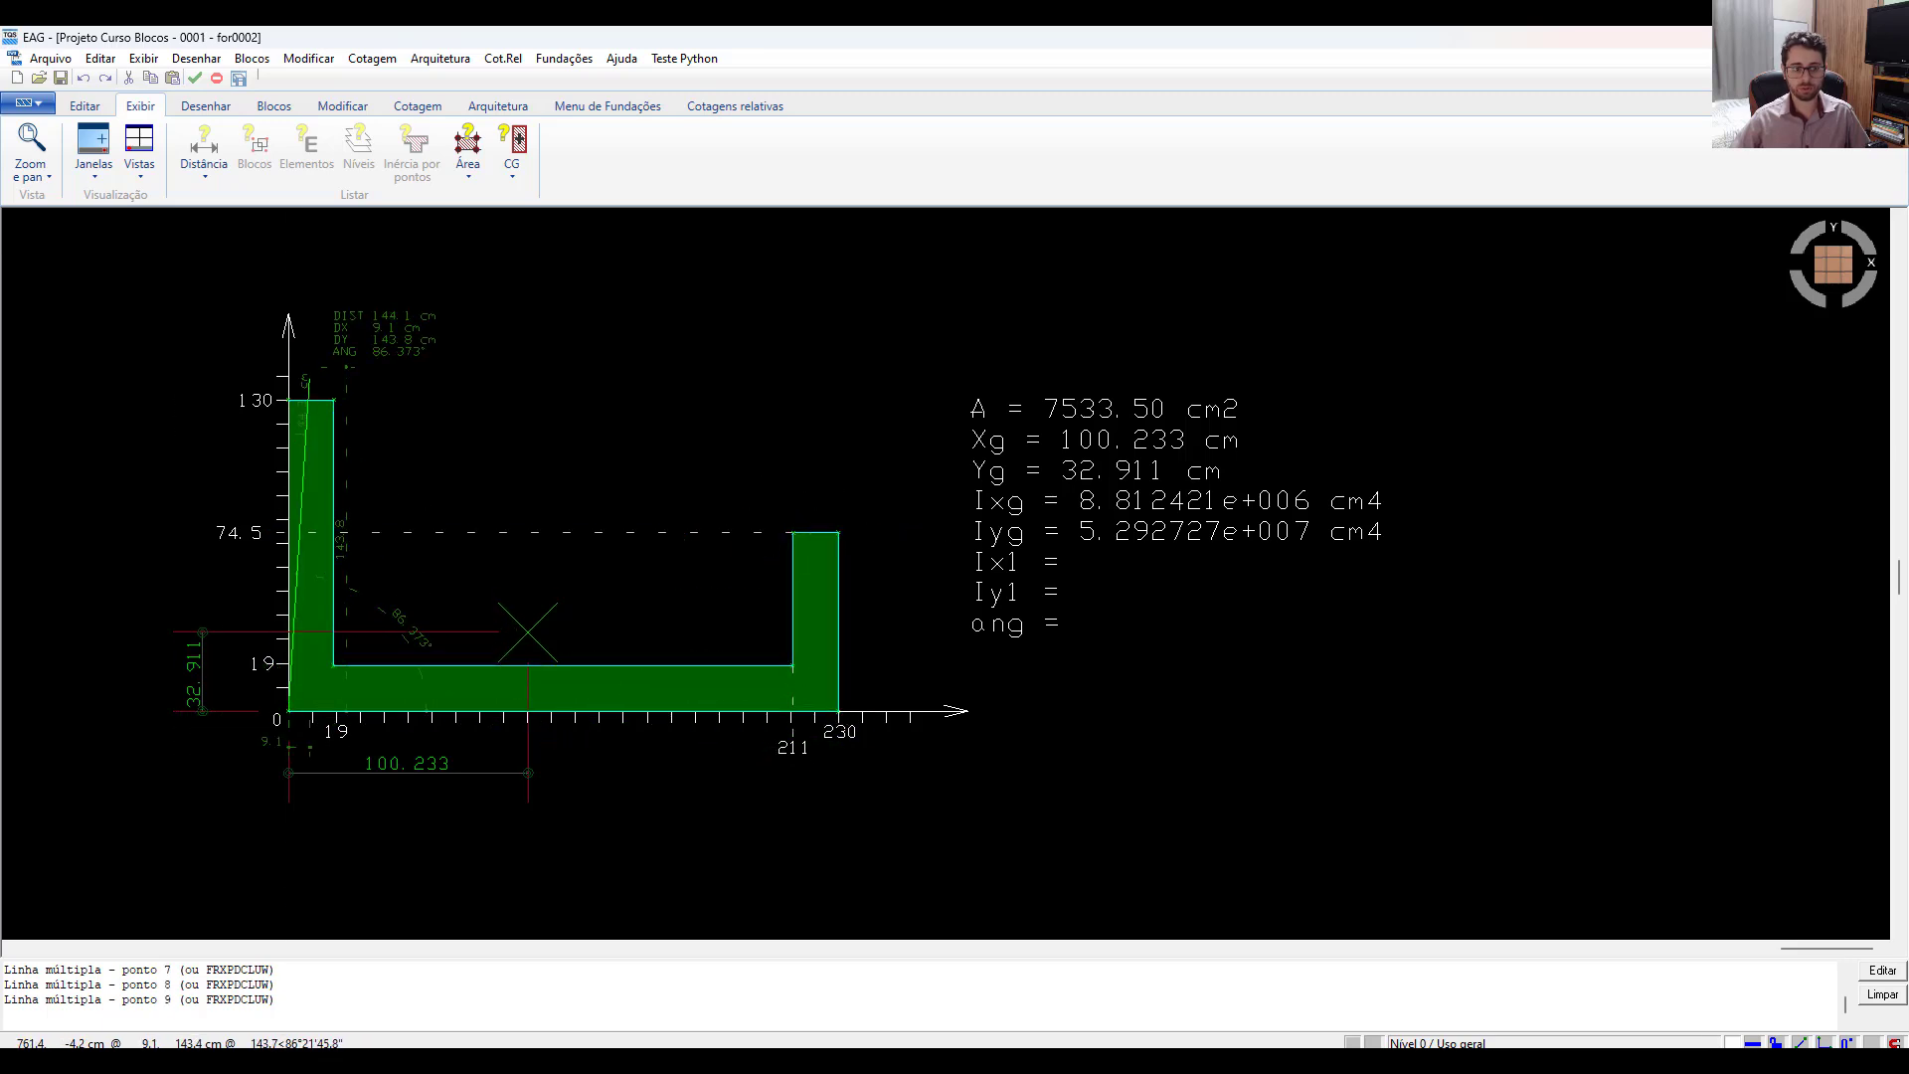
left_click(288, 400)
key("Return")
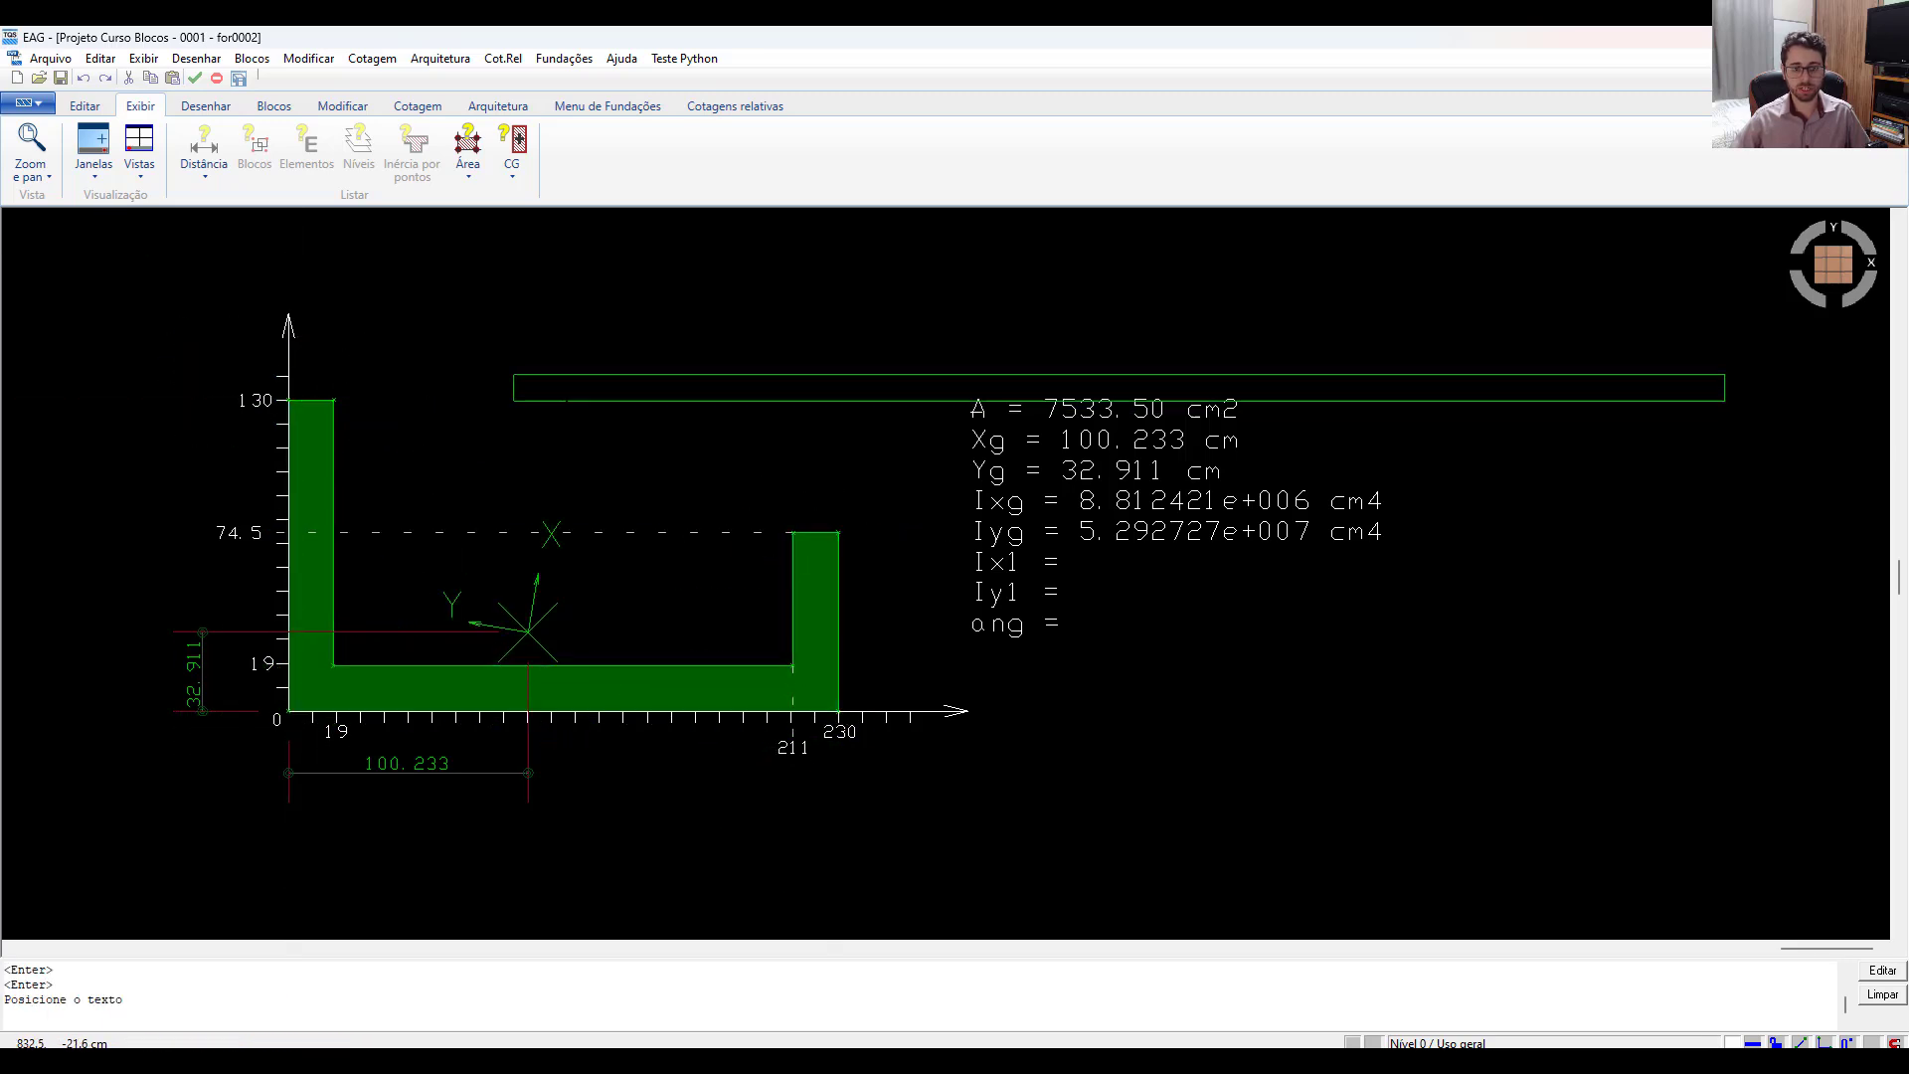
left_click(340, 803)
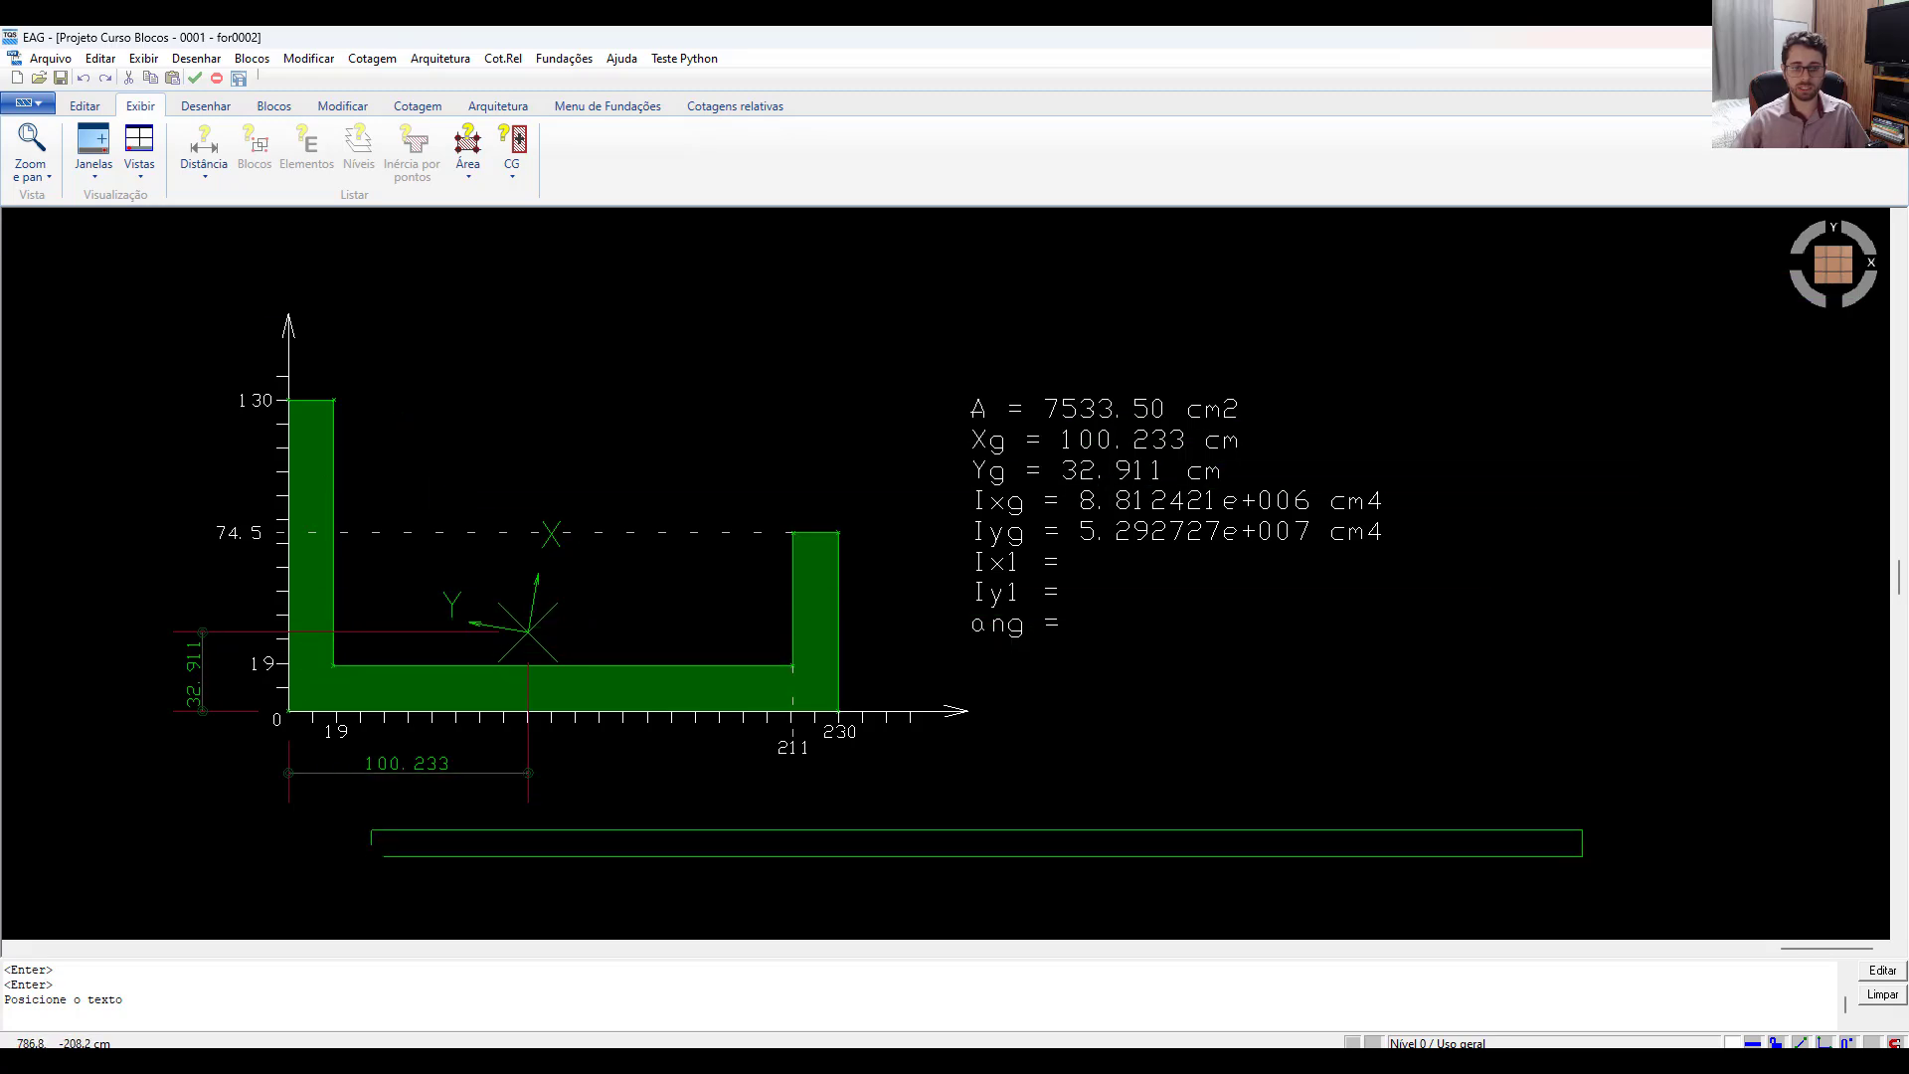
left_click(380, 852)
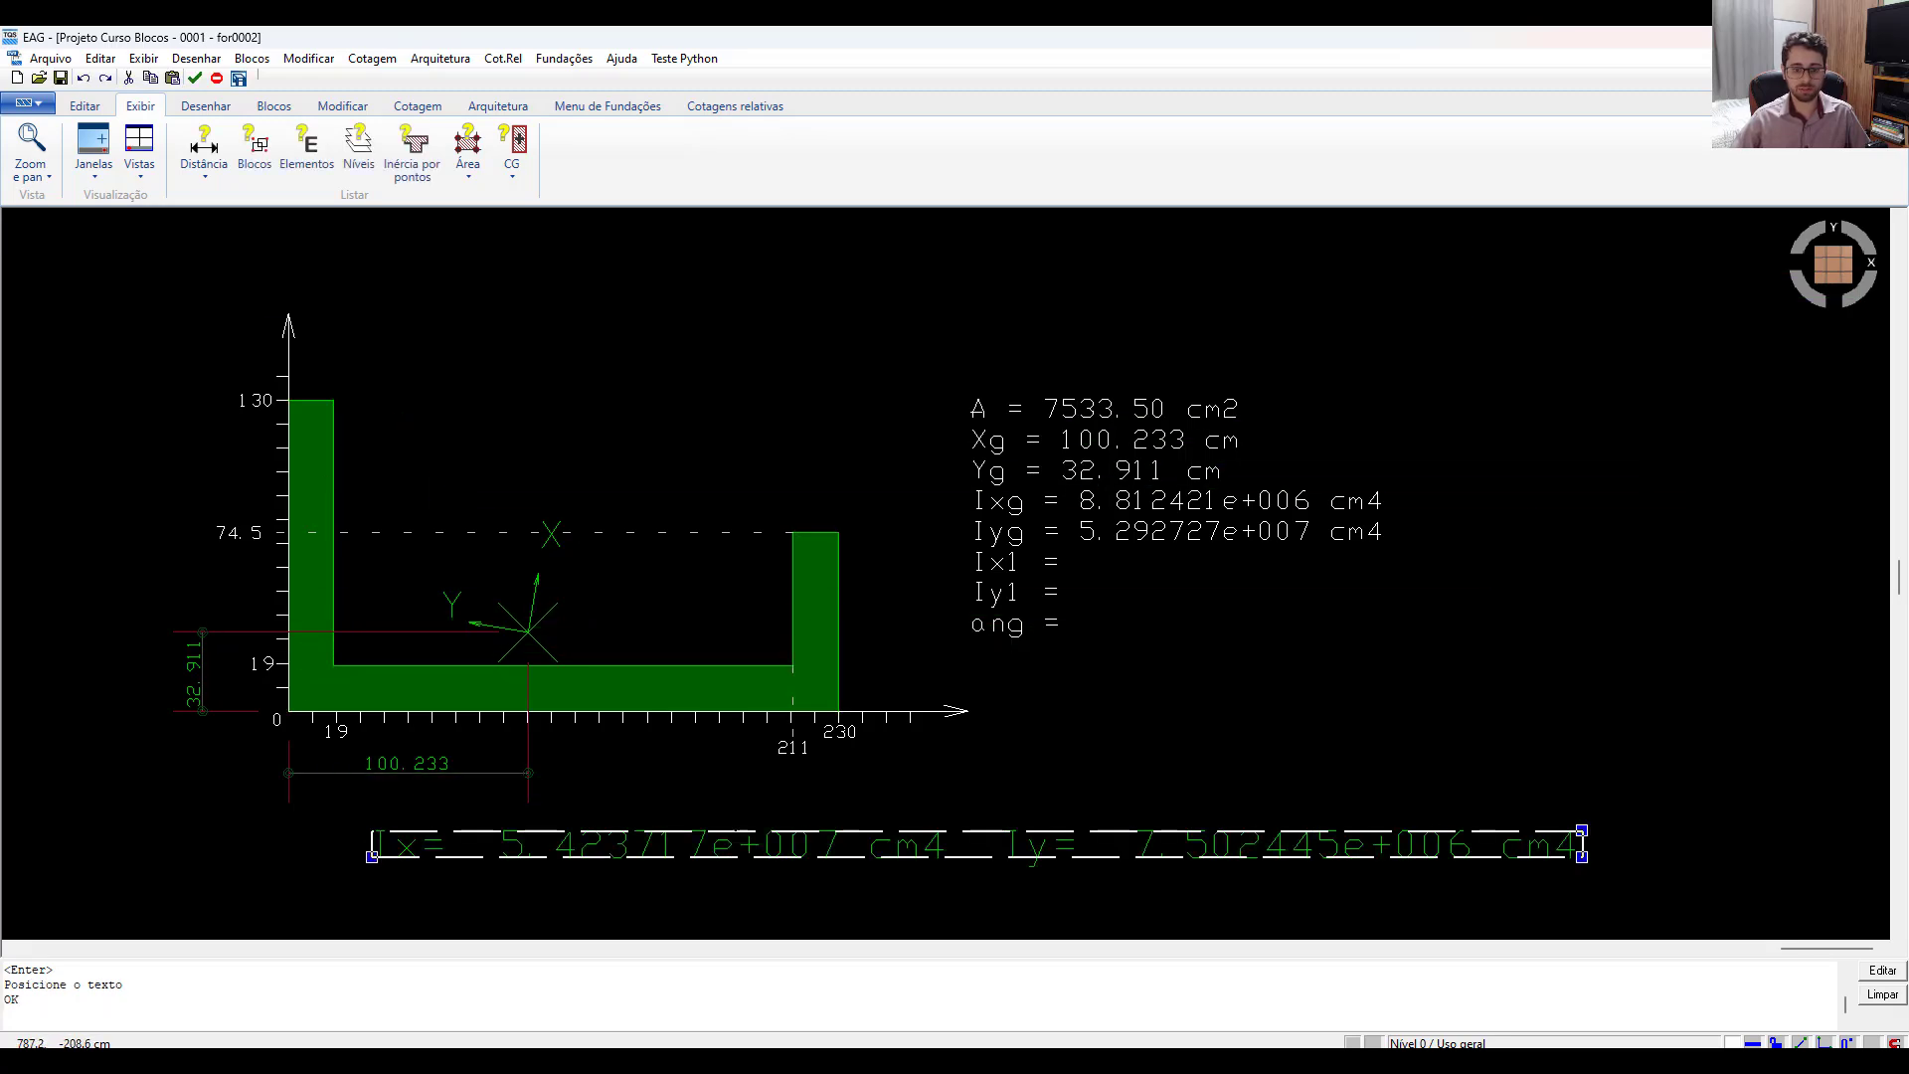
key("Escape")
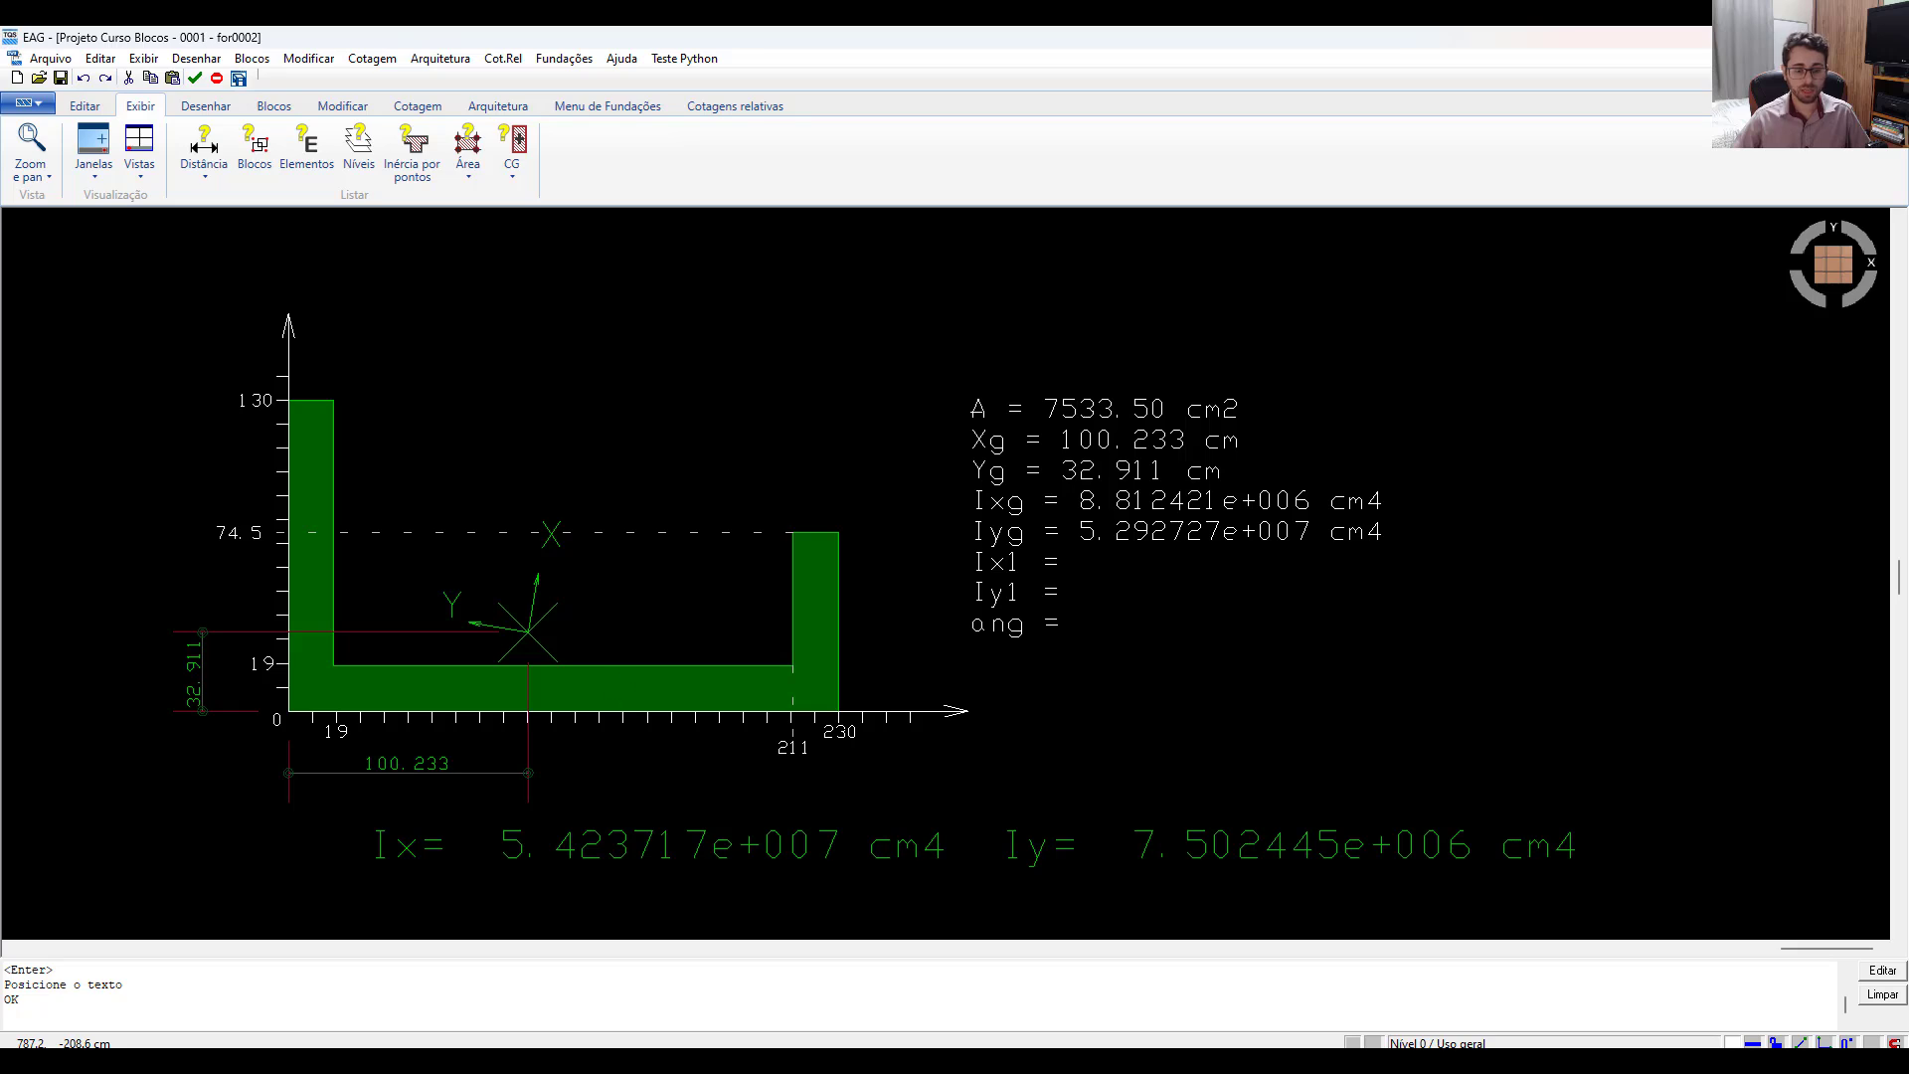
scroll(539, 574, "up", 2)
left_click(578, 571)
left_click(517, 596)
left_click(454, 575)
left_click(382, 650)
key("Escape")
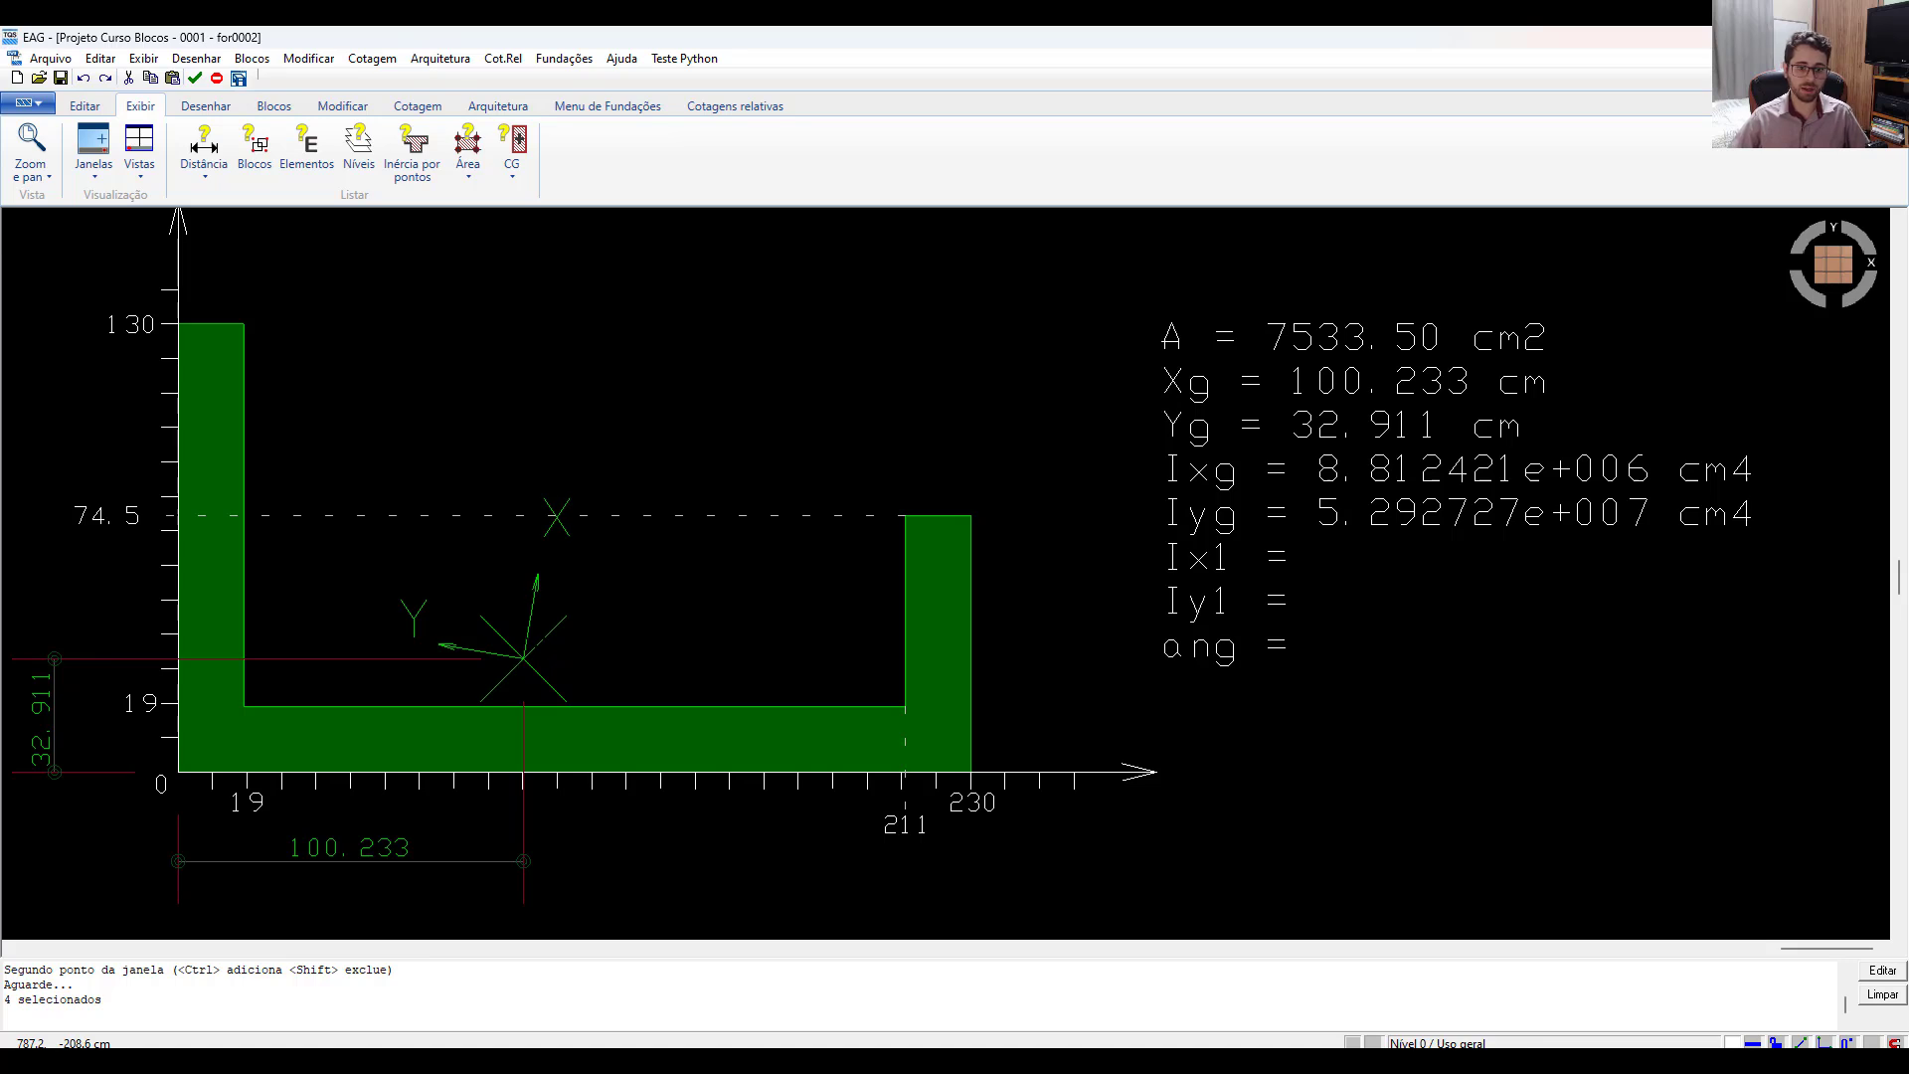
Draw a horizontal reference line from the column's centroid toward its right-hand leg.
scroll(537, 661, "up", 2)
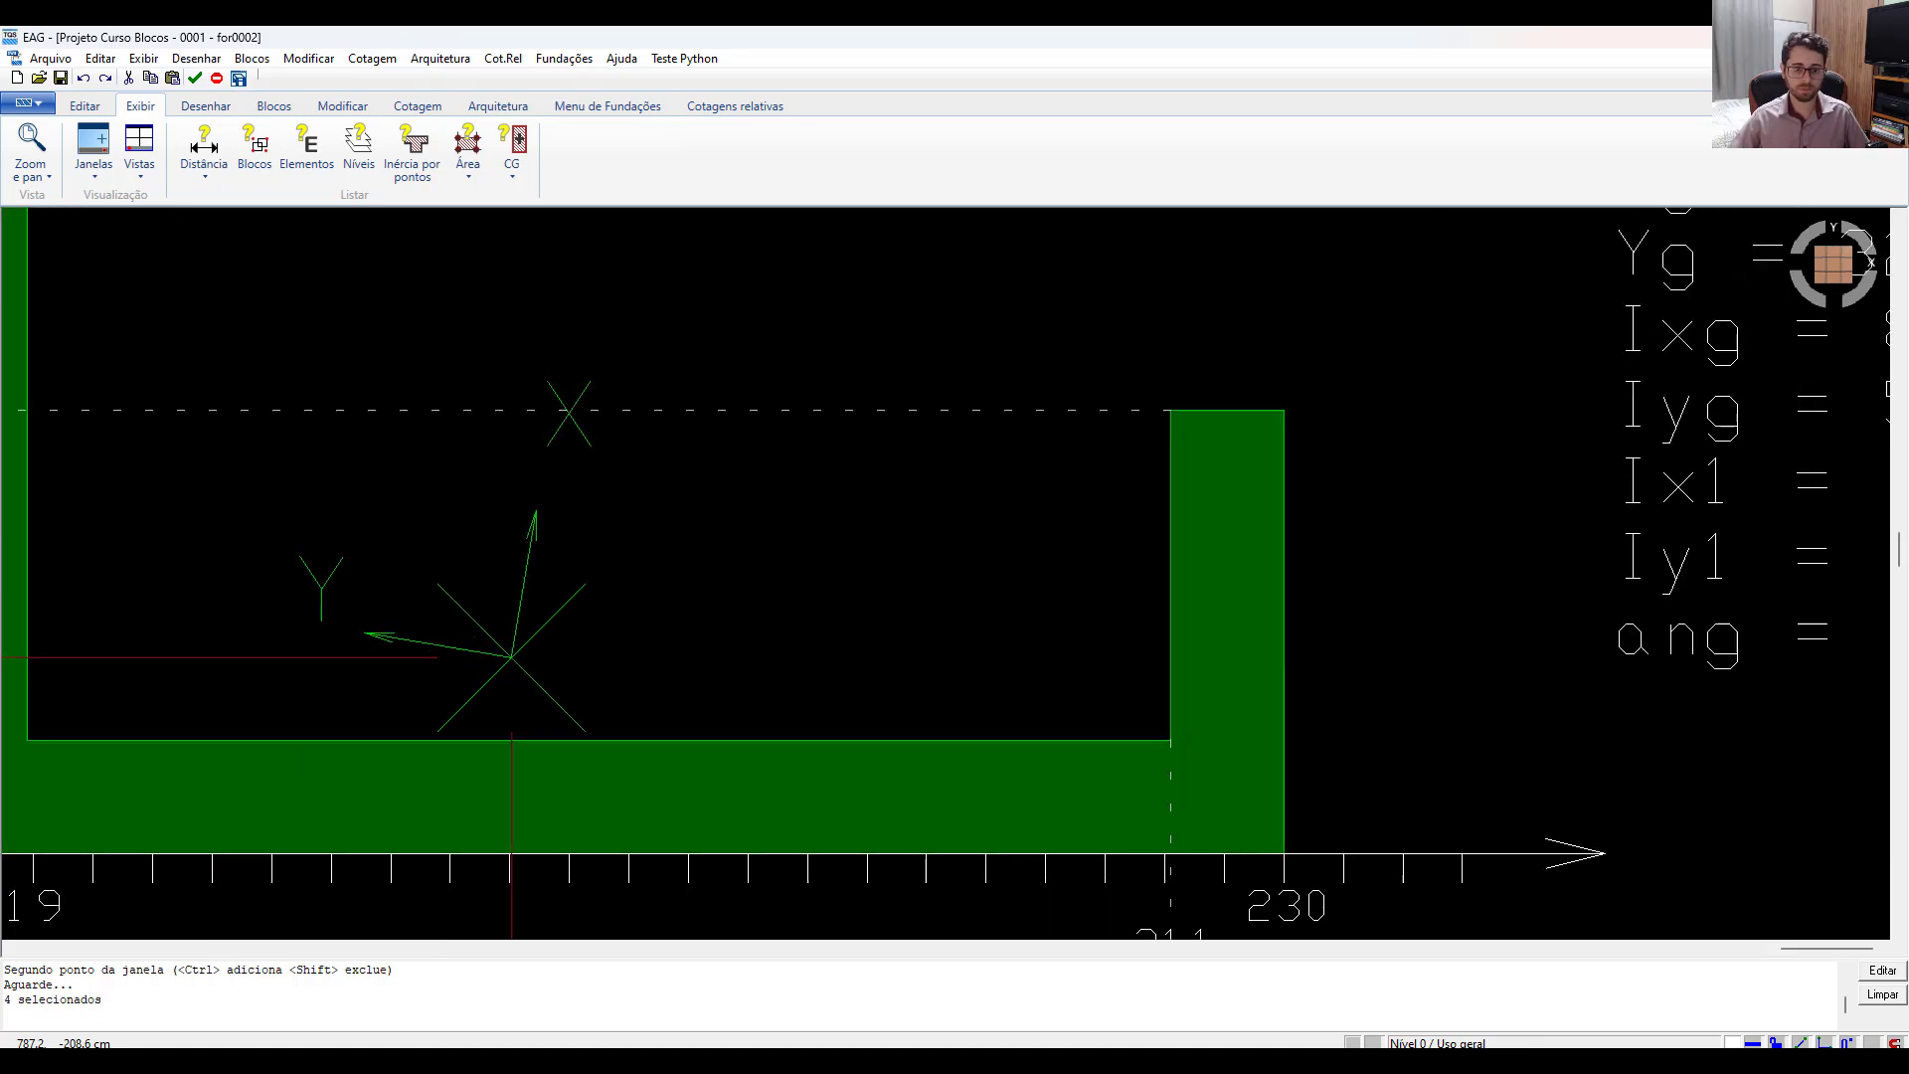
key("l")
left_click(512, 657)
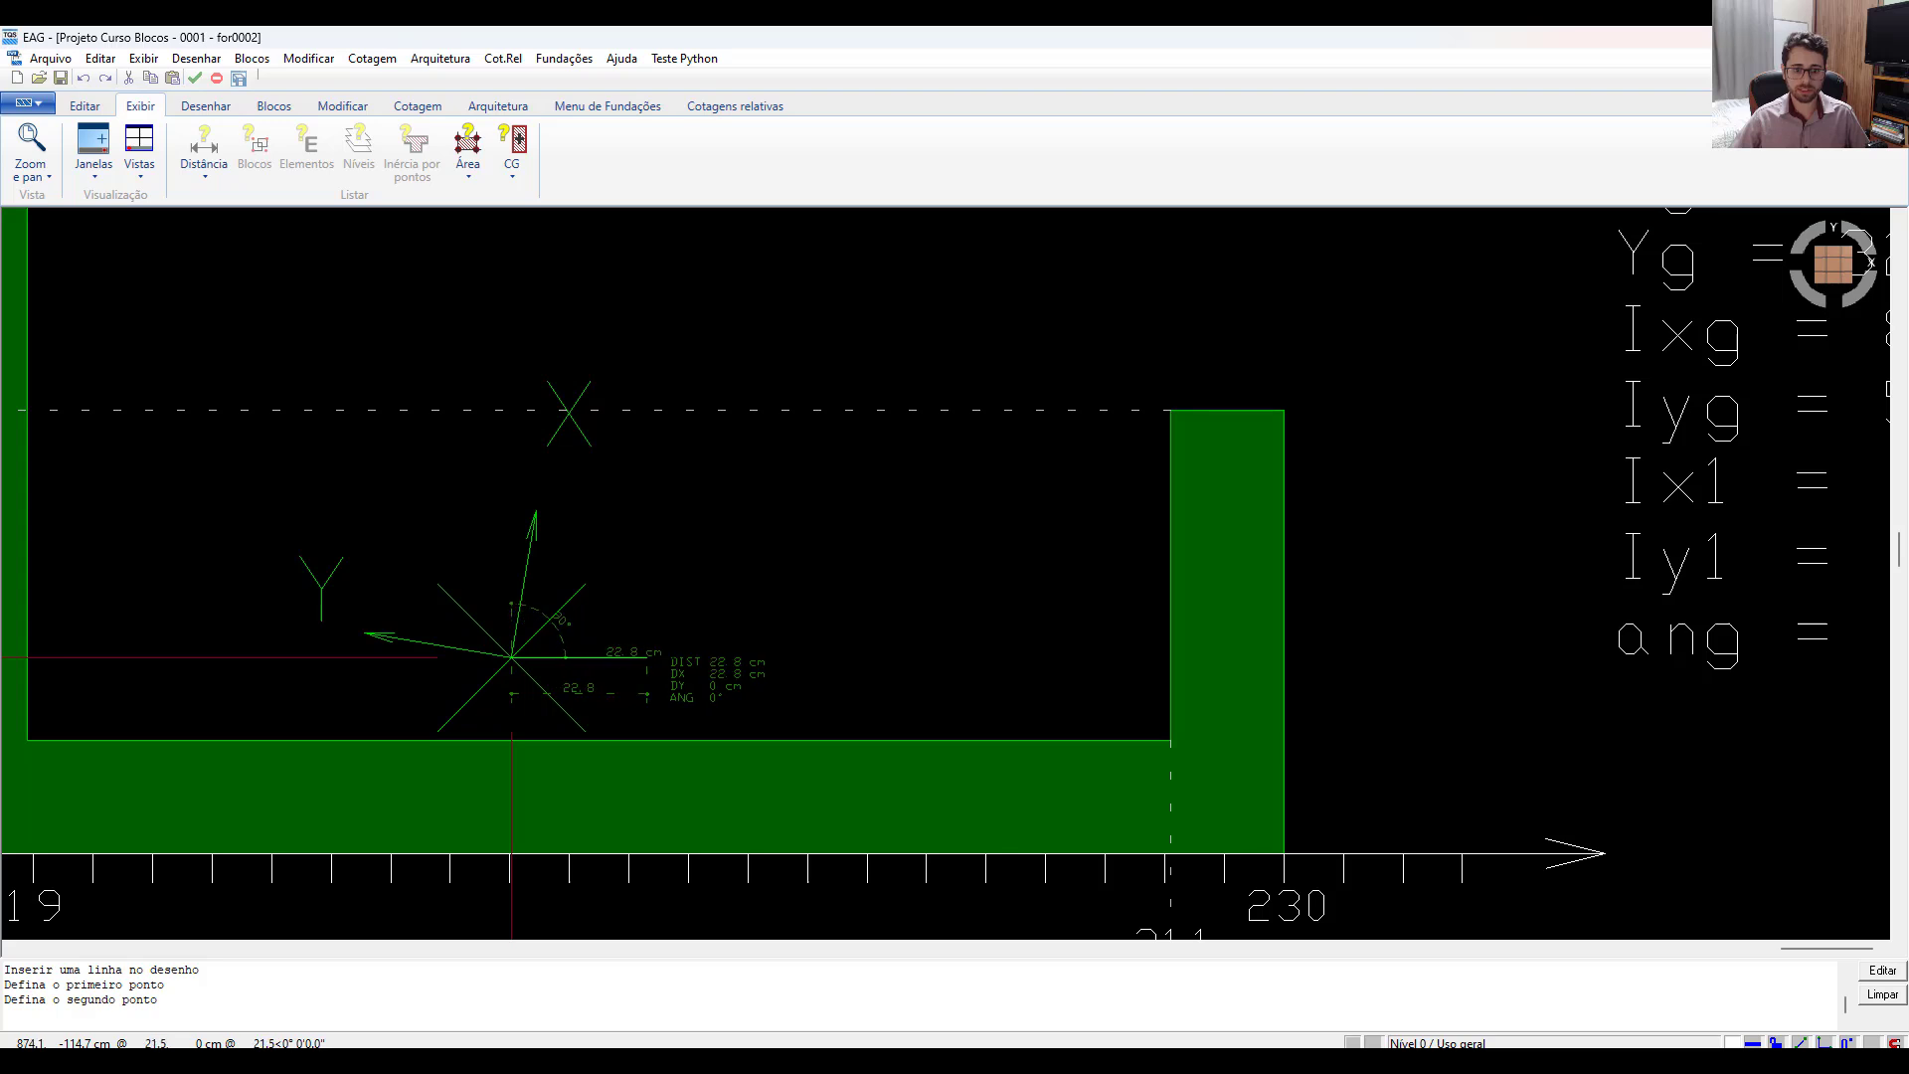
left_click(732, 656)
key("Escape")
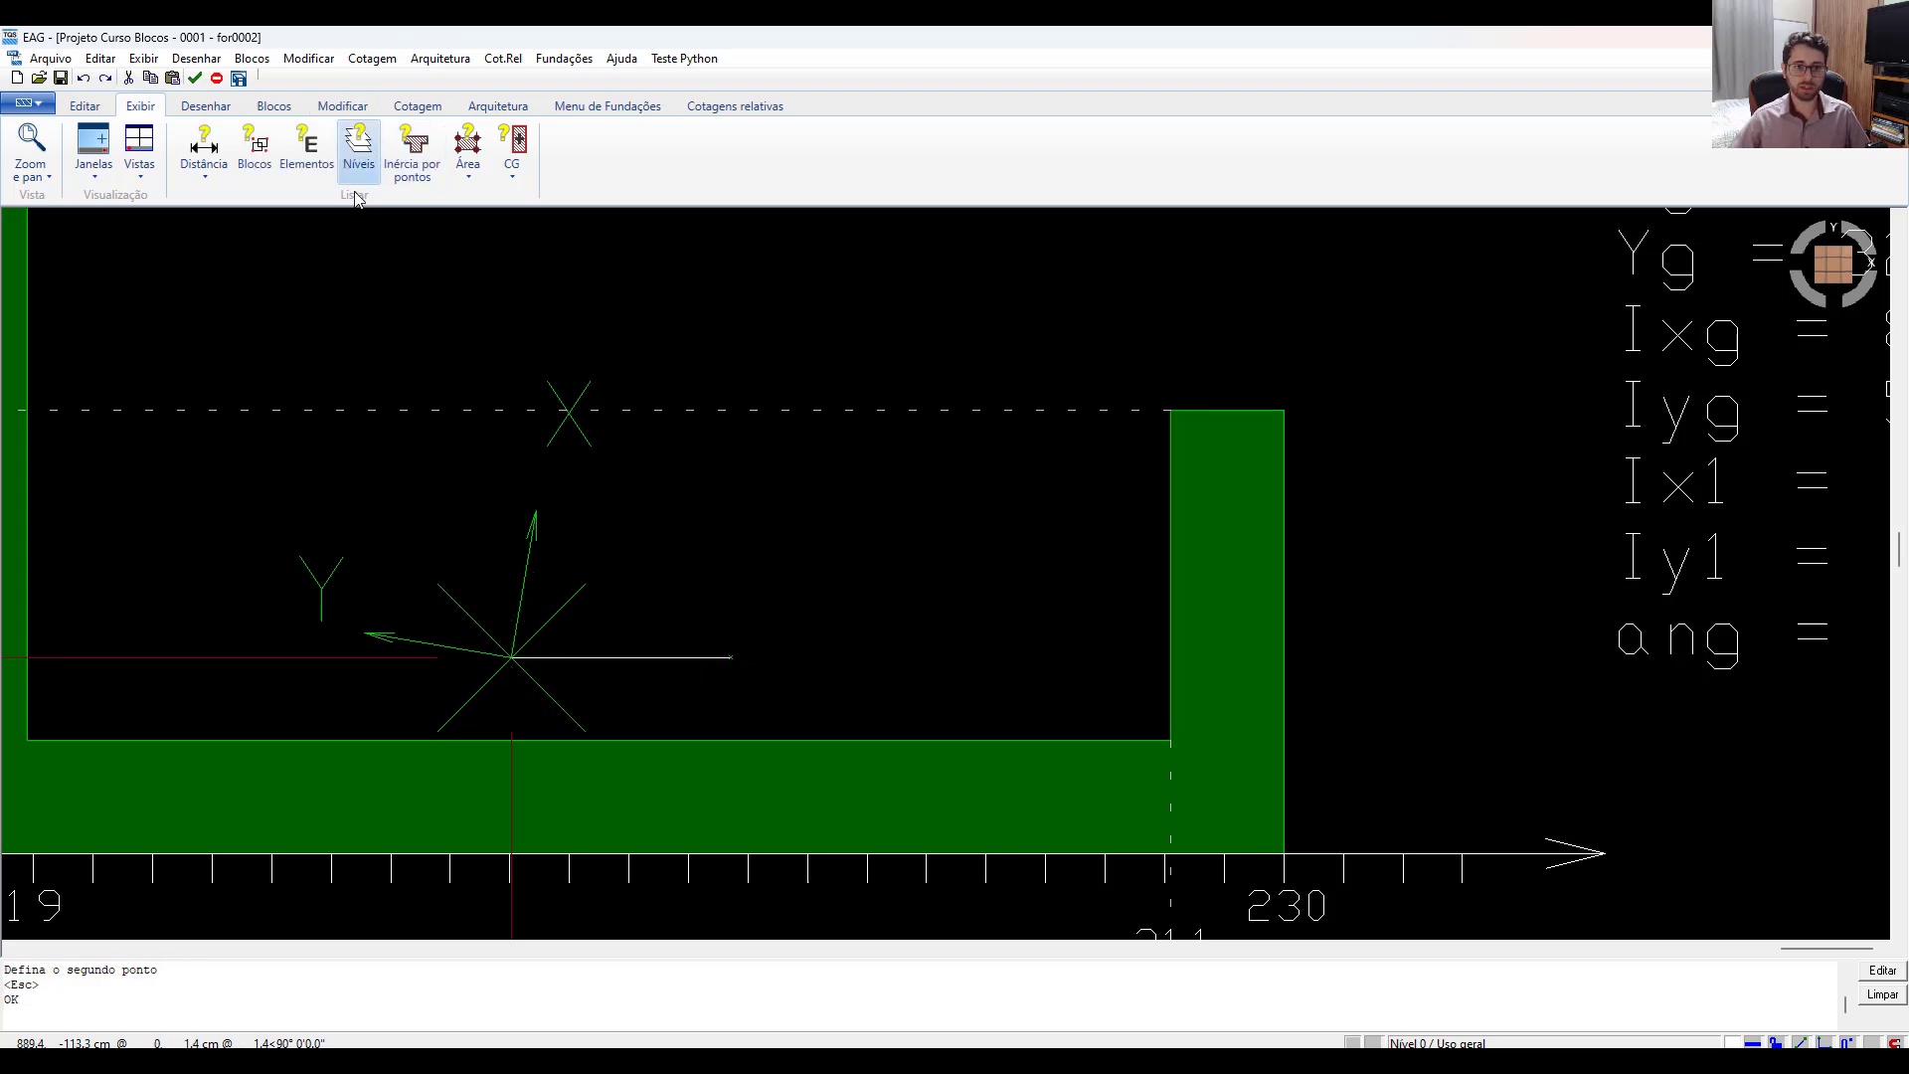
Add an angular dimension between the horizontal reference line and the principal X axis at the column's centroid.
left_click(417, 105)
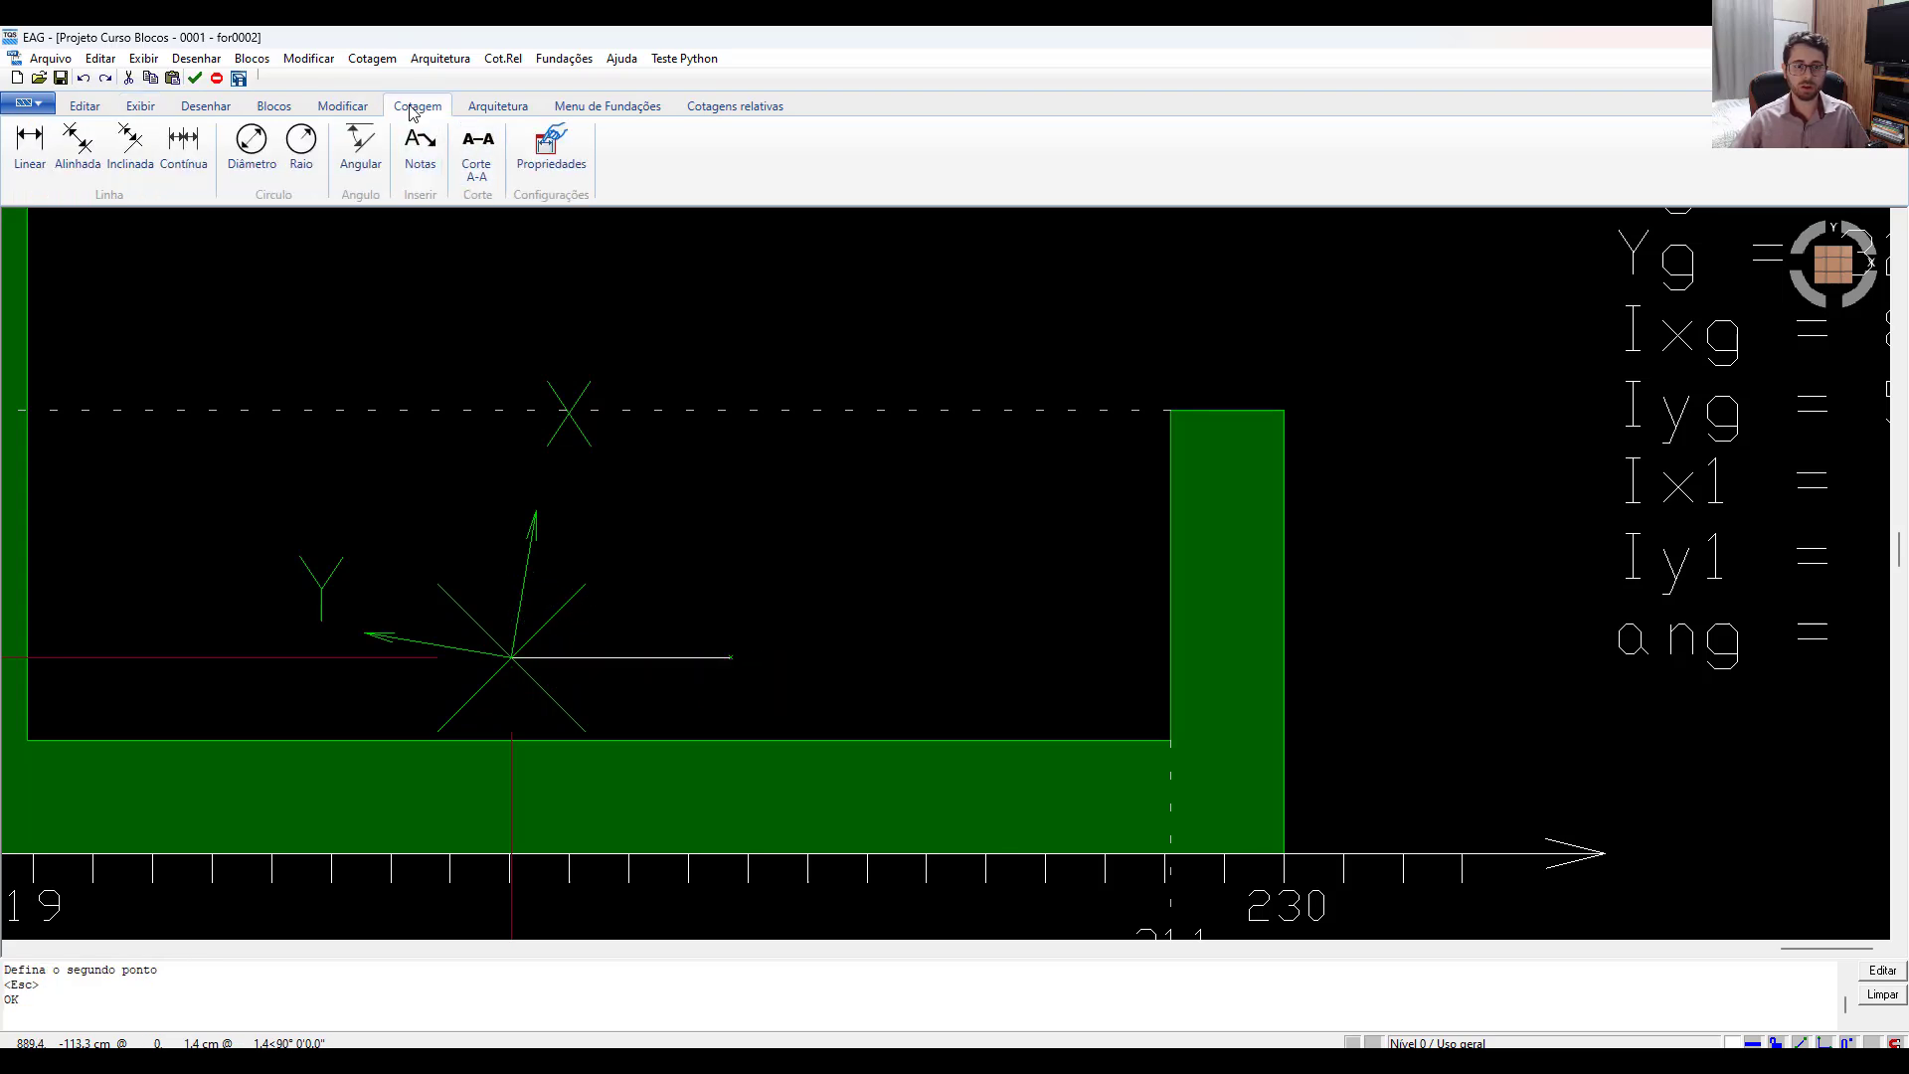
left_click(360, 164)
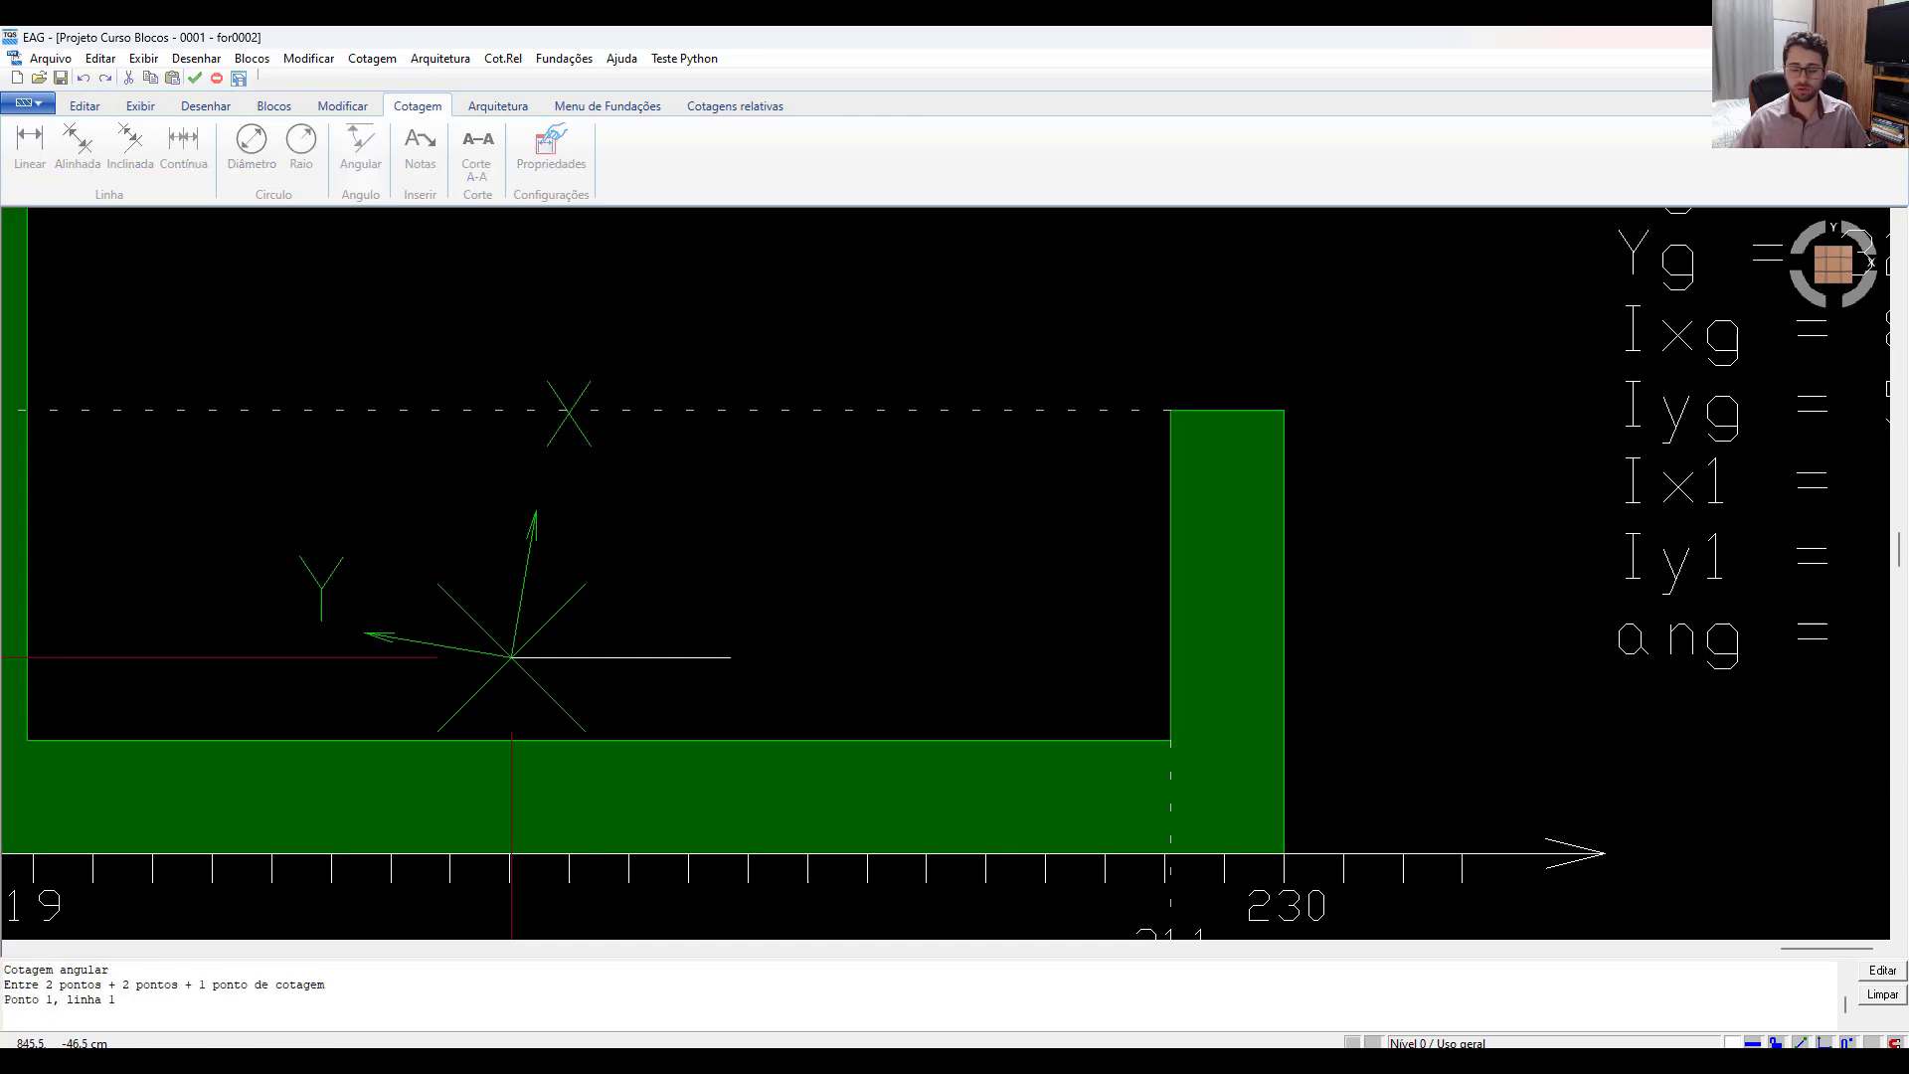
left_click(557, 658)
left_click(587, 657)
left_click(514, 649)
left_click(522, 584)
left_click(658, 543)
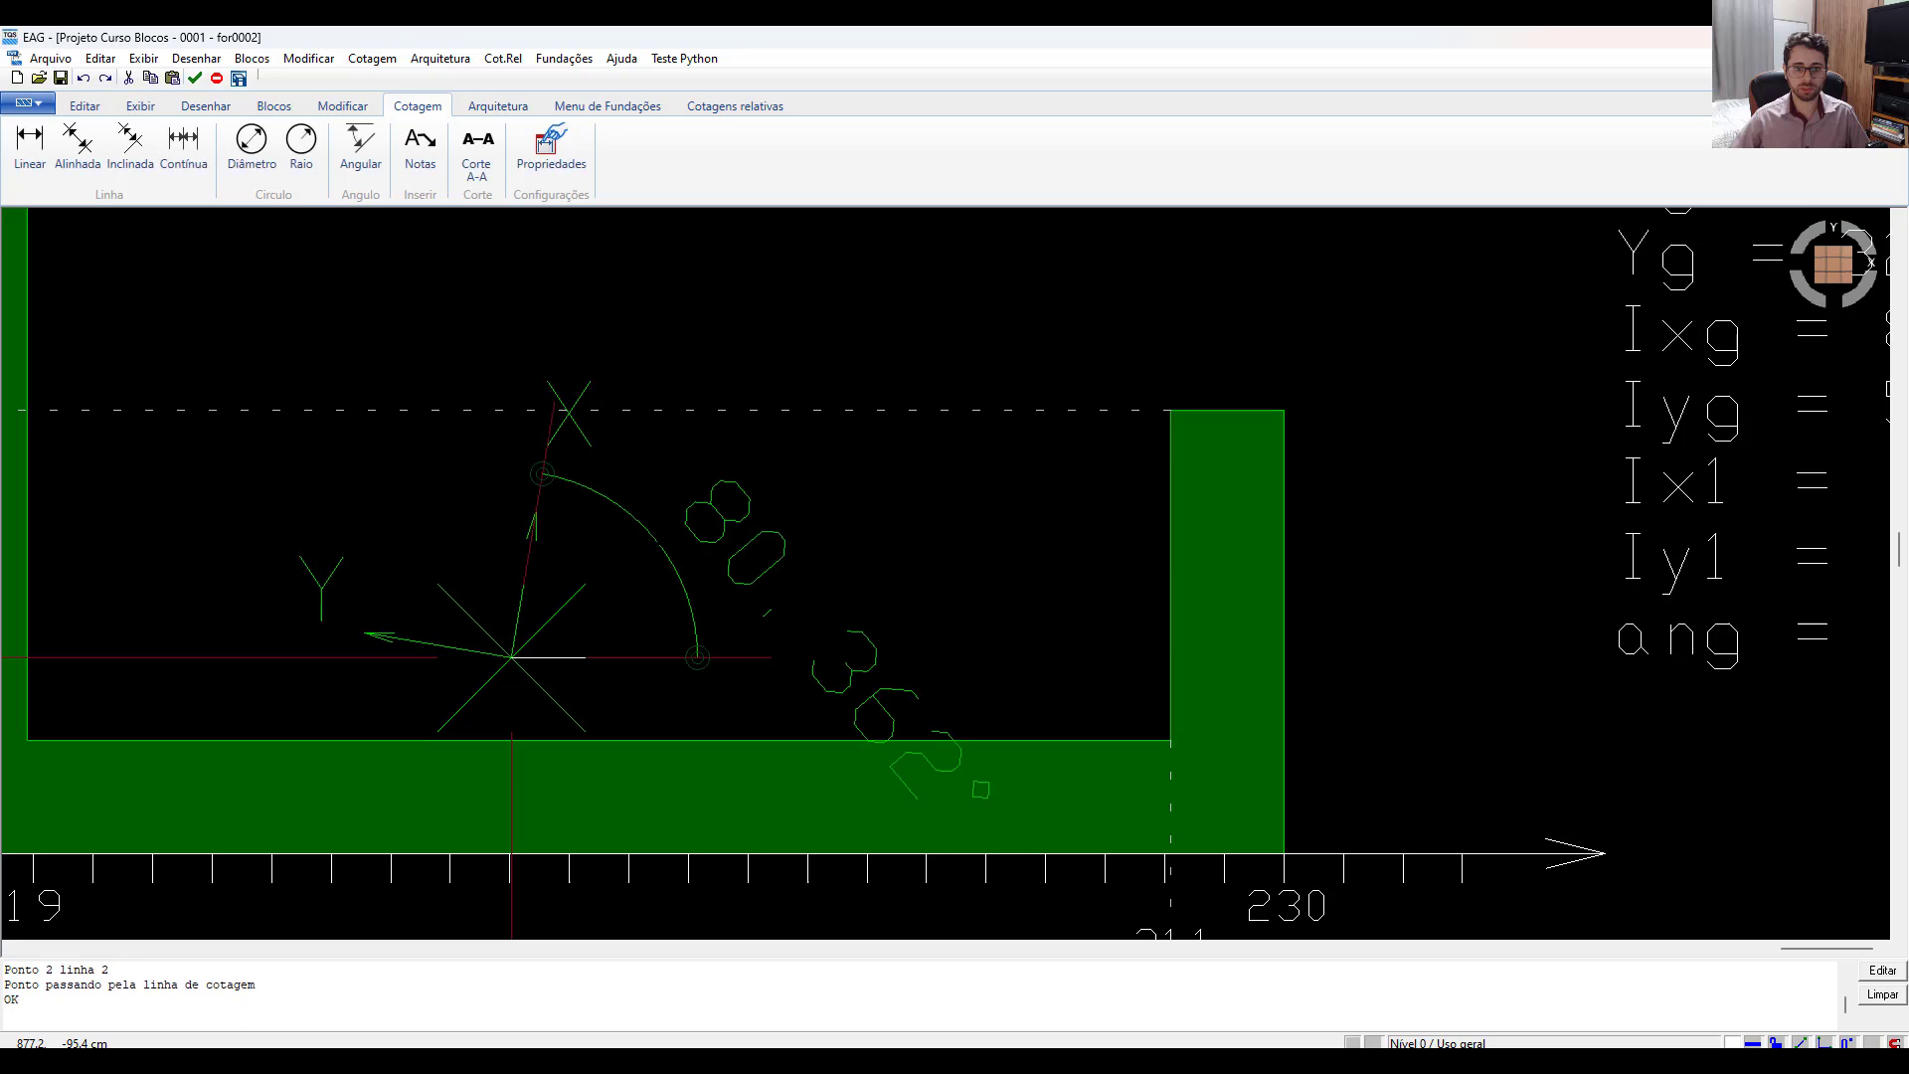
Set the angular dimension text to height 0.12 cm and angle 0, and place it beside the arc.
scroll(726, 526, "down", 1)
double_click(726, 525)
double_click(676, 584)
type("0.12")
key("Return")
double_click(731, 492)
type("0")
key("Return")
left_click_drag(771, 506, 768, 514)
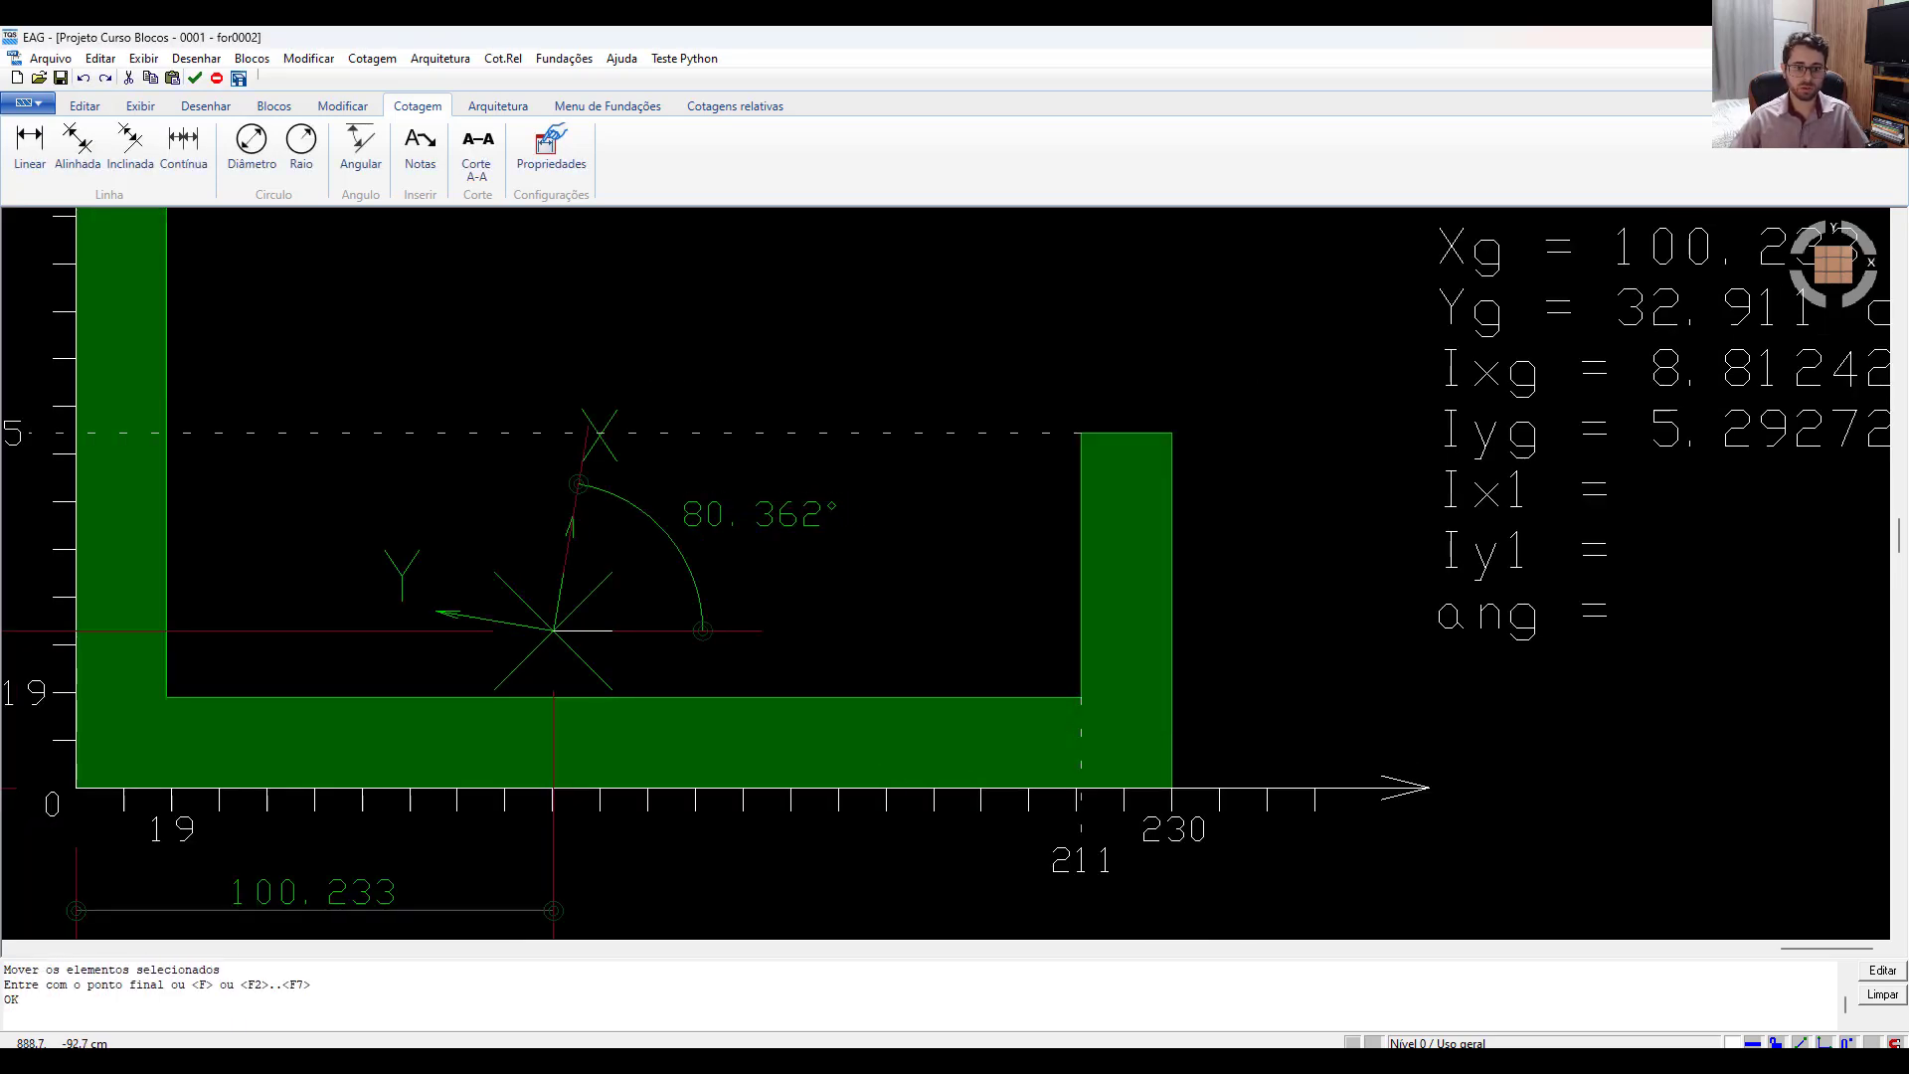
Complete the angle label line as ang = 80.362°.
double_click(1531, 639)
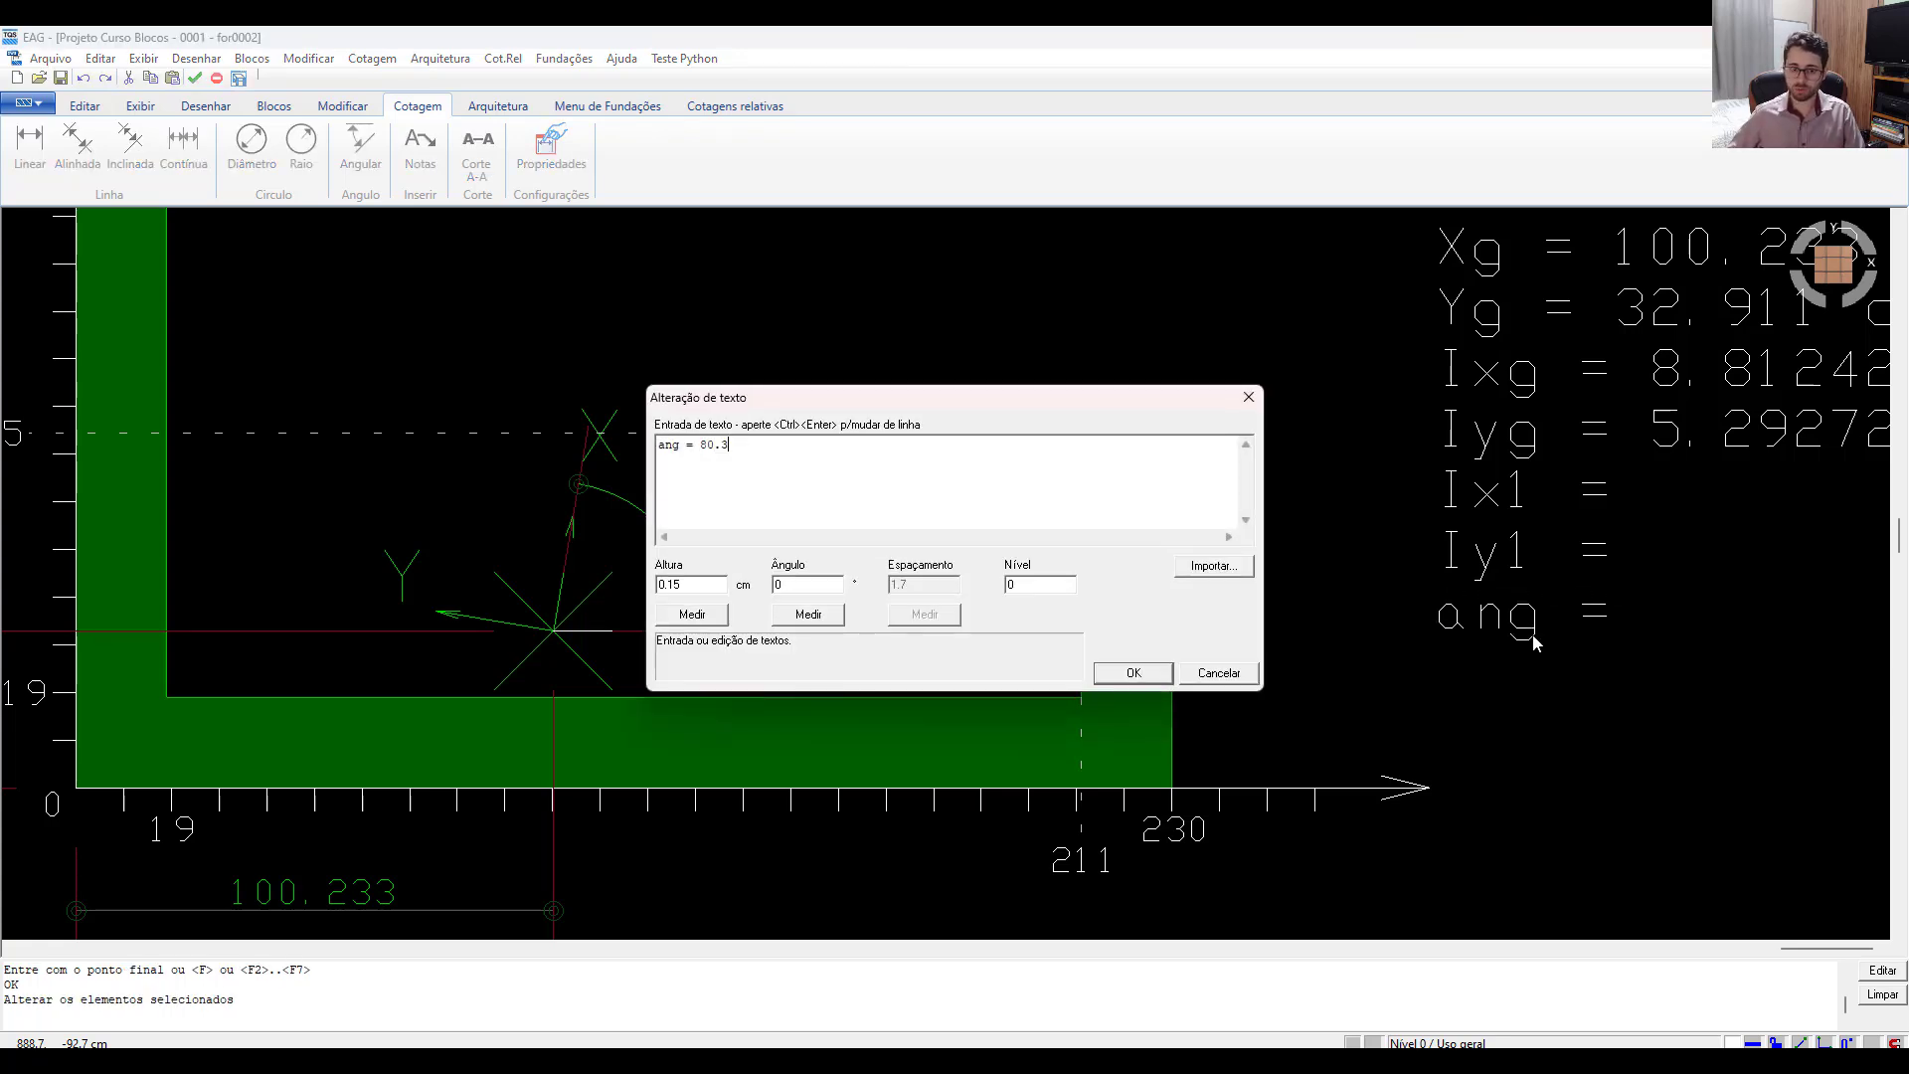
type("80.362^^")
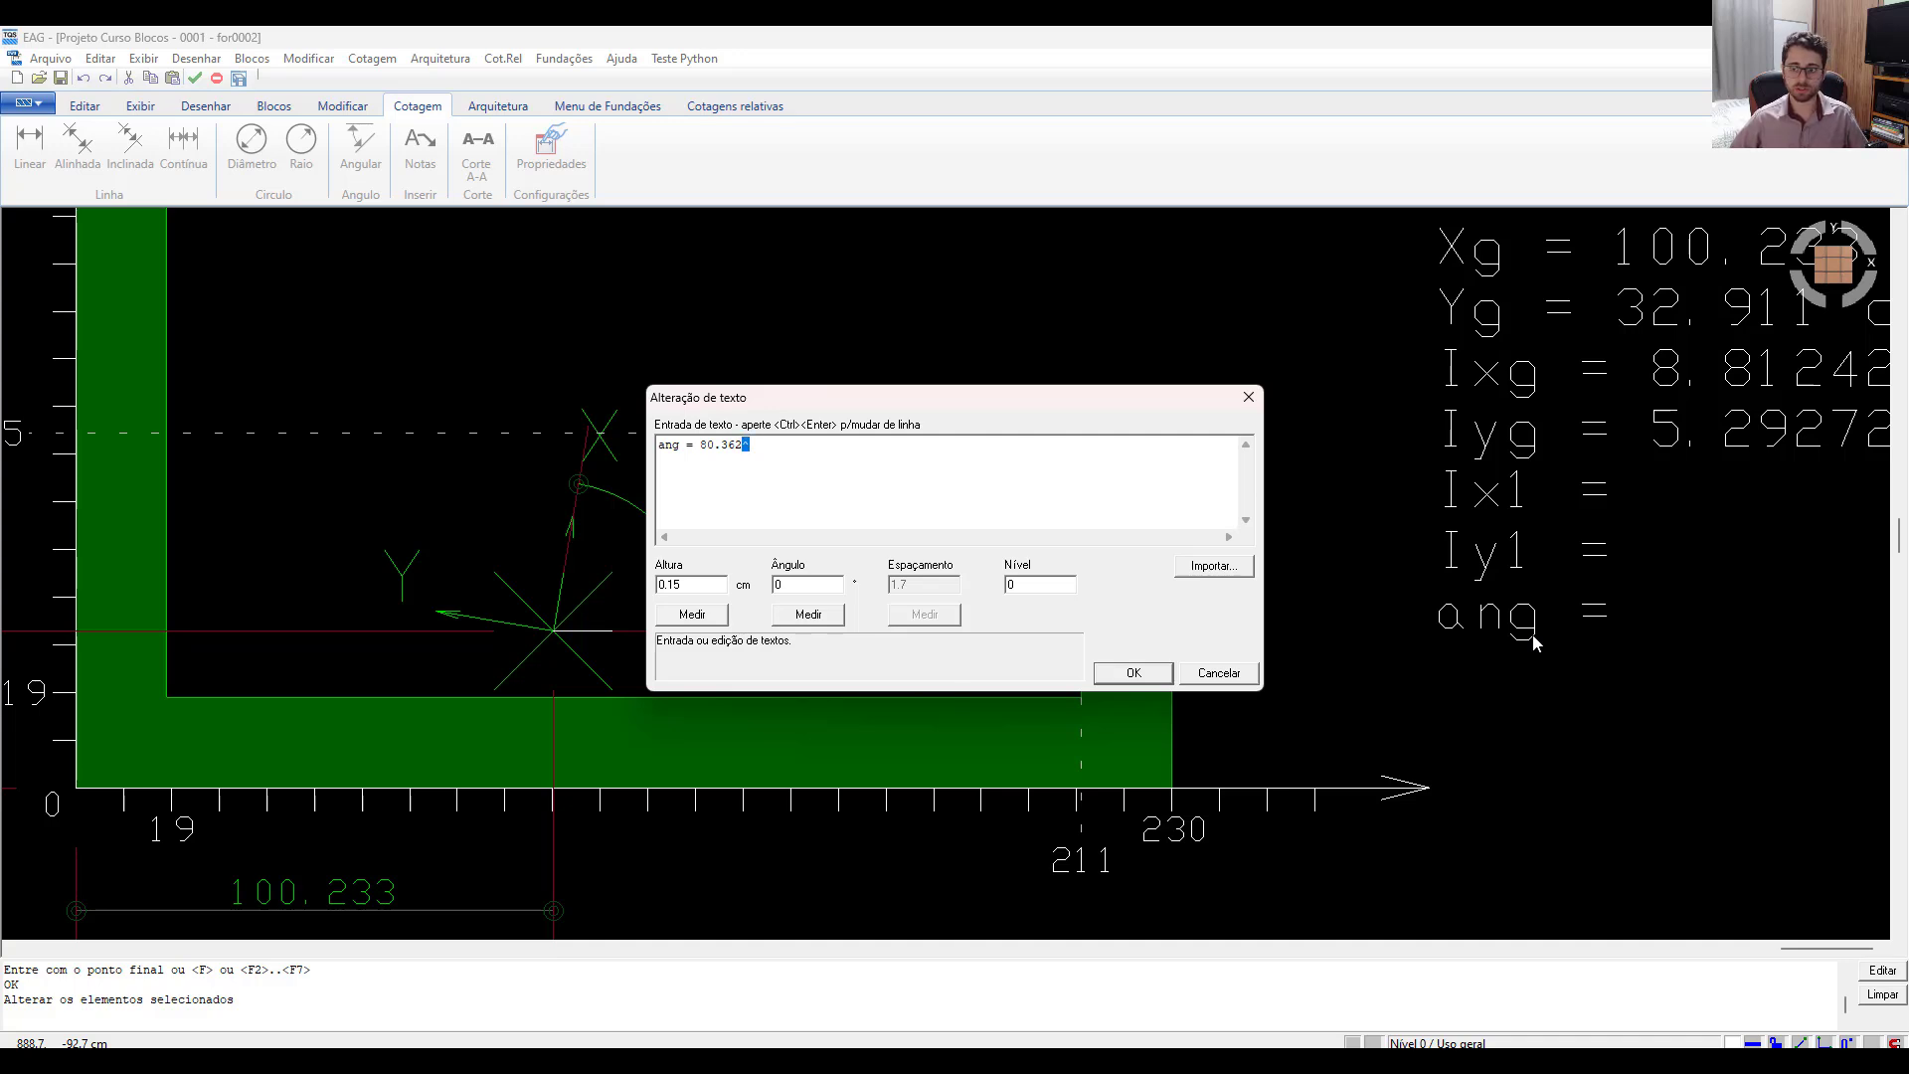
key("Return")
Copy the listed principal inertias into the Ix1 label line, starting with Ix1 = 5.423717e+007 cm4.
scroll(1386, 615, "down", 4)
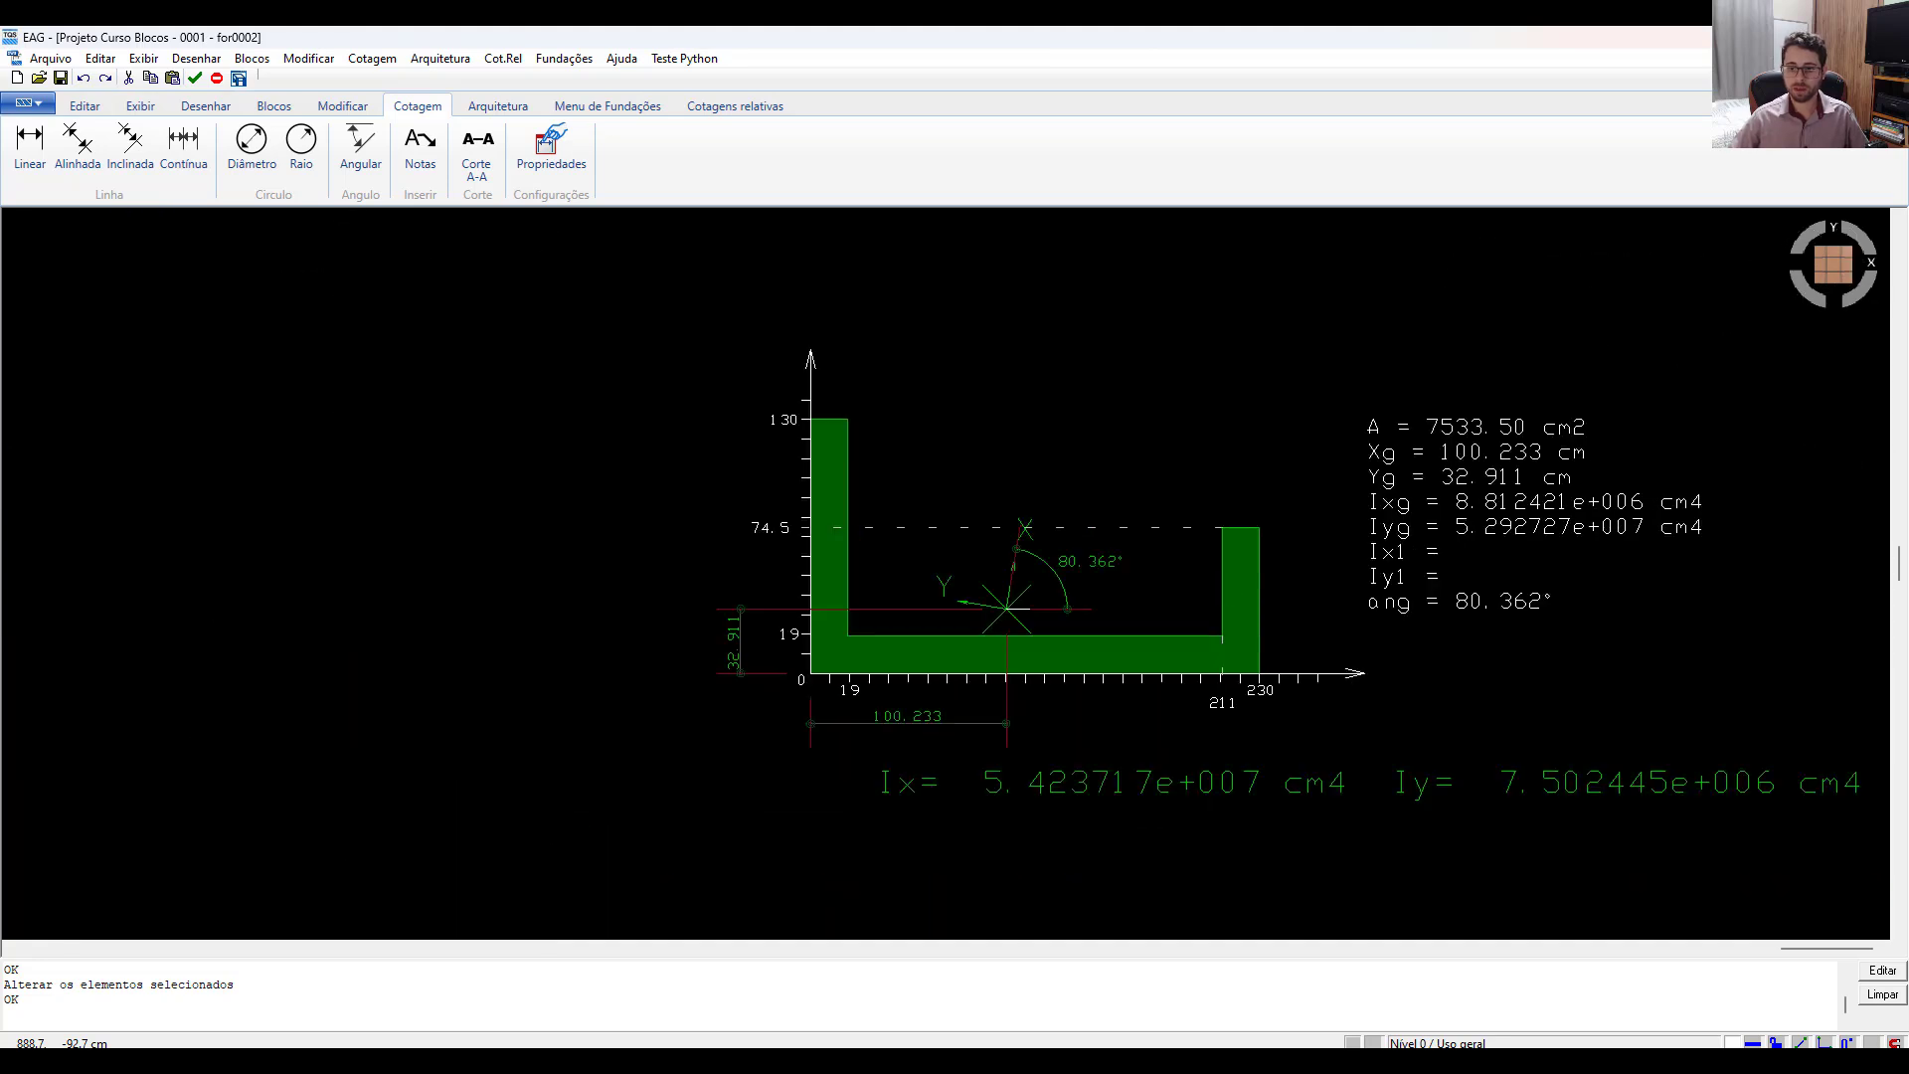
middle_click_drag(1386, 615, 1185, 597)
double_click(1034, 765)
left_click_drag(1036, 447, 652, 445)
key("Escape")
left_click(1233, 558)
key("BackSpace")
key("BackSpace")
key("BackSpace")
key("BackSpace")
key("BackSpace")
key("BackSpace")
key("BackSpace")
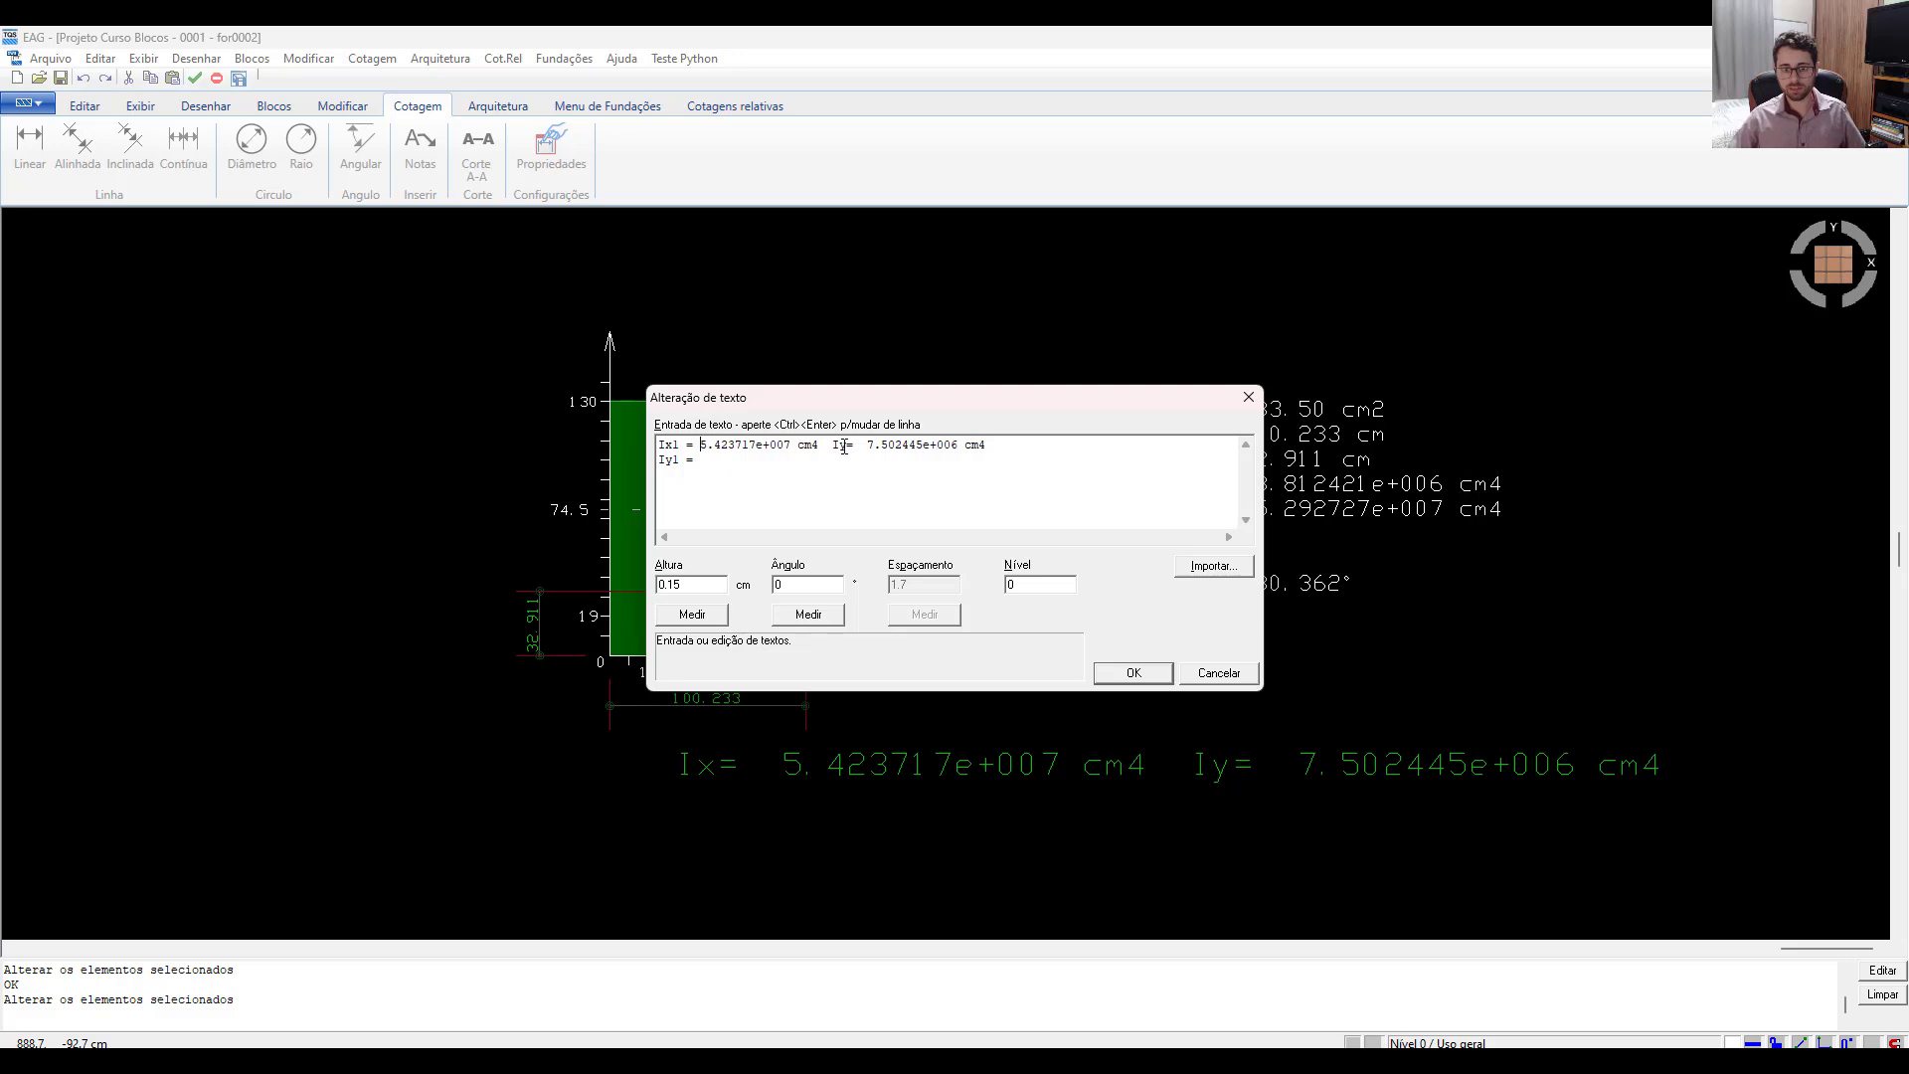
Move the second inertia to the line Iy1 = 7.502445e+006 cm4 and delete the Ix and Iy result text below the sketch.
left_click(908, 457)
mouse_move(833, 446)
left_mouse_down()
mouse_move(988, 448)
mouse_move(833, 446)
left_mouse_up()
key("ctrl+x")
key("ctrl+v")
key("BackSpace")
key("BackSpace")
key("BackSpace")
key("BackSpace")
key("BackSpace")
key("Return")
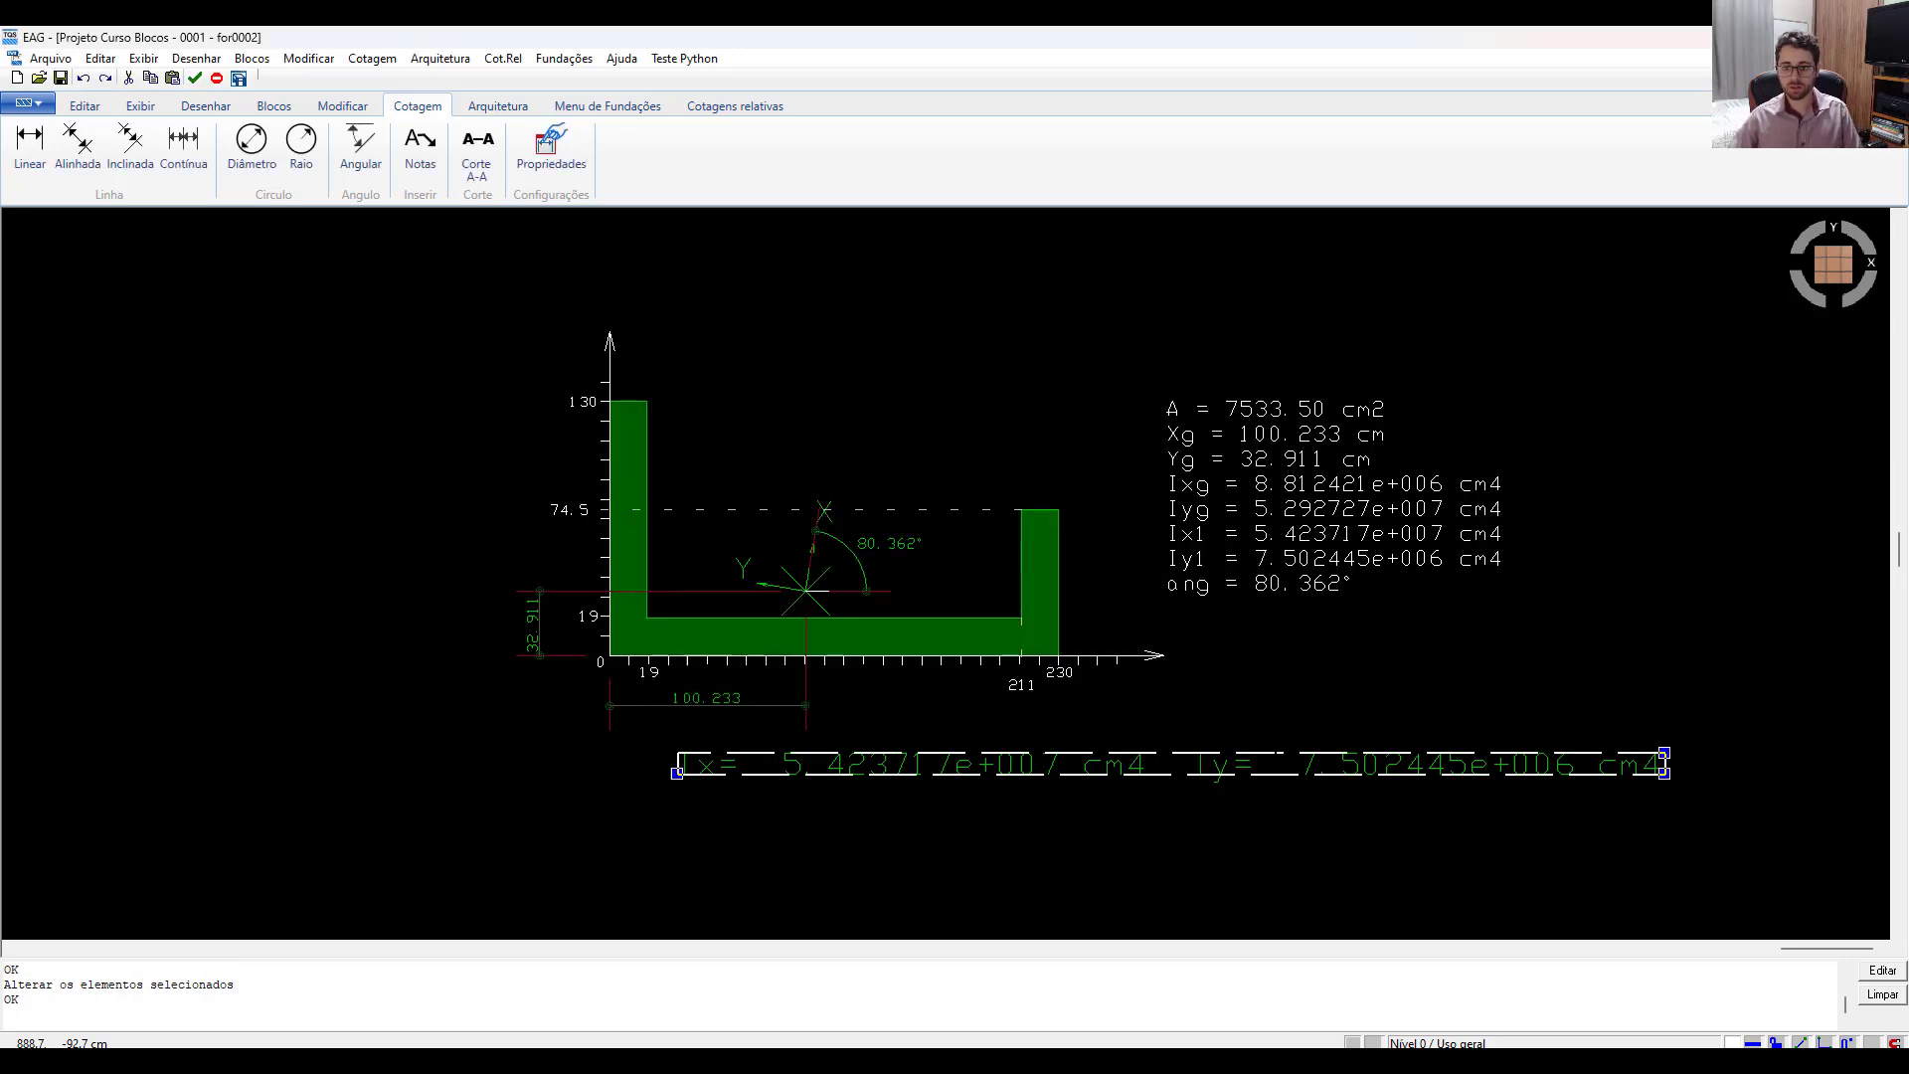
key("Delete")
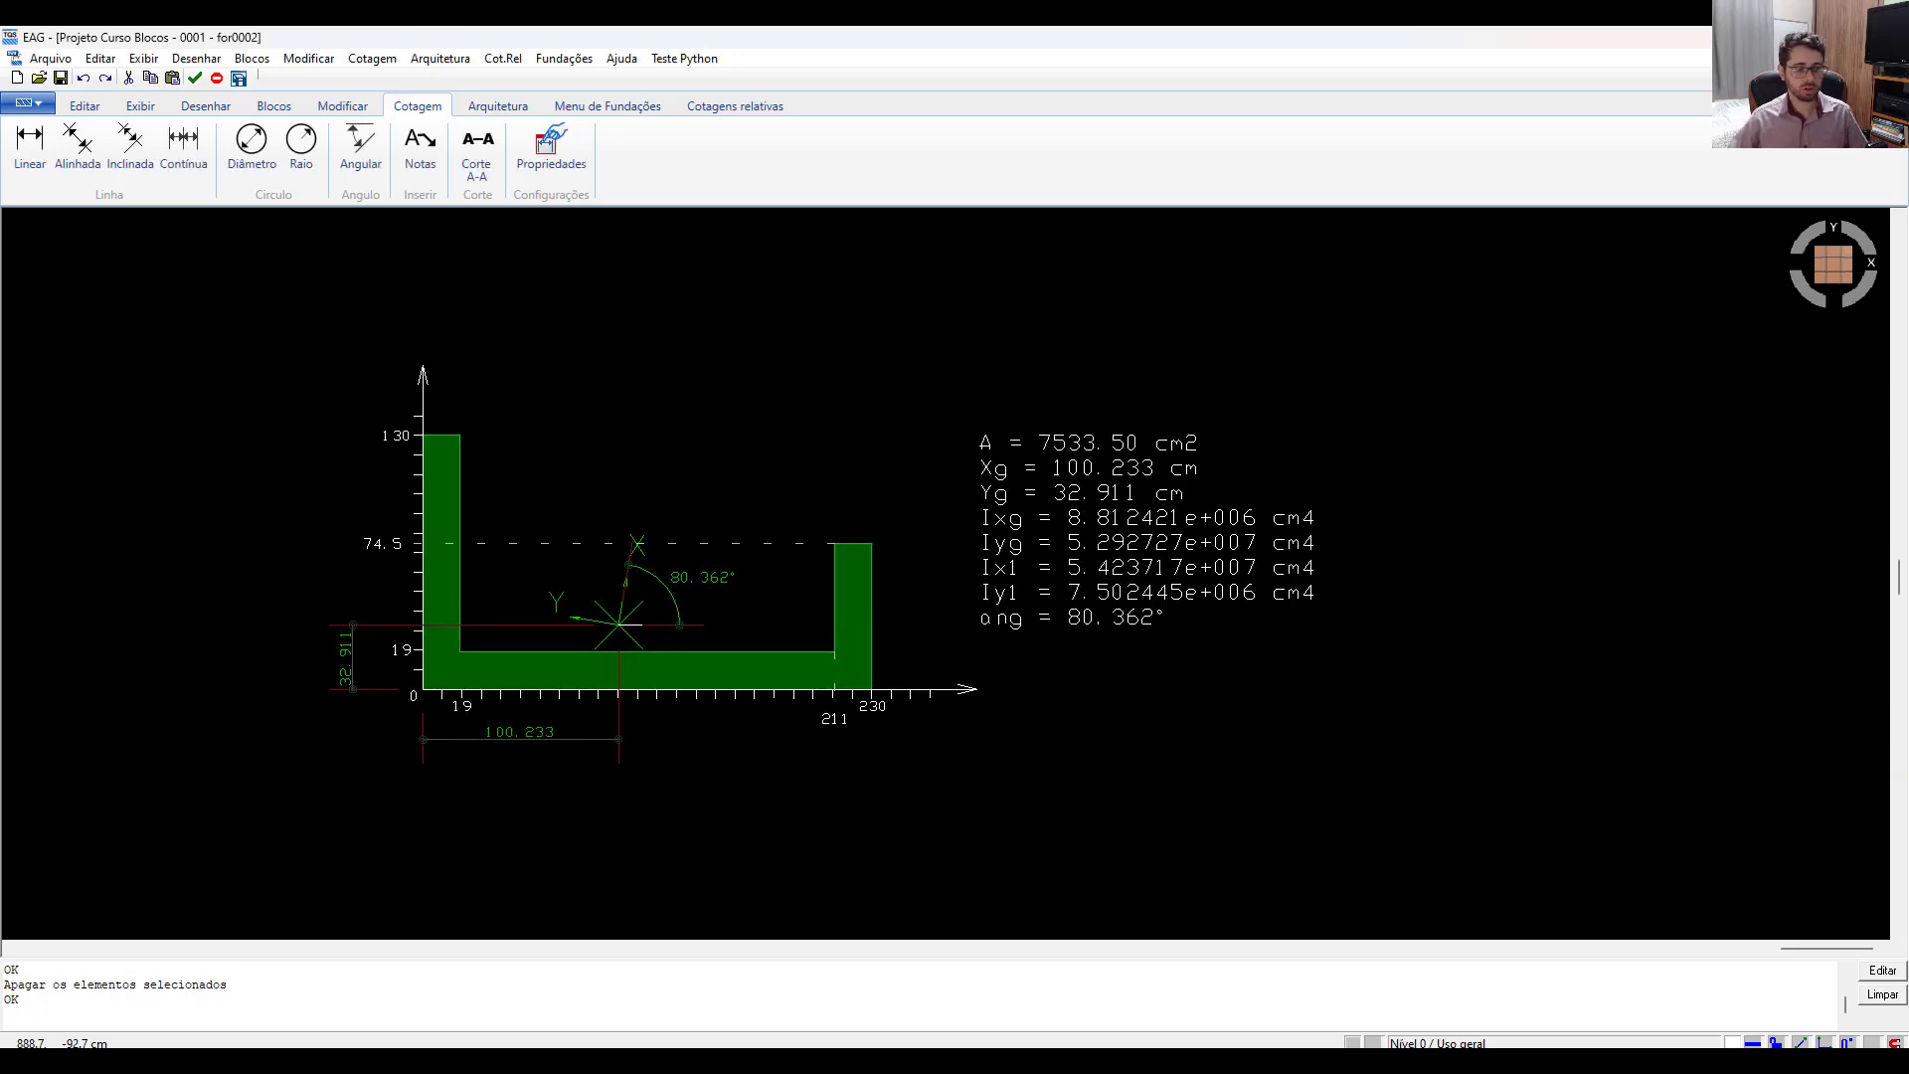
Copy the whole U-shaped column sketch with its axes and dimensions to the empty area beyond the property labels.
left_click(742, 341)
left_click(742, 341)
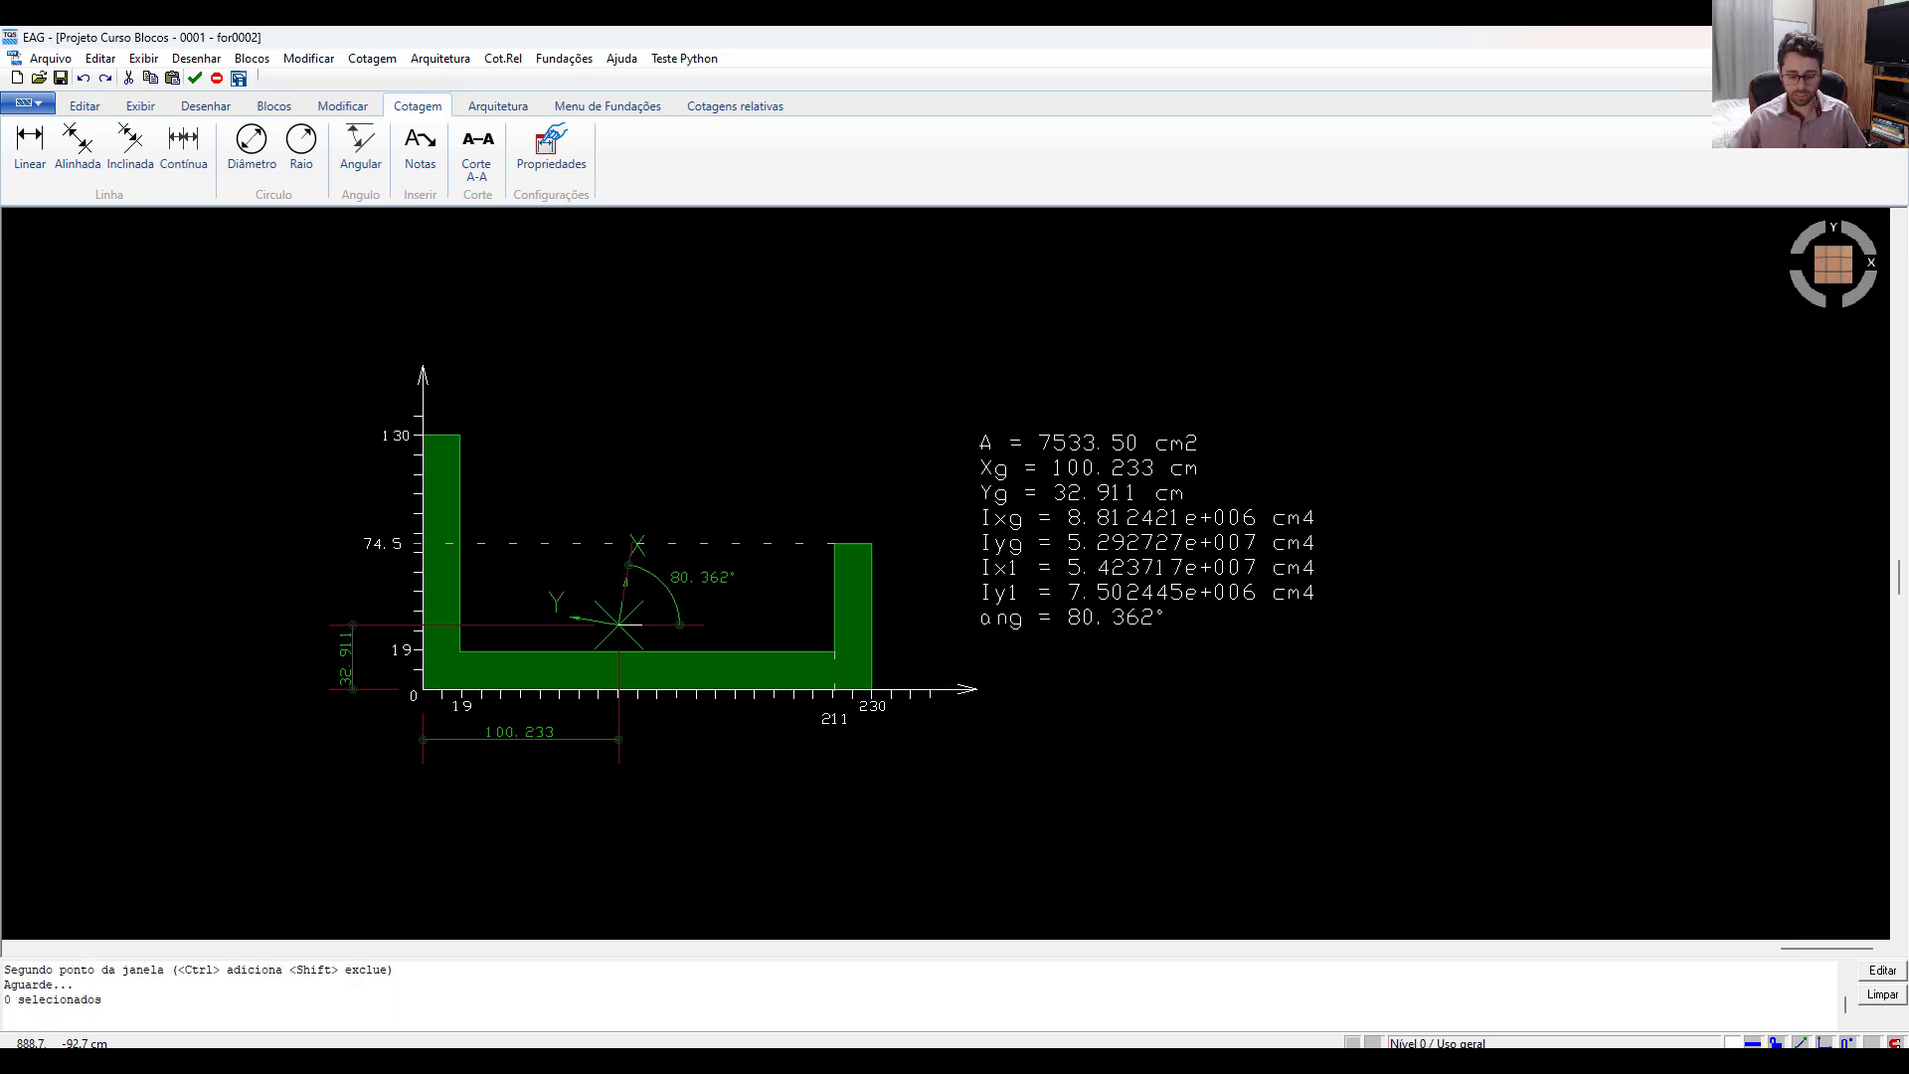
left_click(221, 286)
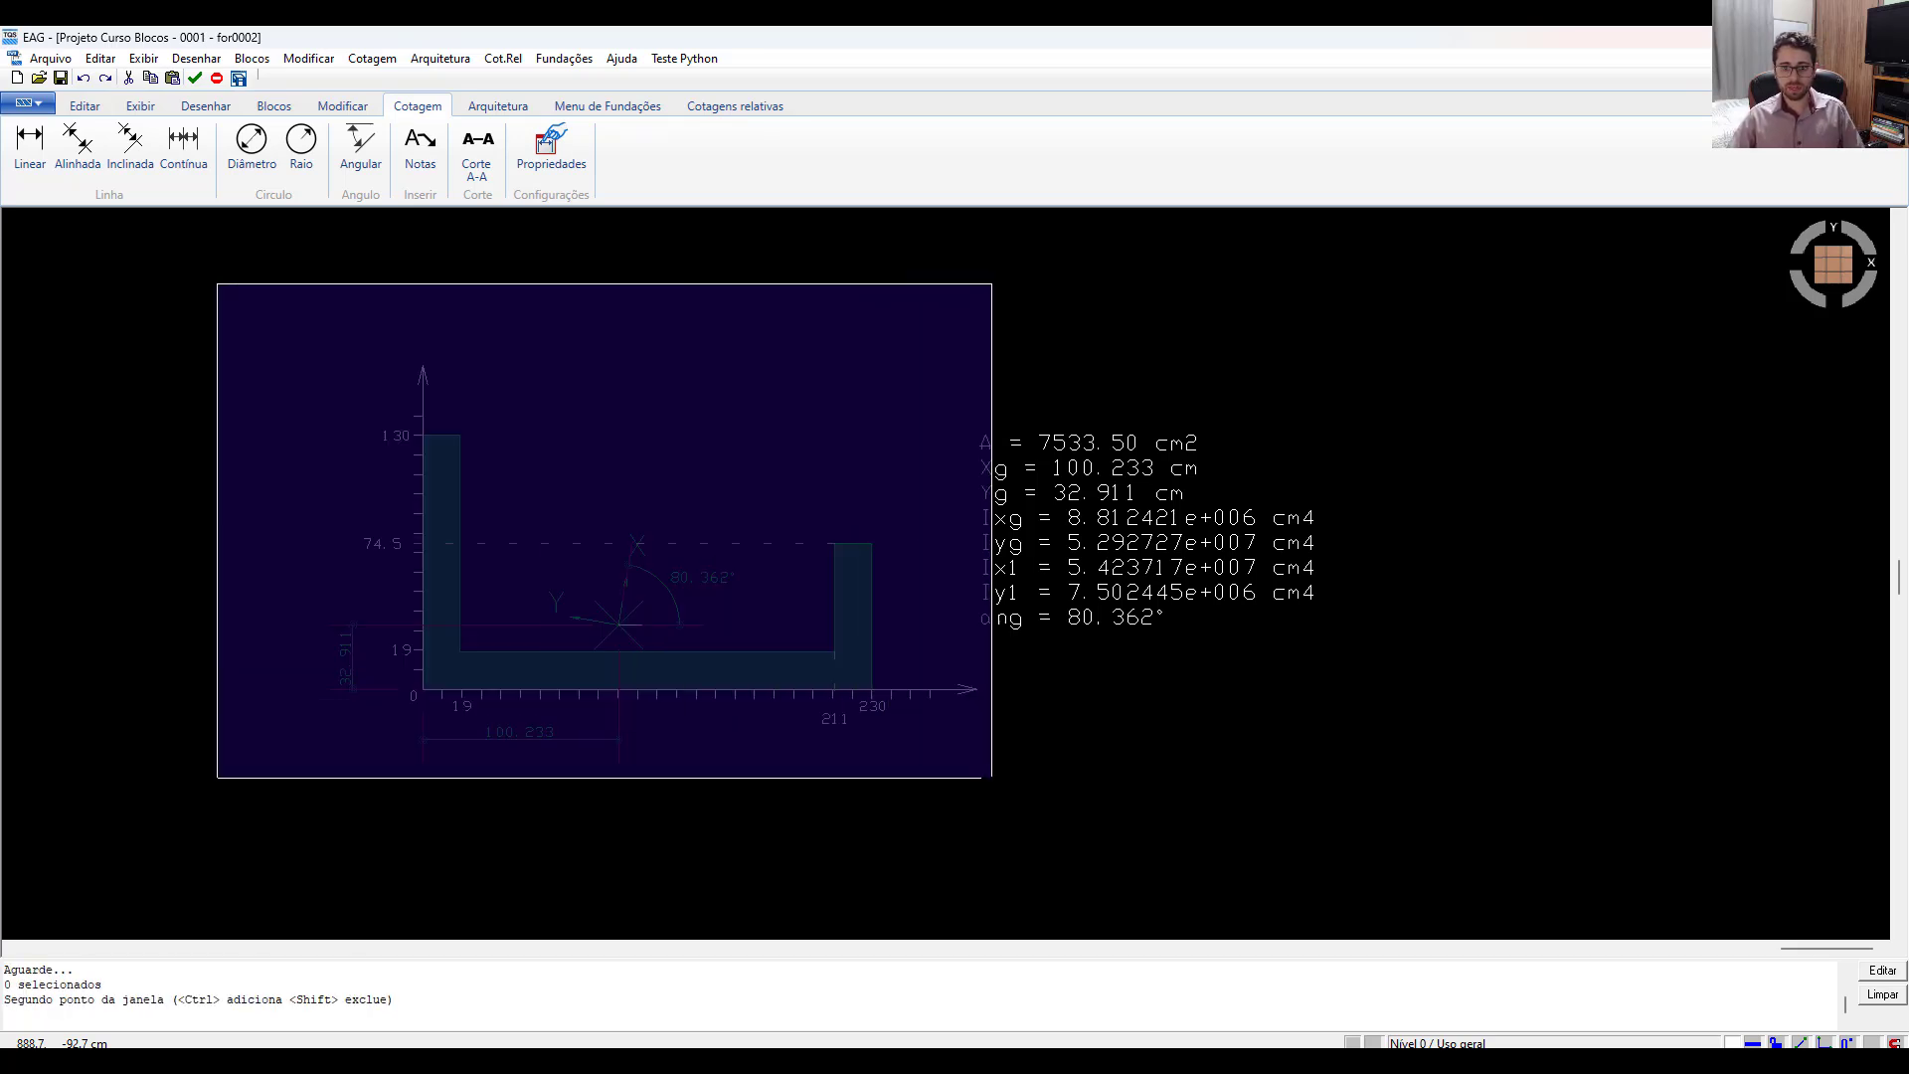
left_click(993, 776)
key("n")
left_click(427, 579)
scroll(431, 580, "down", 1)
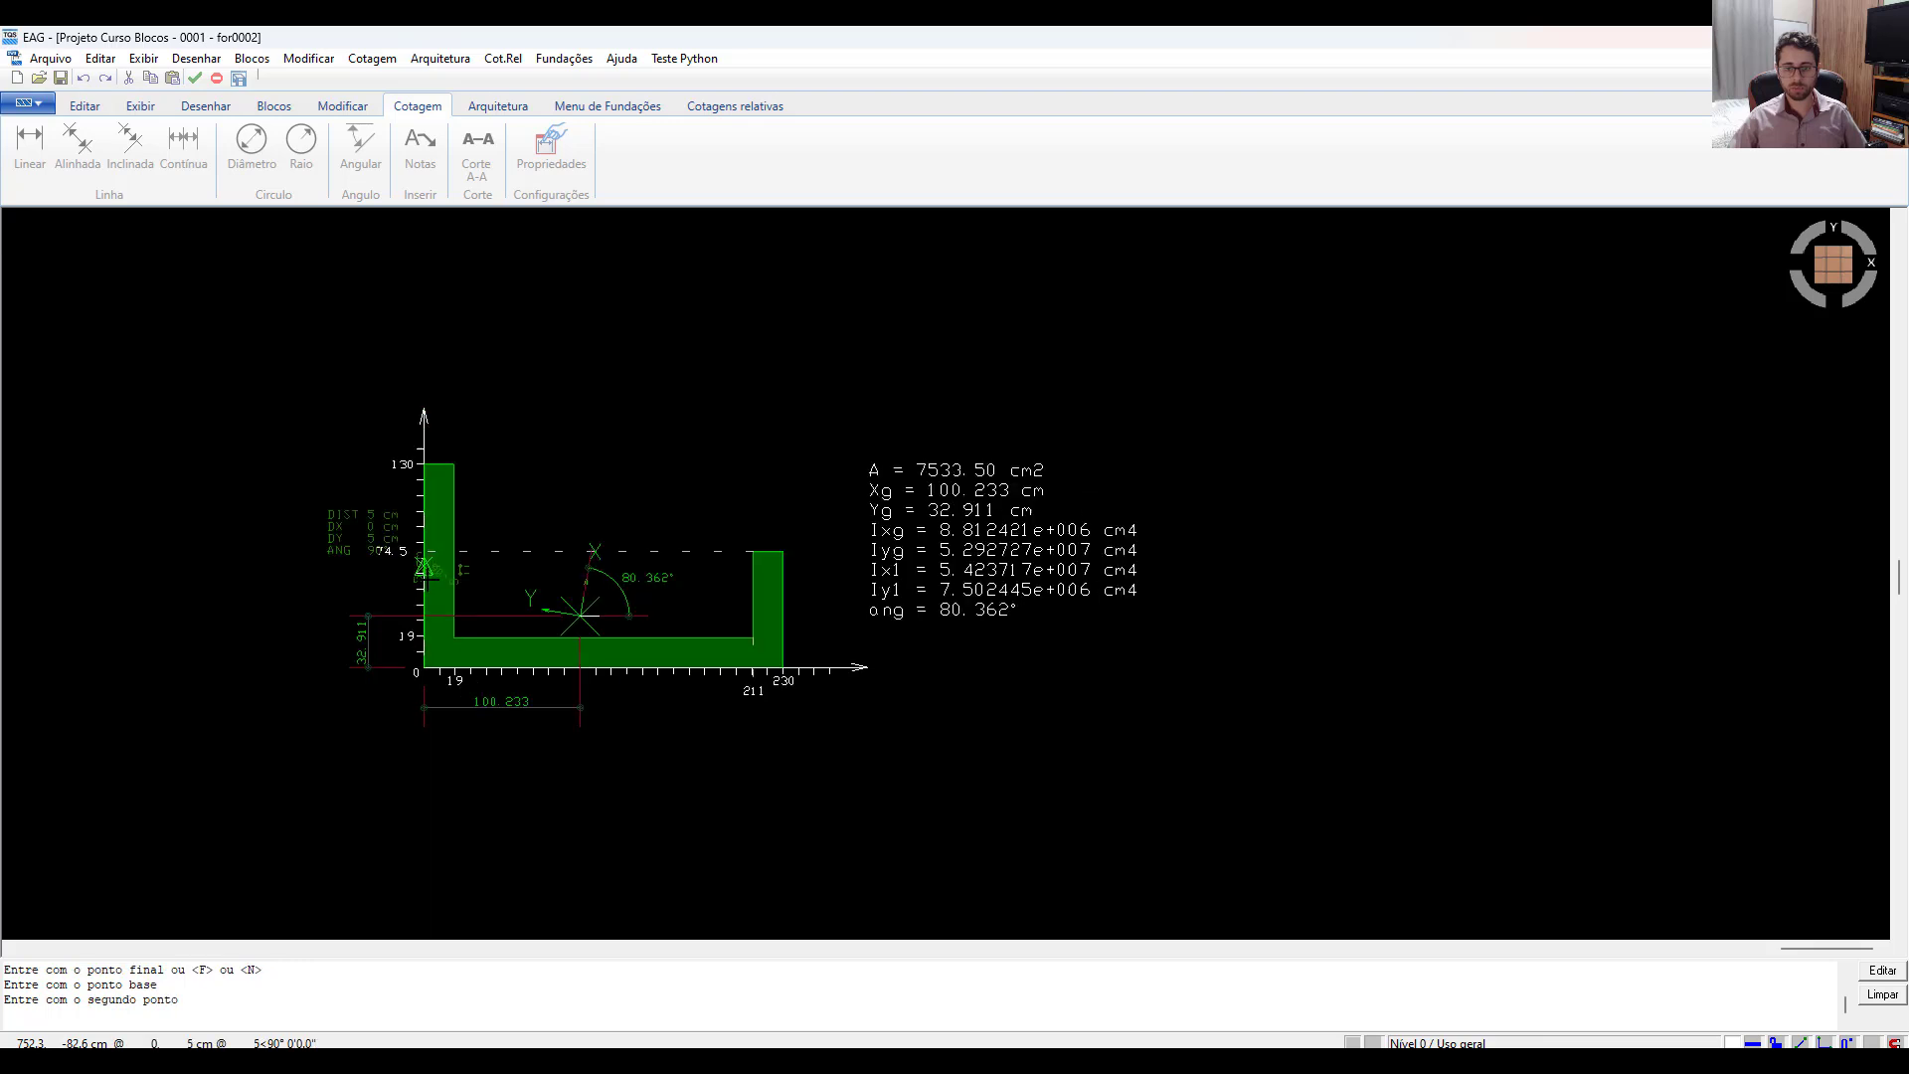
left_click(1358, 609)
Delete the horizontal and vertical centroid dimensions from the copied sketch.
left_click(1302, 641)
key("Delete")
left_click(1400, 707)
key("Delete")
middle_click_drag(1394, 695, 1099, 701)
scroll(1279, 604, "up", 1)
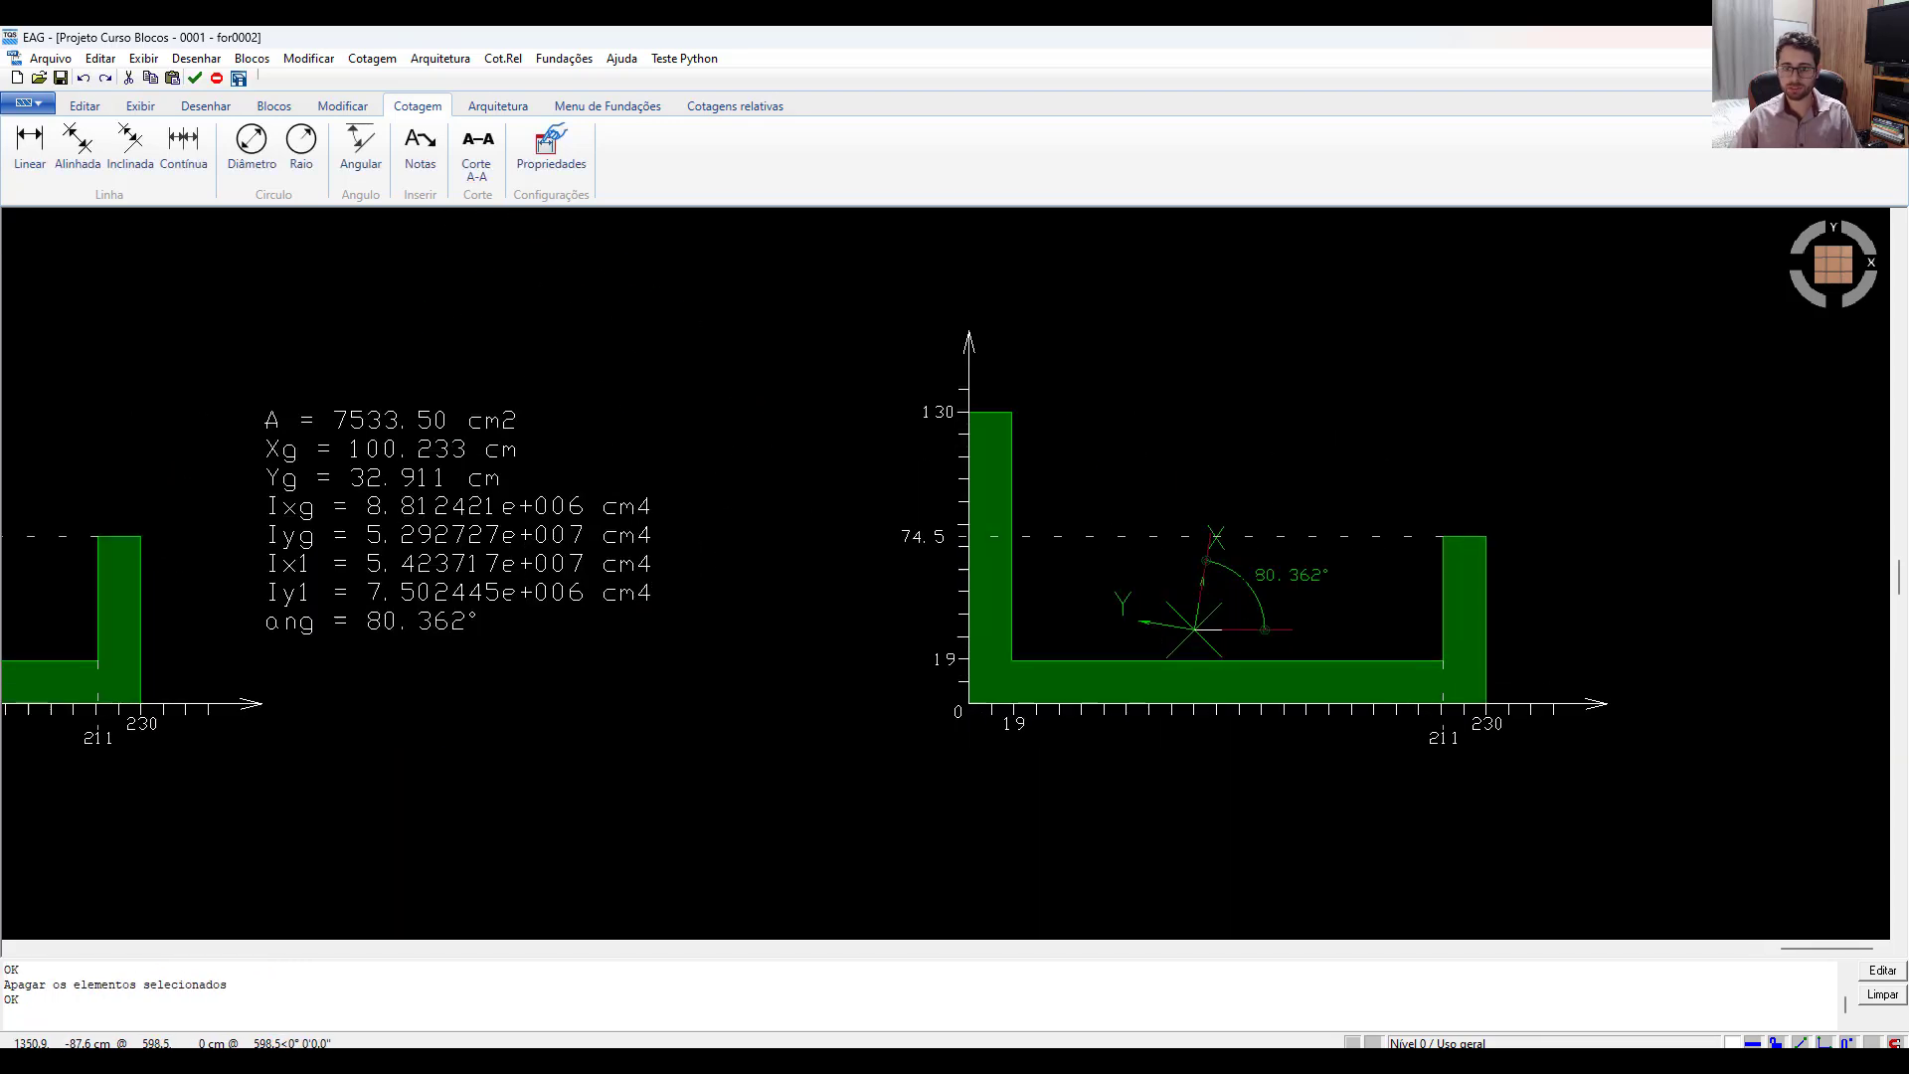
Delete the angular dimension with its text and the X axis label from the copied sketch.
left_click(1289, 575)
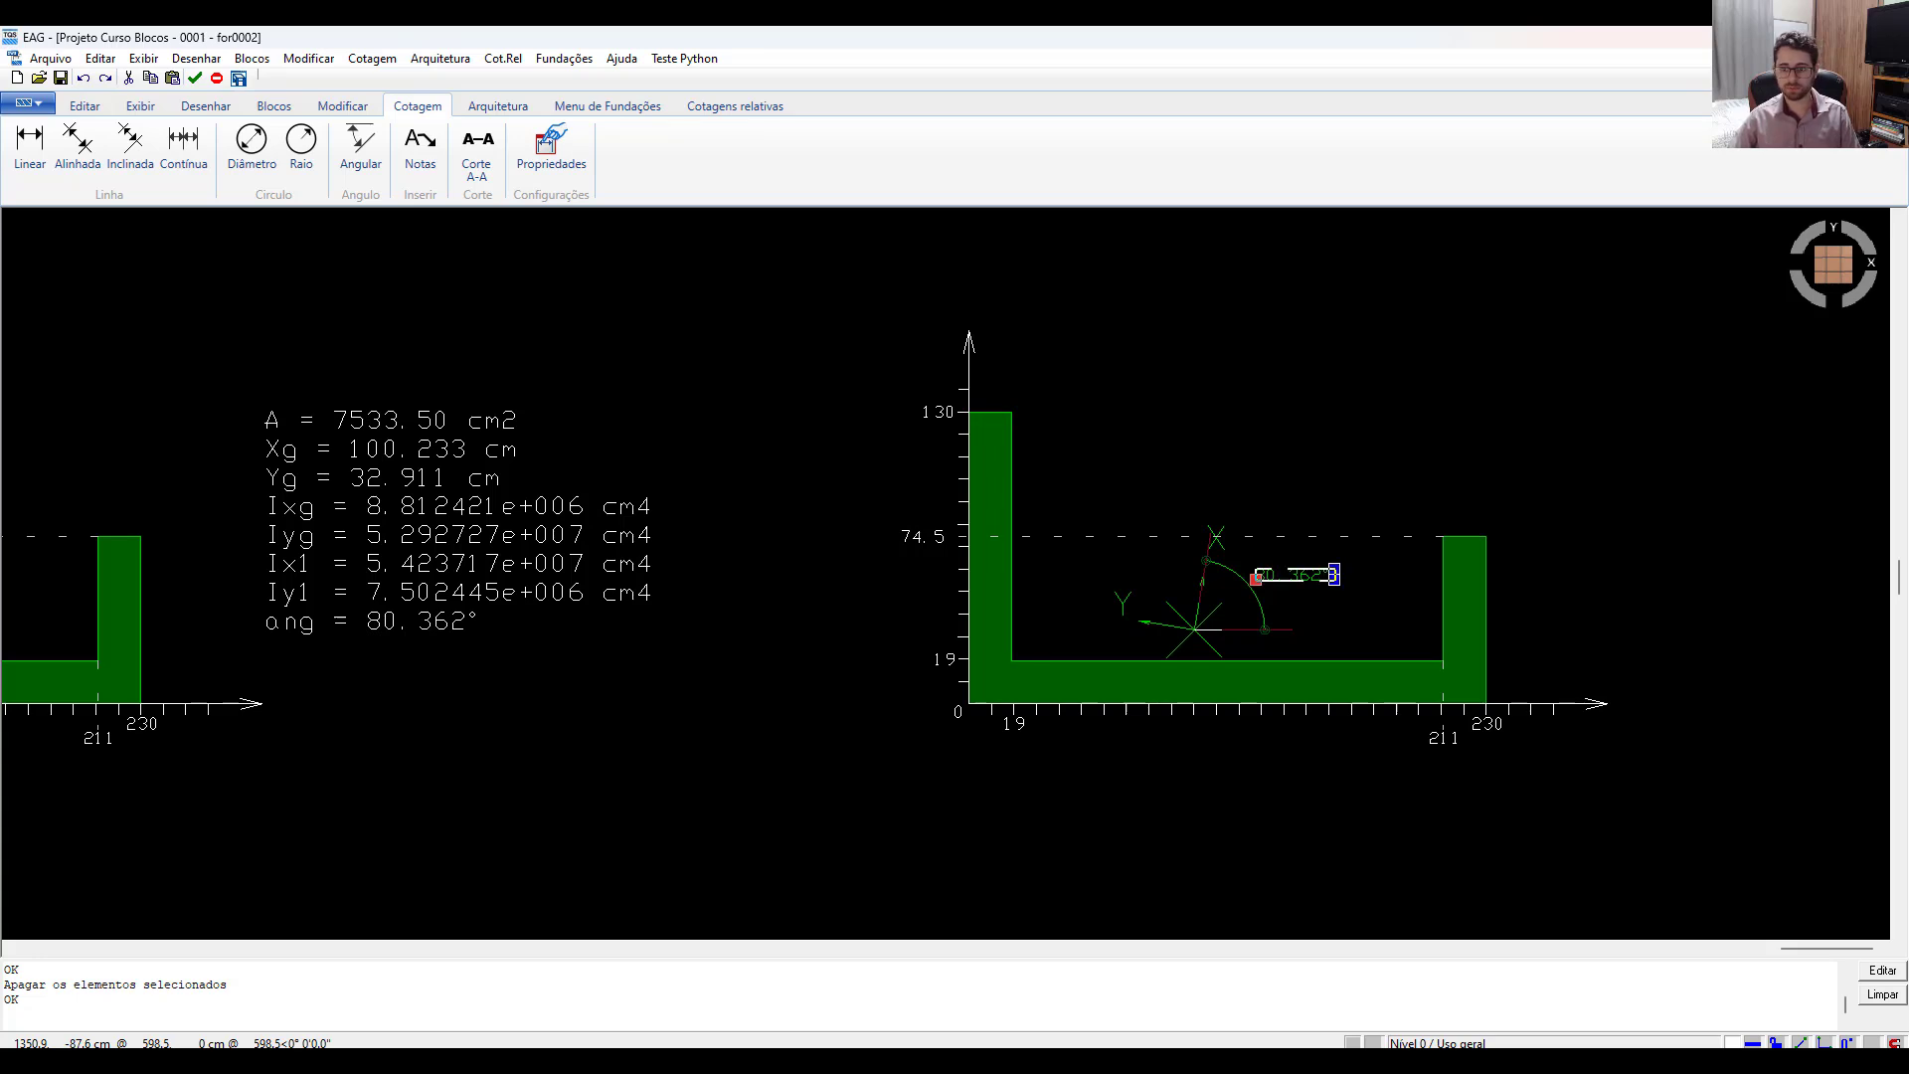
key("Delete")
scroll(1283, 598, "up", 2)
left_click(1171, 547)
key("Delete")
scroll(1134, 600, "down", 2)
Delete the column outline, the centroid cross and the Y label from the copied sketch, keeping the principal axis arrows.
left_click(1139, 655)
scroll(1148, 628, "up", 1)
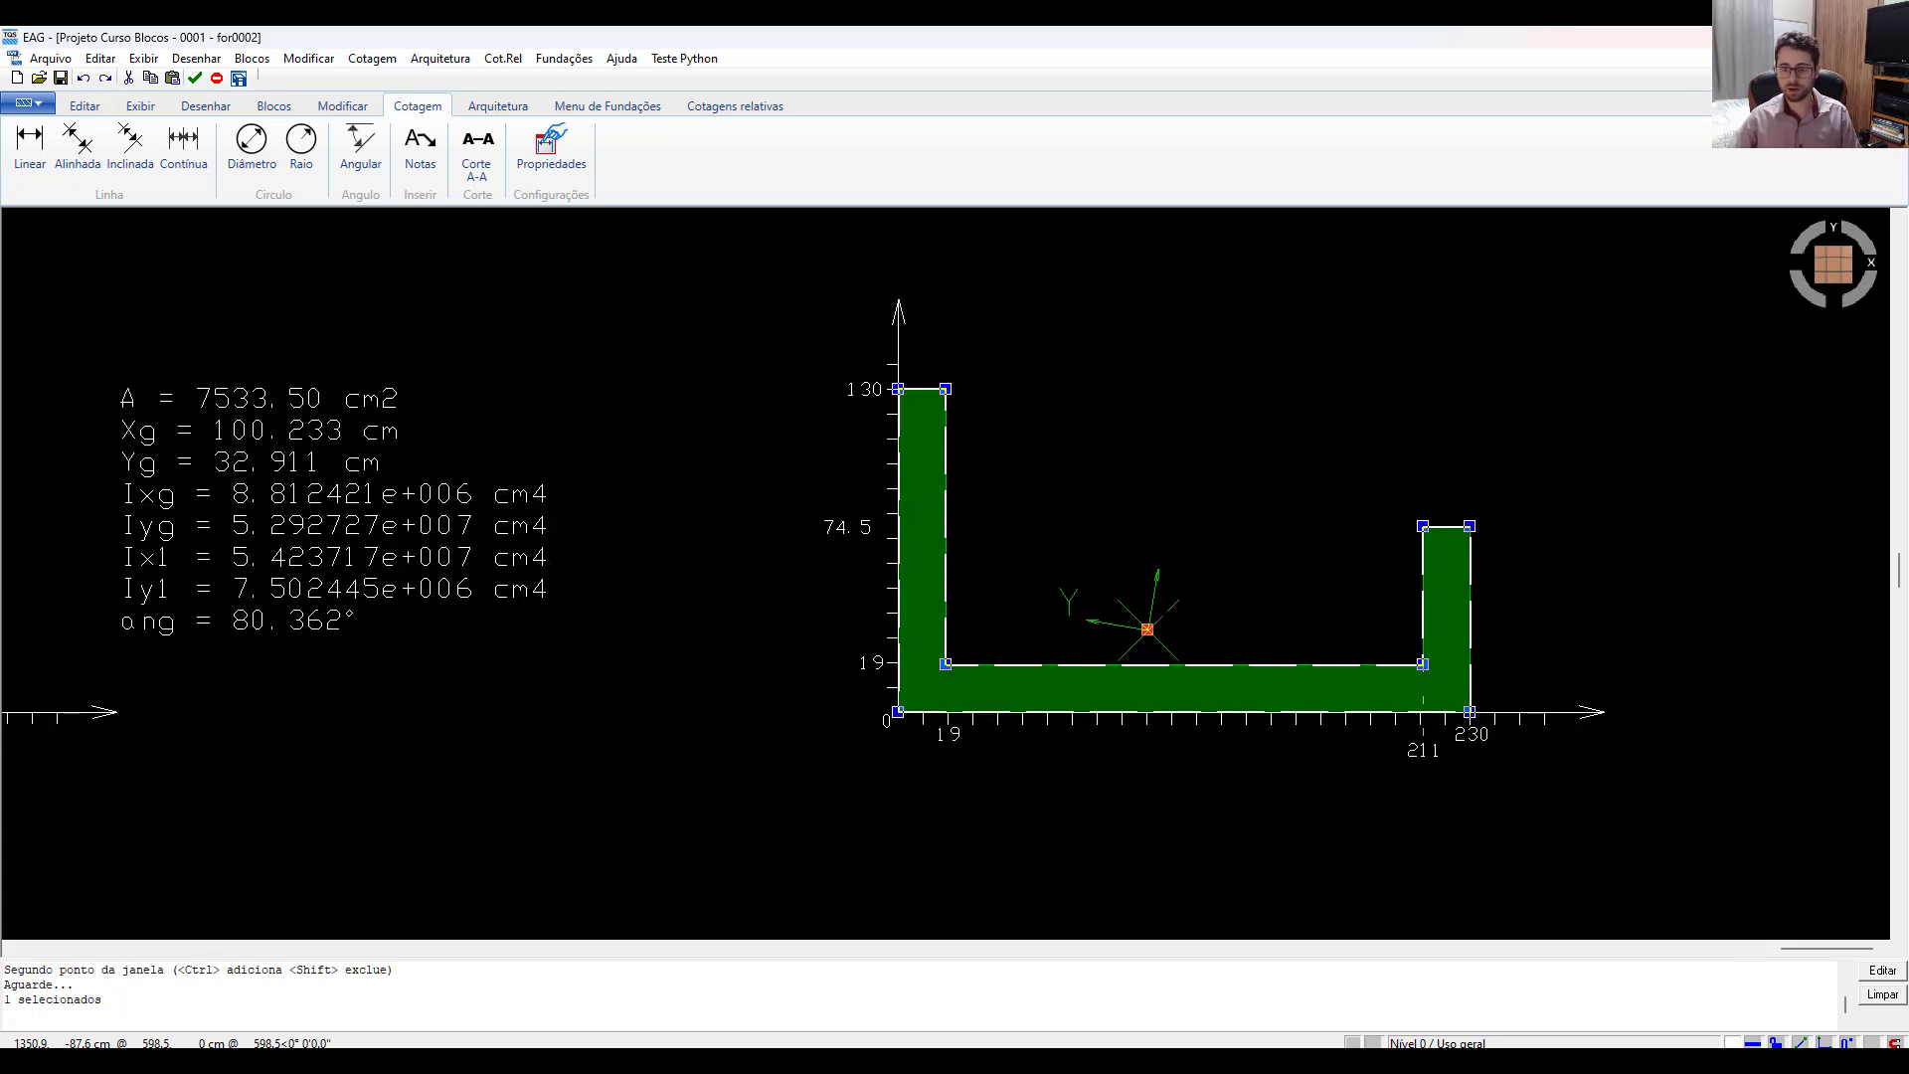
key("Delete")
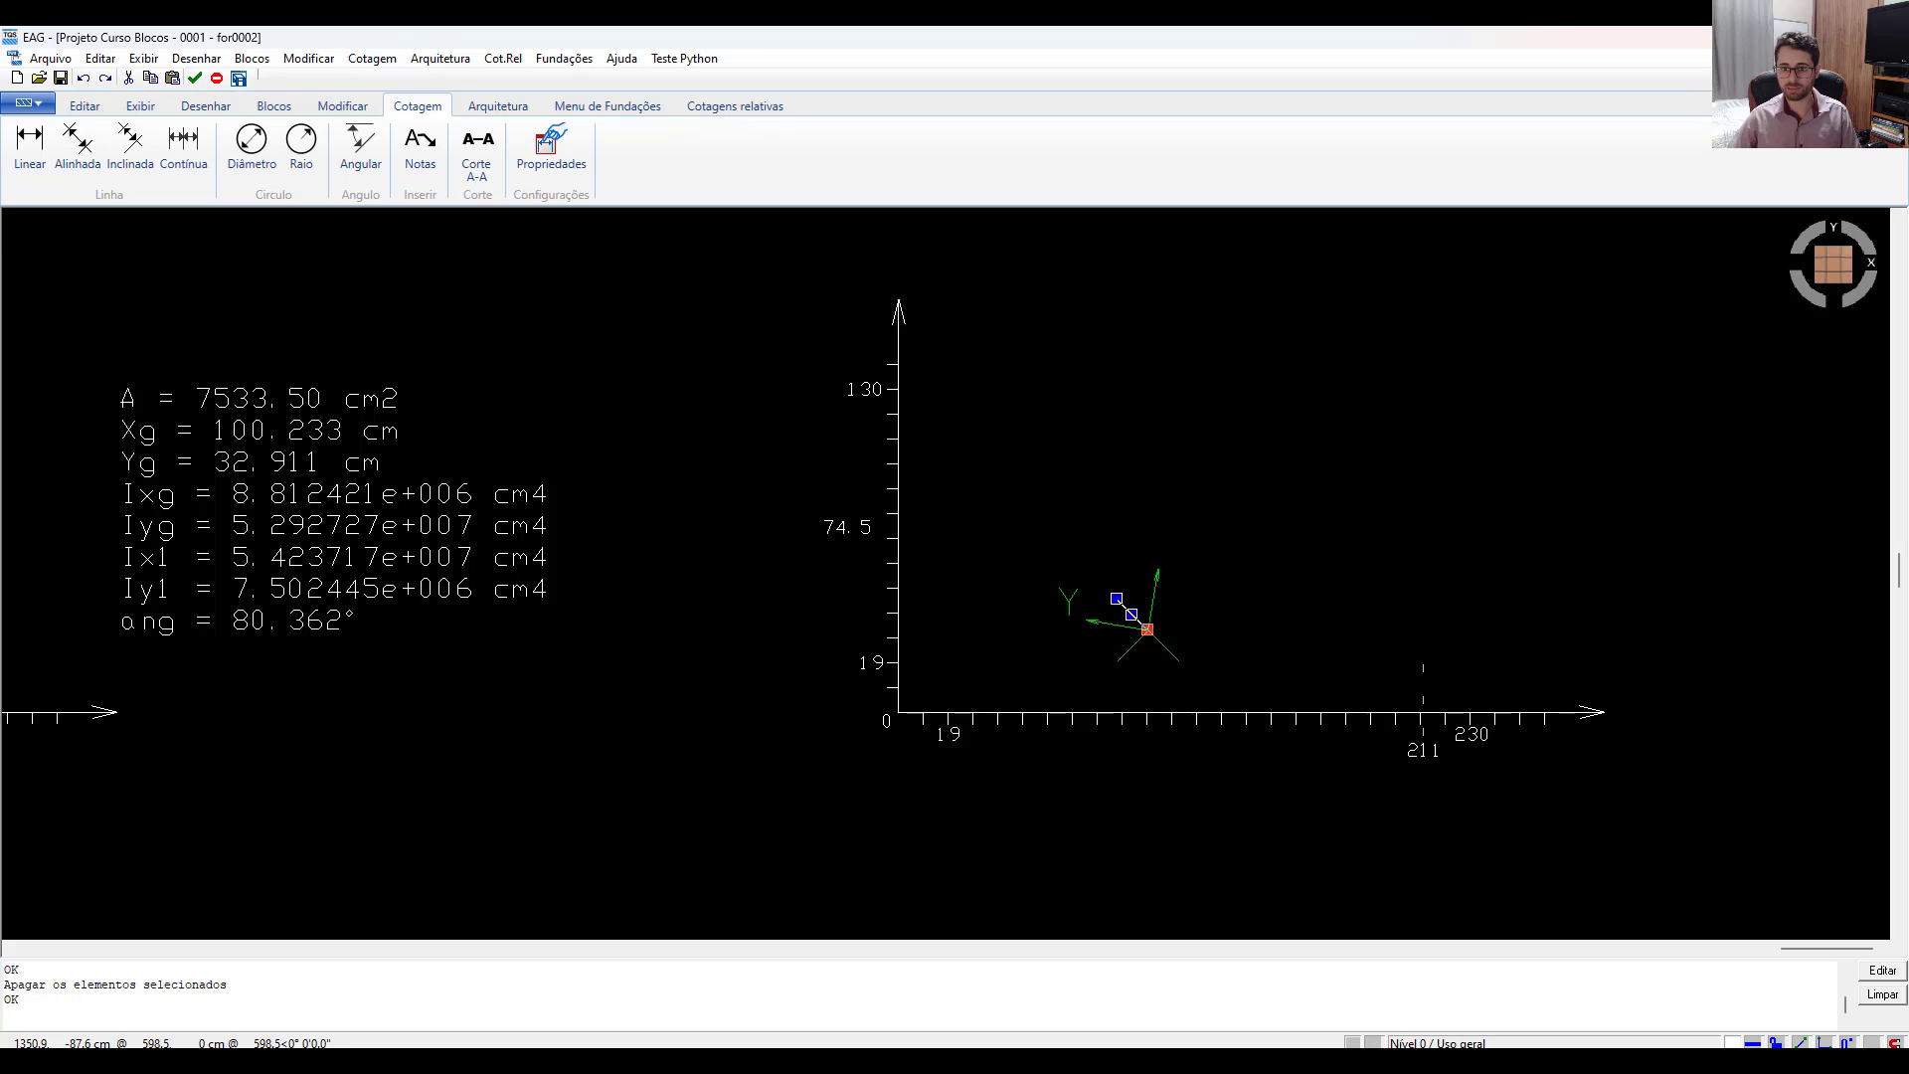
left_click(1068, 602)
key("Delete")
key("l")
left_click(1148, 629)
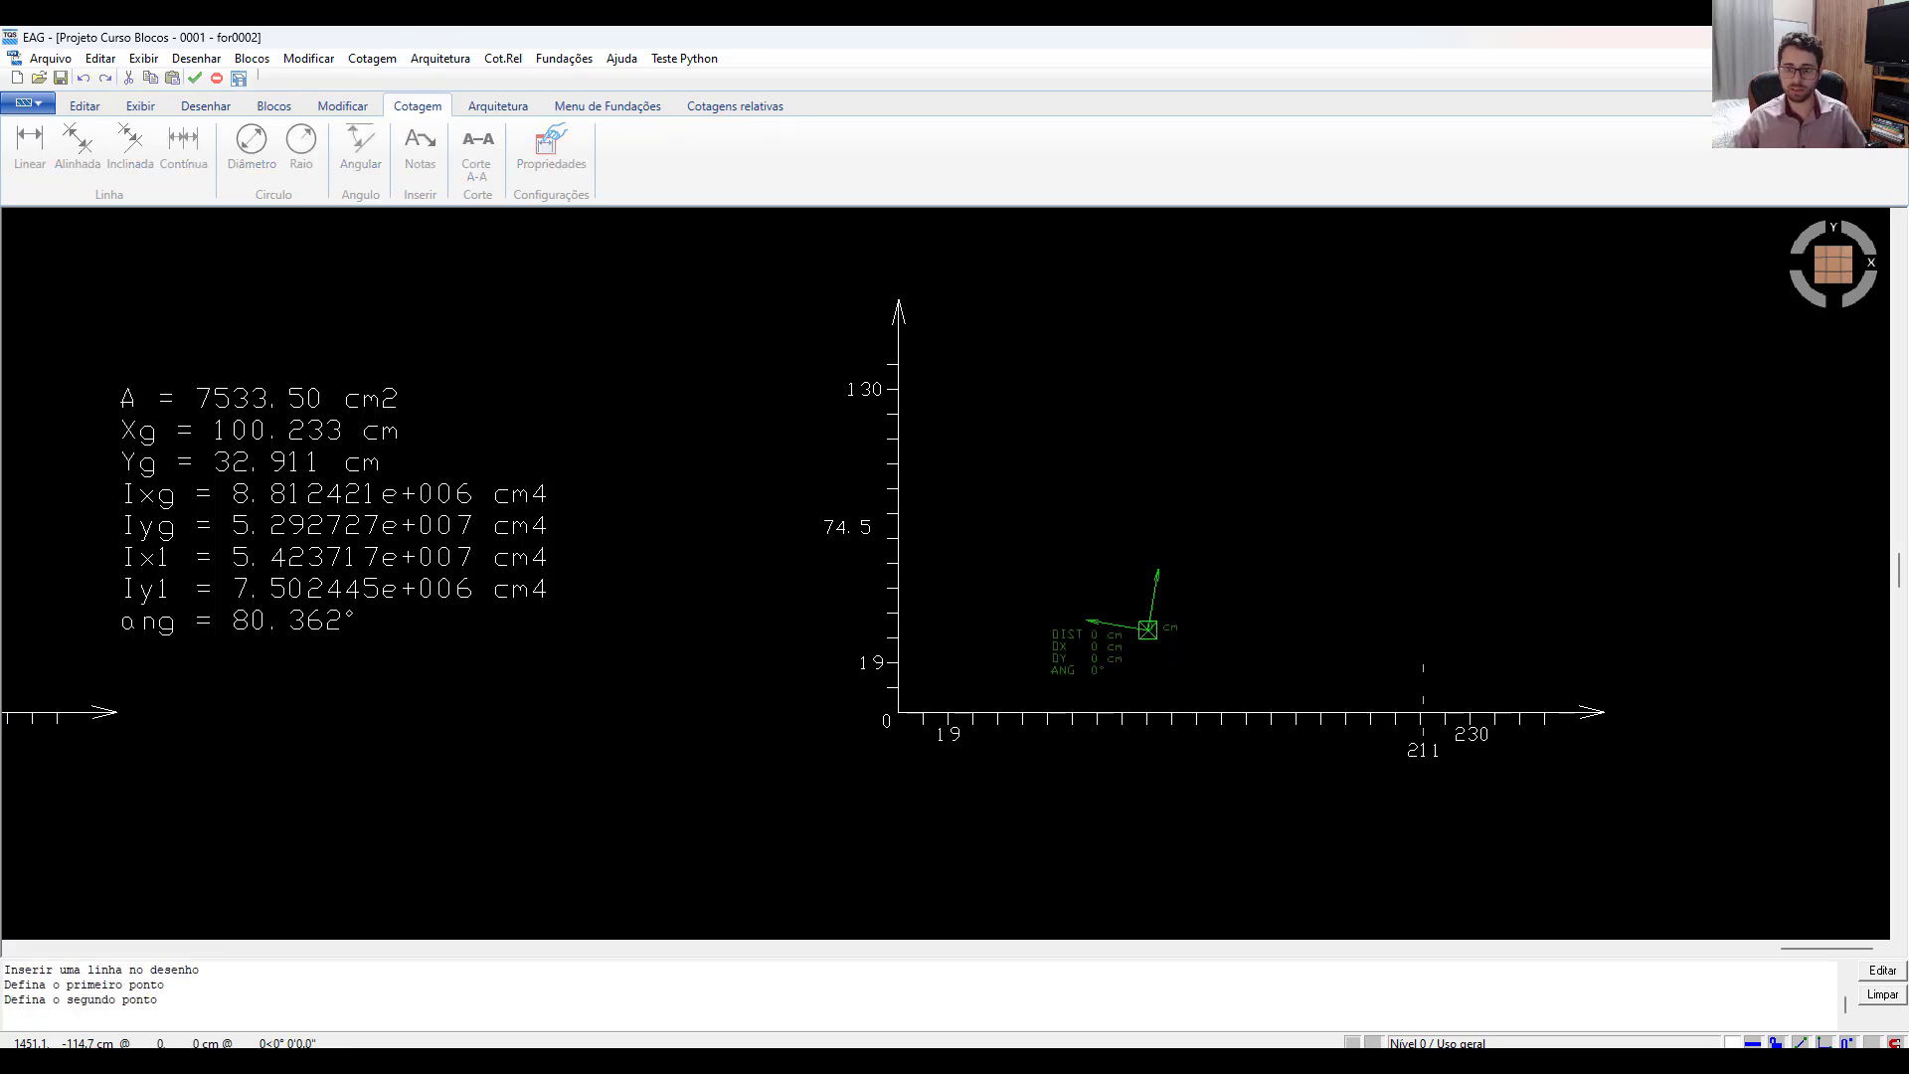
key("Escape")
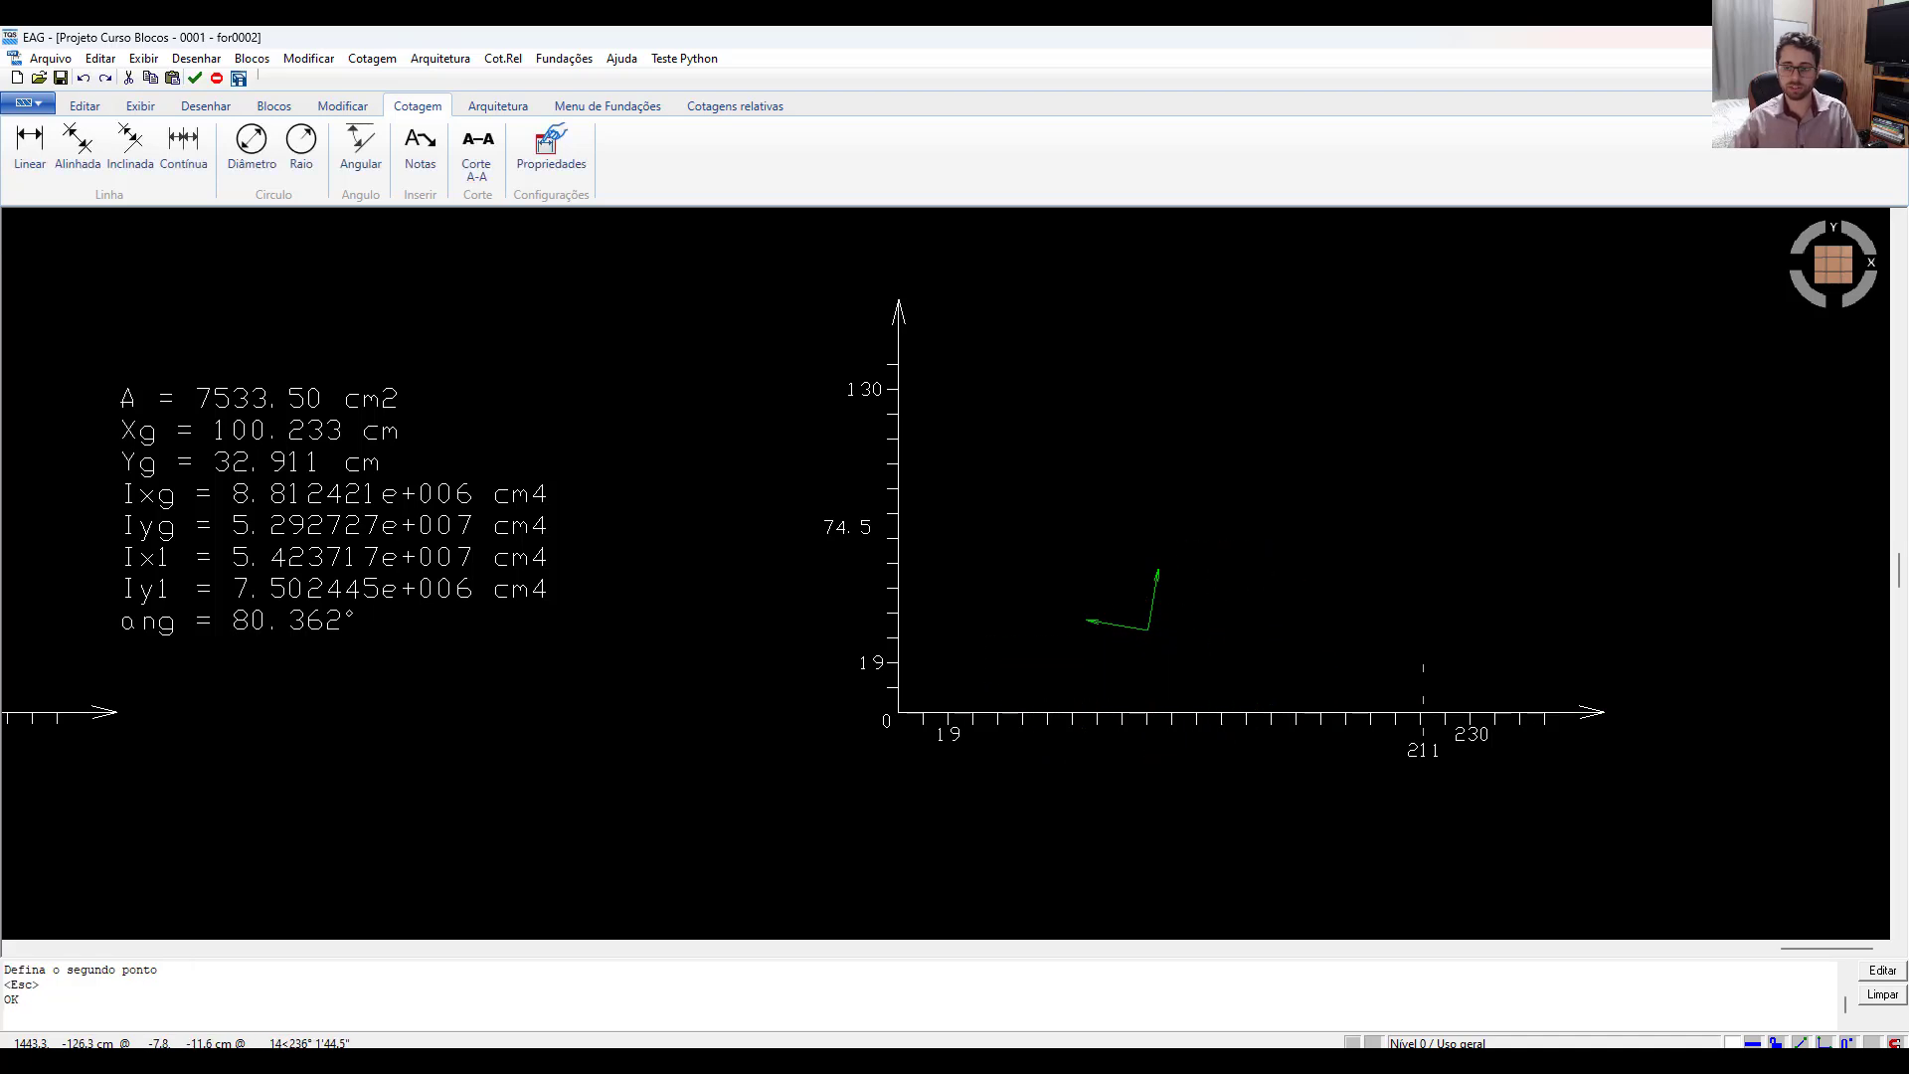
Delete the short dashed line at the 211 mark in the copied sketch.
key("Delete")
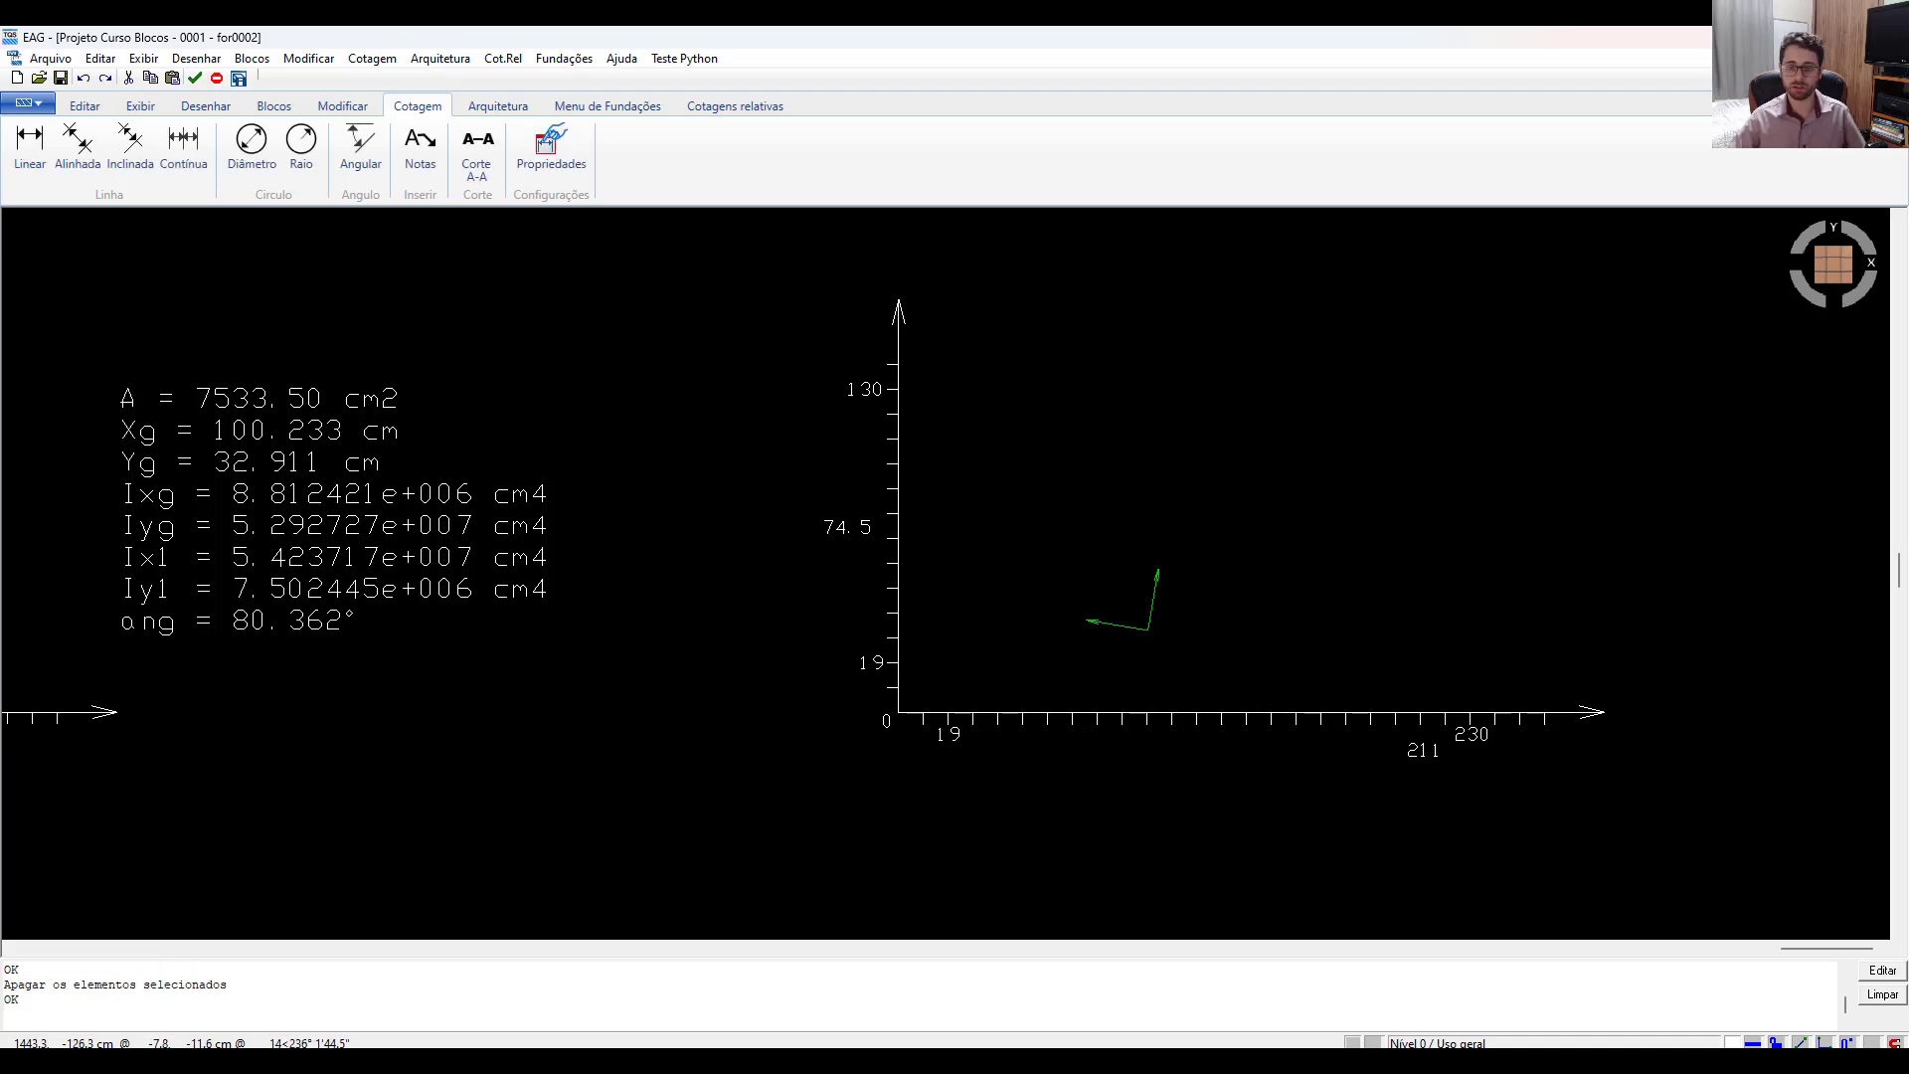
Set the current drawing level to 3, Pilares que continuam.
scroll(1114, 771, "down", 2)
double_click(857, 744)
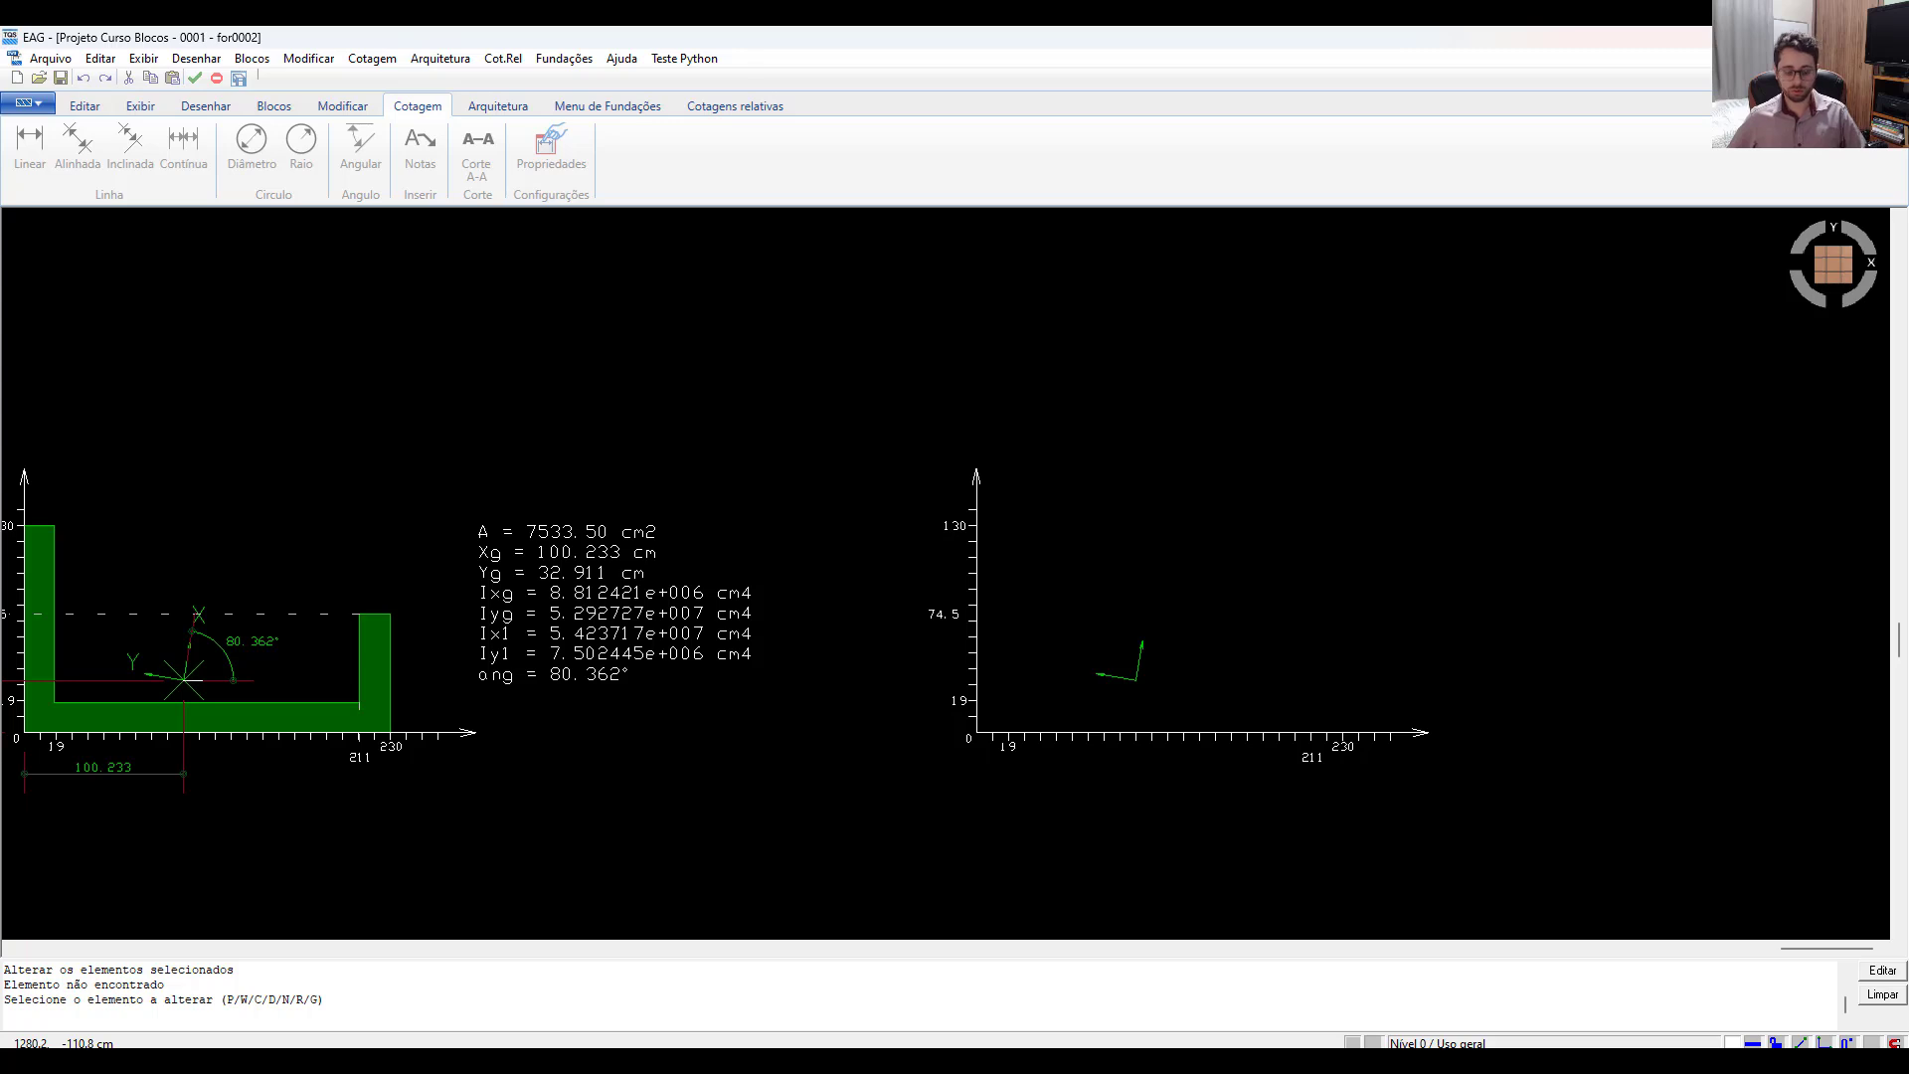
key("F7")
type("3")
key("Return")
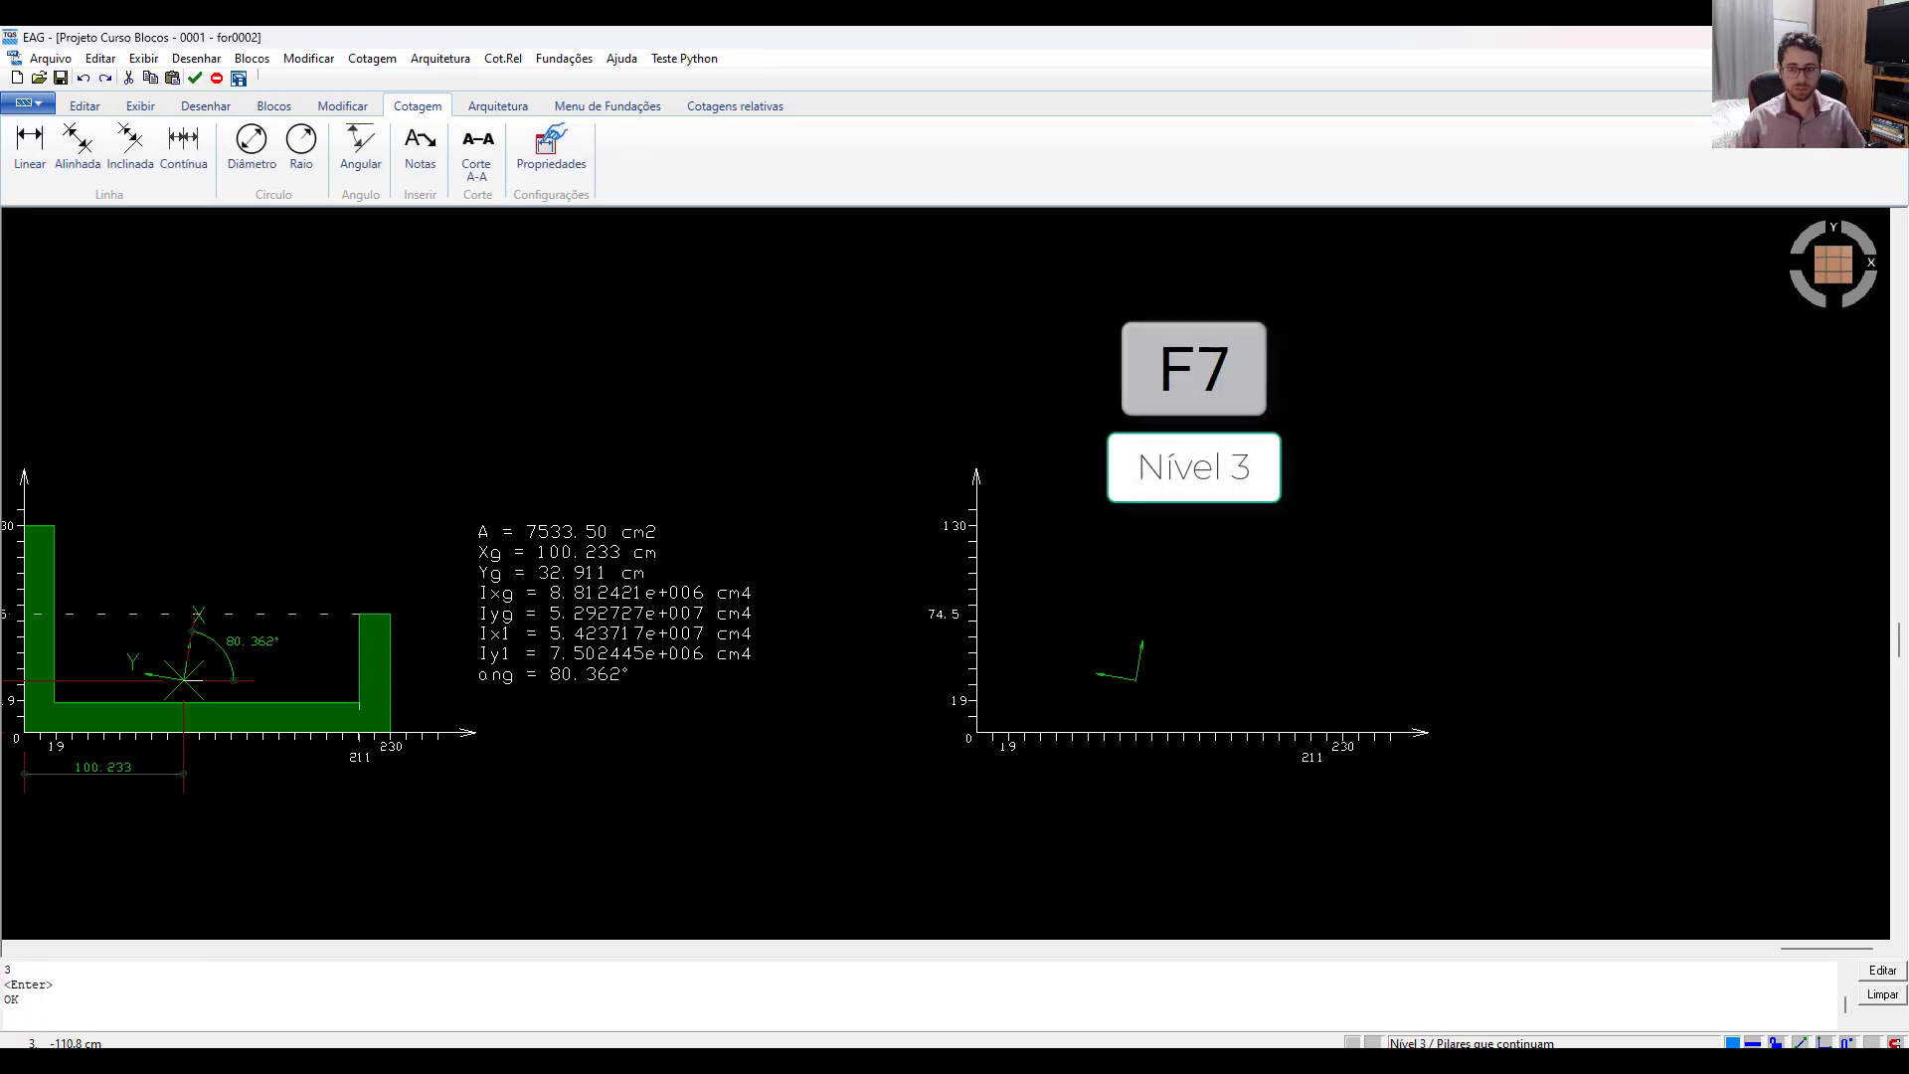
left_click(857, 743)
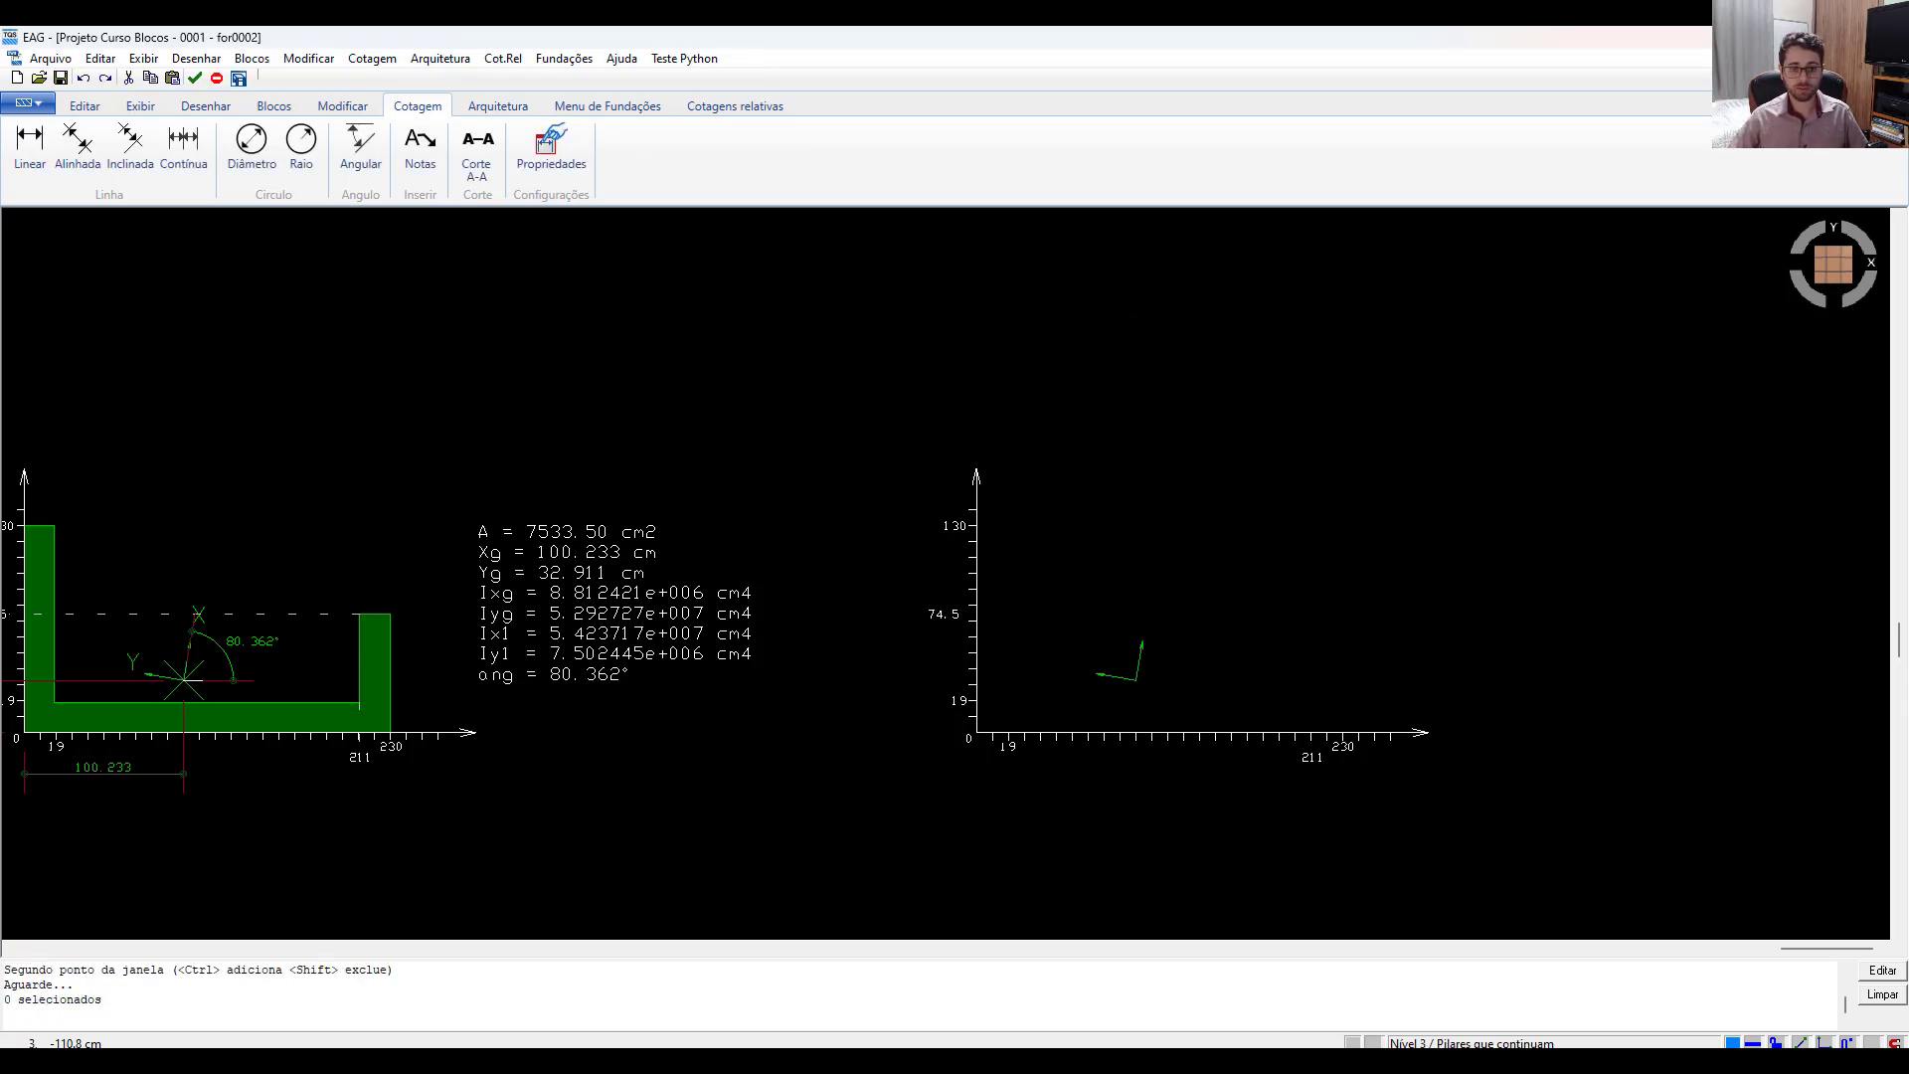
Switch to Pilar Ficticio.xlsx in Excel and arrange its window beside the property labels with the whole calculation sheet in view.
scroll(478, 650, "up", 1)
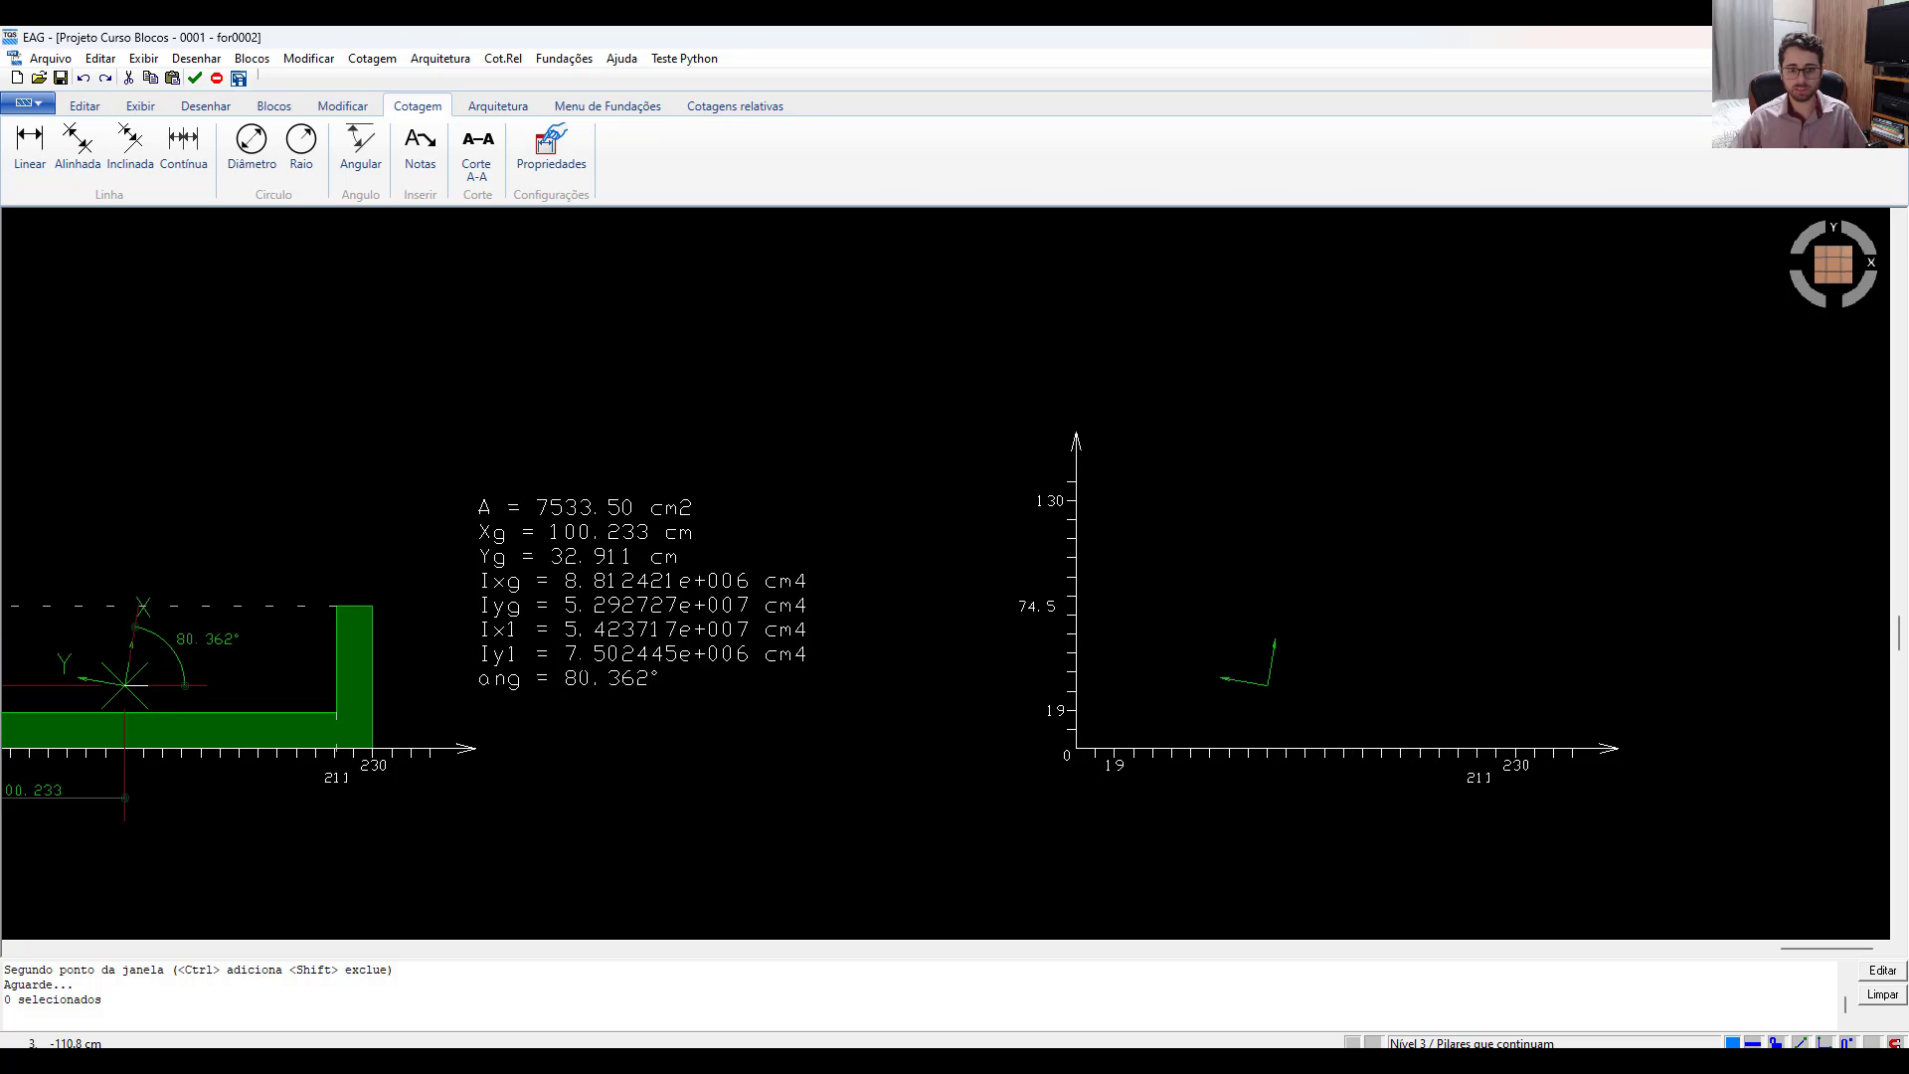
middle_click_drag(682, 605, 290, 577)
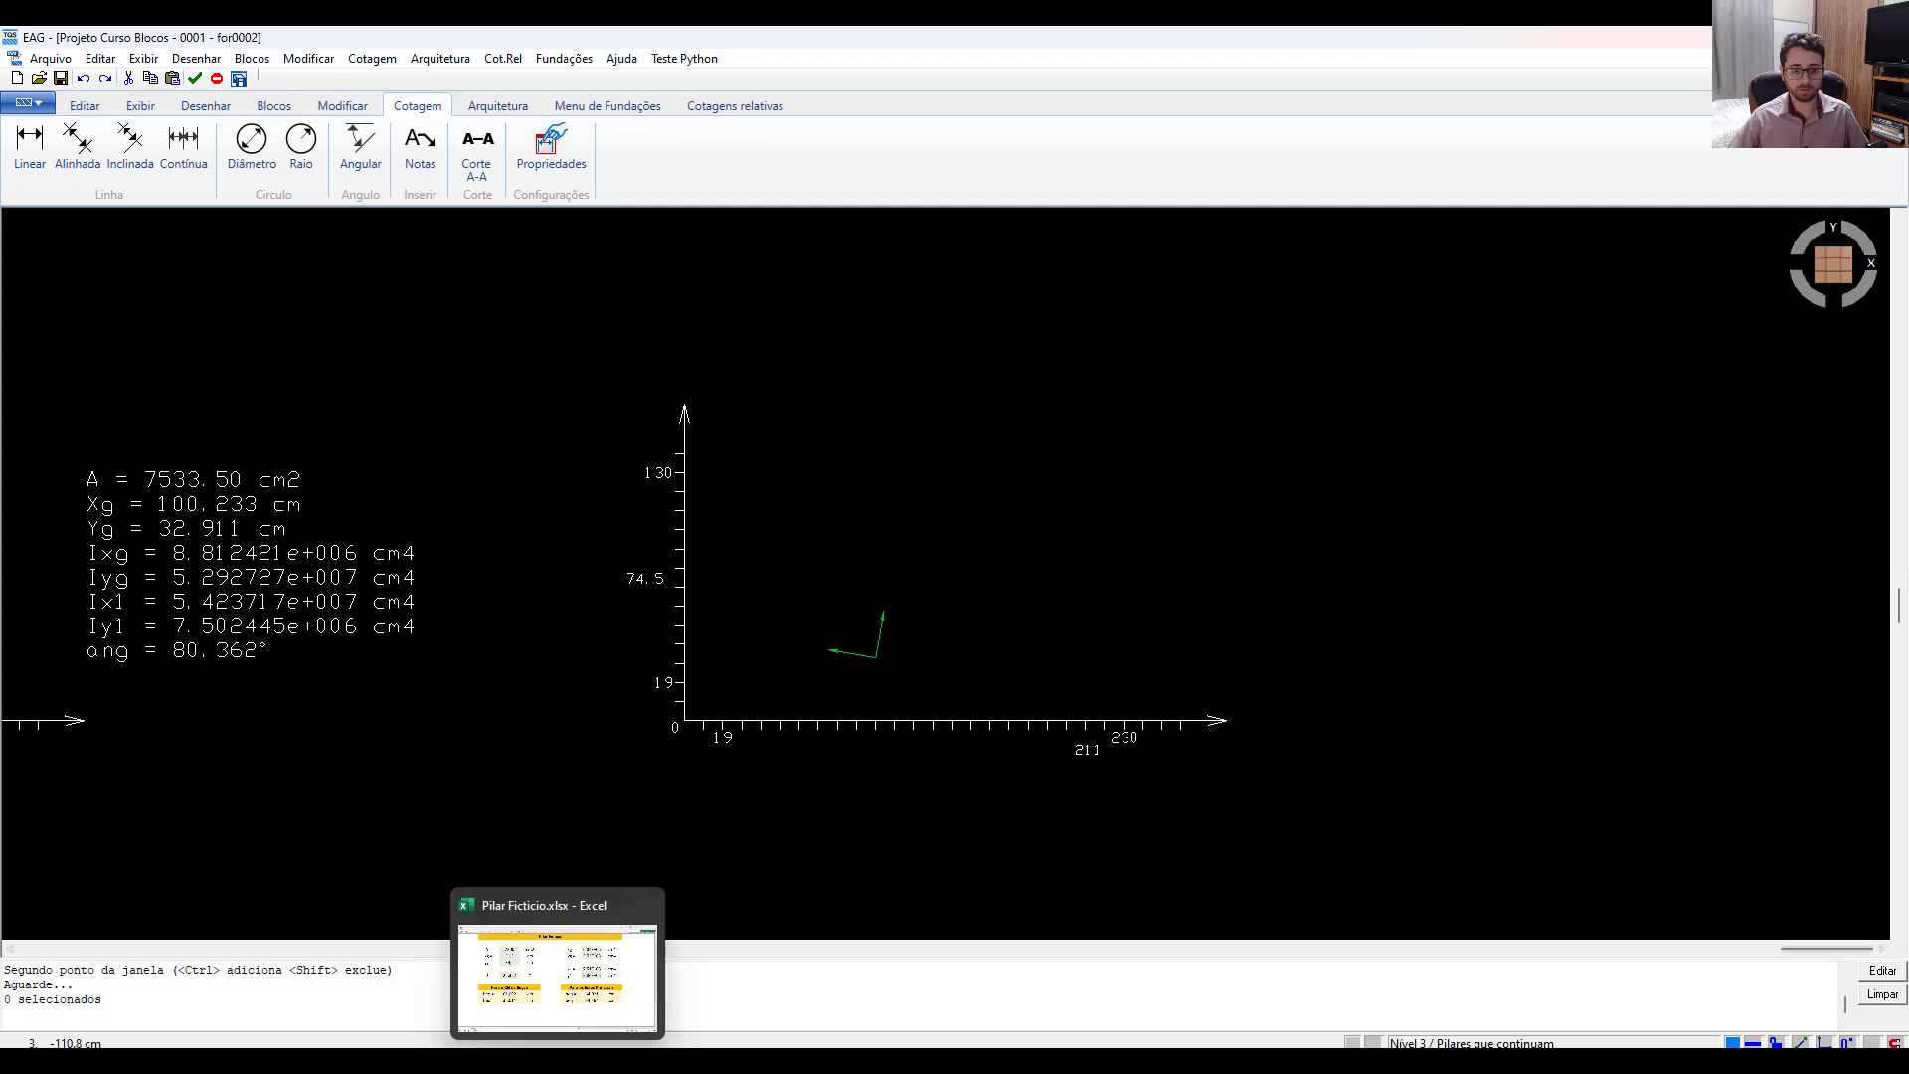
left_click(558, 1061)
double_click(493, 38)
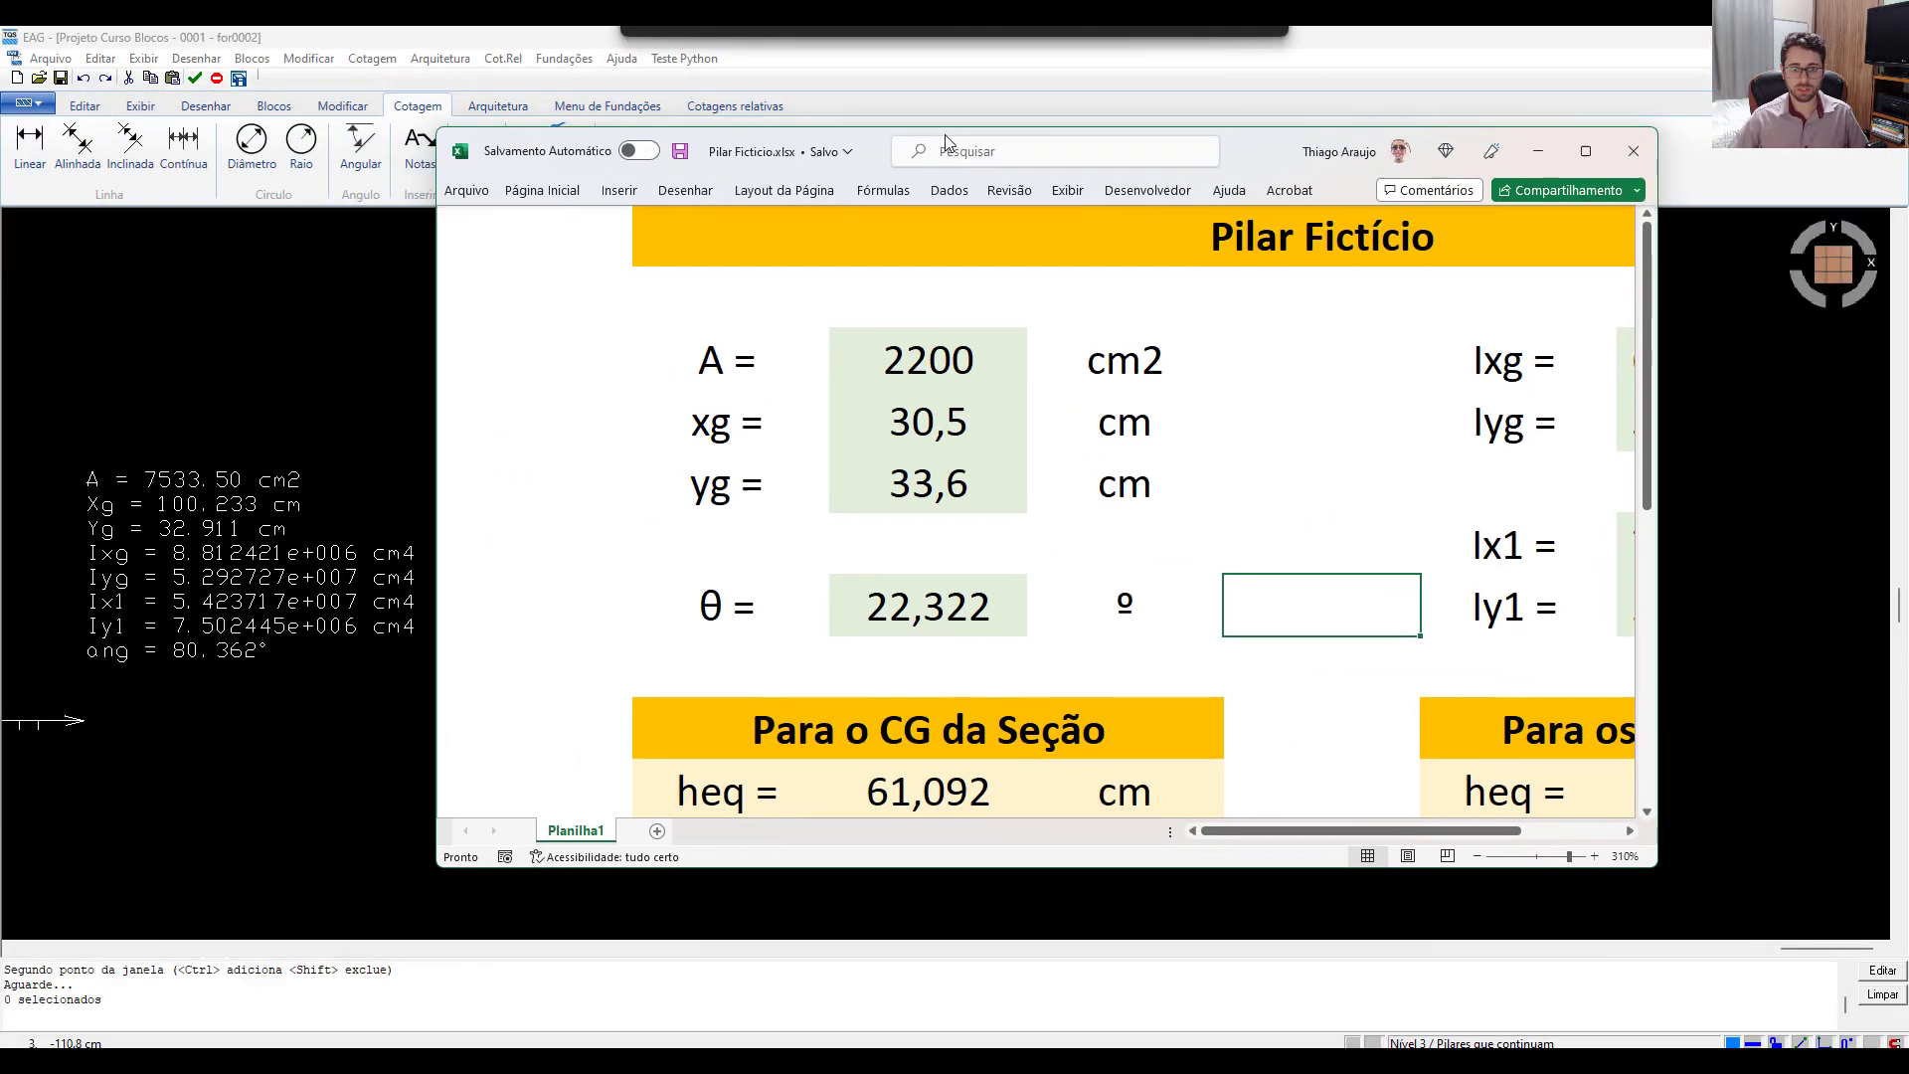
left_click(492, 256)
left_click_drag(760, 151, 870, 178)
left_click(630, 249)
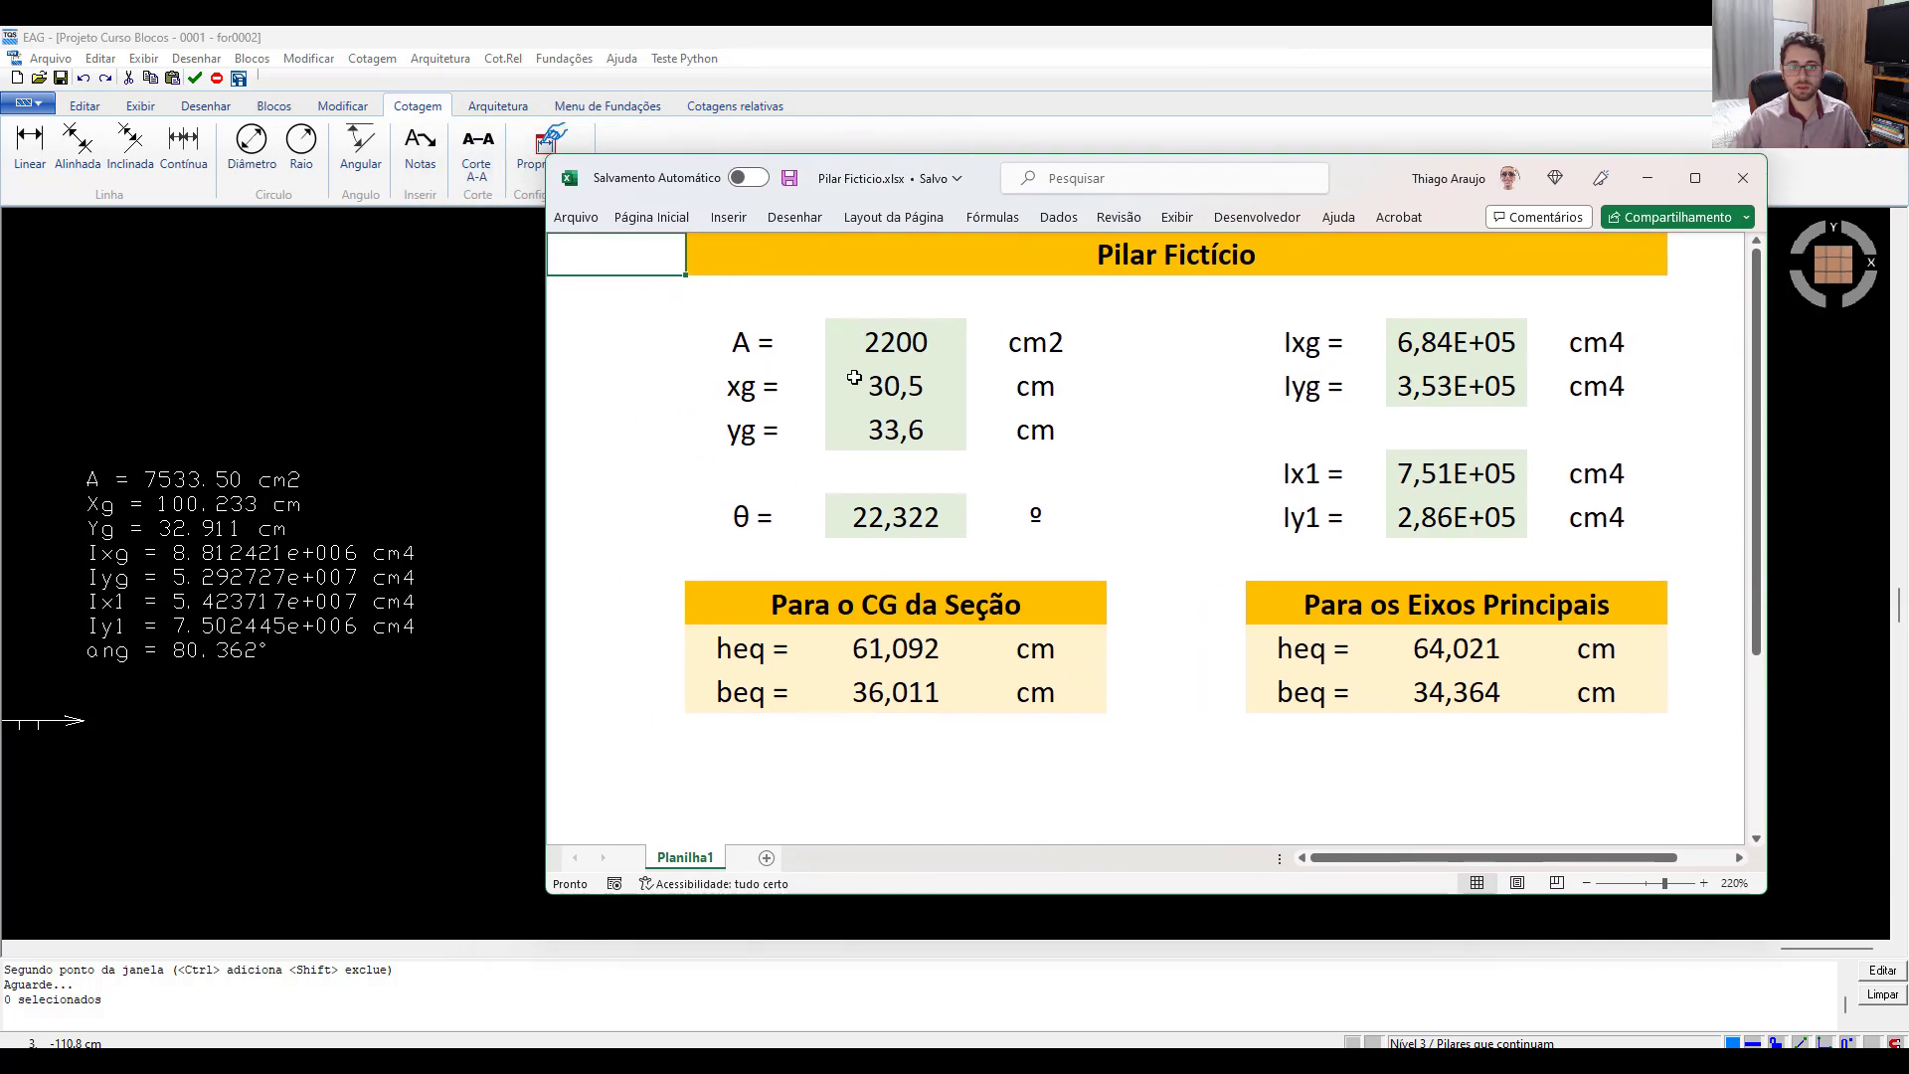
Clear the old values for A, xg, yg, θ, Ixg, Iyg, Ix1 and Iy1 in the spreadsheet.
left_click_drag(892, 334, 980, 552)
key("Delete")
left_click_drag(1462, 334, 1477, 584)
key("Delete")
Review the spreadsheet's input cells and the heq and beq cells for the section centroid and the principal axes.
left_click_drag(895, 338, 896, 511)
left_click_drag(1499, 328, 1477, 522)
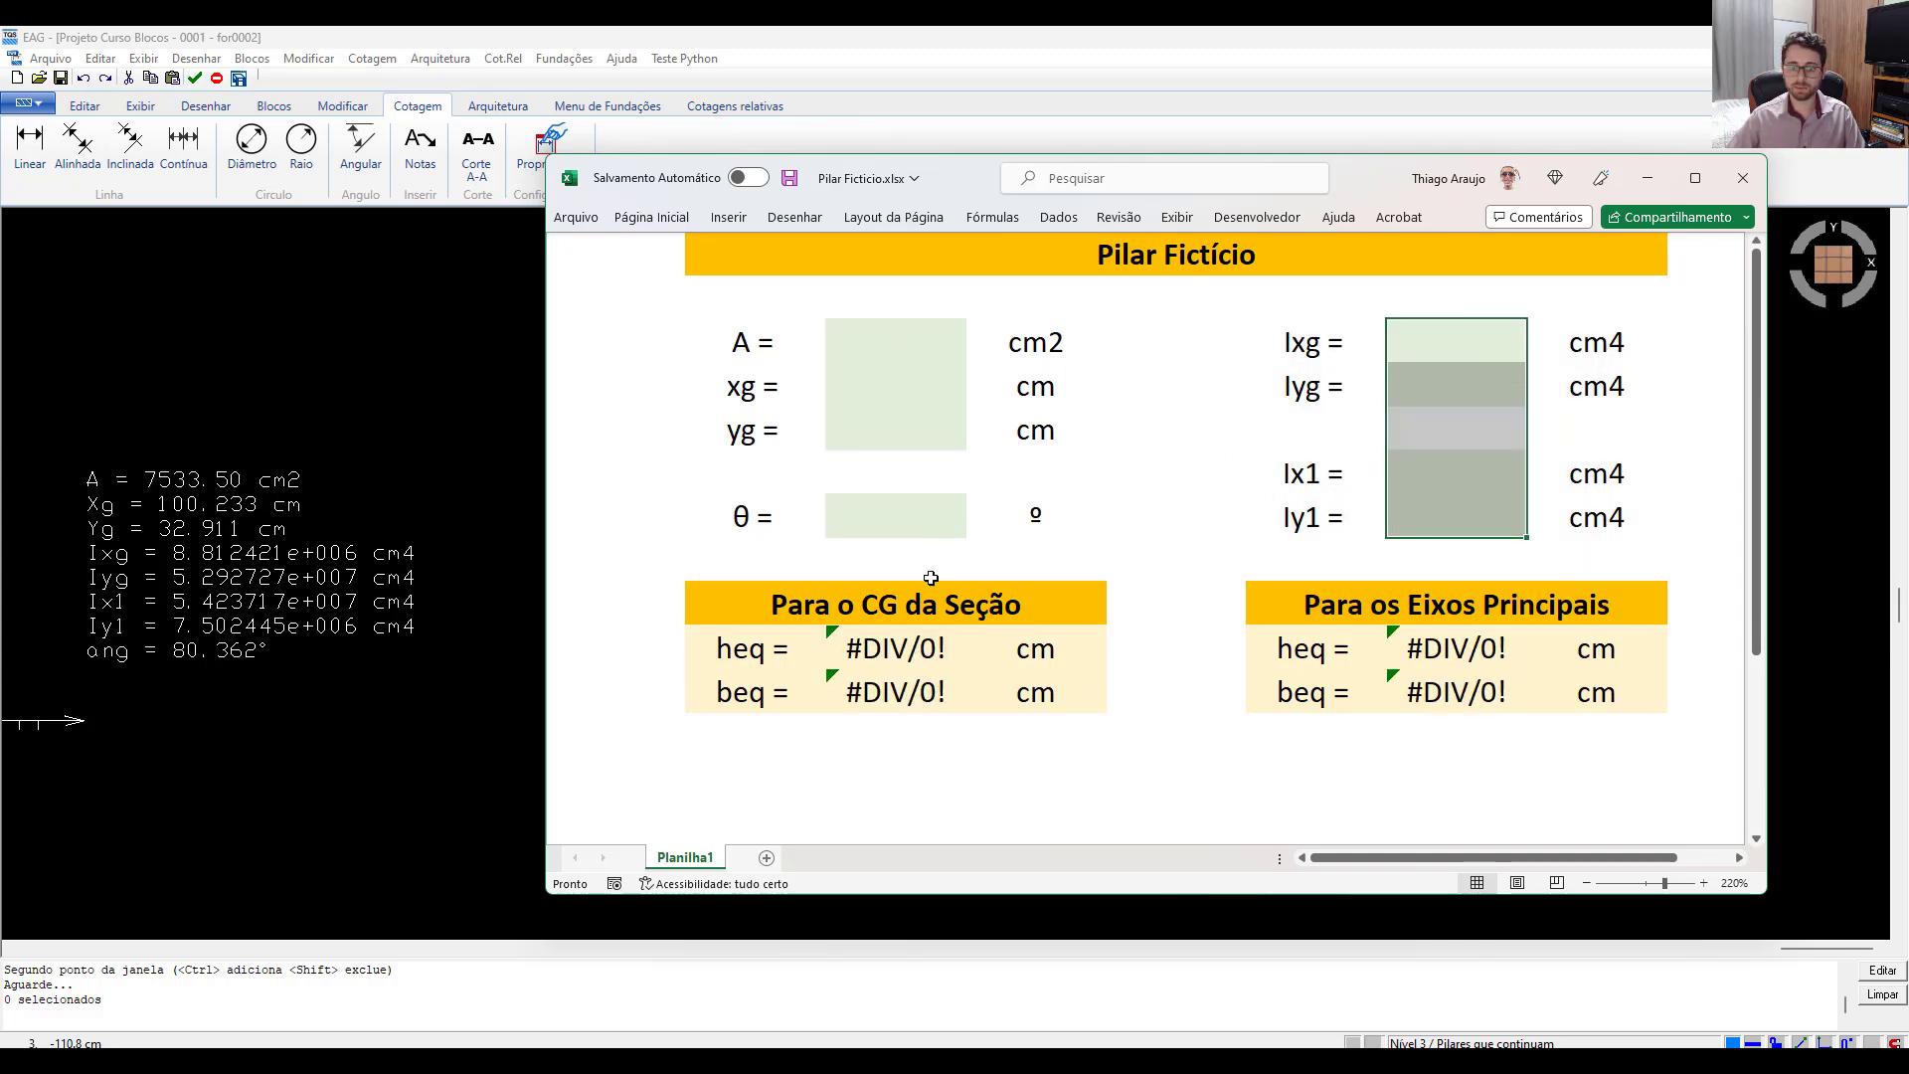
left_click(883, 664)
left_click_drag(740, 634, 740, 693)
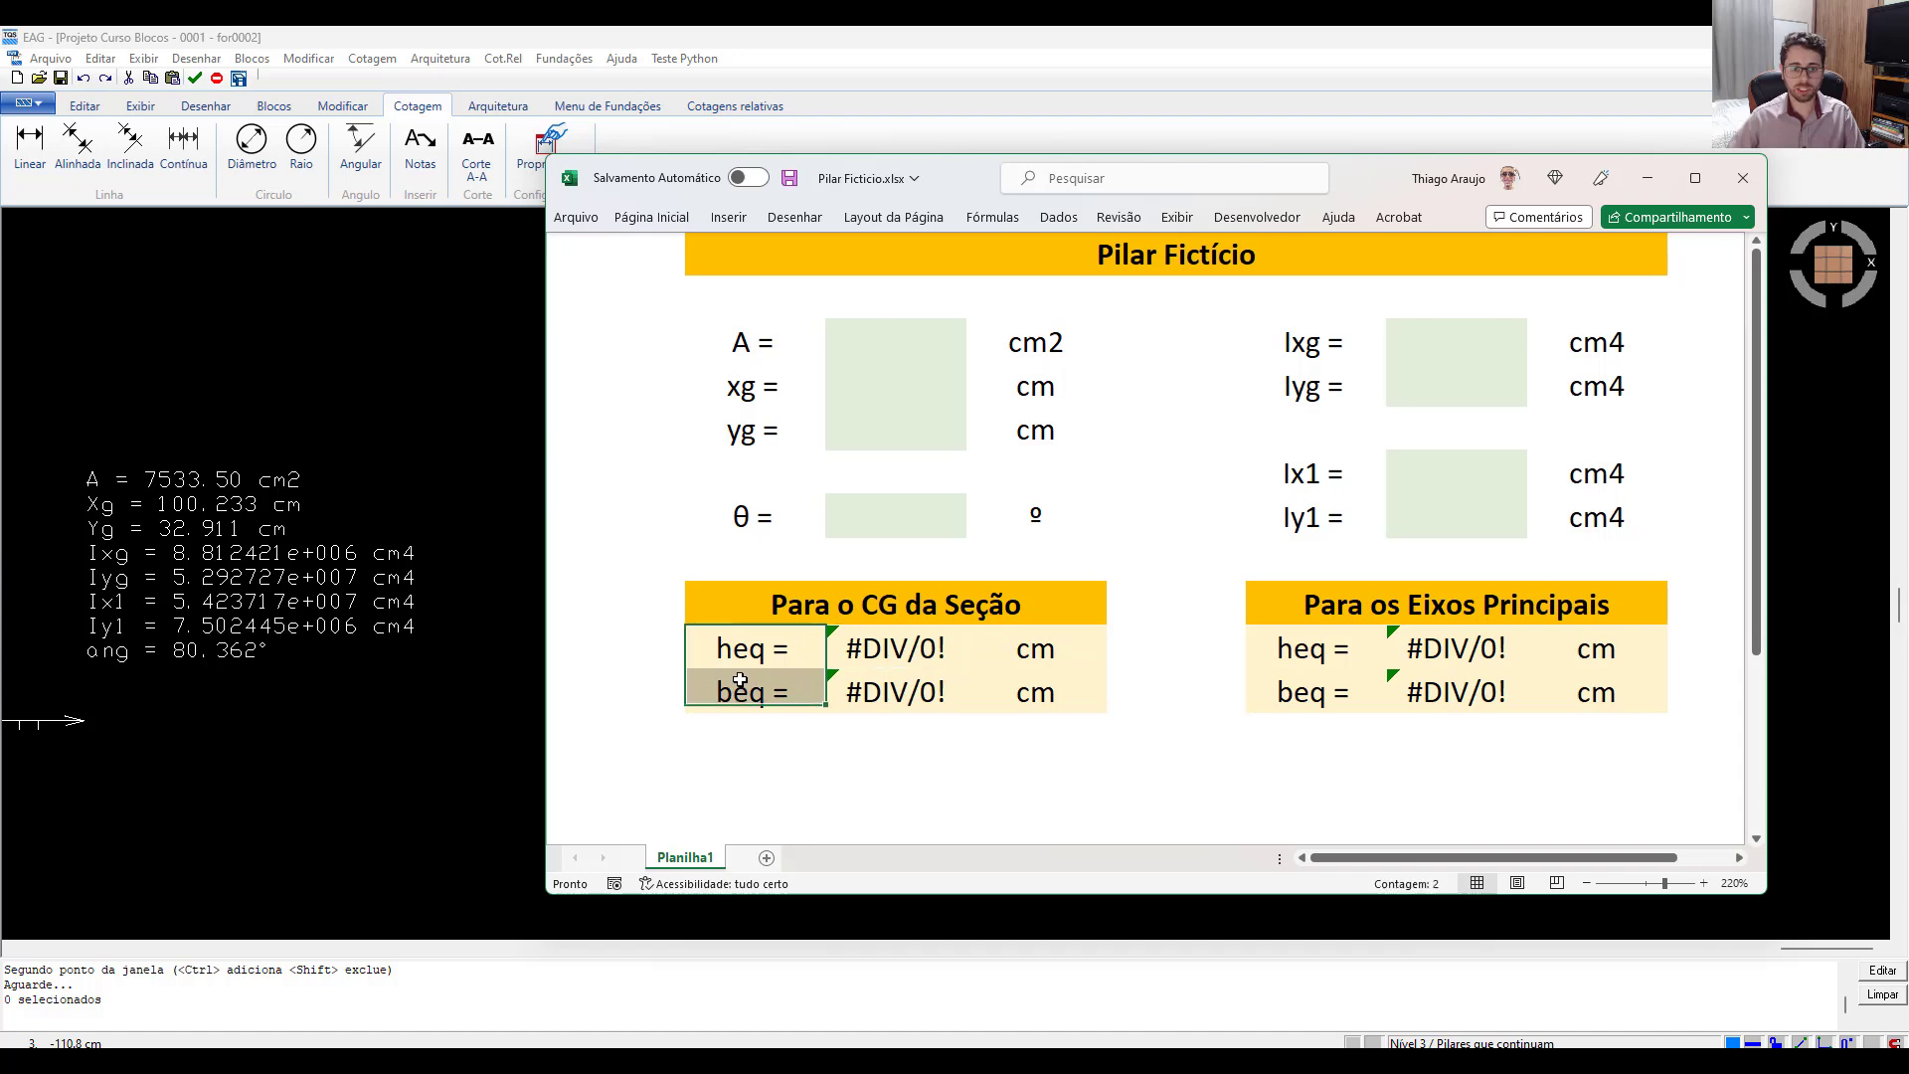
left_click_drag(1300, 651, 1327, 689)
left_click_drag(1477, 658, 1480, 684)
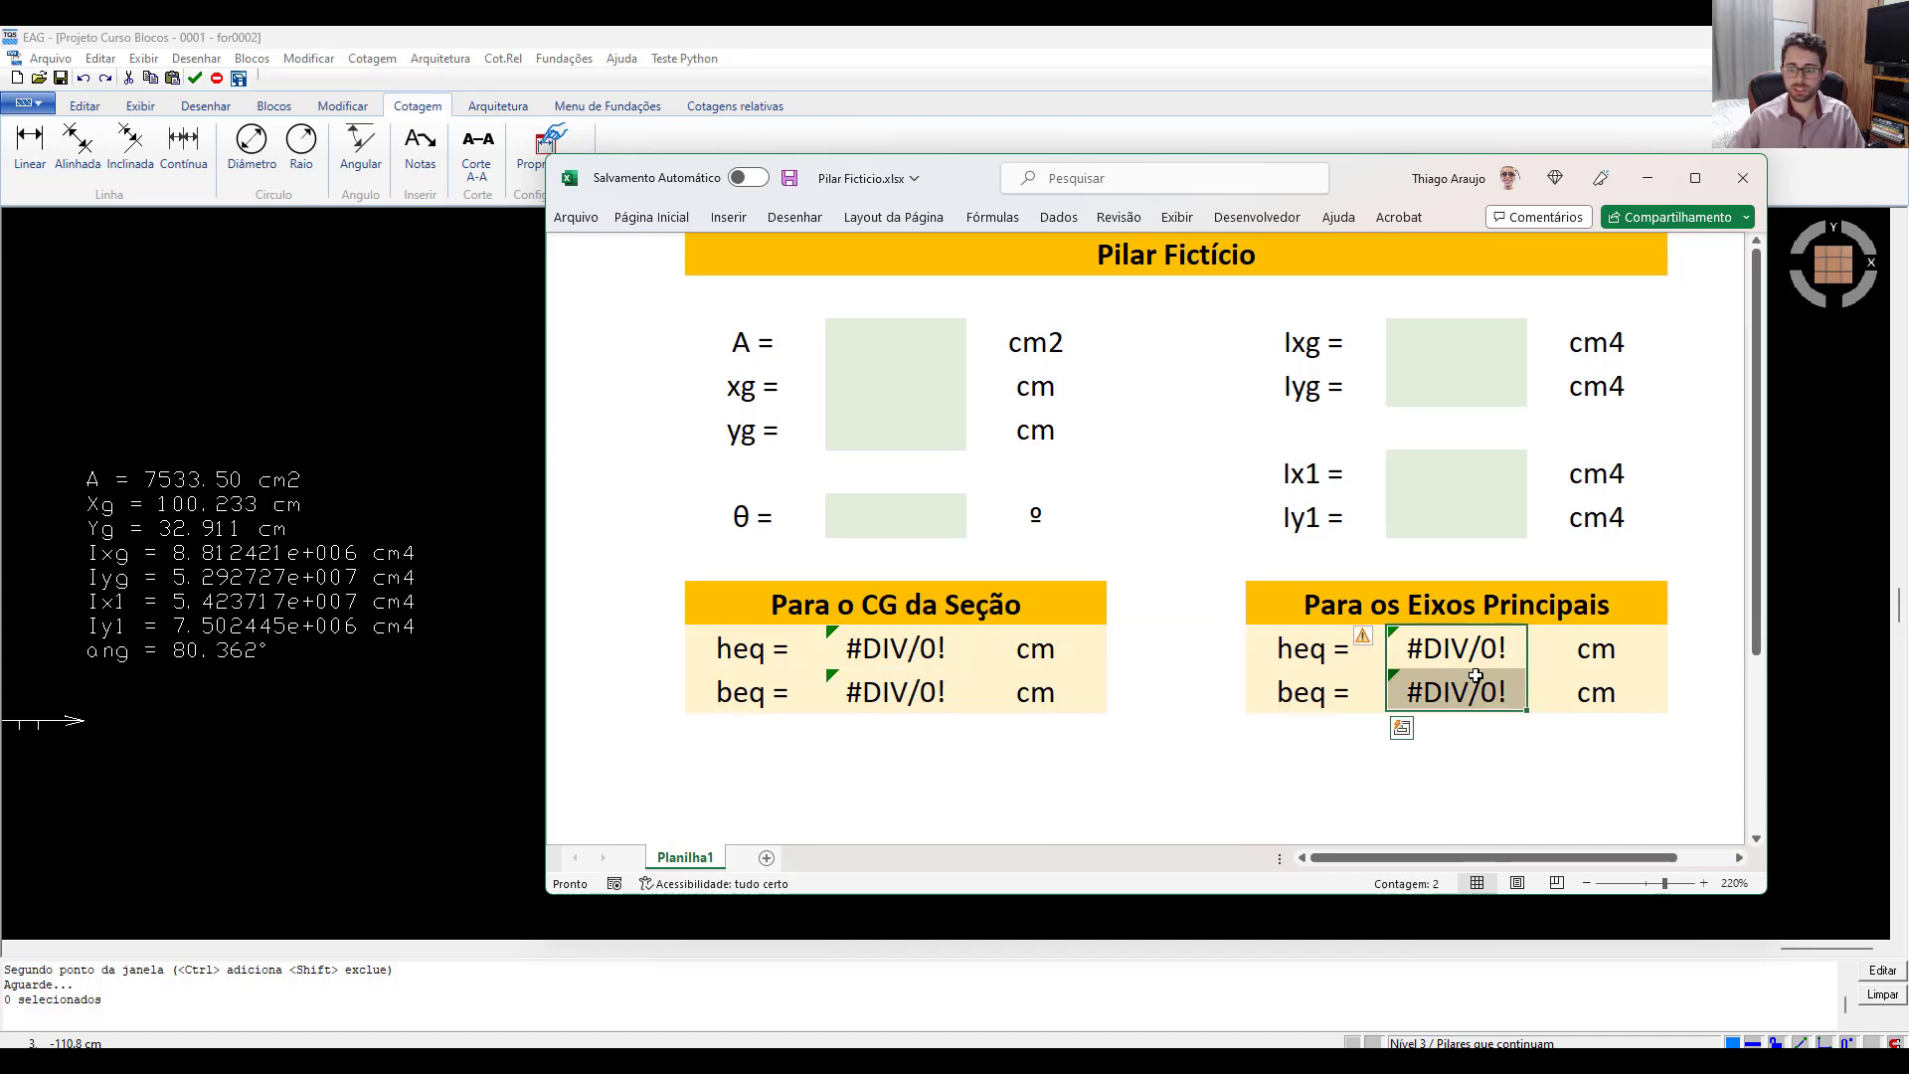
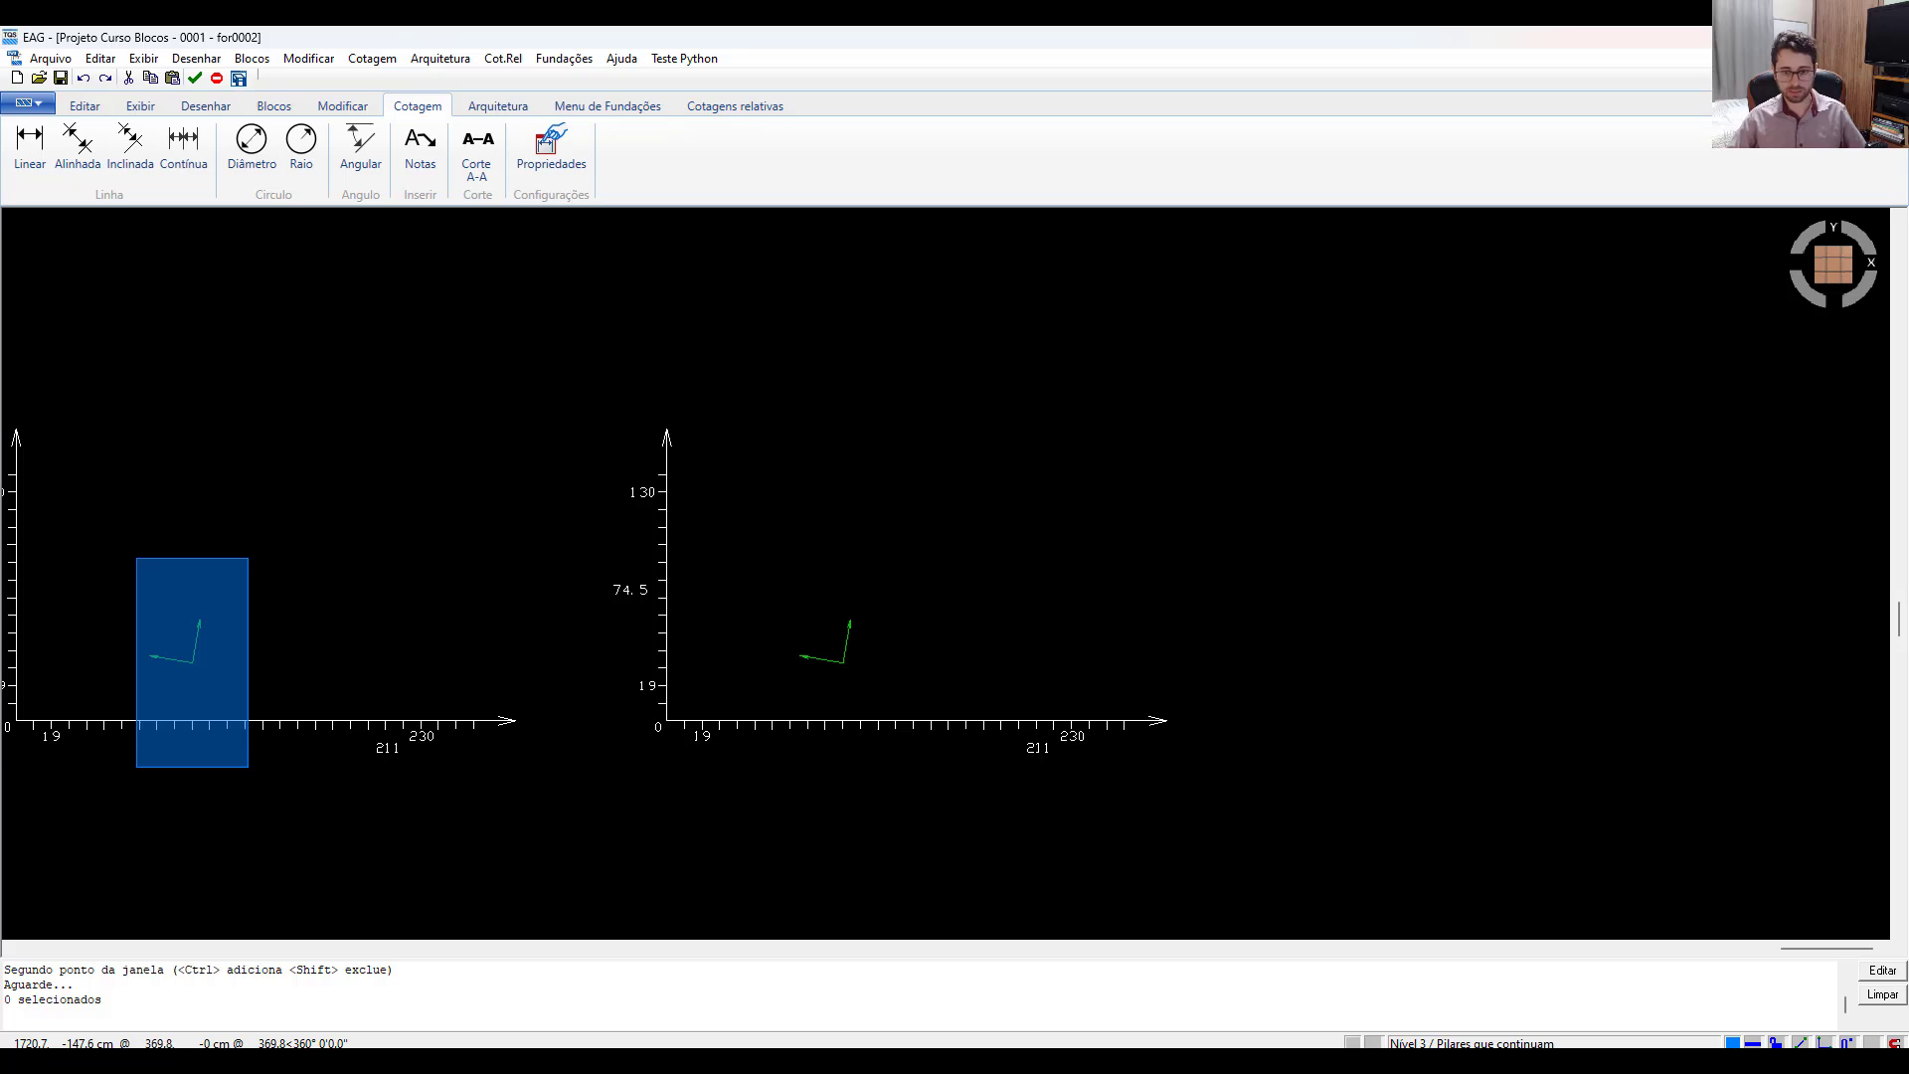
Draw a closed rectangle 25.63 cm wide and 293.928 cm tall with a multiple line beside the rightmost axes' principal-axis marker.
left_click(985, 681)
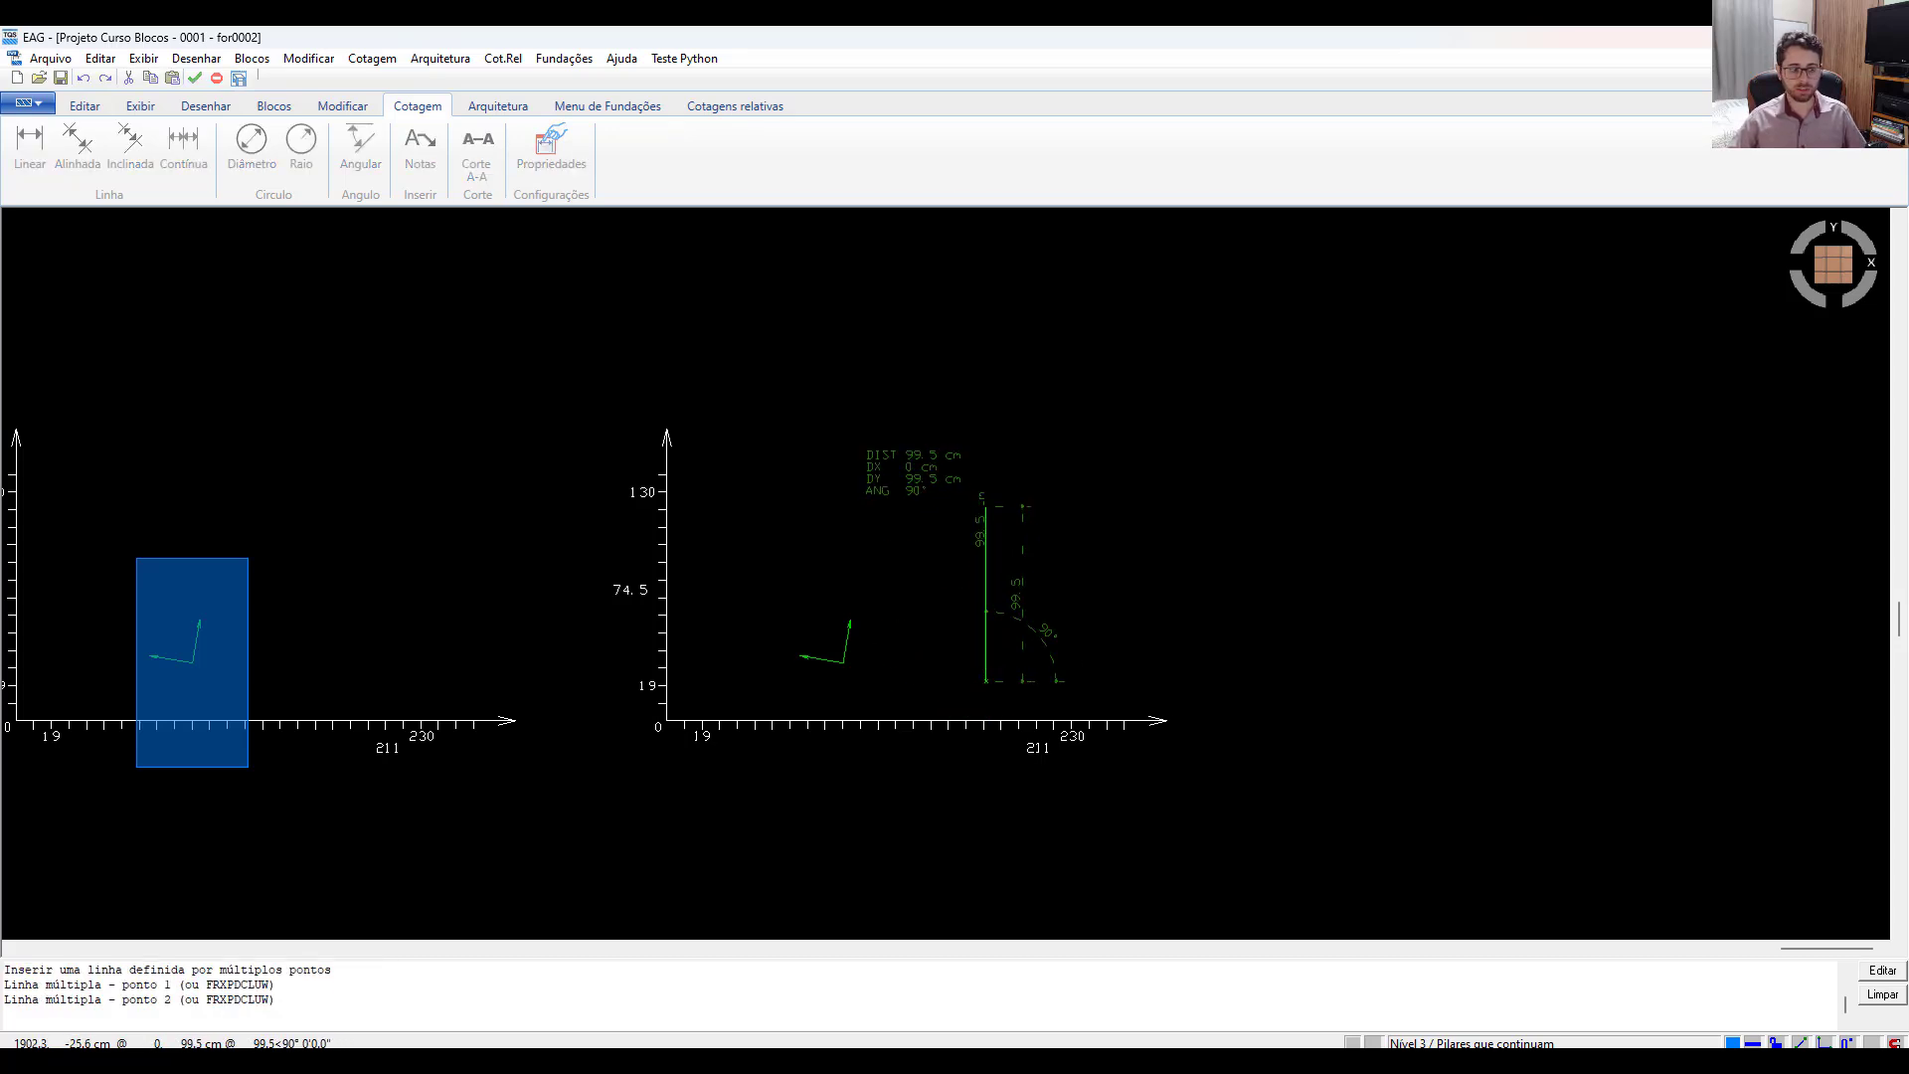
type("293")
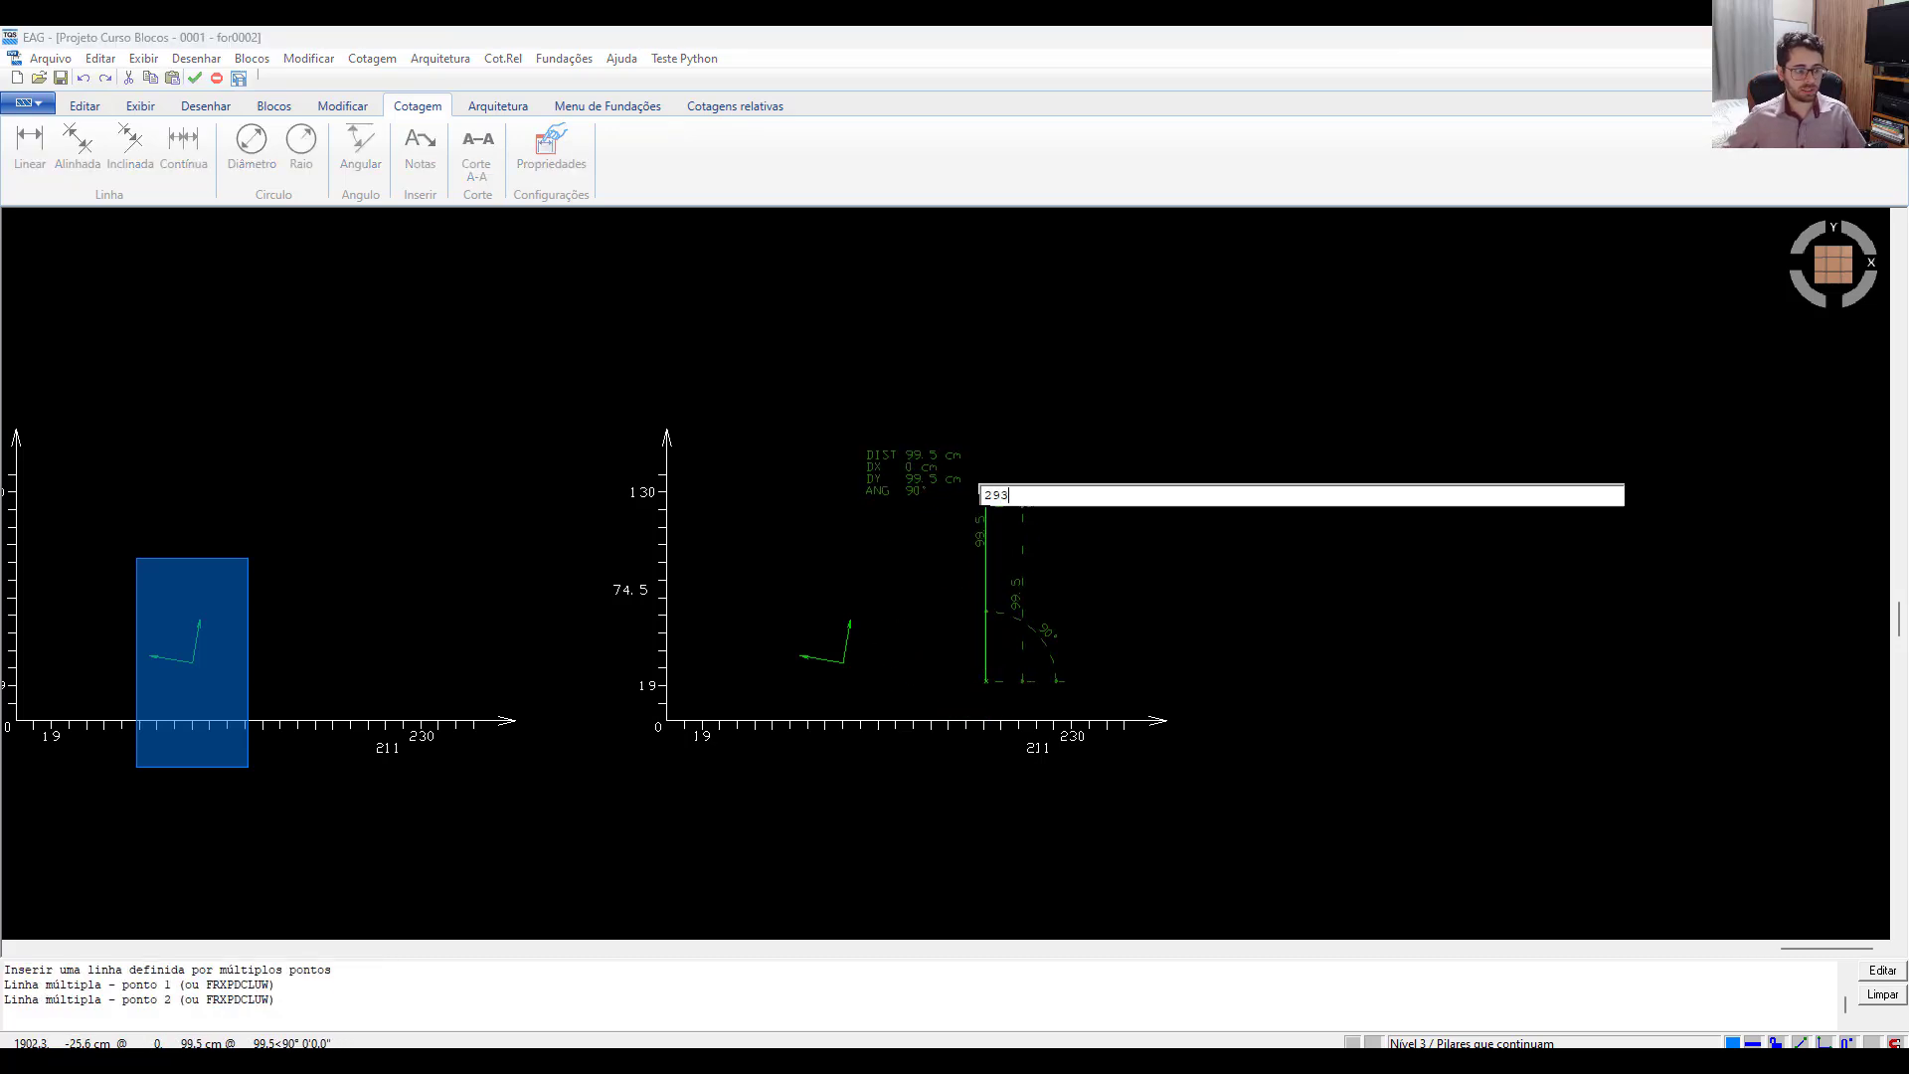
type(".928")
key("Return")
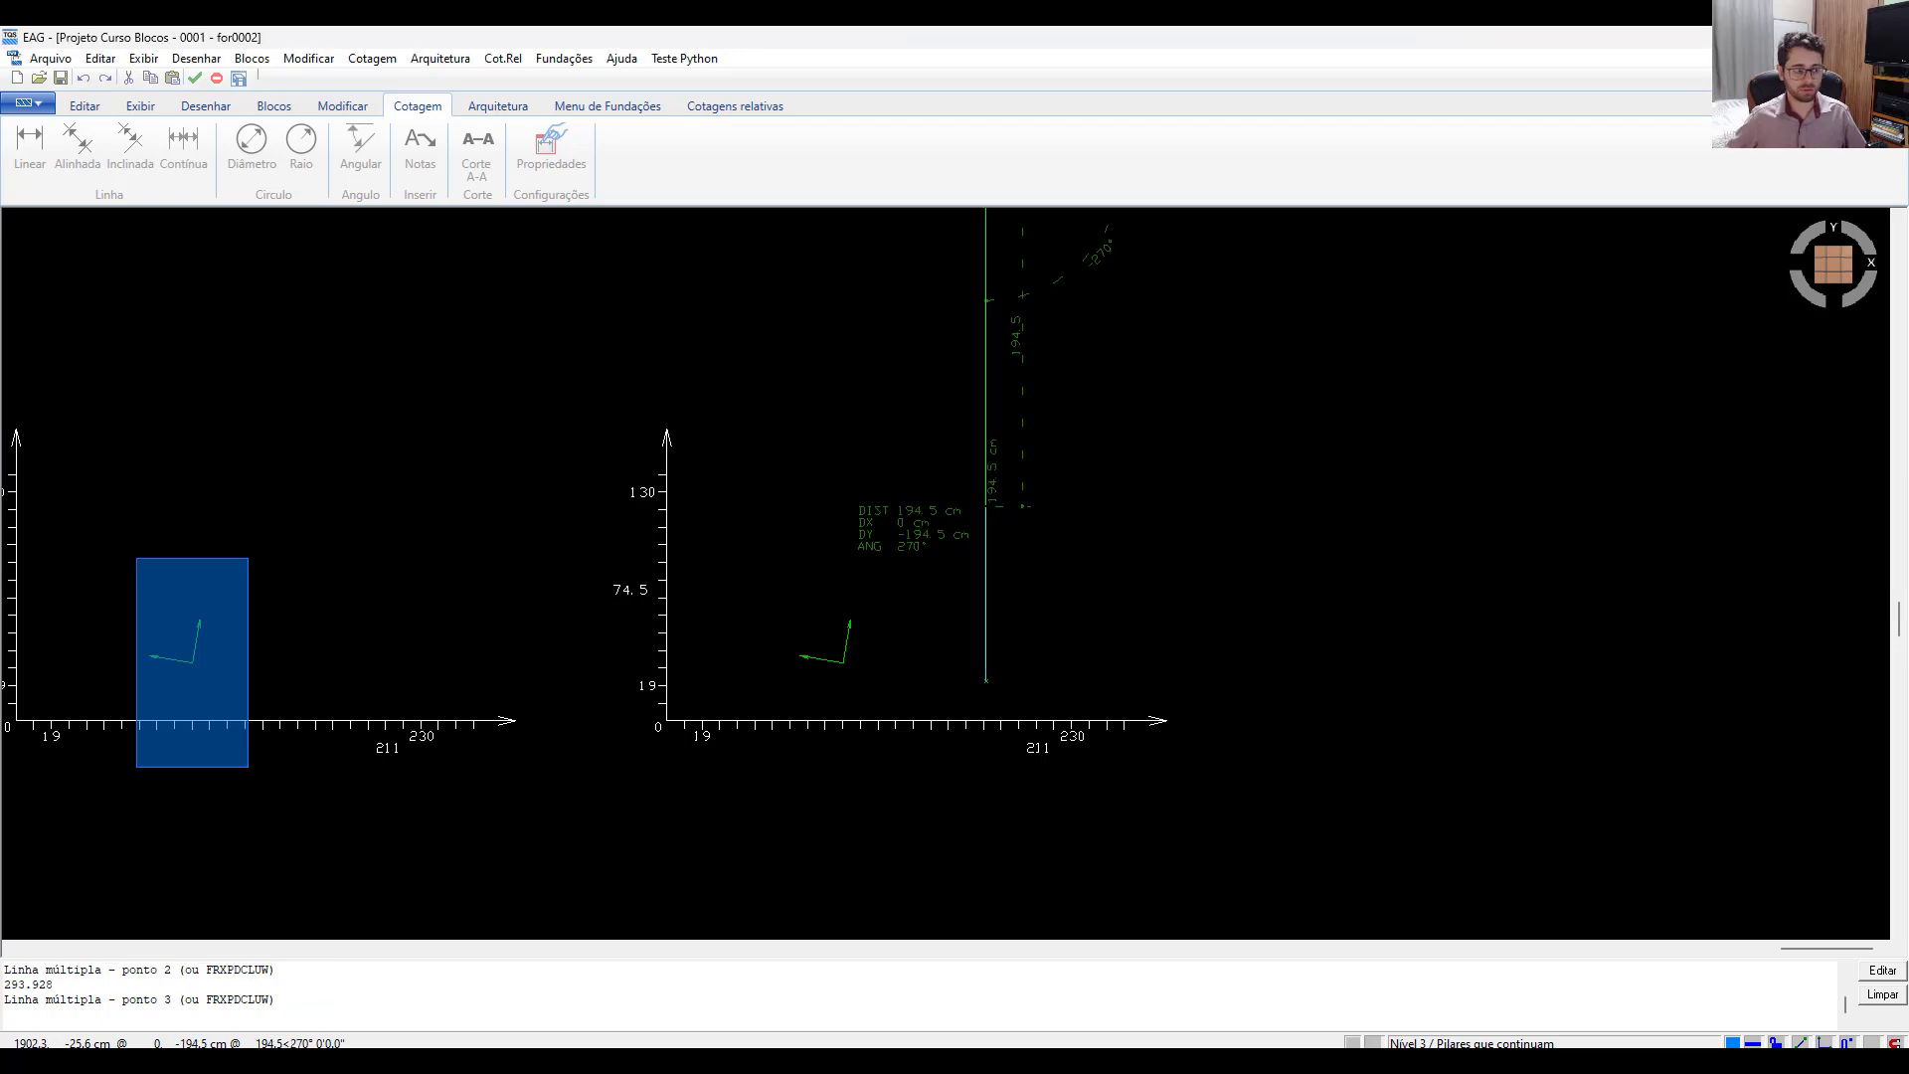
scroll(944, 408, "down", 3)
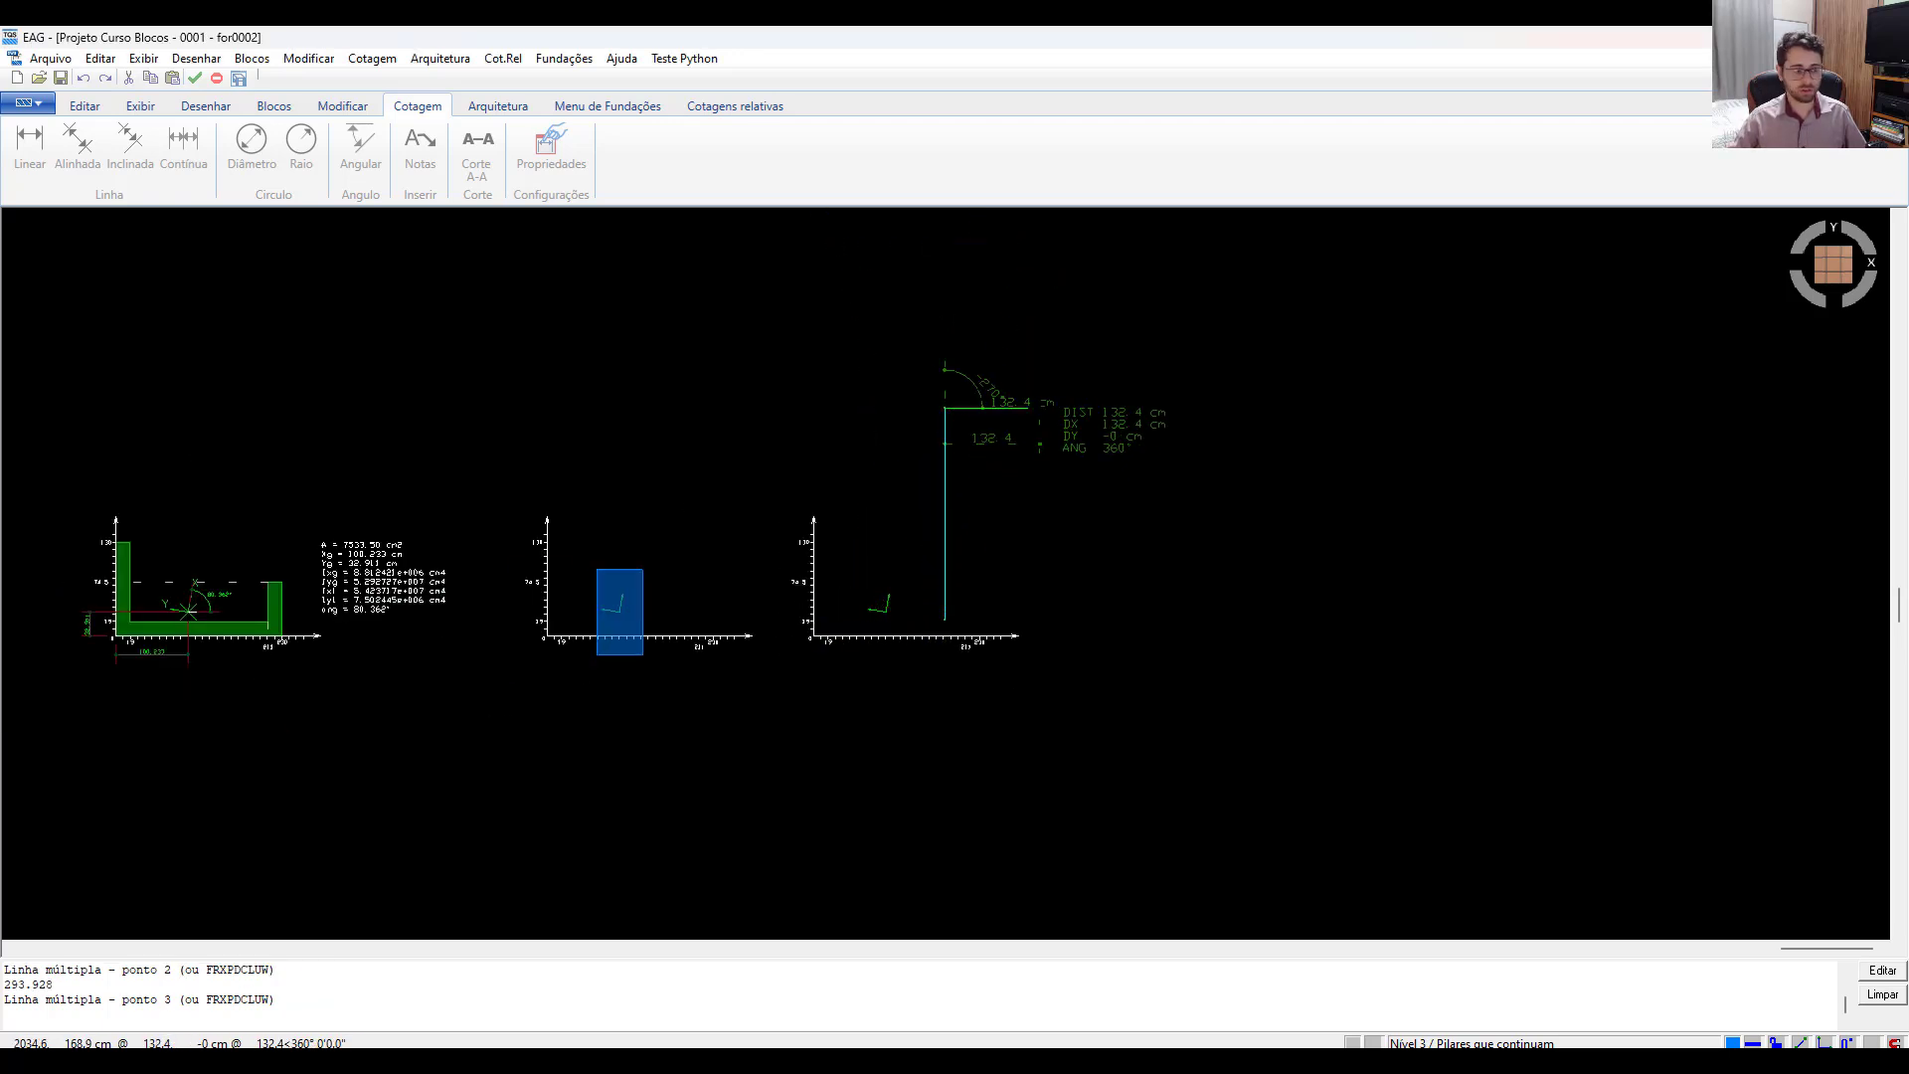
type("25.6")
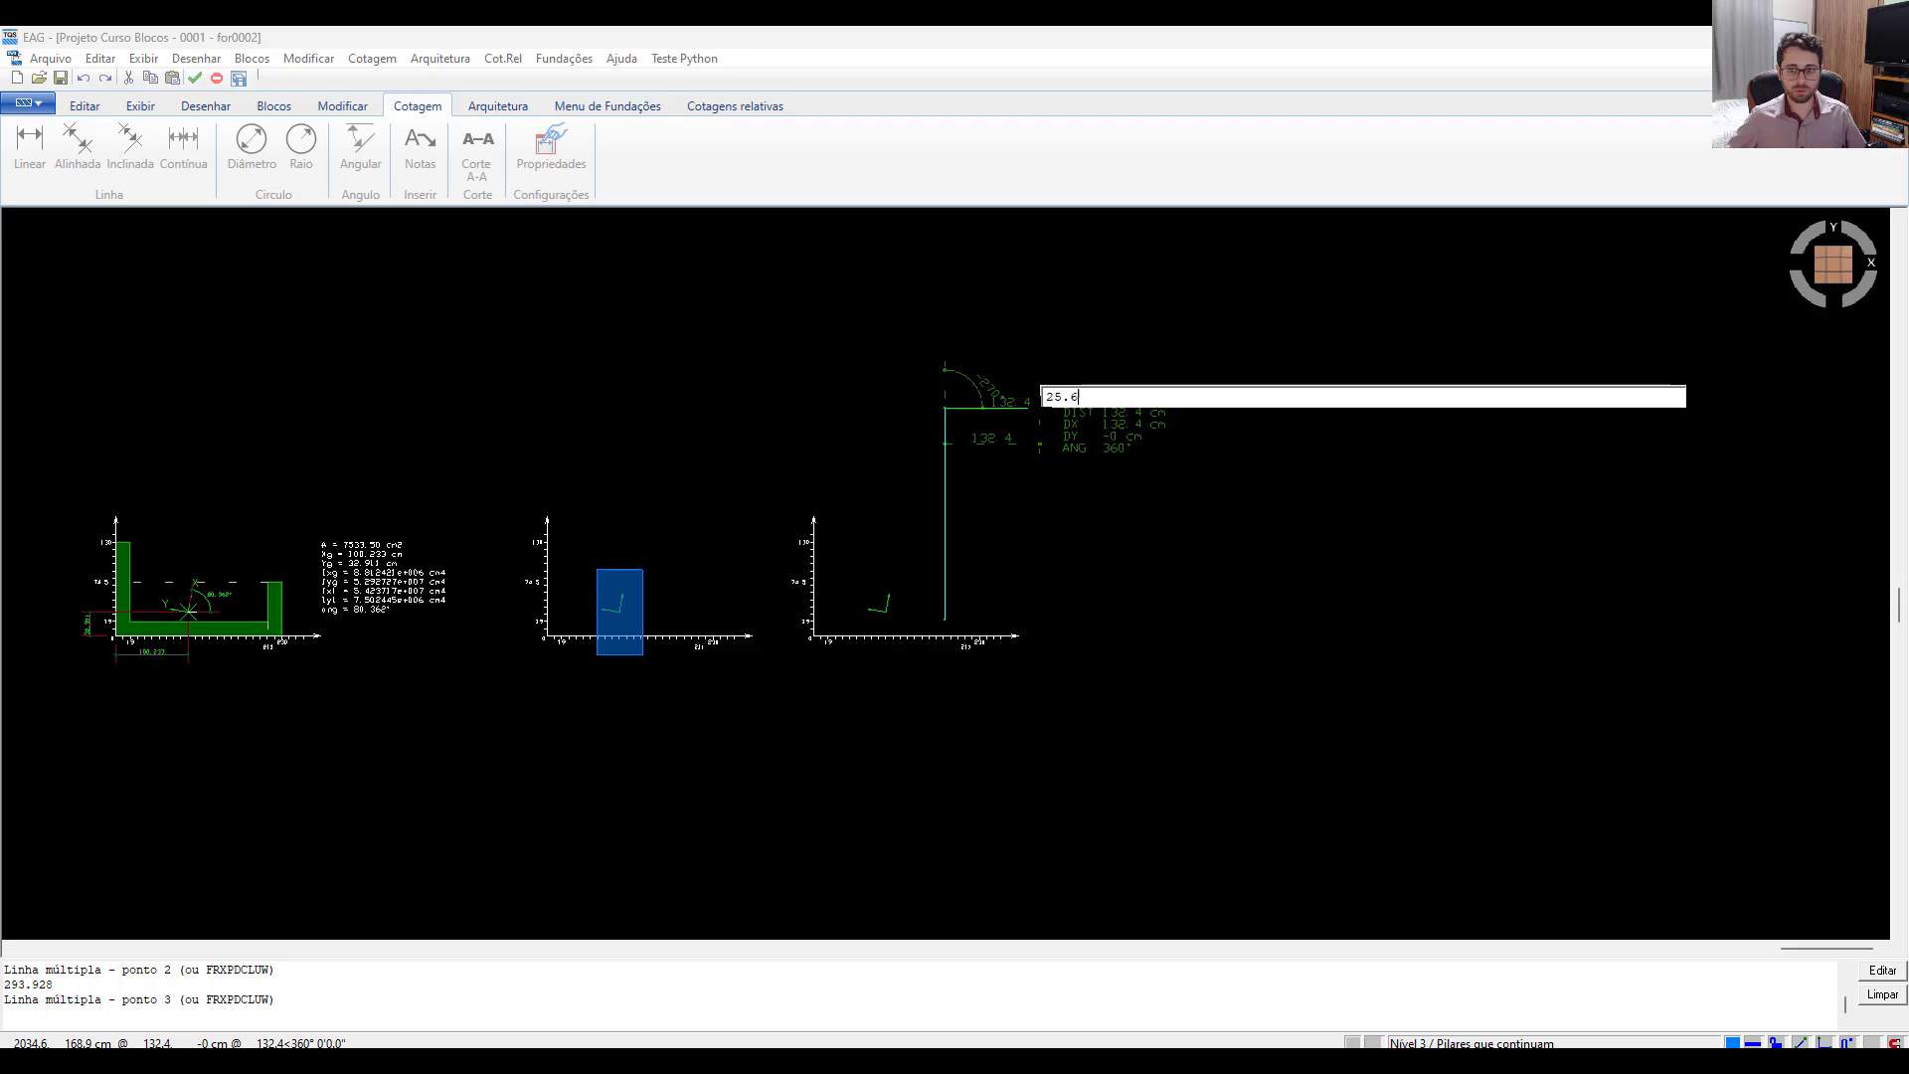
key("Return")
type("293.928")
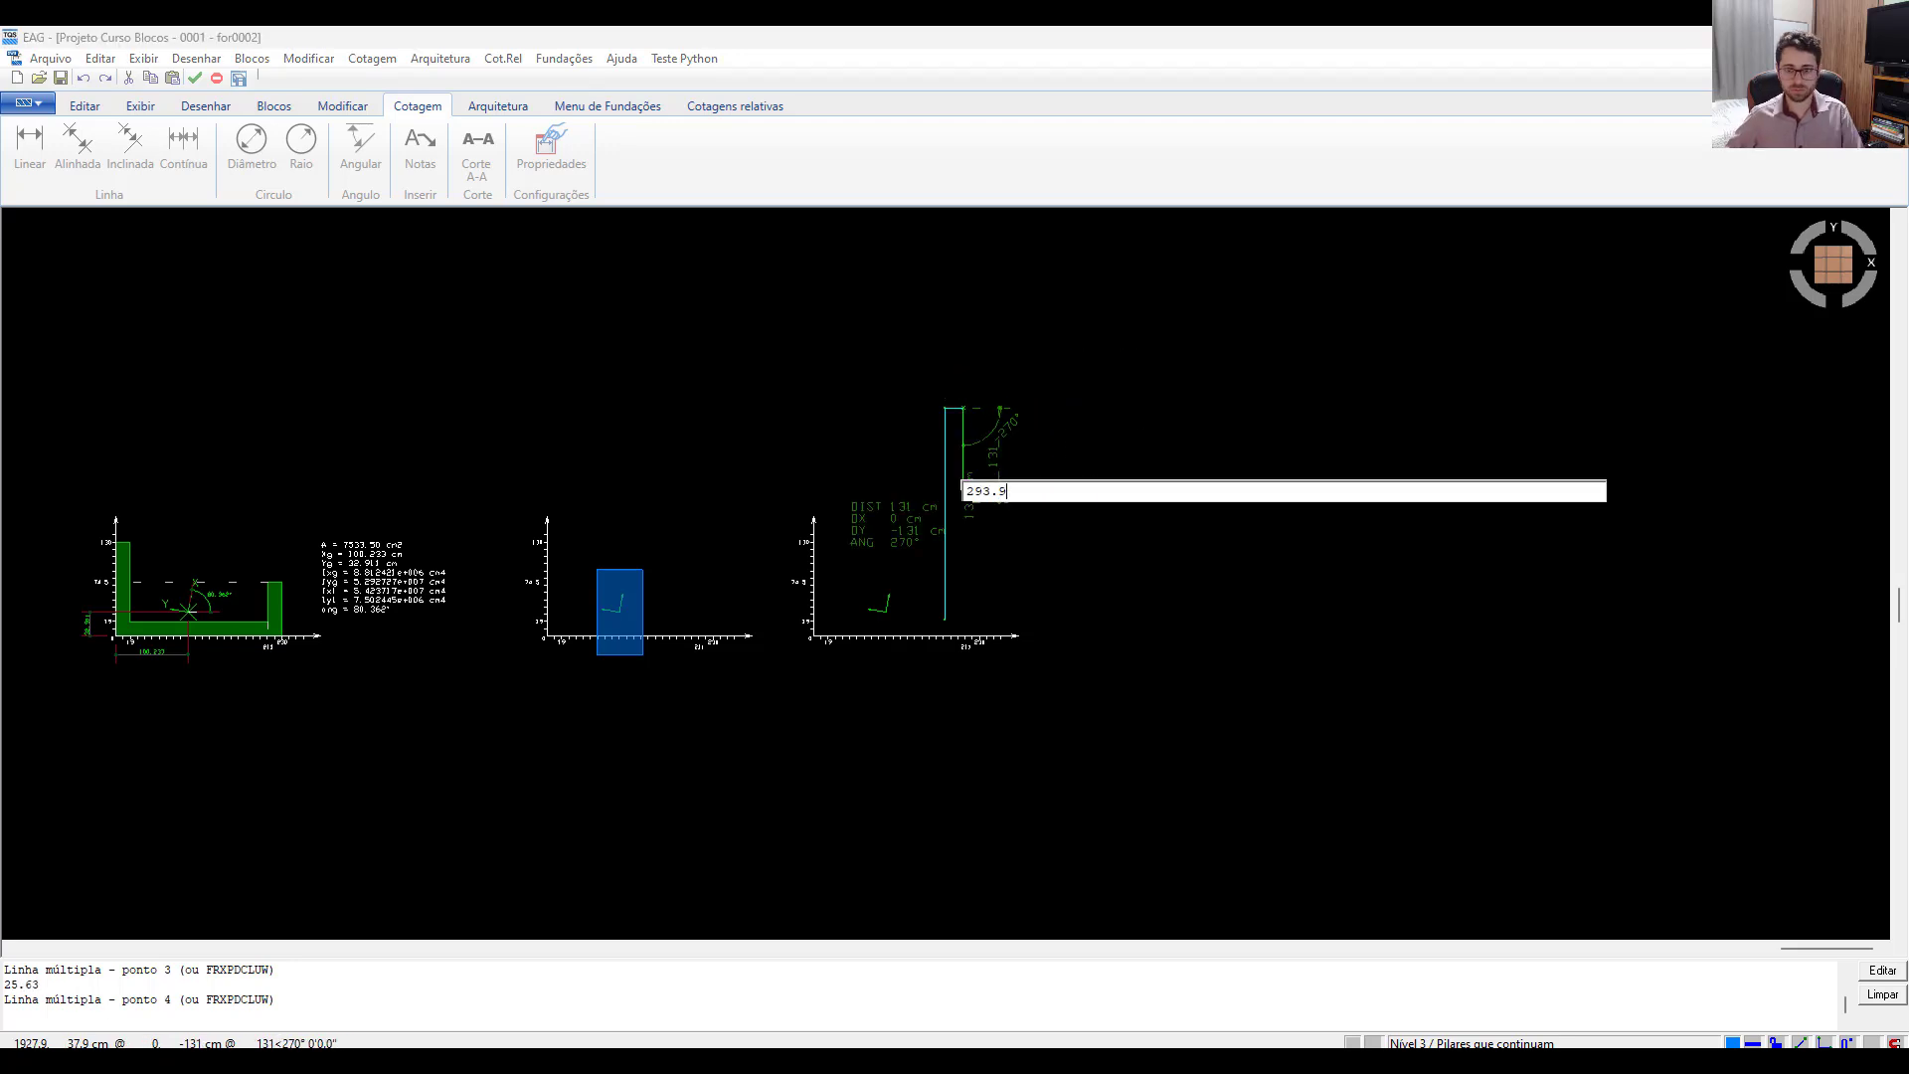
key("Return")
key("f")
scroll(966, 565, "up", 1)
left_click(954, 553)
scroll(244, 611, "up", 1)
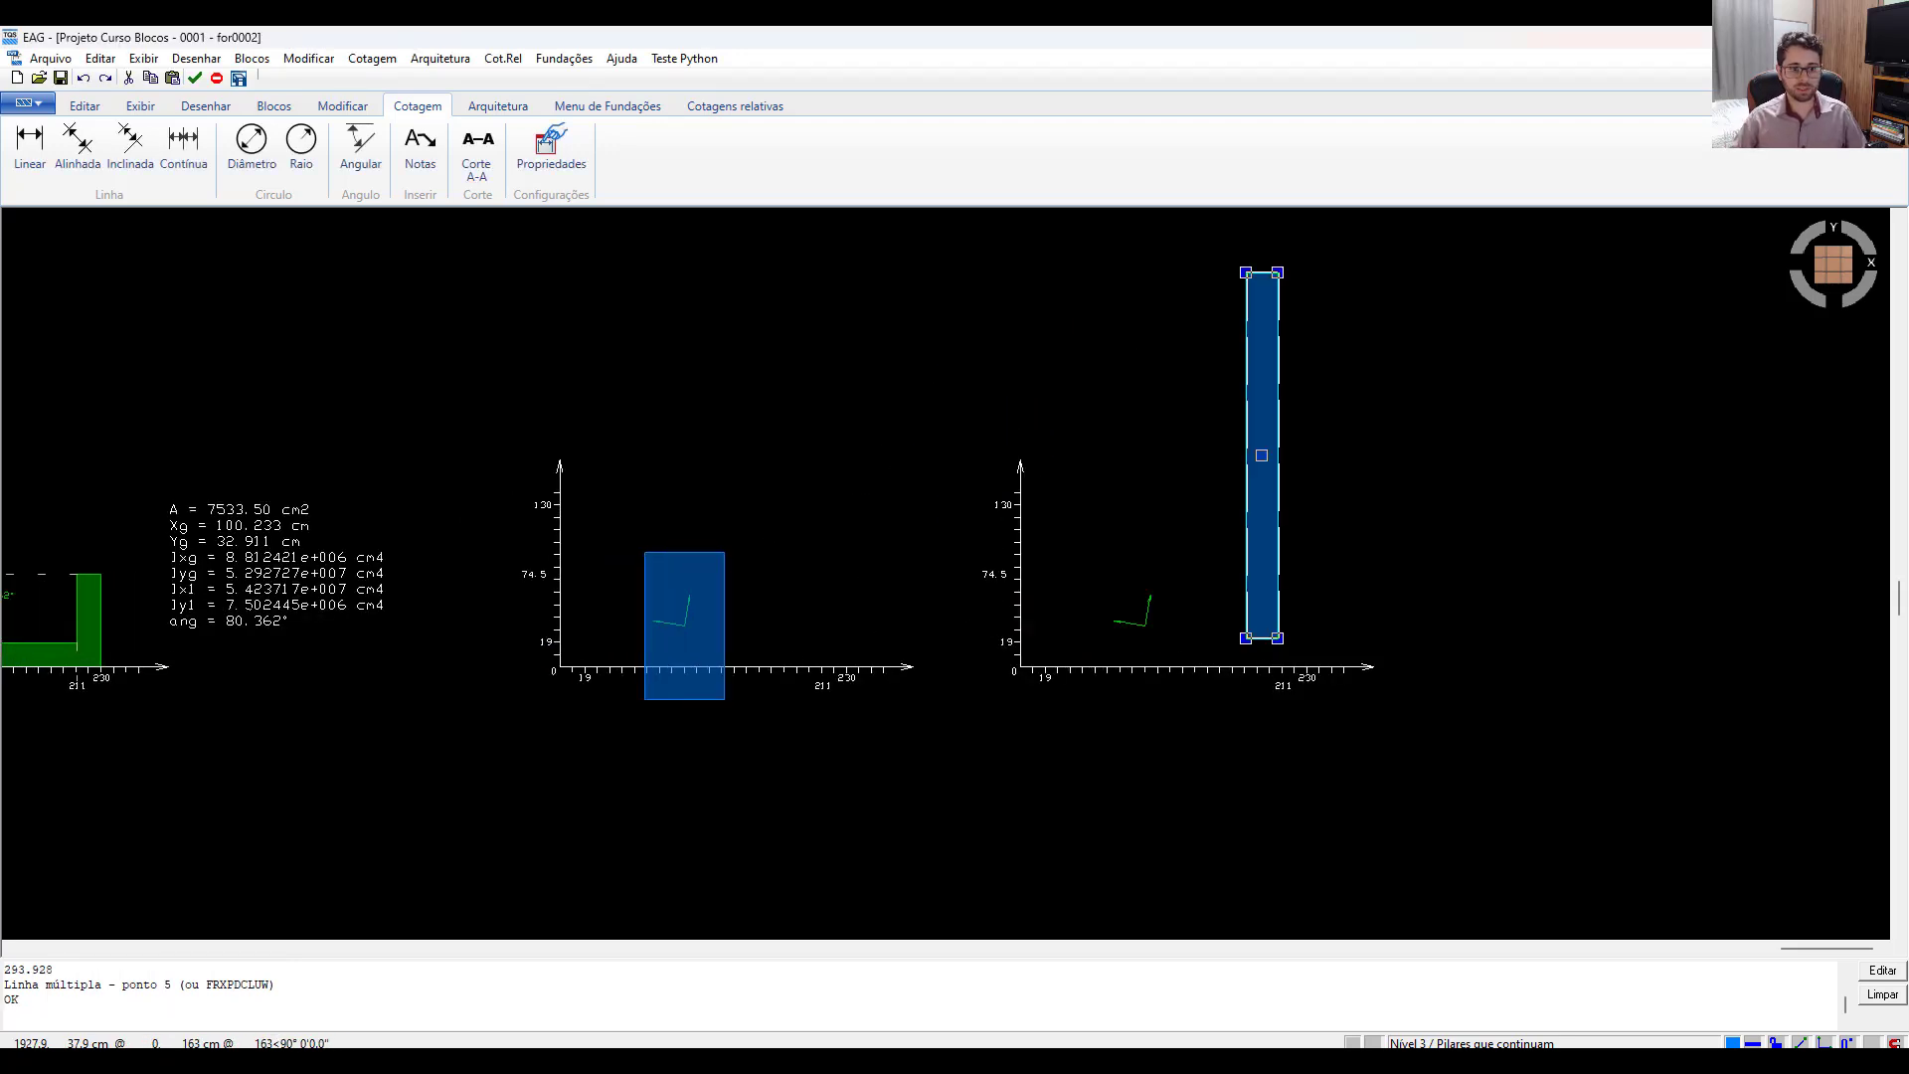
key("Escape")
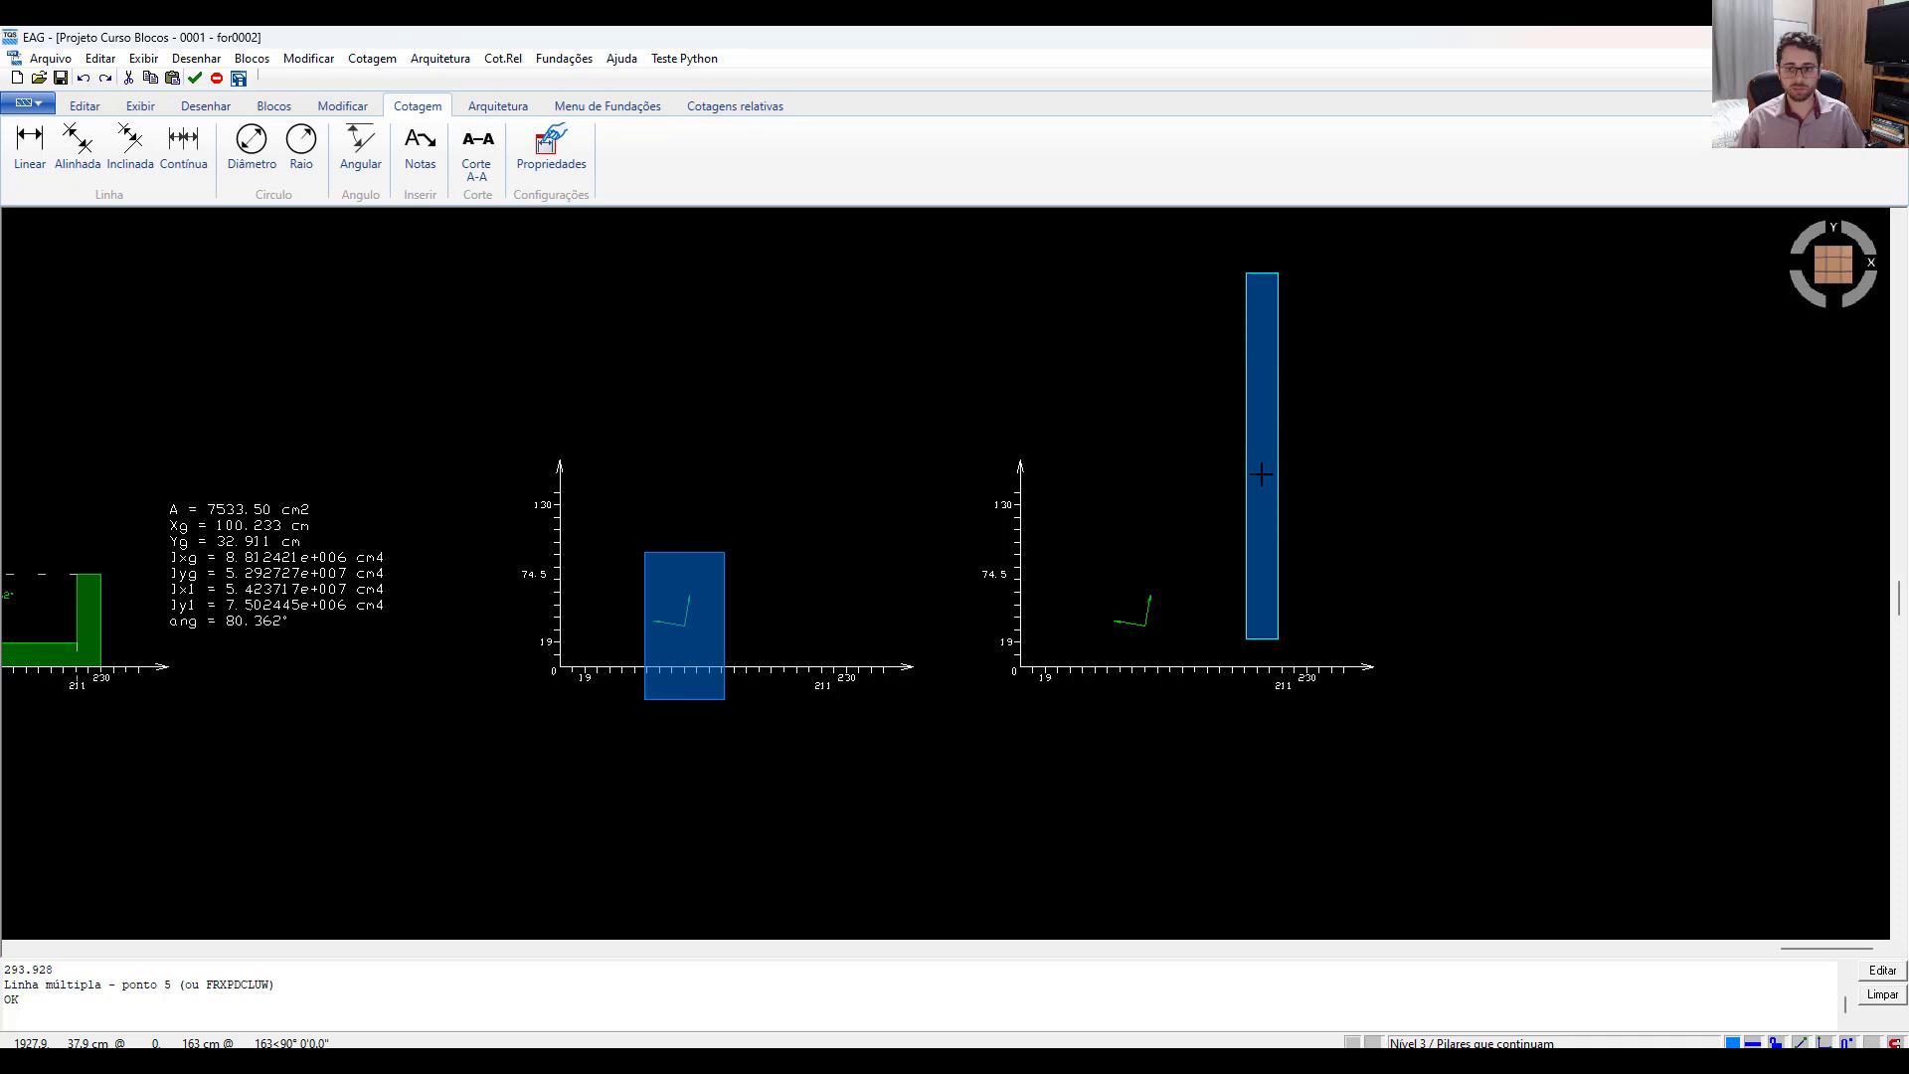
Rotate the narrow rectangle about its center by the section's principal angle of 80.362°.
left_click(1233, 485)
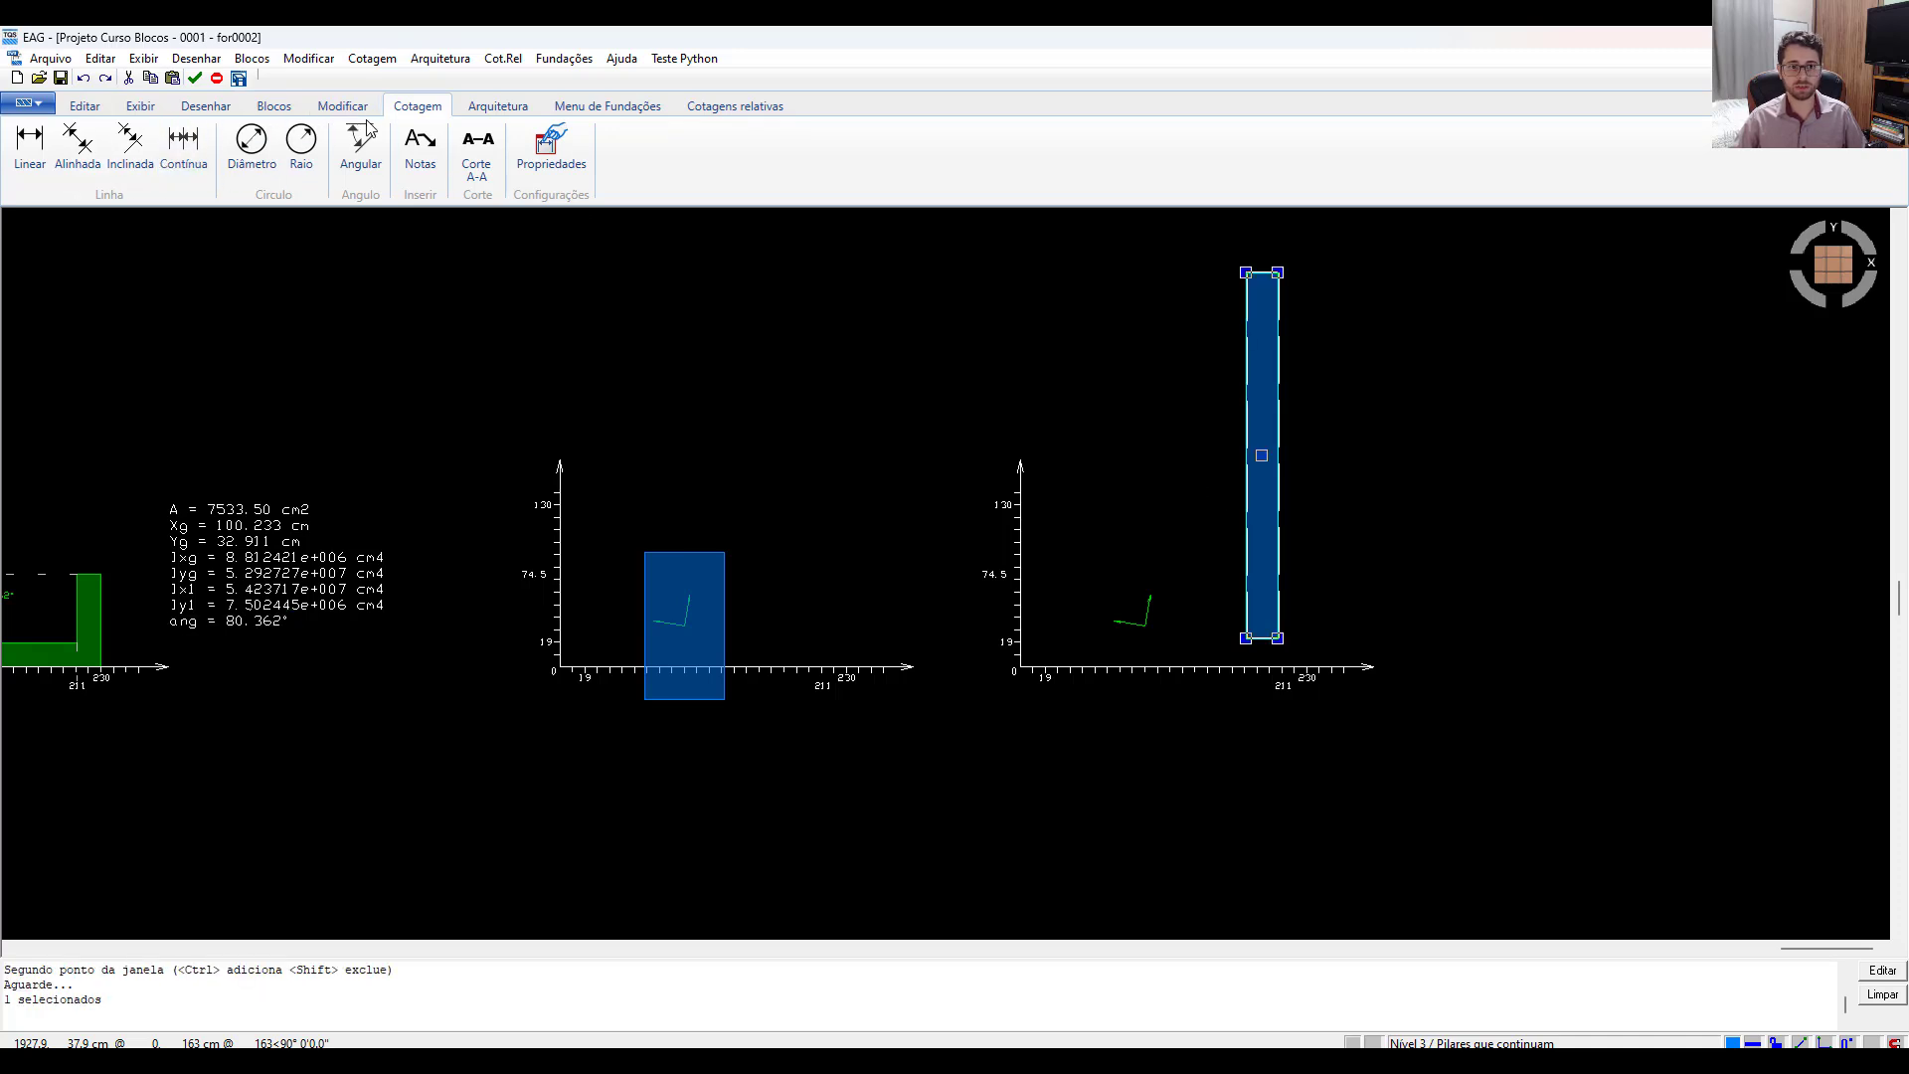
left_click(342, 105)
left_click(166, 144)
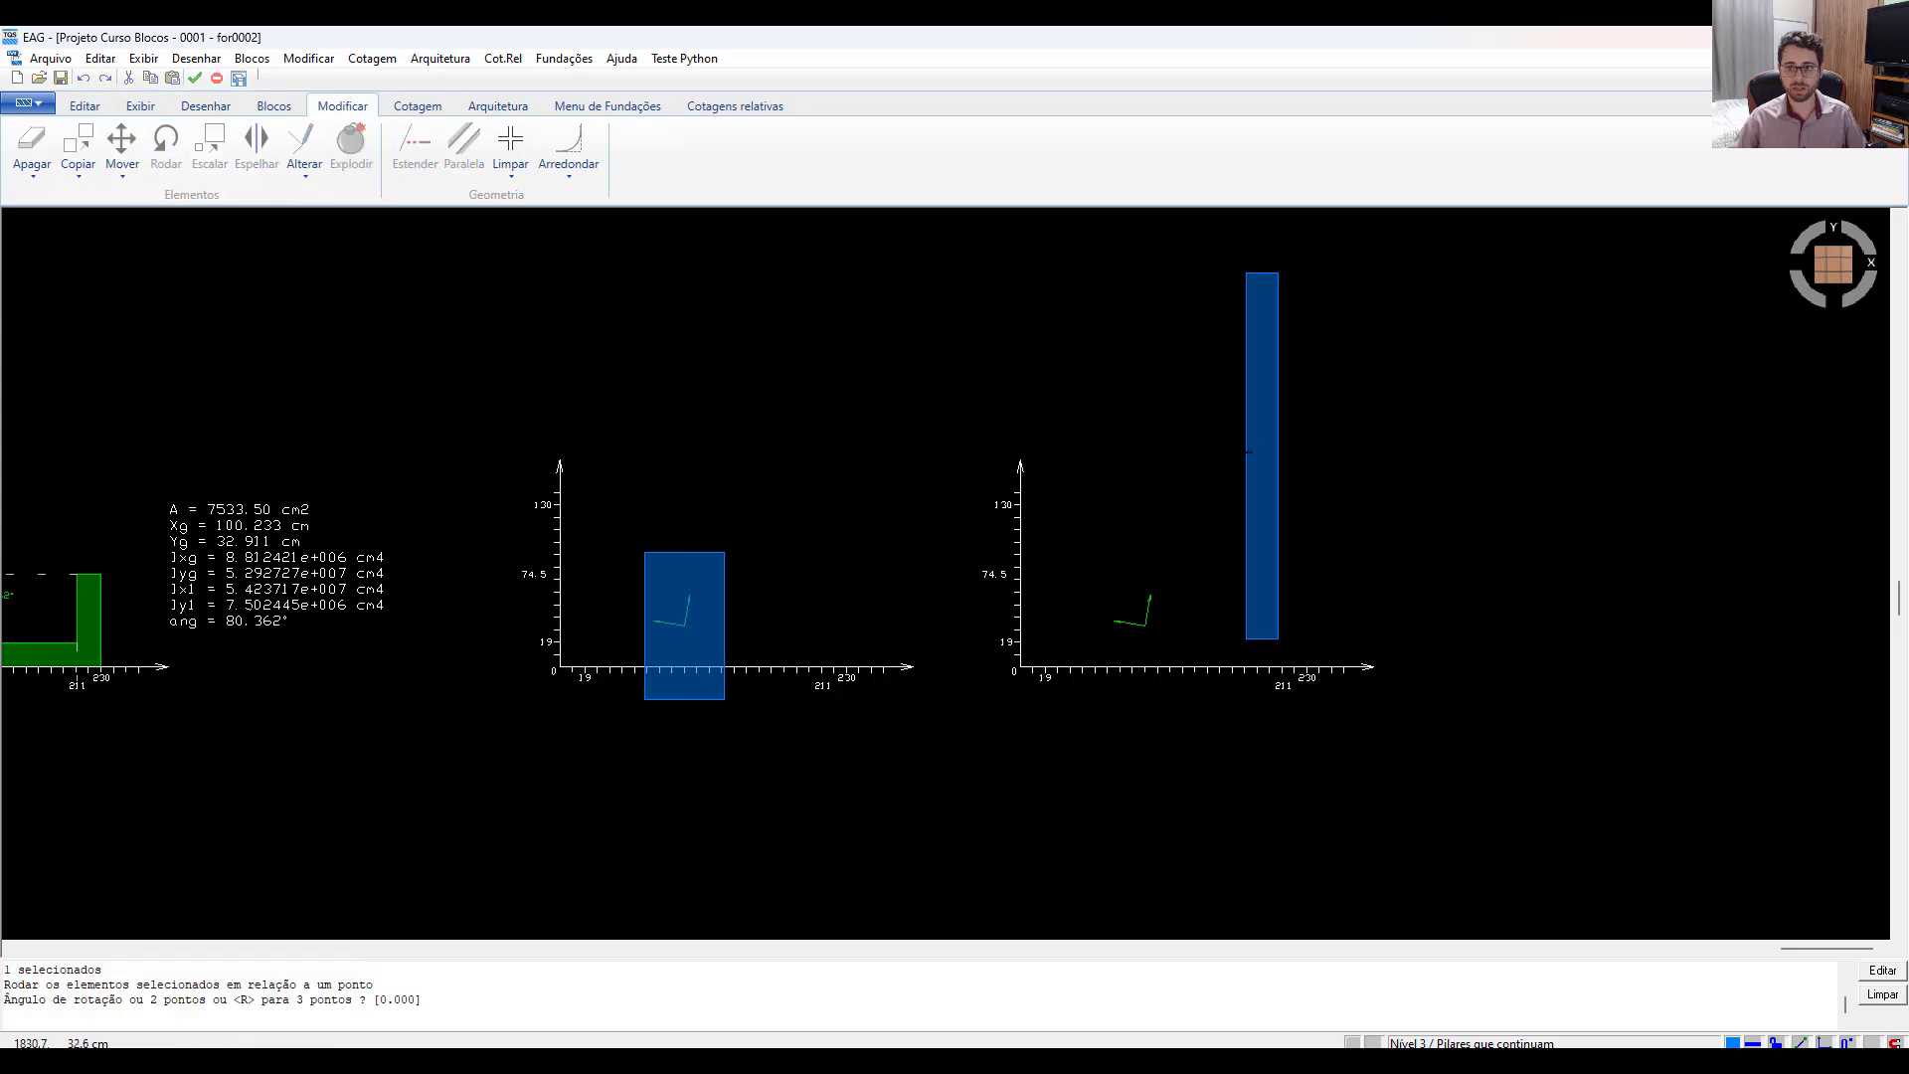
type("80.362")
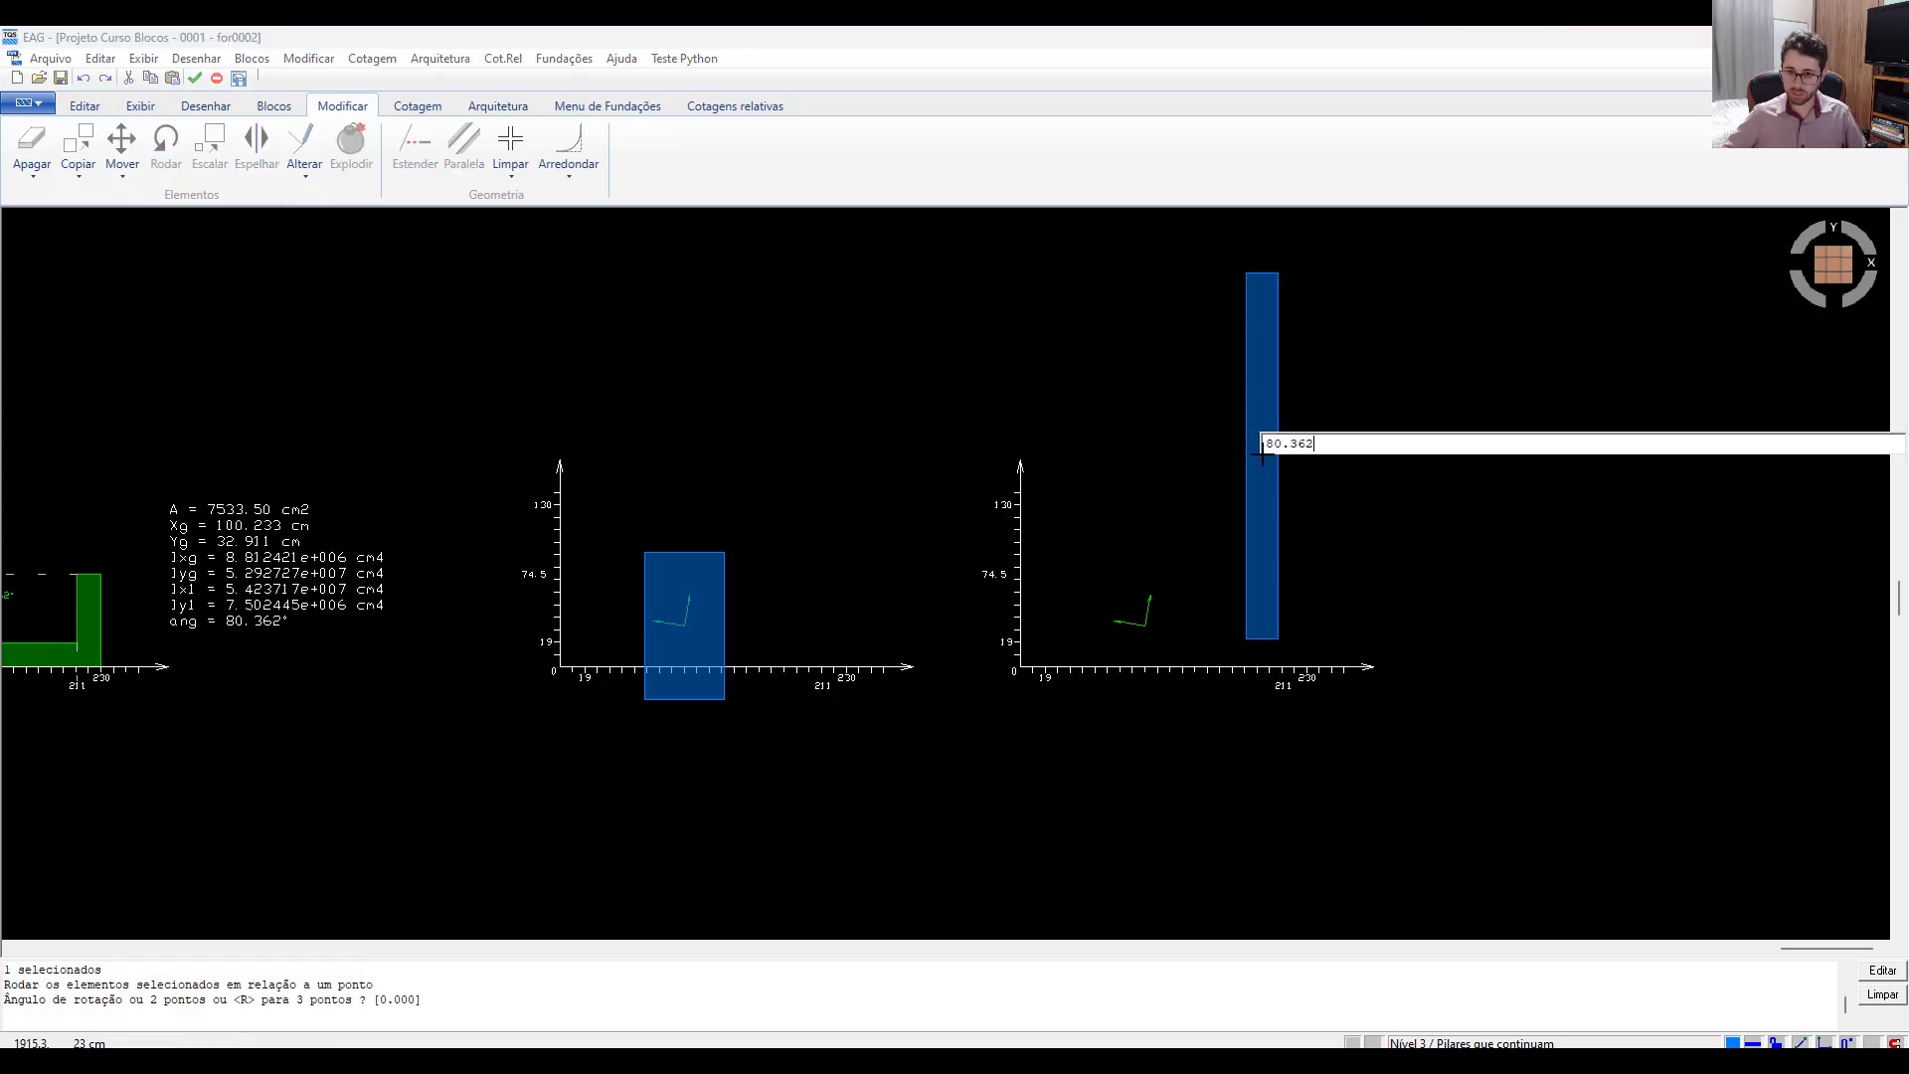
key("Return")
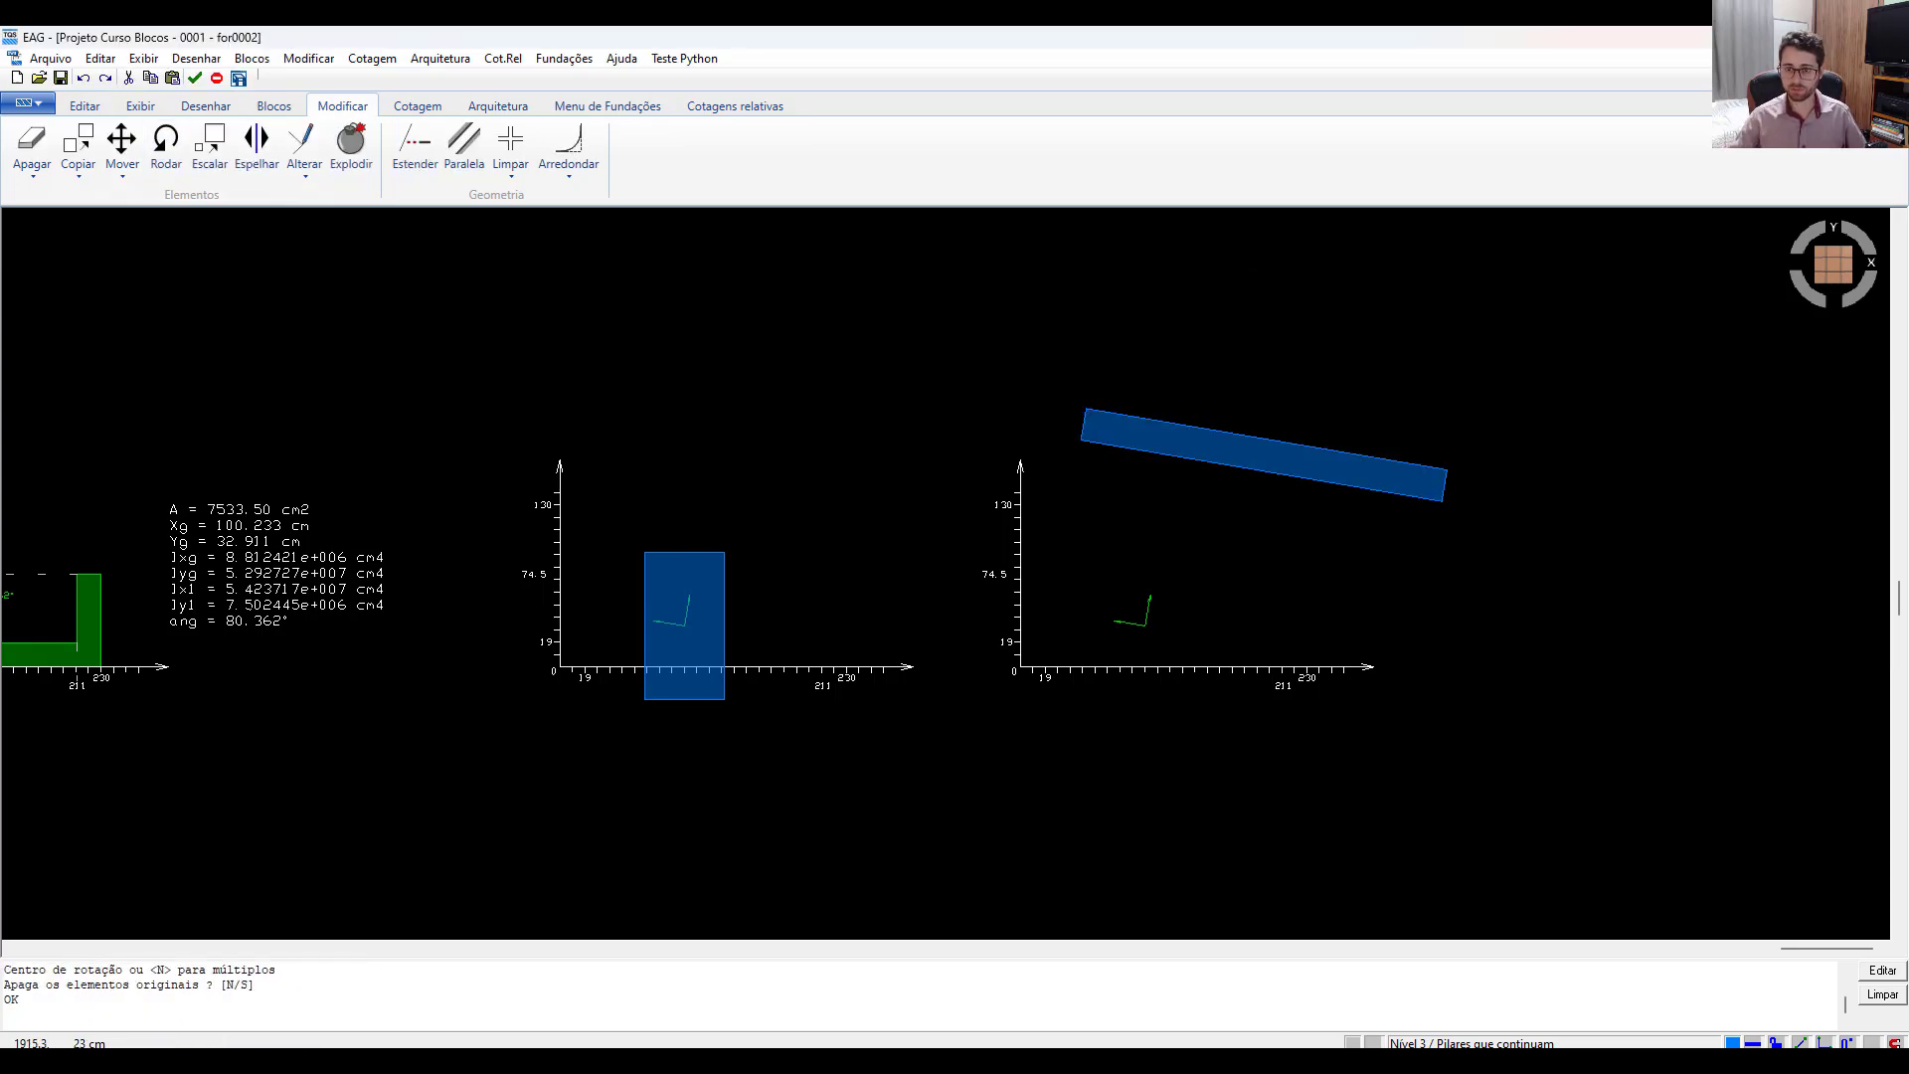
Move the rotated rectangle from the midpoint between its opposite corners onto the centroid of the rightmost axes.
key("m")
key("m")
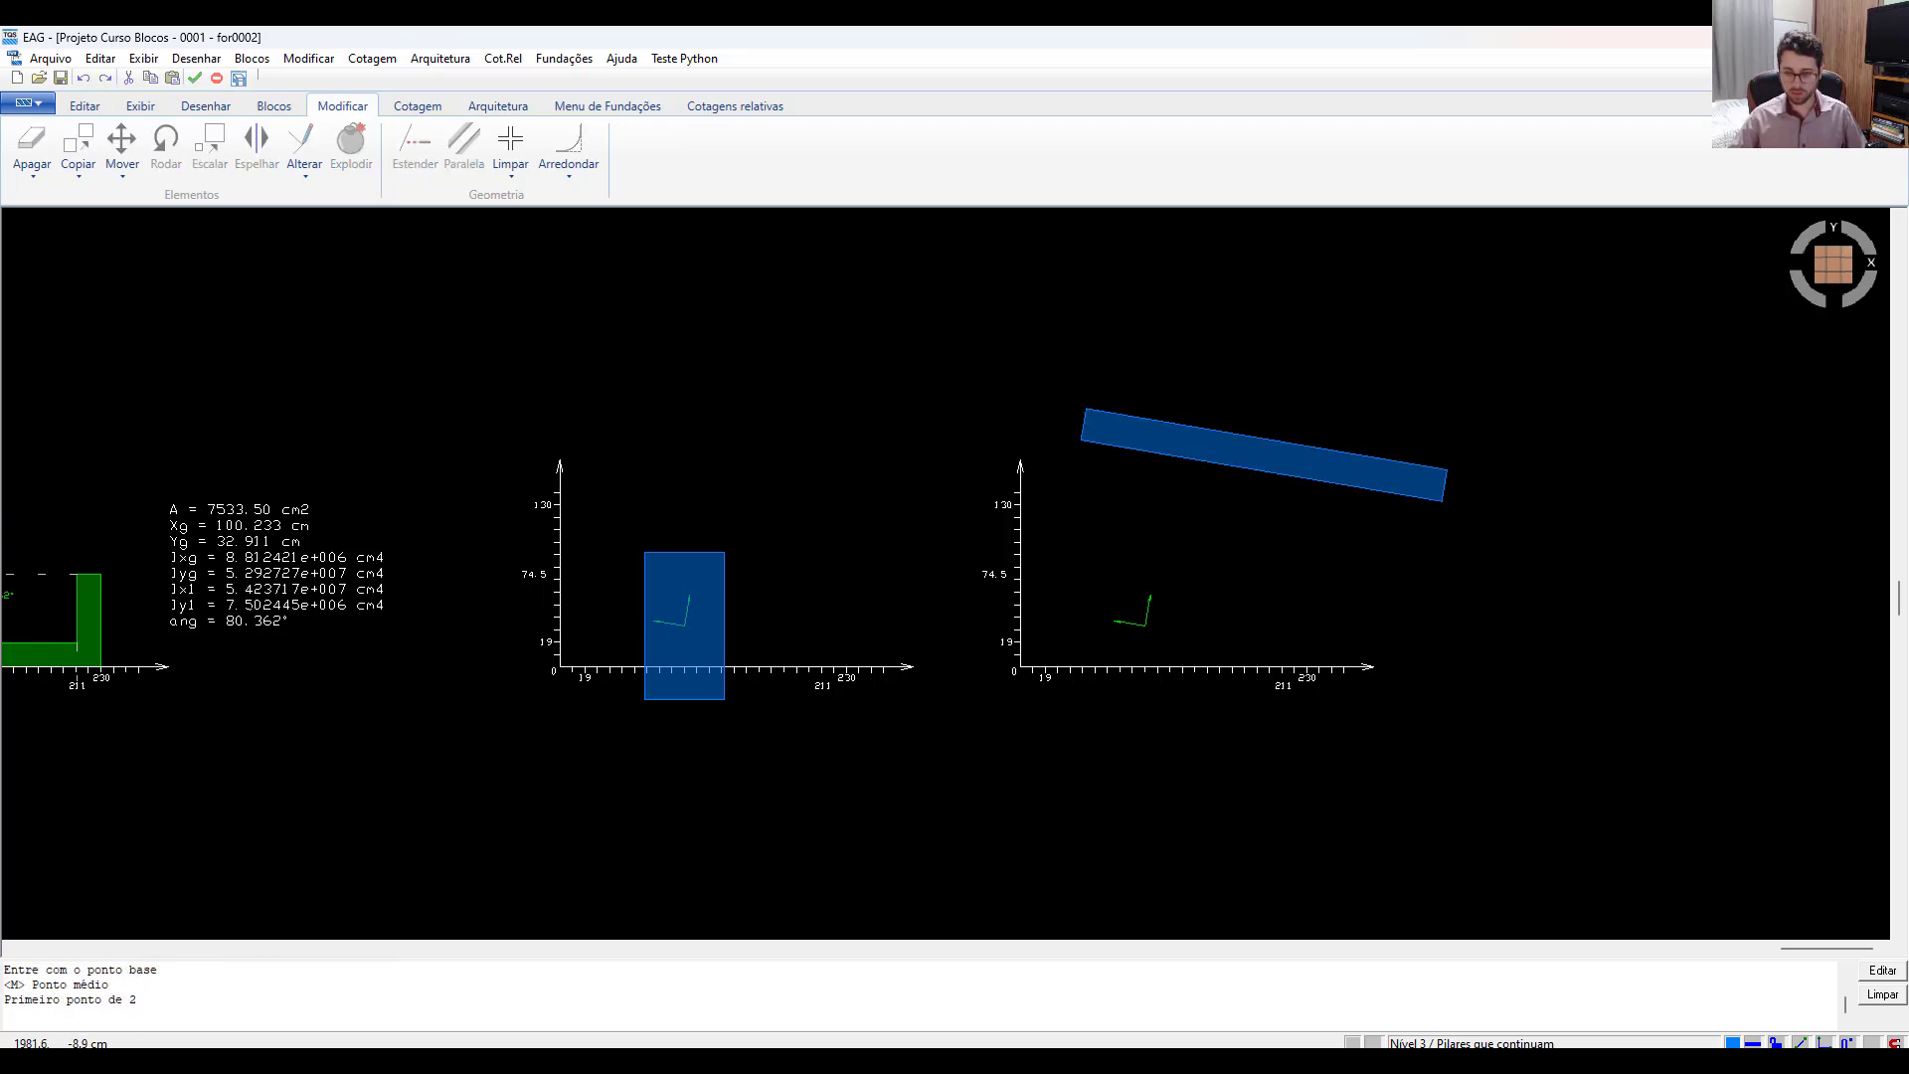
left_click(1441, 502)
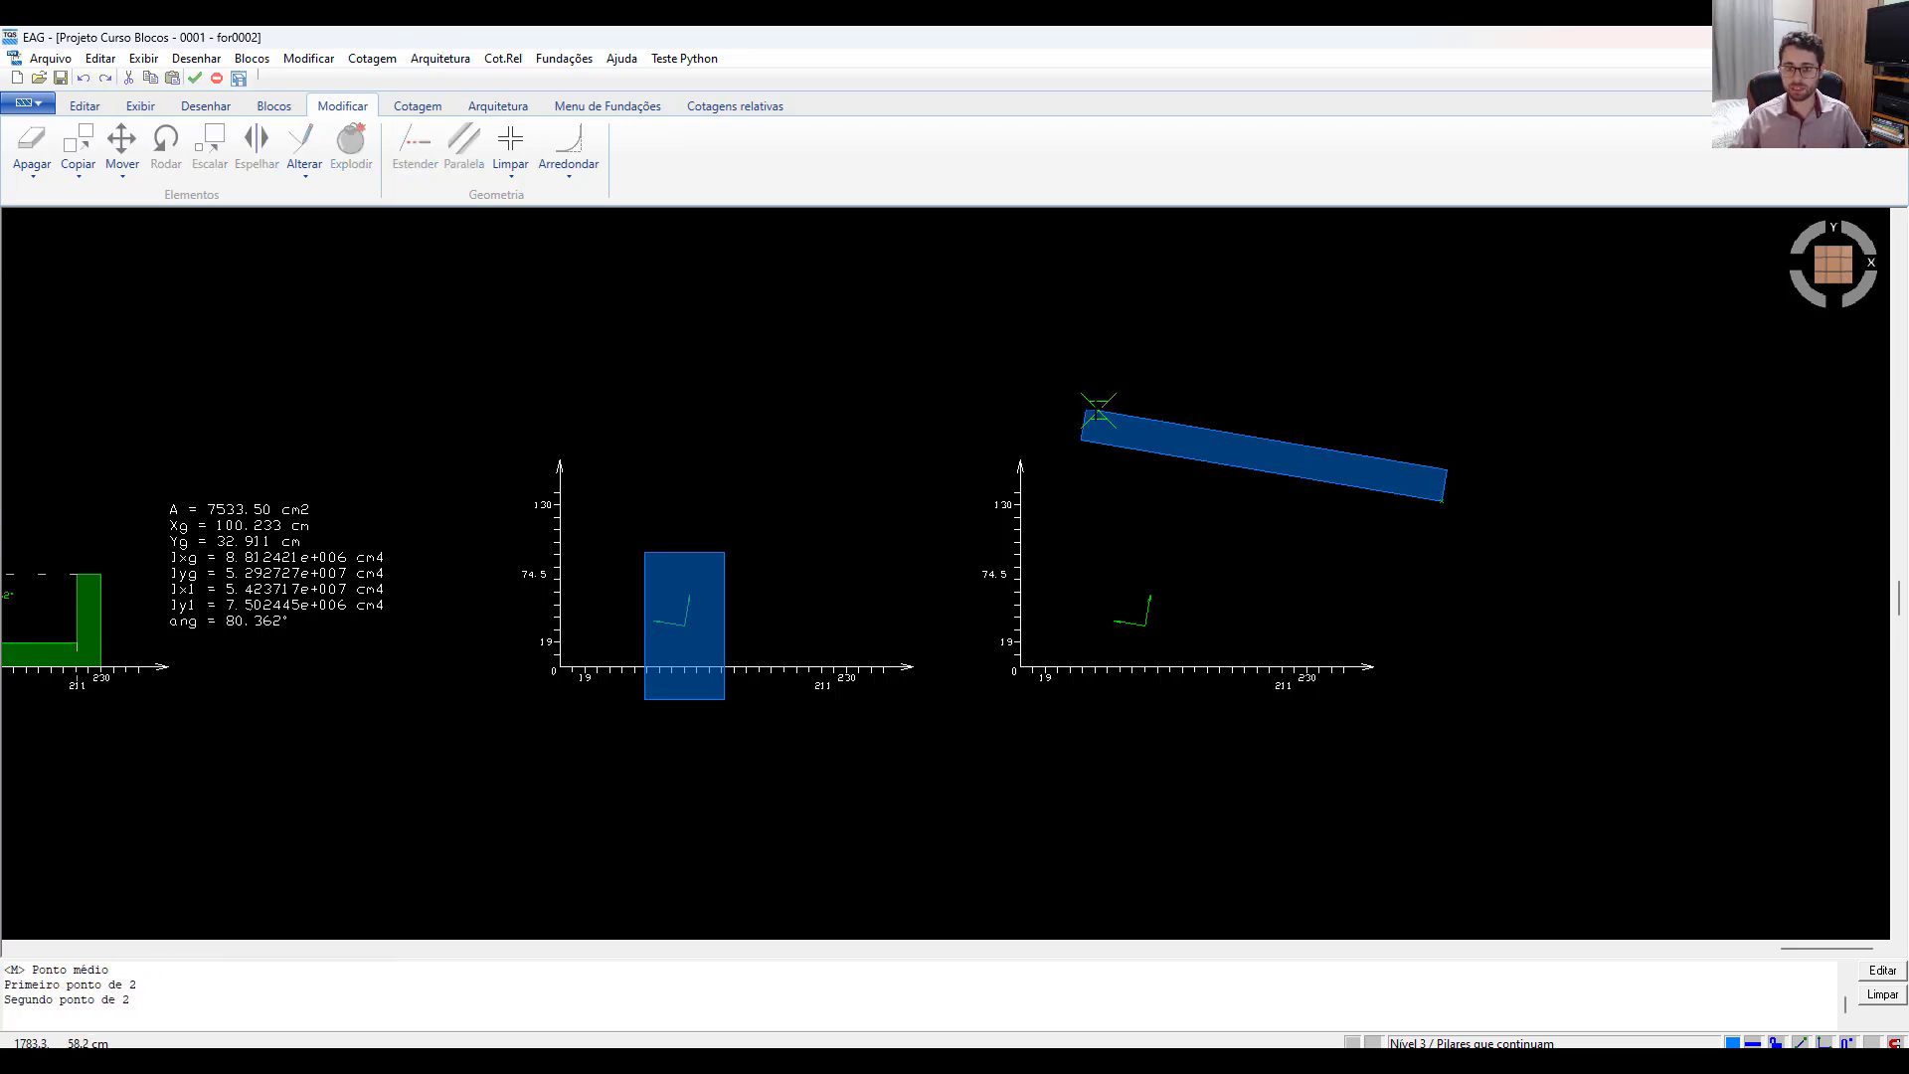
left_click(1086, 407)
left_click(1155, 620)
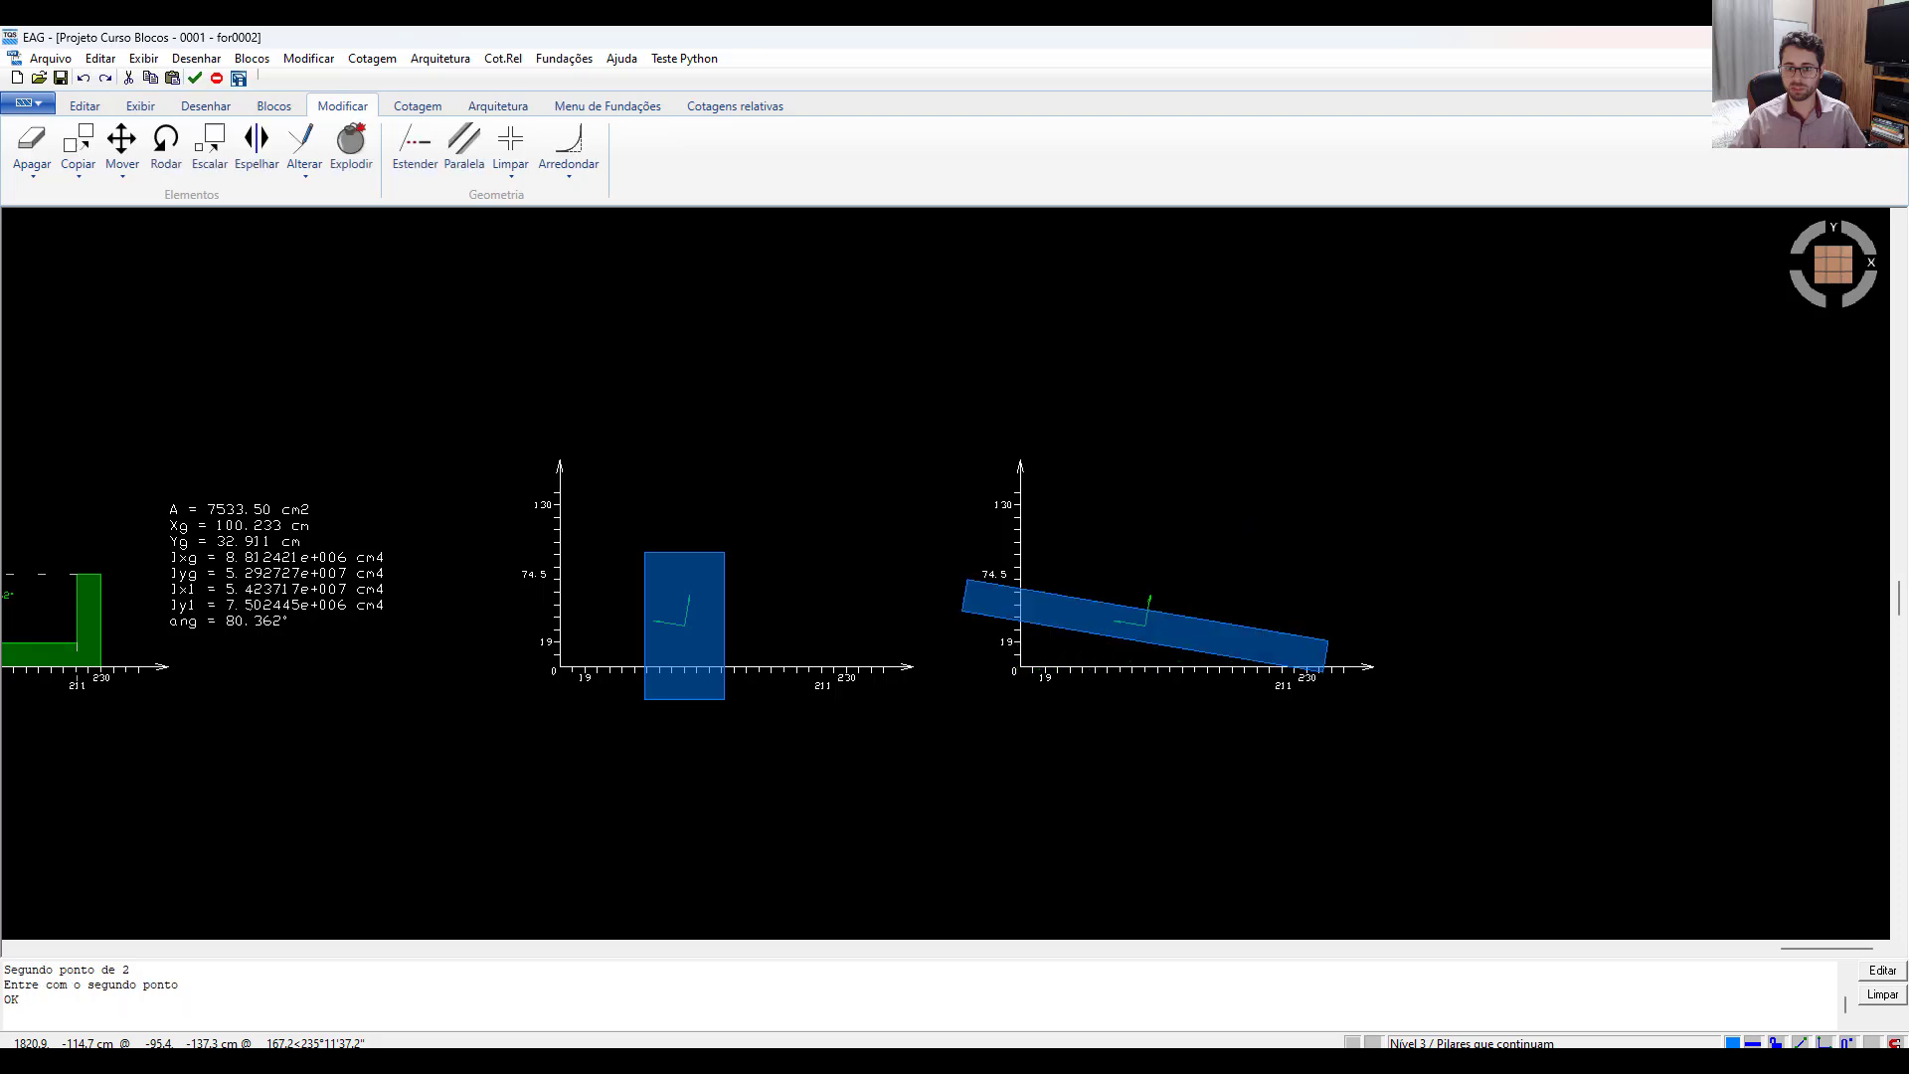
Copy the green U-shaped section from the first axes' origin to the origin of the middle axes.
scroll(1193, 555, "down", 2)
scroll(784, 554, "up", 2)
middle_click_drag(749, 609, 906, 622)
left_click(428, 649)
key("c")
key("n")
left_click(261, 669)
left_click(948, 668)
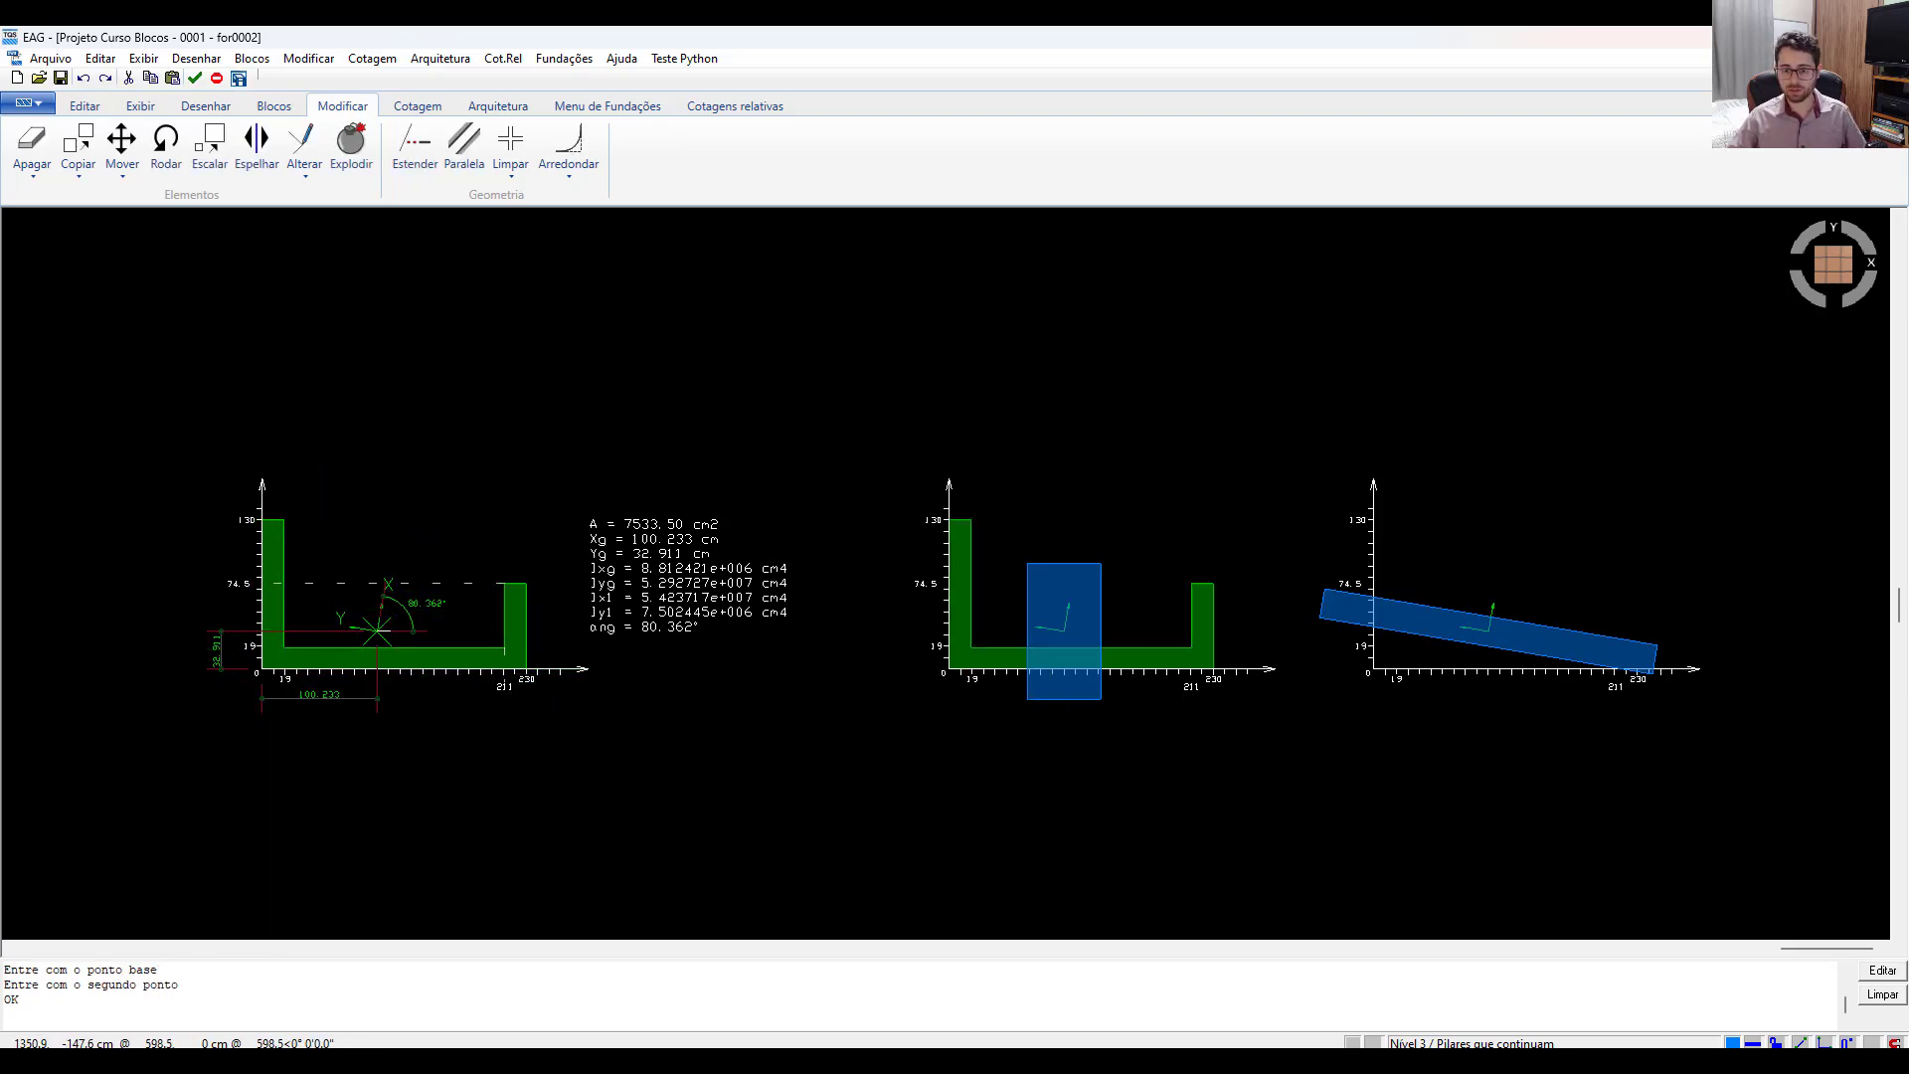
Change the copied U-shaped section on the middle axes to drawing level 217.
left_click(1198, 601)
key("alt+n")
type("217")
key("Return")
Copy the dashed U-shaped outline from the middle axes' origin to the origin of the rightmost axes.
key("ctrl+shift+c")
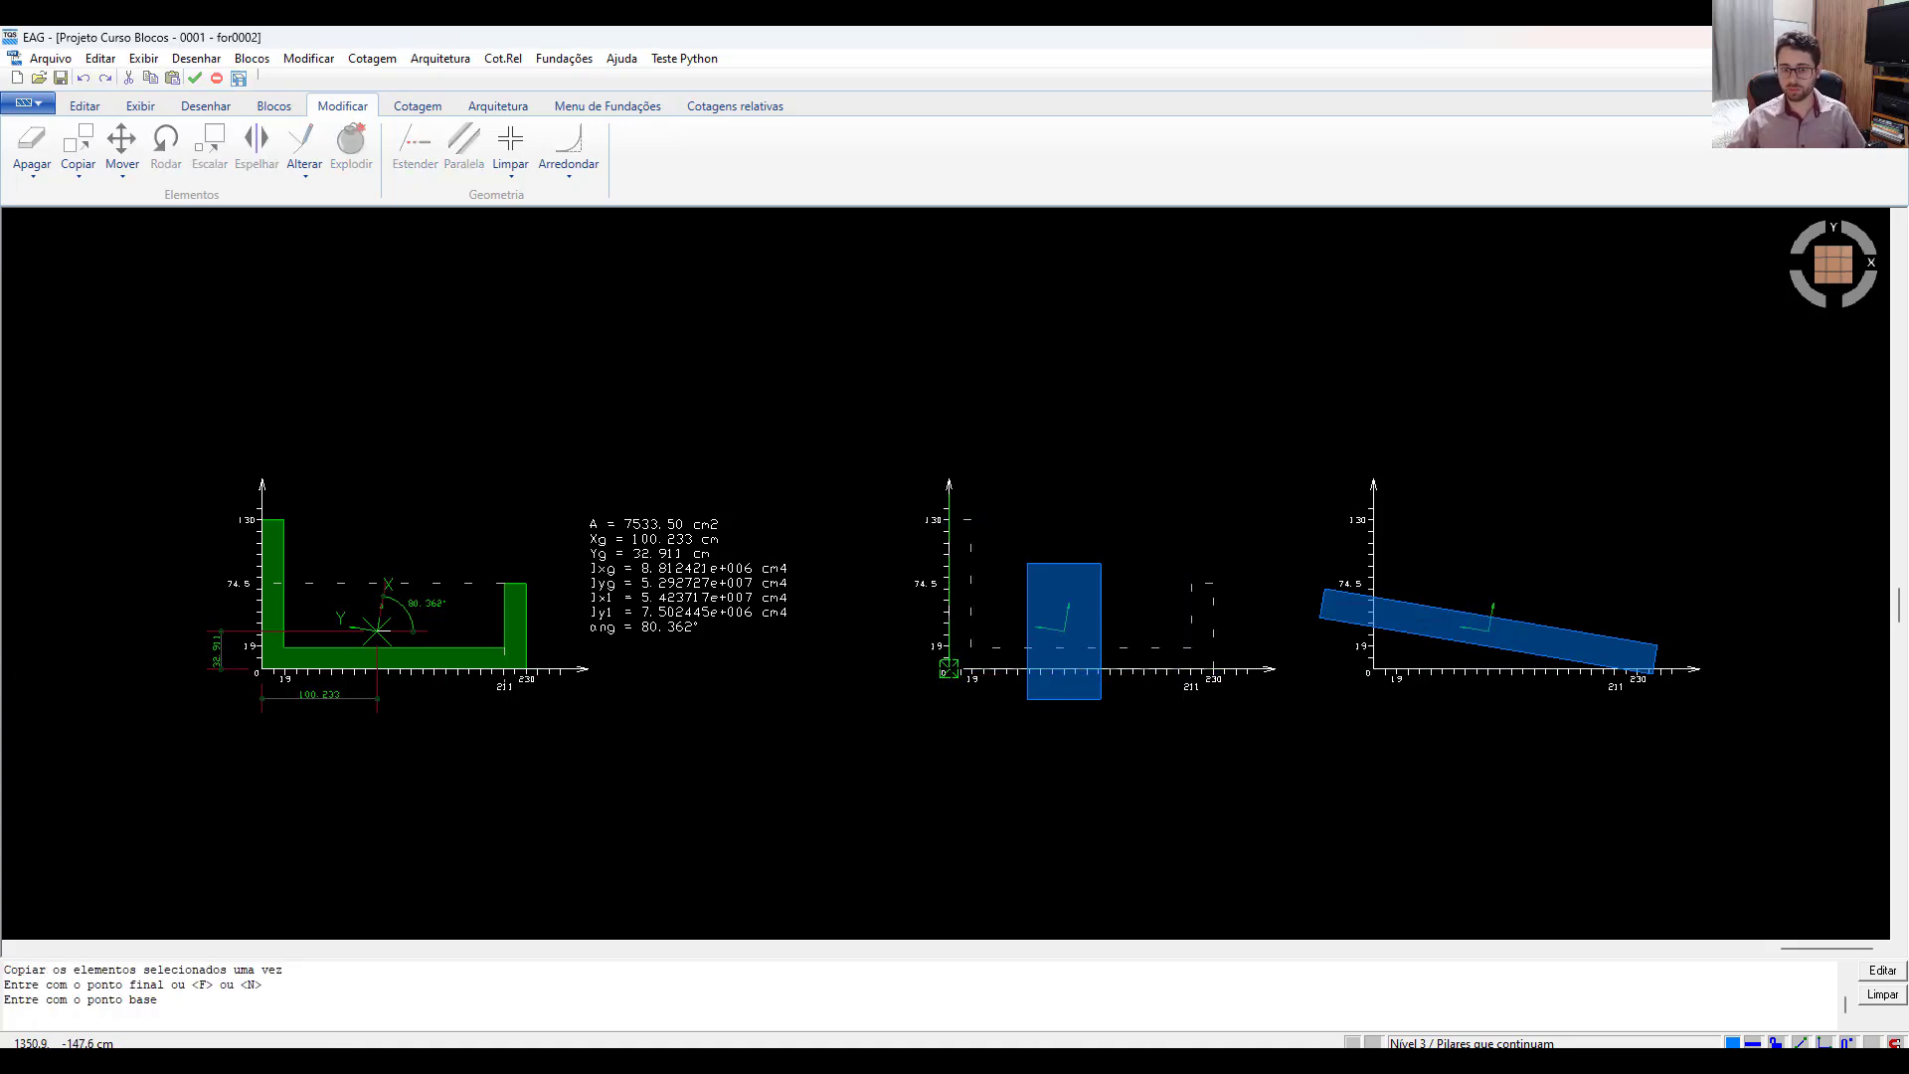
scroll(951, 668, "up", 3)
left_click(947, 669)
left_click(1826, 670)
scroll(1355, 669, "down", 3)
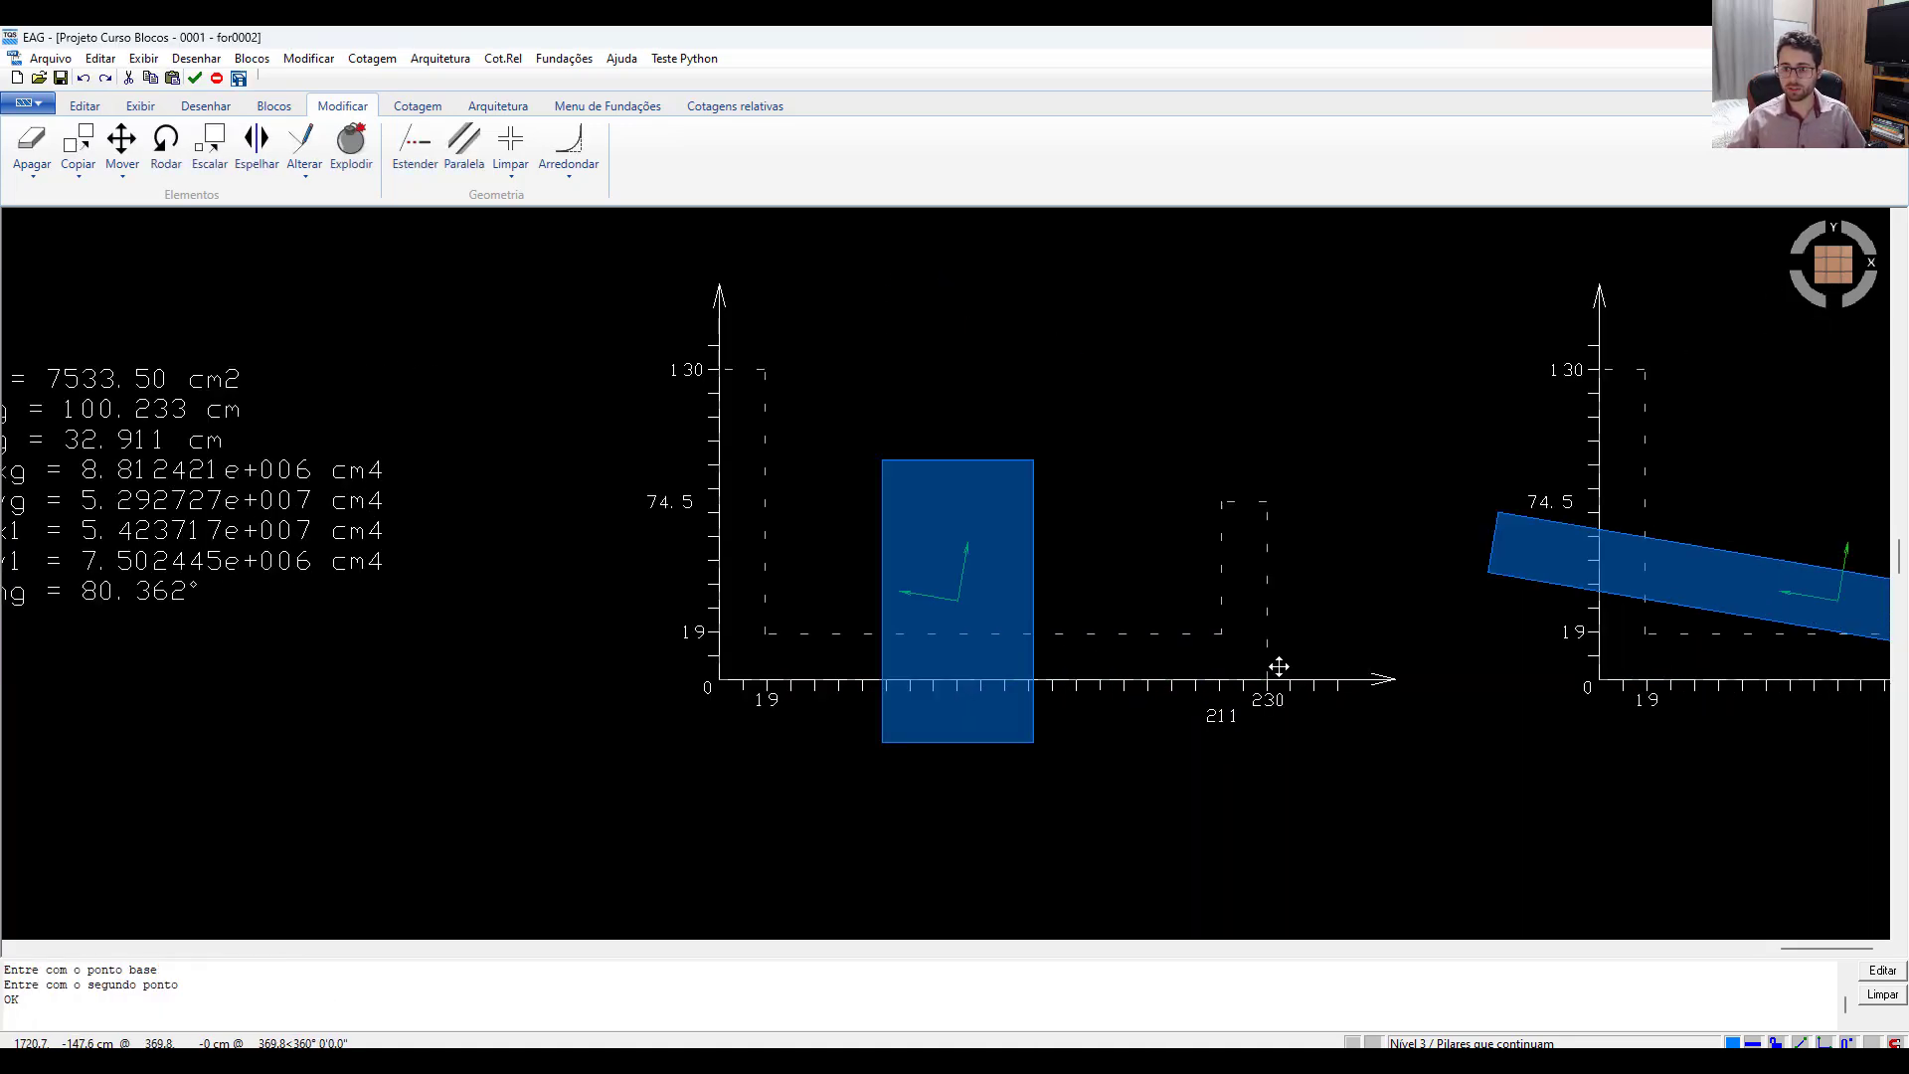
left_click(1560, 564)
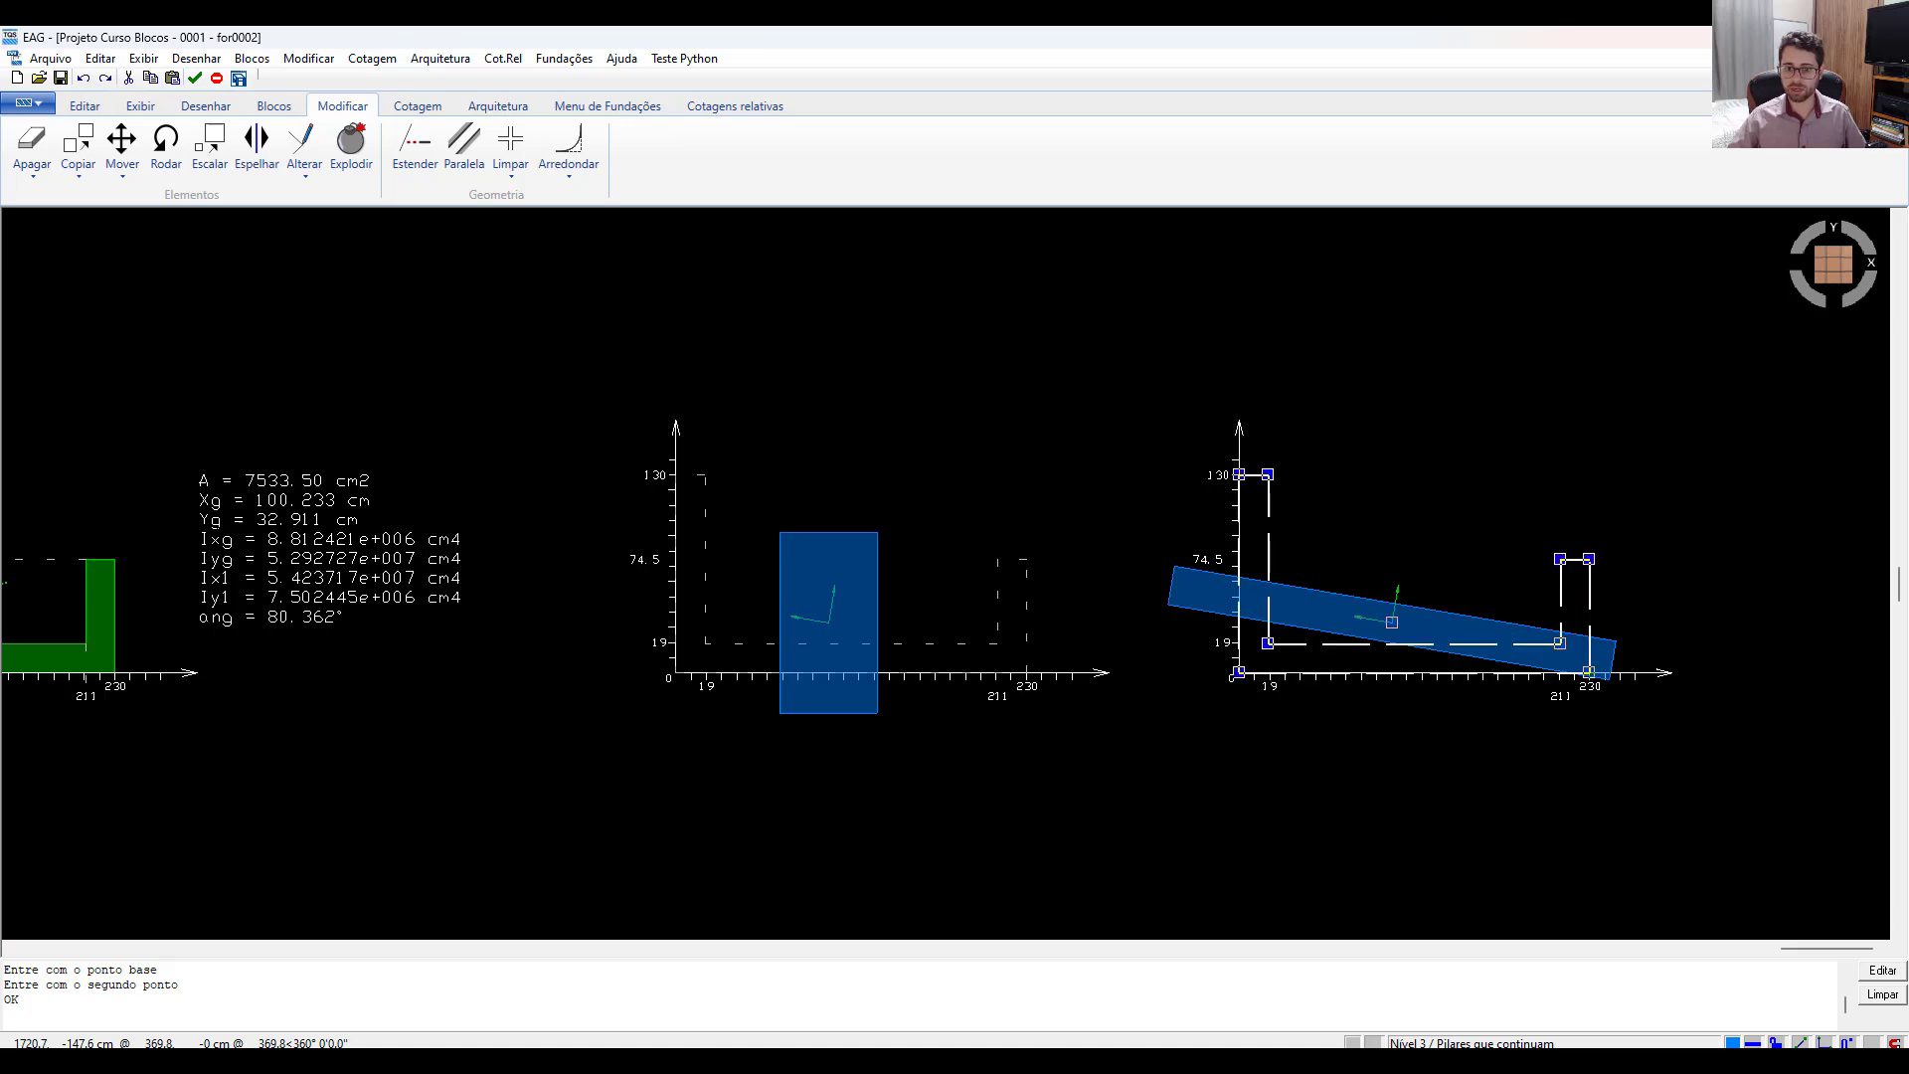
key("Escape")
left_click(997, 598)
key("Escape")
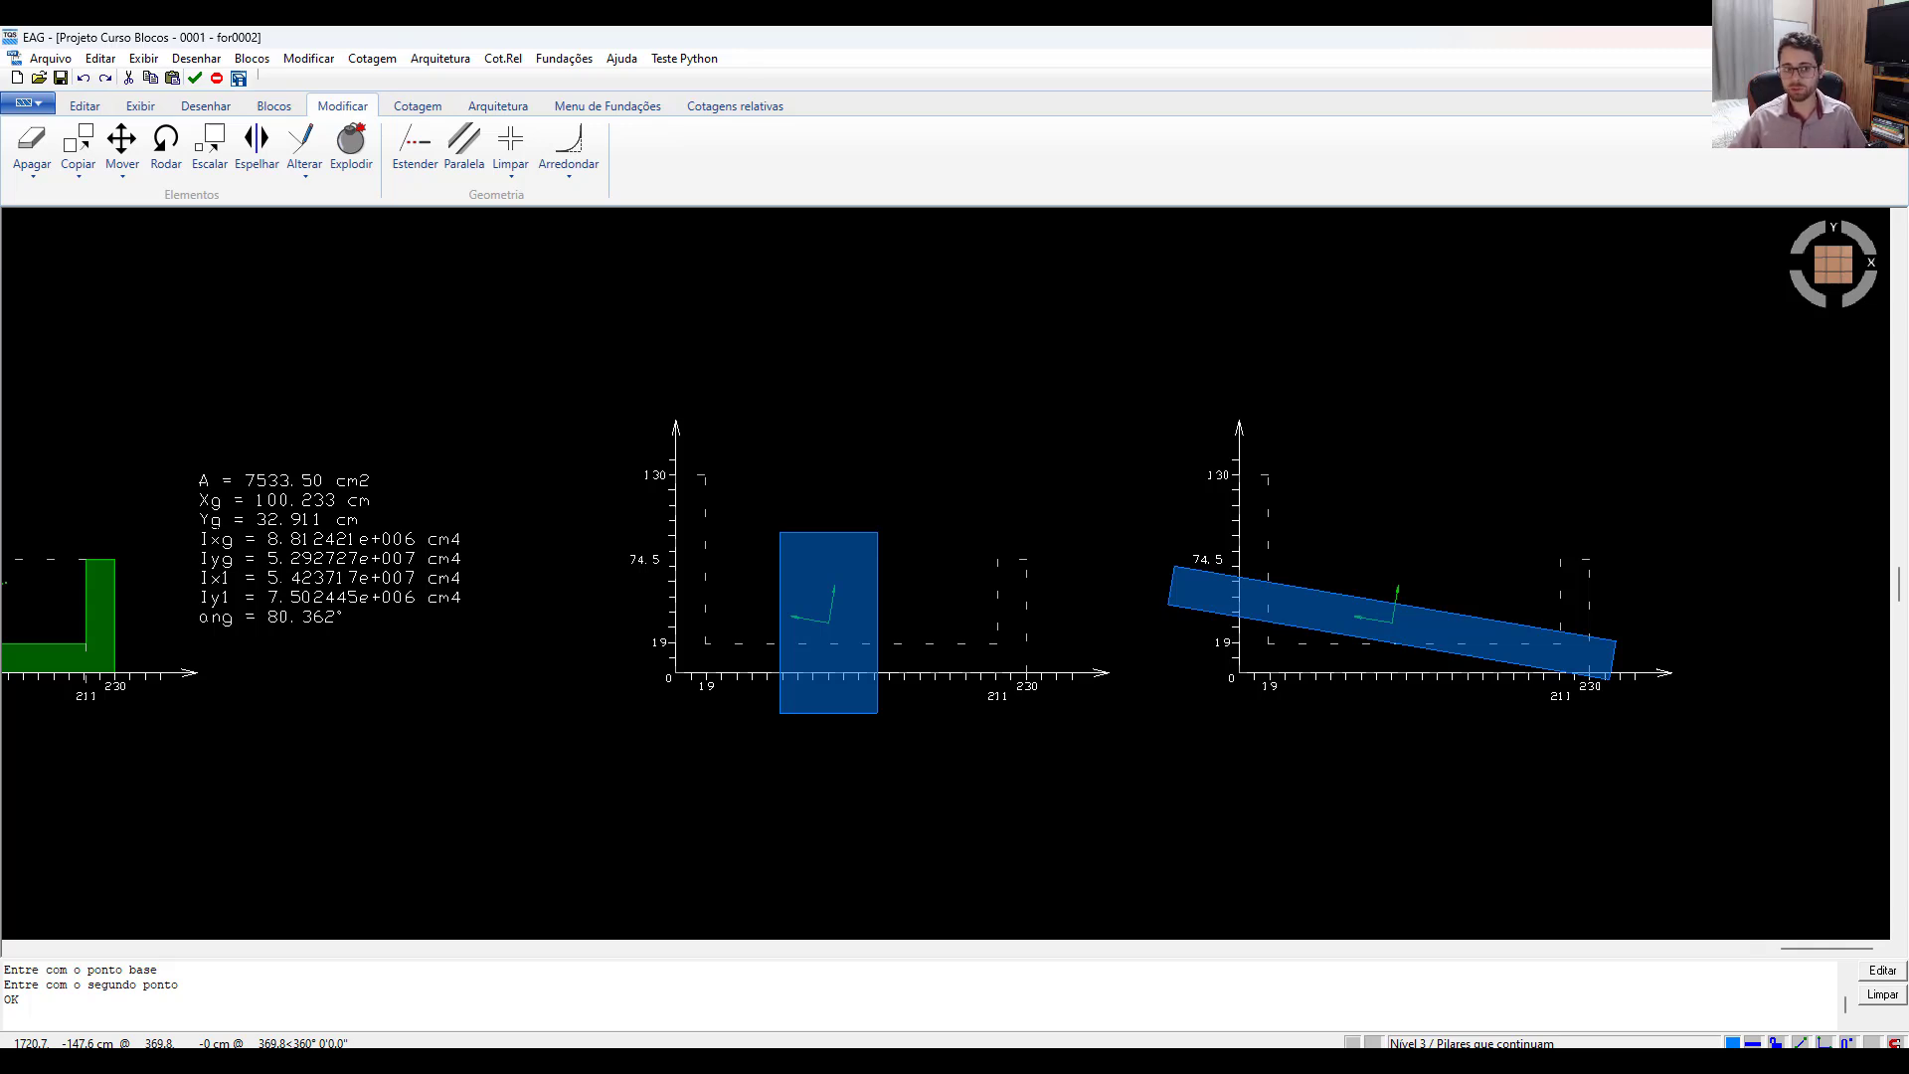
Add linear dimensions for the width and height of the upright blue rectangle on the middle axes.
scroll(558, 627, "up", 1)
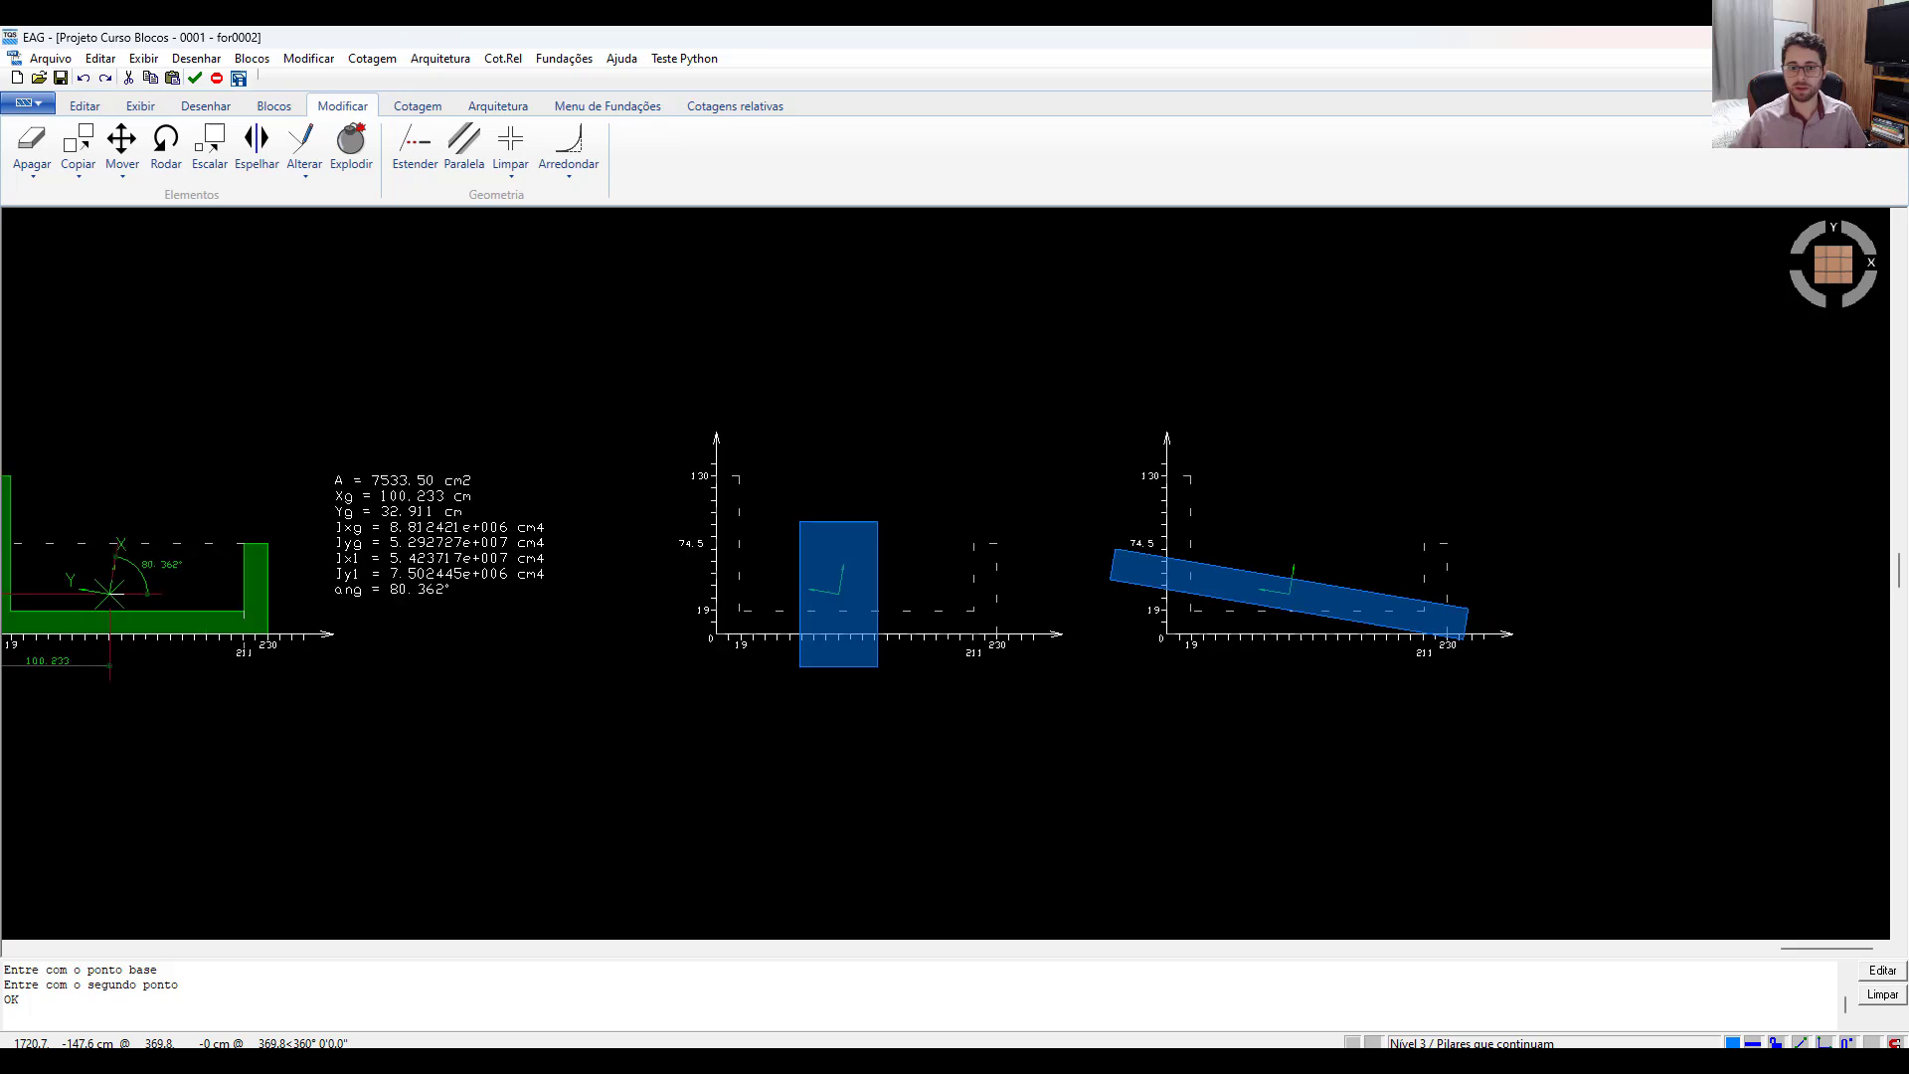
left_click(583, 313)
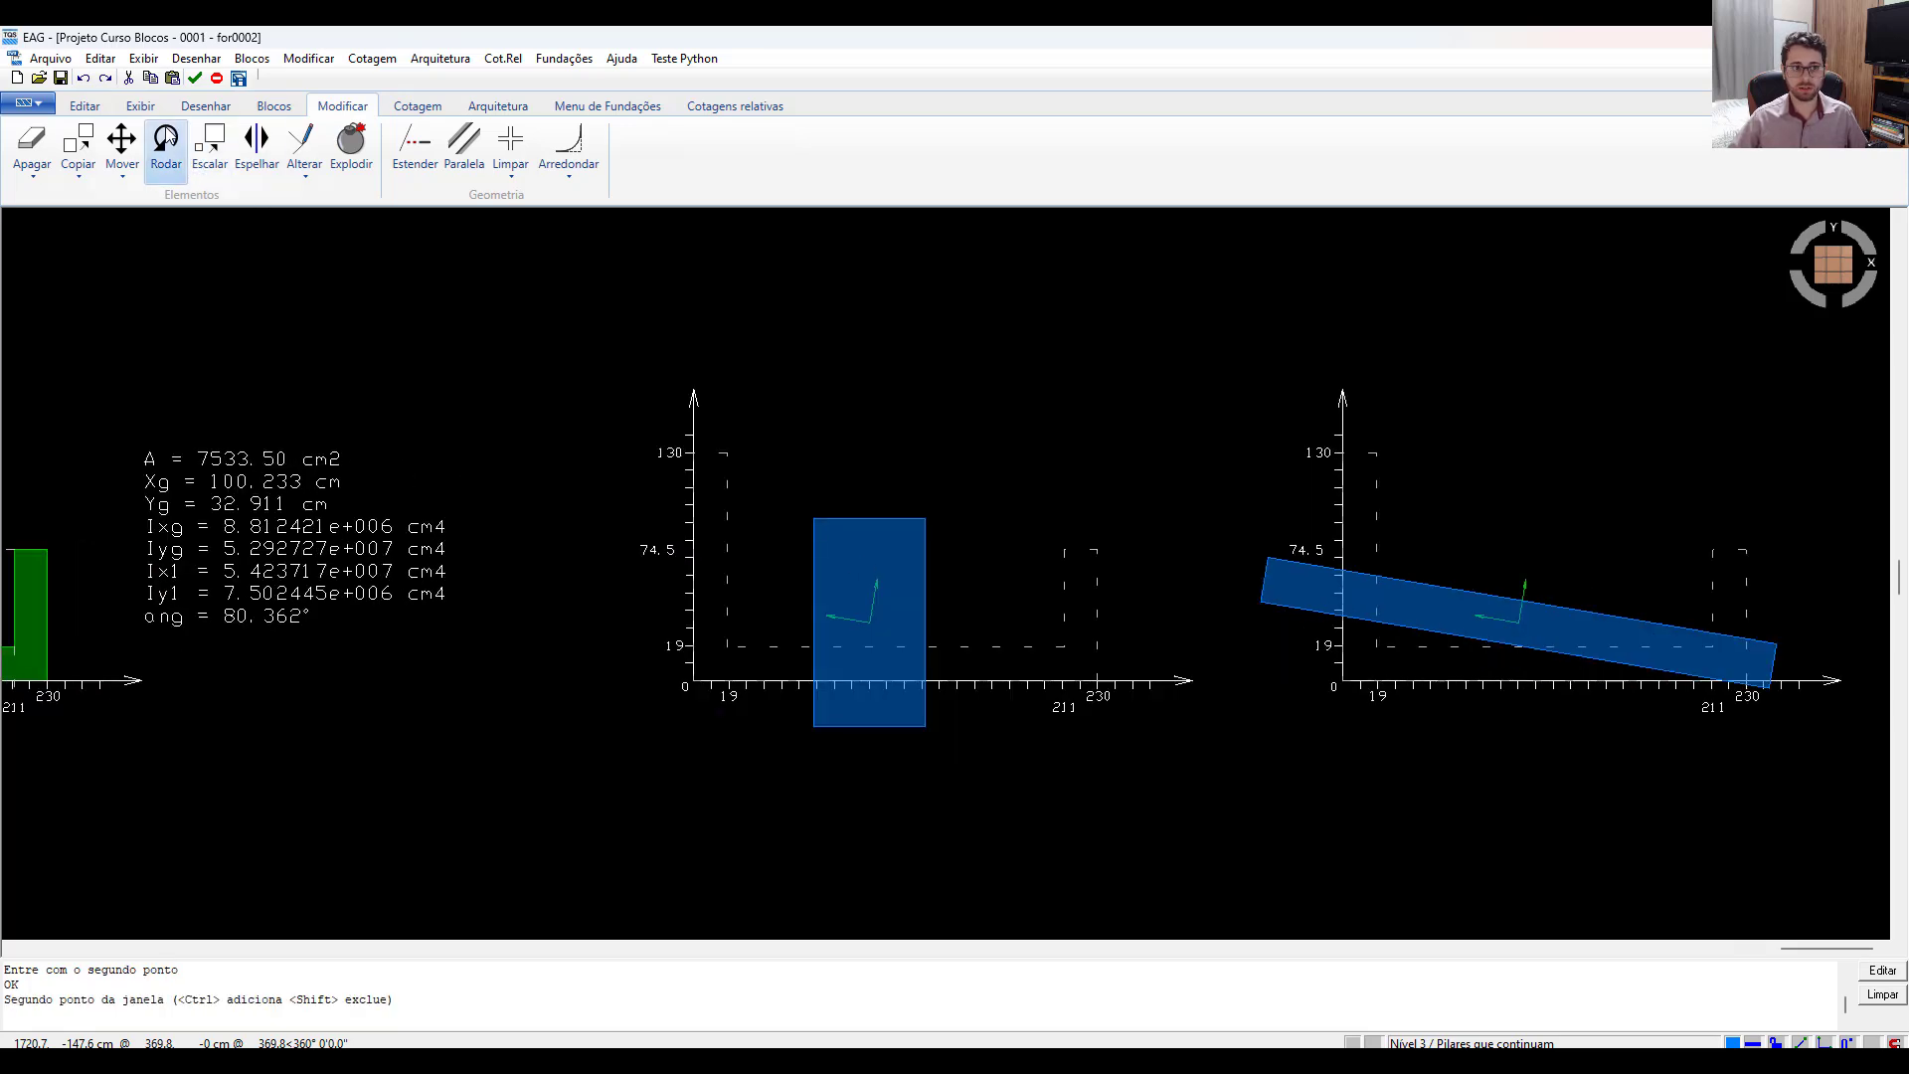
left_click(417, 105)
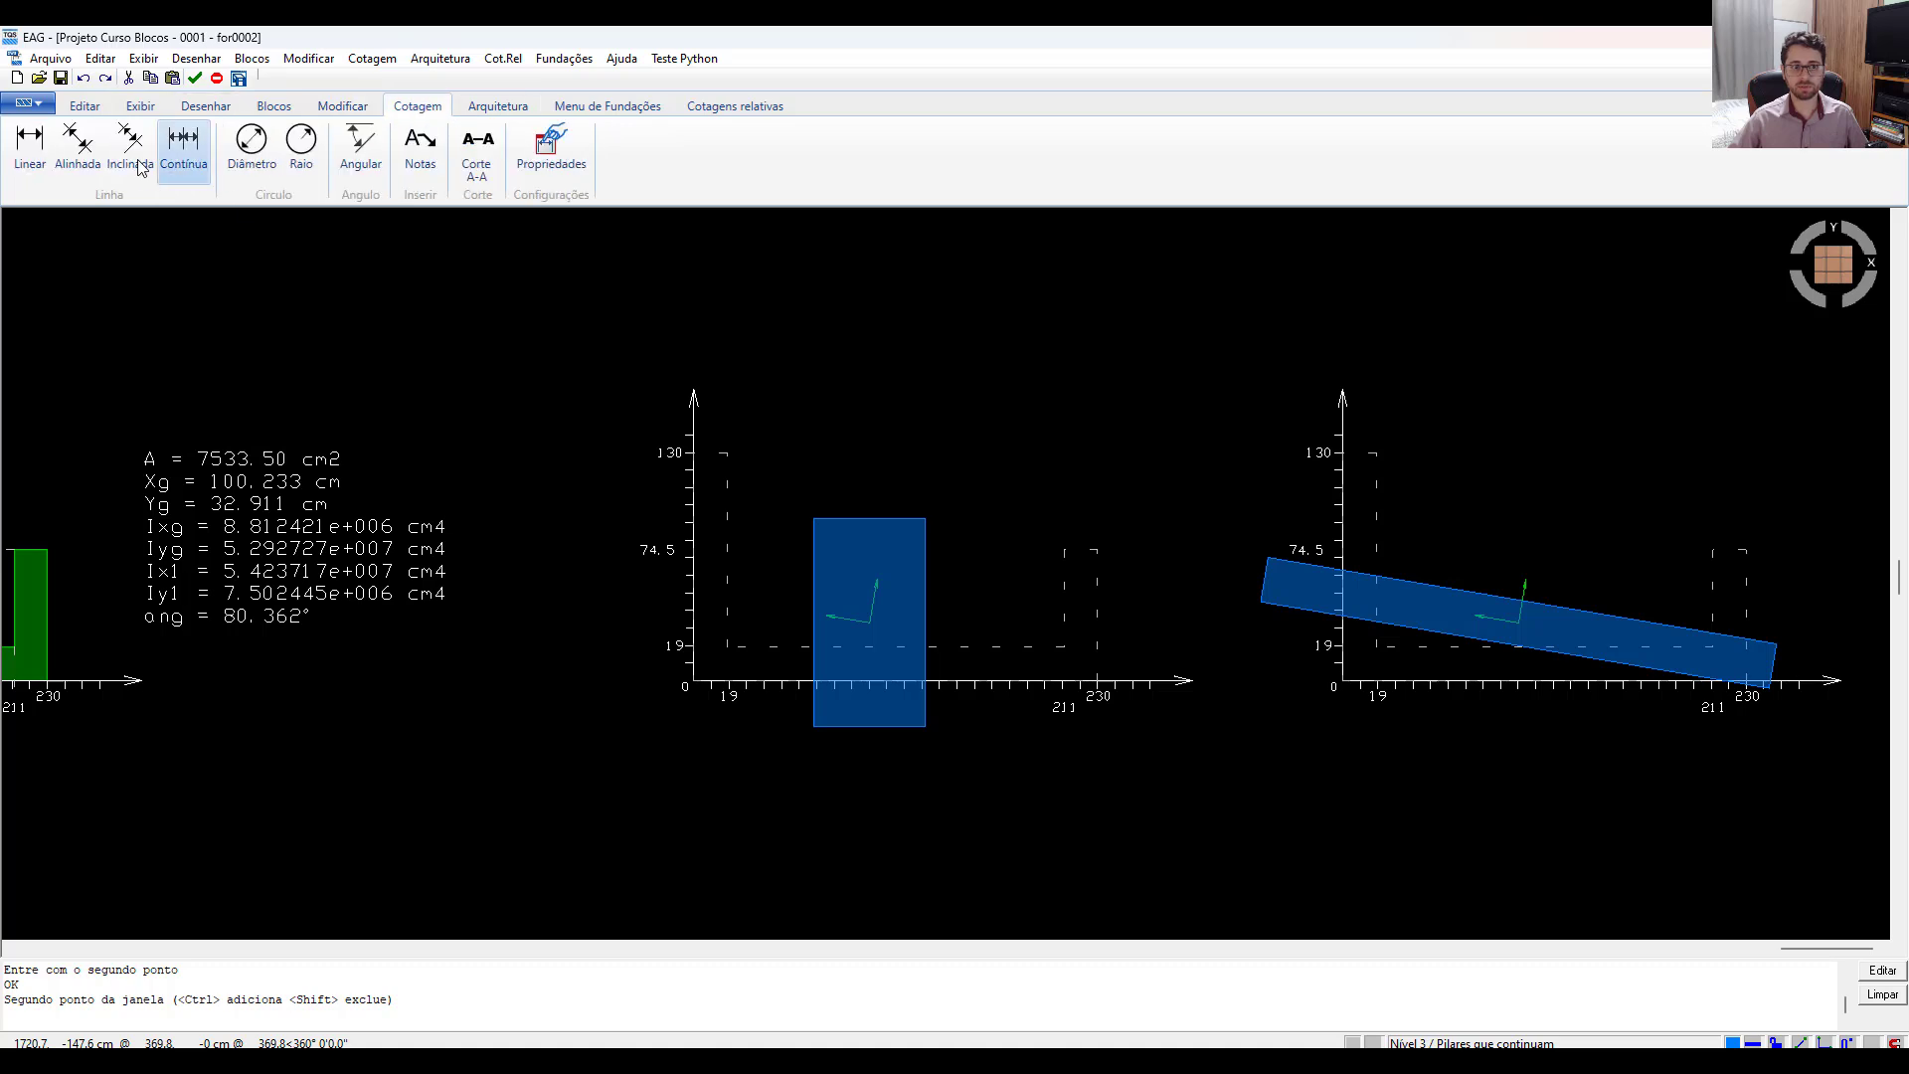
left_click(30, 145)
left_click(925, 518)
left_click(873, 478)
left_click(924, 518)
left_click(924, 727)
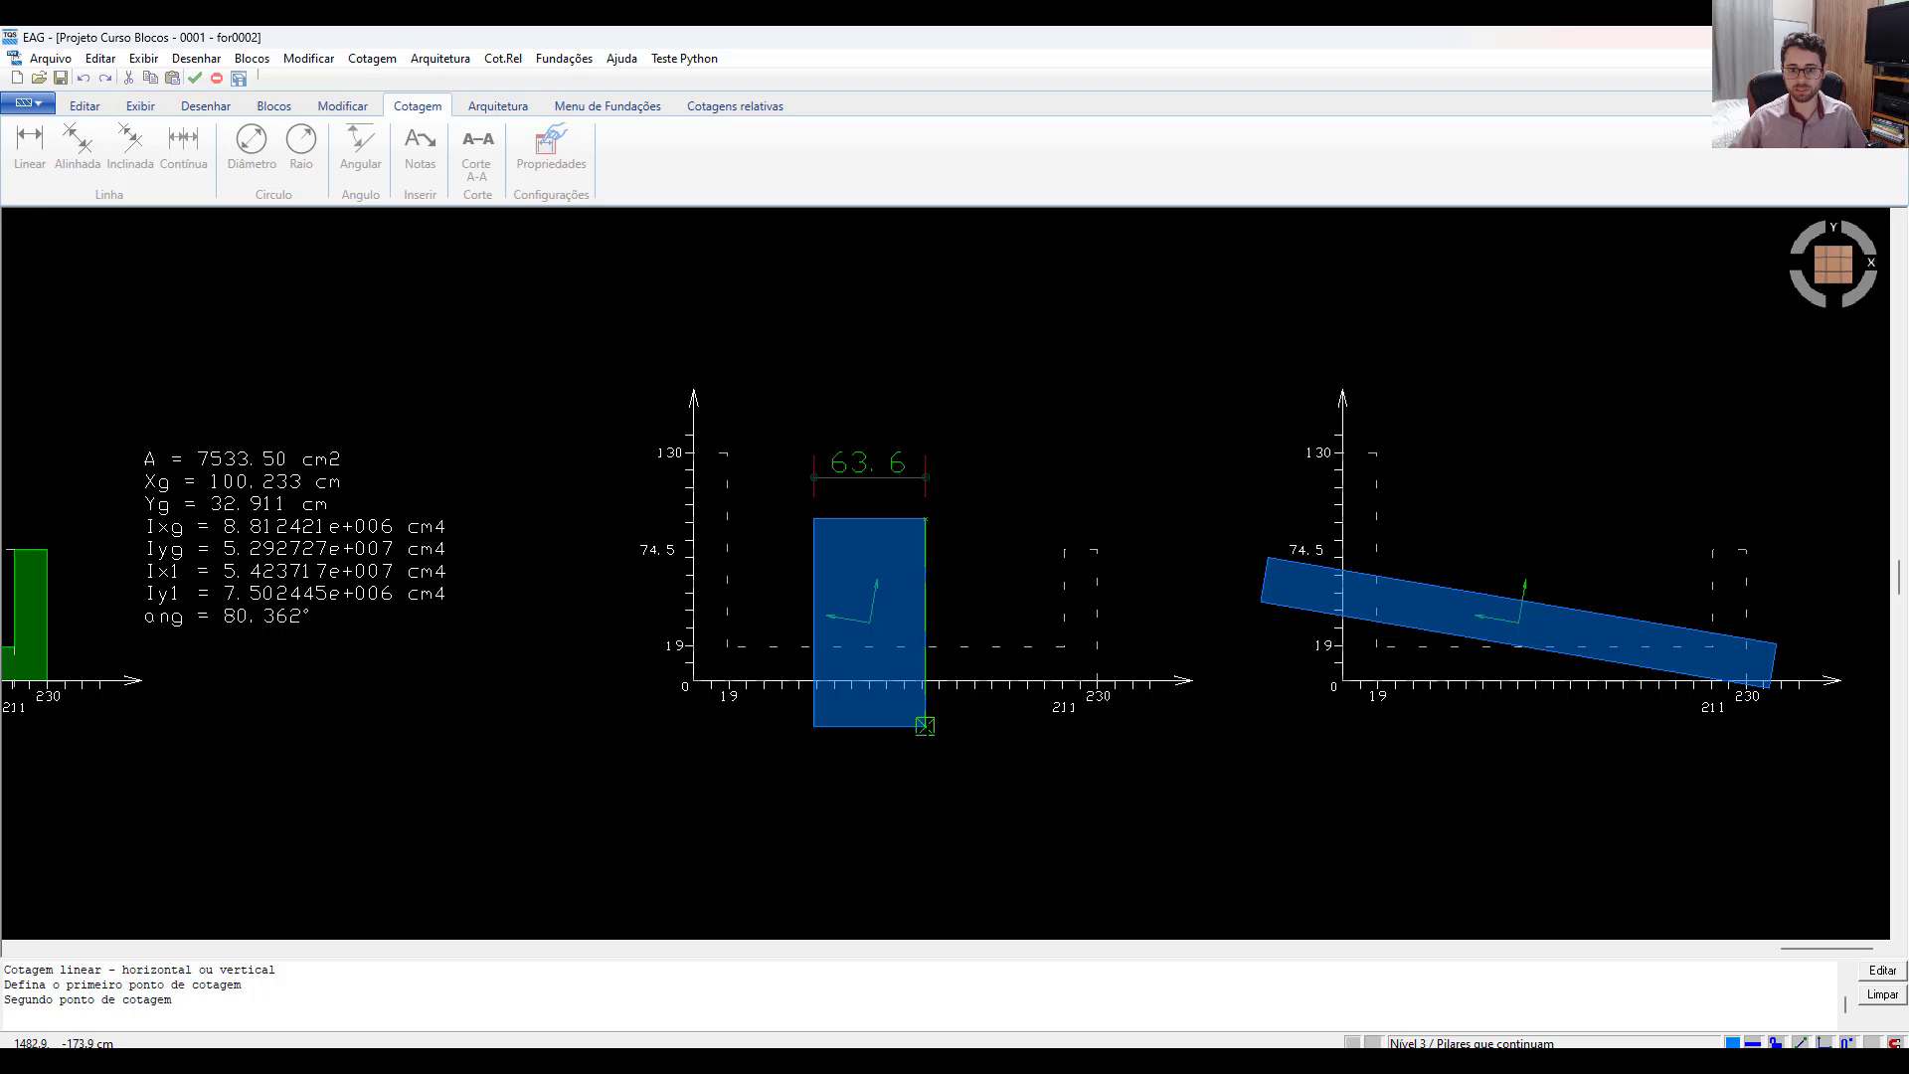
left_click(974, 704)
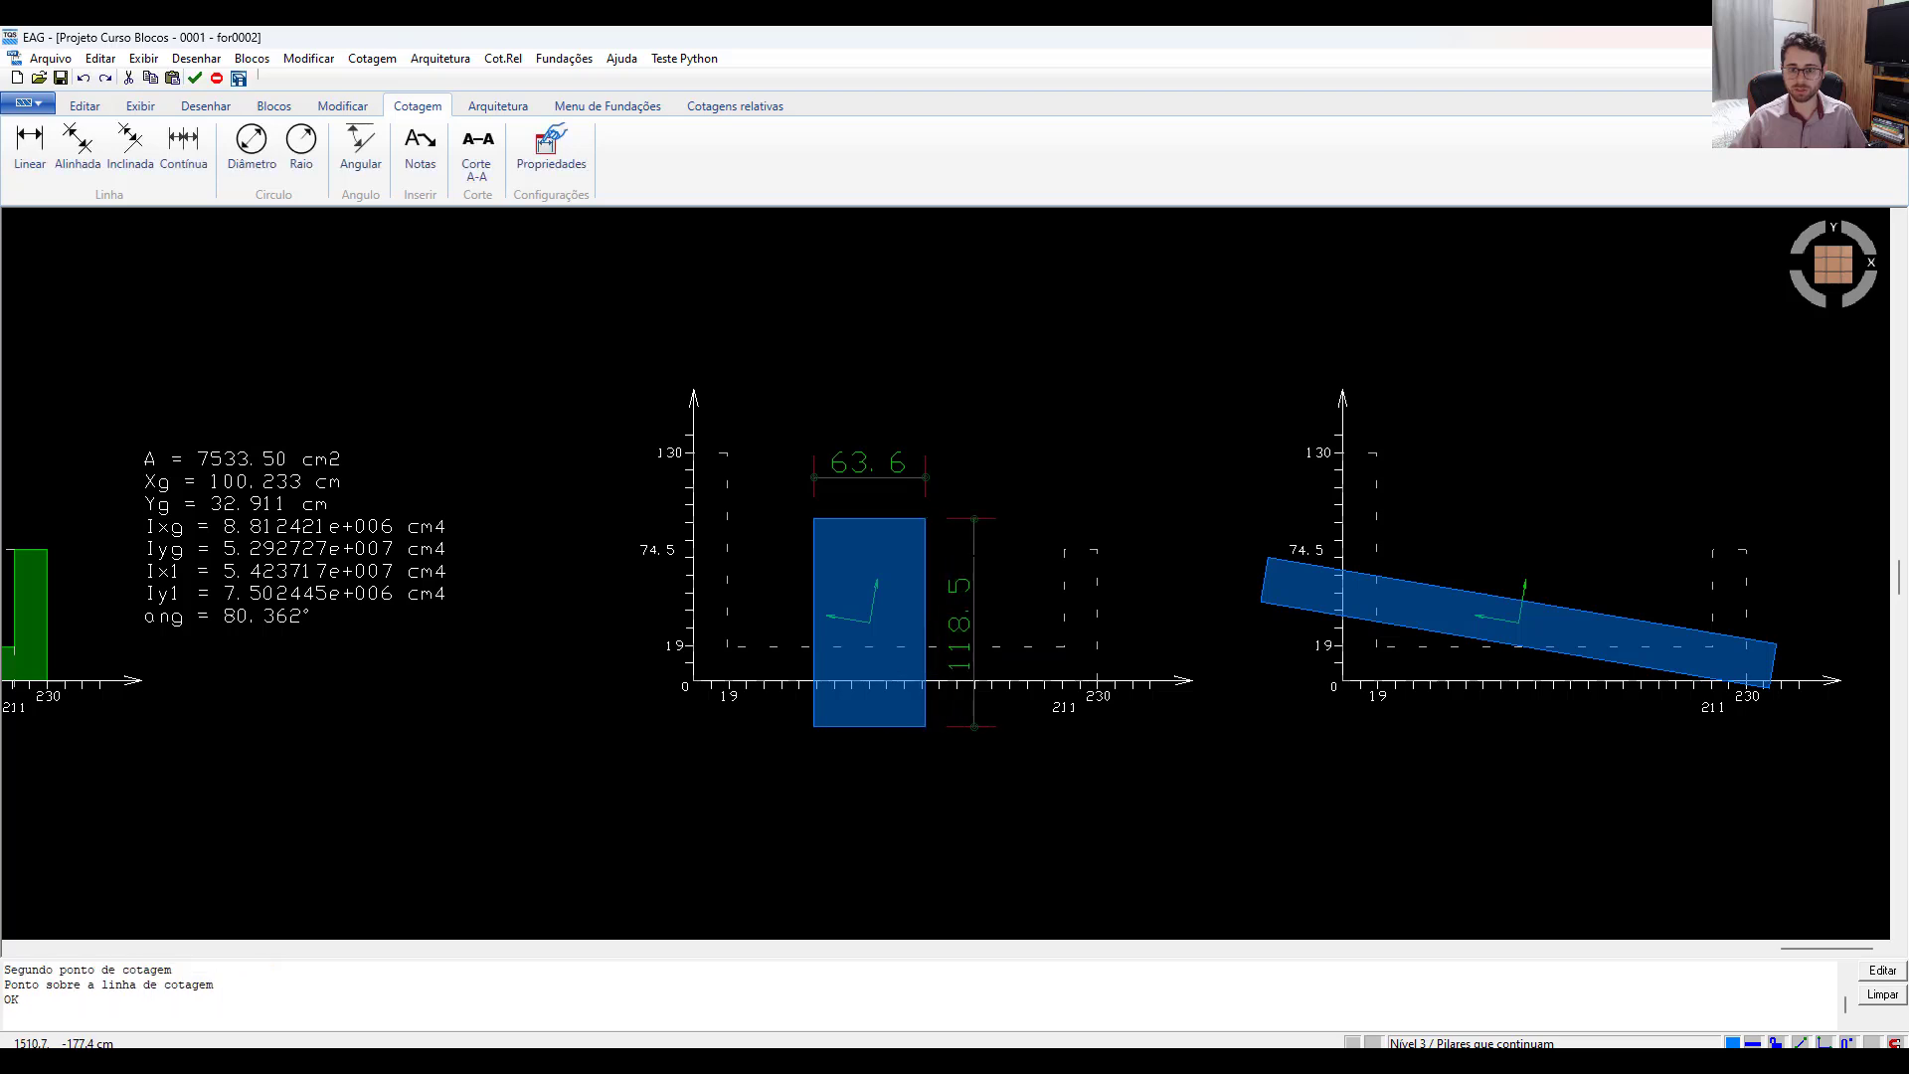
Set both rectangle dimensions to a maximum of 3 decimal places and move the width text farther above its dimension line.
double_click(973, 658)
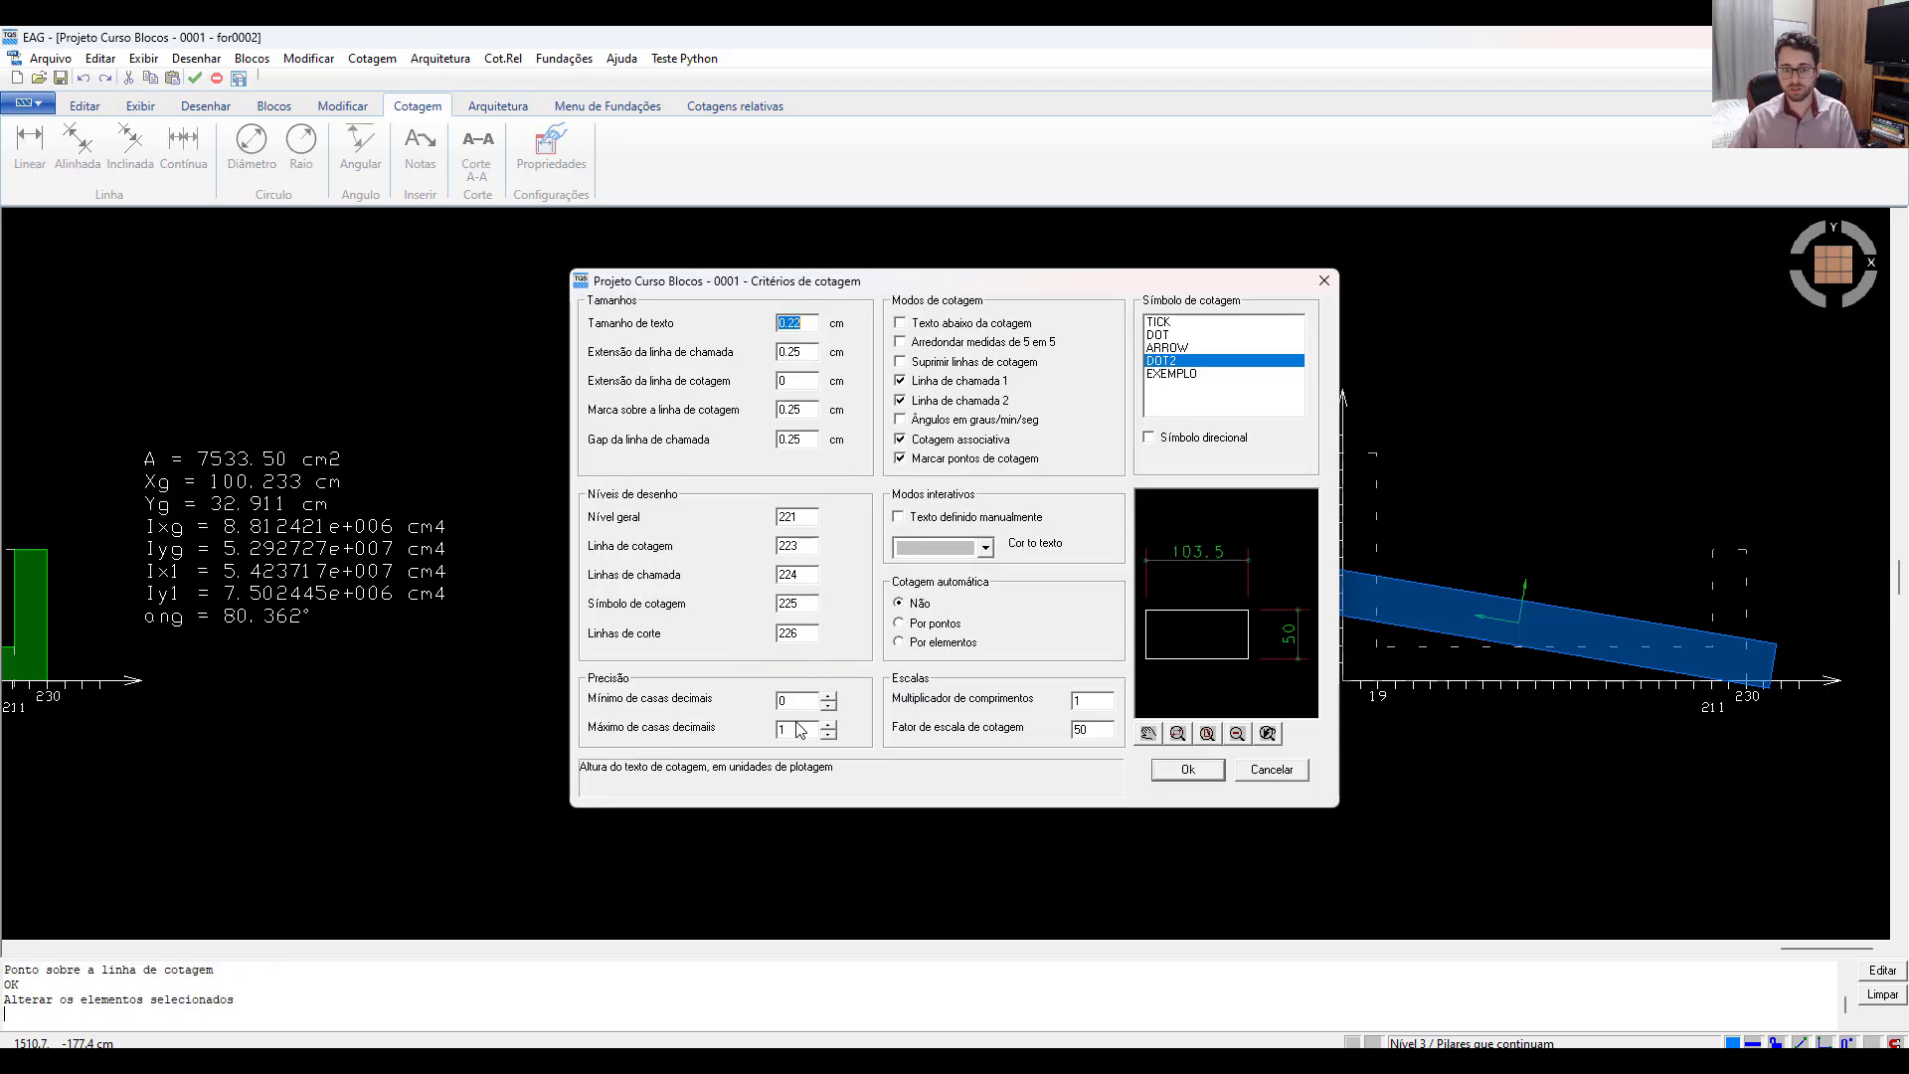
double_click(803, 729)
type("3")
key("Return")
double_click(900, 477)
key("Return")
left_click_drag(746, 462, 866, 433)
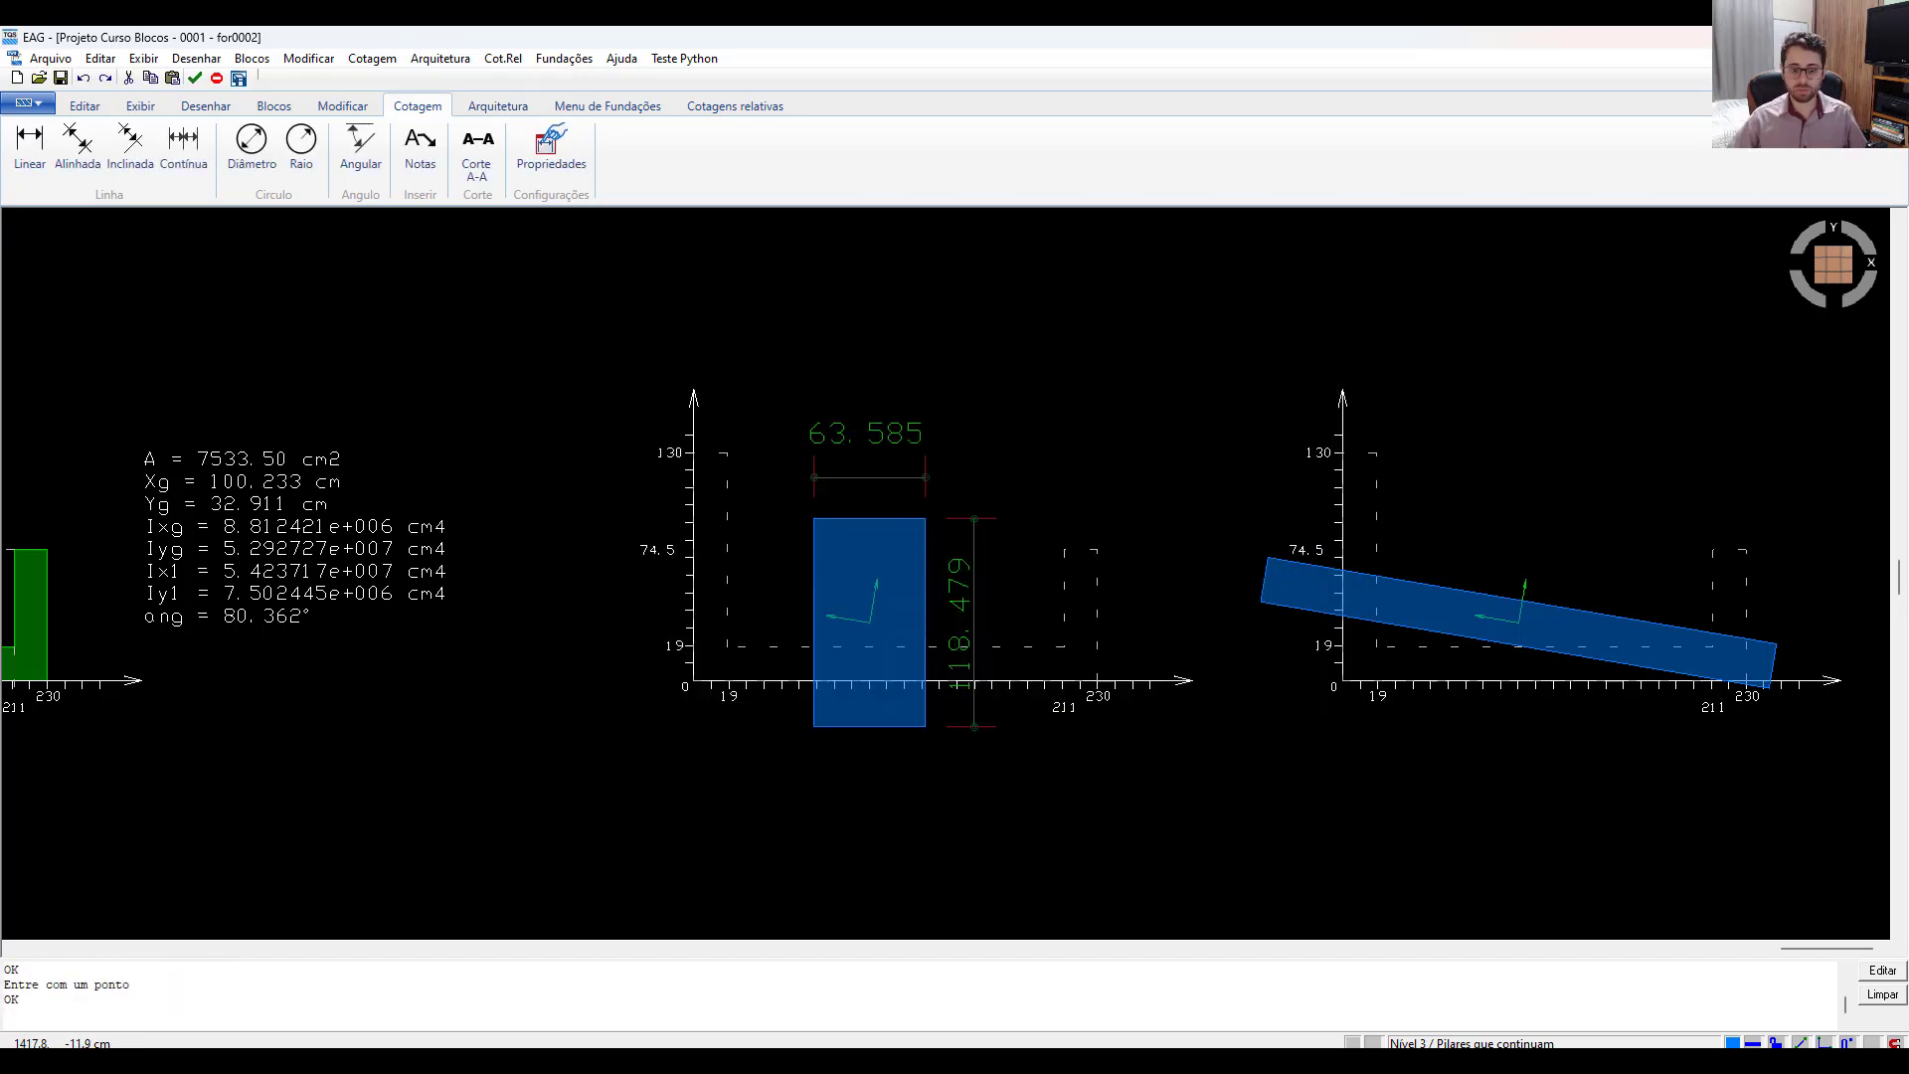
Switch to the Modelador Estrutural for the Fundacao floor and open the foundation data of pile cap B1 for editing.
left_click_drag(957, 34, 0, 448)
double_click(493, 386)
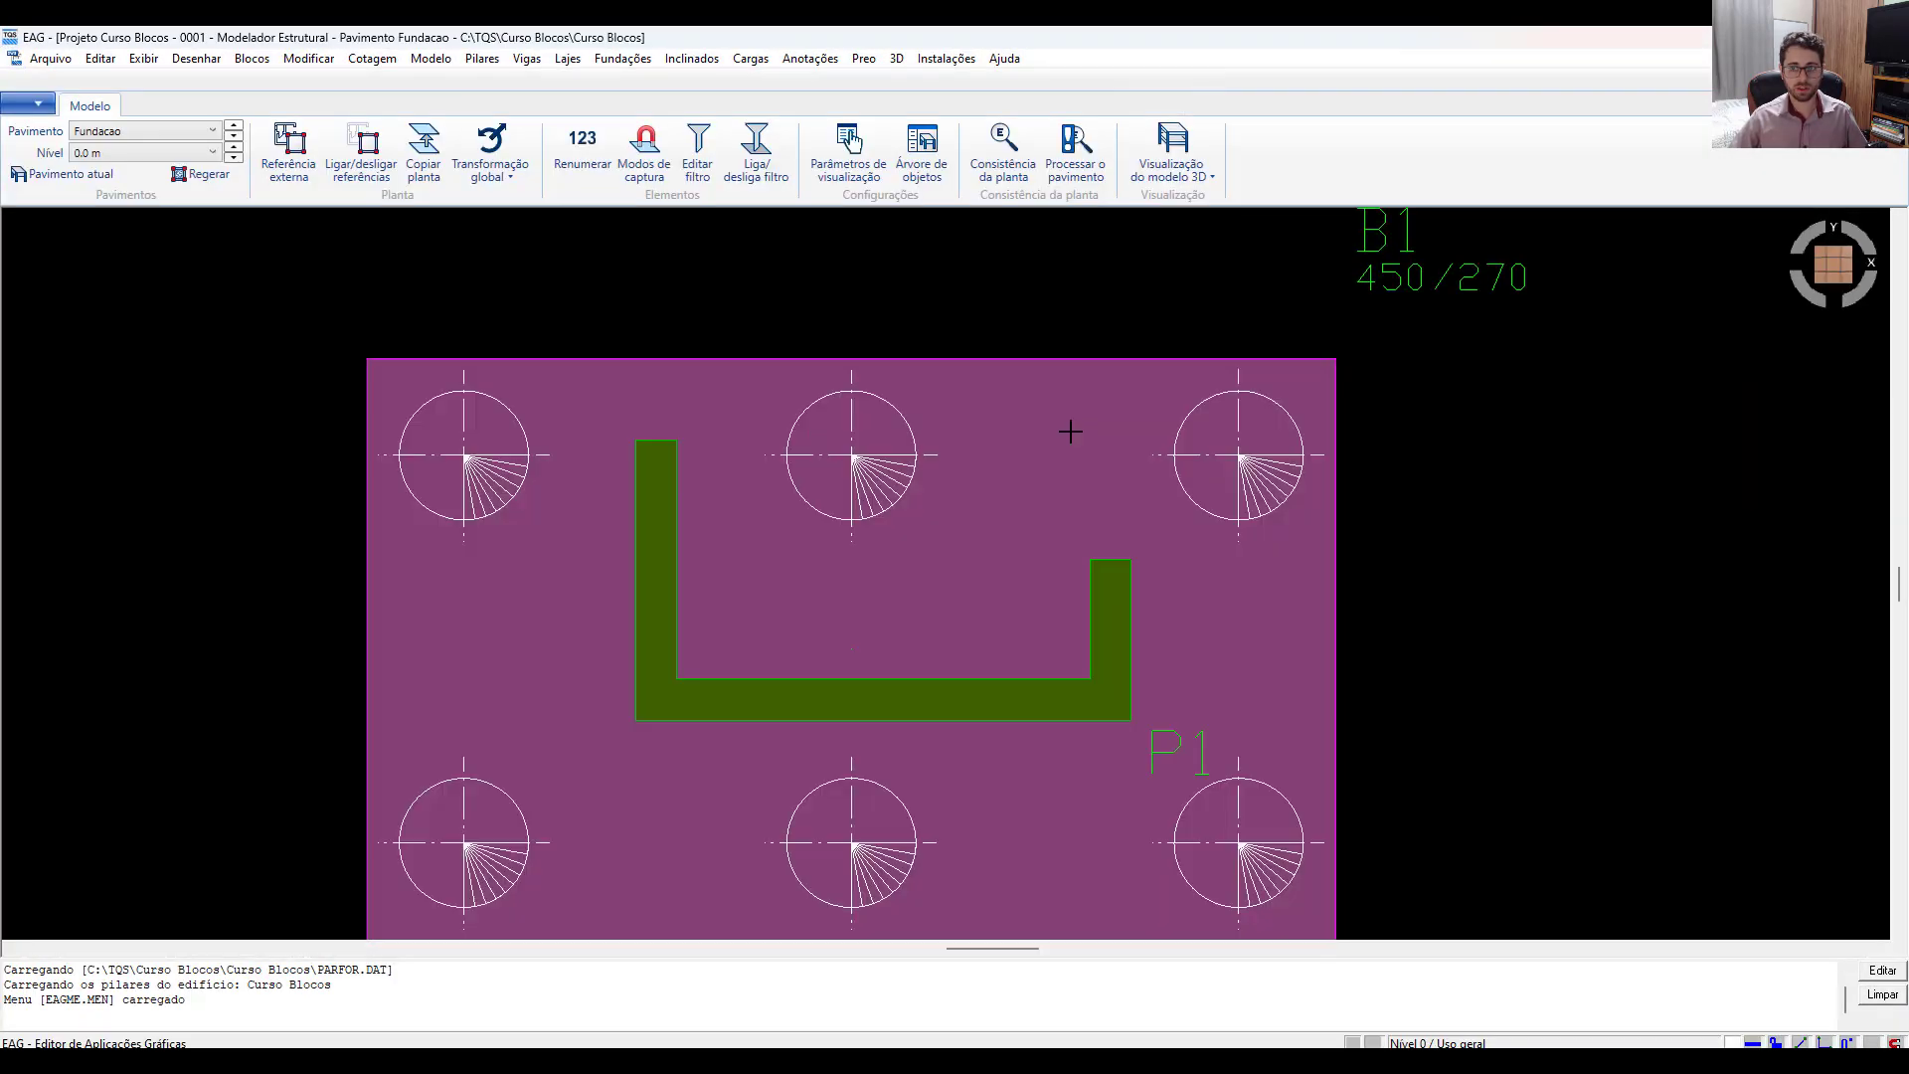
double_click(1069, 431)
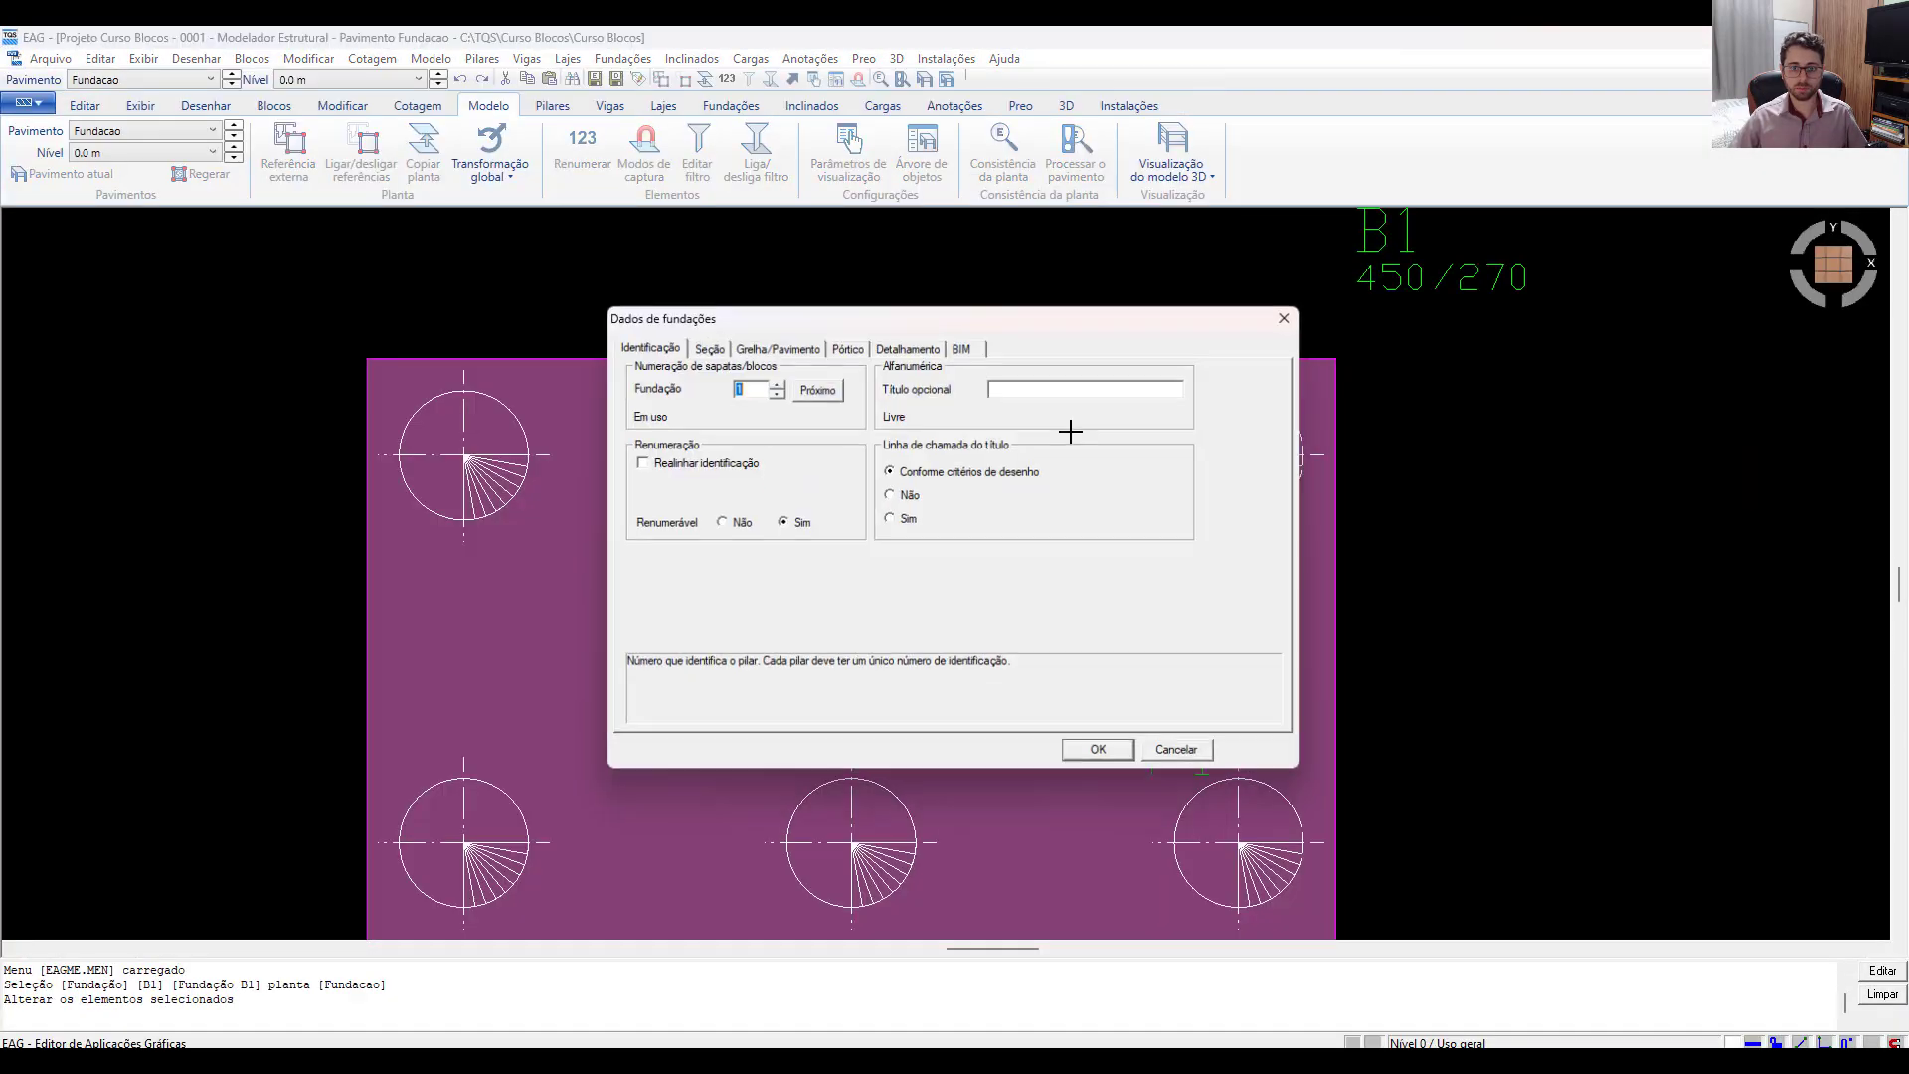
left_click(706, 345)
left_click(945, 555)
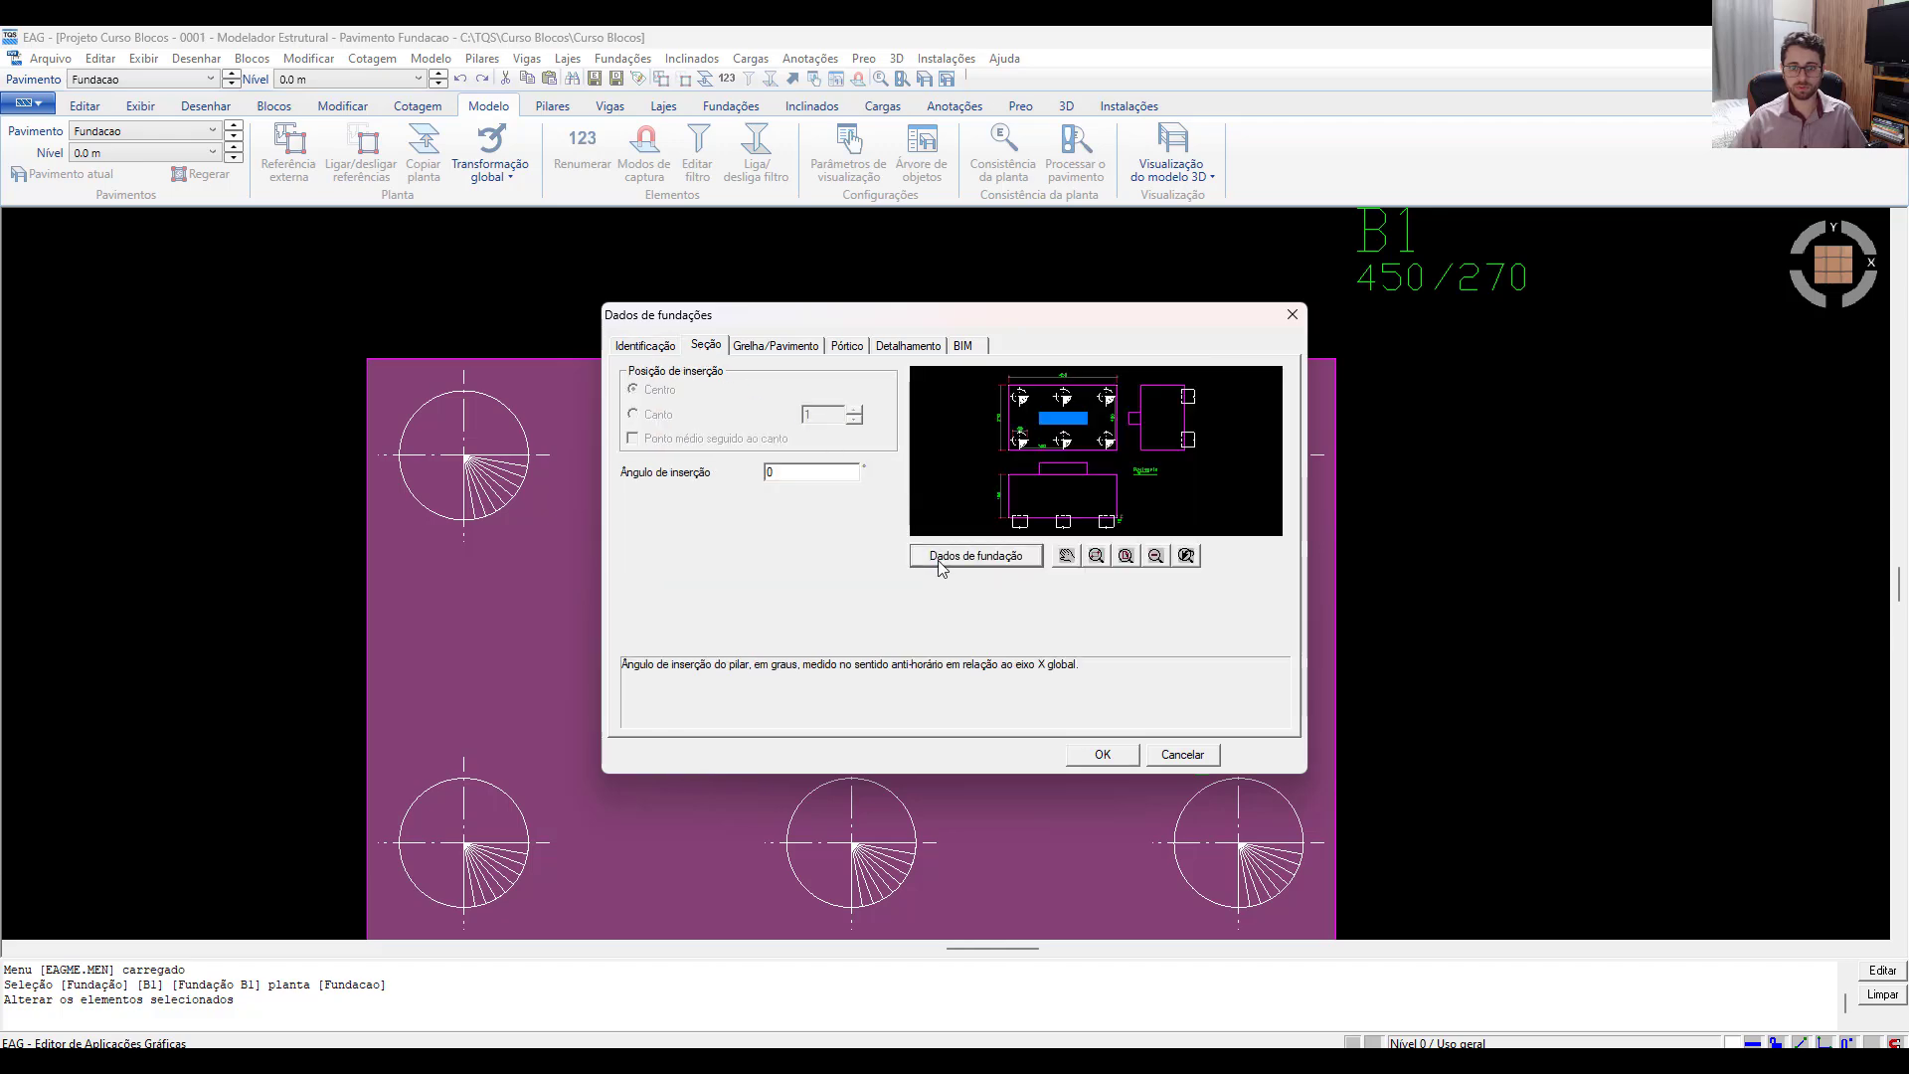
Set B1's fictitious column dimensions to X 63,585 cm and Y 118,479 cm and accept the foundation data.
double_click(755, 294)
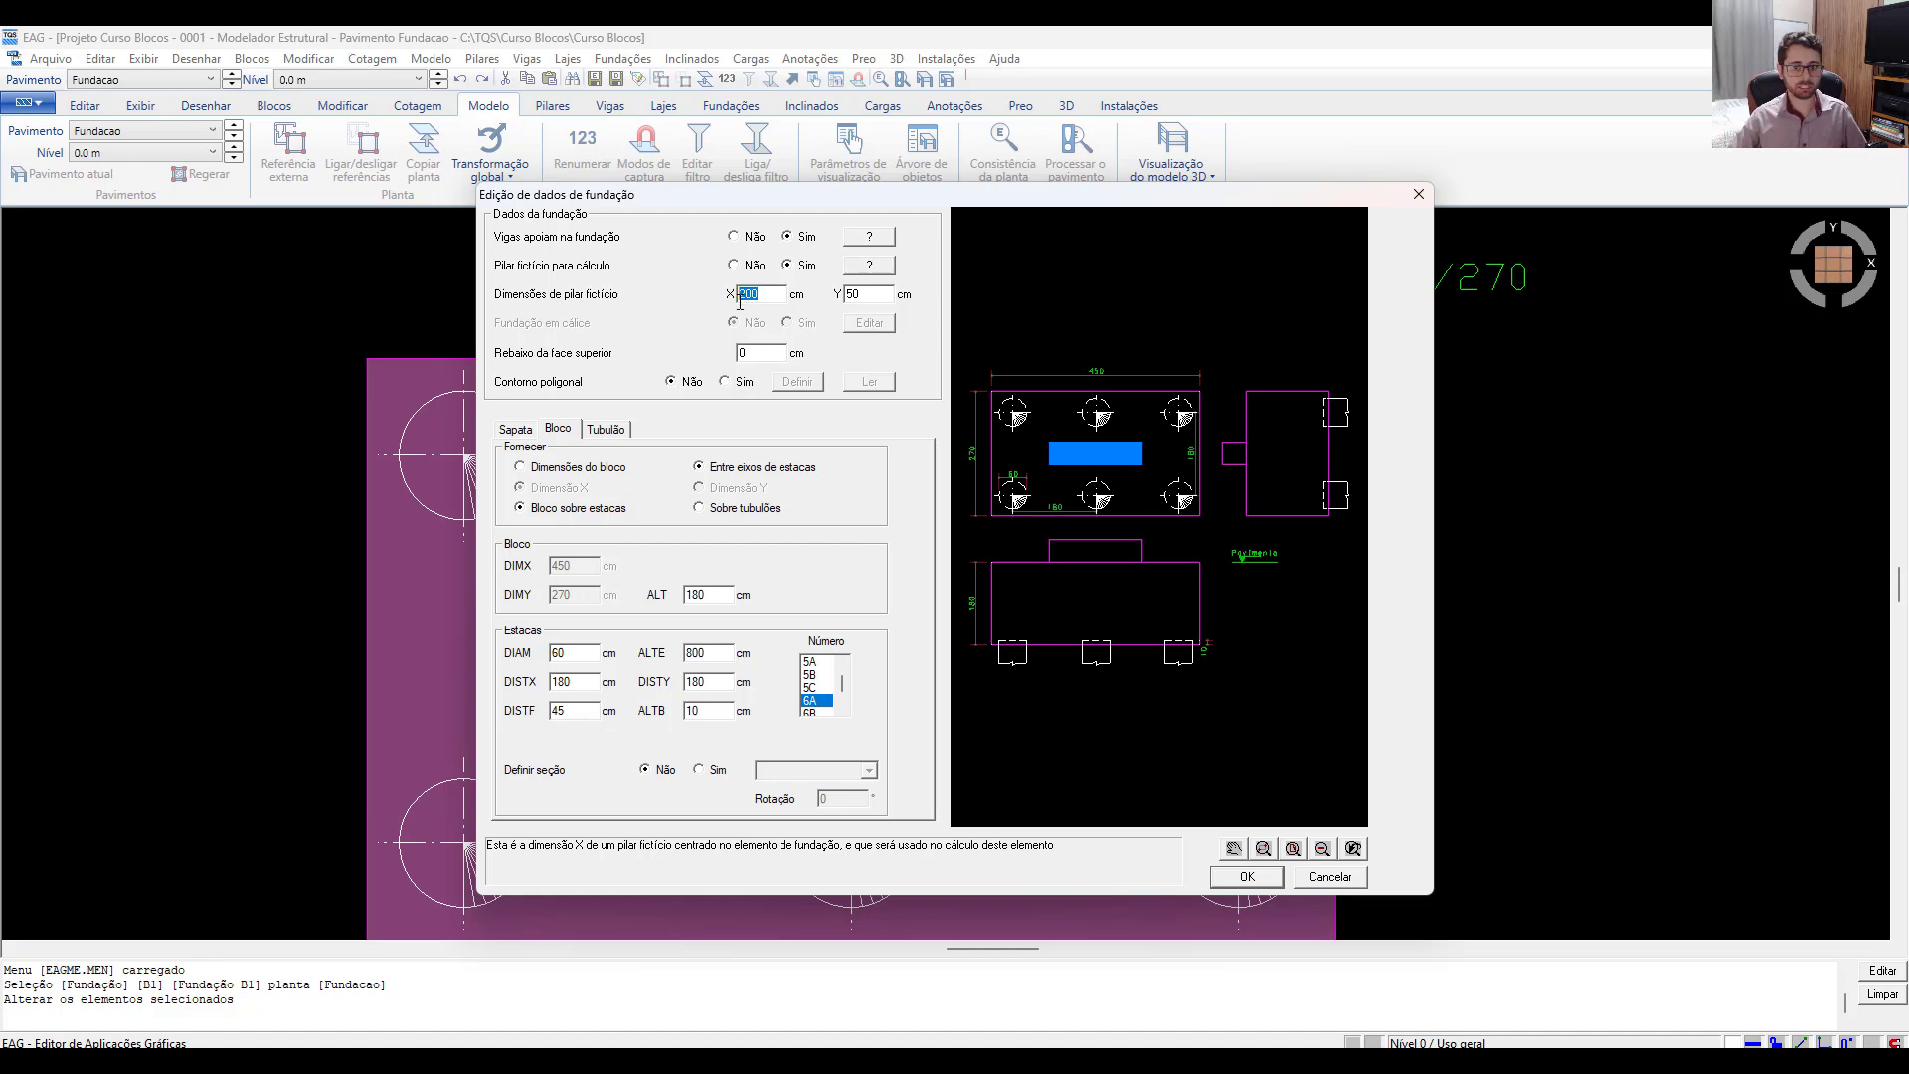
type("63,585")
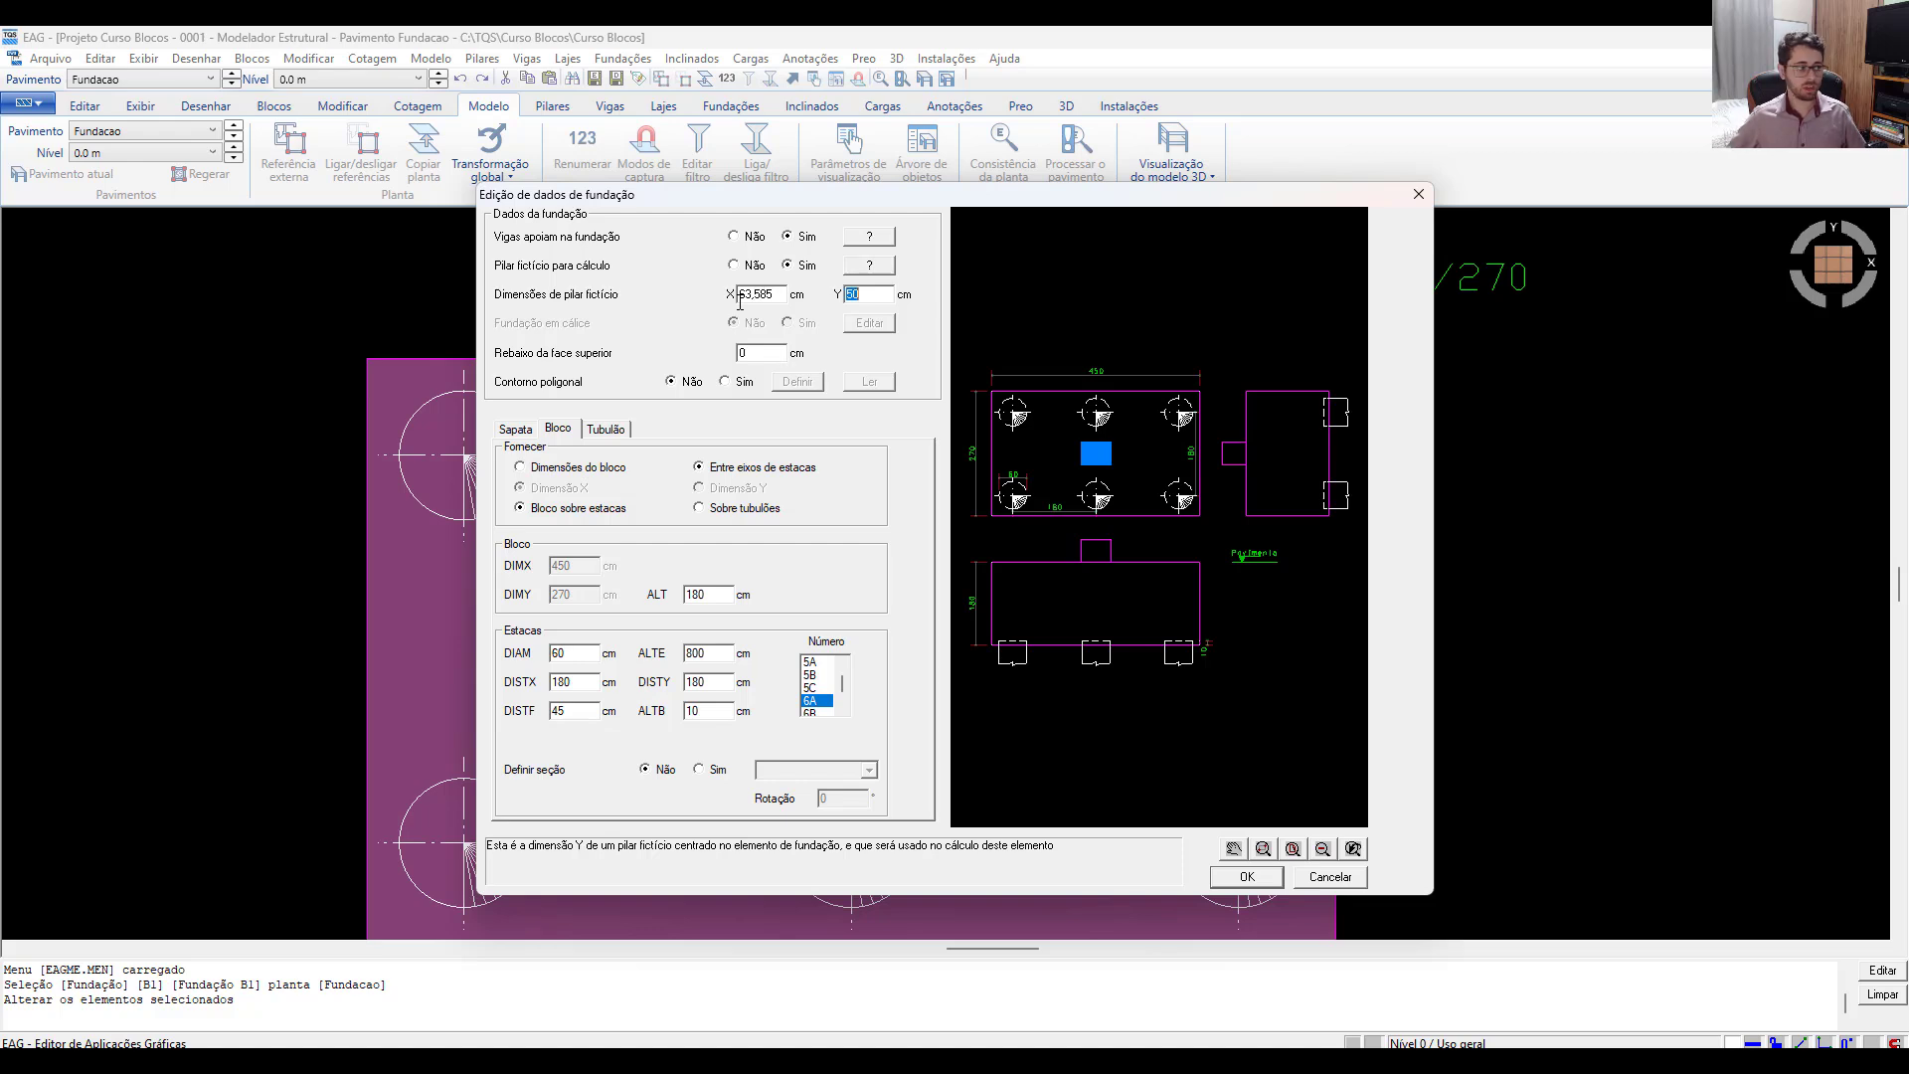
type("118,479")
scroll(1049, 398, "up", 3)
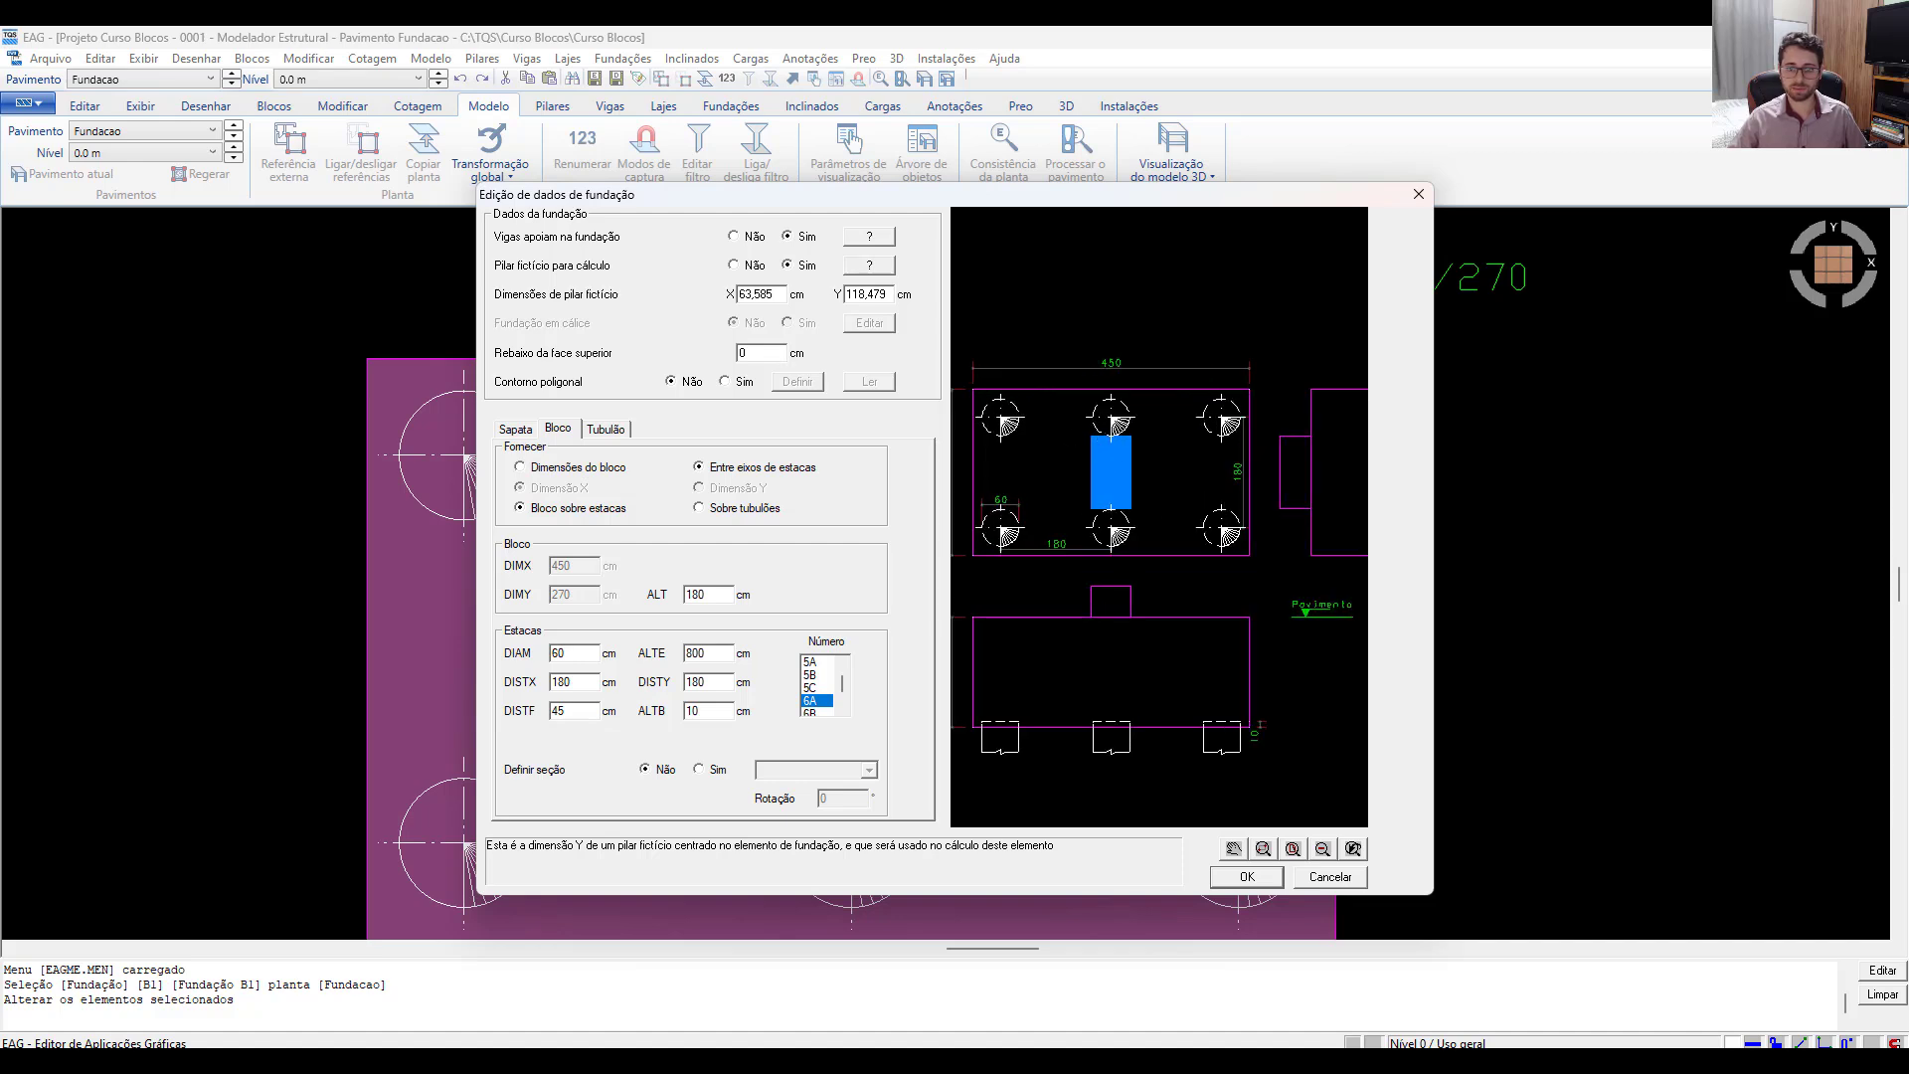
left_click(1238, 875)
left_click(1134, 758)
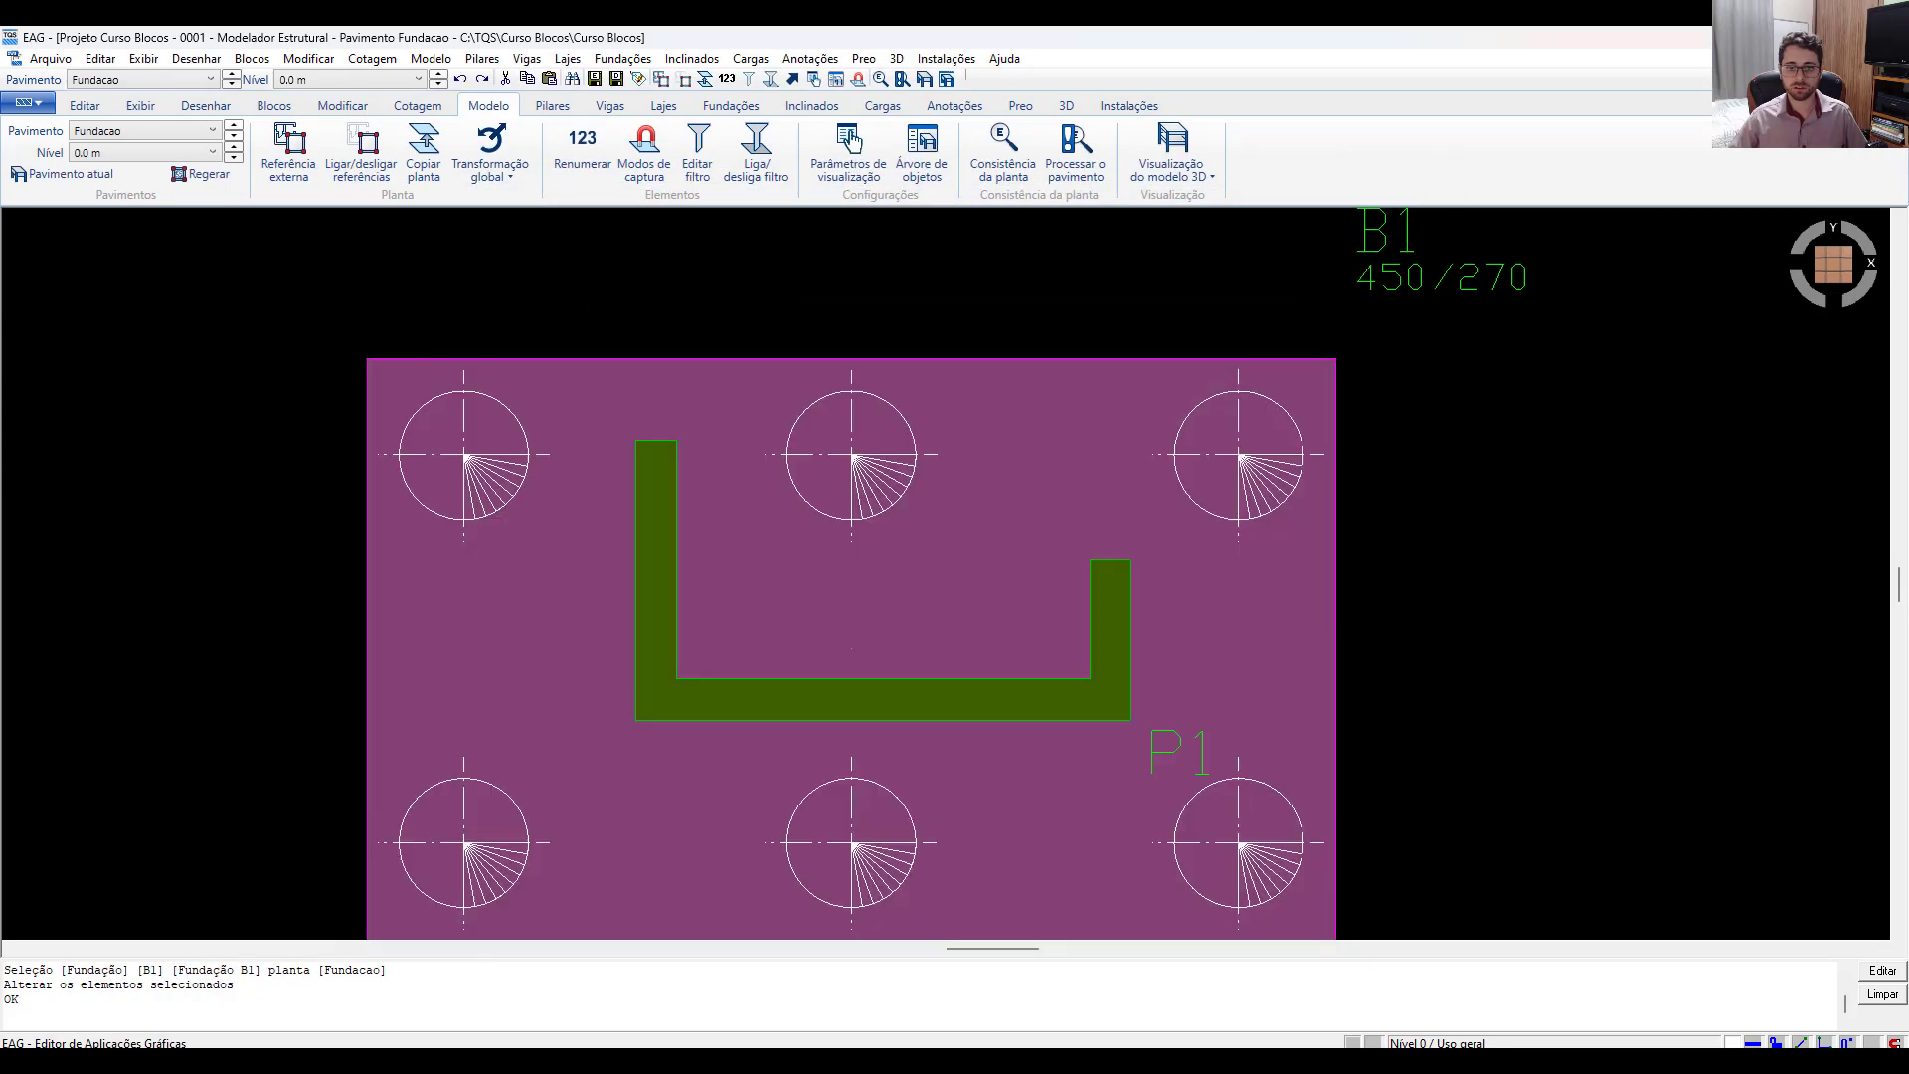
Switch to the for0002 drawing and copy the upright blue rectangle onto column P1, using the U-section's inner left corner as reference point.
mouse_move(0, 378)
left_mouse_down()
mouse_move(730, 230)
mouse_move(855, 29)
left_mouse_up()
scroll(1065, 466, "down", 5)
scroll(1015, 491, "up", 4)
scroll(994, 501, "up", 2)
left_click(979, 495)
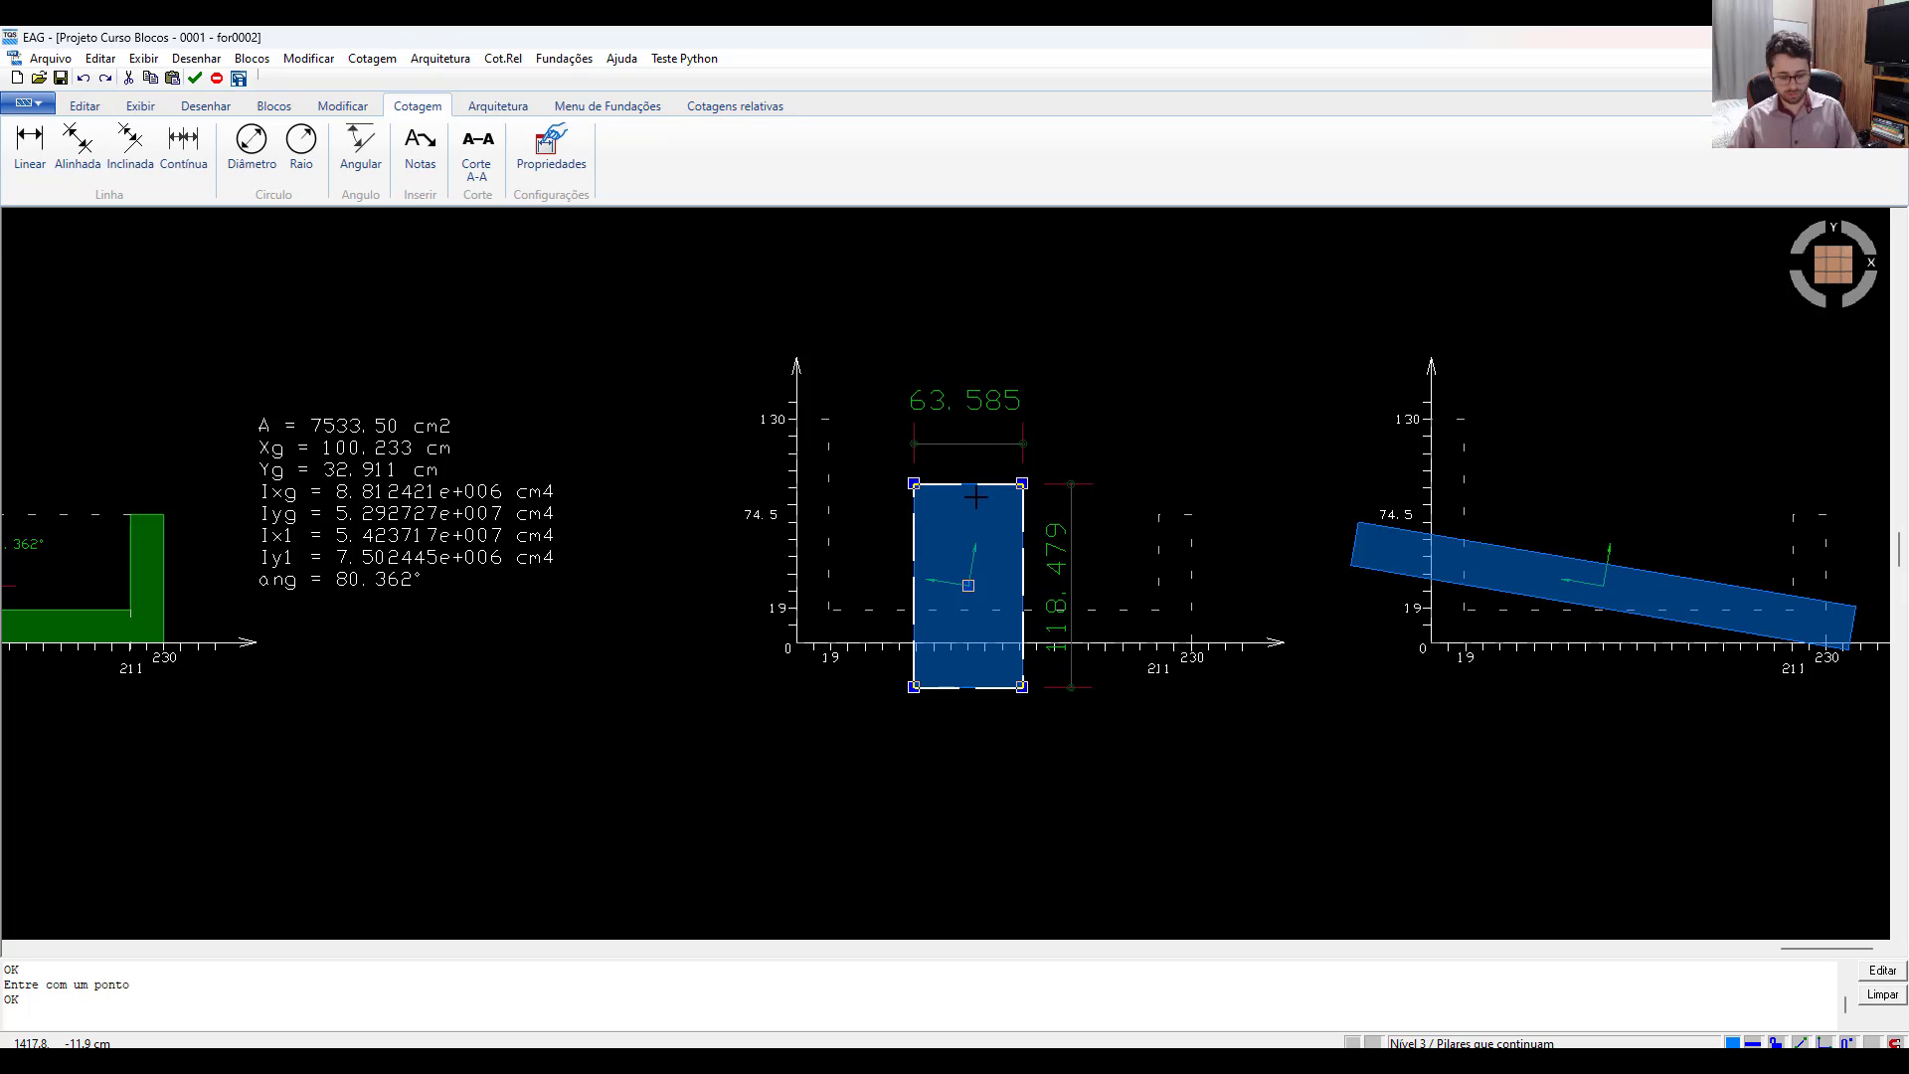
key("c")
key("n")
left_click(830, 609)
scroll(1302, 659, "down", 6)
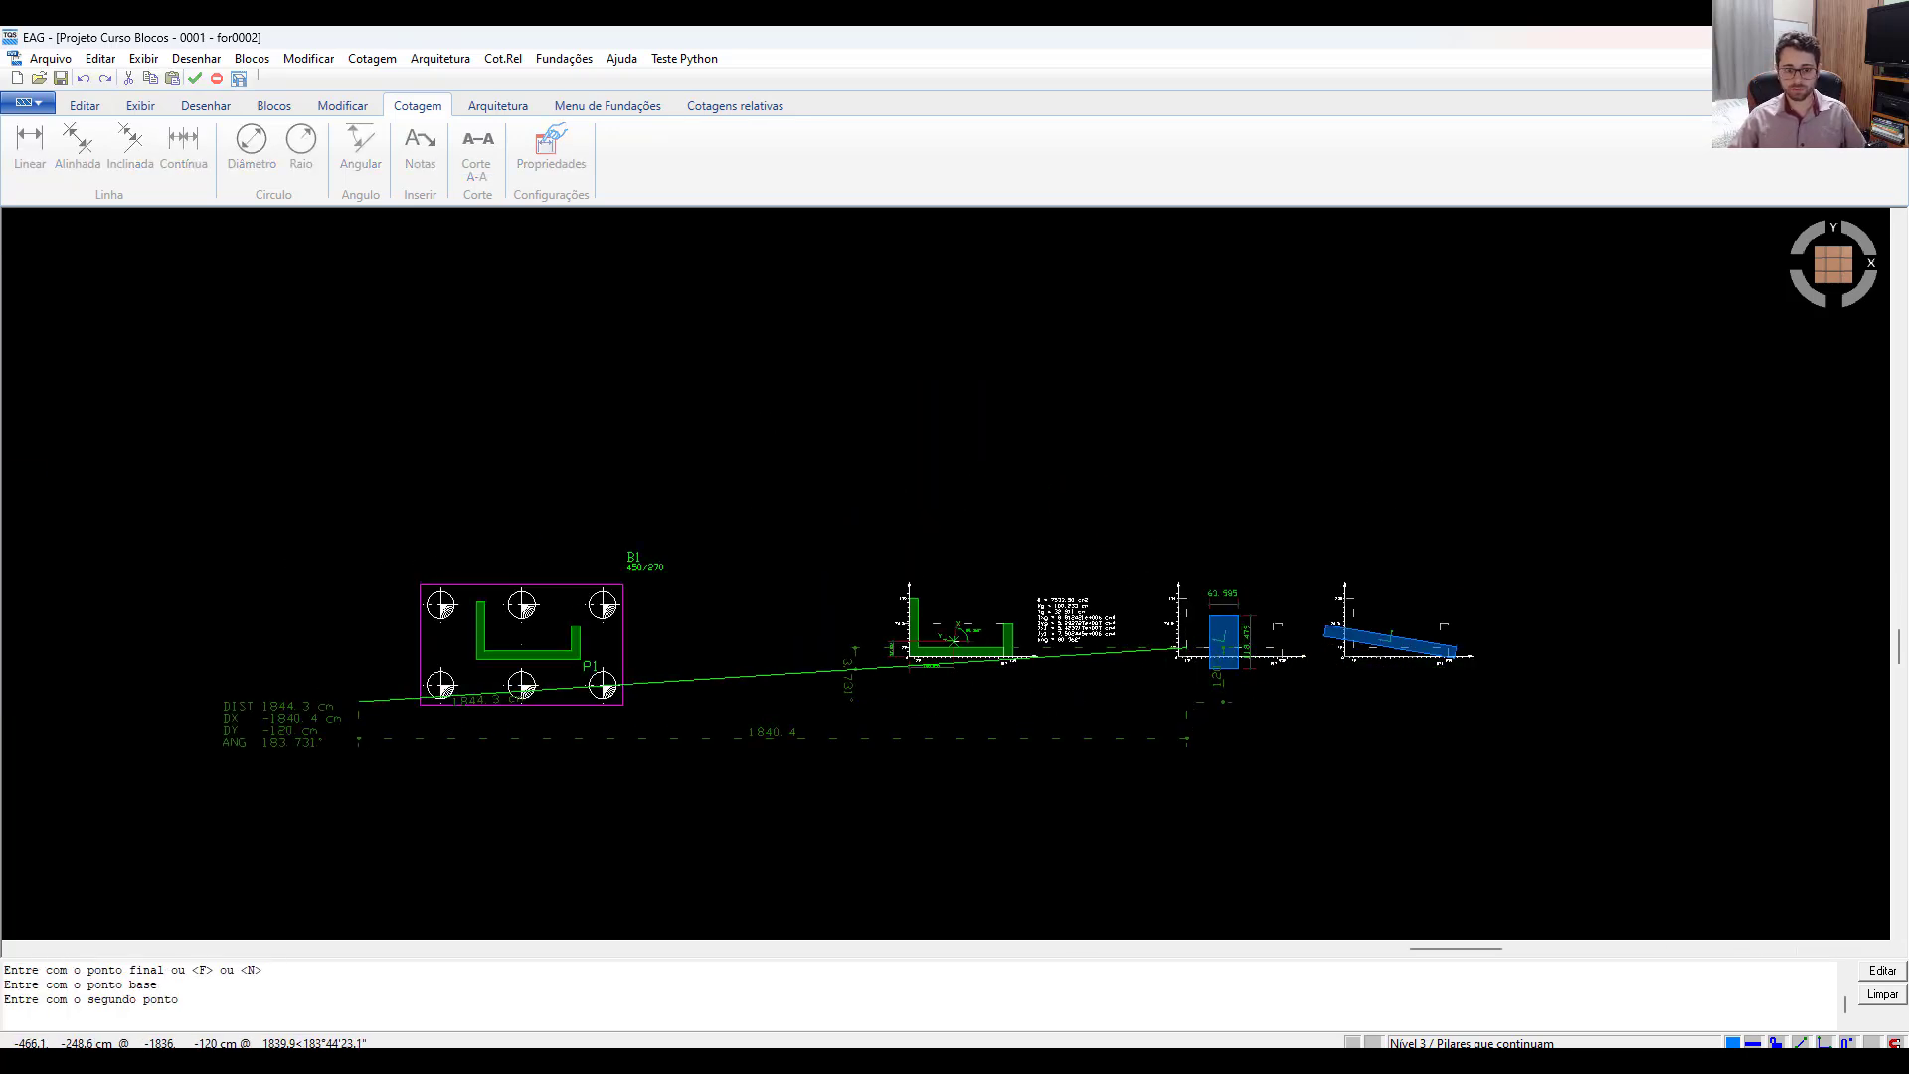
scroll(431, 656, "up", 3)
left_click(537, 640)
scroll(537, 617, "up", 2)
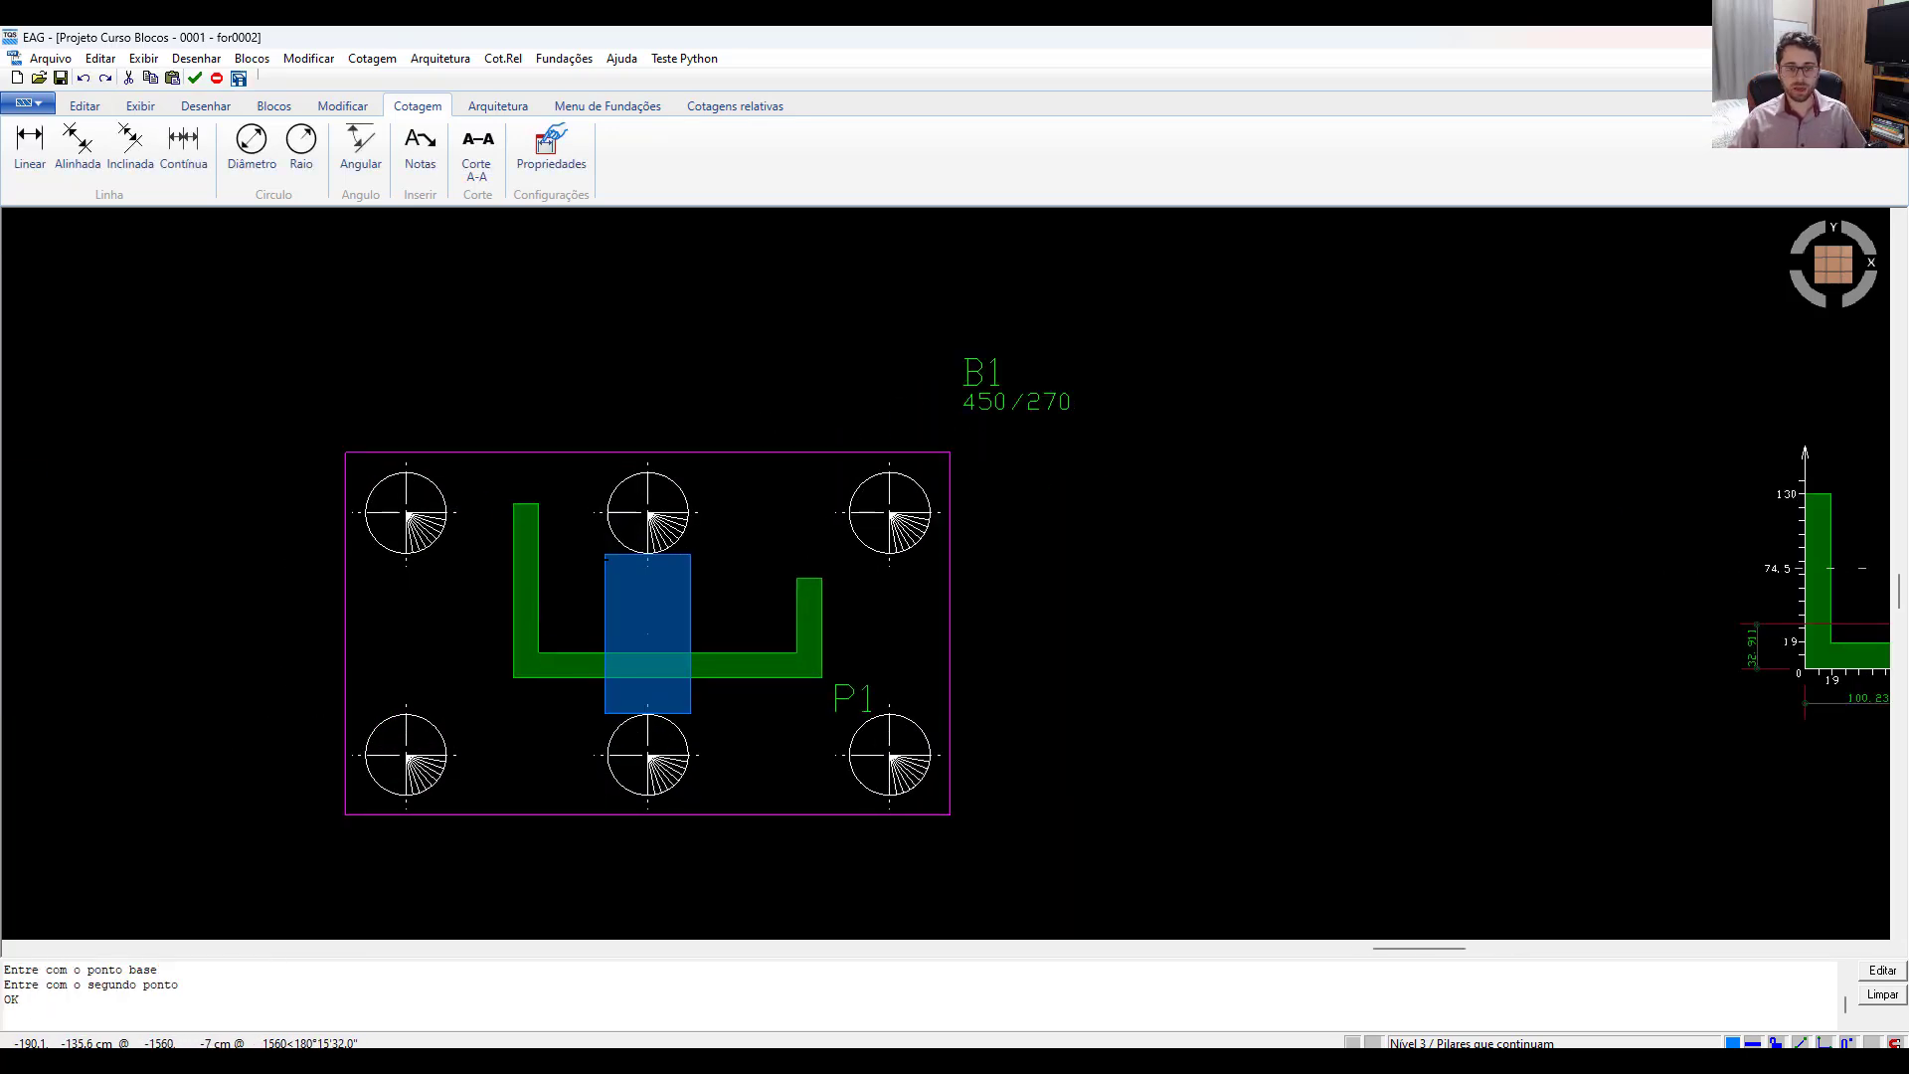
Select column P1 and the copied rectangle in turn to compare their centre points.
left_click(533, 585)
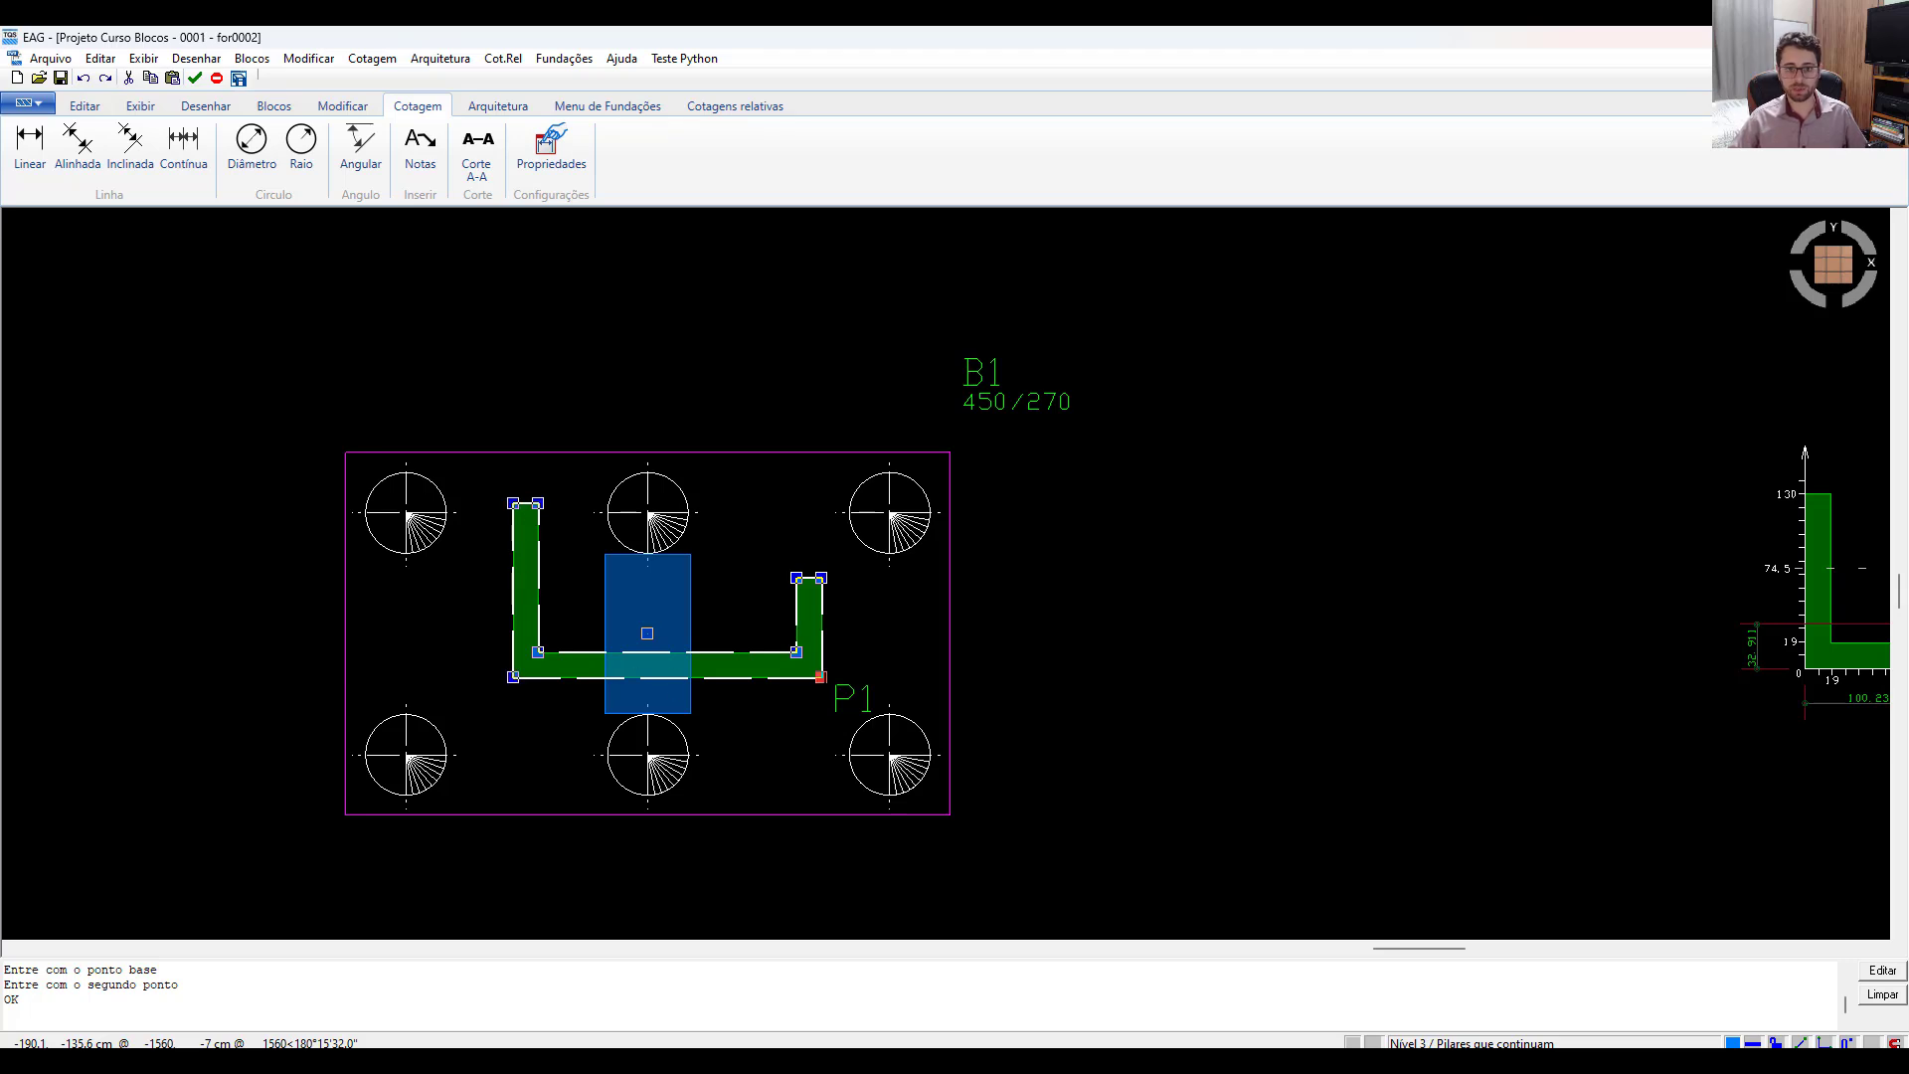
key("Escape")
left_click(607, 557)
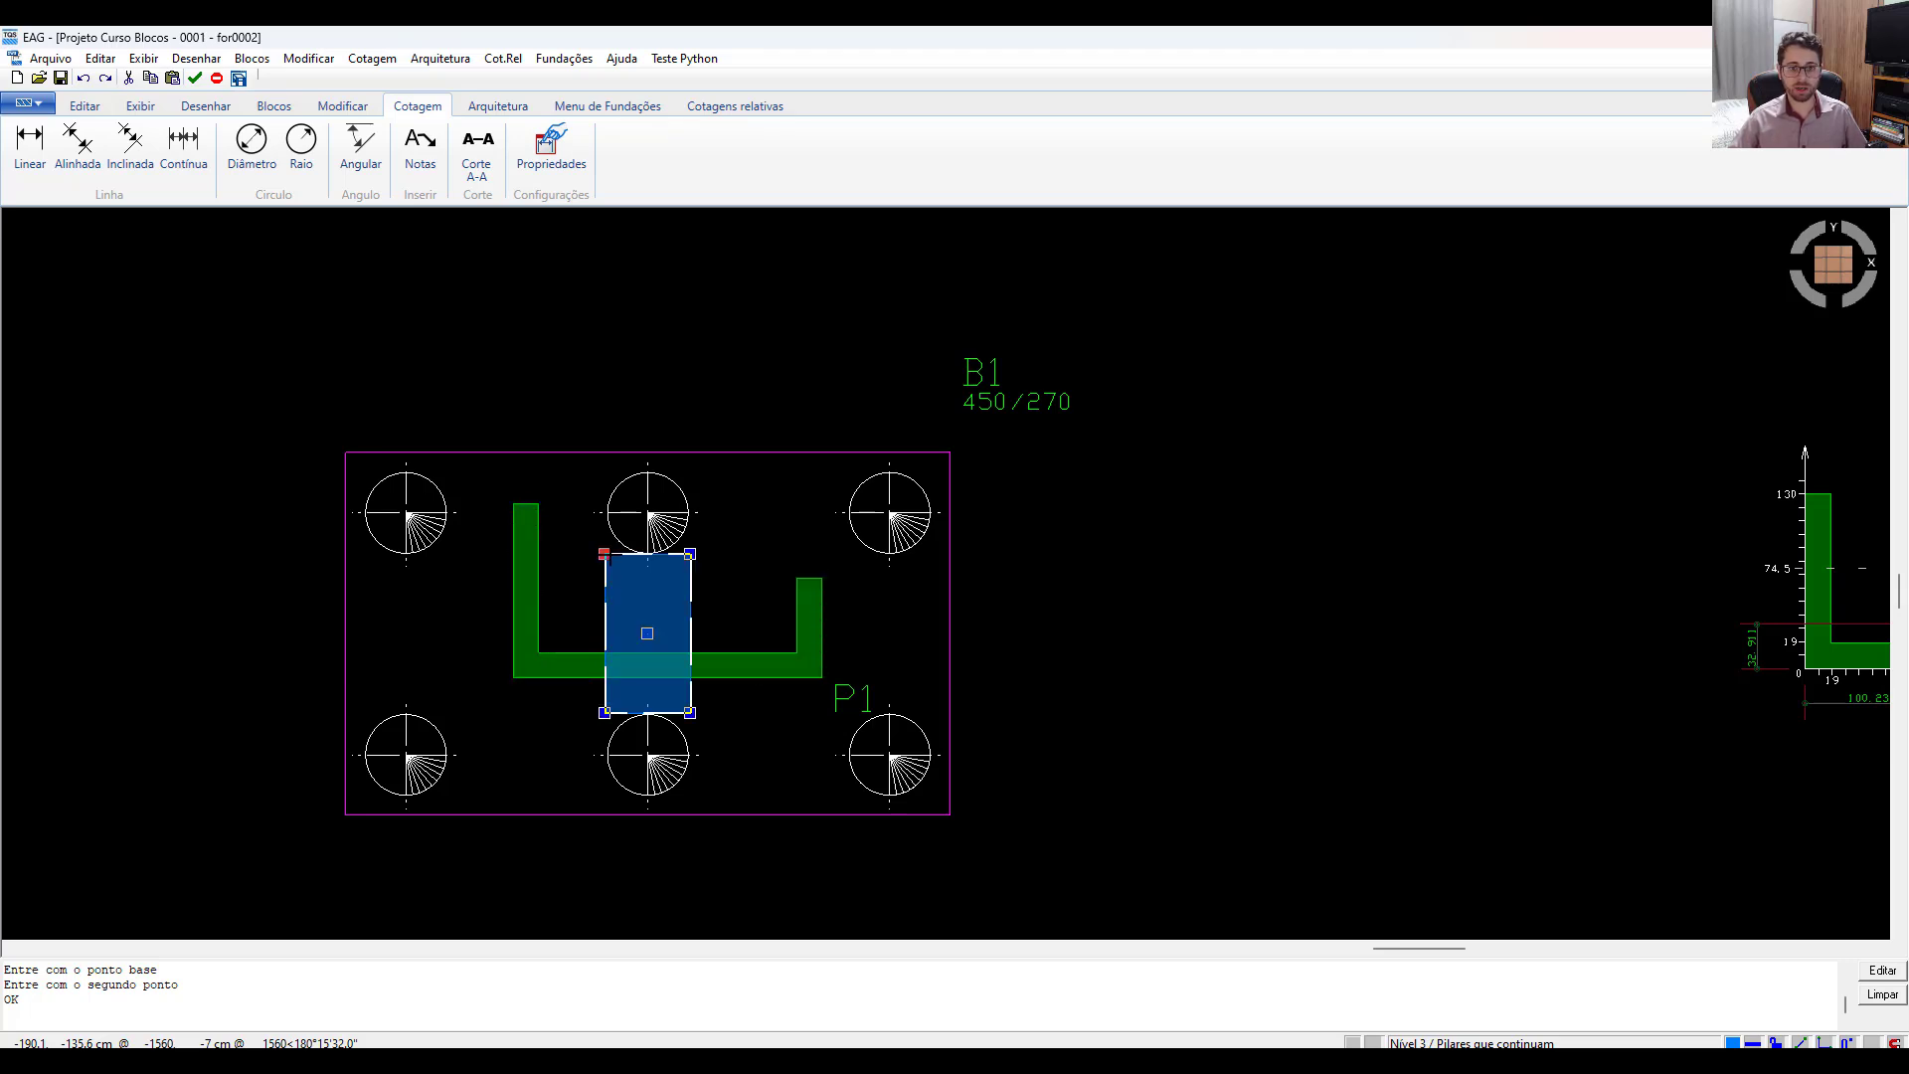
key("Escape")
Move the B1 450/270 label down beside the pile cap's upper-right corner.
scroll(572, 661, "up", 3)
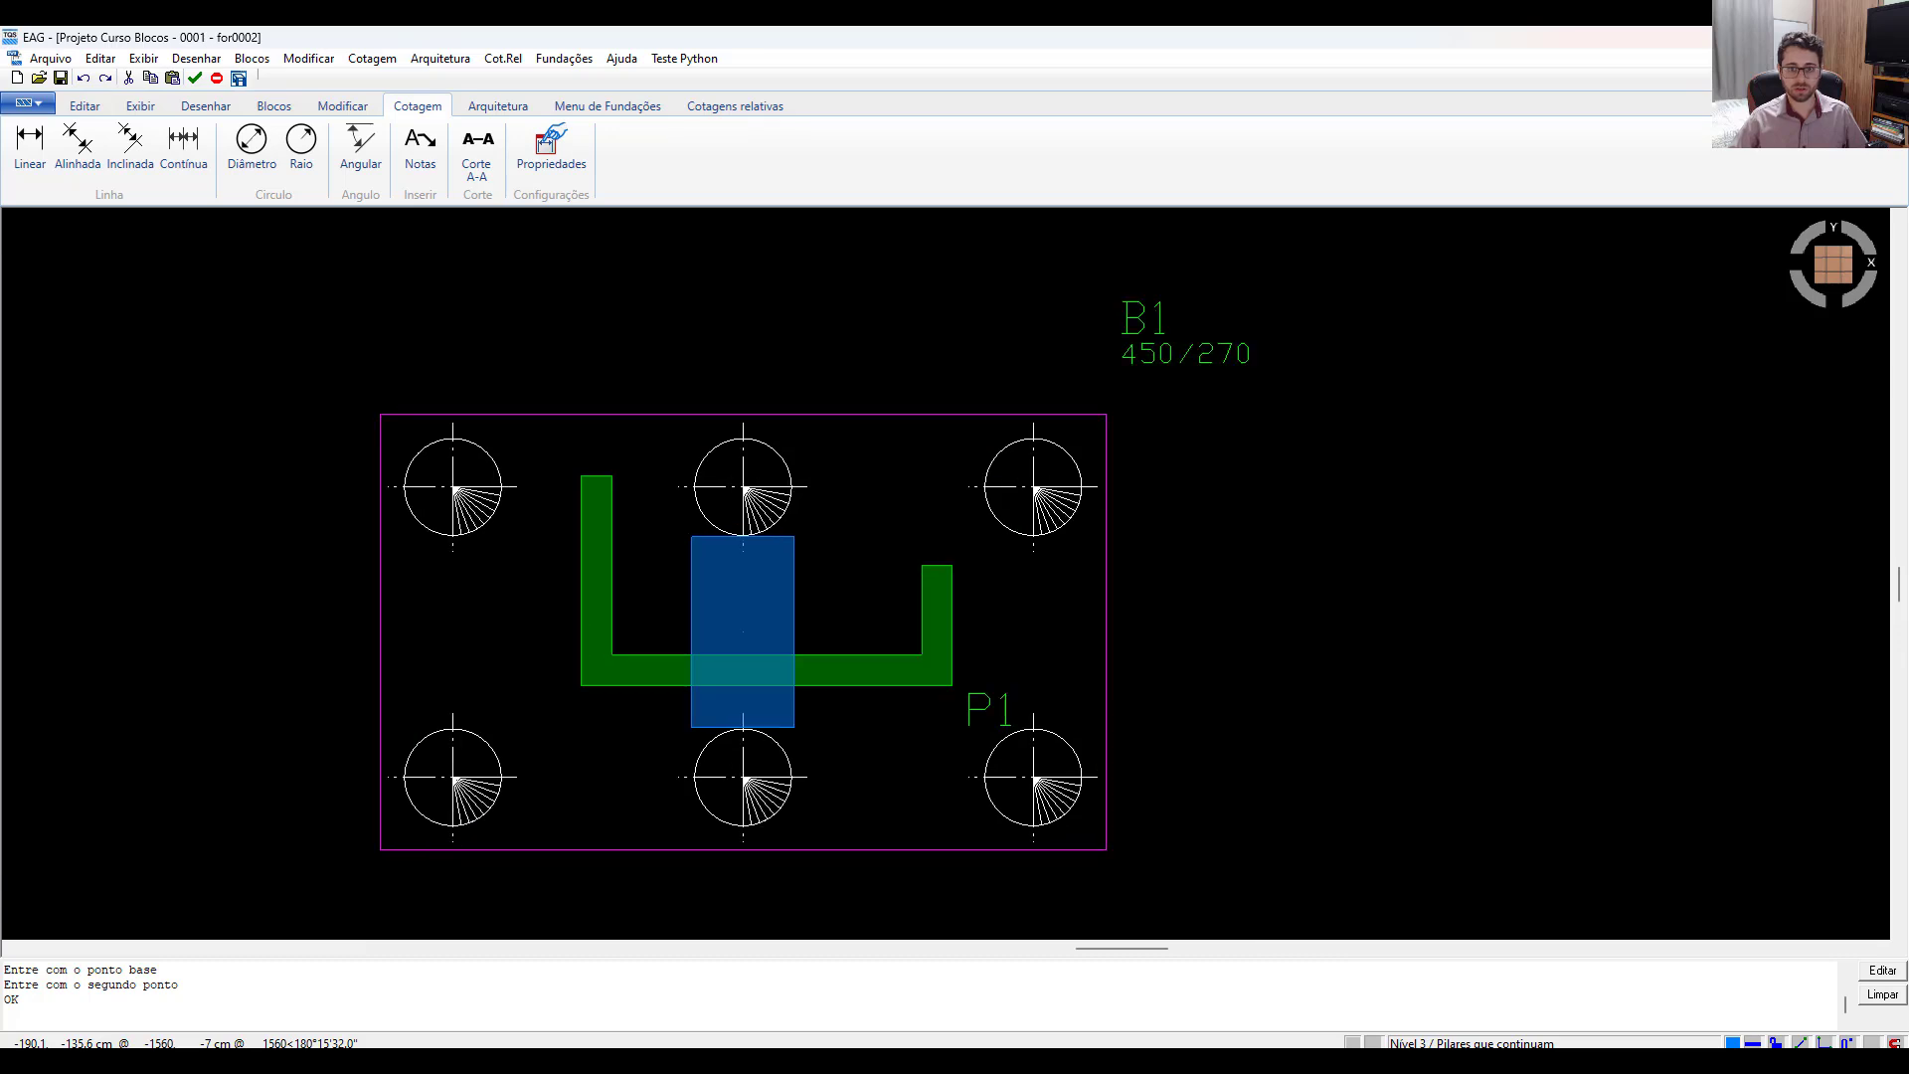
middle_click_drag(641, 677, 682, 688)
left_click(1415, 430)
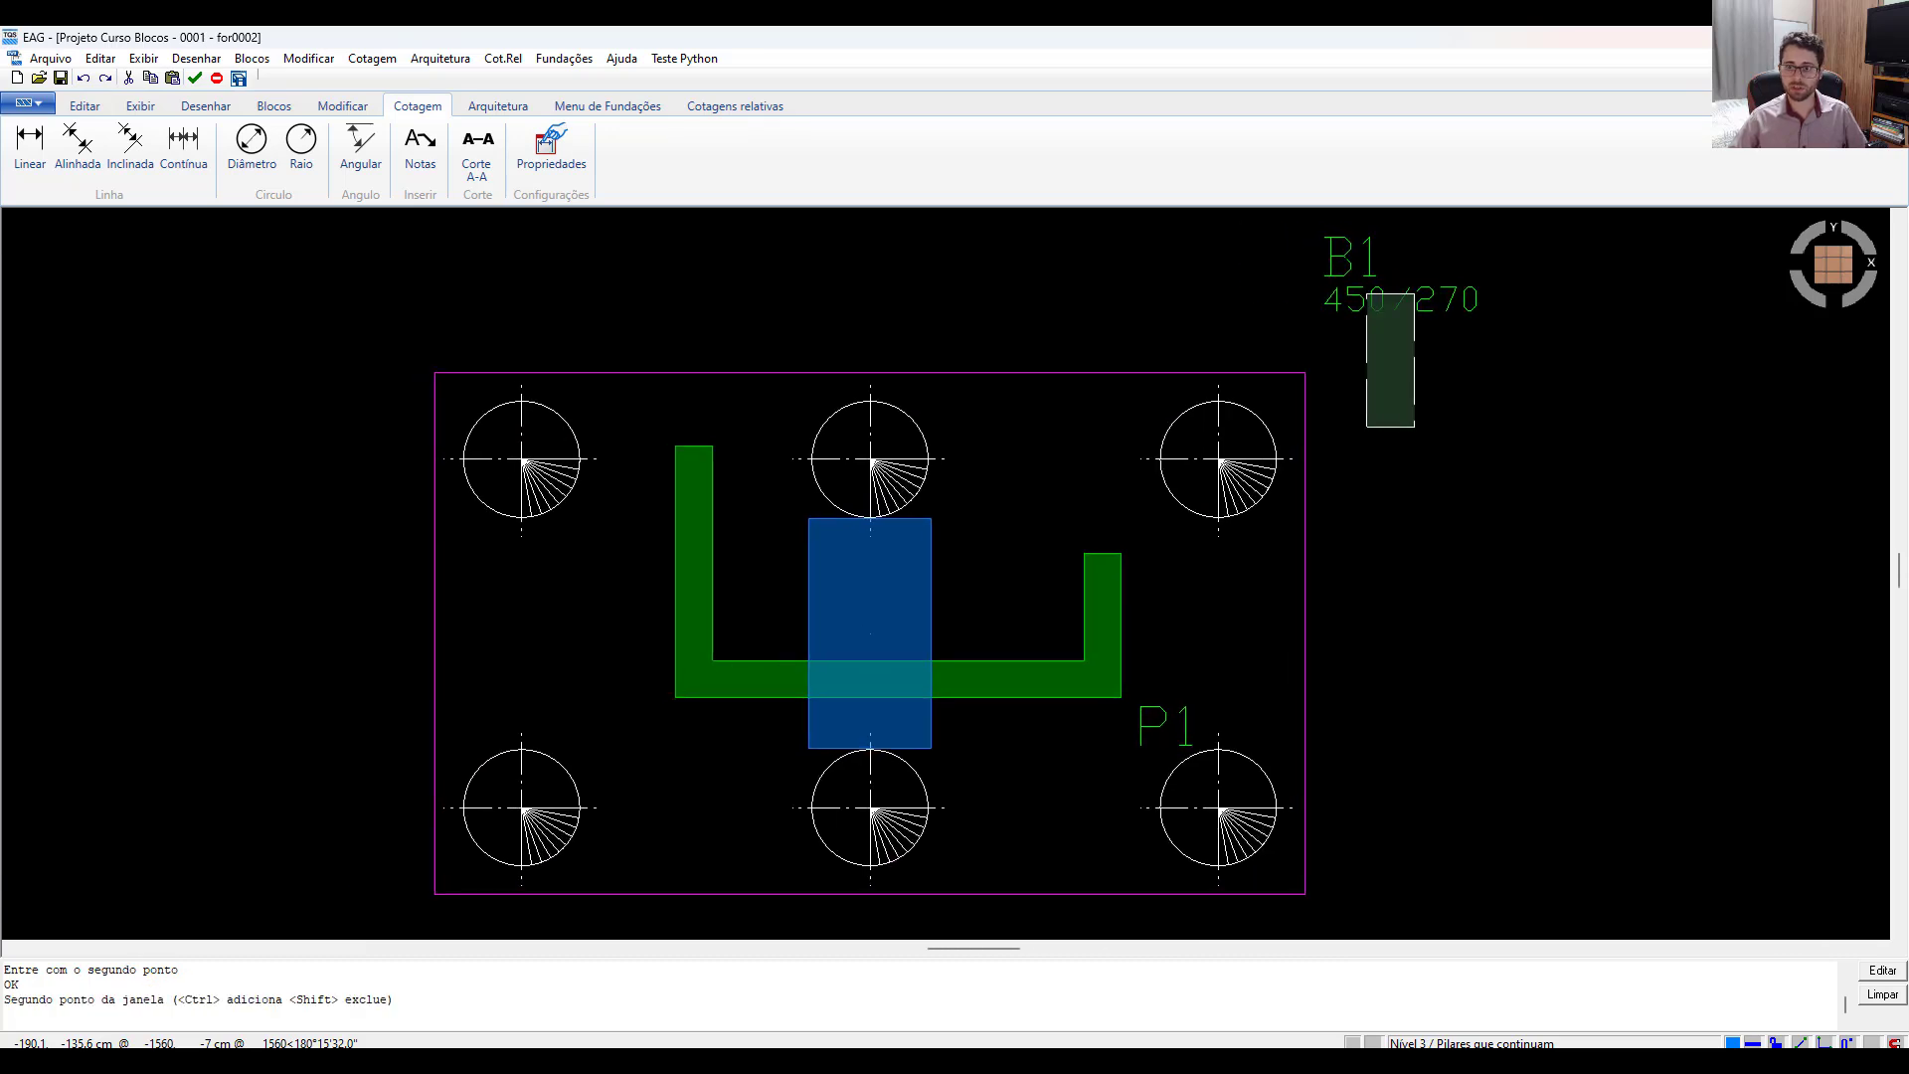
left_click(1358, 273)
left_click(1356, 286)
left_click(1347, 425)
left_click(1393, 311)
left_click(1322, 462)
left_click(1352, 395)
left_click(1354, 396)
left_click(1419, 336)
left_click(1376, 483)
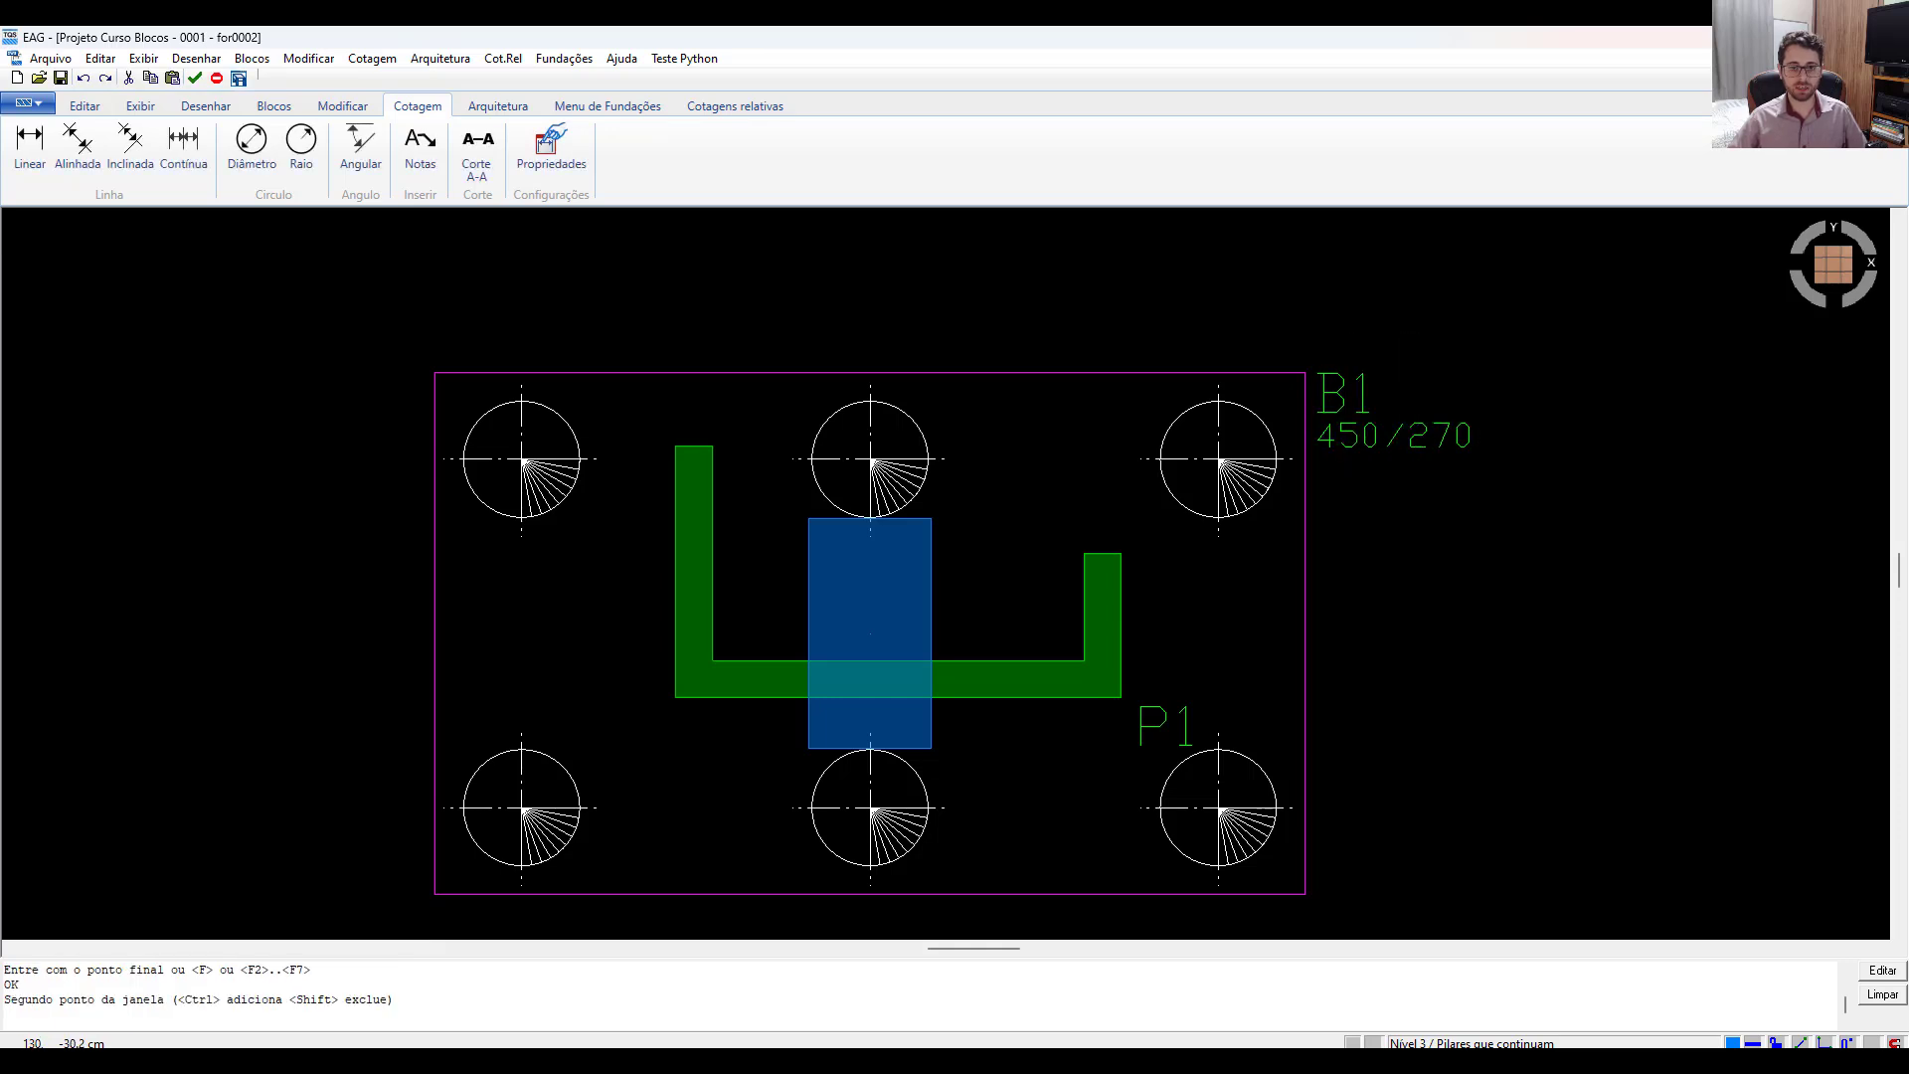
Draw lines from the upper part of the blue rectangle to the centres of the three upper piles.
key("l")
left_click(838, 572)
left_click(522, 459)
key("Escape")
key("l")
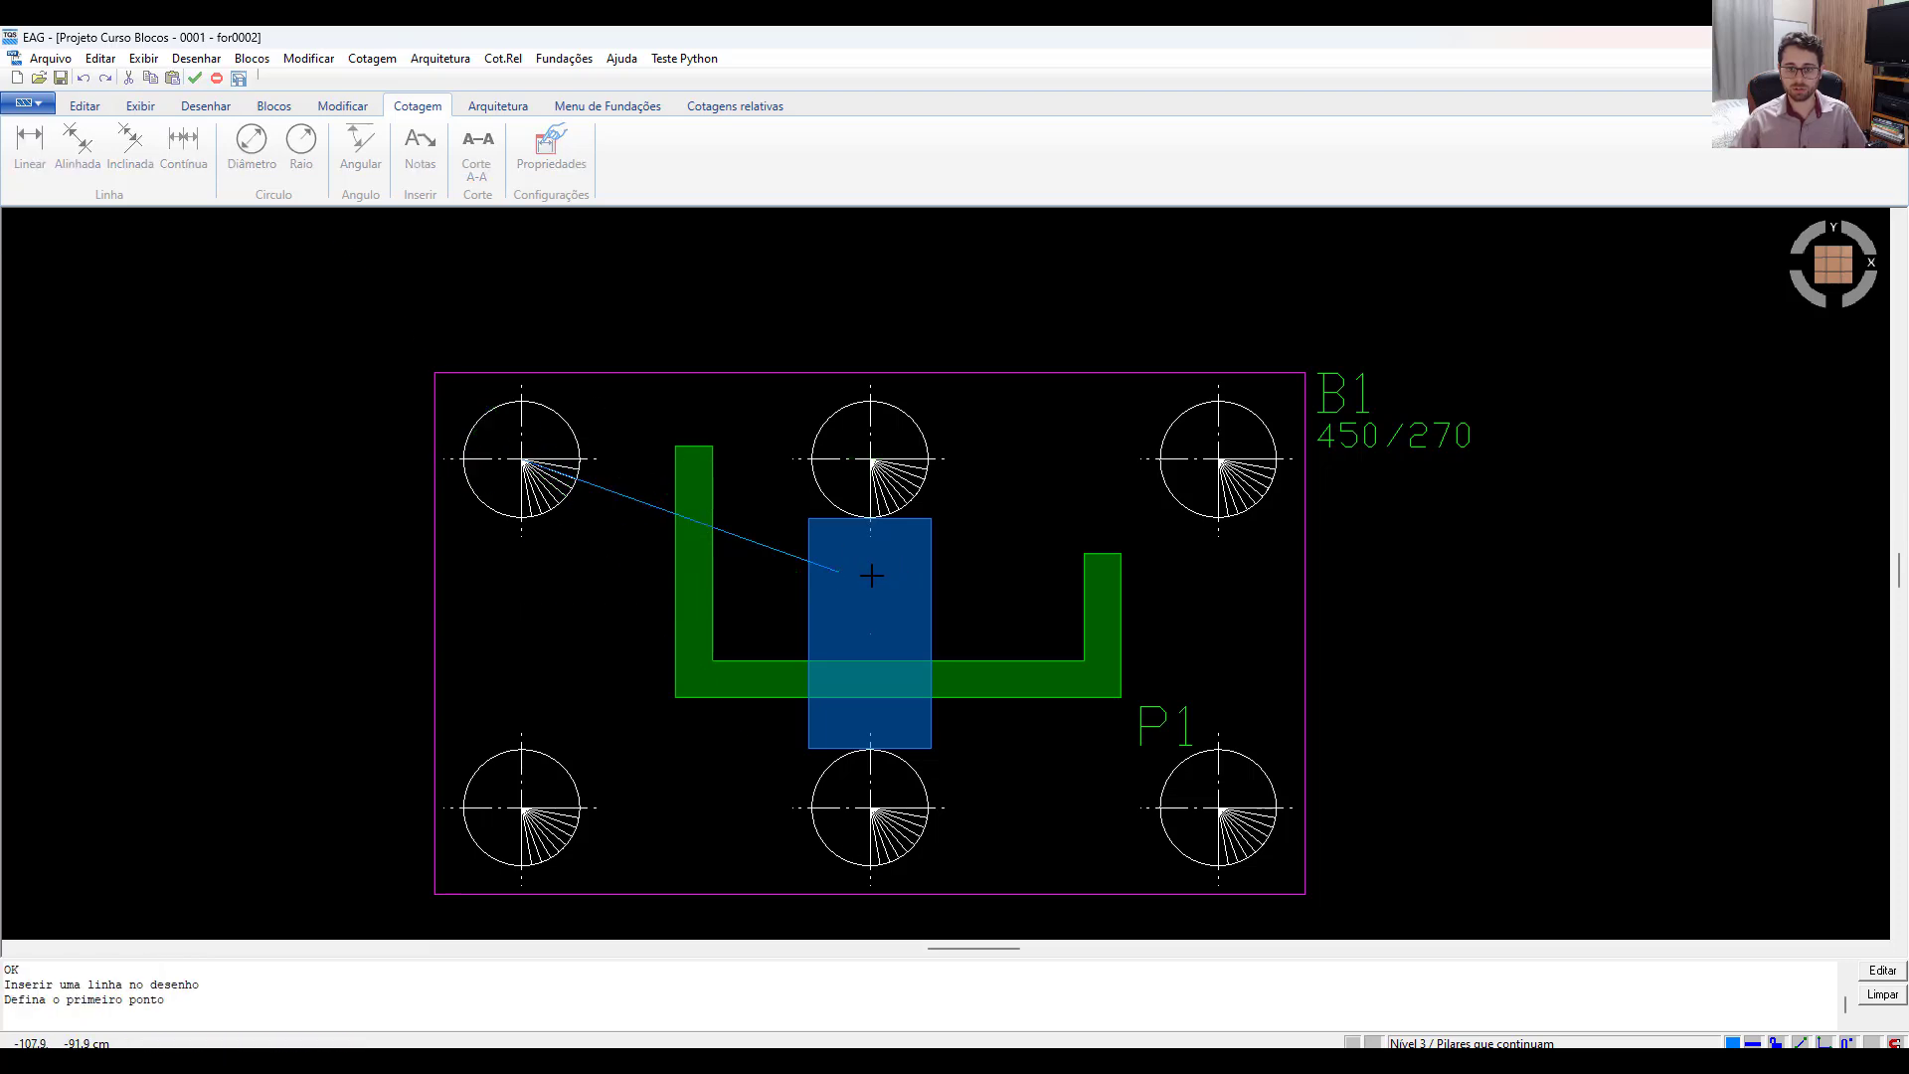
left_click(871, 575)
left_click(871, 459)
key("Return")
left_click(909, 564)
left_click(1218, 459)
key("Return")
Draw lines from the lower part of the blue rectangle to the centres of the three lower piles.
key("Return")
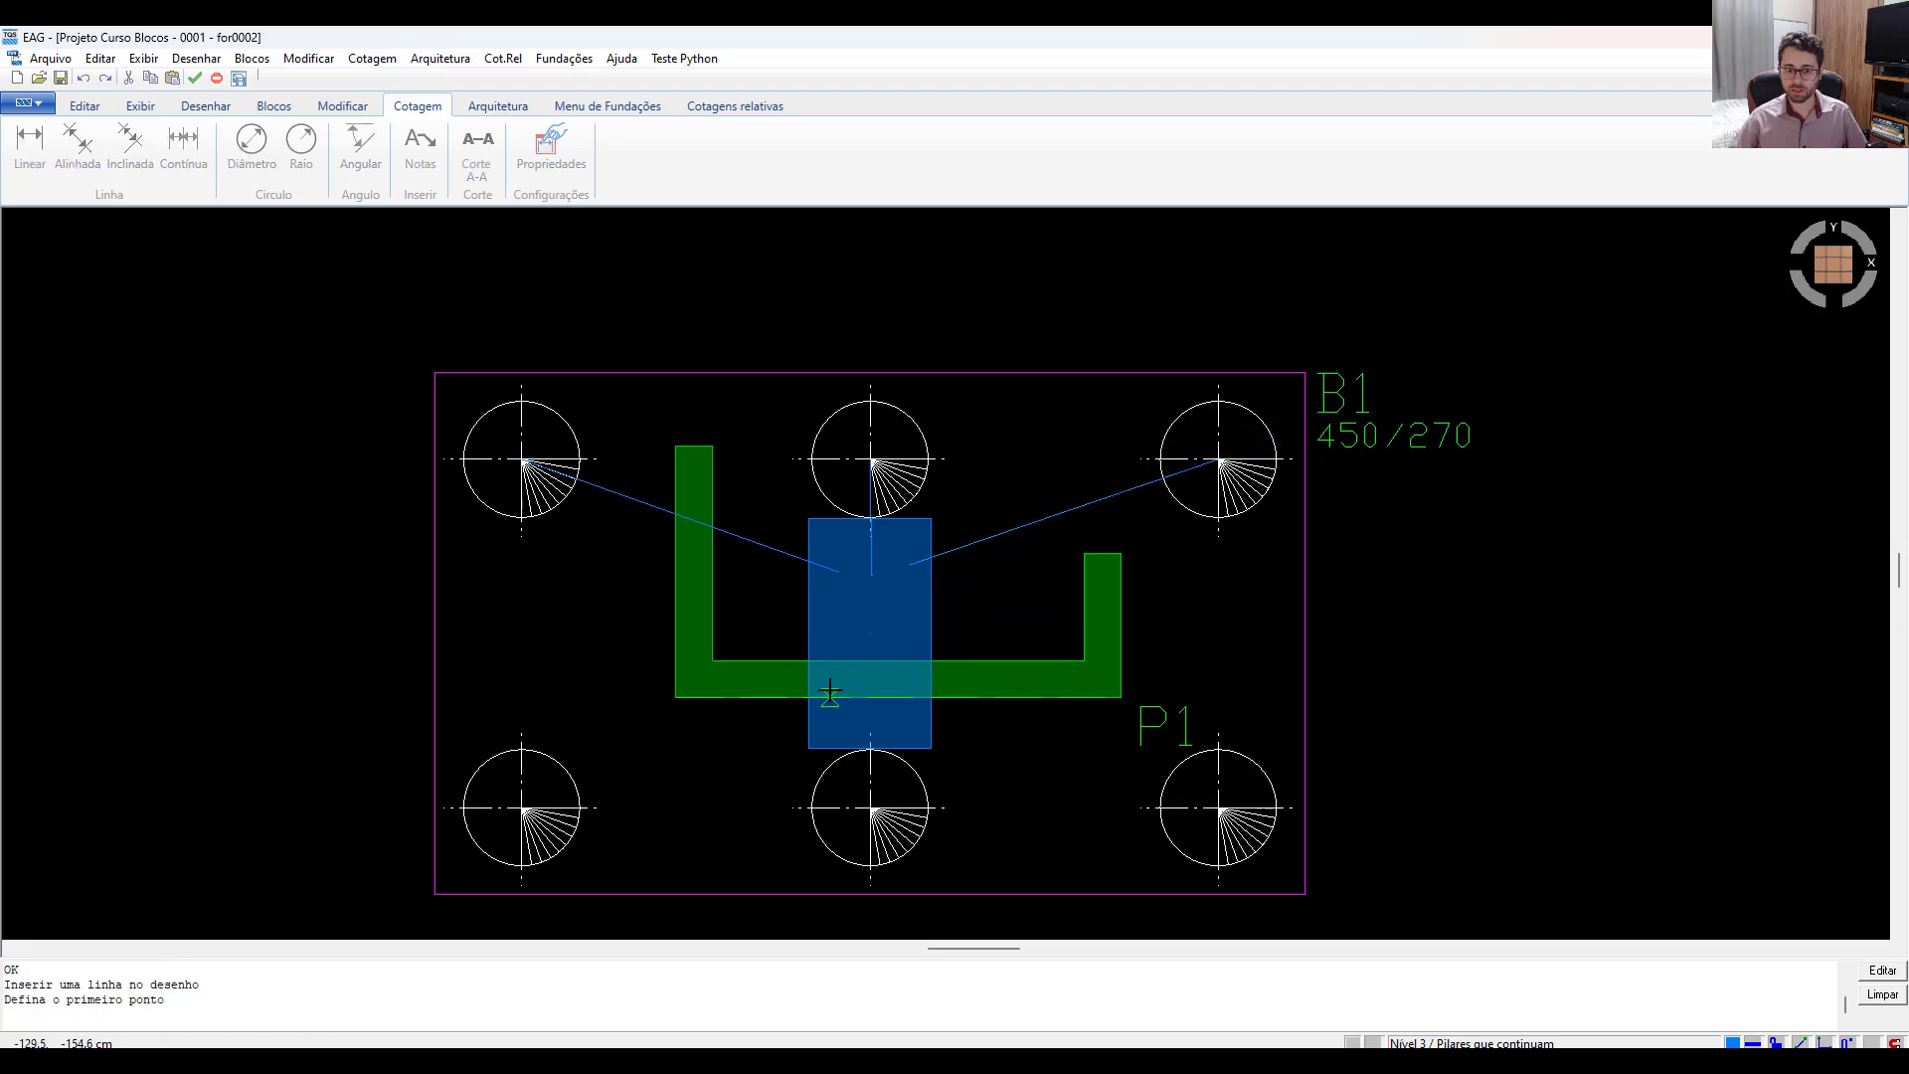
left_click(836, 684)
left_click(521, 808)
key("Return")
left_click(871, 684)
left_click(871, 807)
key("Return")
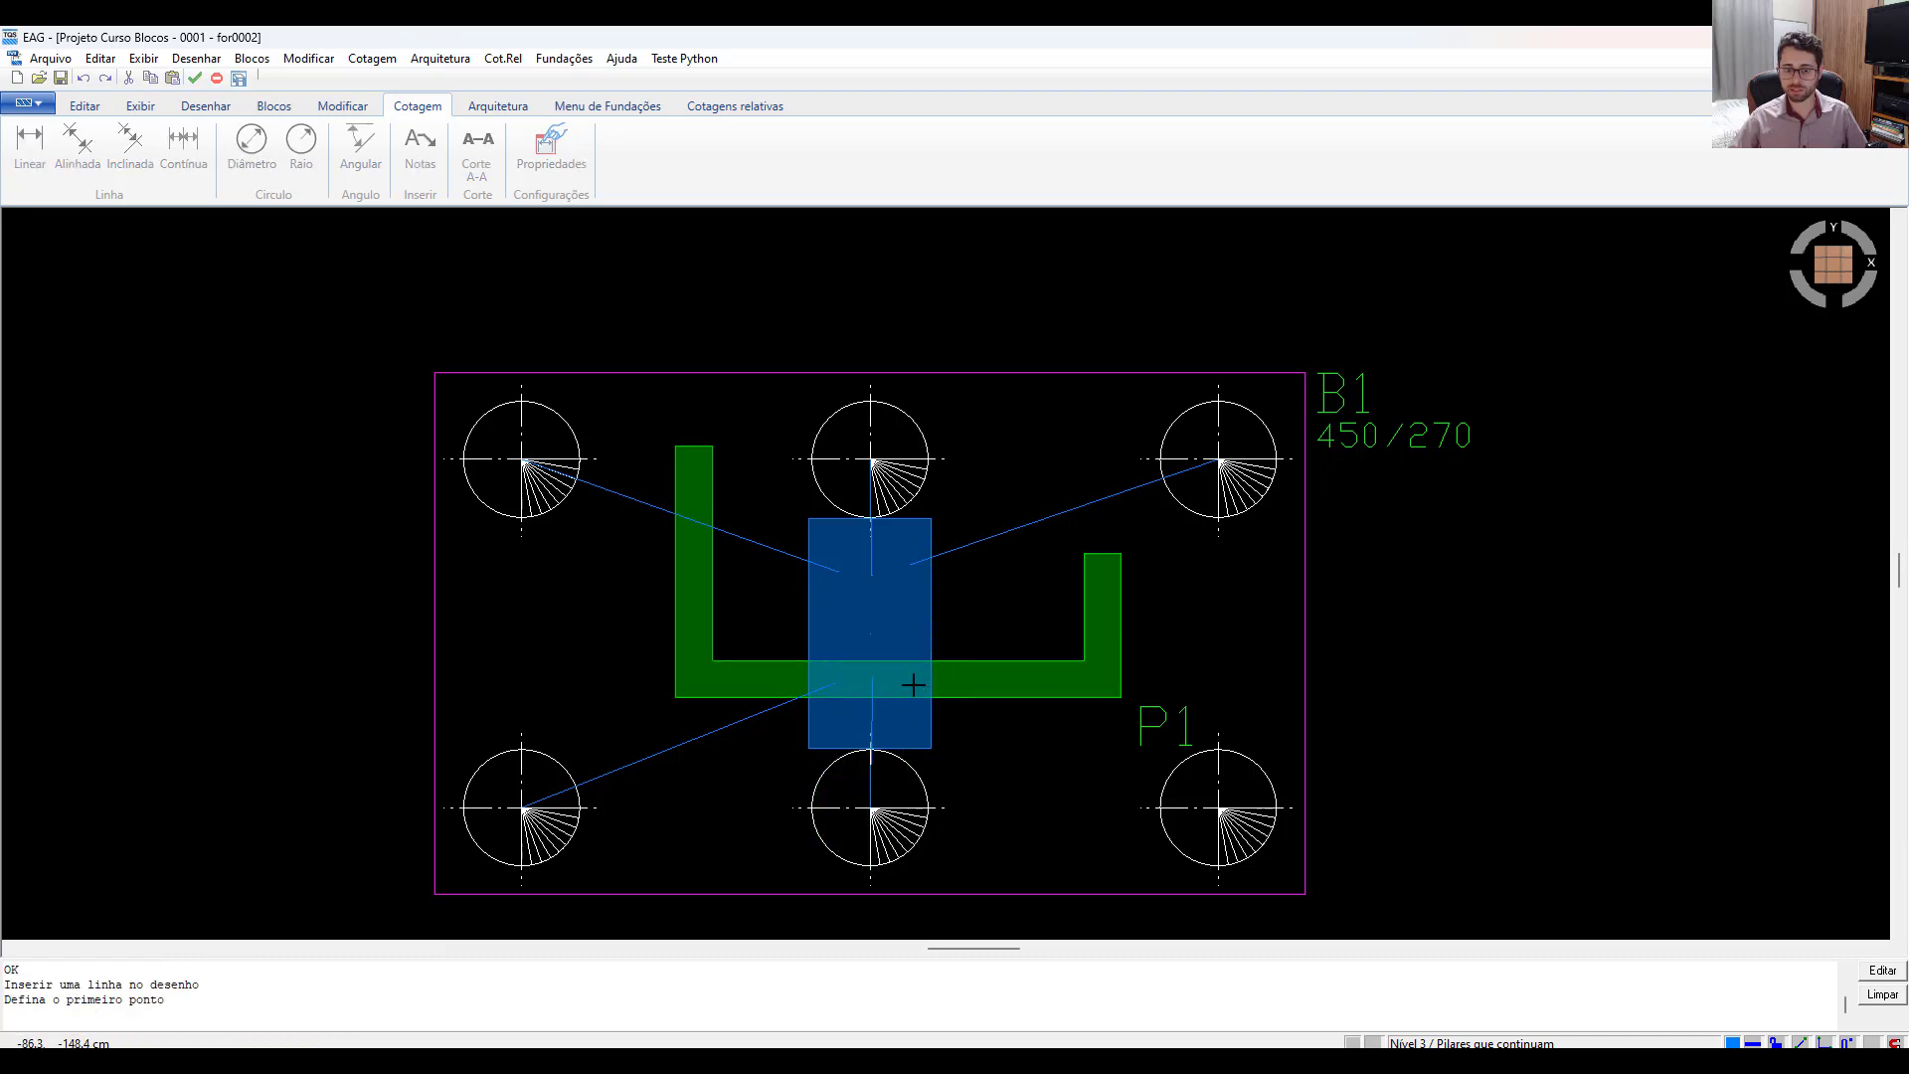
left_click(912, 684)
left_click(1218, 807)
key("Escape")
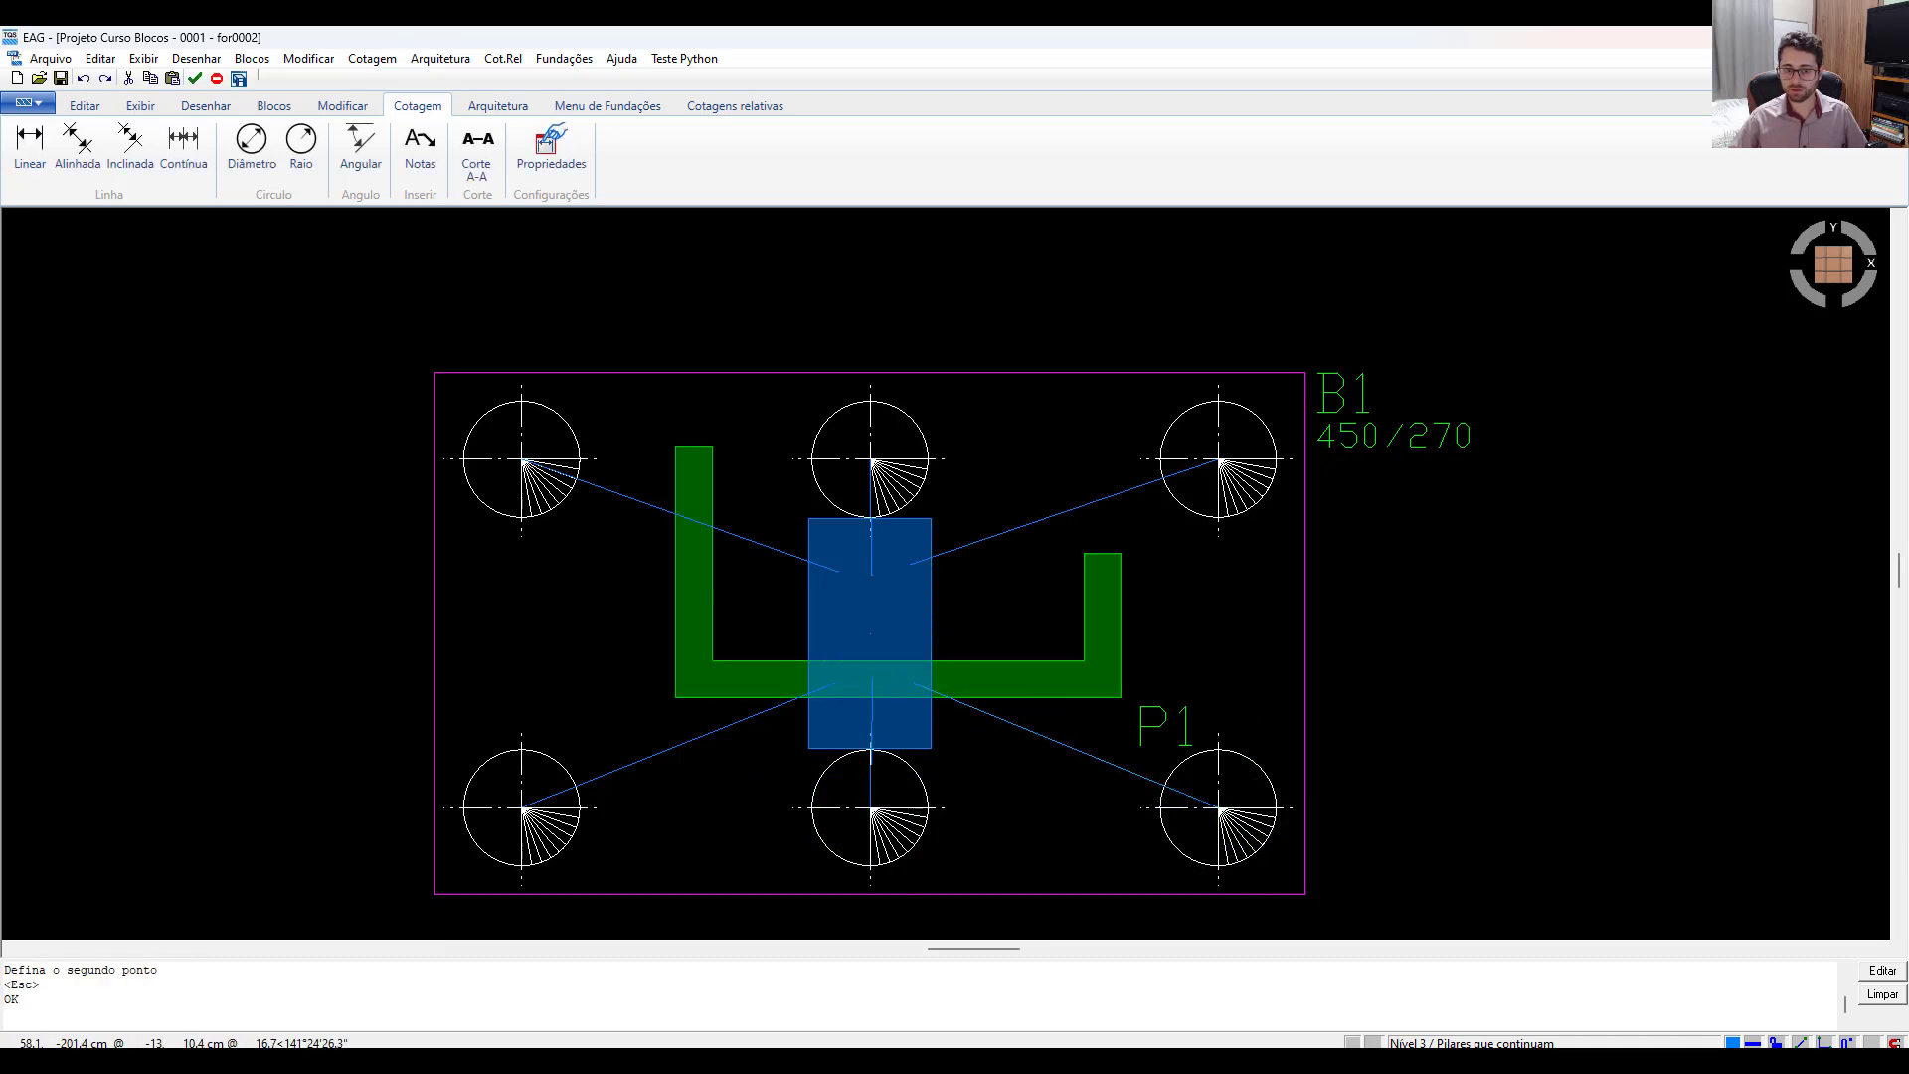
Delete the lines running from the rectangle to the upper-right and upper-middle piles.
scroll(615, 534, "down", 1)
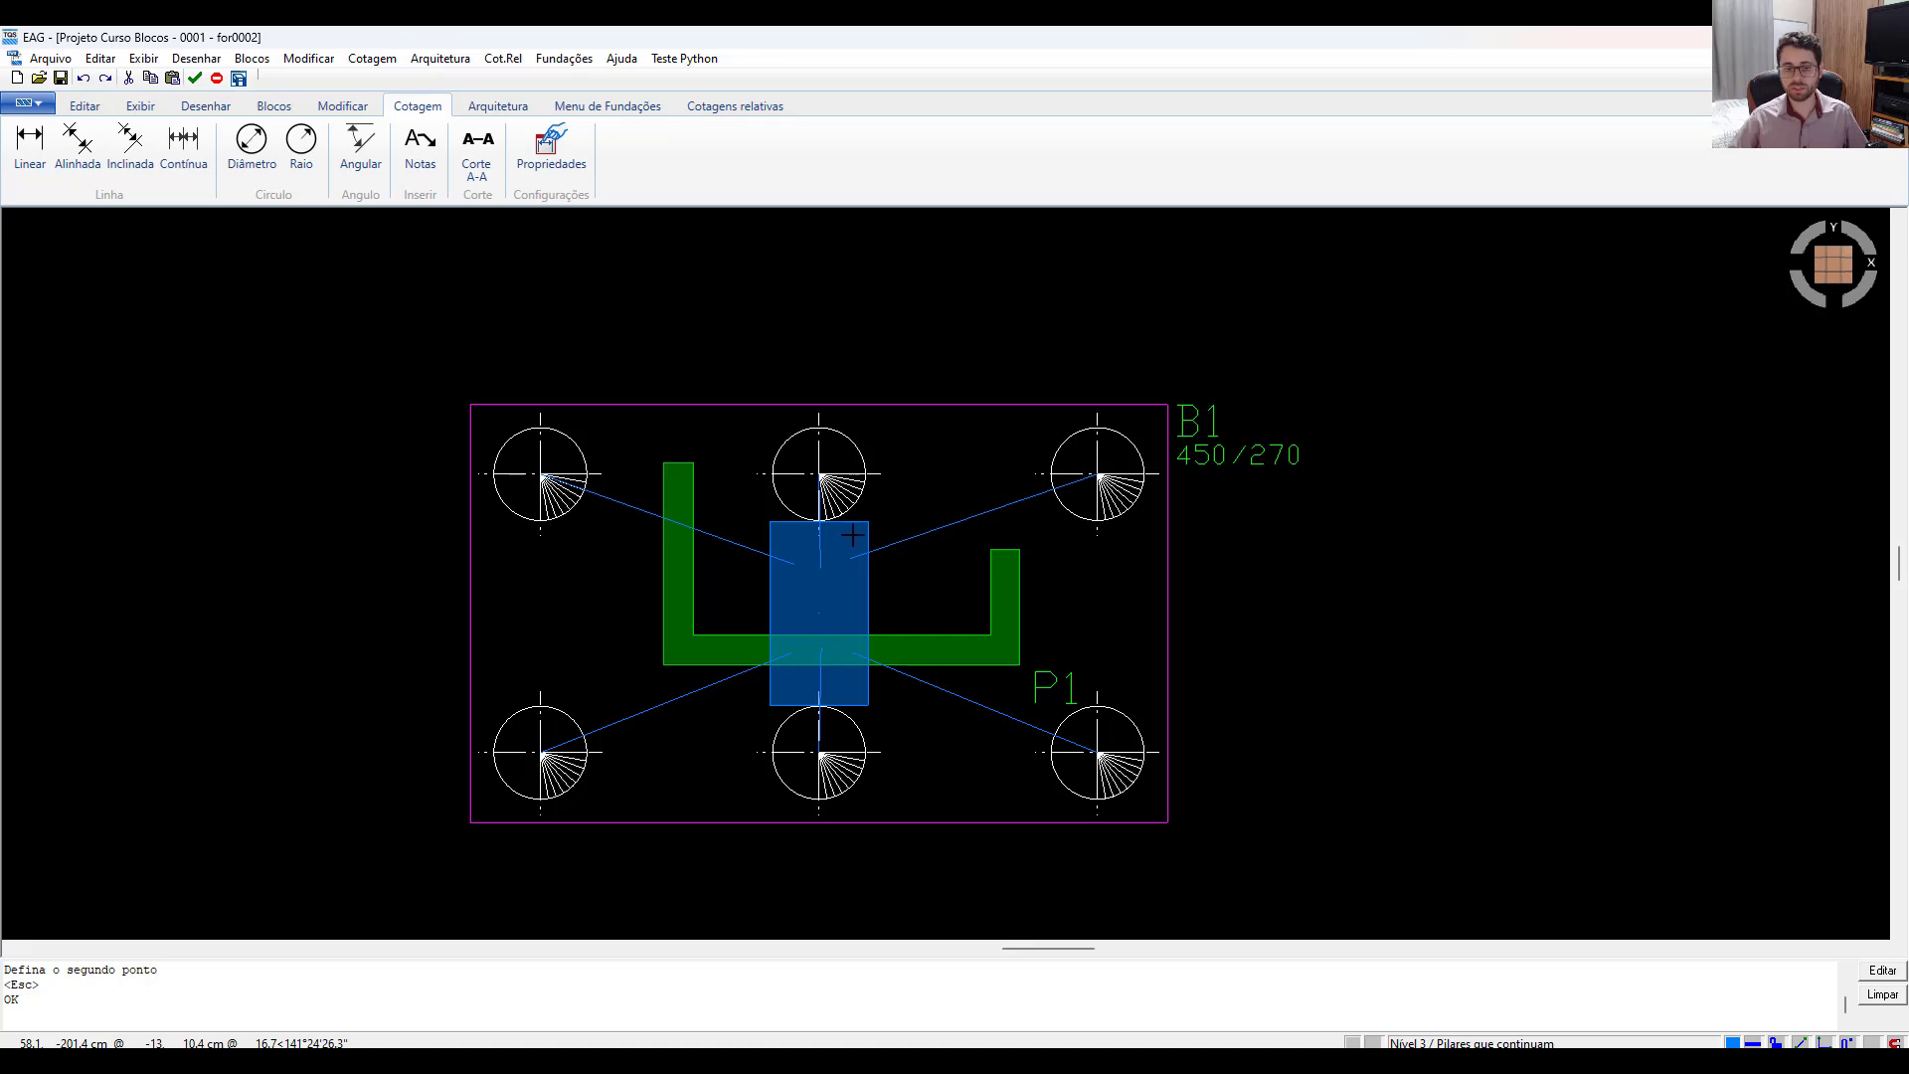
scroll(888, 532, "up", 2)
left_click(895, 549)
key("Delete")
left_click(790, 567)
key("Delete")
left_click(716, 564)
left_click(751, 576)
key("Escape")
key("l")
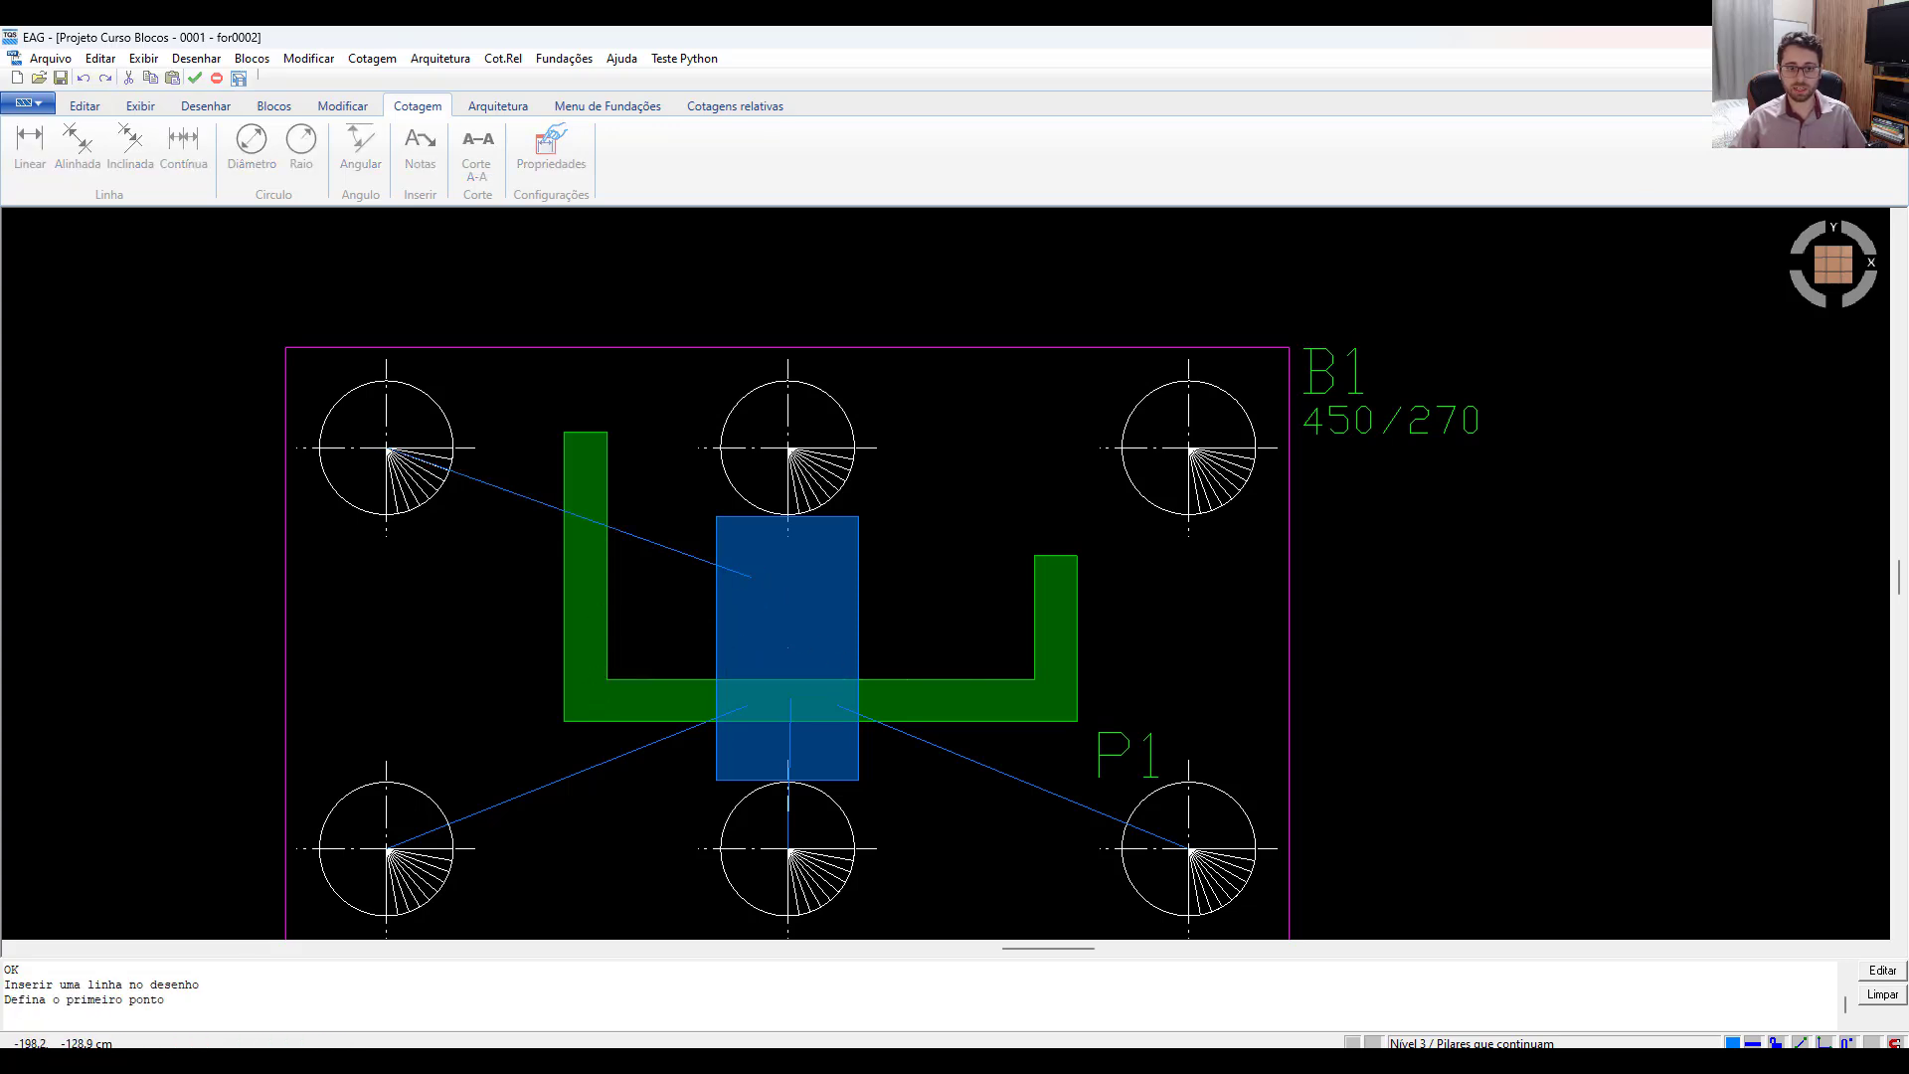
key("Escape")
Delete the lines running from the rectangle to the upper-left, lower-left and lower-middle piles.
left_click(578, 515)
key("Delete")
left_click(591, 769)
key("Delete")
left_click(791, 733)
key("Delete")
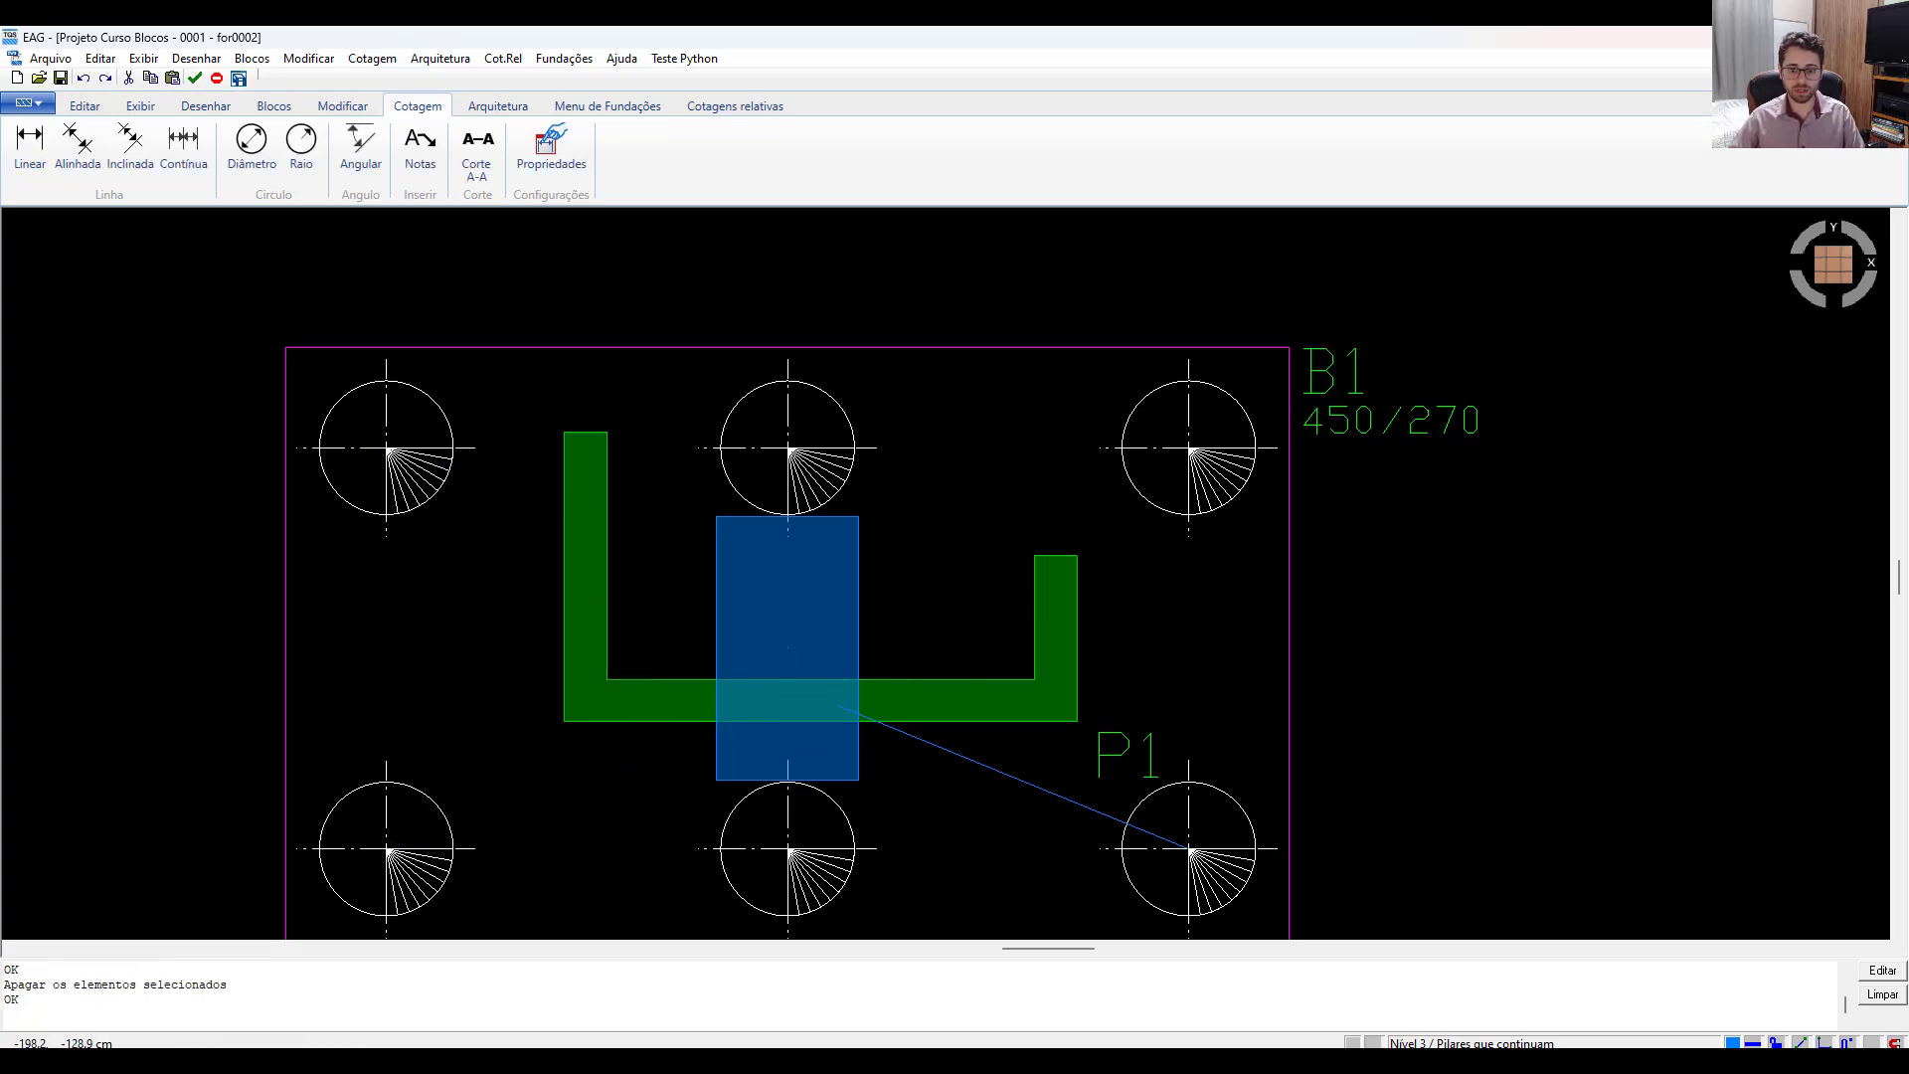
Draw lines from the bottom and top of column P1's right leg to the centres of the two right-hand piles.
key("l")
left_click(1051, 698)
left_click(1186, 848)
key("Escape")
key("l")
left_click(1053, 578)
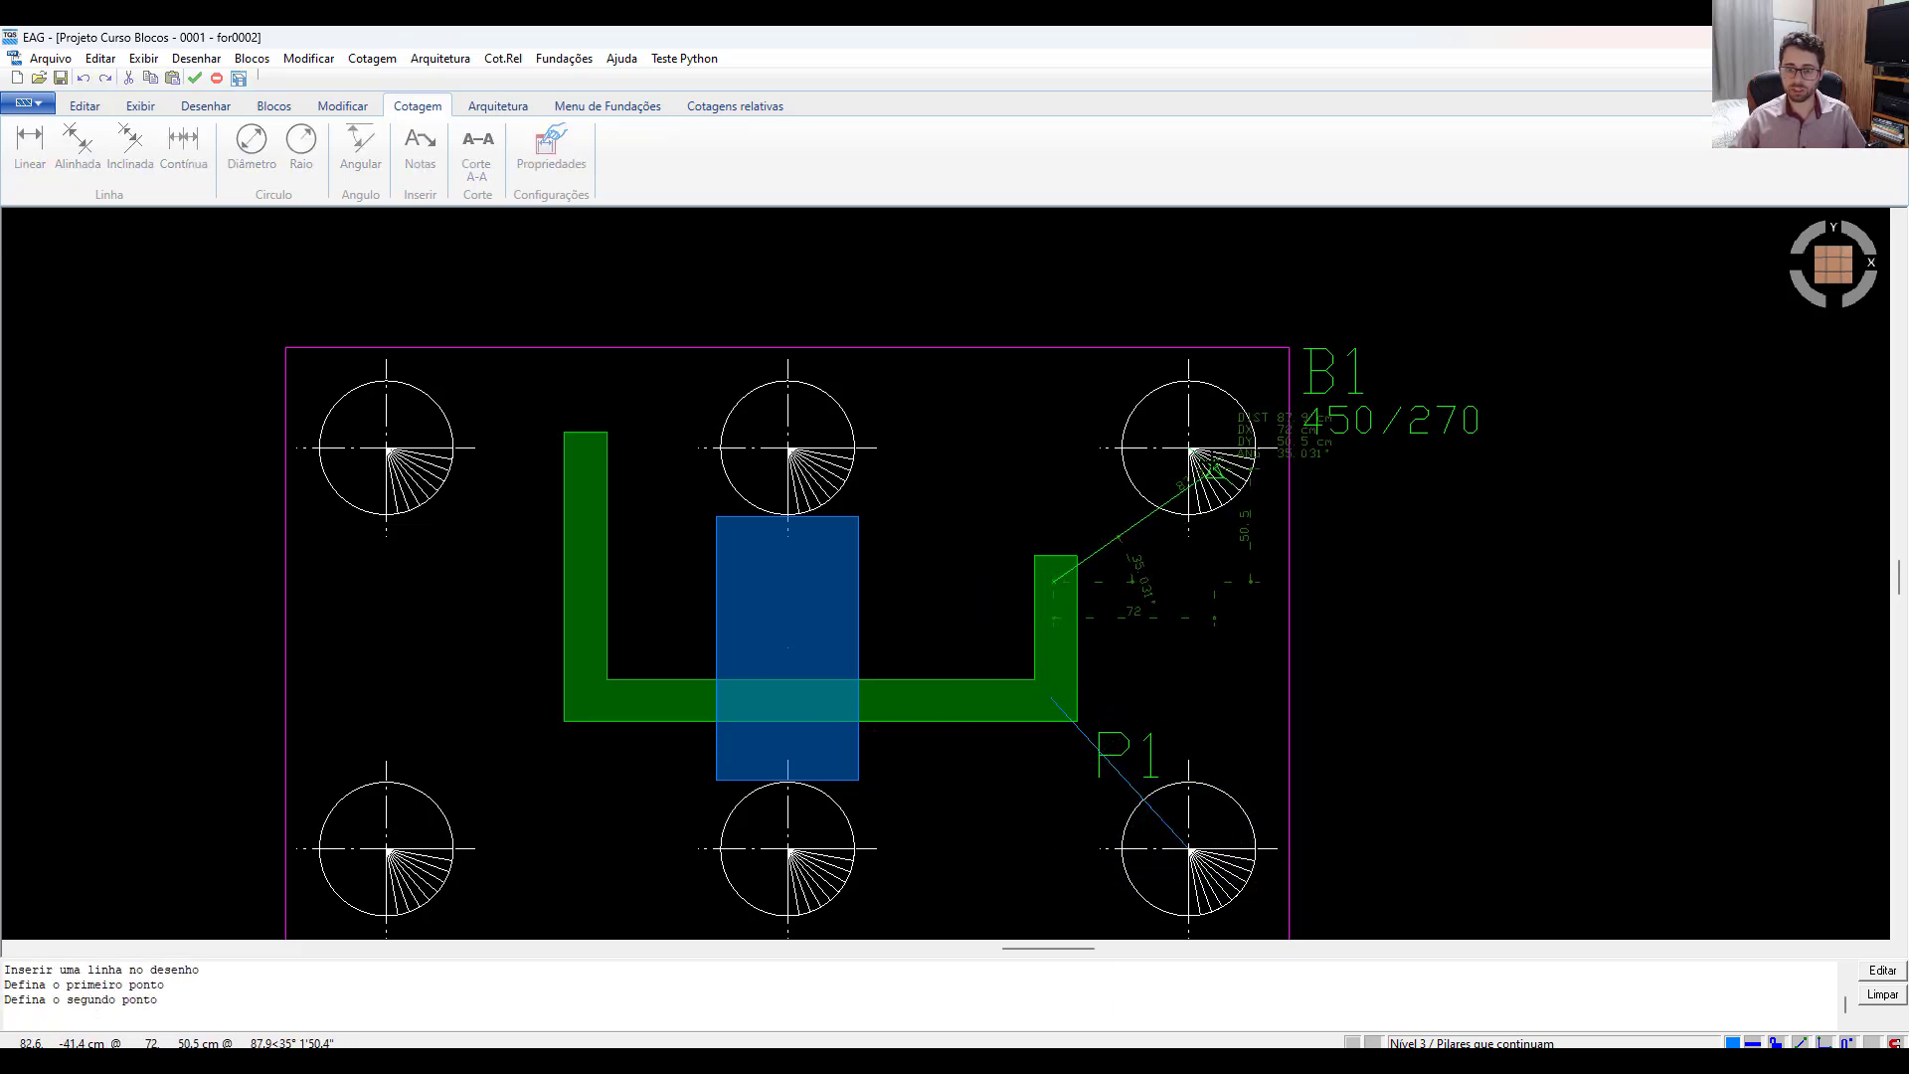
left_click(1189, 448)
key("Escape")
Draw lines from the column's middle to the middle piles and from P1's left leg to the two left-hand piles.
key("l")
left_click(792, 647)
left_click(788, 448)
key("Escape")
key("l")
left_click(590, 701)
left_click(387, 849)
key("Escape")
key("l")
left_click(588, 468)
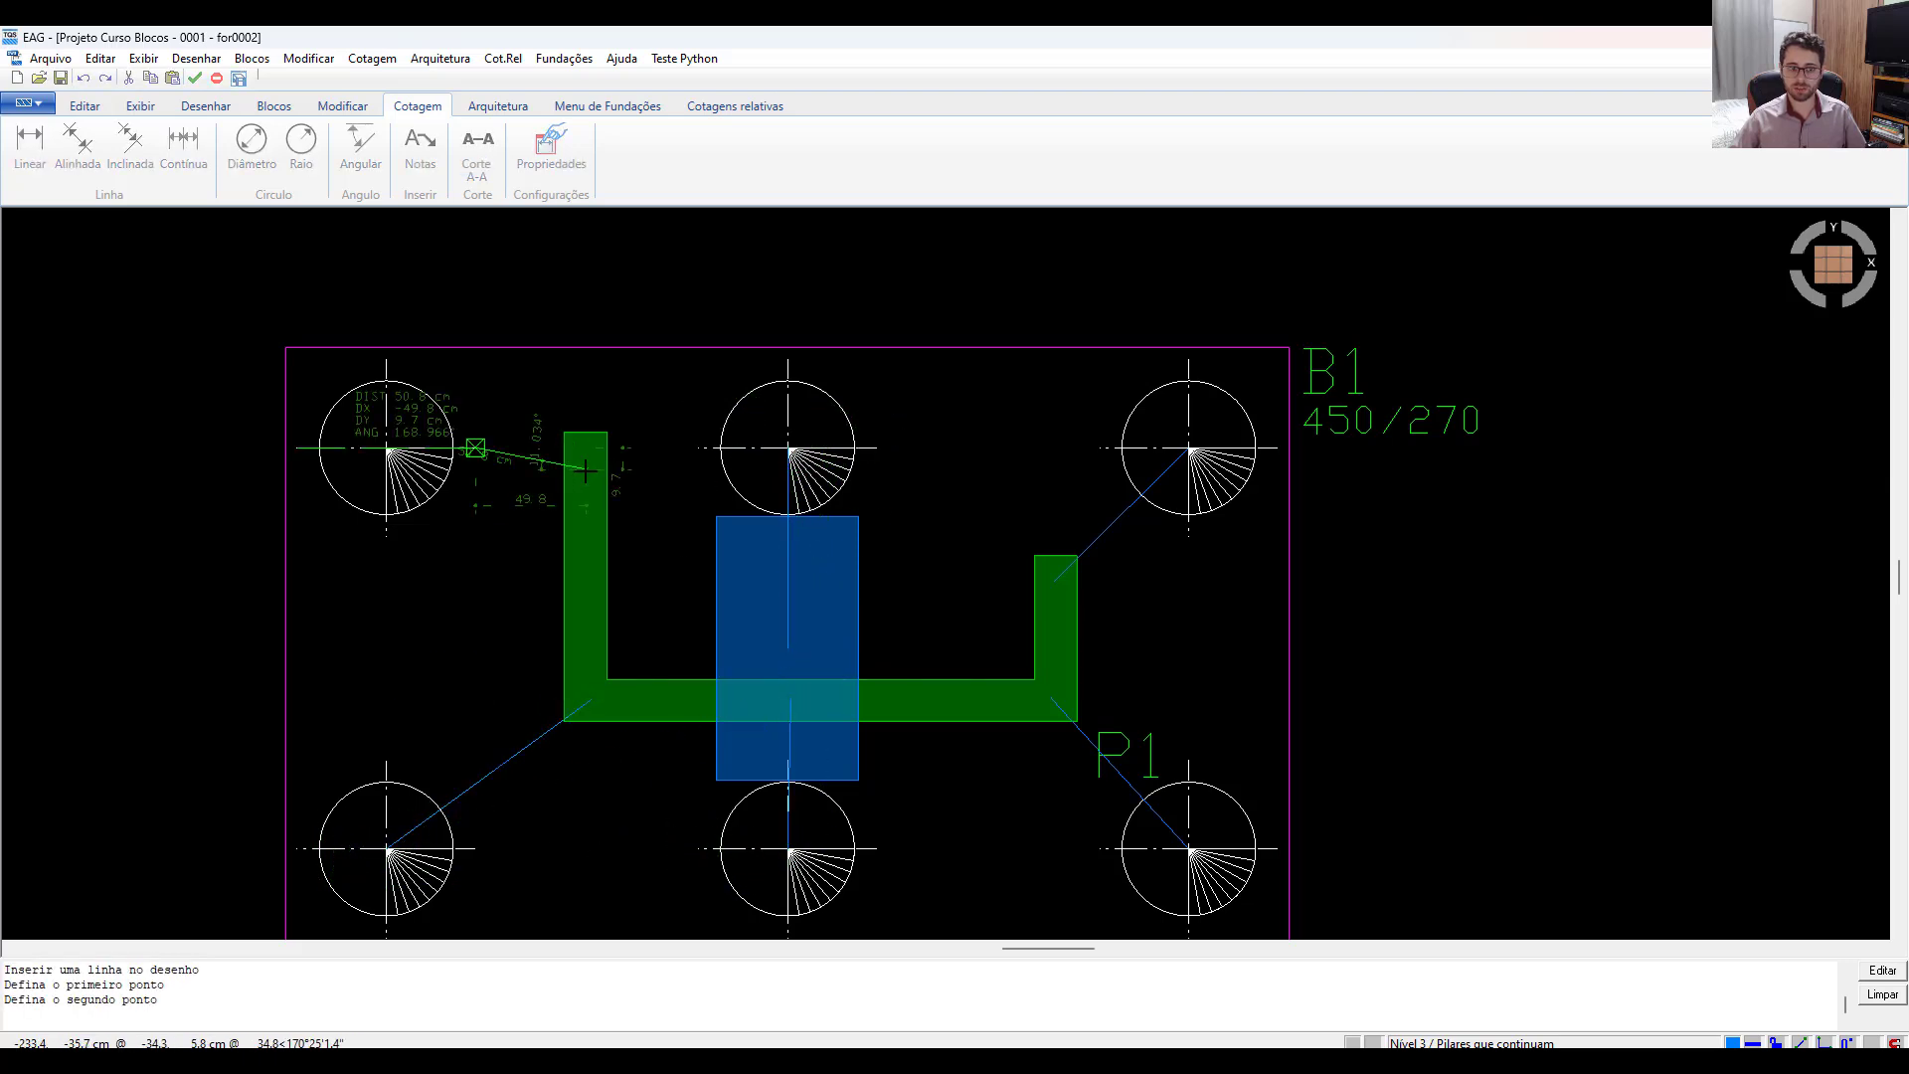
left_click(386, 449)
key("Escape")
Delete all six lines connecting the column area to the pile centres.
scroll(832, 436, "down", 1)
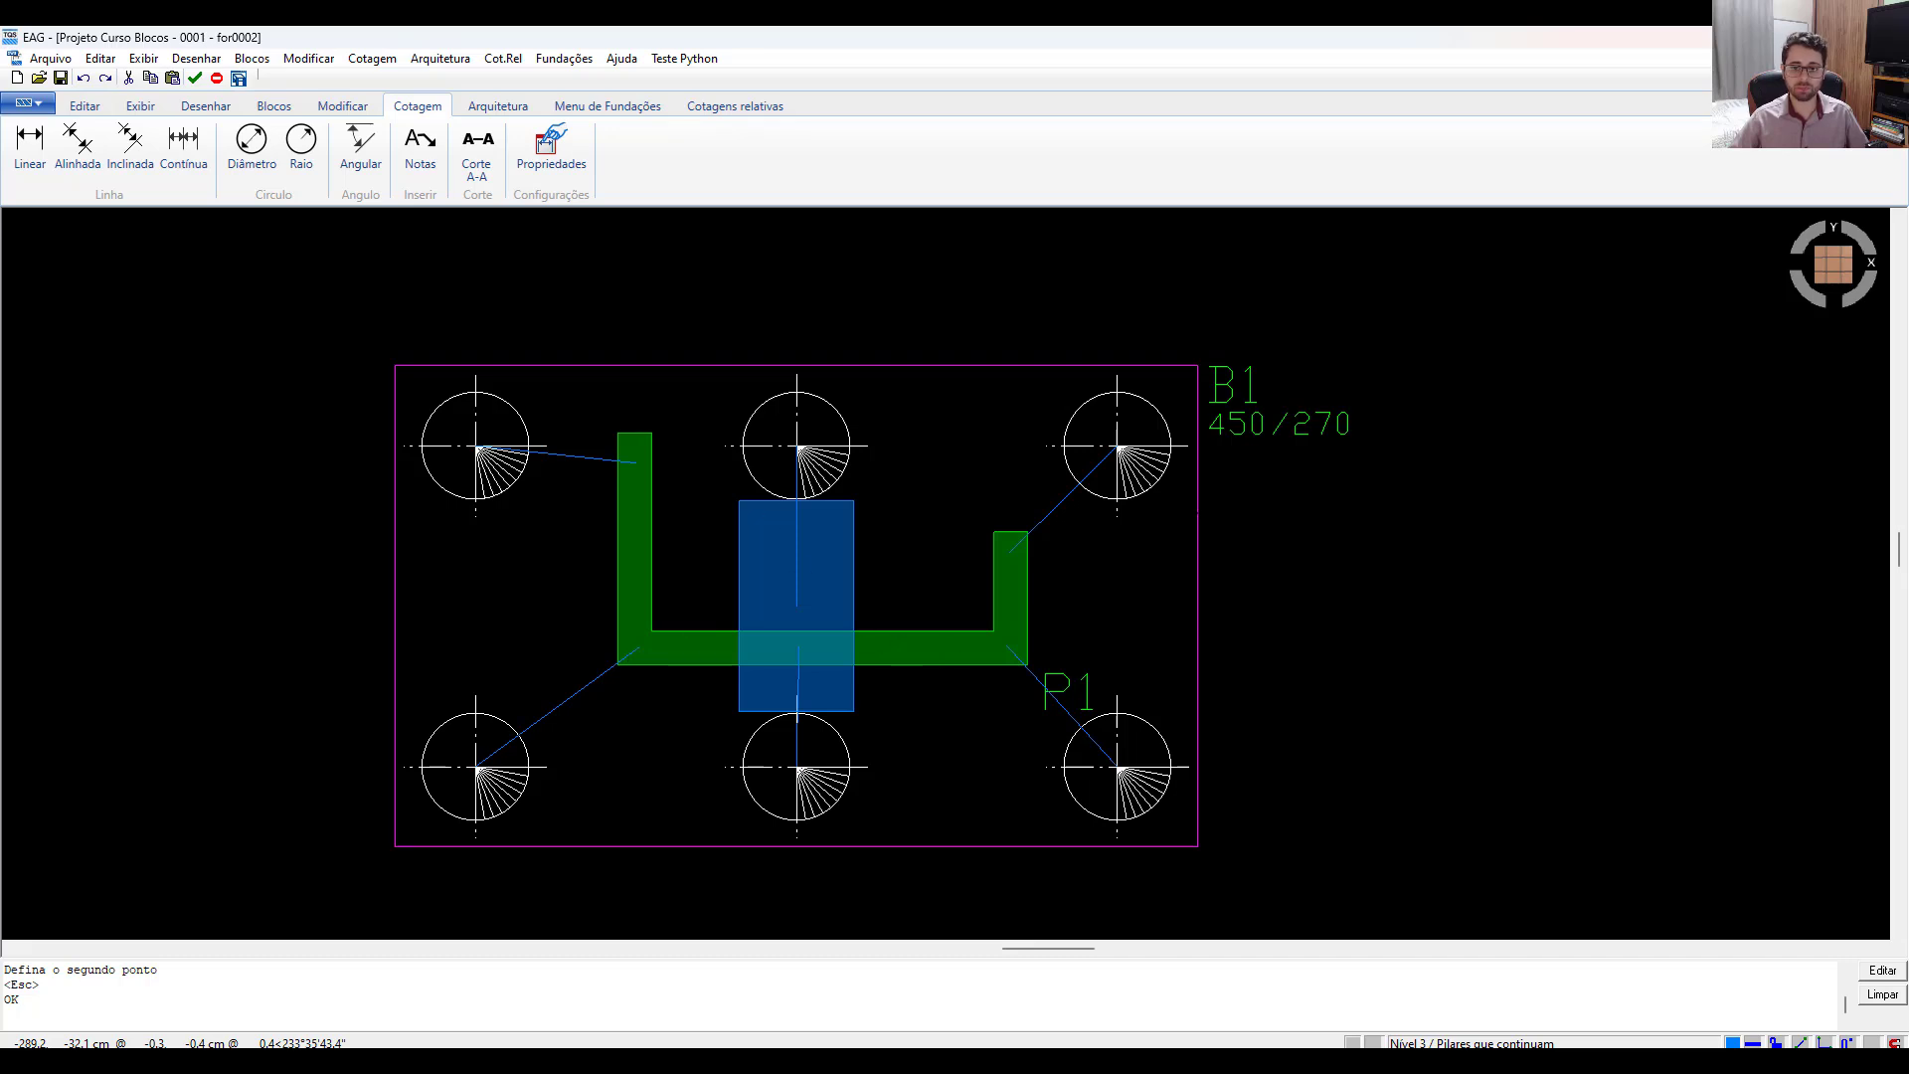
left_click(797, 589)
key("Delete")
left_click(798, 690)
key("Delete")
left_click(583, 688)
key("Delete")
left_click(557, 455)
key("Delete")
left_click(1063, 499)
key("Delete")
left_click(1028, 676)
left_click(1034, 686)
left_click(1047, 690)
left_click(1007, 646)
key("Delete")
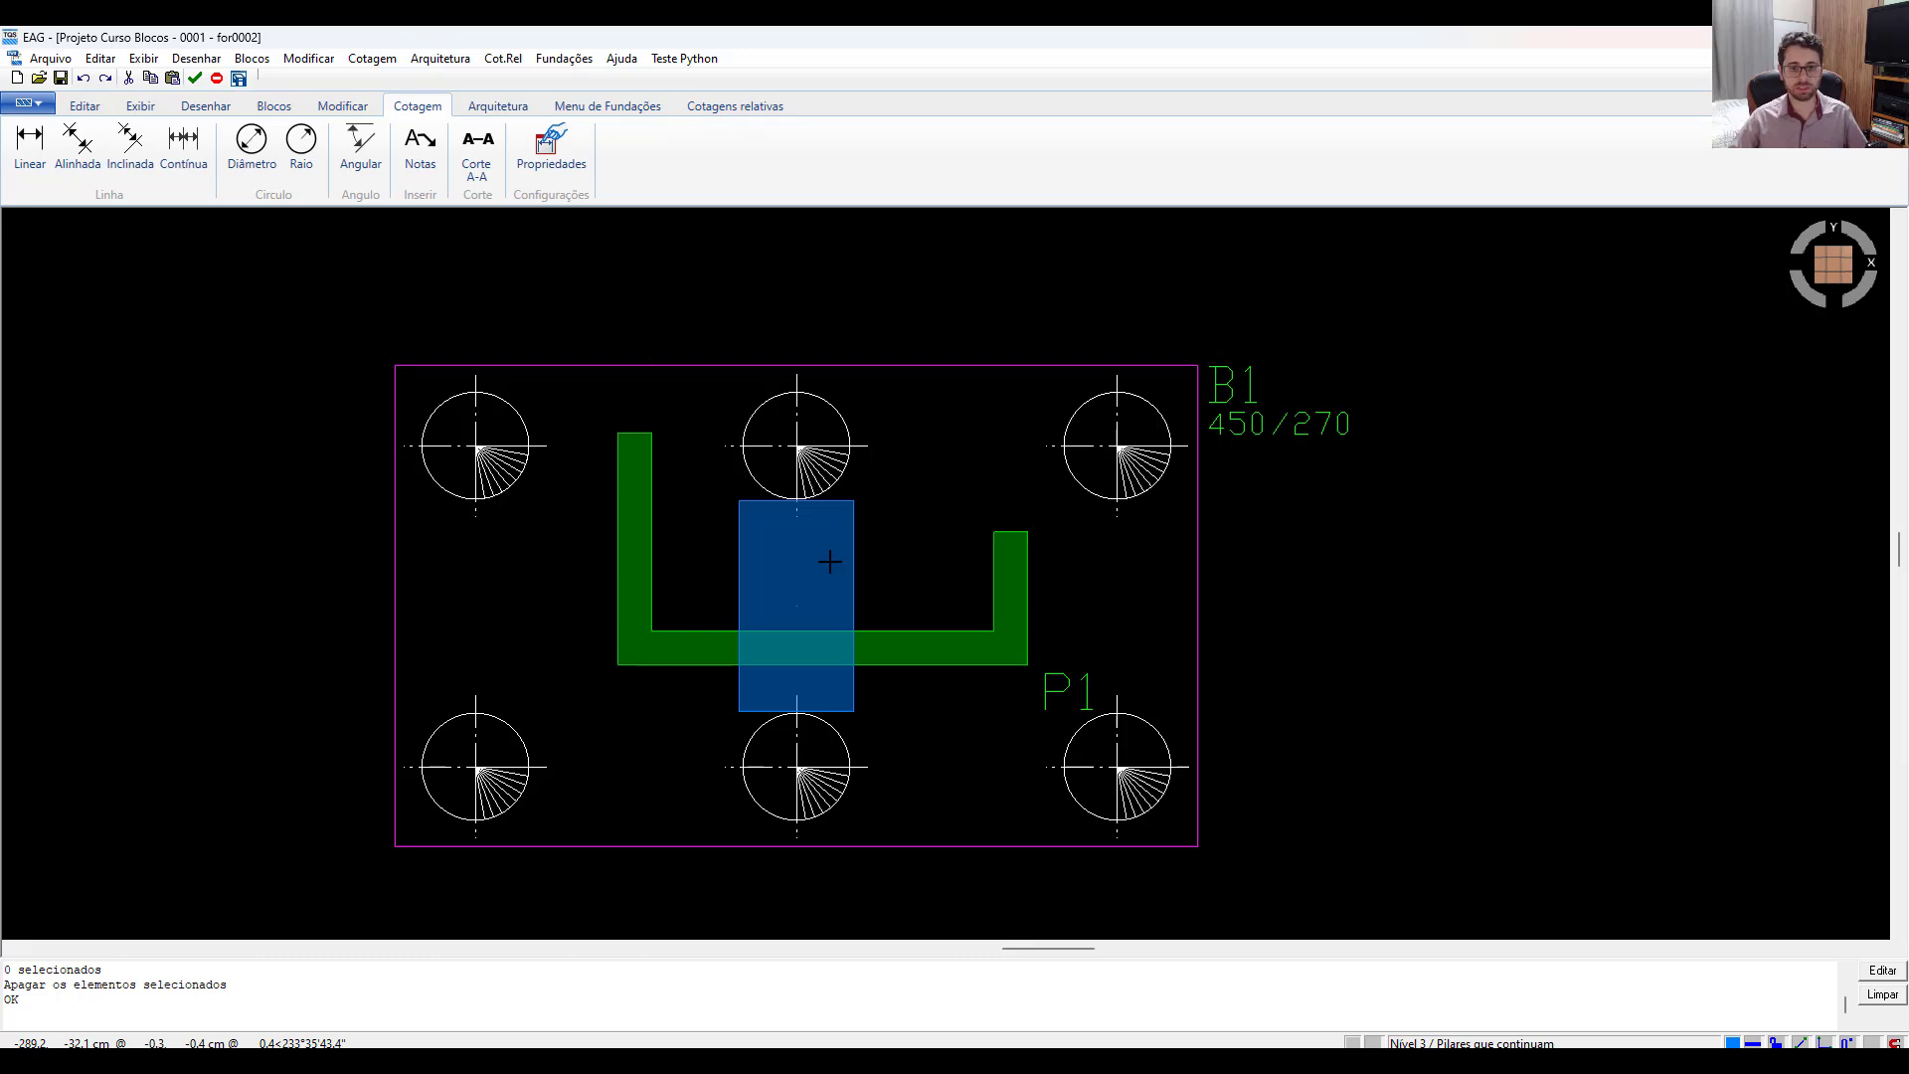
Move the P1 label up beside the lower-right corner of the column.
left_click(1286, 654)
left_click(1413, 742)
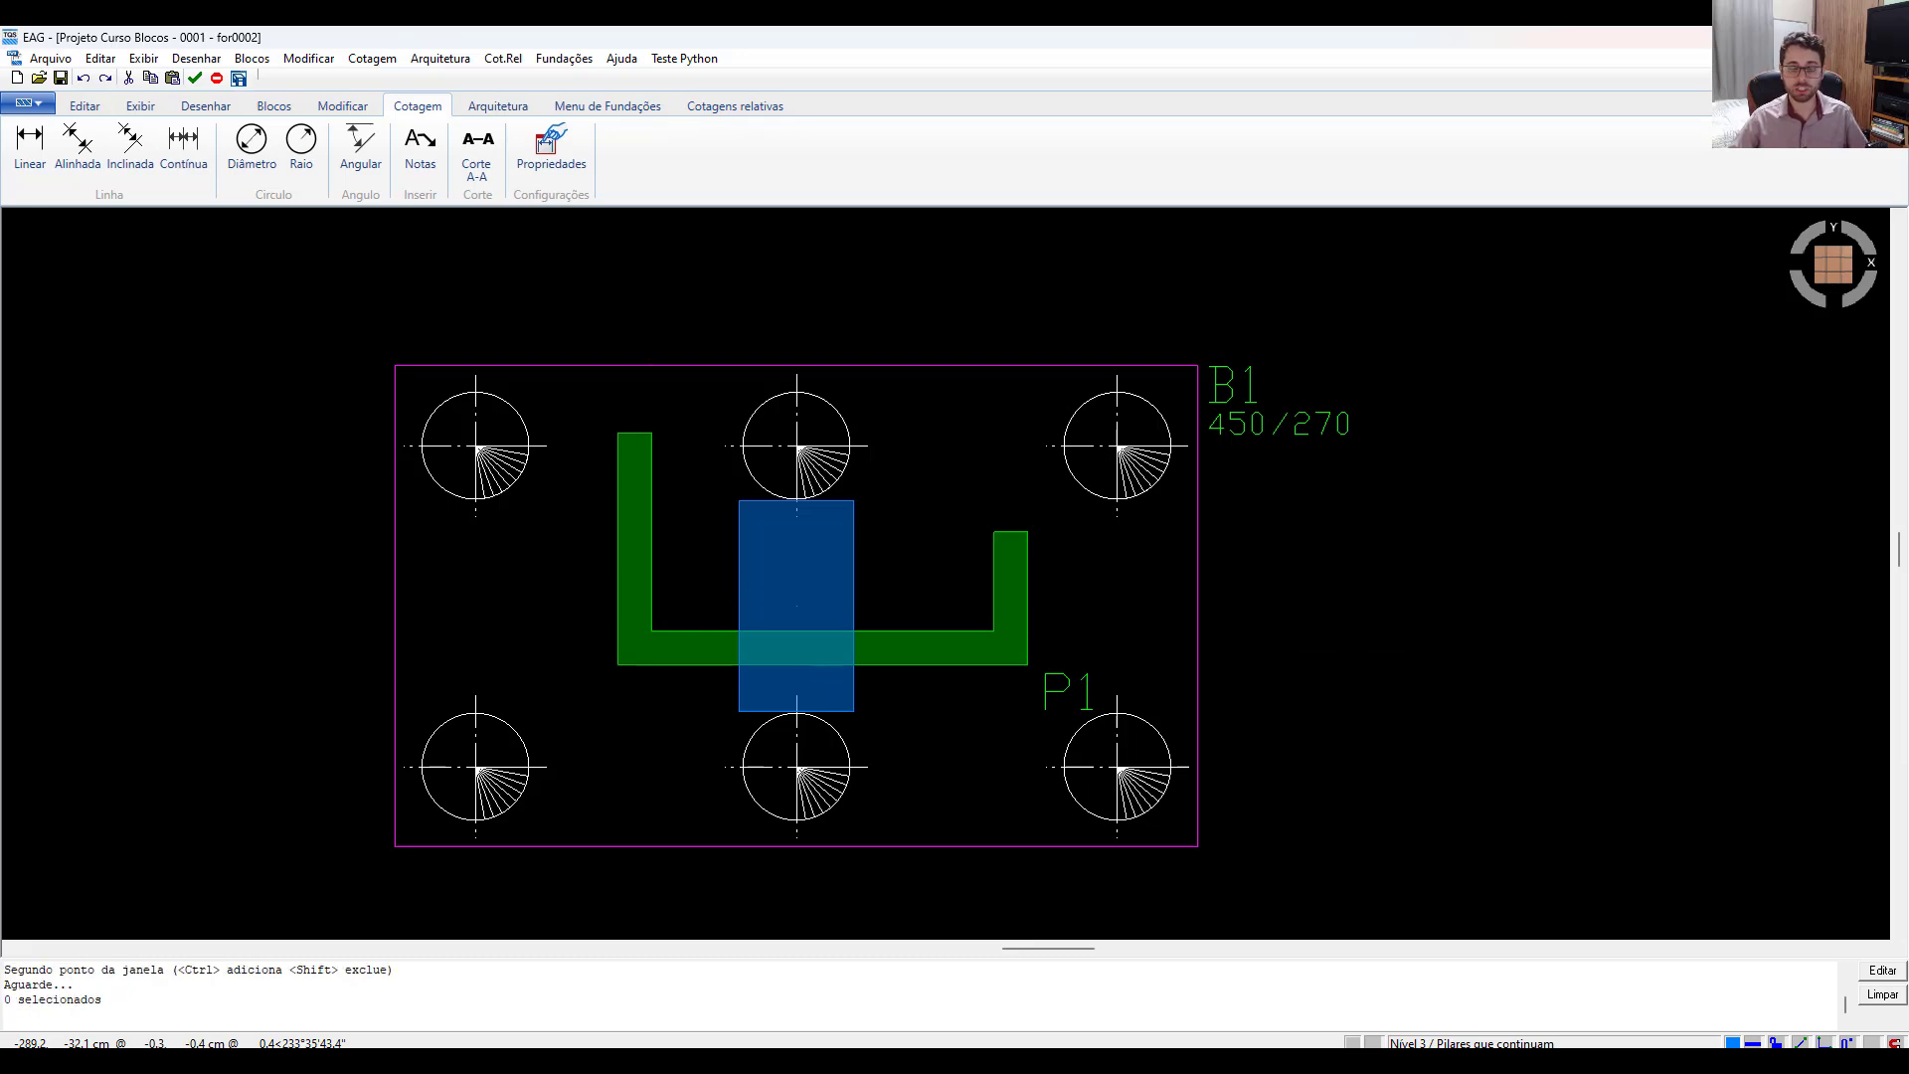
left_click_drag(1089, 693, 1084, 649)
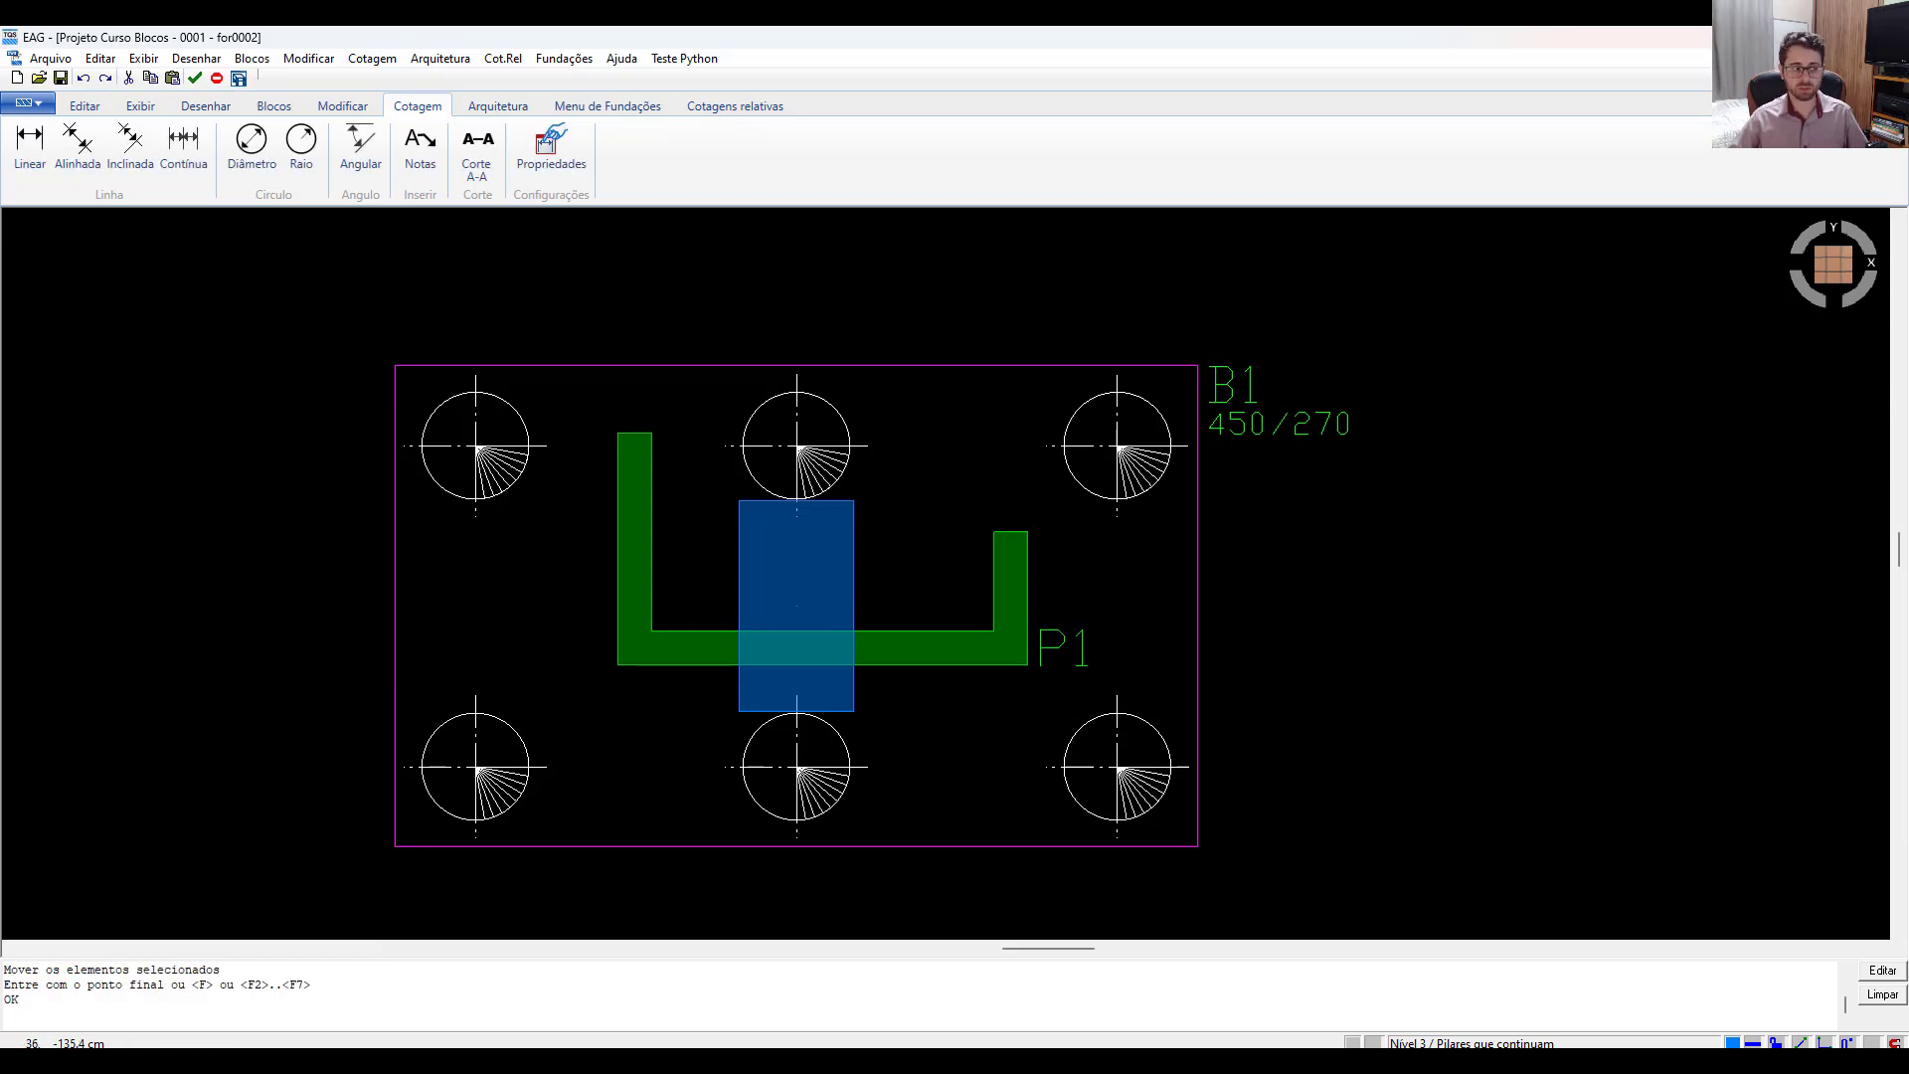
left_click(1414, 677)
left_click(1572, 719)
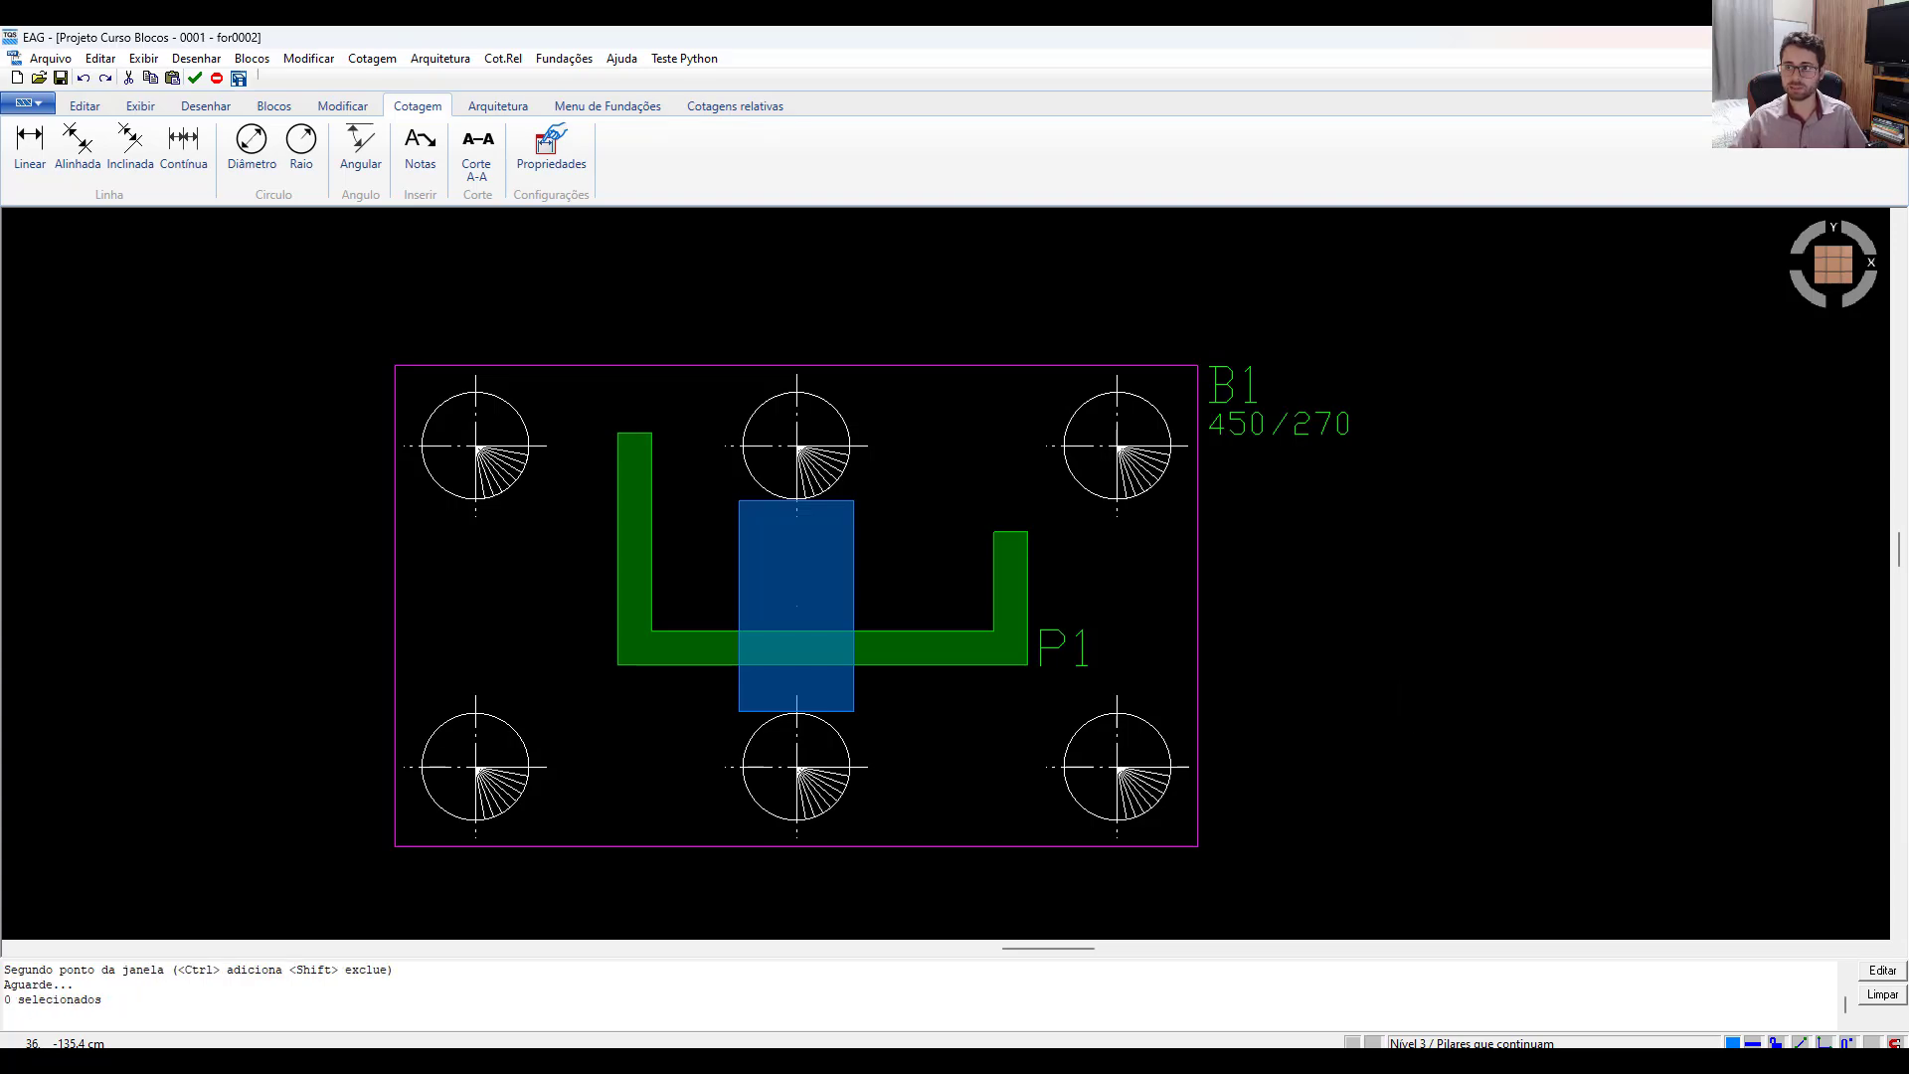